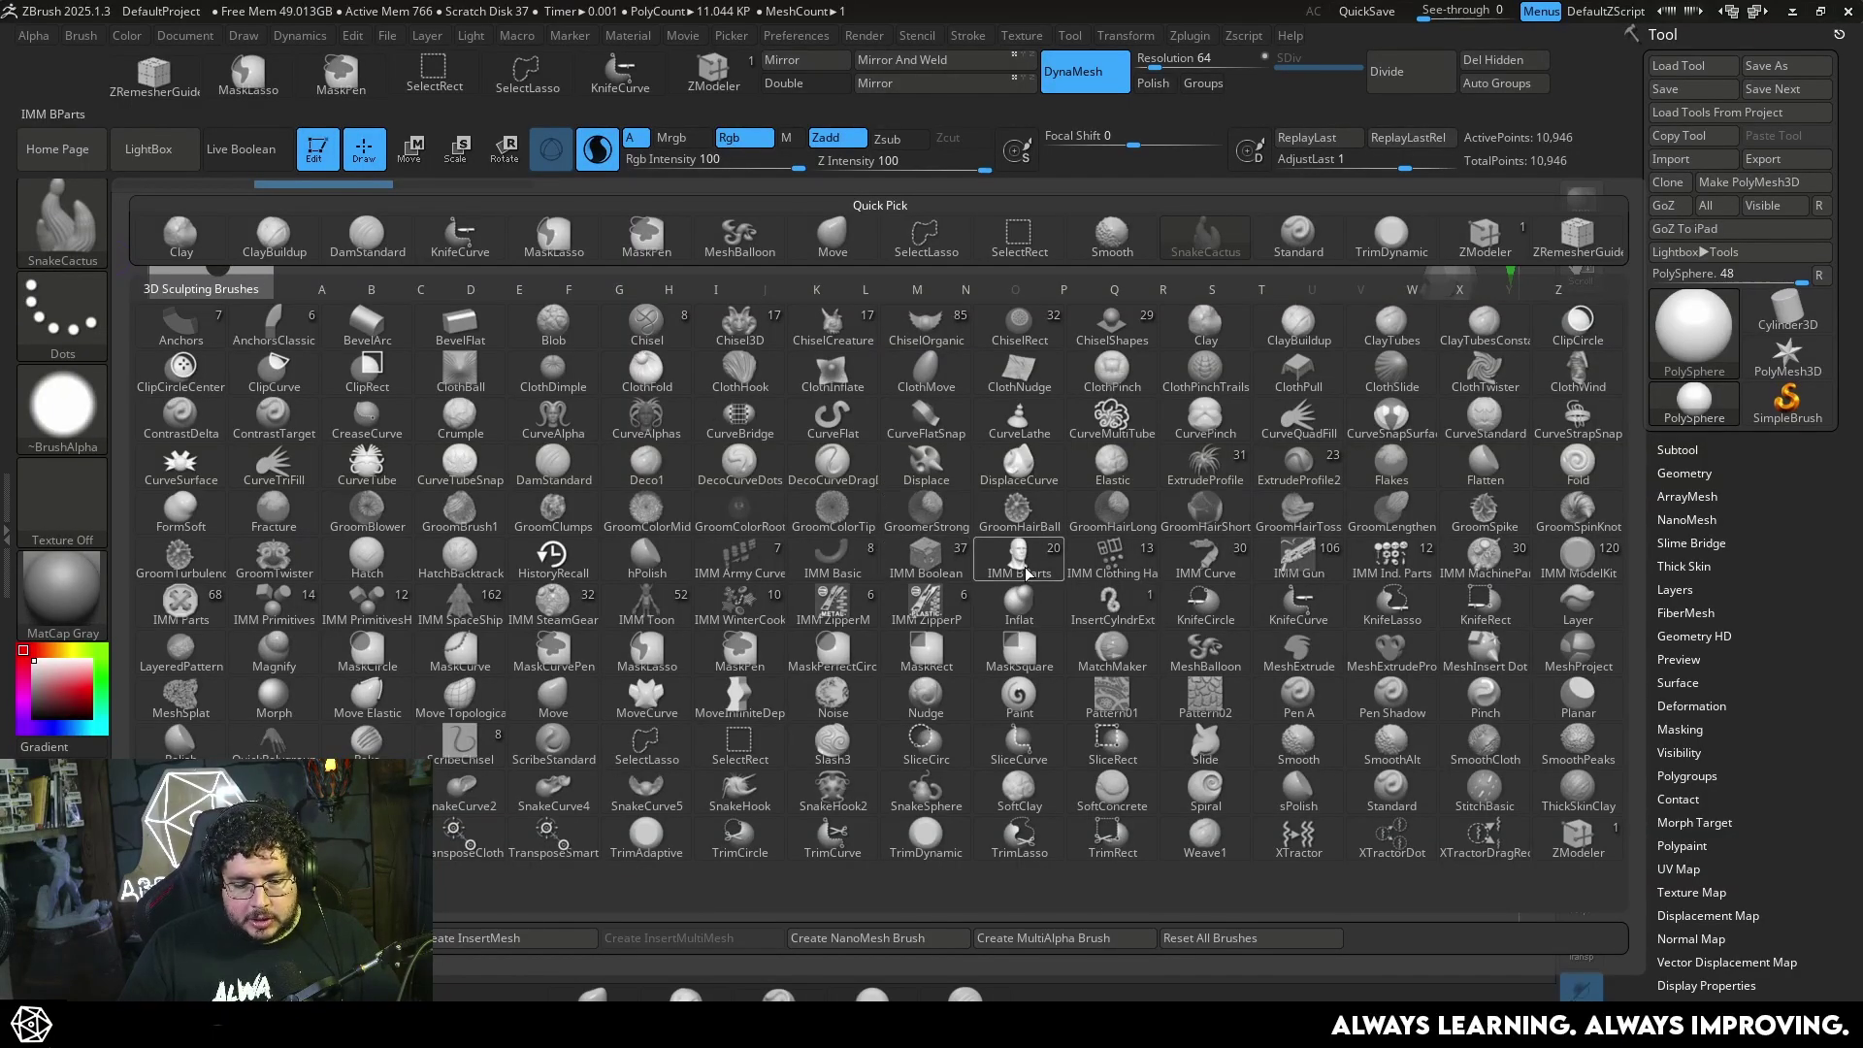
Choose MeshBalloon as the active masking brush and accept the brush note
click(1206, 653)
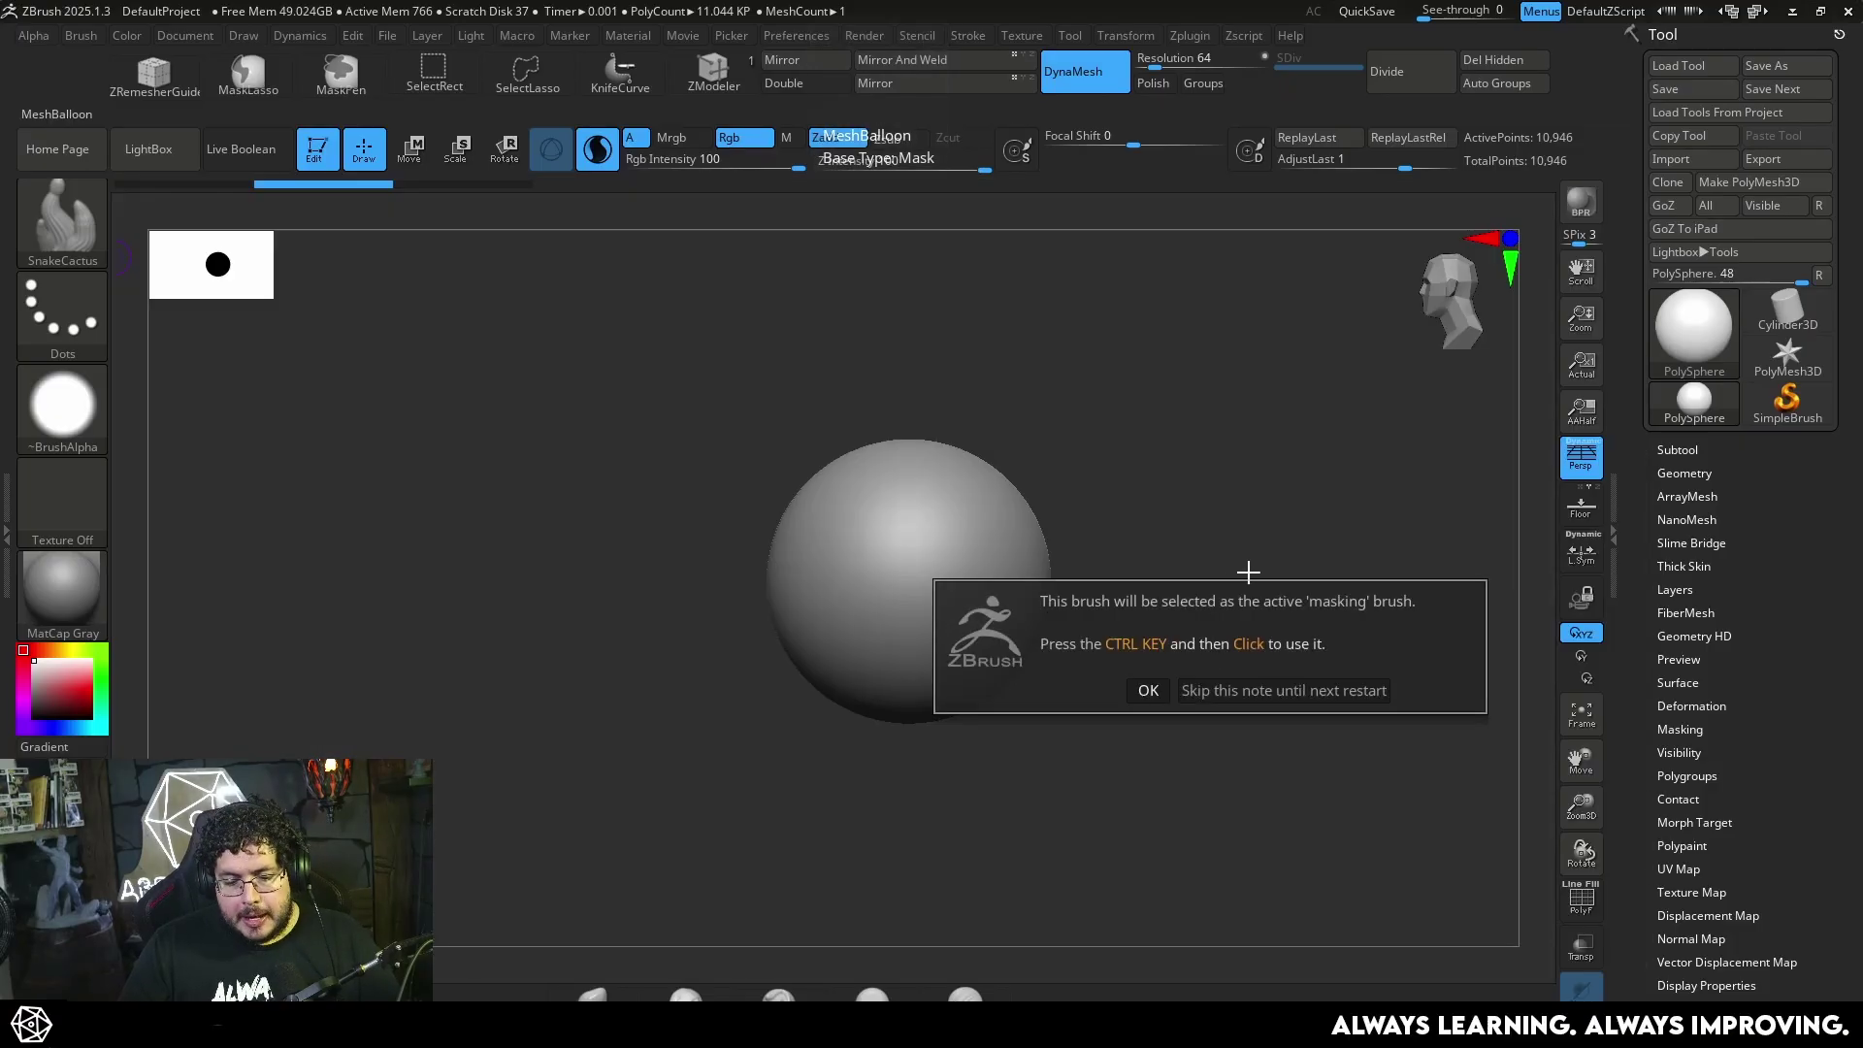
click(1148, 690)
drag(1184, 570, 1054, 563)
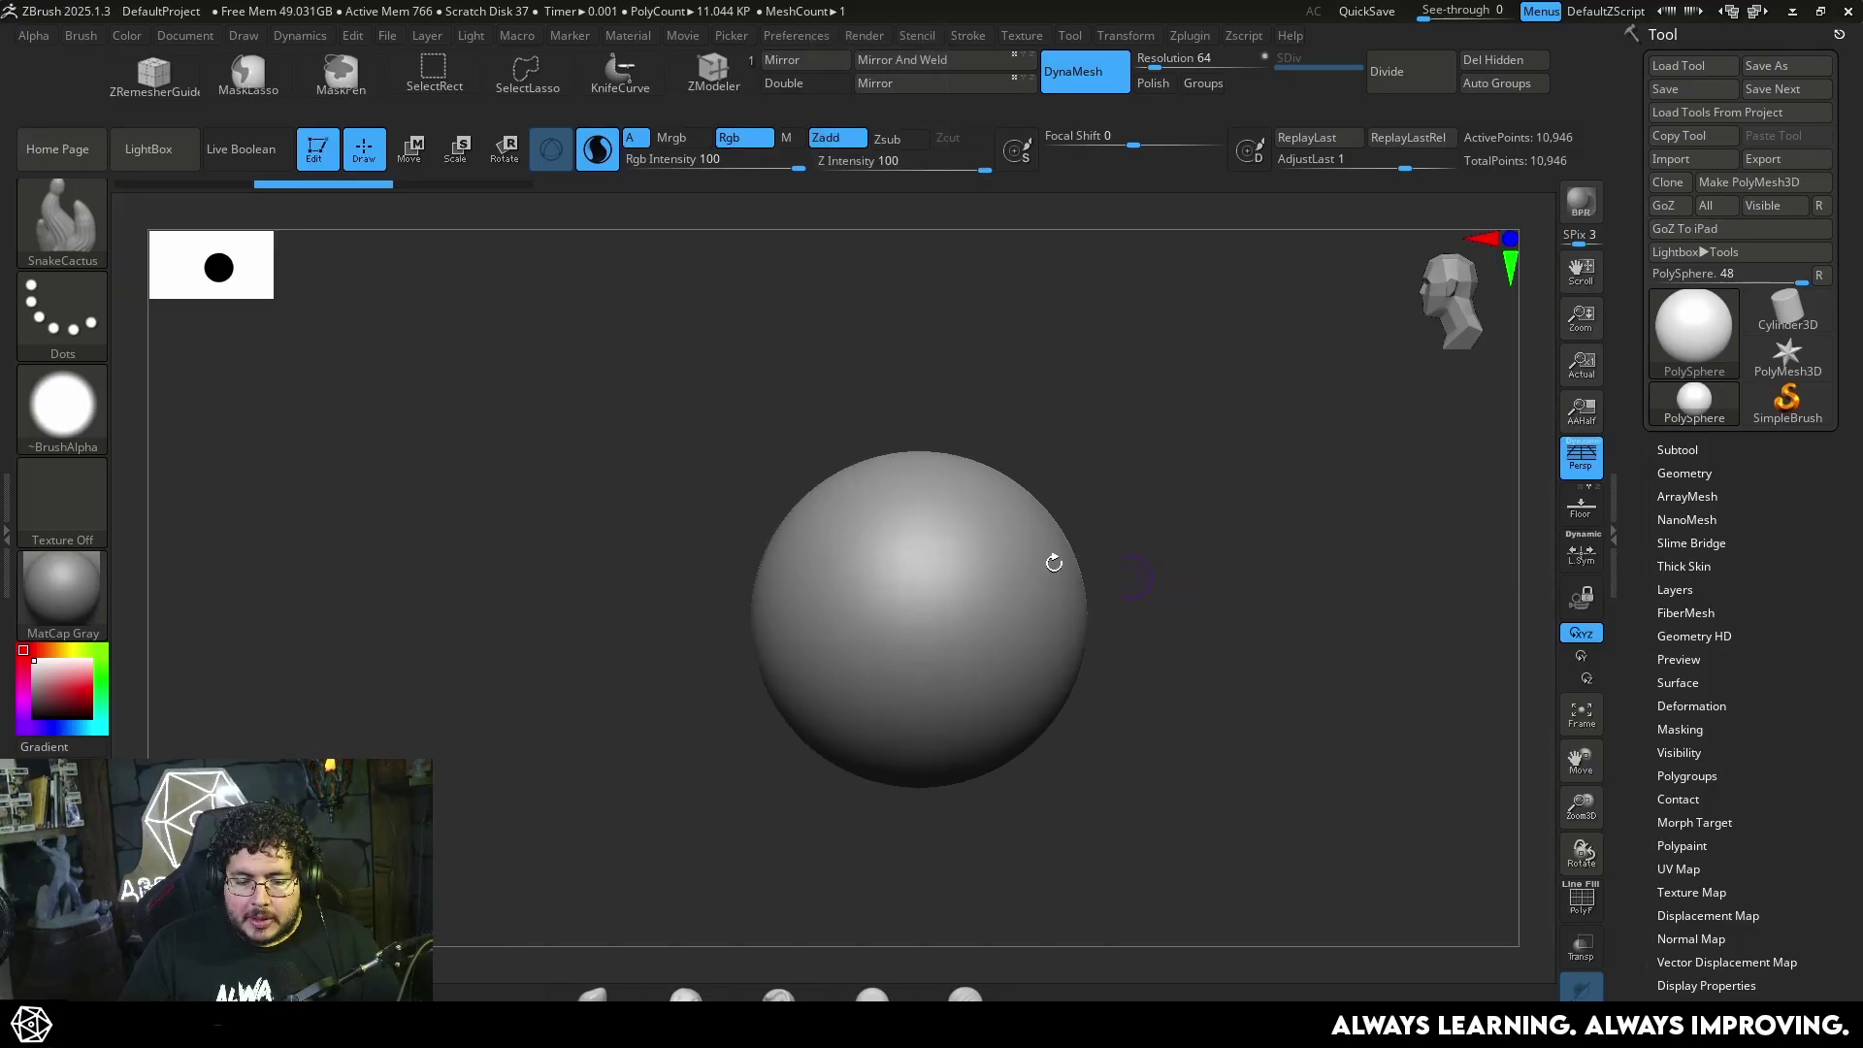
Select the Move brush for sculpting and show the available masking brushes to locate MeshBalloon
key(b)
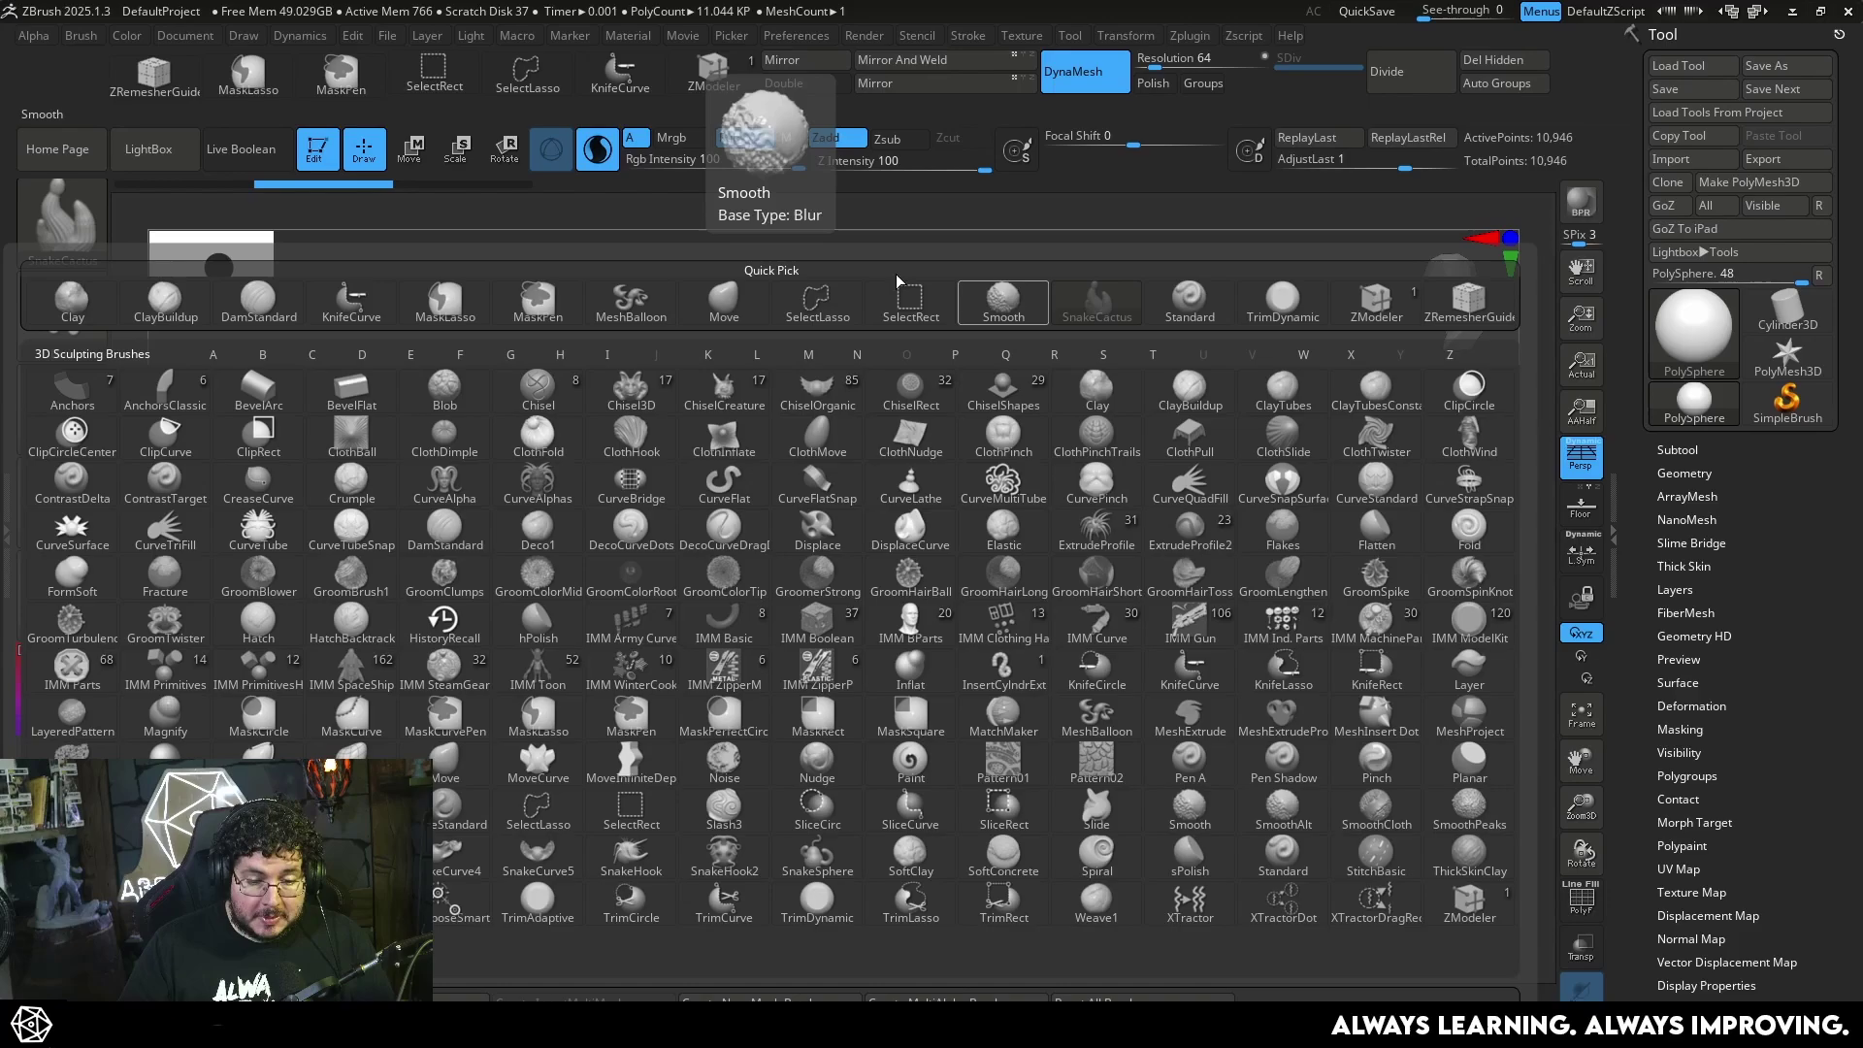
key(m)
key(v)
alt+drag(948, 404, 1197, 556)
key(ctrl)
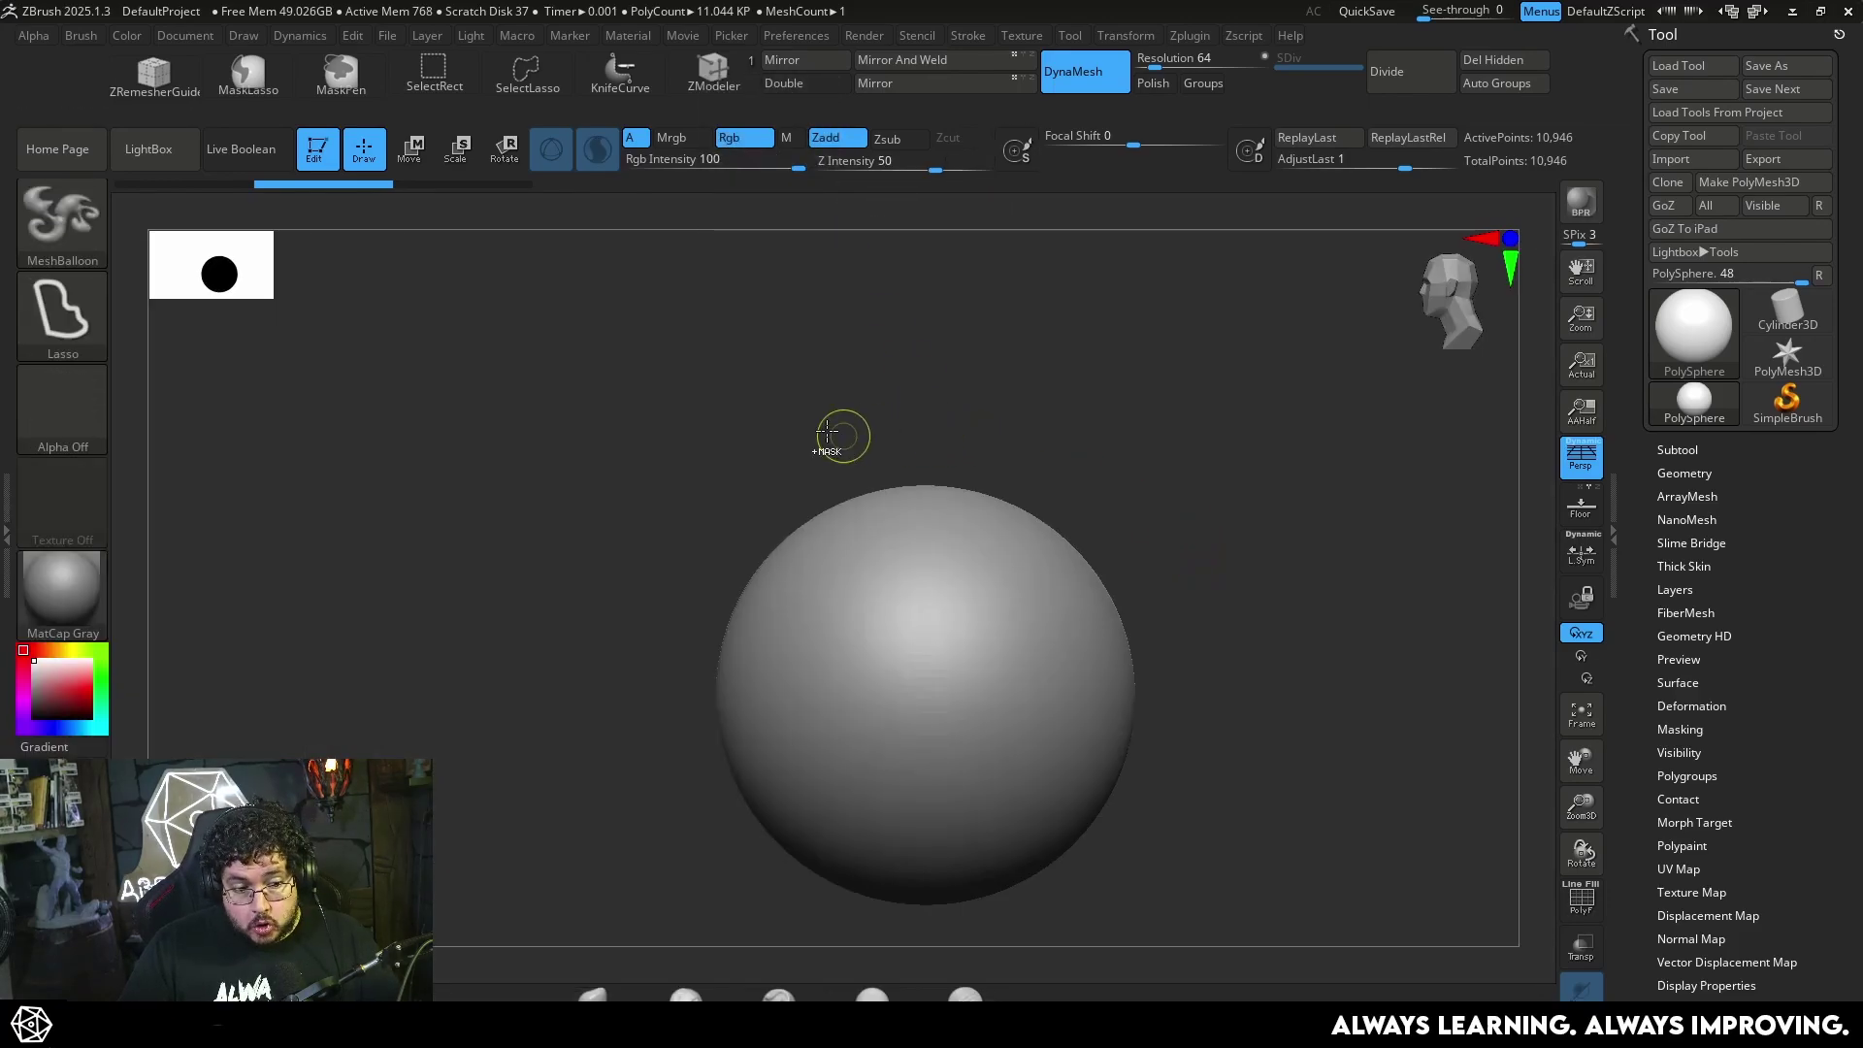
ctrl+click(81, 233)
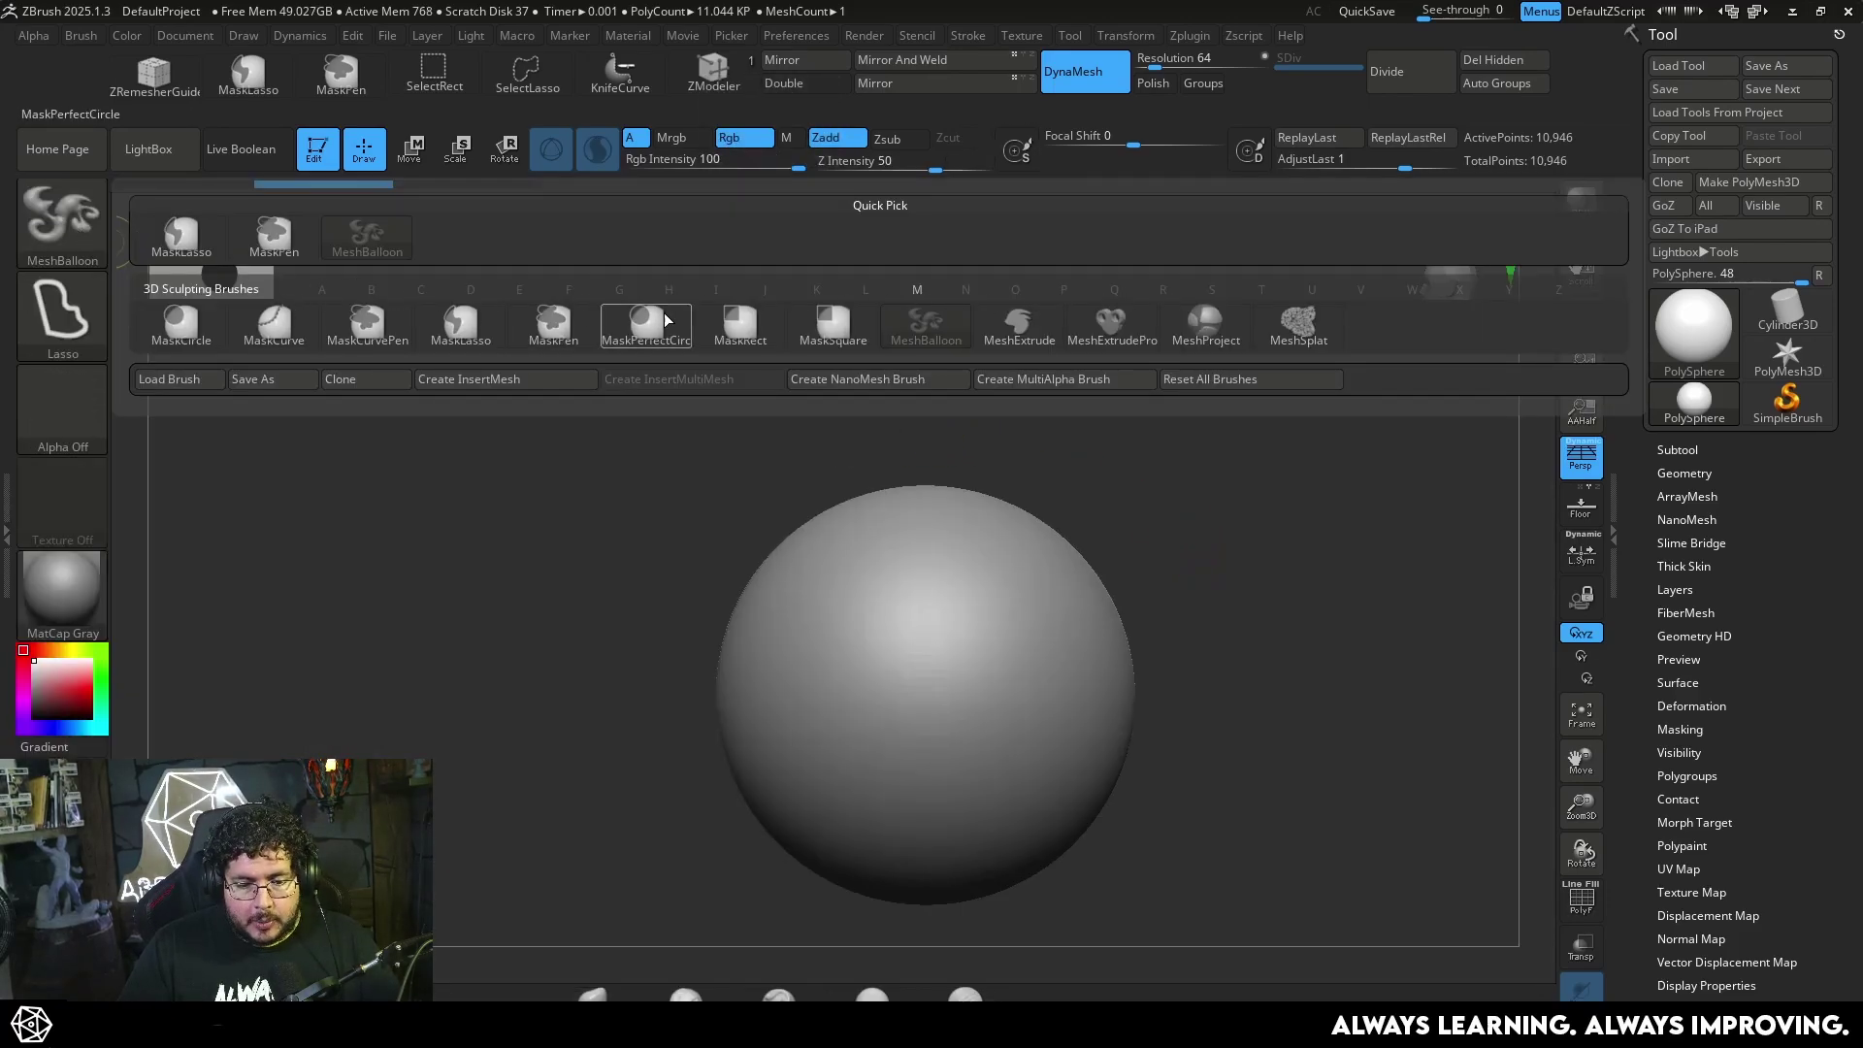
mouse_move(893, 337)
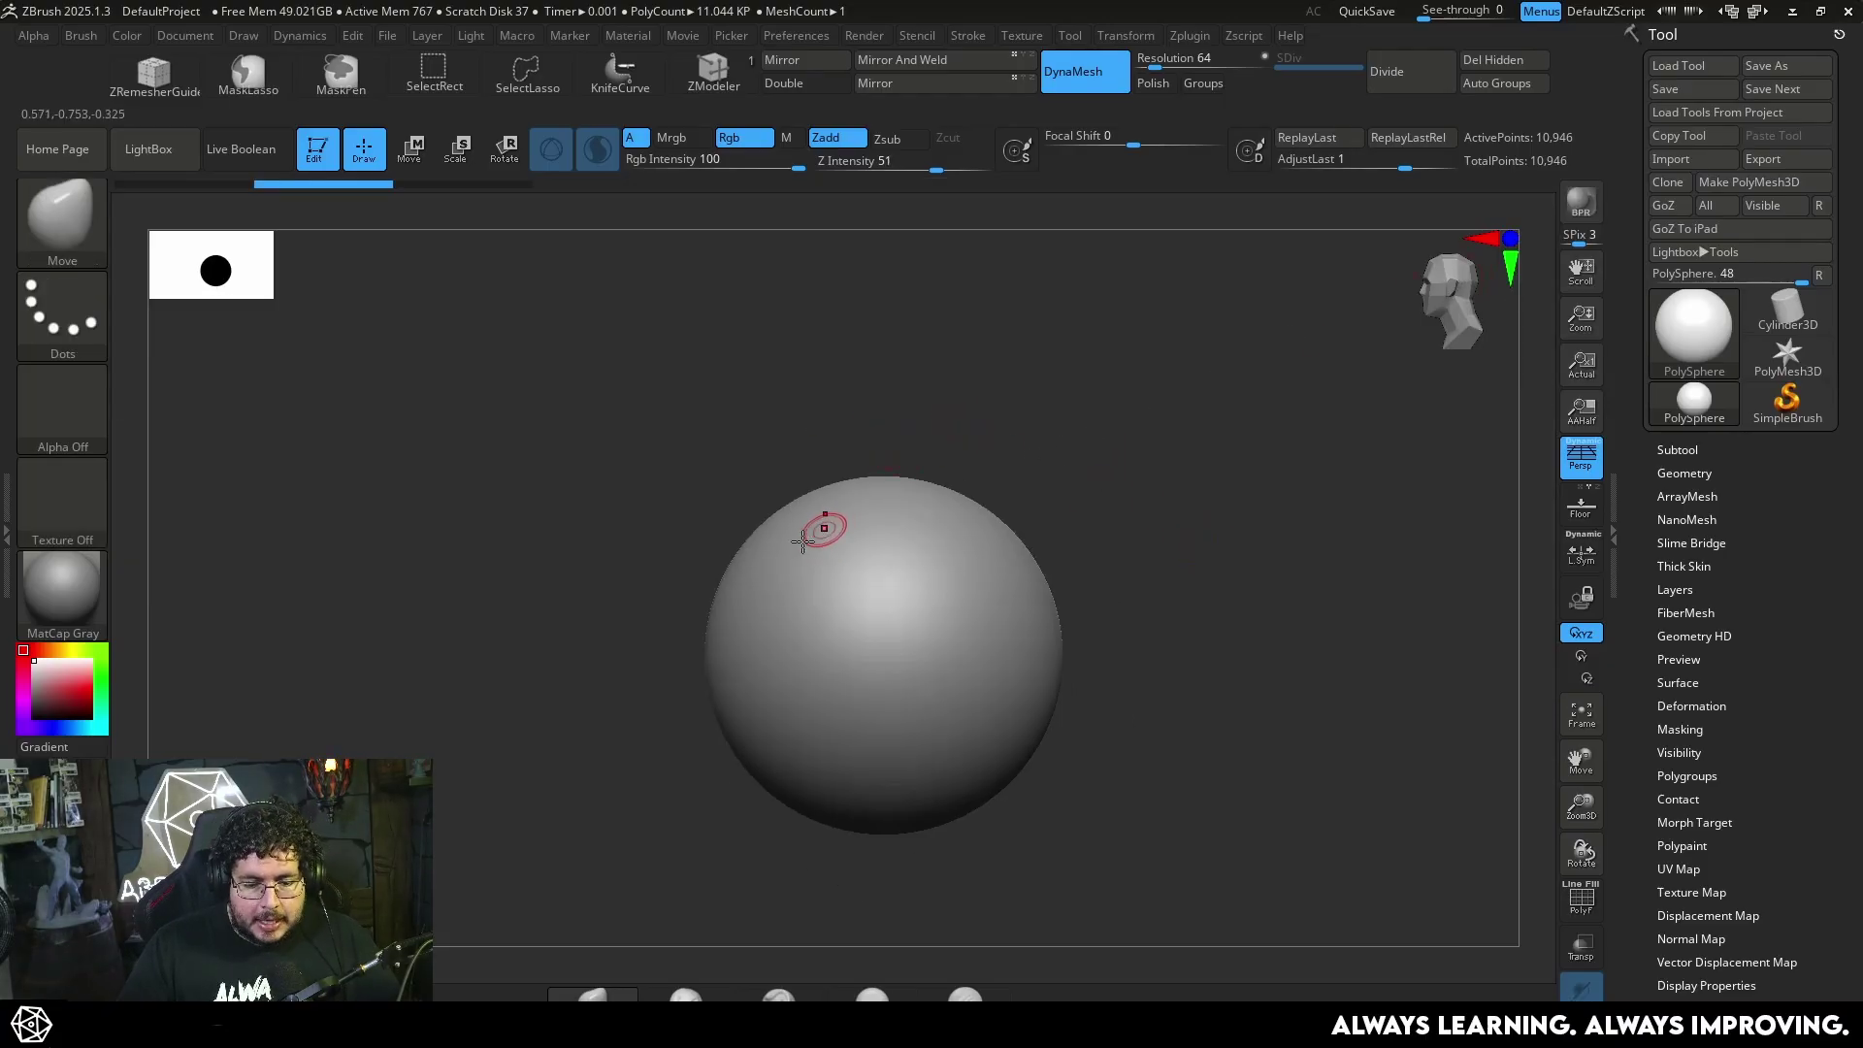
Try an elongated MeshBalloon shape across the upper part of the sphere, inspect it from several sides and undo it
key(ctrl)
mouse_move(612, 446)
ctrl+mouse_down()
mouse_move(686, 366)
mouse_move(869, 408)
mouse_move(1169, 320)
mouse_move(1316, 523)
mouse_move(1102, 624)
mouse_move(767, 572)
mouse_move(615, 678)
ctrl+mouse_up()
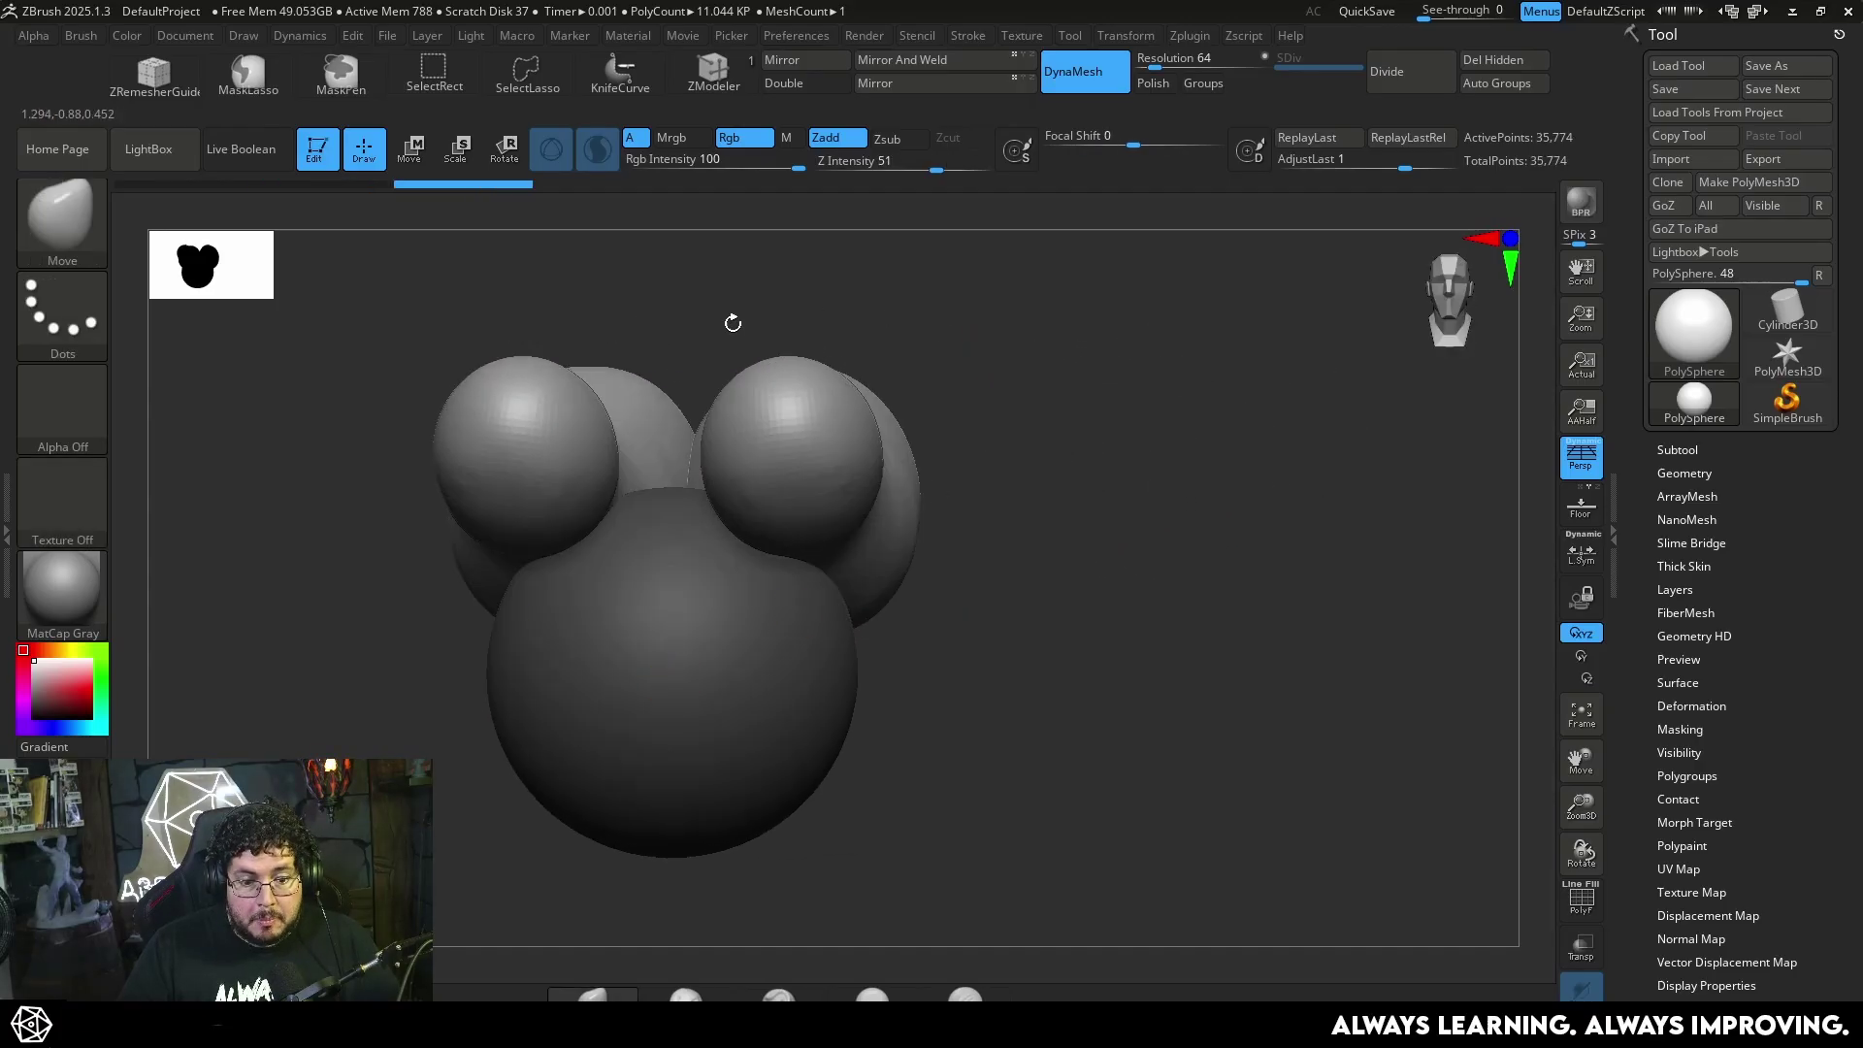
drag(1064, 406, 1089, 574)
drag(1088, 575, 1071, 373)
mouse_move(1170, 529)
mouse_down()
mouse_move(1057, 561)
mouse_move(1020, 547)
mouse_up()
alt+drag(1078, 491, 943, 377)
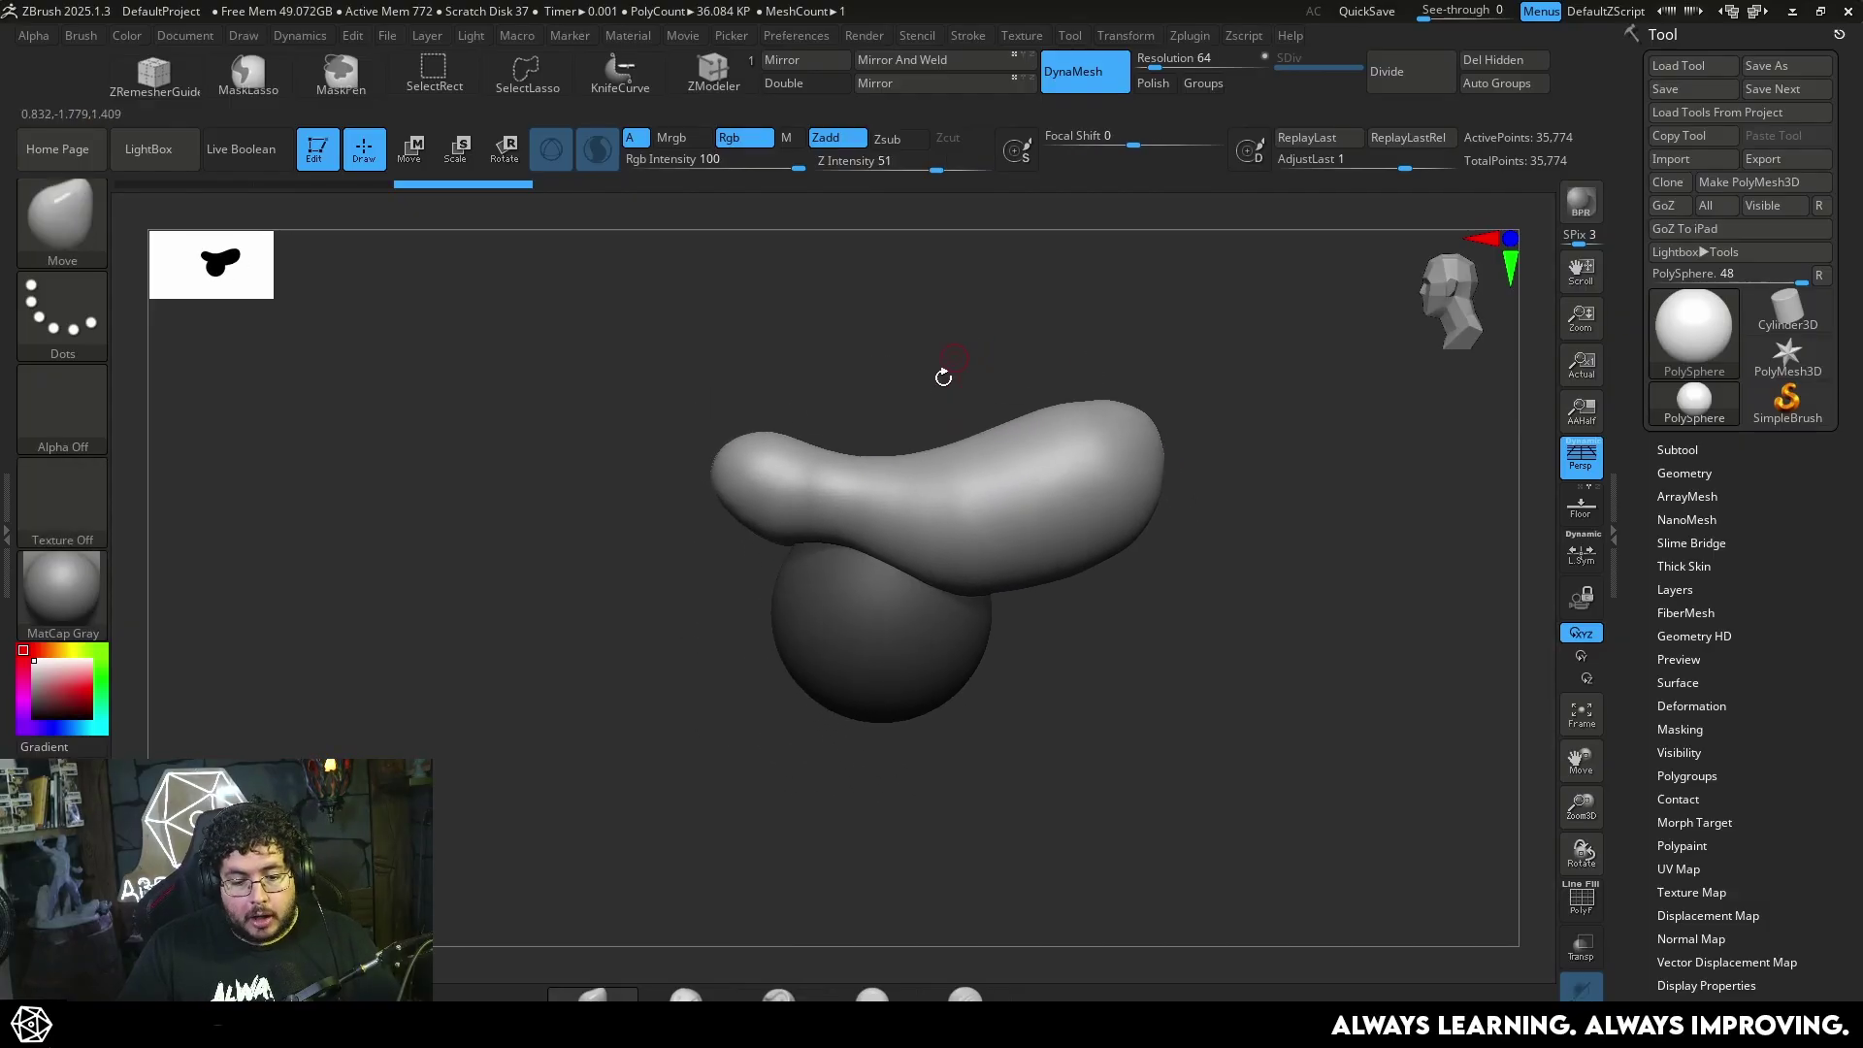
key(ctrl+z)
alt+drag(1130, 707, 1135, 388)
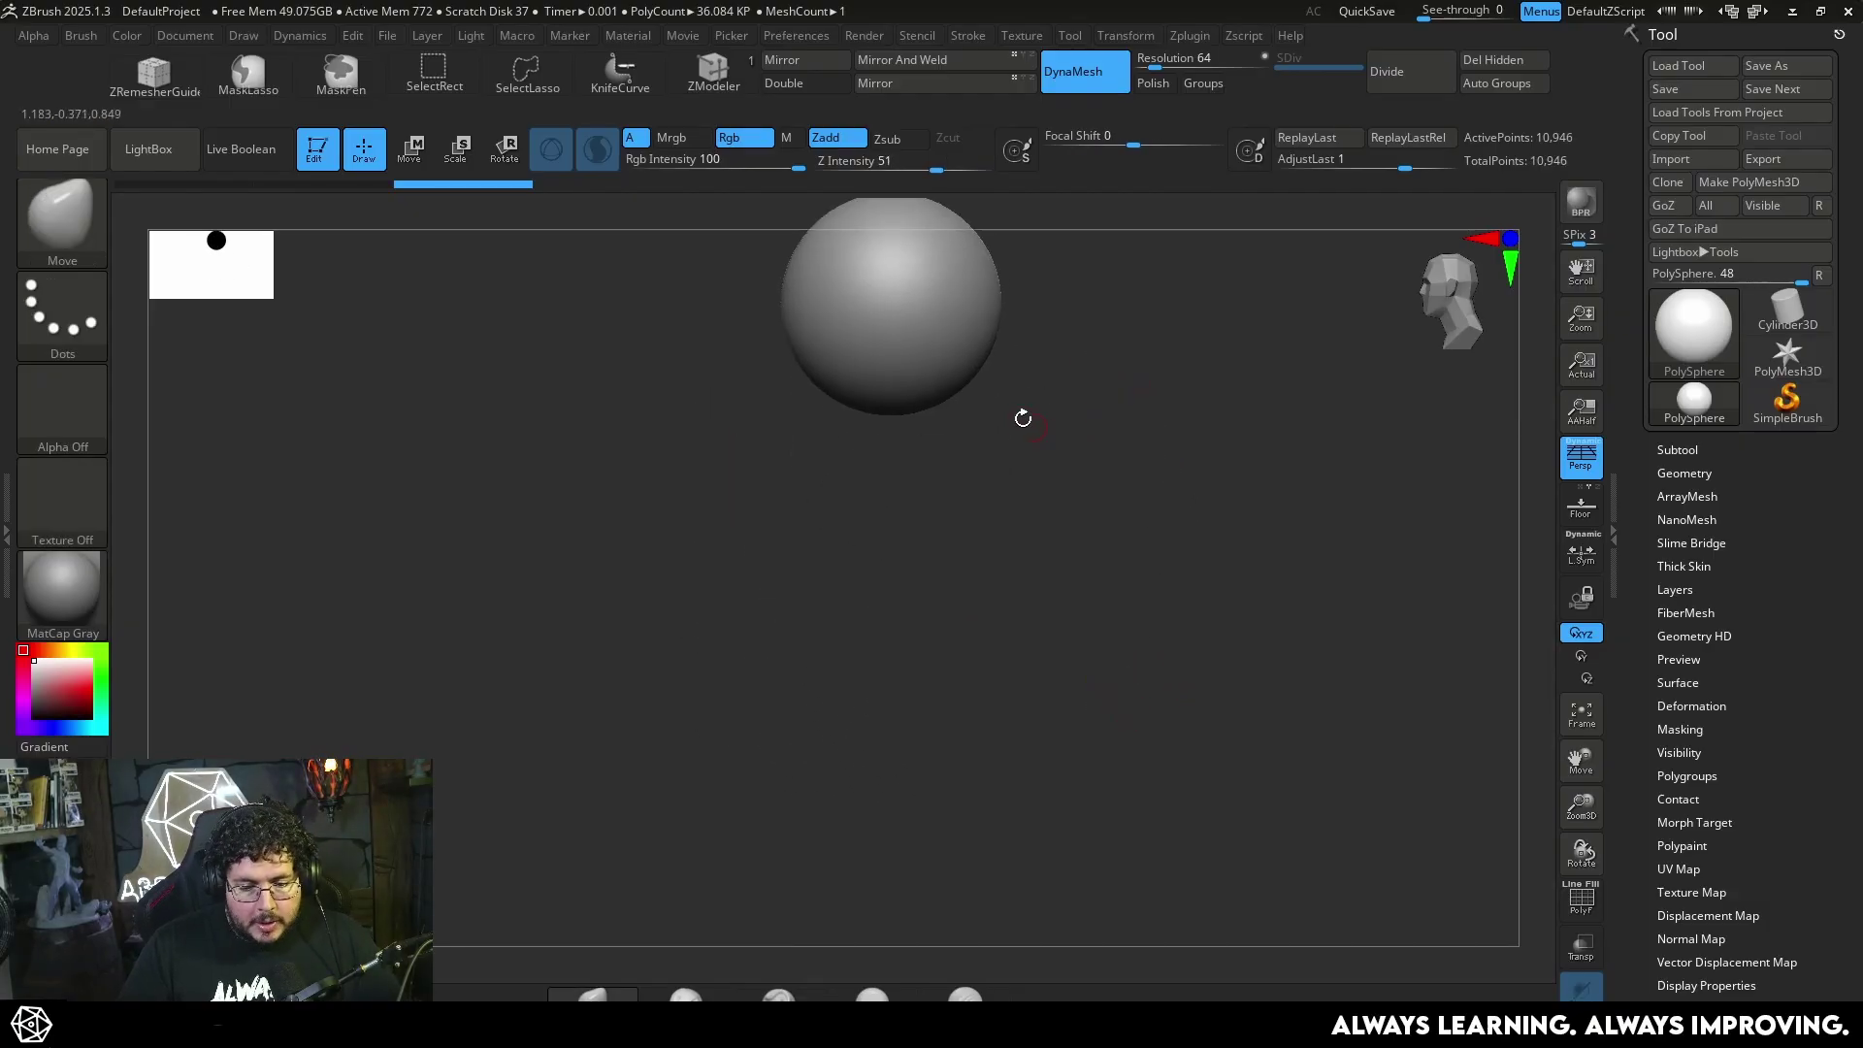
key(ctrl+z)
mouse_move(1023, 417)
alt+mouse_down()
mouse_move(1013, 483)
mouse_move(944, 521)
alt+mouse_up()
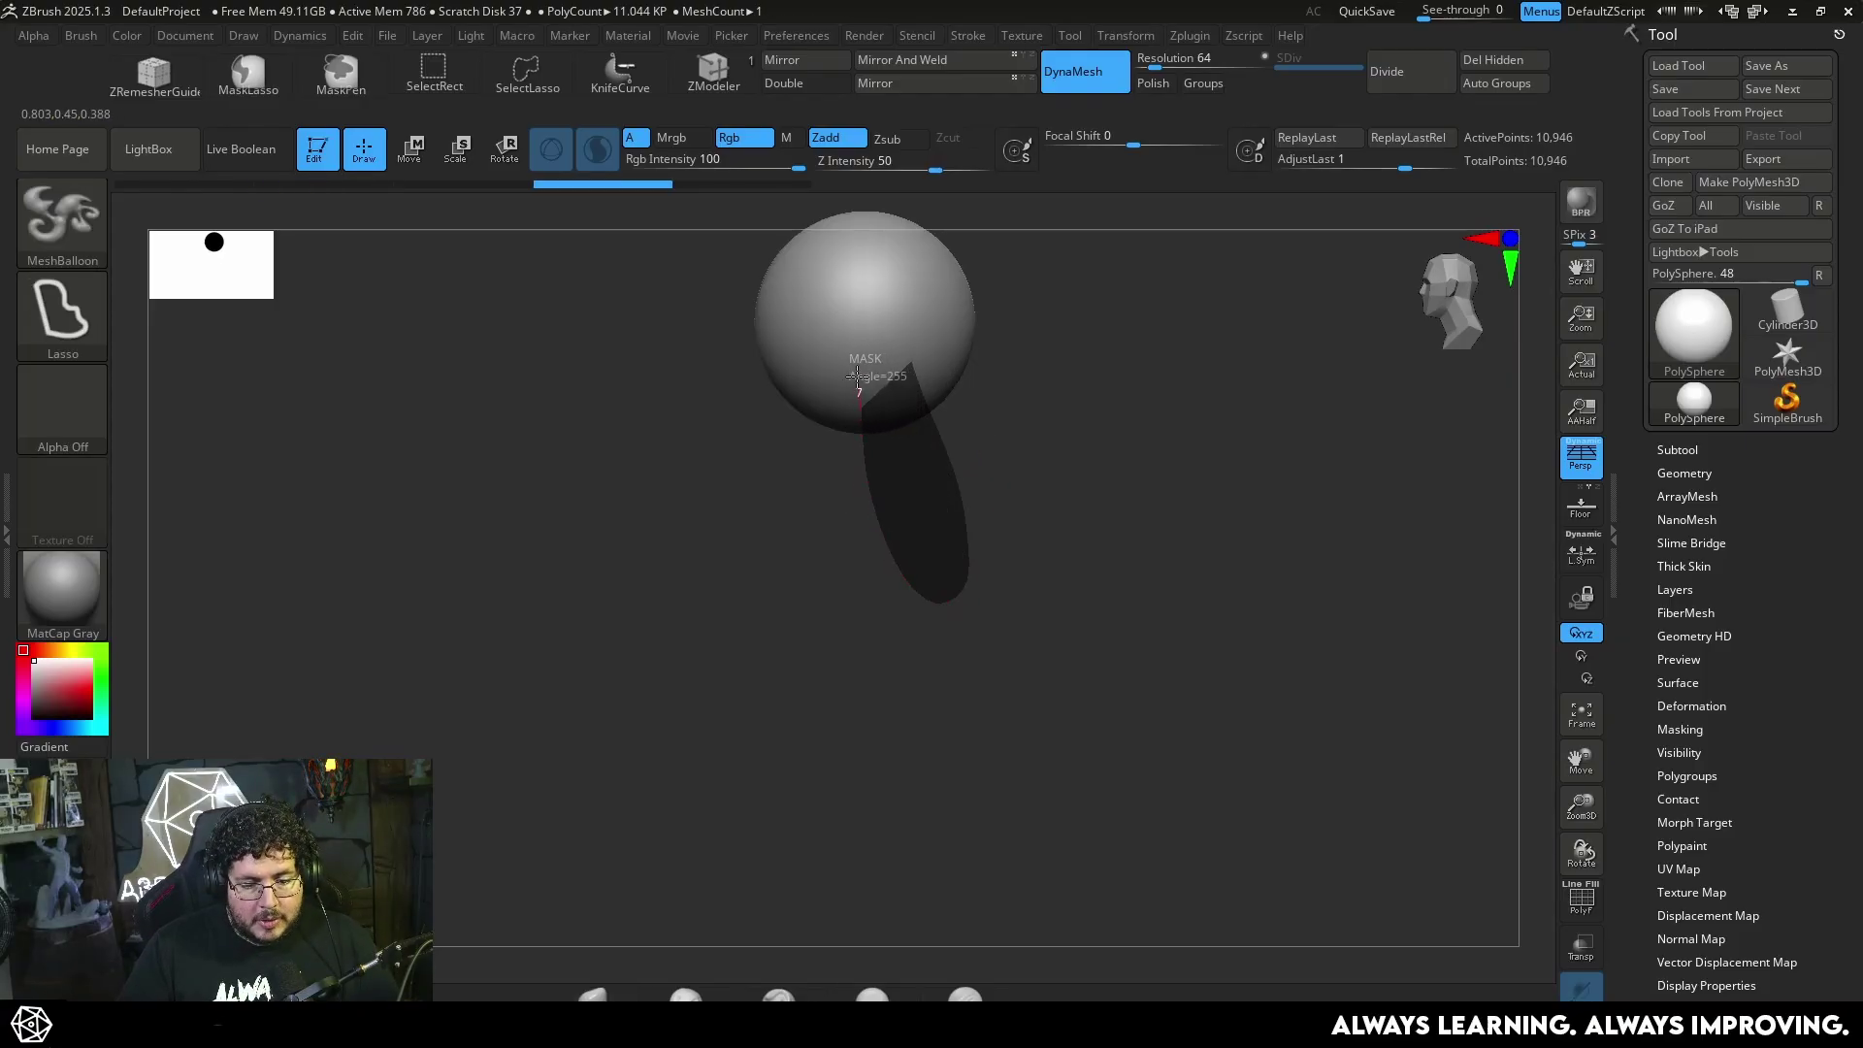
Draw a narrow, neck-like MeshBalloon shape hanging beneath the sphere and inspect it from the front and side
ctrl+drag(857, 376, 864, 369)
drag(1103, 440, 1118, 452)
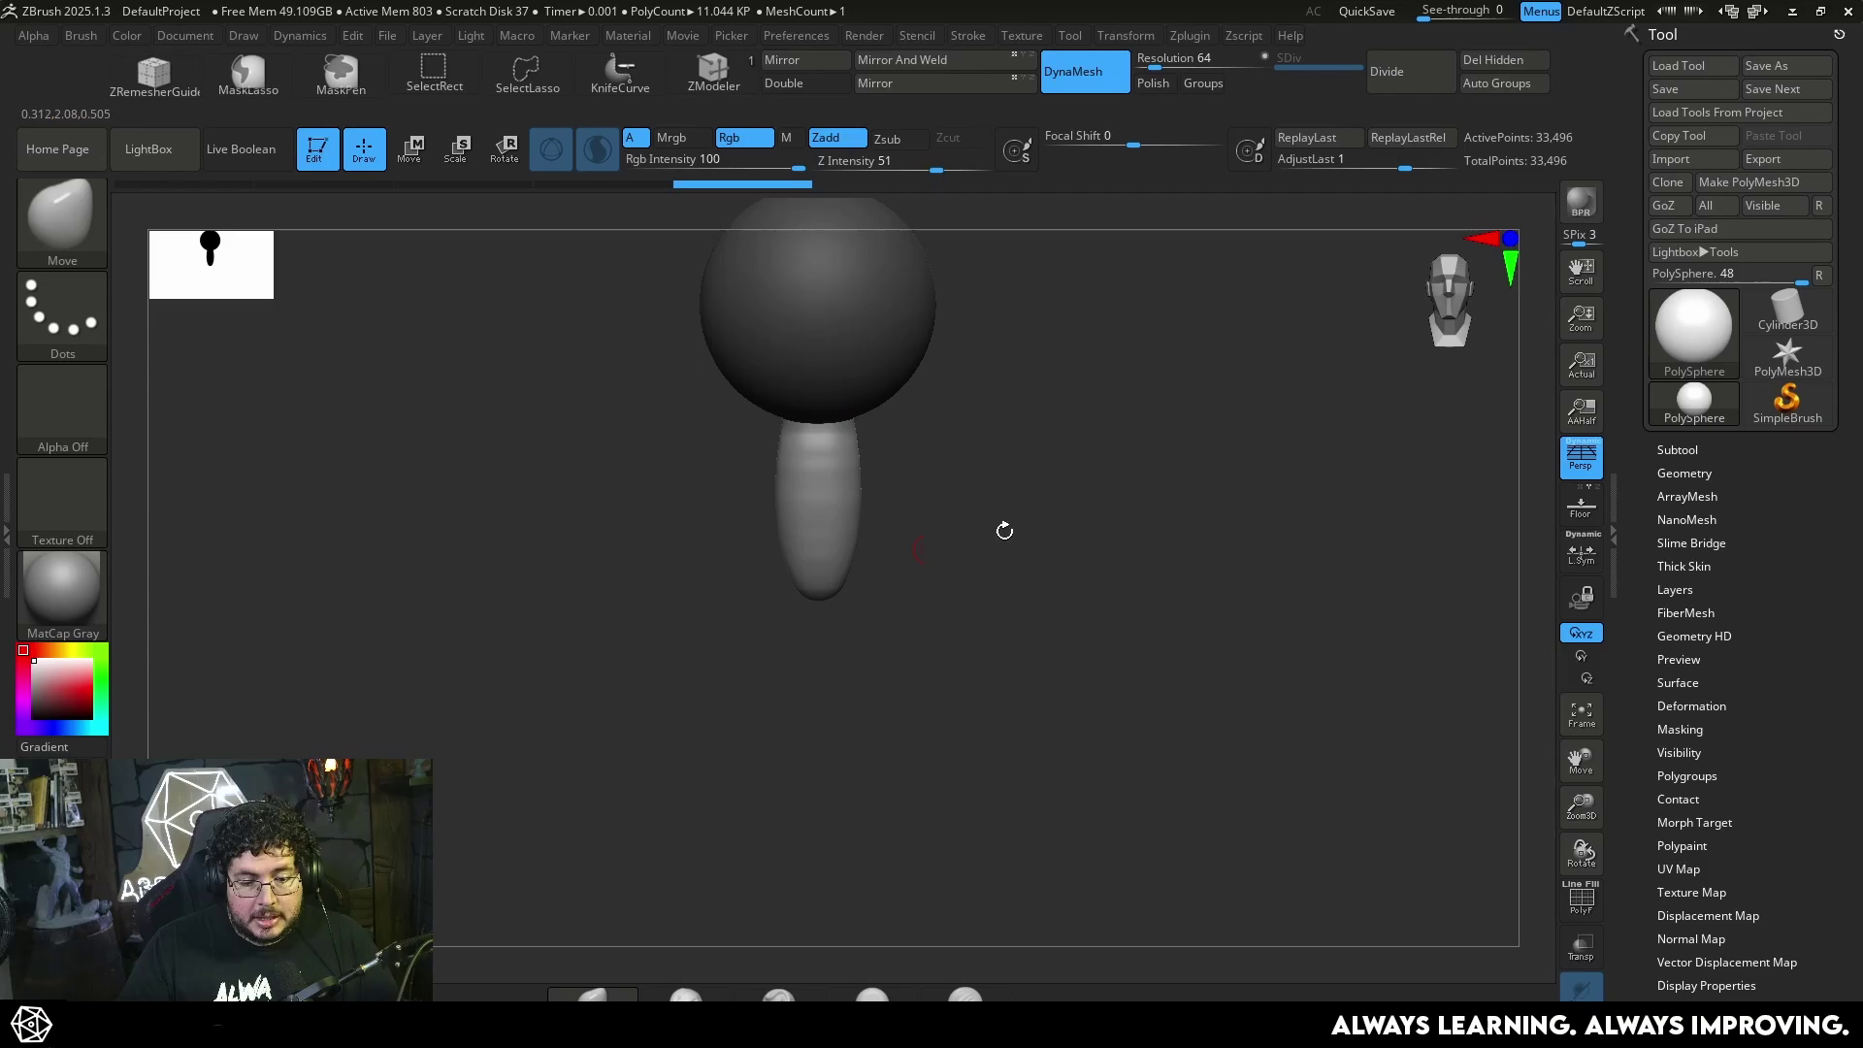
mouse_move(1028, 515)
mouse_down()
mouse_move(1019, 528)
mouse_move(994, 399)
mouse_up()
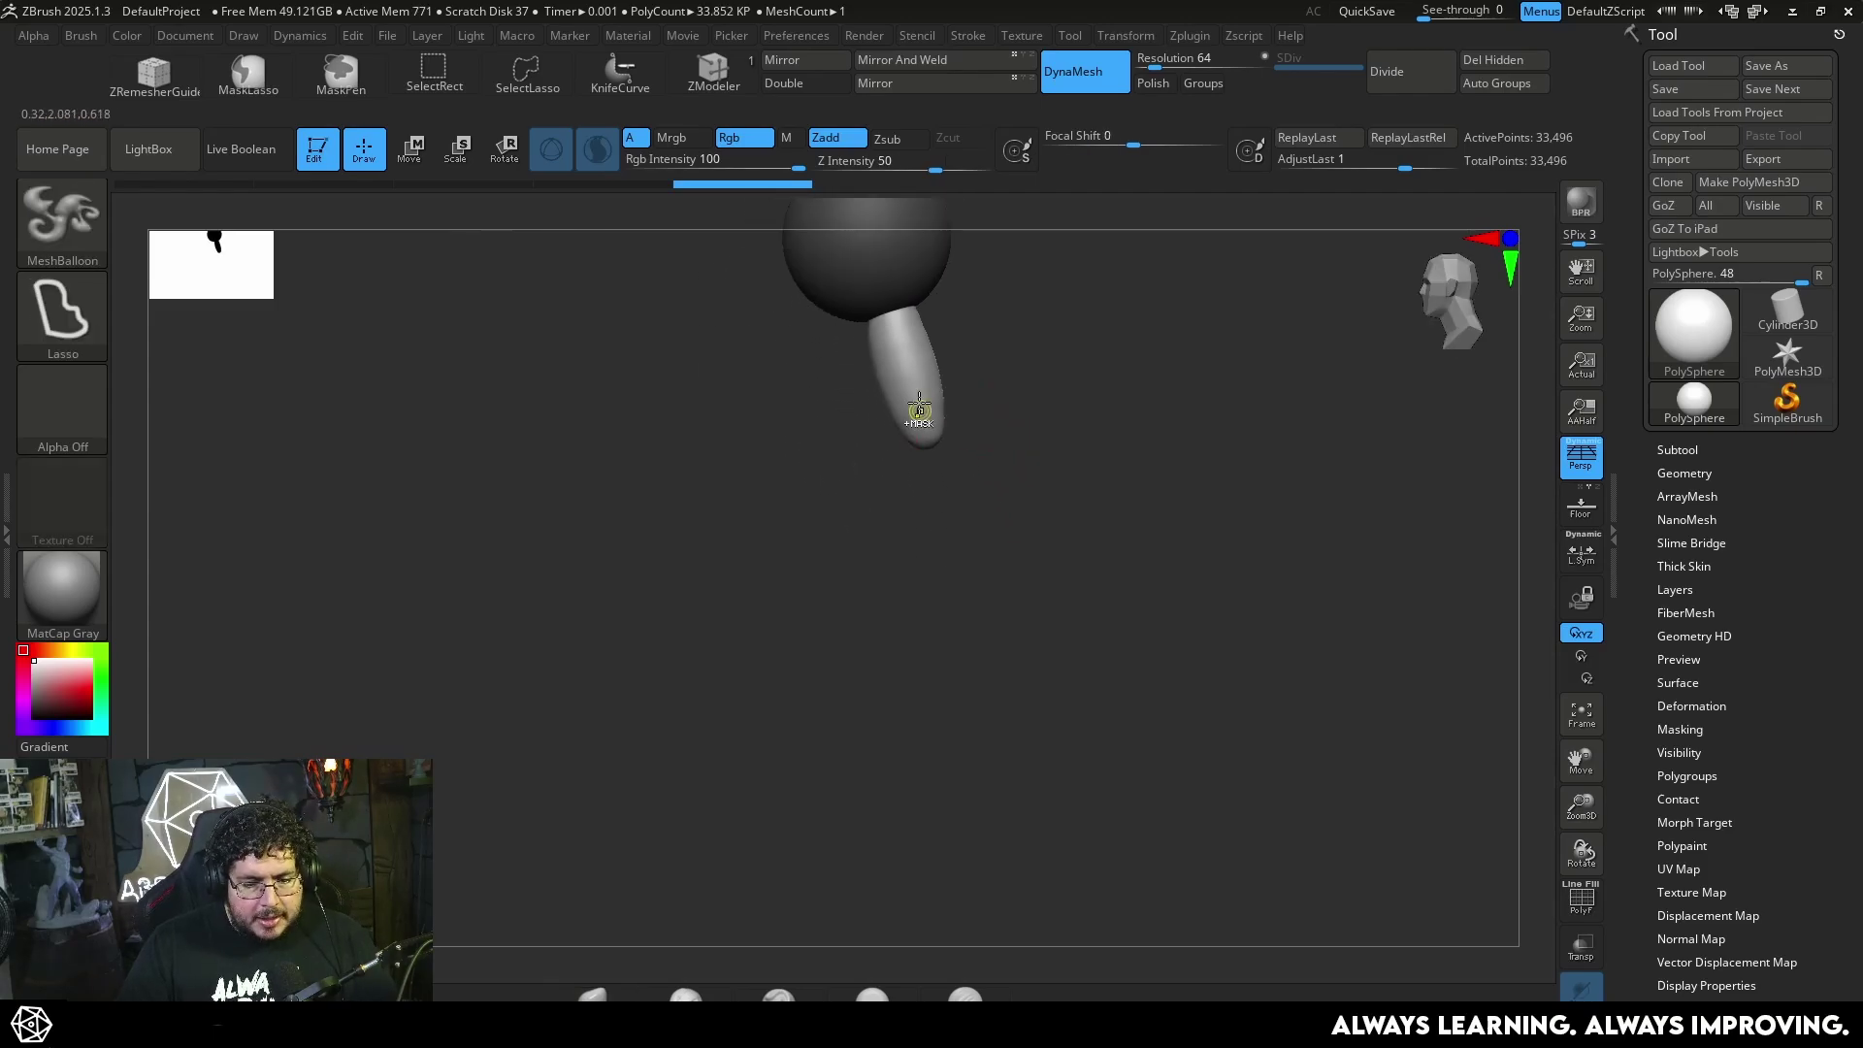
Try extending the neck shape with larger MeshBalloon volumes from its lower tip, and undo back to the plain sphere
mouse_move(789, 548)
ctrl+mouse_down()
mouse_move(959, 588)
mouse_move(961, 365)
ctrl+mouse_up()
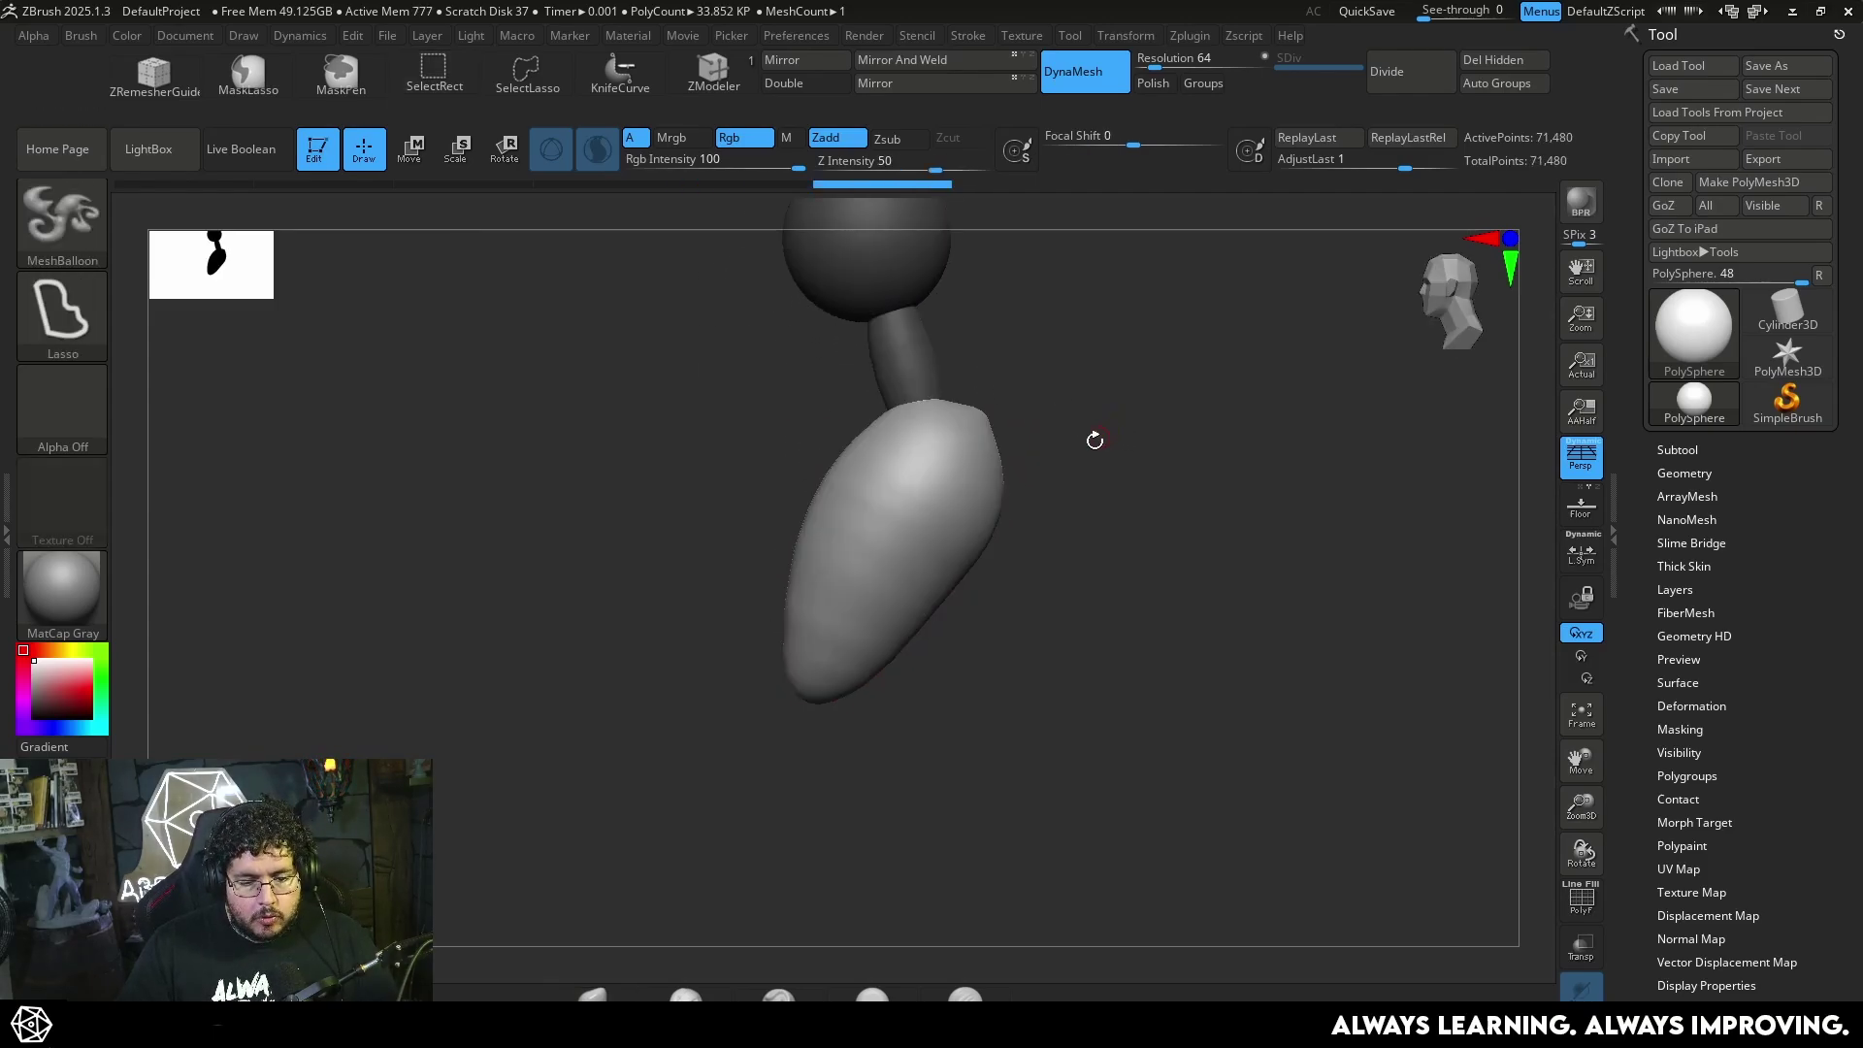
mouse_move(1094, 441)
mouse_down()
mouse_move(1199, 456)
mouse_move(1094, 499)
mouse_up()
mouse_move(902, 488)
ctrl+mouse_down()
mouse_move(1178, 608)
mouse_move(908, 499)
ctrl+mouse_up()
drag(1048, 711, 981, 753)
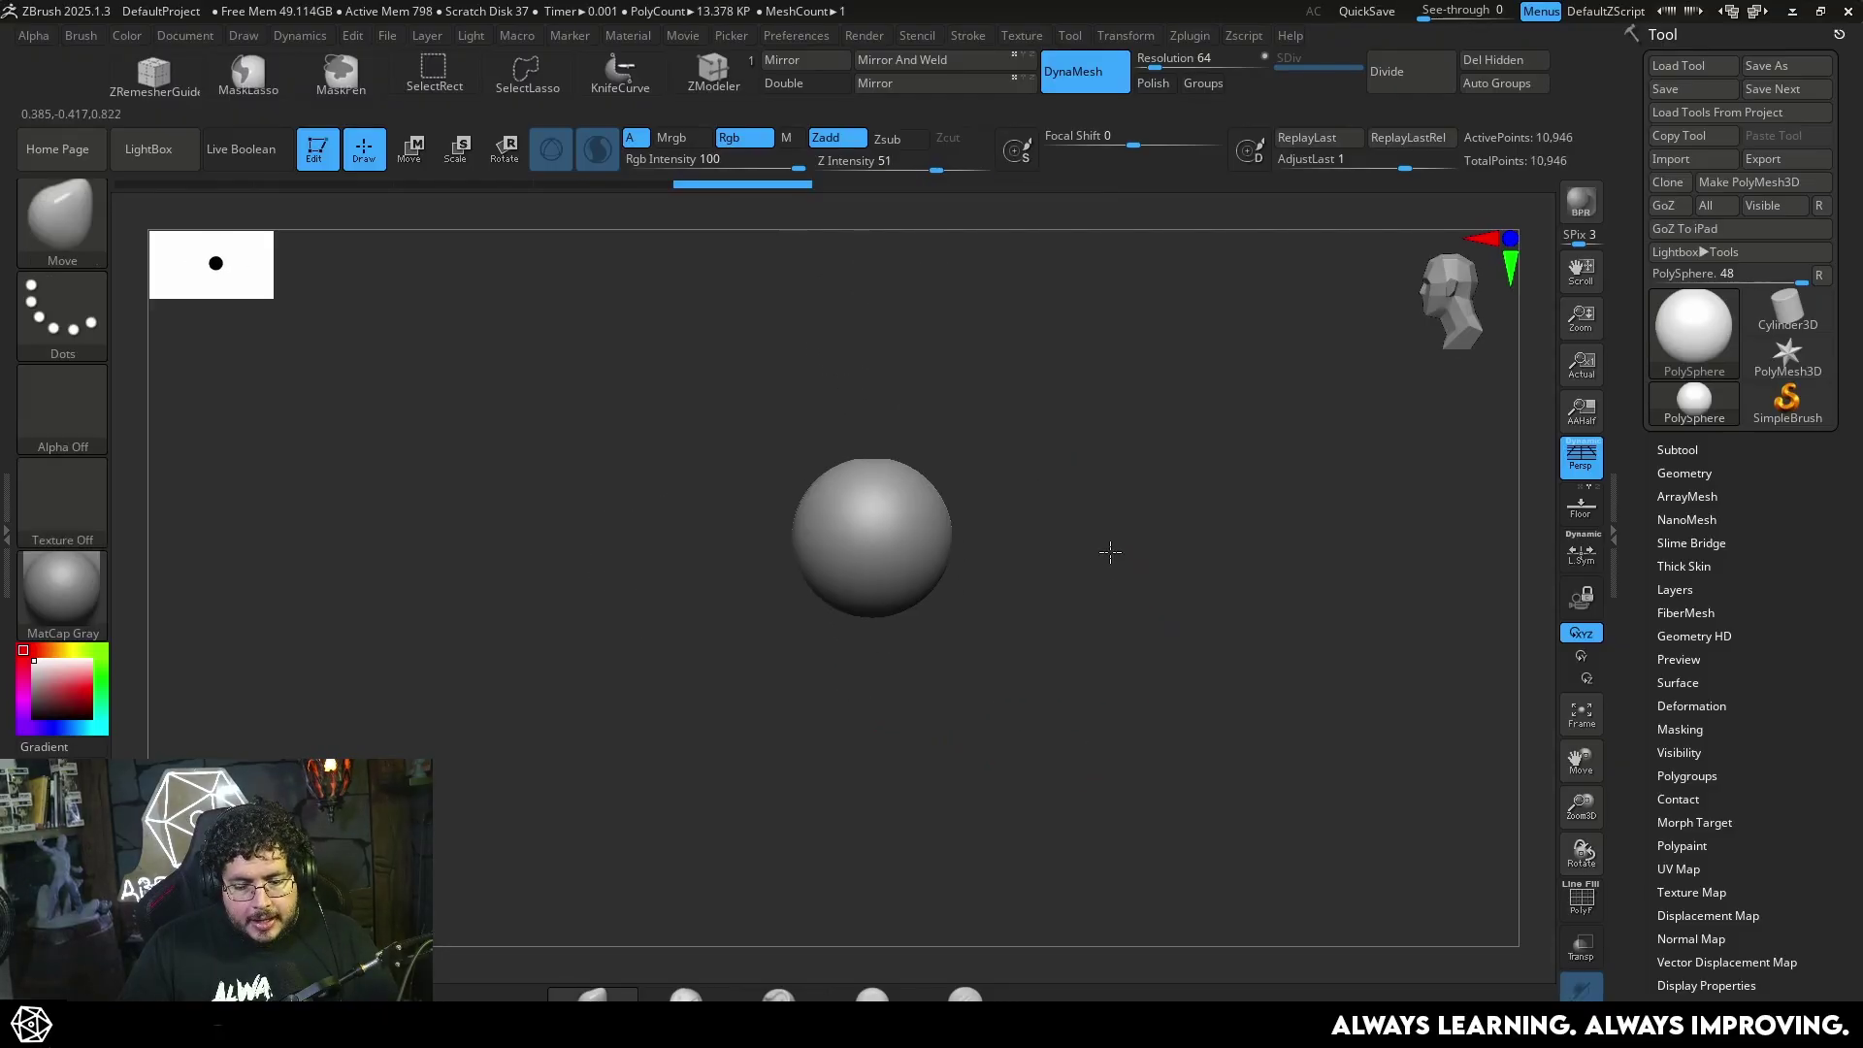
key(ctrl+z)
mouse_move(1110, 552)
alt+mouse_down()
mouse_move(1102, 490)
mouse_move(1181, 572)
alt+mouse_up()
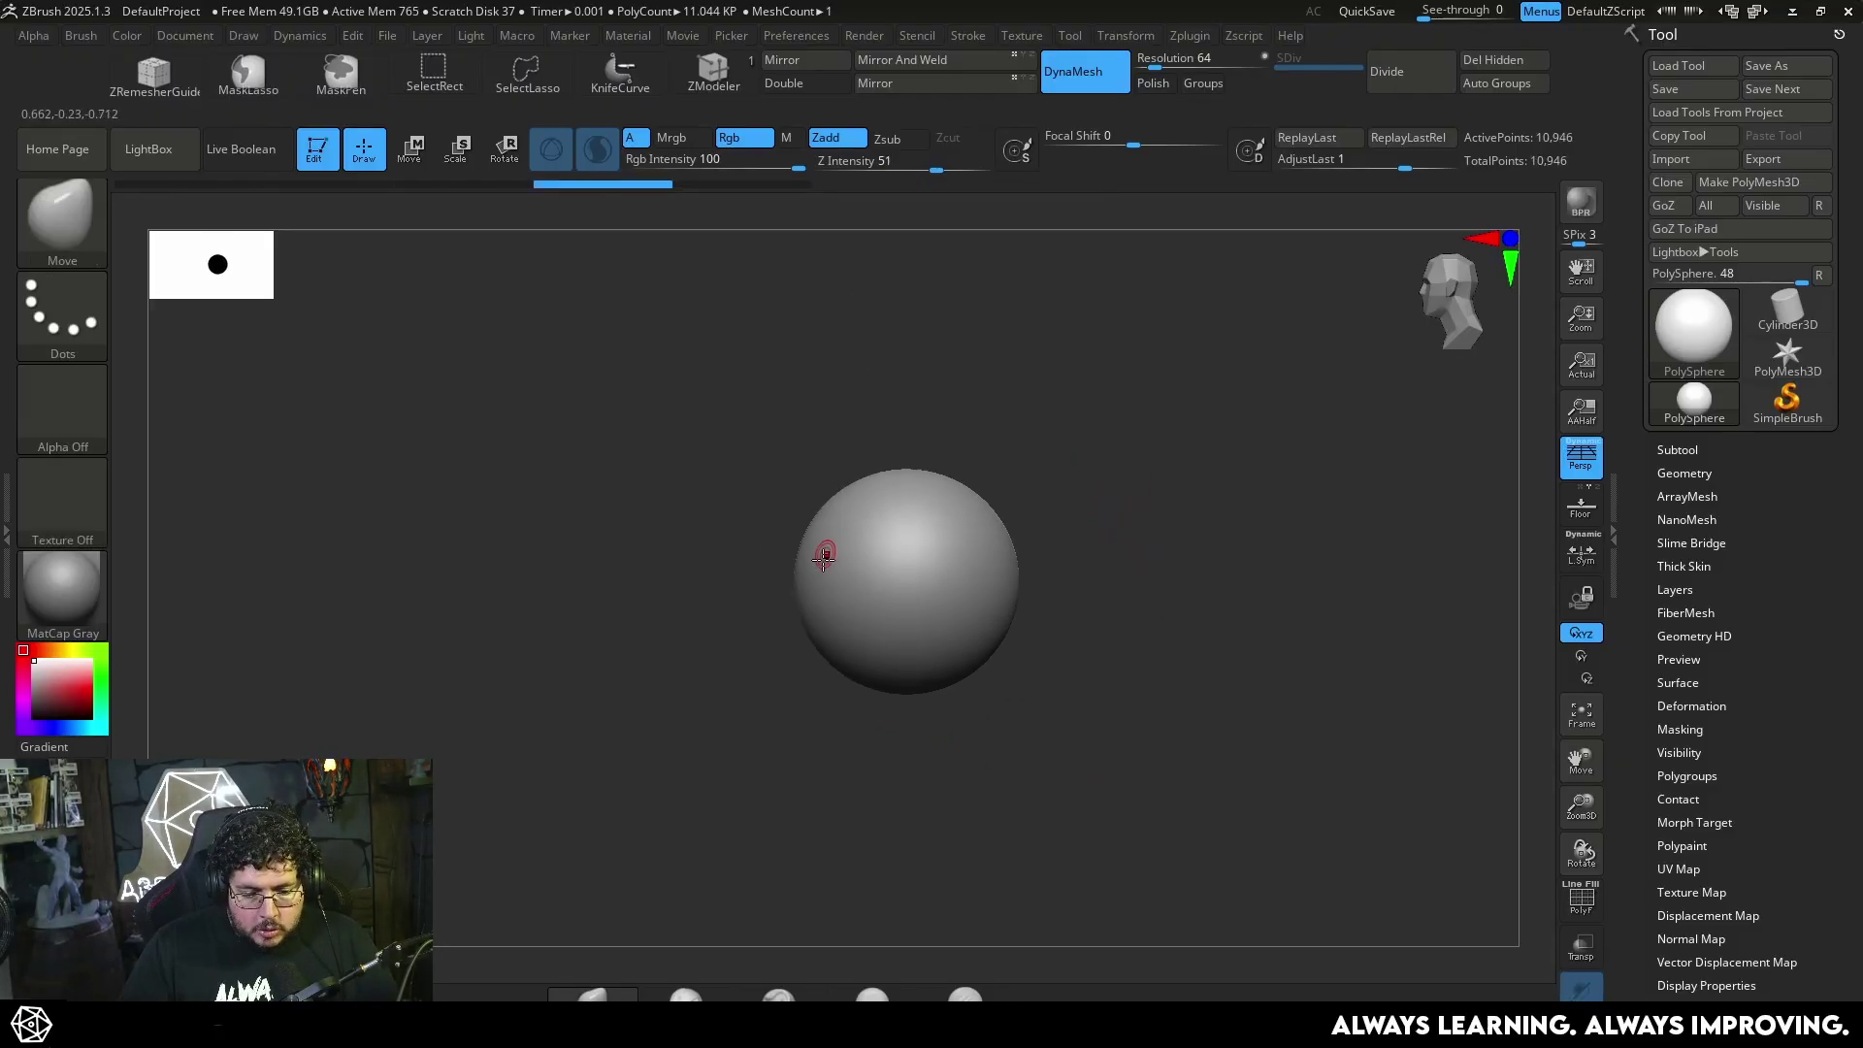
Try a curved, arm-like MeshBalloon shape growing from one side of the sphere in front view, and undo it
mouse_move(834, 572)
ctrl+mouse_down()
mouse_move(694, 539)
mouse_move(1036, 331)
mouse_move(1196, 568)
mouse_move(807, 586)
ctrl+mouse_up()
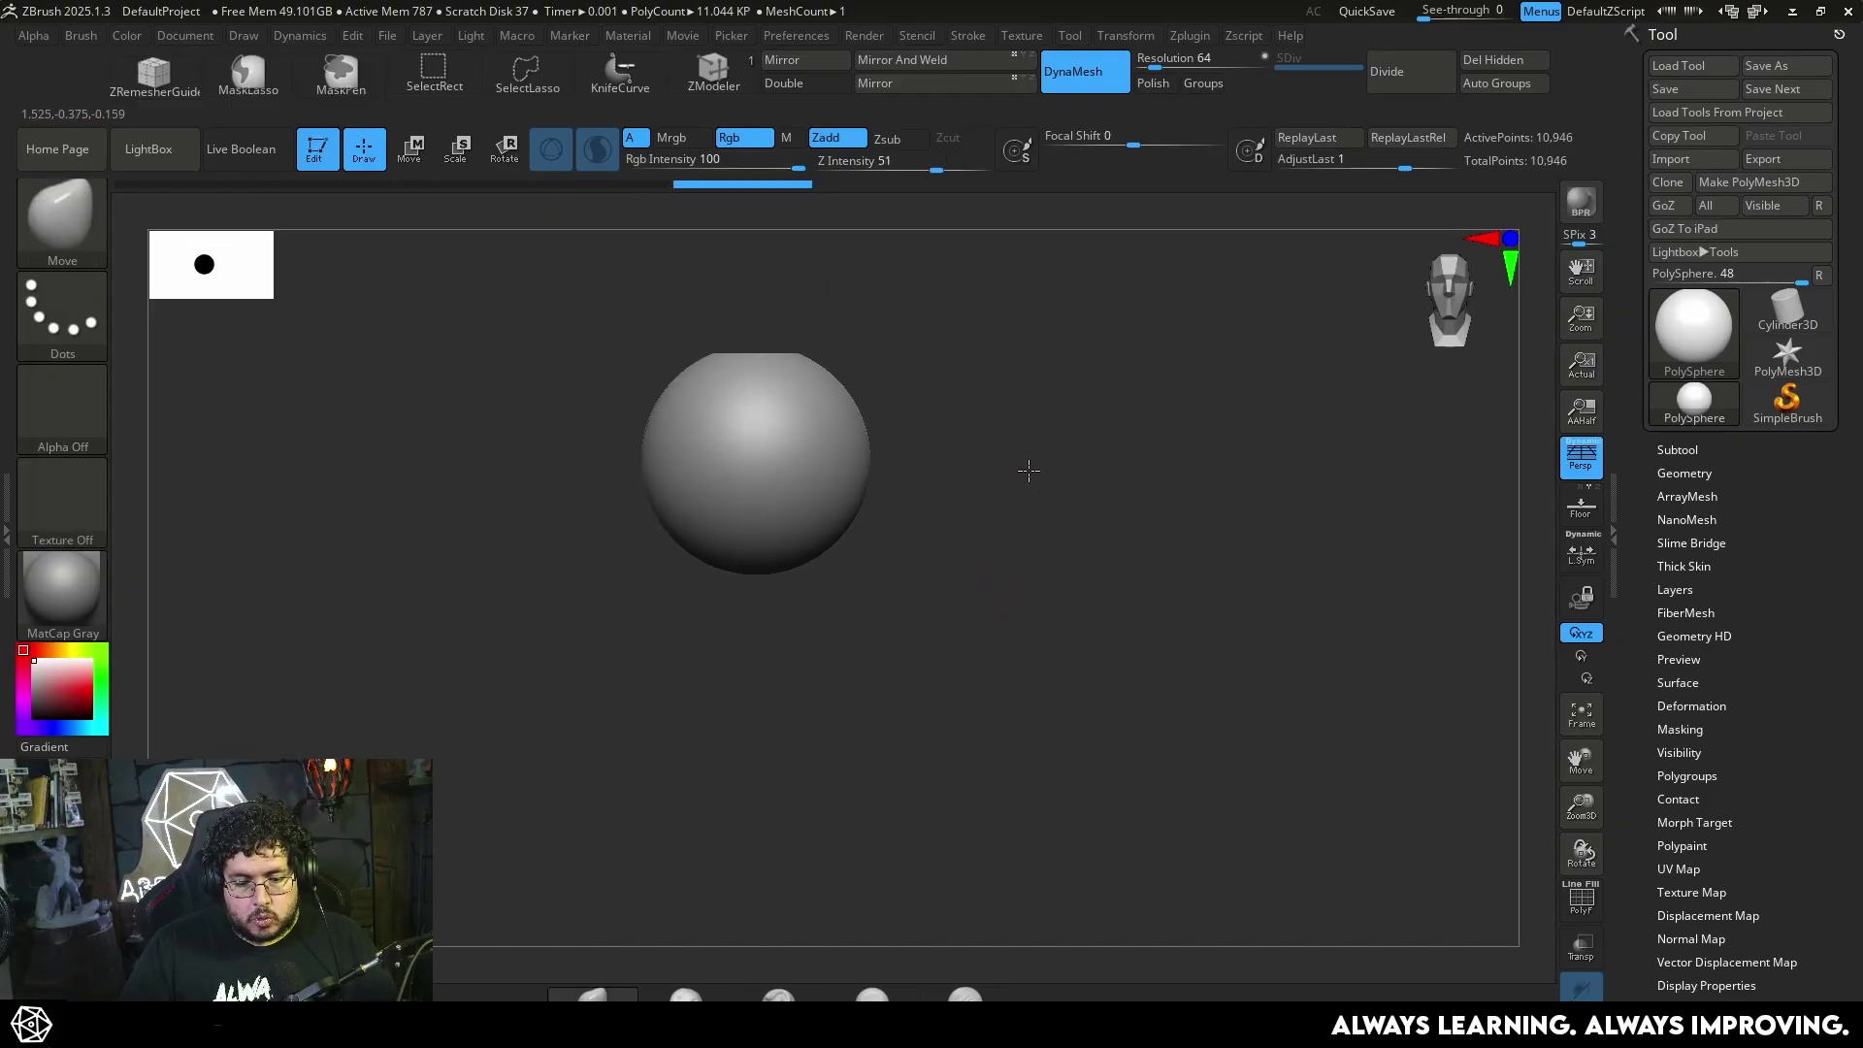
key(b)
key(m)
key(b)
mouse_move(845, 442)
mouse_down()
mouse_move(1081, 736)
mouse_move(834, 432)
mouse_up()
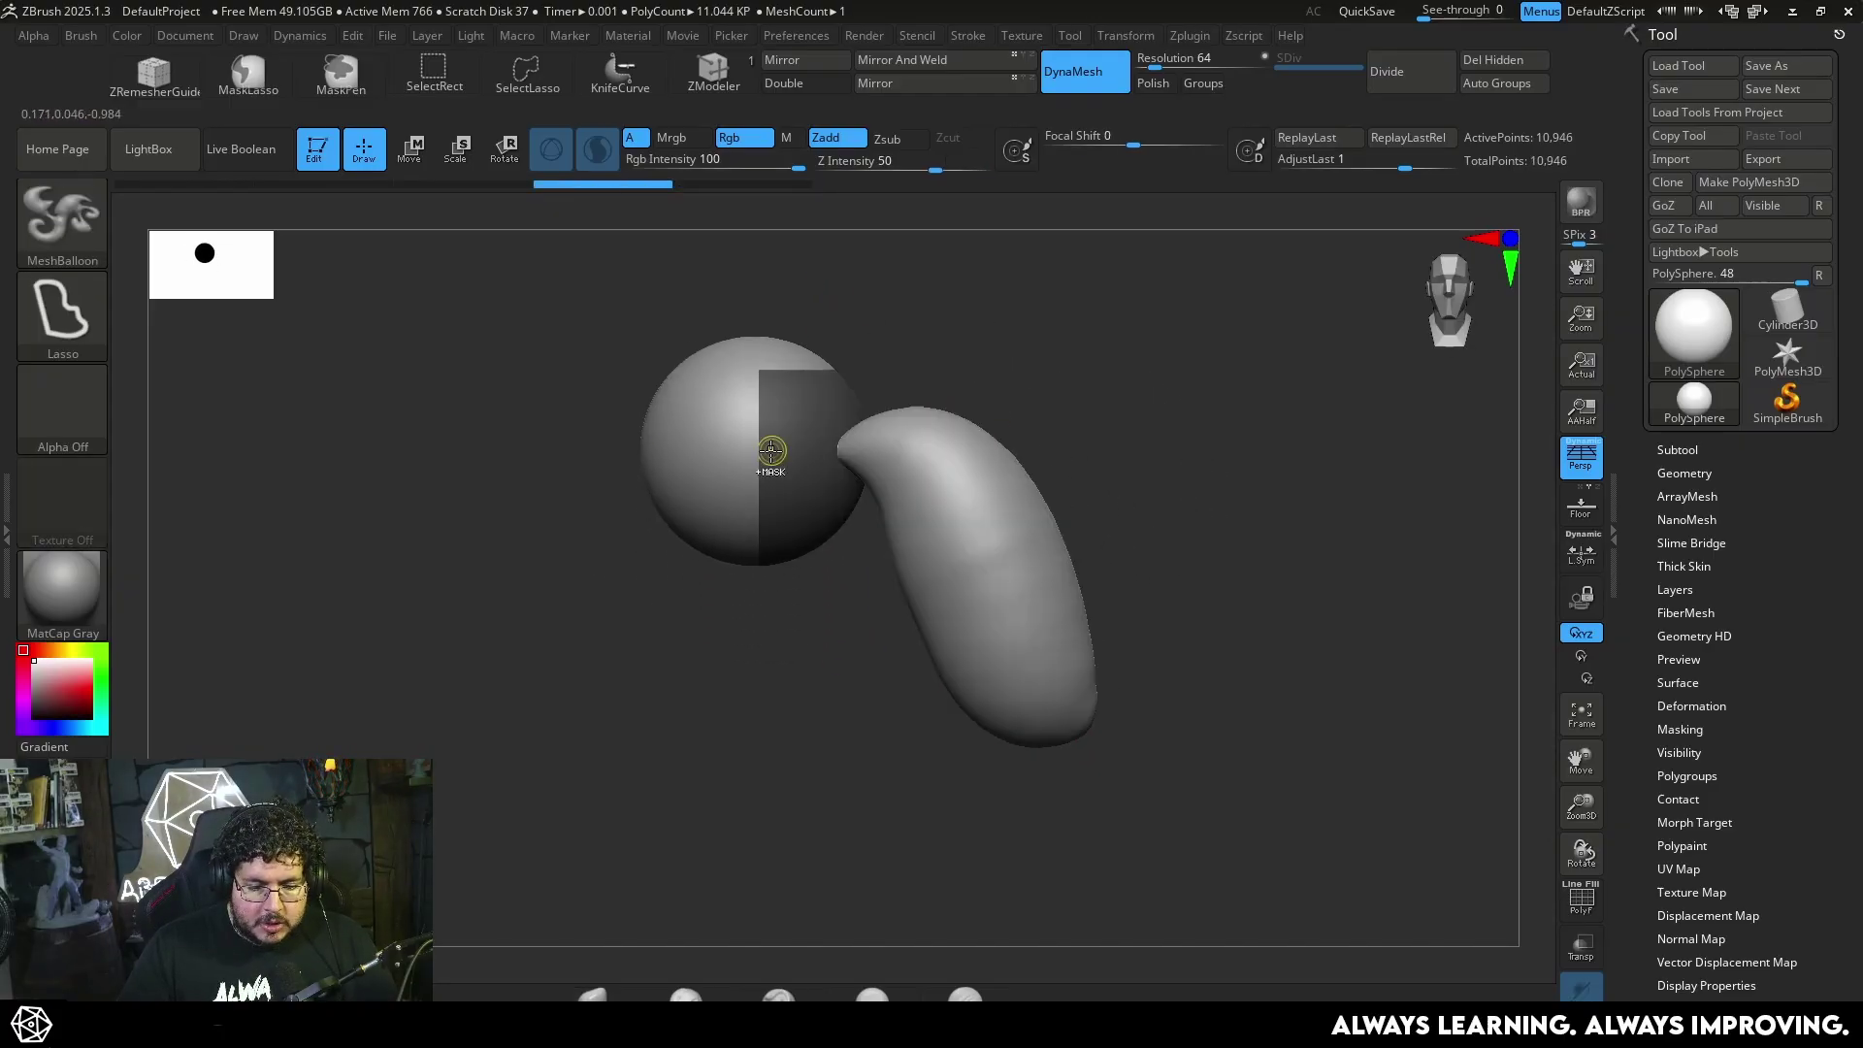
key(ctrl+z)
key(ctrl+z)
key(ctrl+z)
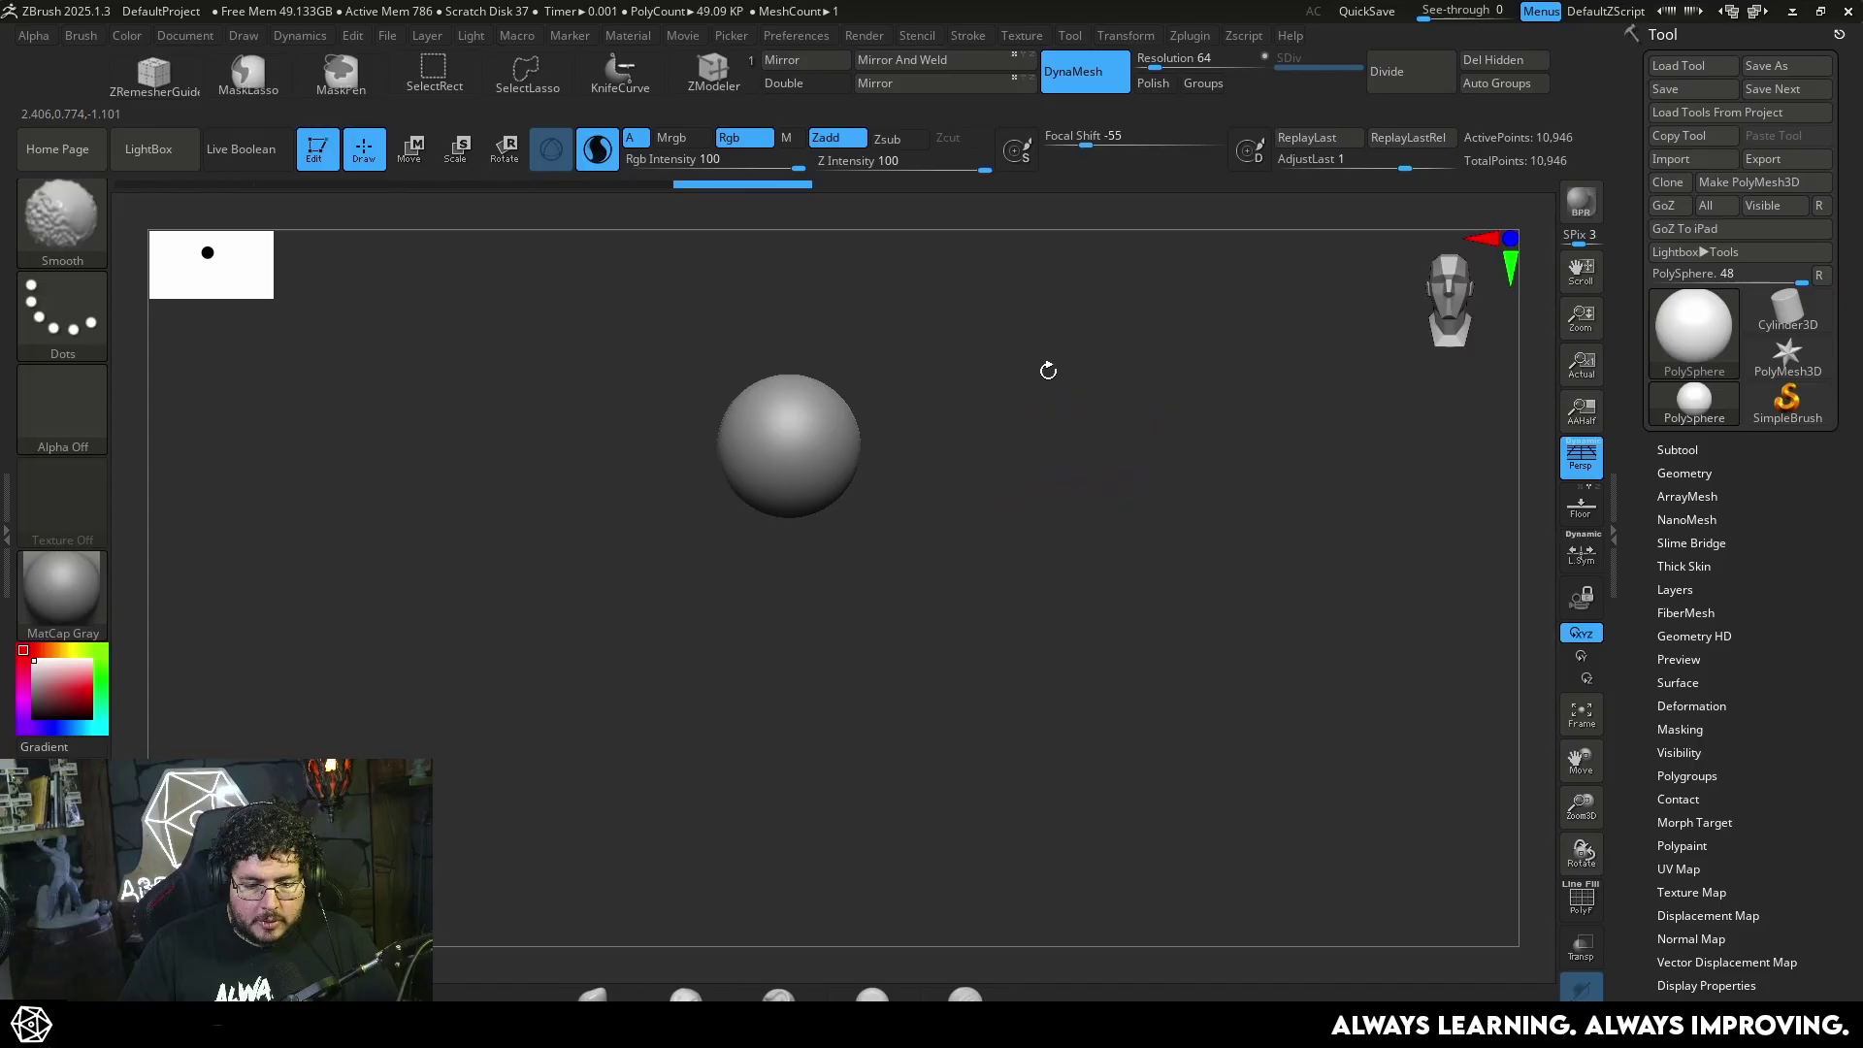
Draw a mirrored pair of curved, horn-like MeshBalloon shapes rising from the upper part of the sphere
key(b)
key(m)
key(b)
mouse_move(873, 613)
mouse_down()
mouse_move(1015, 290)
mouse_move(994, 442)
mouse_up()
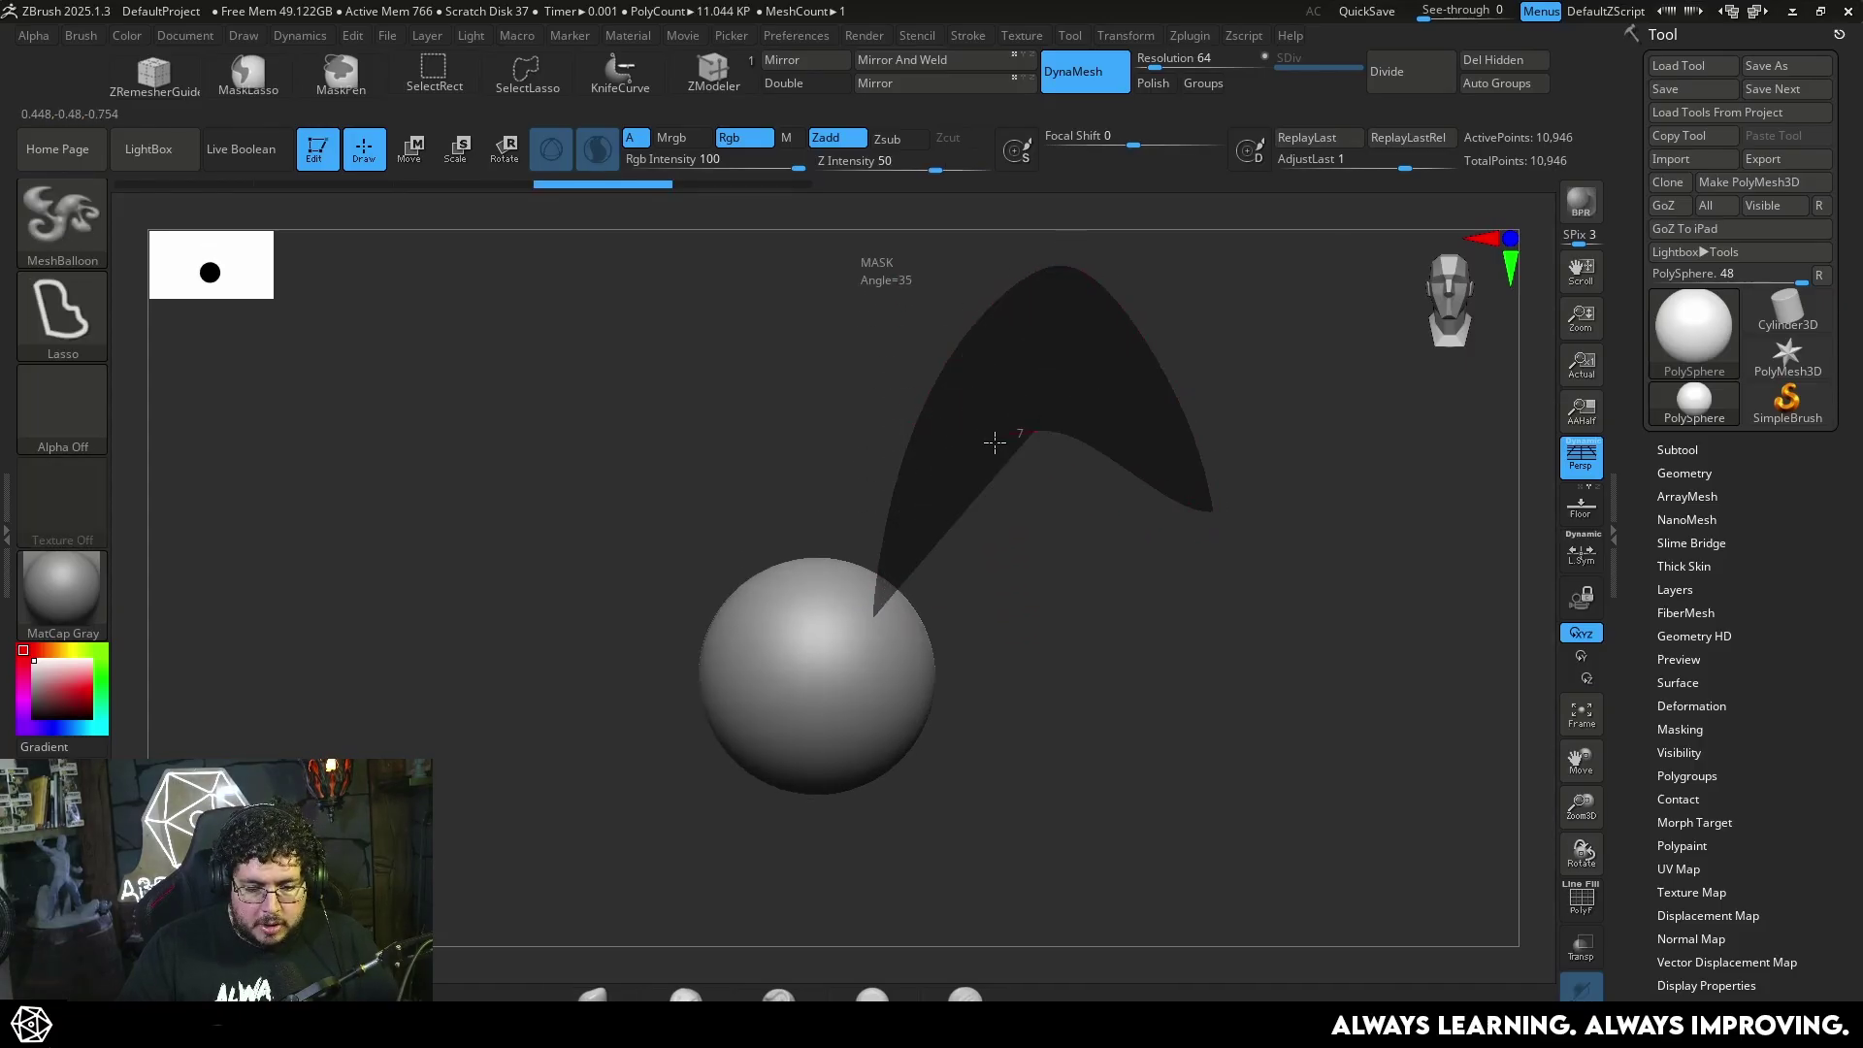
ctrl+drag(884, 642, 878, 639)
mouse_move(1037, 644)
mouse_down()
mouse_move(1148, 557)
mouse_move(1168, 498)
mouse_move(1056, 534)
mouse_up()
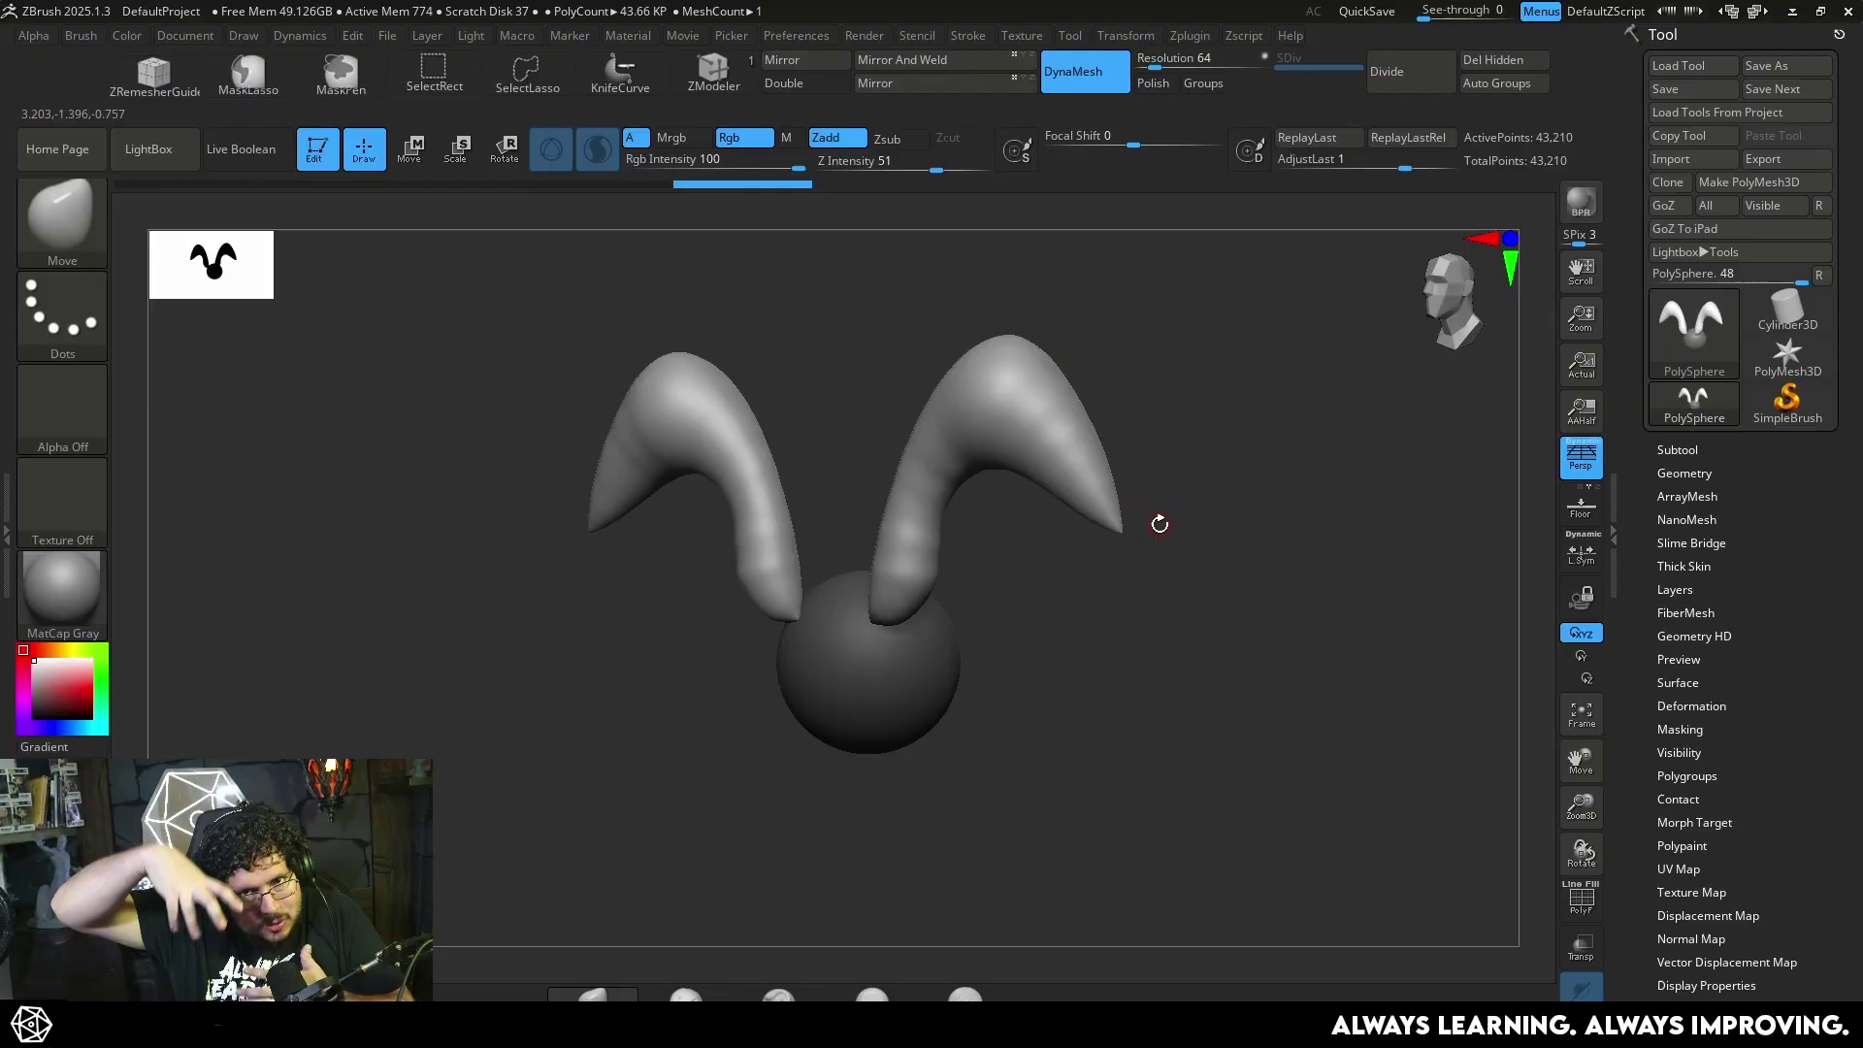
shift+drag(1159, 524, 1152, 634)
Undo the horn shapes back to the plain sphere
key(ctrl+z)
key(ctrl+z)
key(ctrl+z)
key(ctrl+z)
key(ctrl+z)
key(ctrl+z)
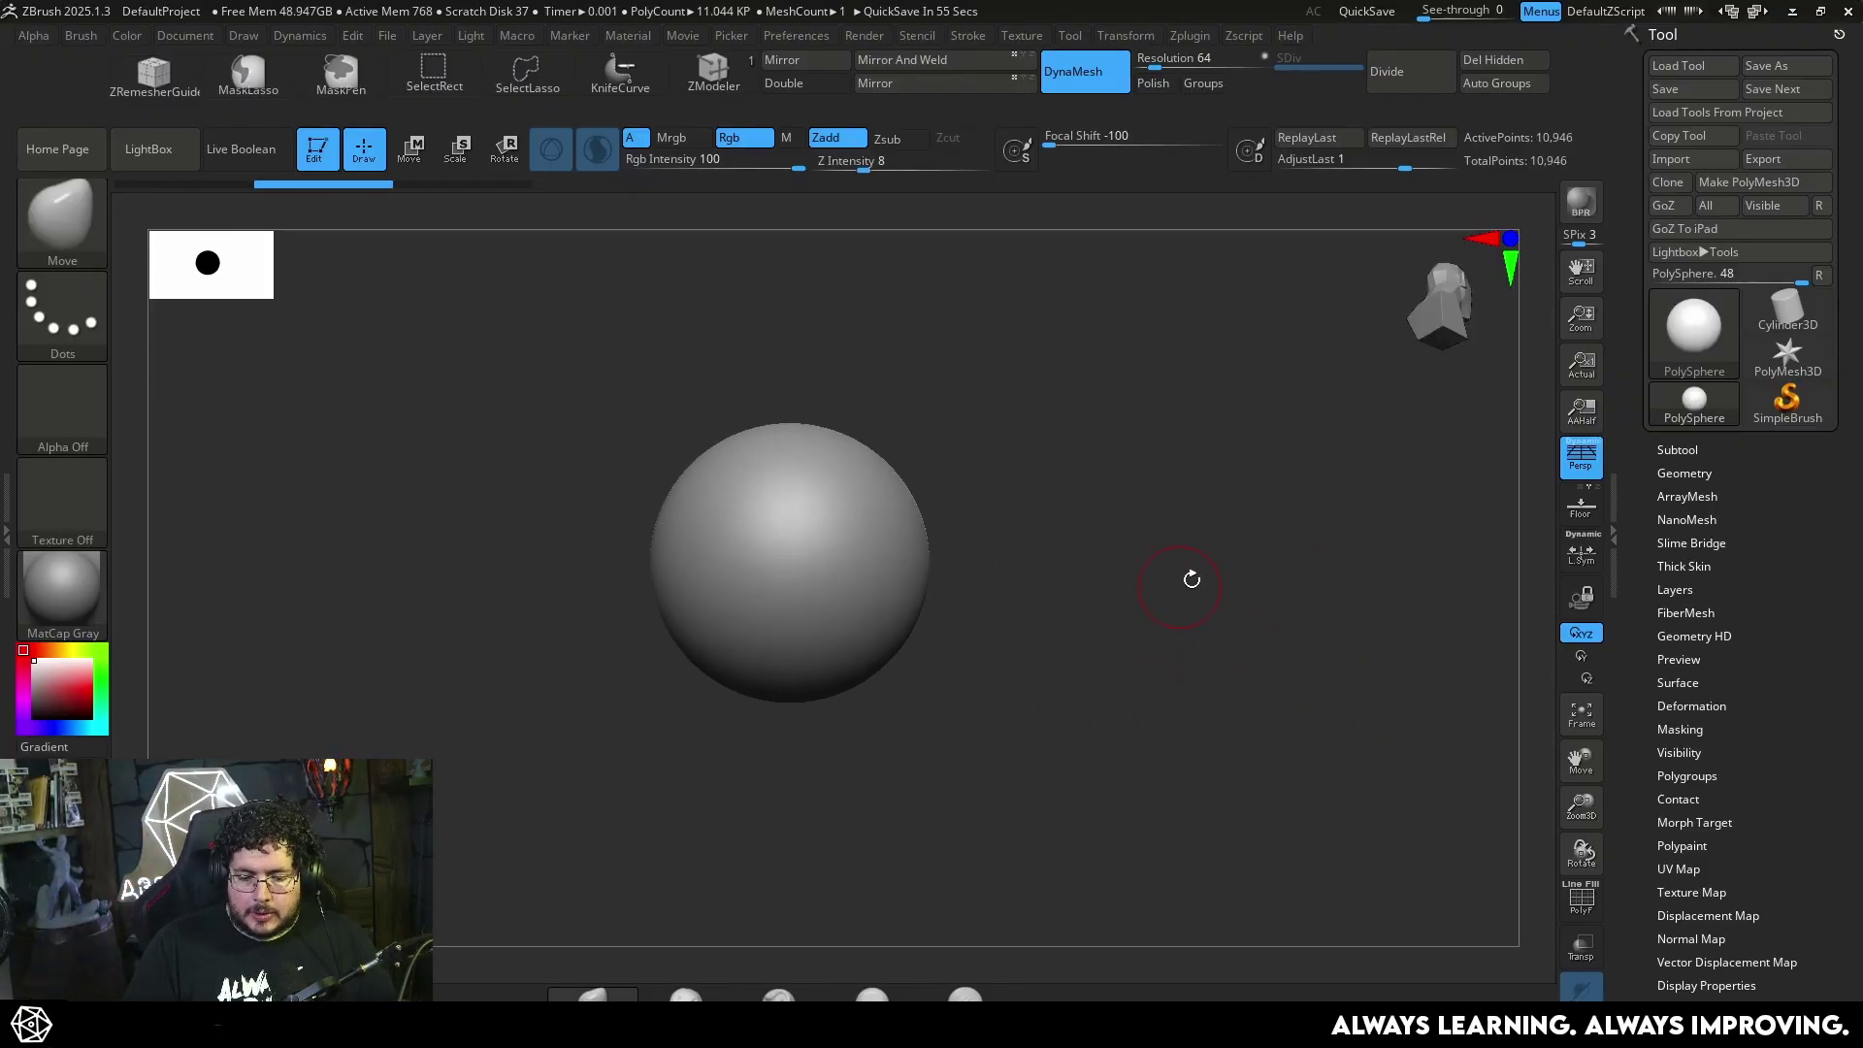
key(ctrl+z)
Try a thick MeshBalloon shape off the side of the sphere, inspect its mirrored thickness and undo it
key(ctrl)
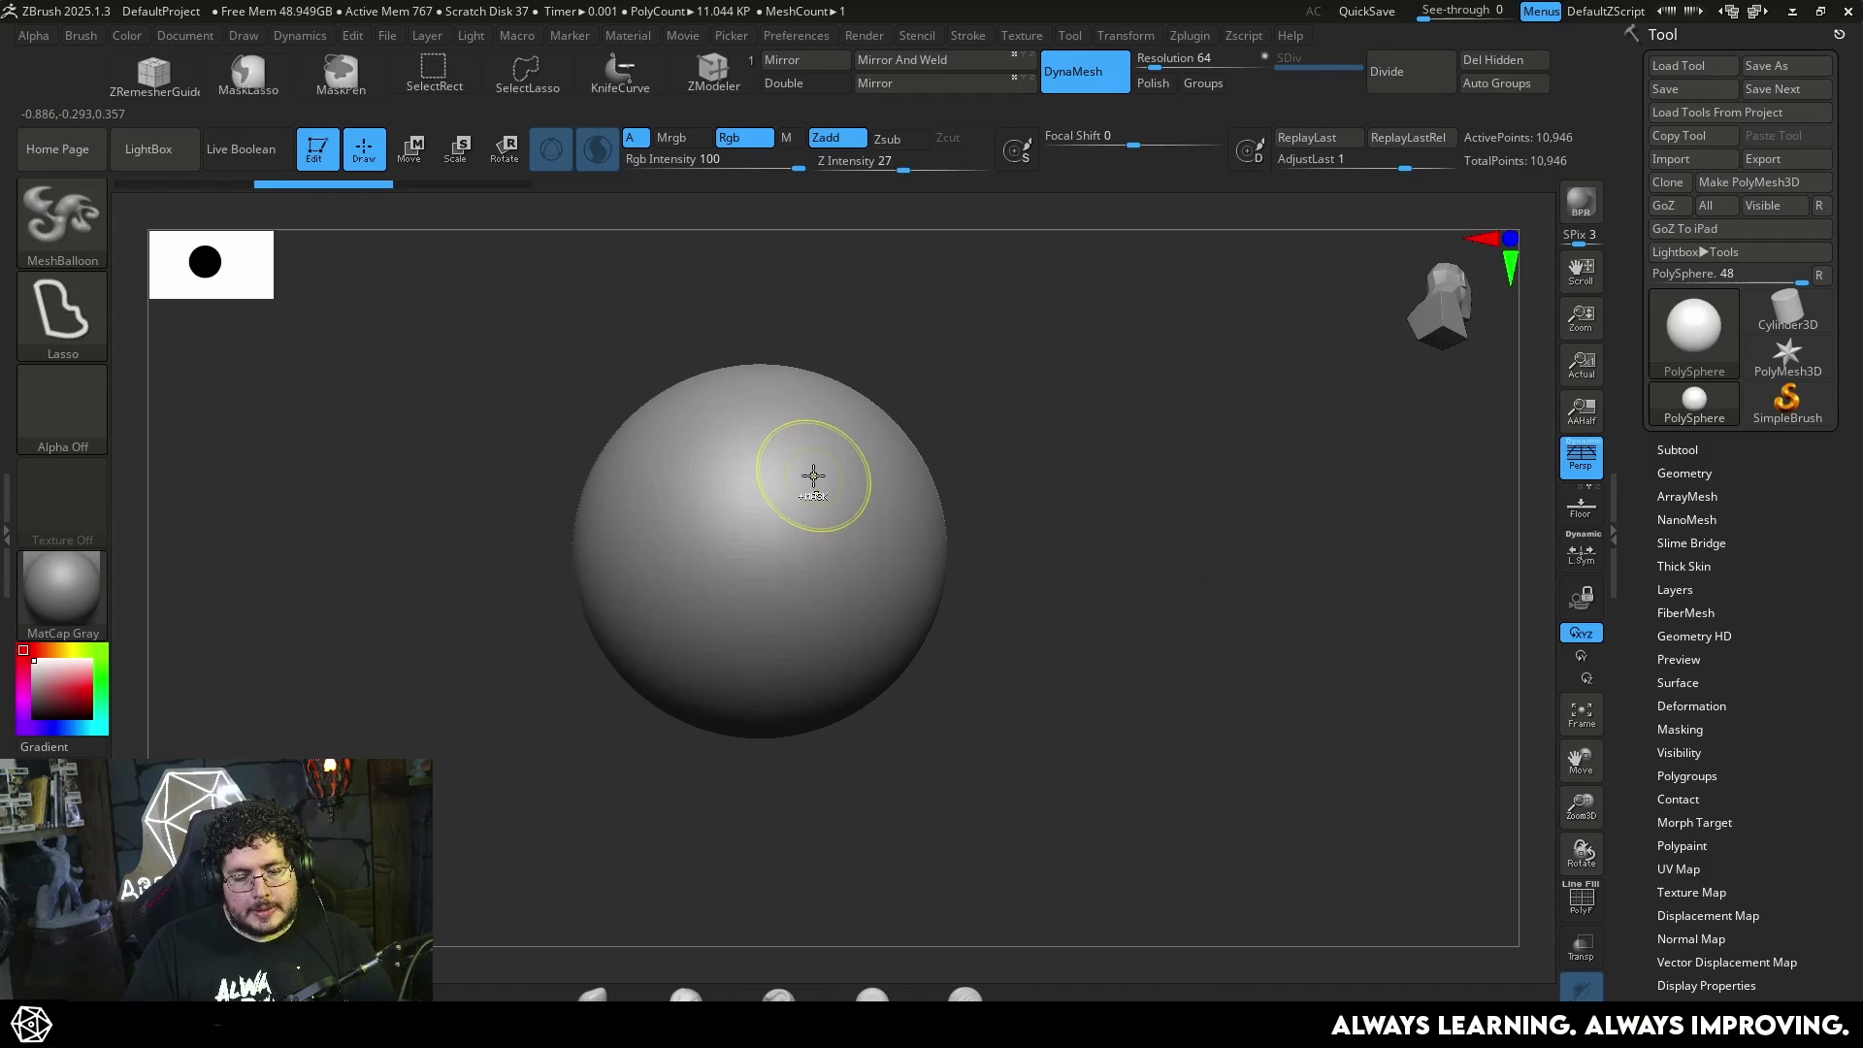
key(ctrl+shift+z)
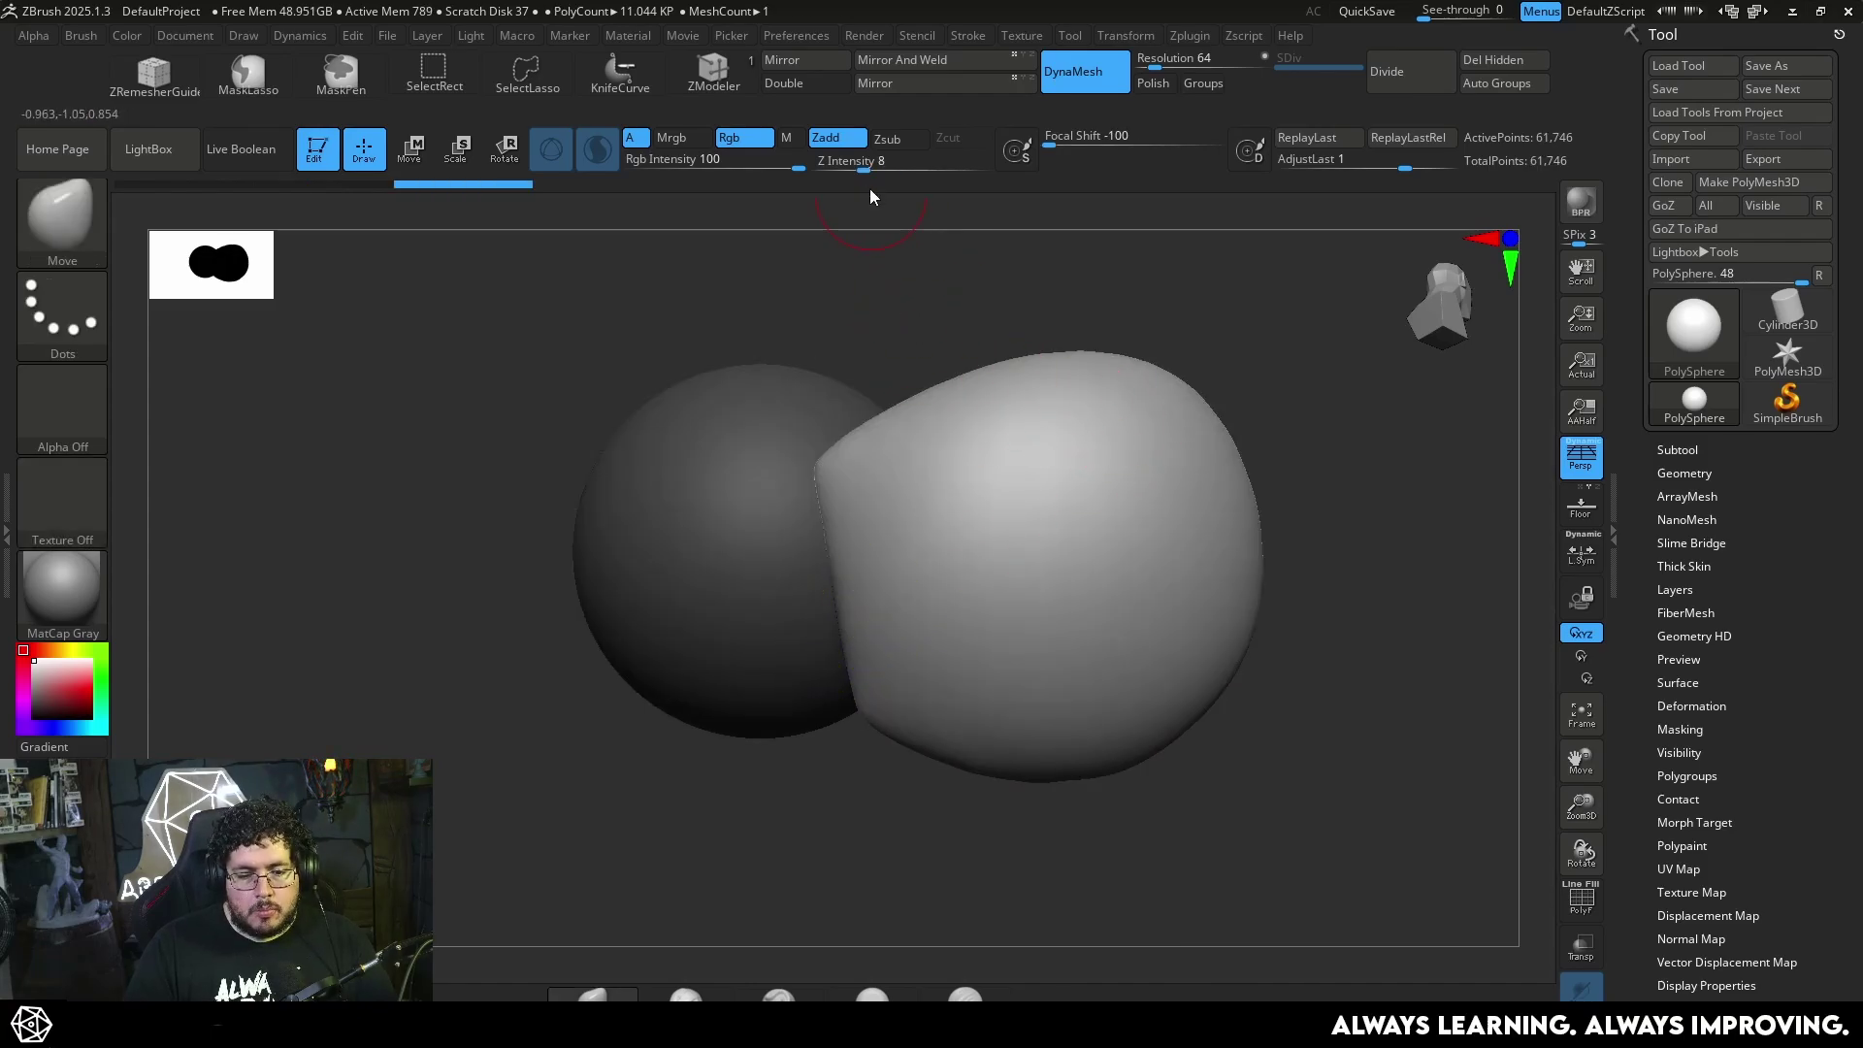
key(ctrl+shift+z)
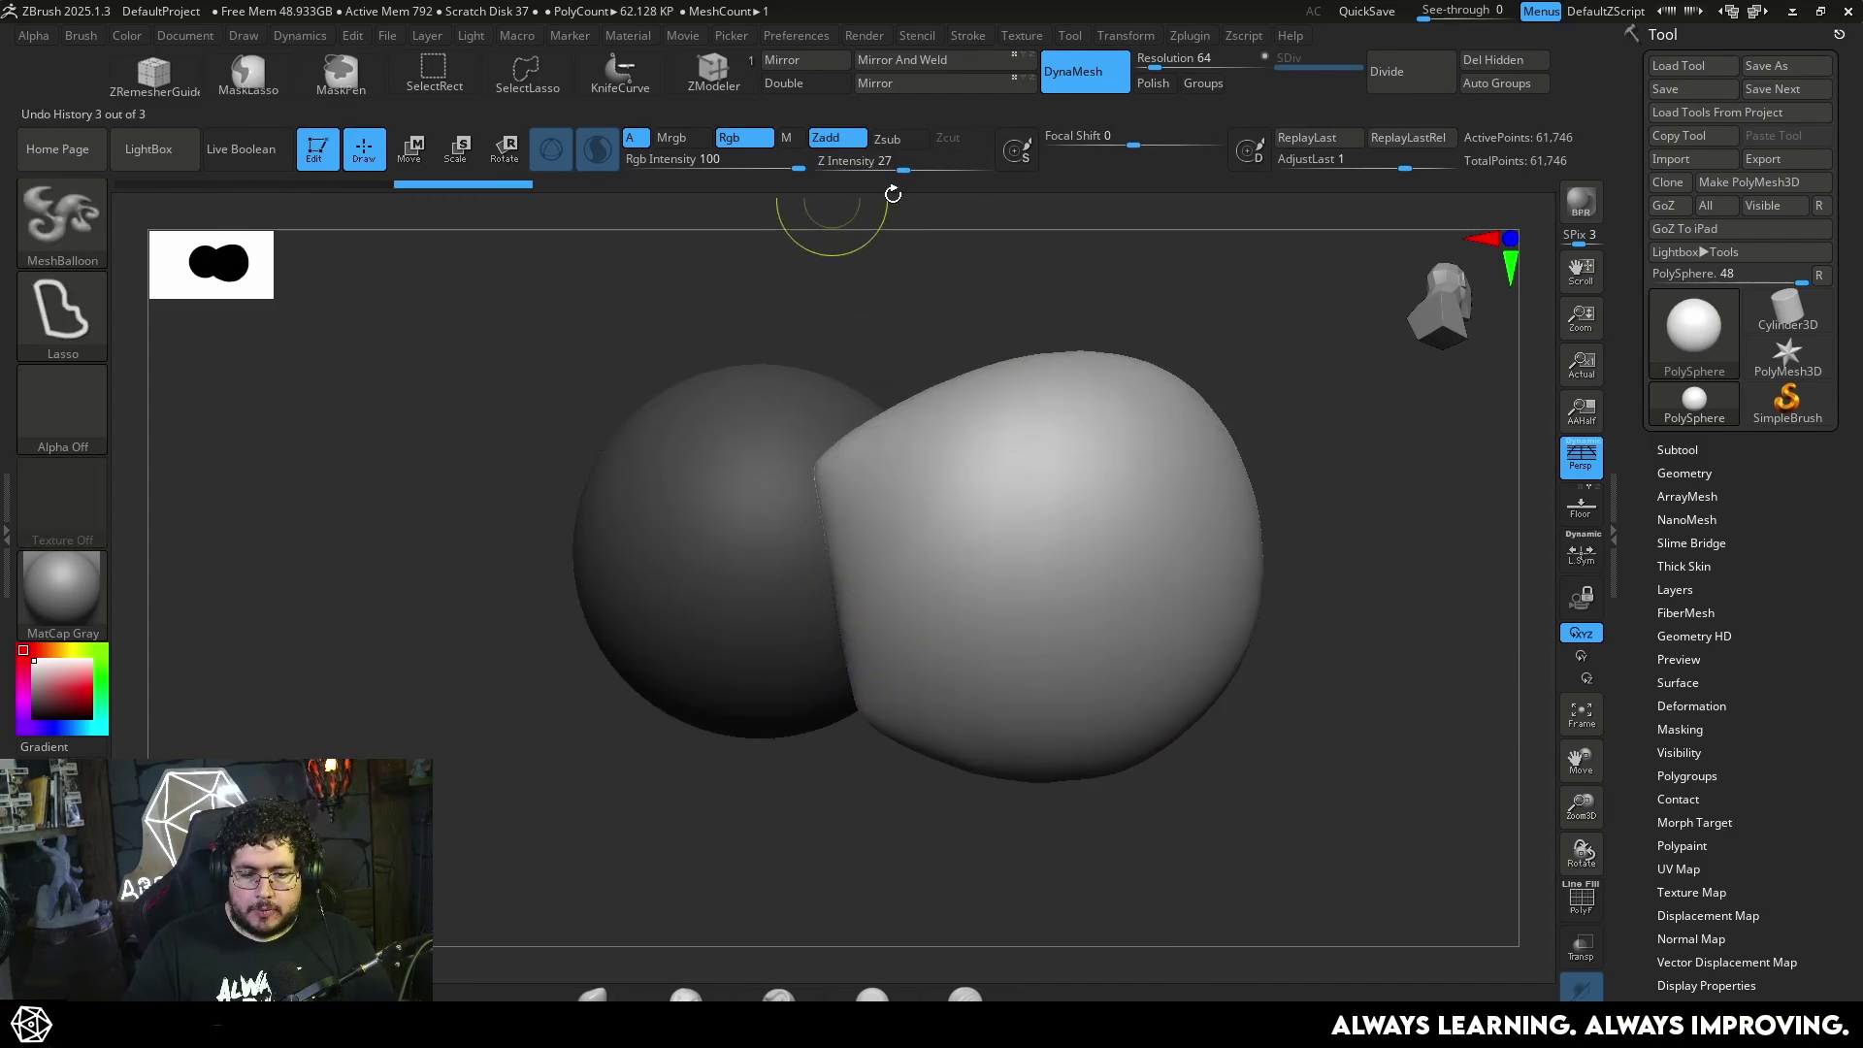
drag(989, 296, 1097, 446)
alt+drag(1289, 657, 1210, 631)
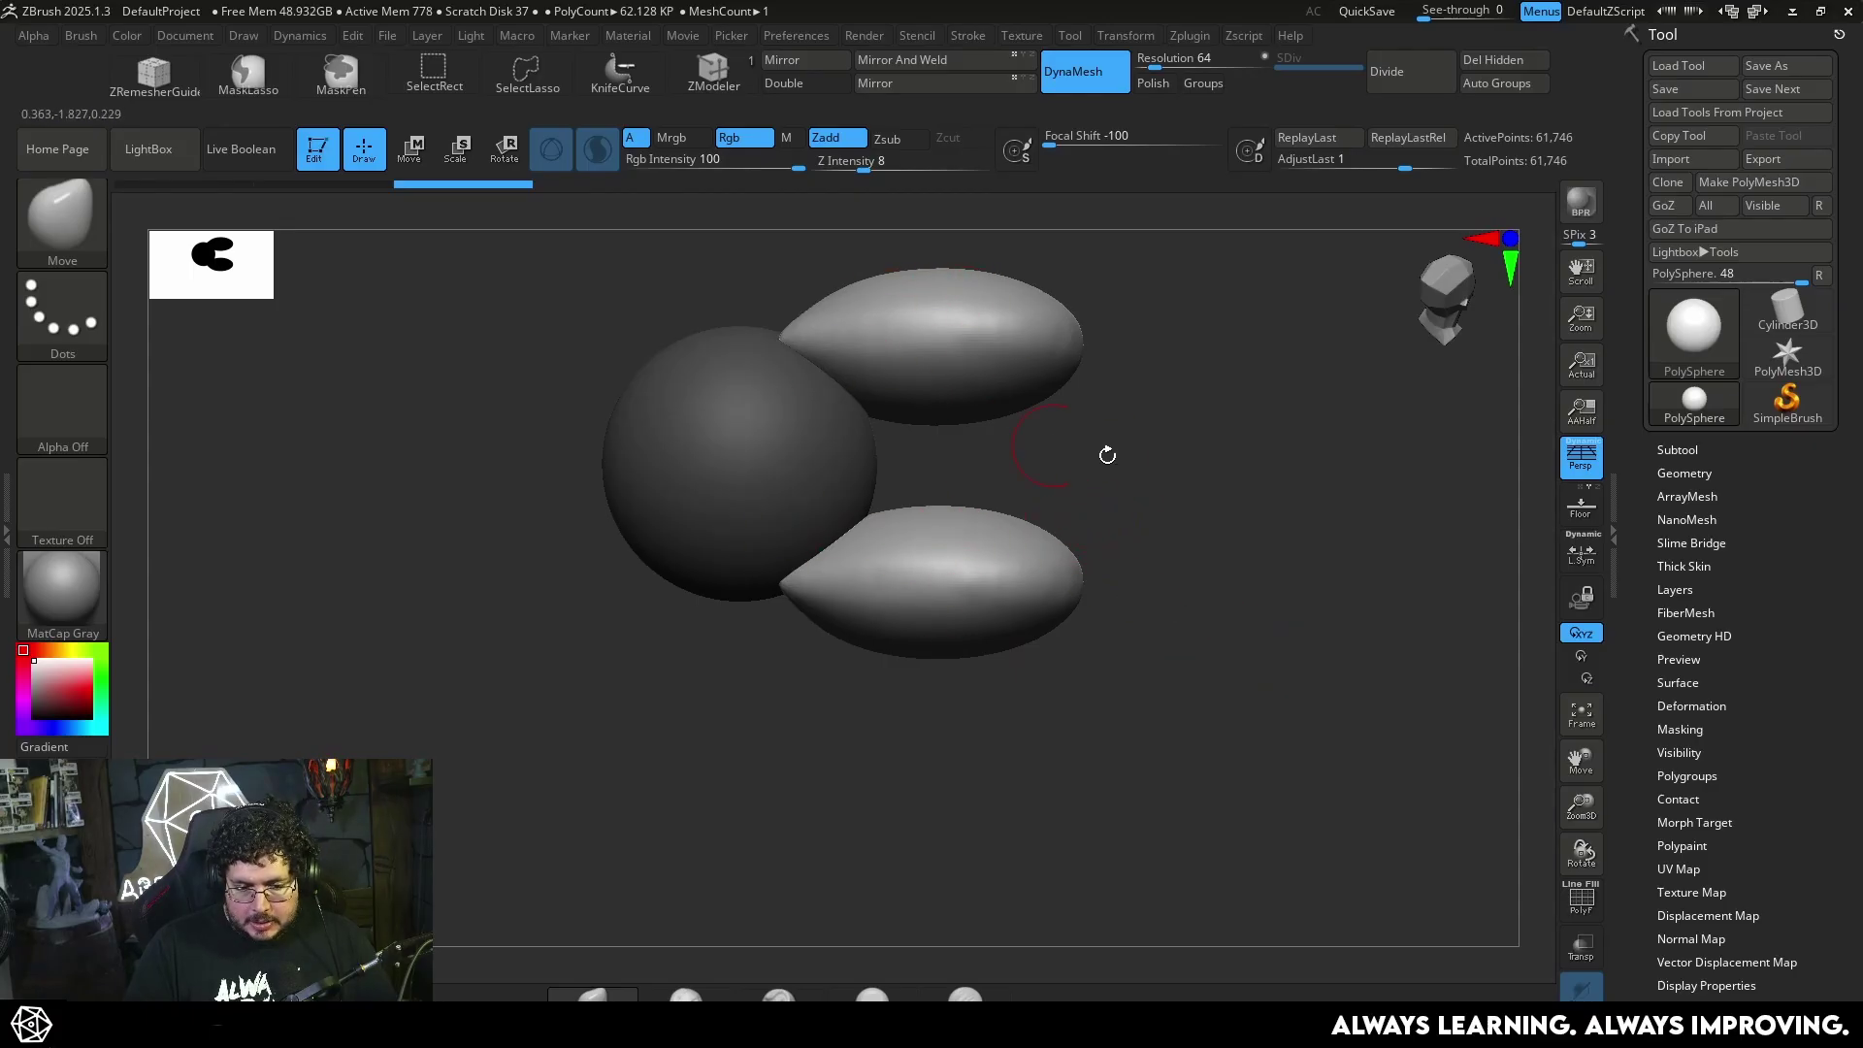
key(ctrl+z)
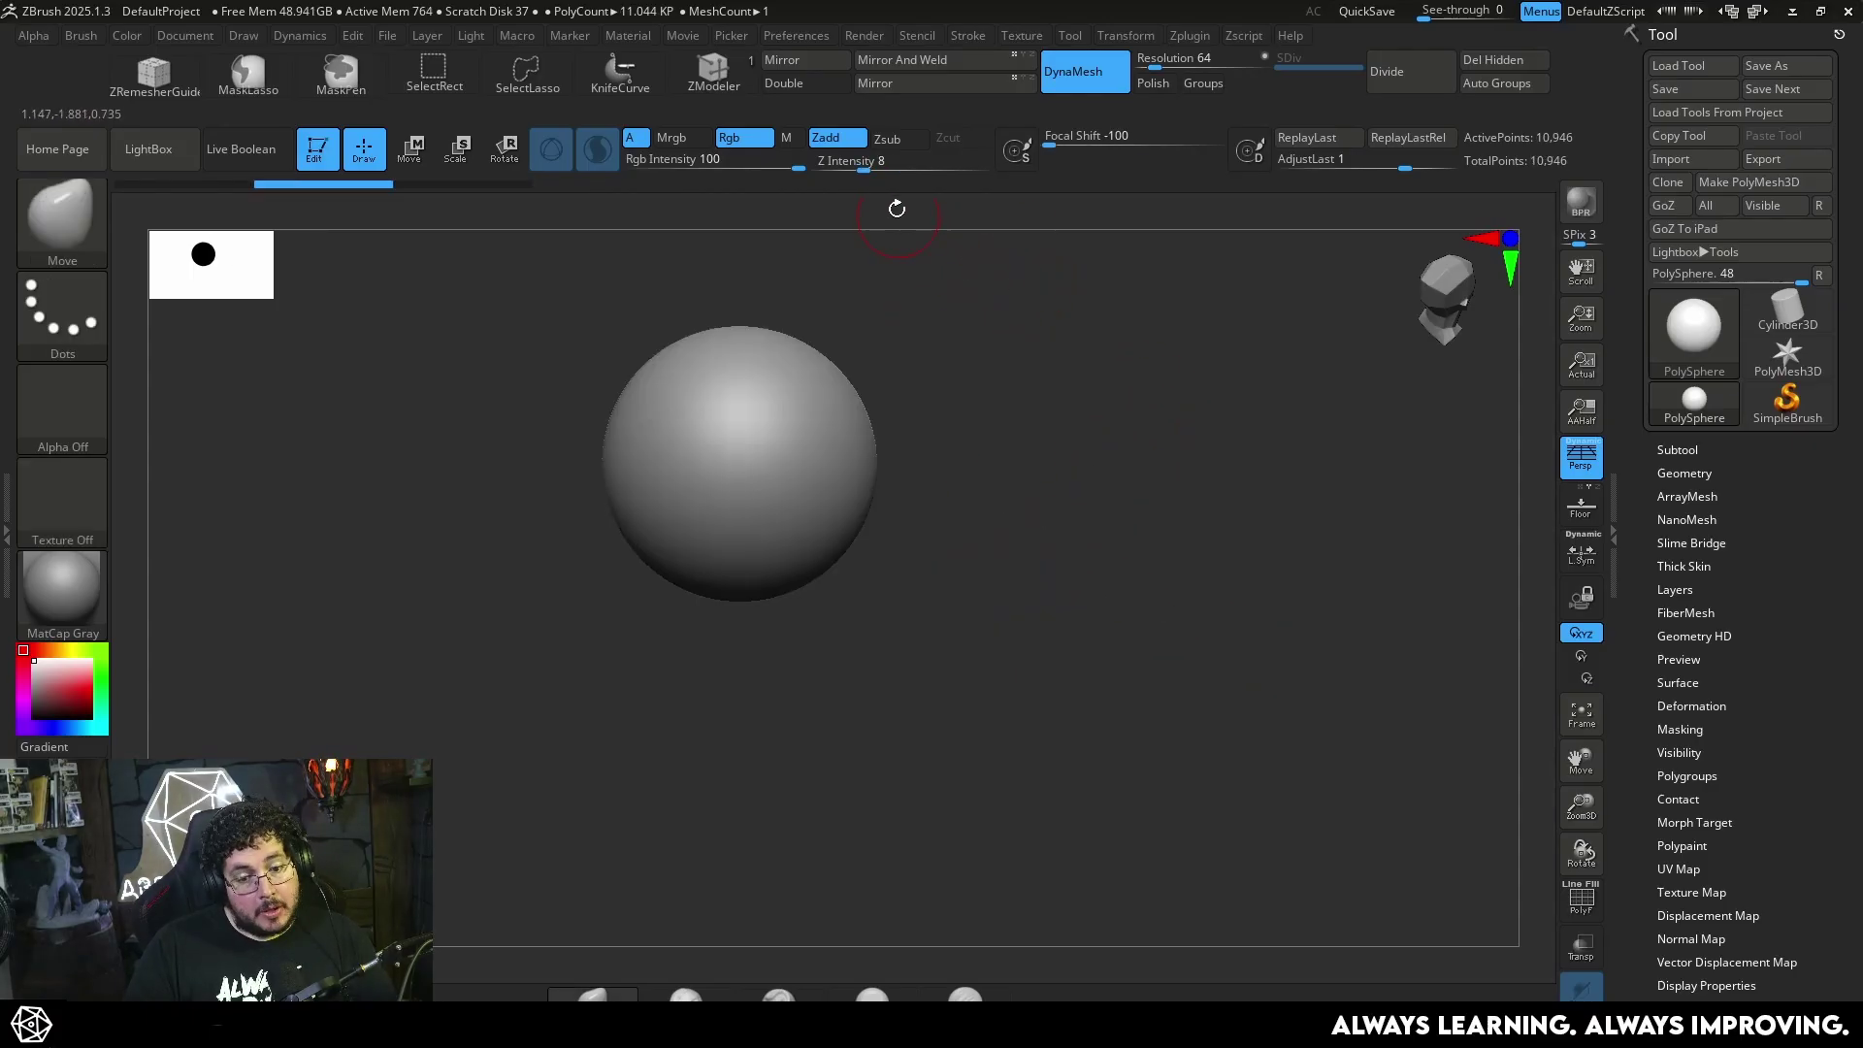
Set MeshBalloon's Z Intensity to 5, try a thin, mirrored shape off the sphere's side and undo it
key(ctrl)
ctrl+drag(850, 165, 854, 165)
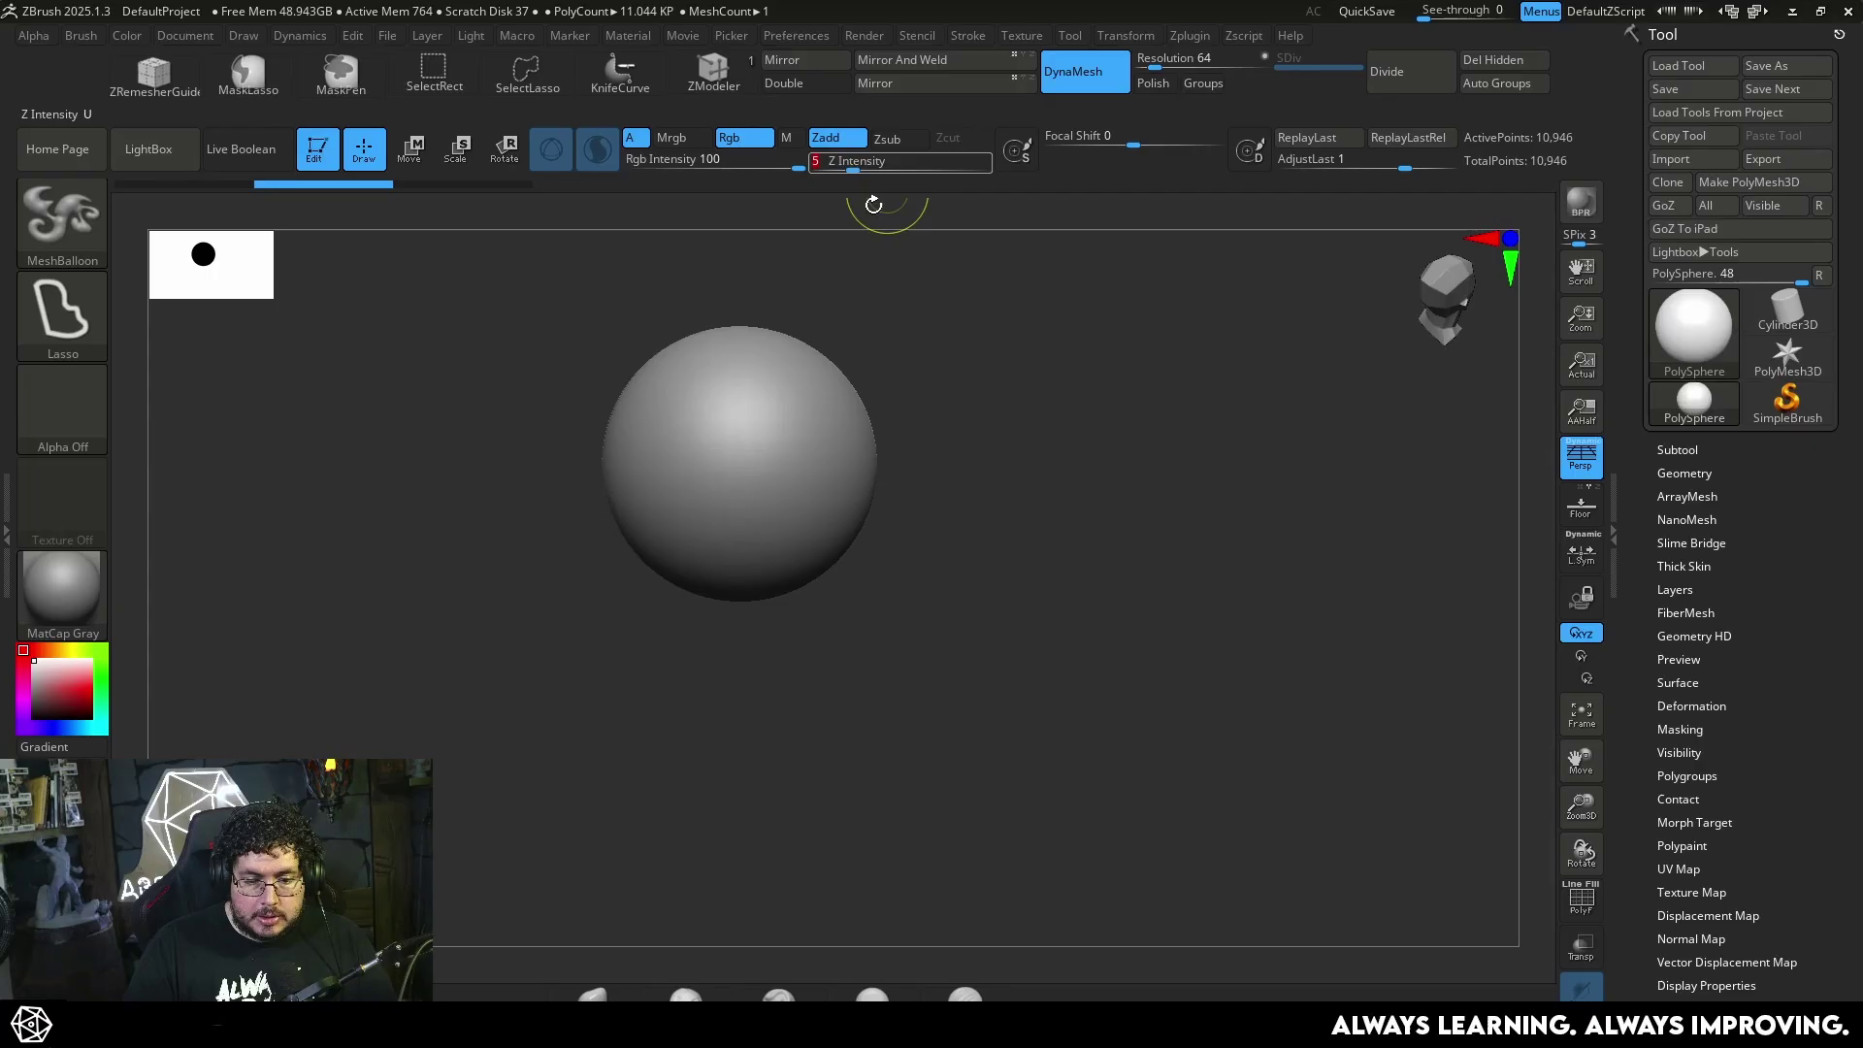
mouse_move(893, 228)
mouse_down()
mouse_move(998, 283)
mouse_move(976, 315)
mouse_up()
ctrl+drag(773, 571, 777, 699)
drag(1150, 437, 1121, 592)
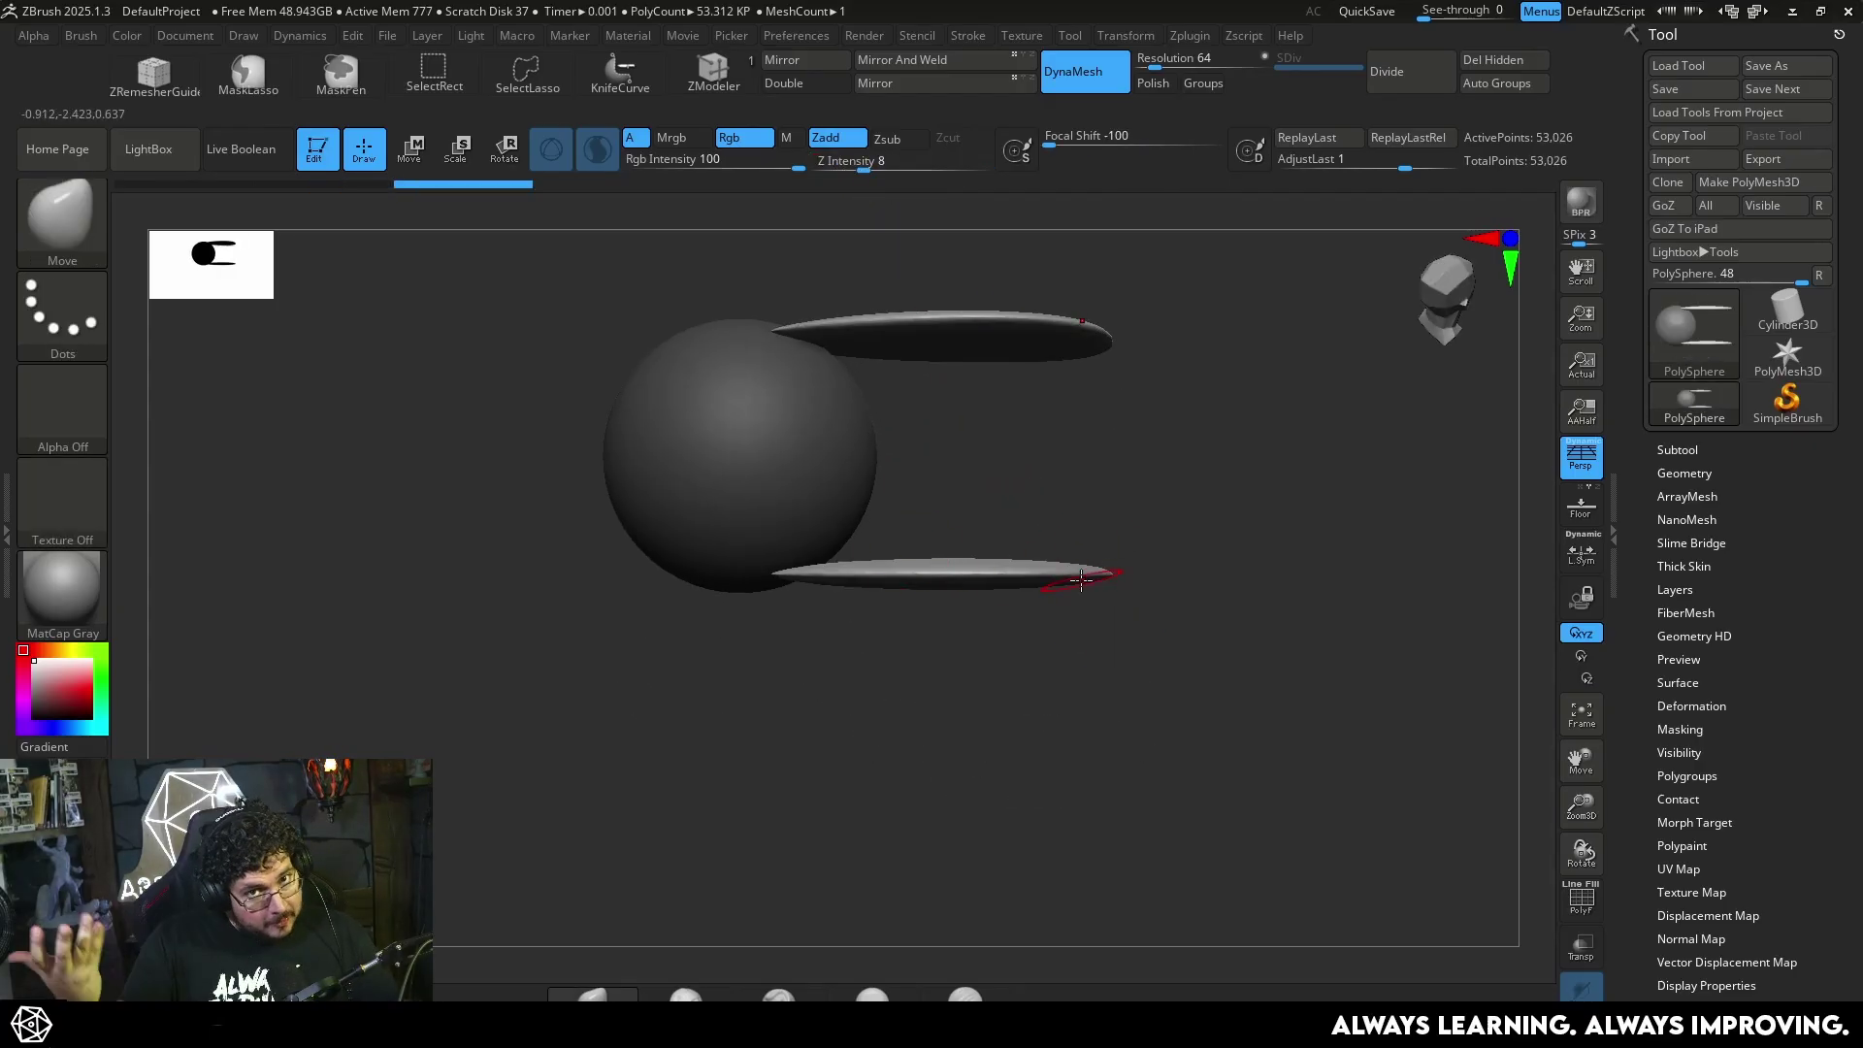
drag(1265, 587, 1090, 539)
key(ctrl+z)
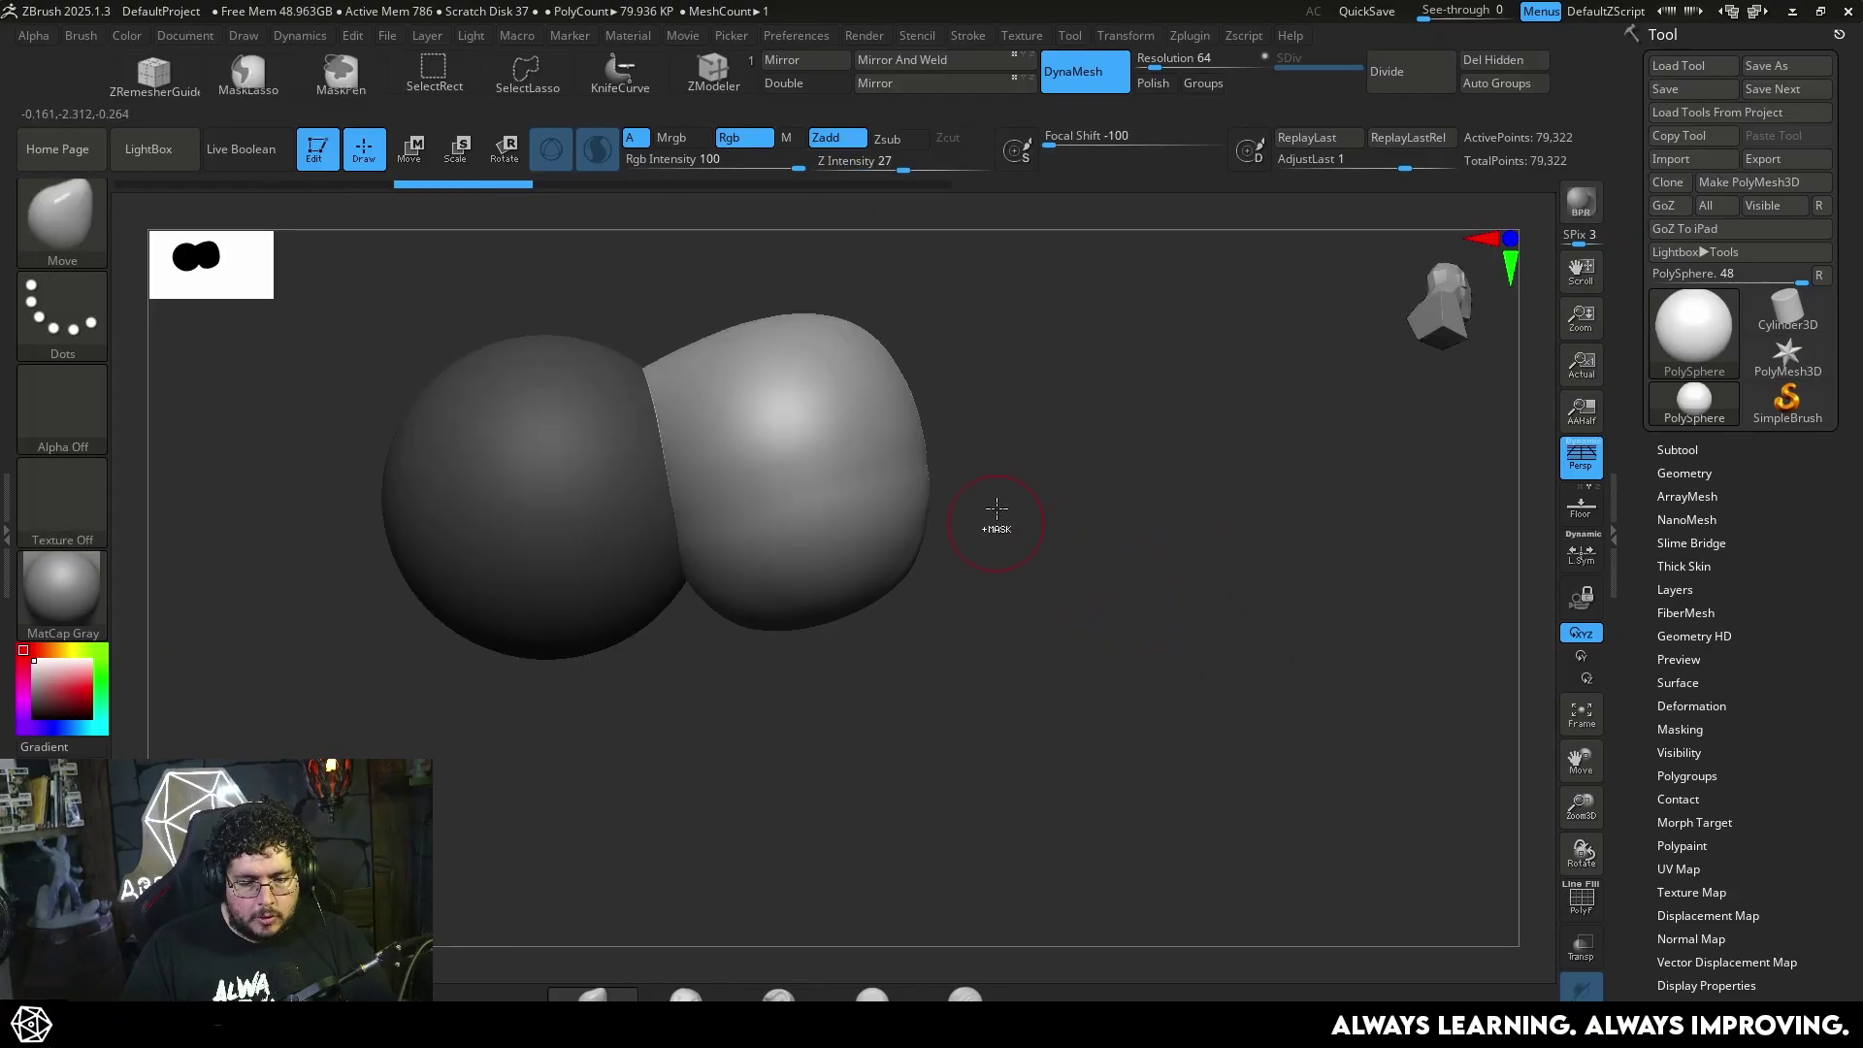
Undo the current side shape, try larger filled MeshBalloon shapes at Z Intensity 57 beside the sphere, and undo them
key(ctrl+z)
mouse_move(658, 377)
mouse_down()
mouse_move(997, 390)
mouse_move(808, 795)
mouse_move(642, 466)
mouse_up()
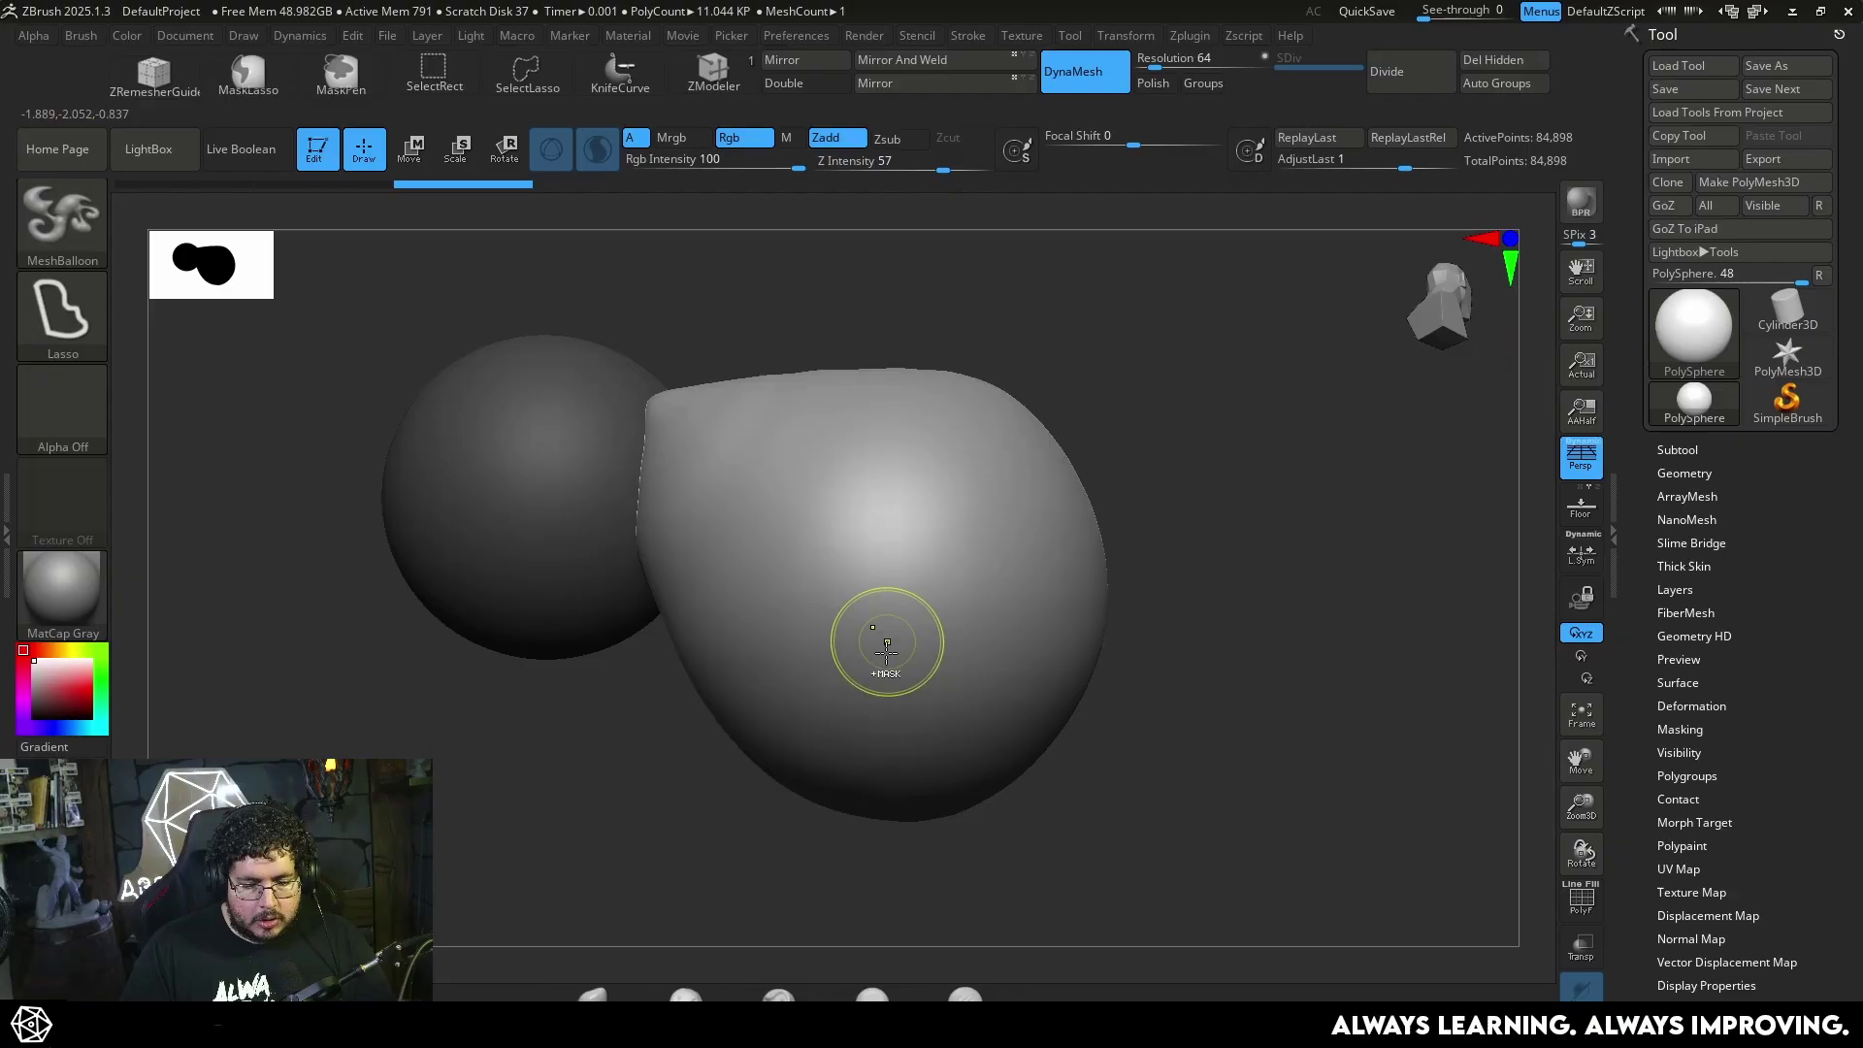
mouse_move(758, 454)
alt+mouse_down()
mouse_move(1036, 570)
mouse_move(892, 687)
alt+mouse_up()
mouse_move(1251, 652)
shift+mouse_down()
mouse_move(1100, 631)
mouse_move(1173, 632)
shift+mouse_up()
key(ctrl+z)
key(ctrl+z)
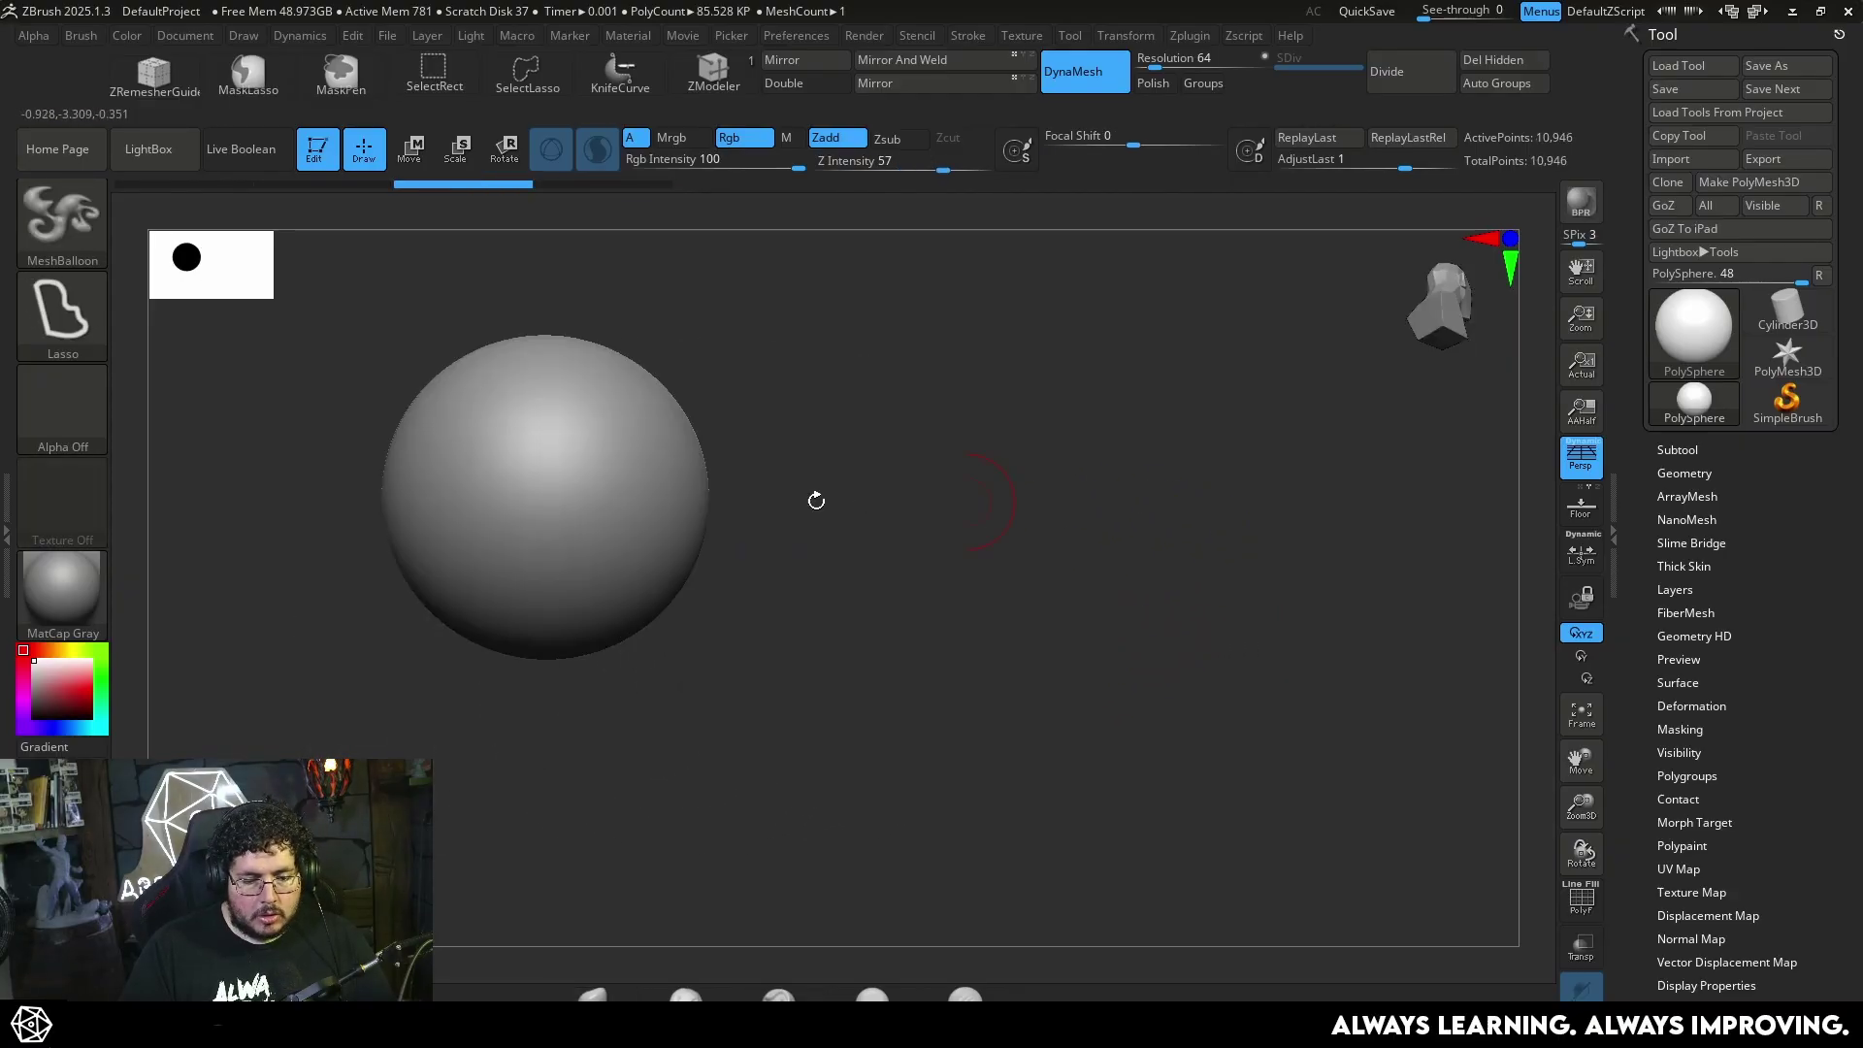
mouse_move(629, 446)
ctrl+mouse_down()
mouse_move(1003, 507)
mouse_move(666, 705)
mouse_move(662, 691)
mouse_move(956, 833)
ctrl+mouse_up()
key(ctrl+z)
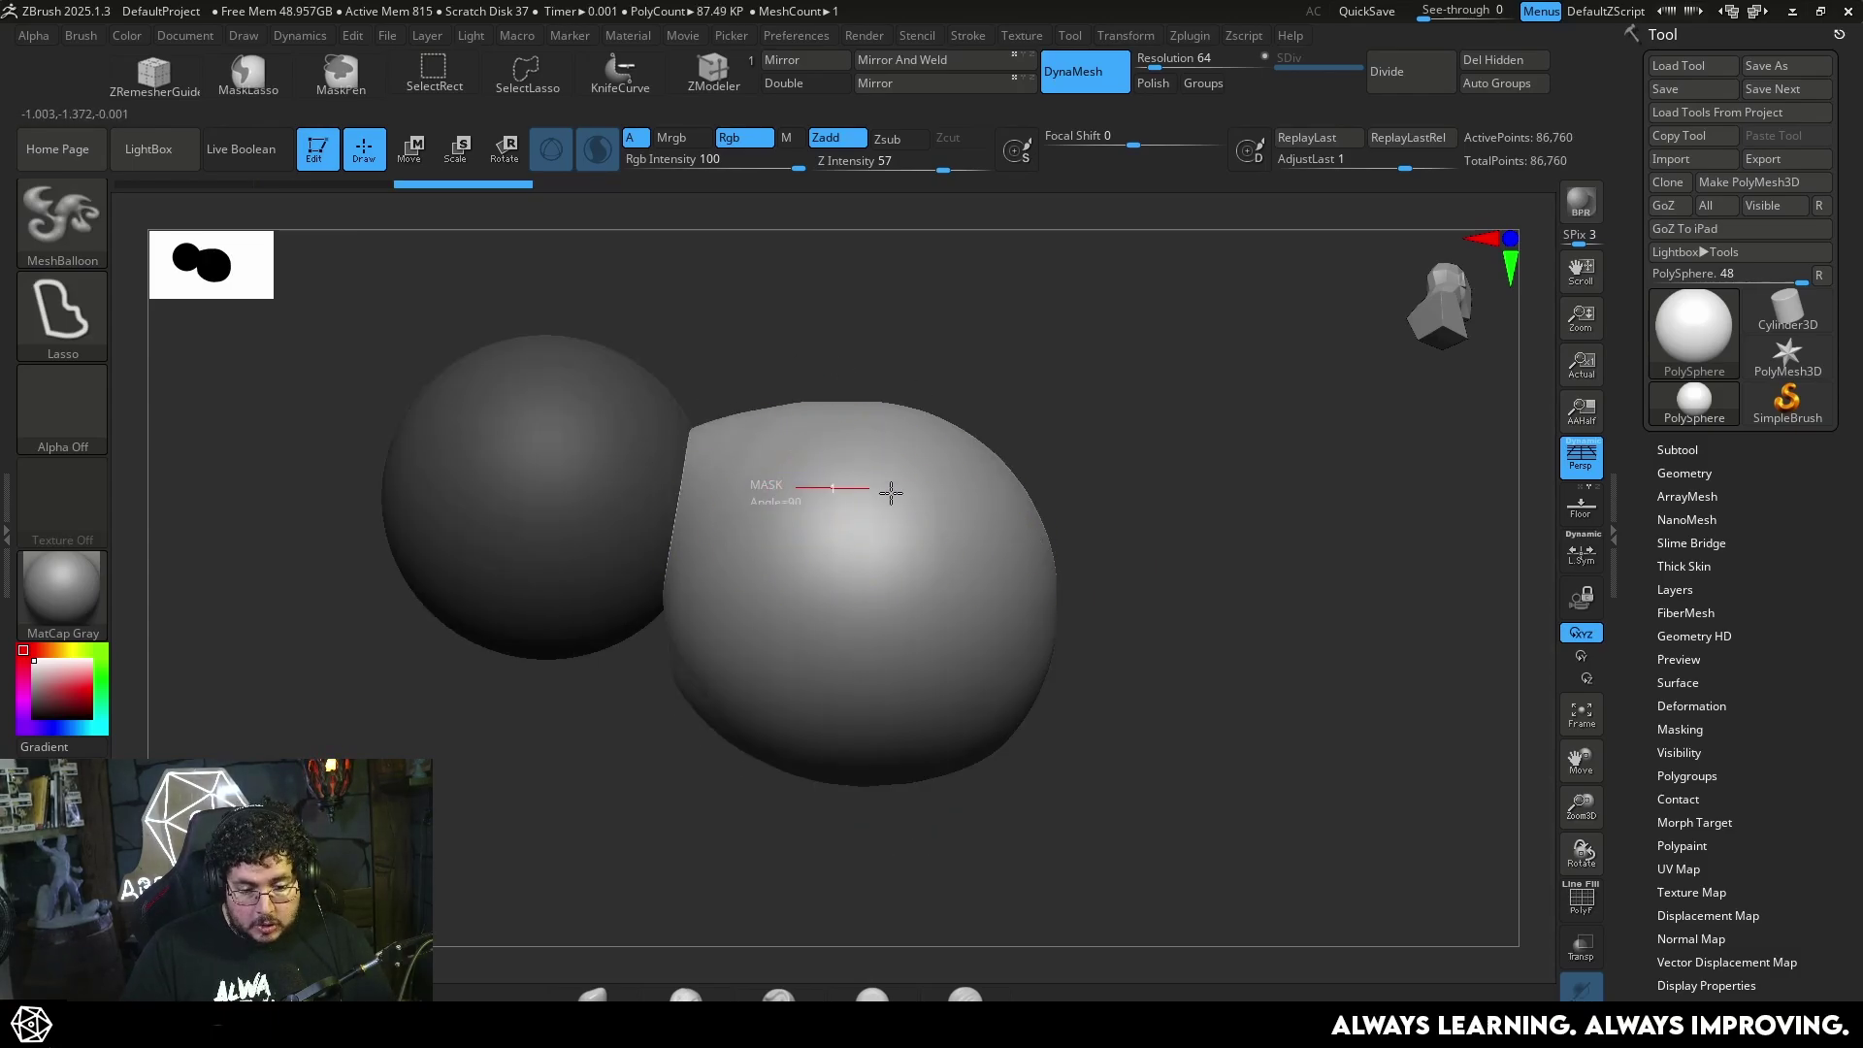
Draw a ring-shaped MeshBalloon form with an open centre off the sphere's side and turn off perspective
mouse_move(890, 493)
ctrl+mouse_down()
mouse_move(883, 665)
mouse_move(716, 544)
mouse_move(755, 463)
ctrl+mouse_up()
mouse_move(1126, 457)
mouse_down()
mouse_move(1042, 481)
mouse_move(956, 556)
mouse_move(961, 698)
mouse_move(1093, 578)
mouse_move(1215, 730)
mouse_move(1385, 716)
mouse_move(1468, 773)
mouse_move(1368, 742)
mouse_up()
key(p)
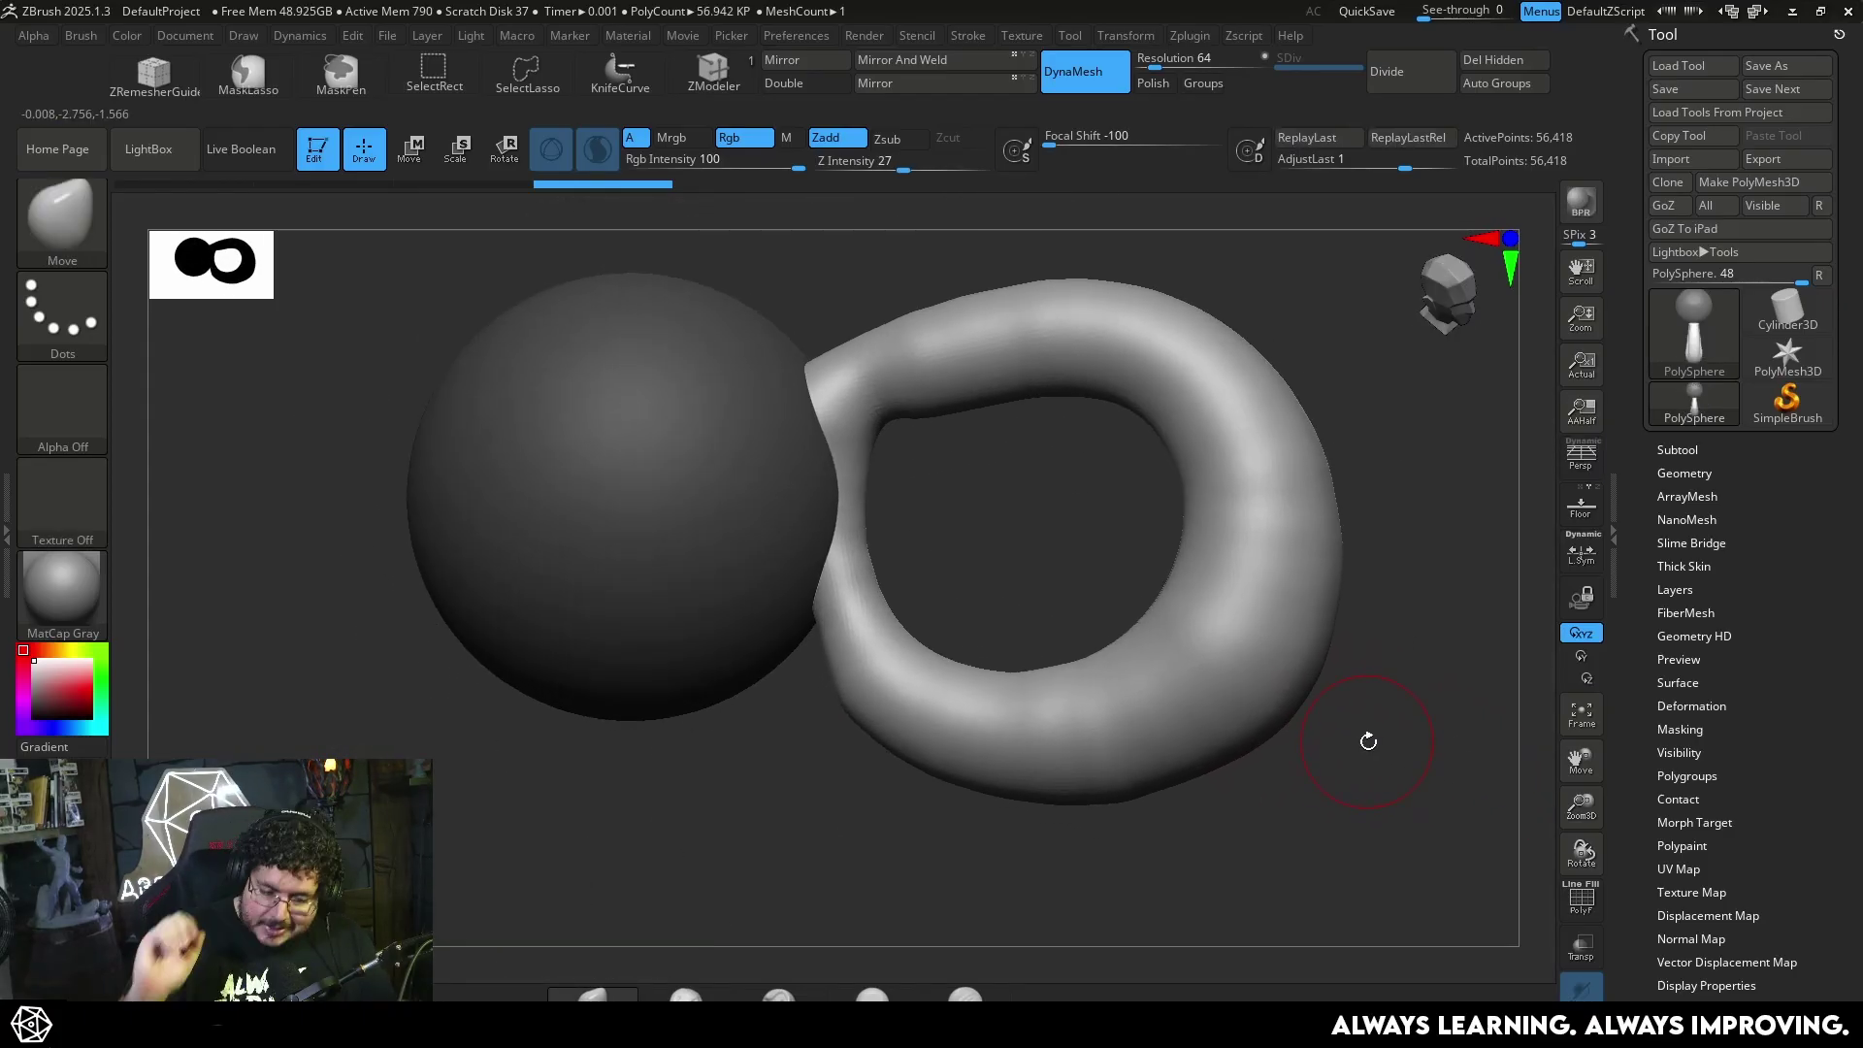
alt+drag(1056, 559, 1056, 517)
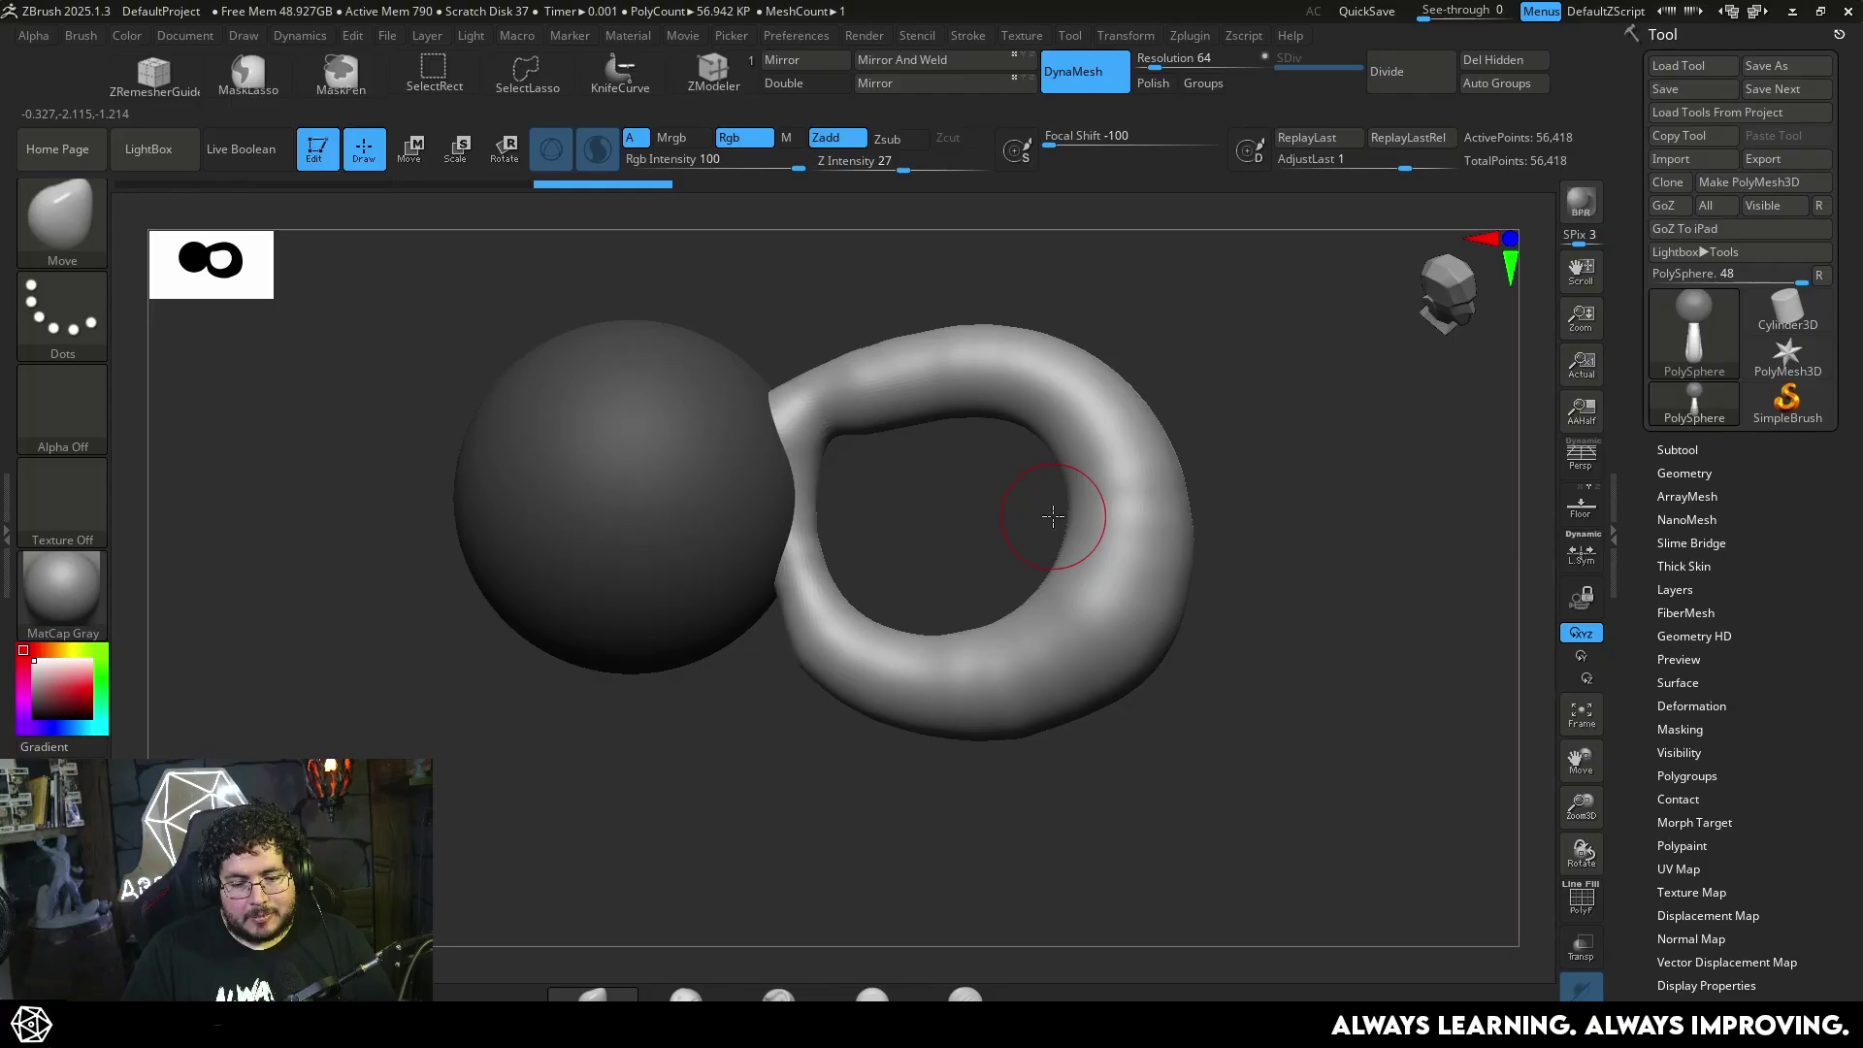
alt+drag(1308, 419, 1330, 479)
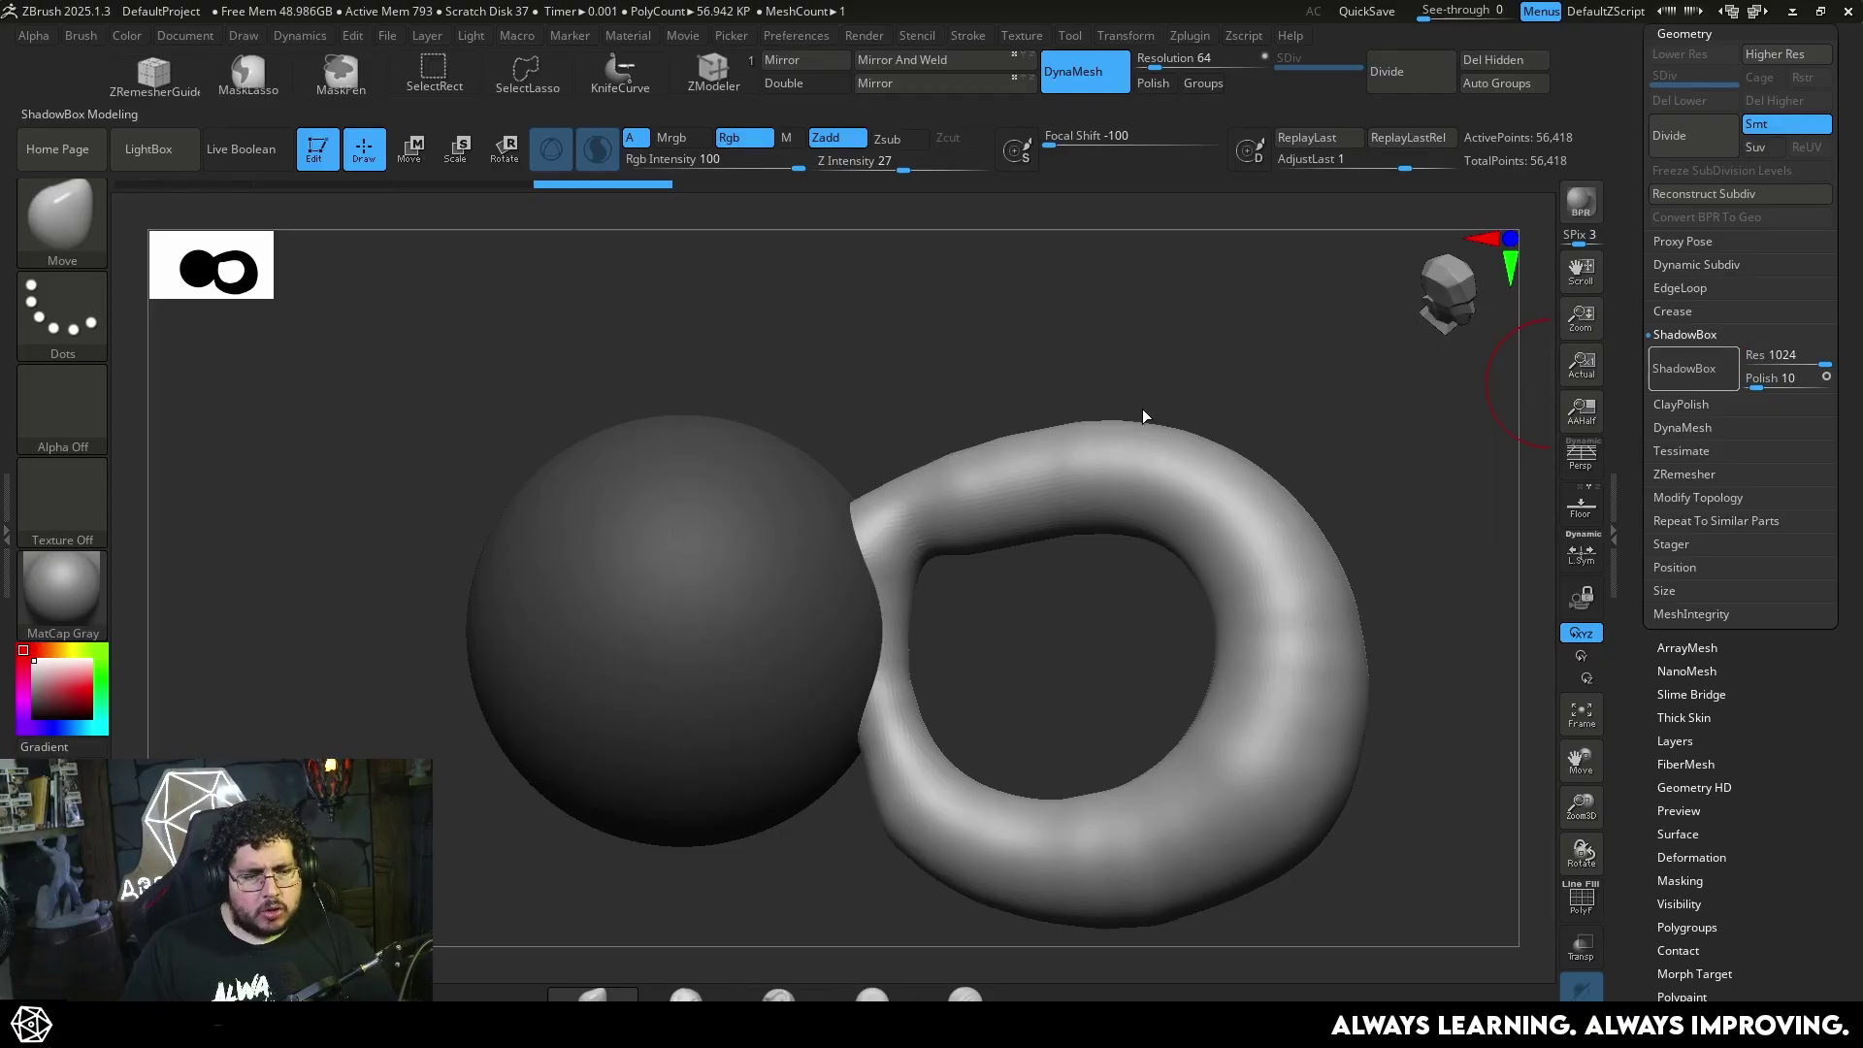
Turn on ShadowBox for the sphere-and-ring model and orbit around the resulting box
key(shift+s)
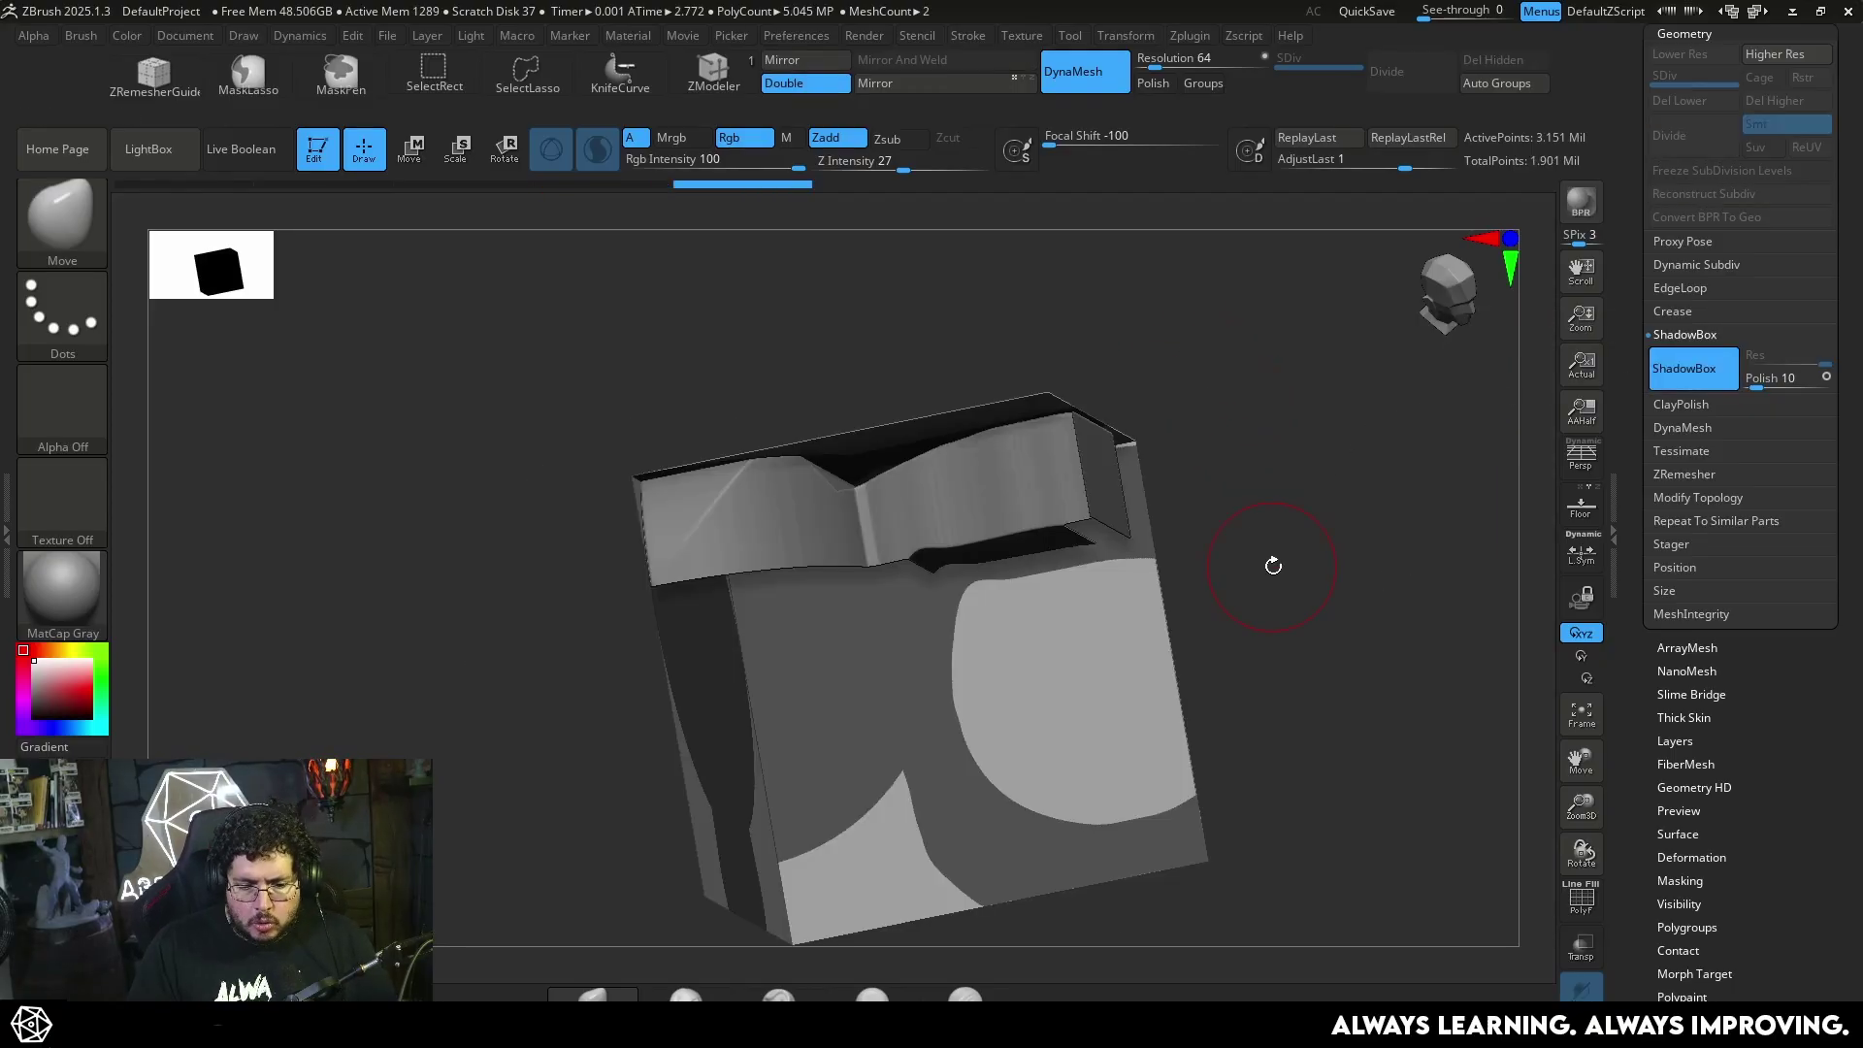
mouse_move(1273, 564)
mouse_down()
mouse_move(1281, 487)
mouse_move(1323, 611)
mouse_move(1319, 577)
mouse_move(1272, 544)
mouse_move(1318, 508)
mouse_move(1214, 520)
mouse_move(1284, 545)
mouse_up()
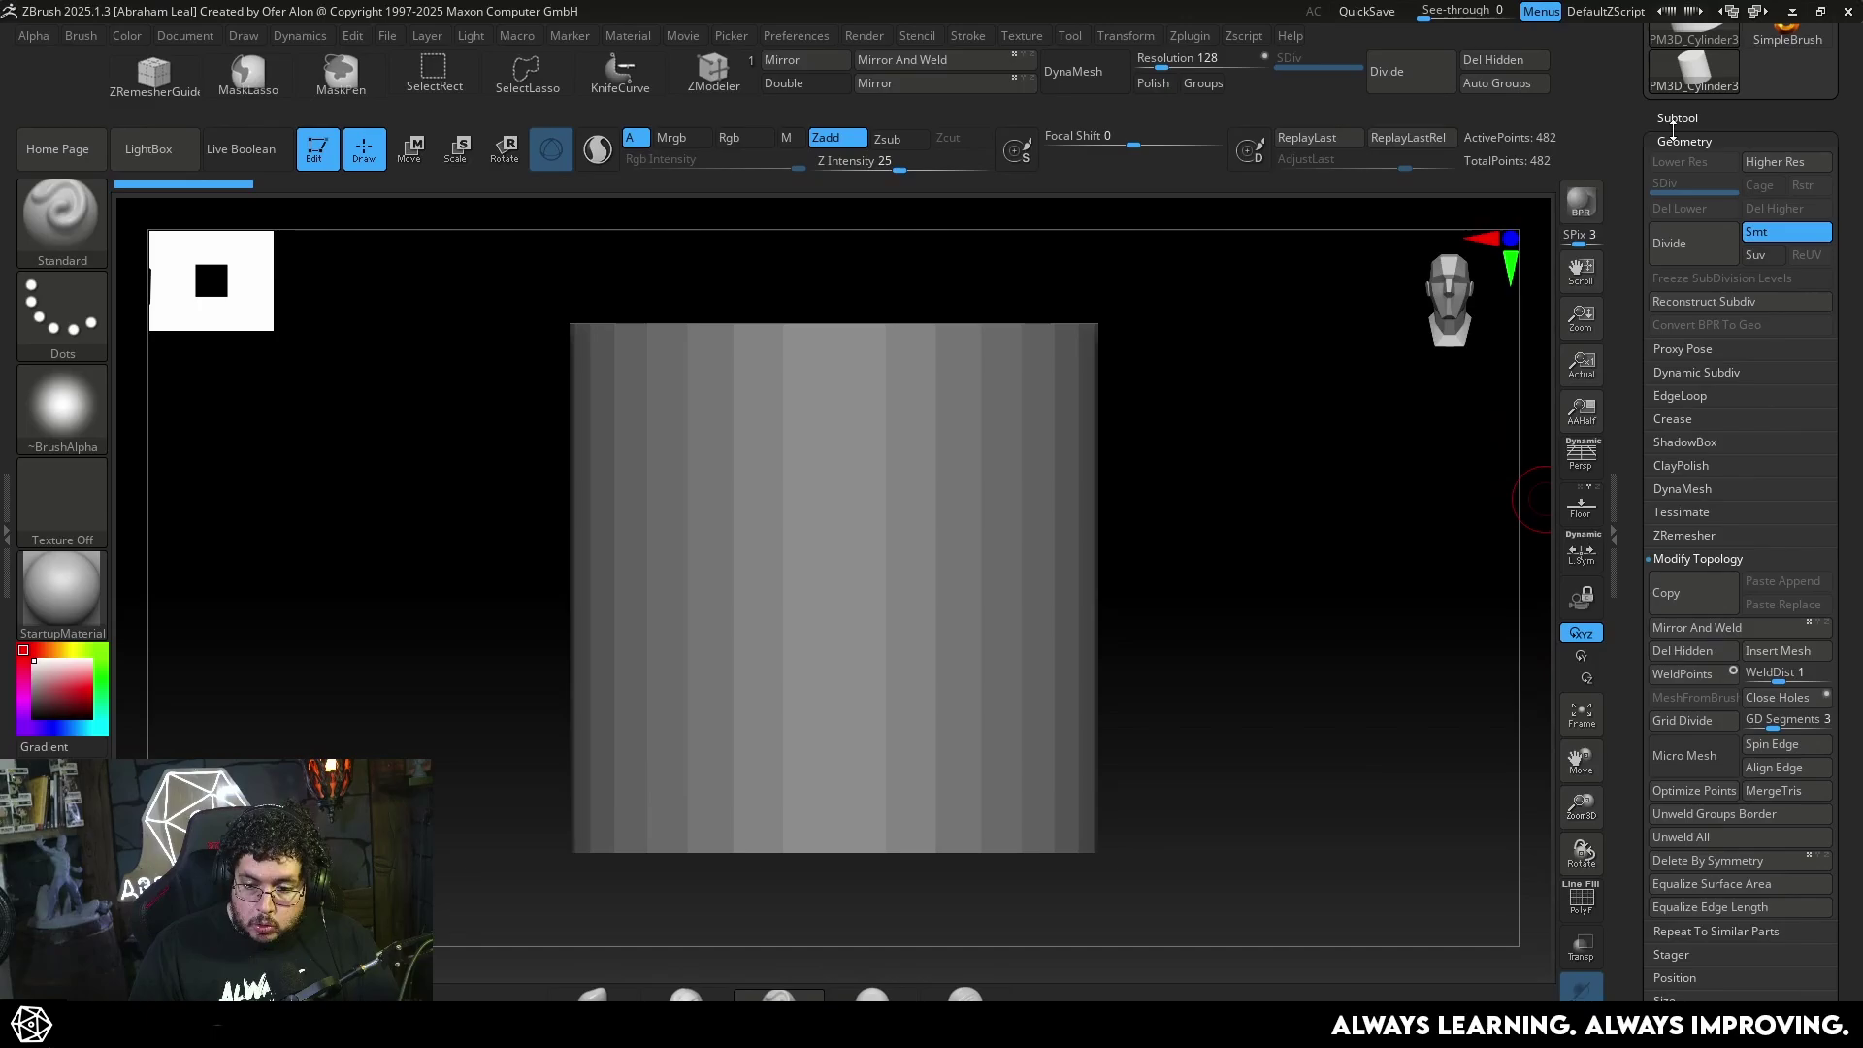
Turn on ShadowBox for the cylinder and paint a round mask with MaskPen on the plane facing the front view
scroll(1709, 169, down, 3)
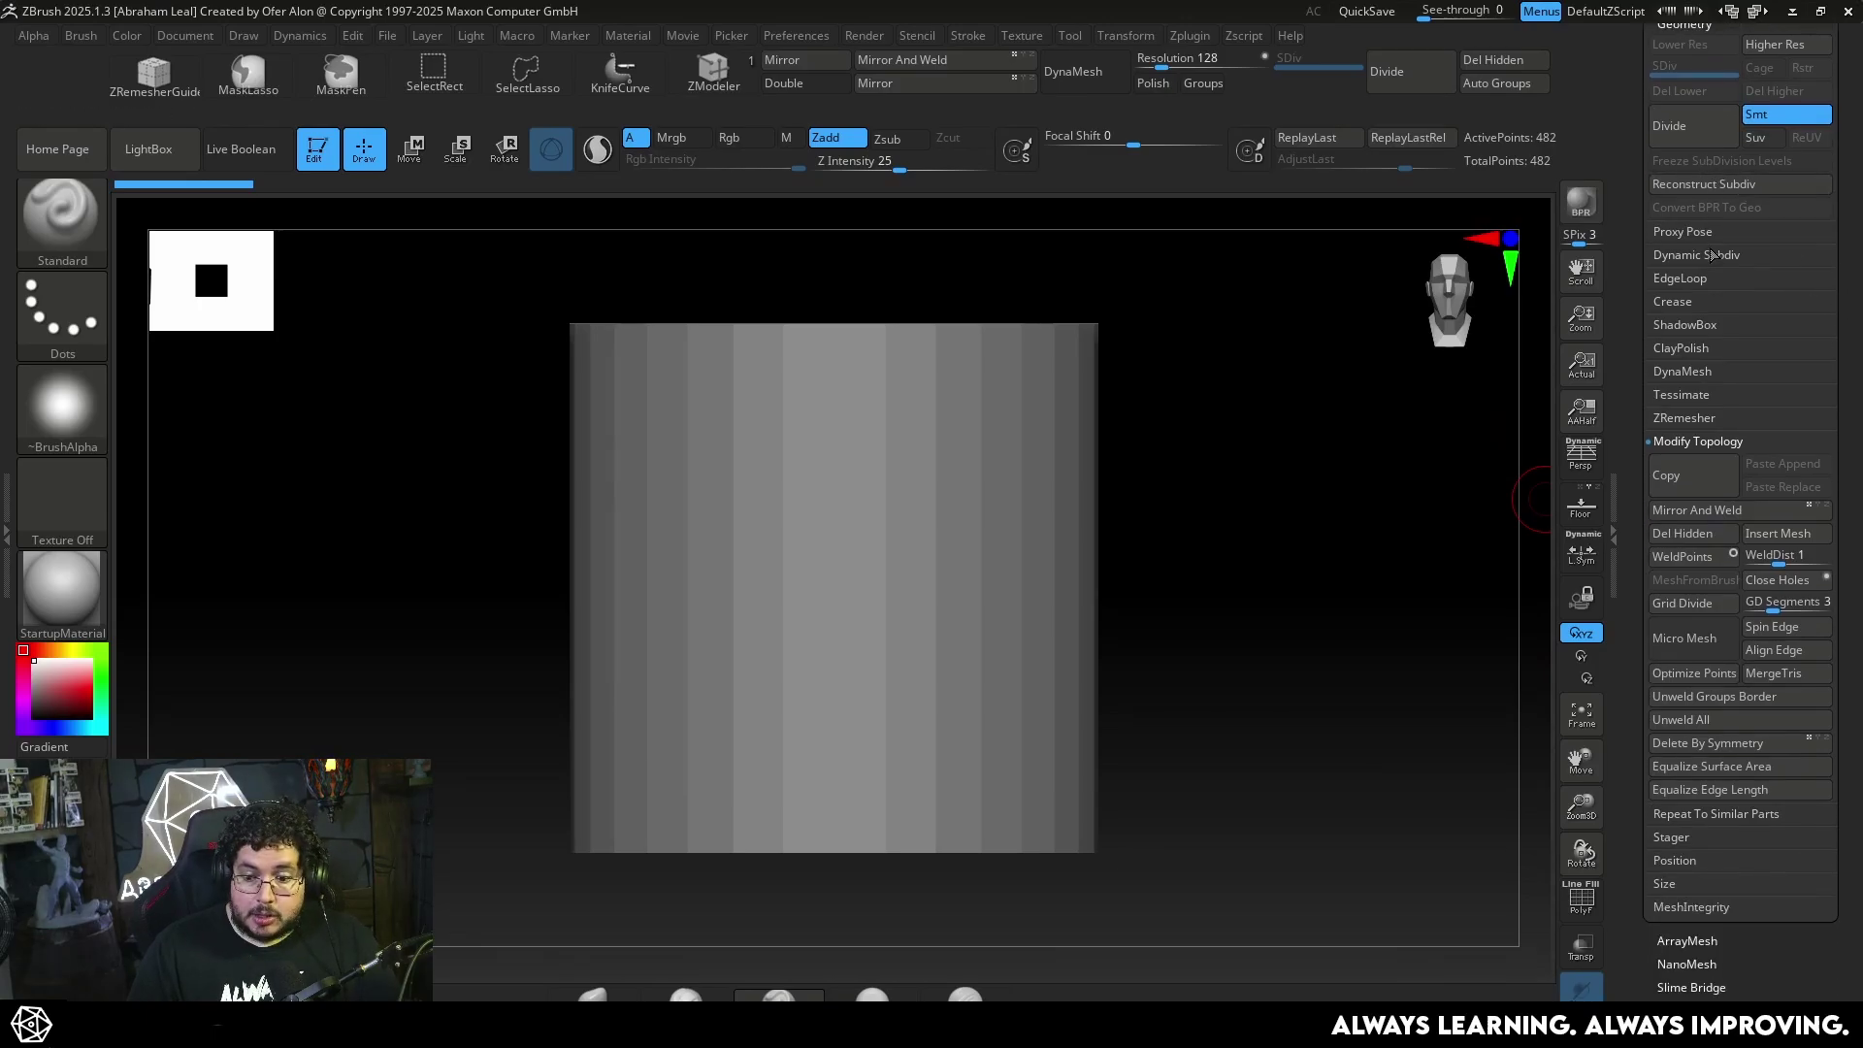
click(1686, 325)
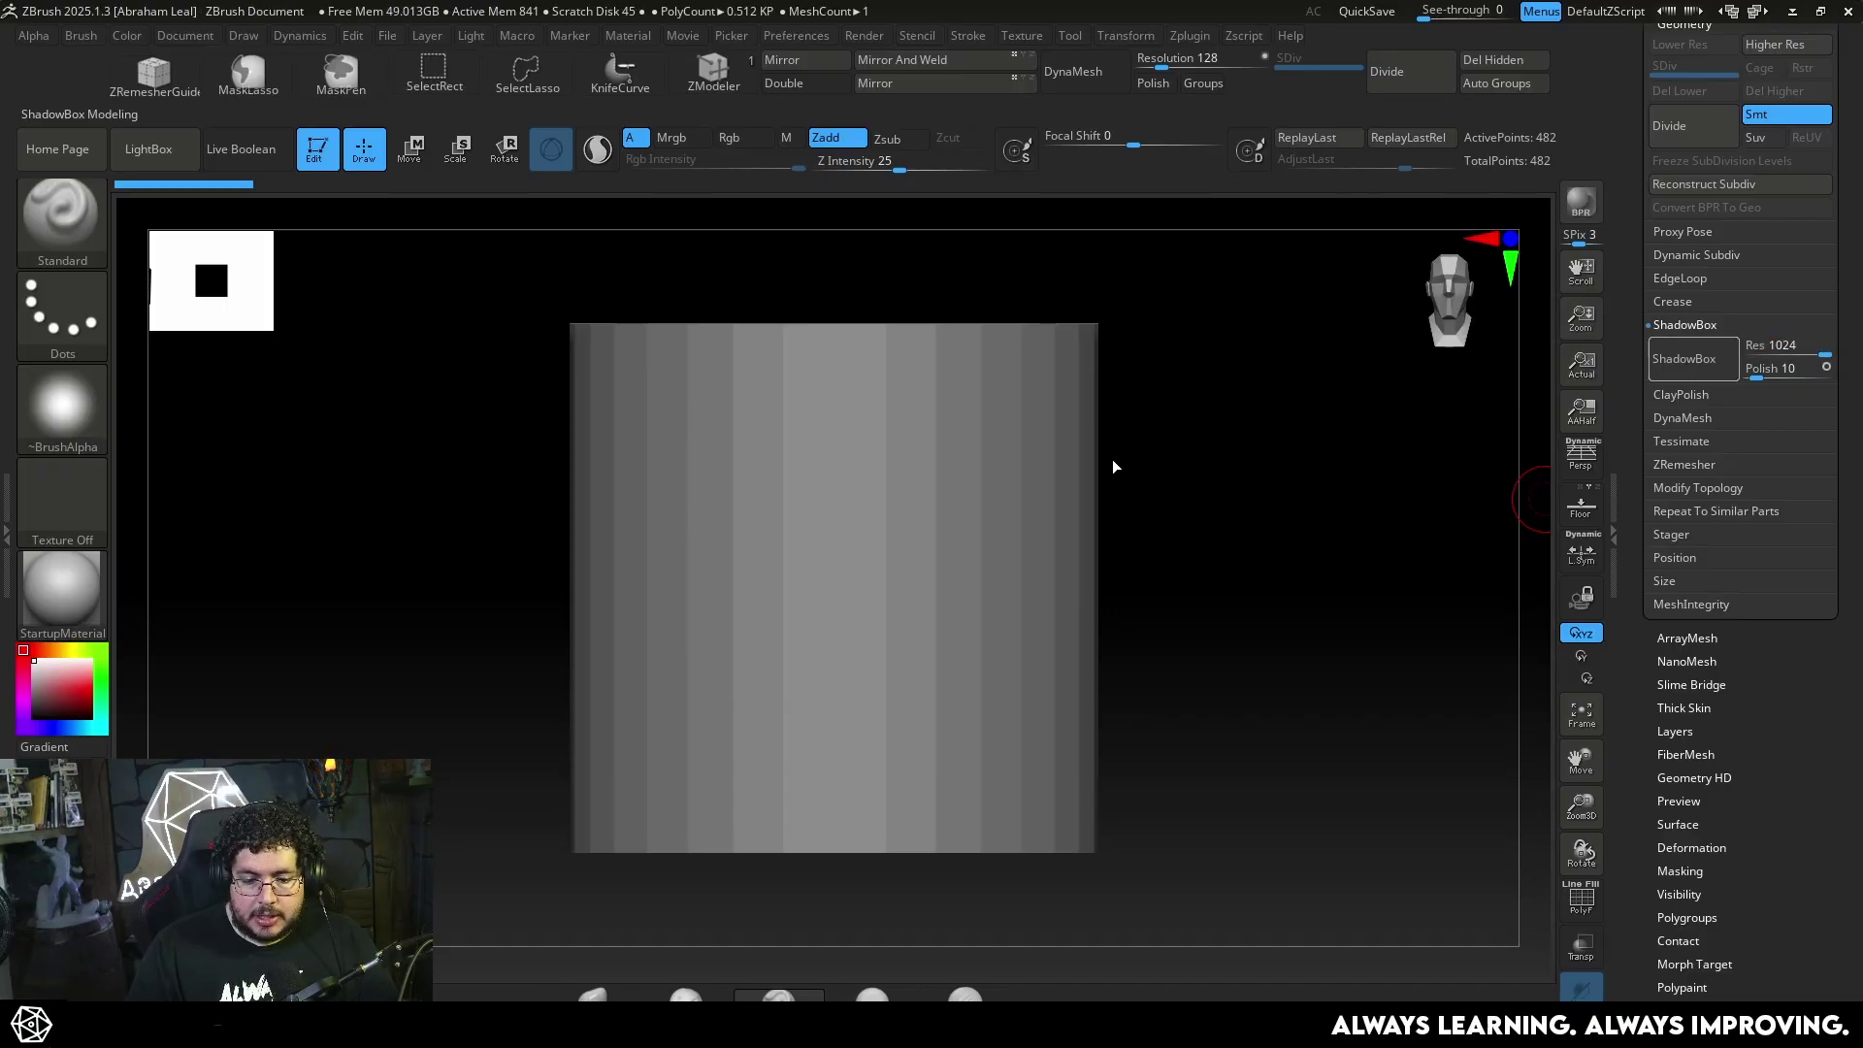
mouse_move(1209, 611)
mouse_down()
mouse_move(1223, 582)
mouse_move(1243, 632)
mouse_move(1289, 595)
mouse_move(1341, 615)
mouse_up()
key(ctrl)
drag(1322, 604, 1292, 467)
ctrl+drag(842, 474, 891, 471)
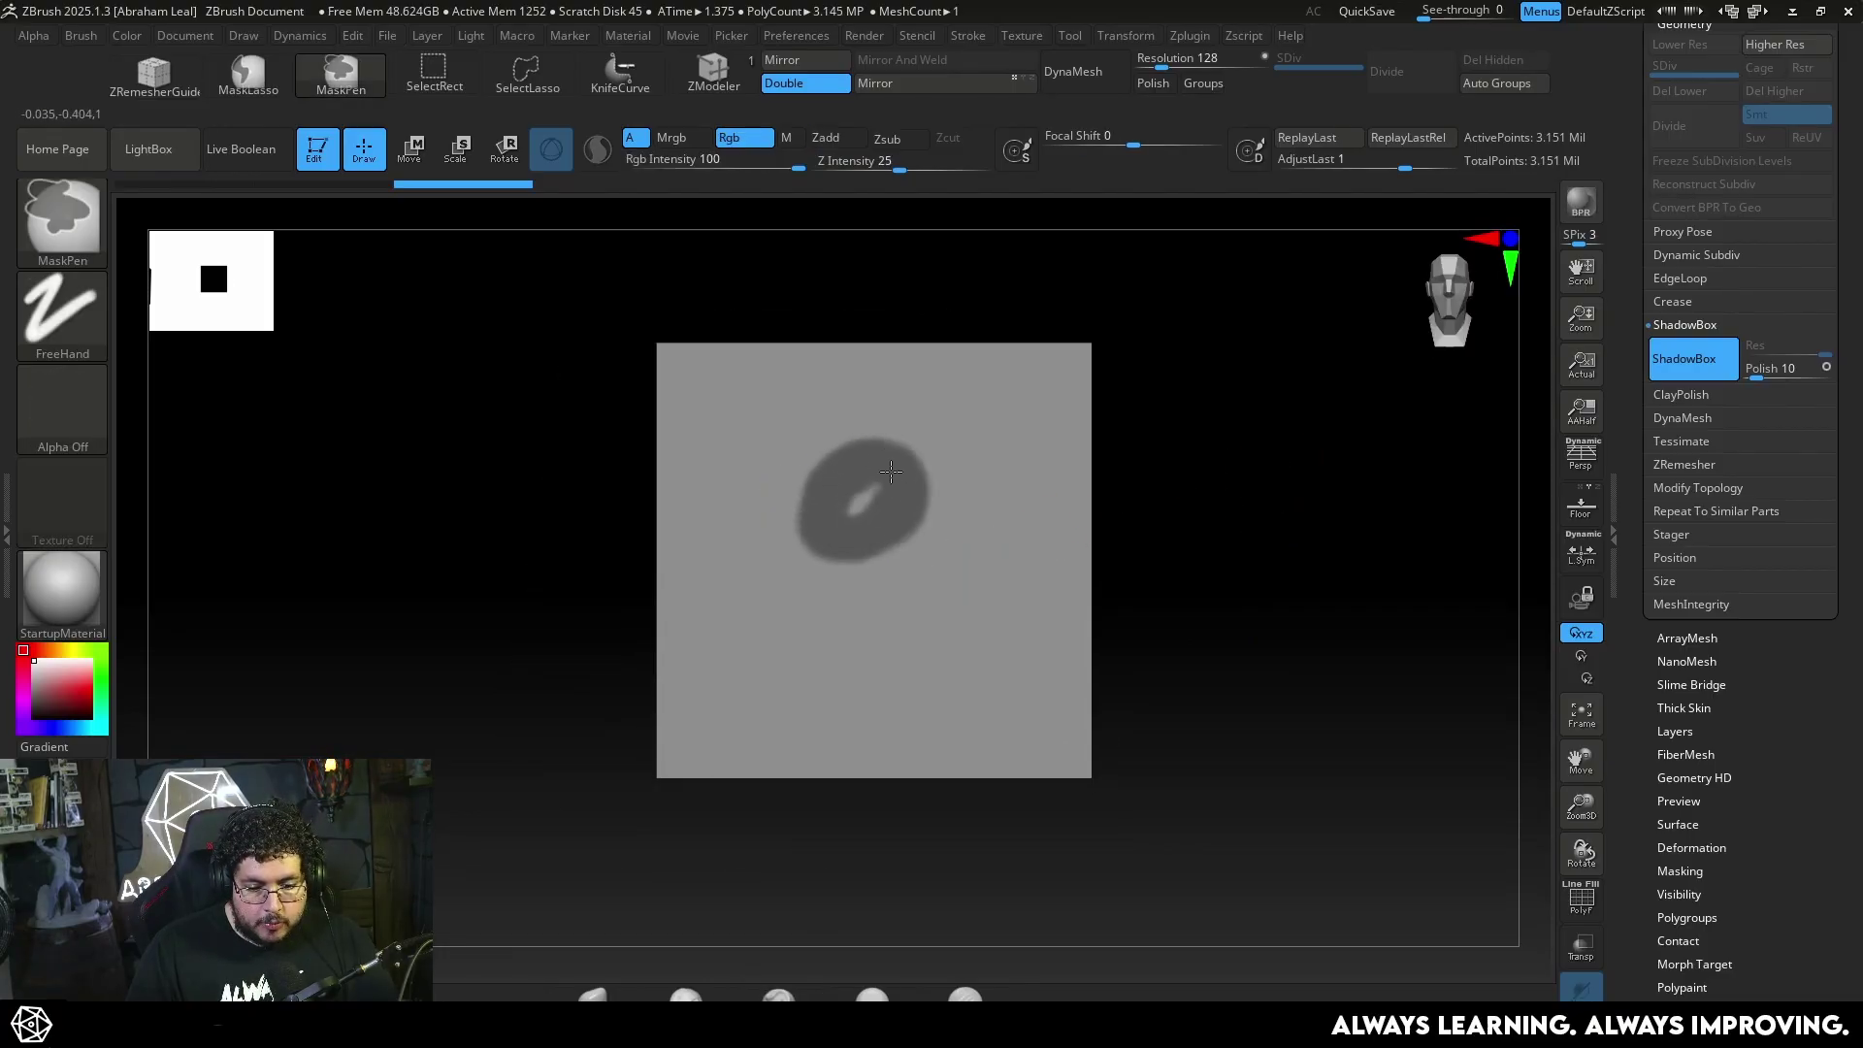
Try trimming the round ShadowBox shape by erasing its front mask and painting on the bottom plane, and clear the masks
mouse_move(1198, 533)
mouse_down()
mouse_move(1297, 540)
mouse_move(1103, 442)
mouse_up()
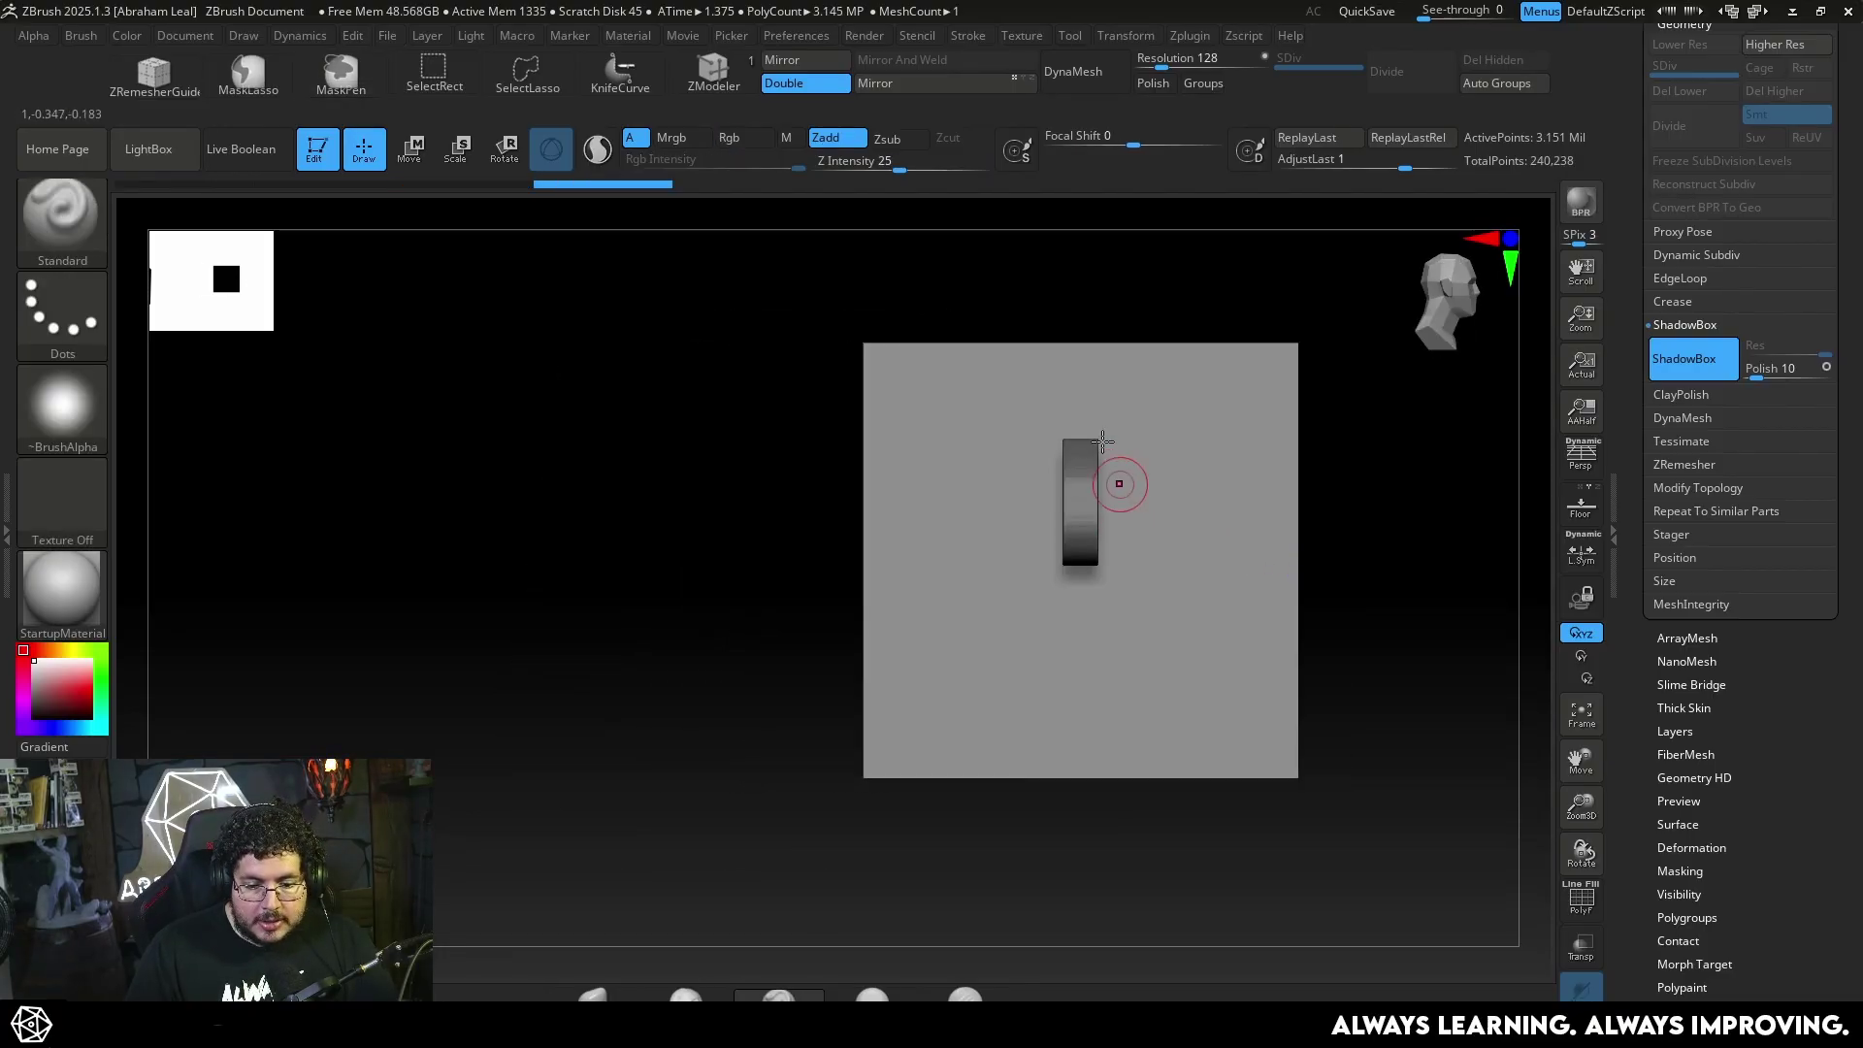
shift+drag(1452, 478, 1290, 569)
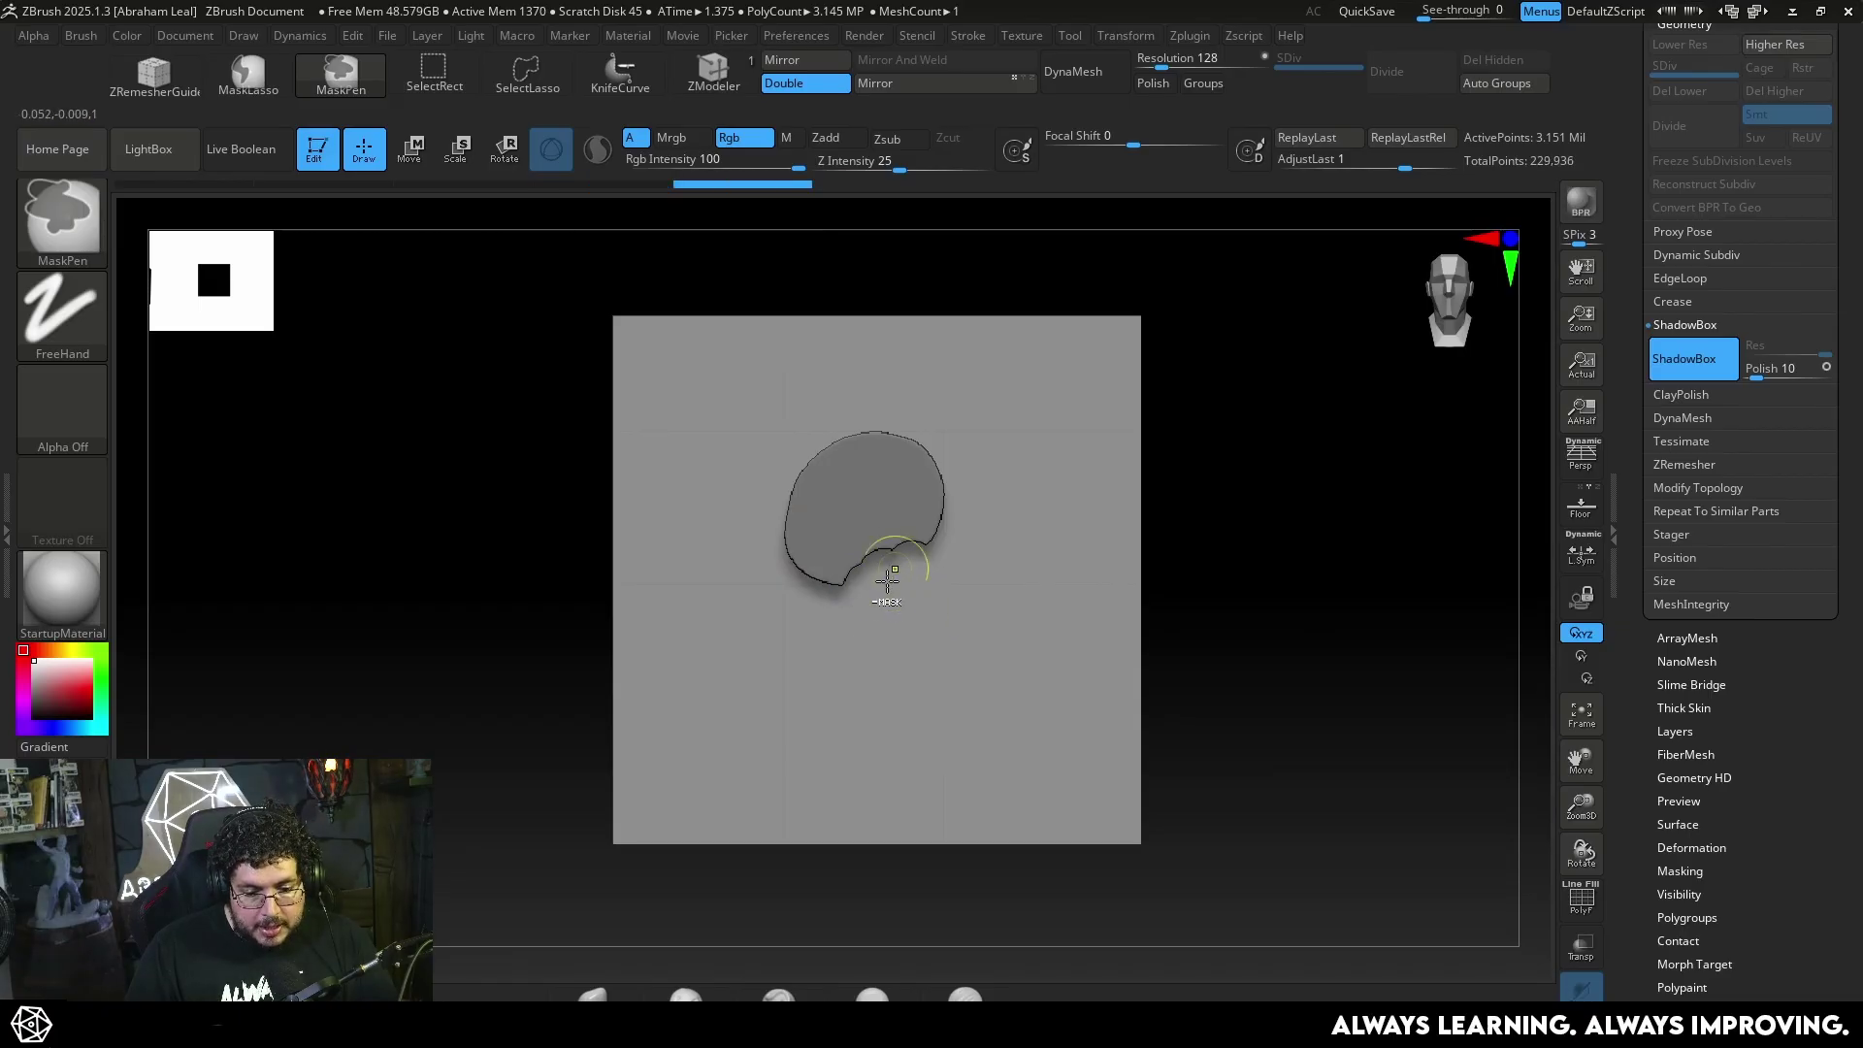
mouse_move(1164, 524)
mouse_down()
mouse_move(1272, 536)
mouse_move(1273, 644)
mouse_move(1330, 595)
mouse_up()
ctrl+drag(1016, 446, 930, 705)
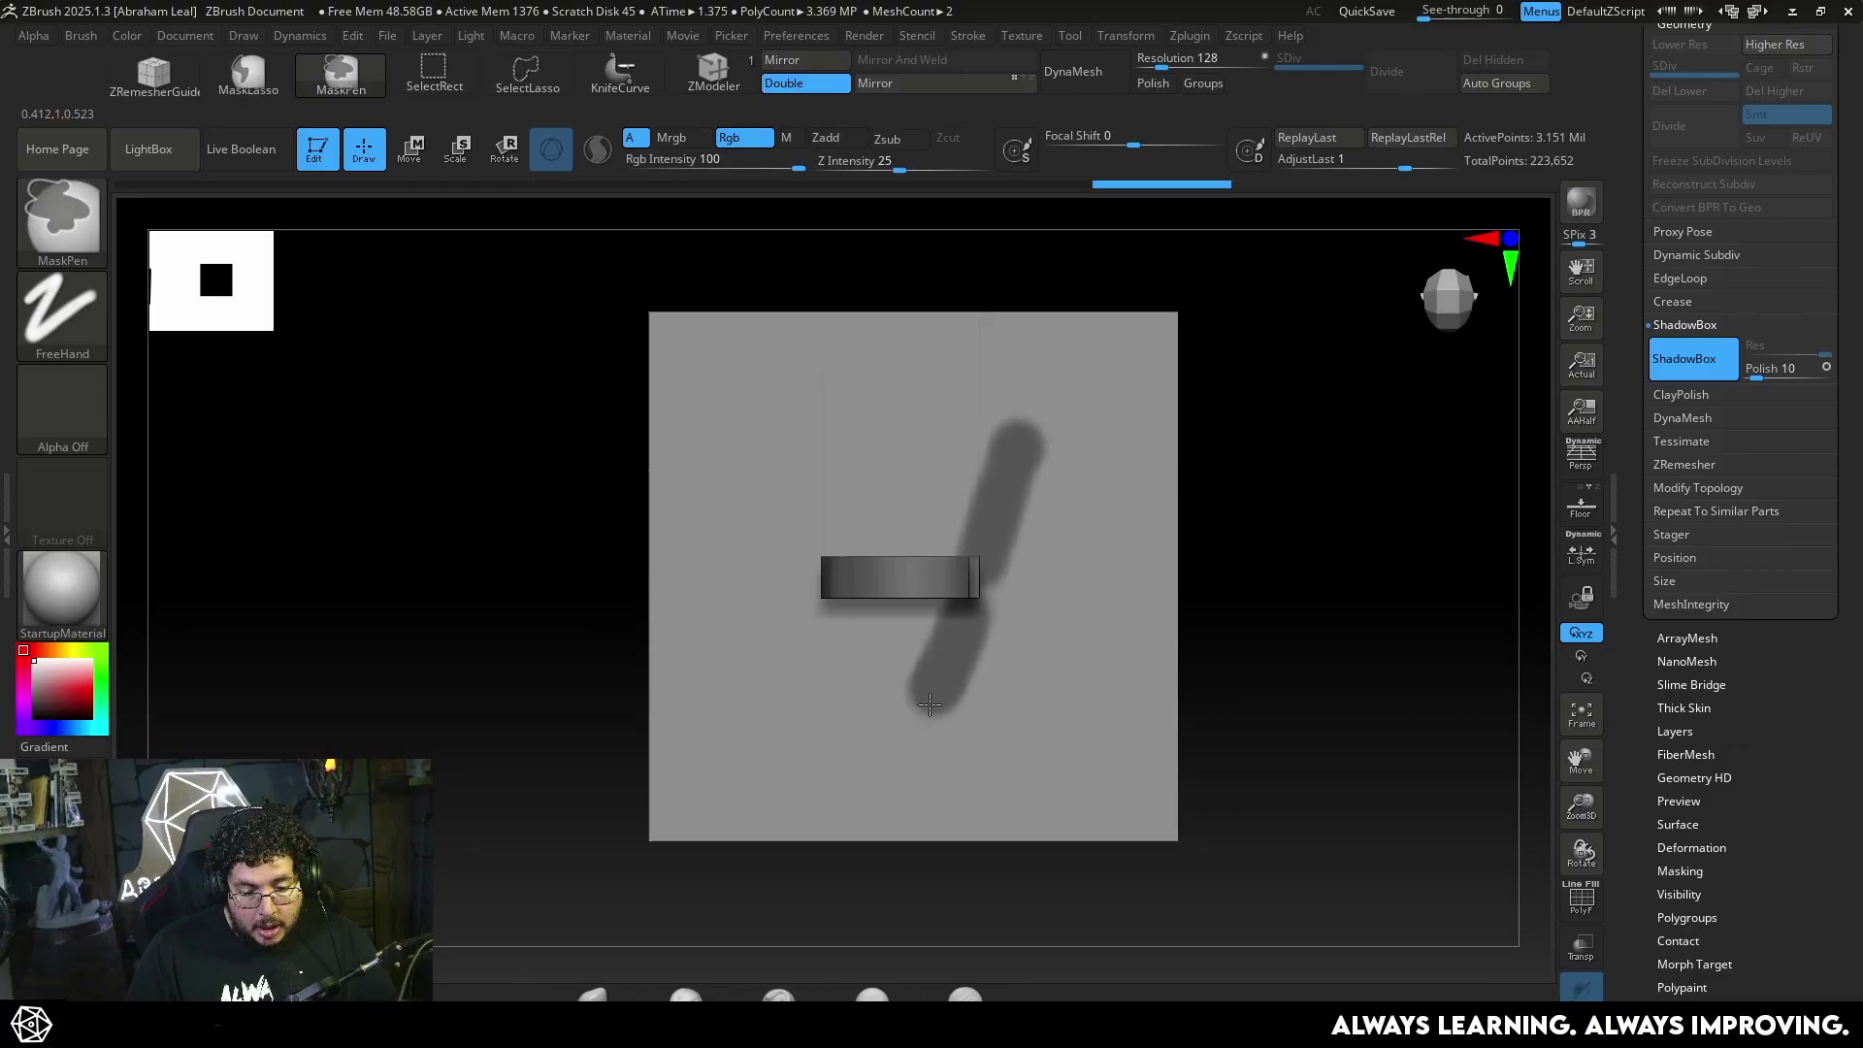
key(ctrl+z)
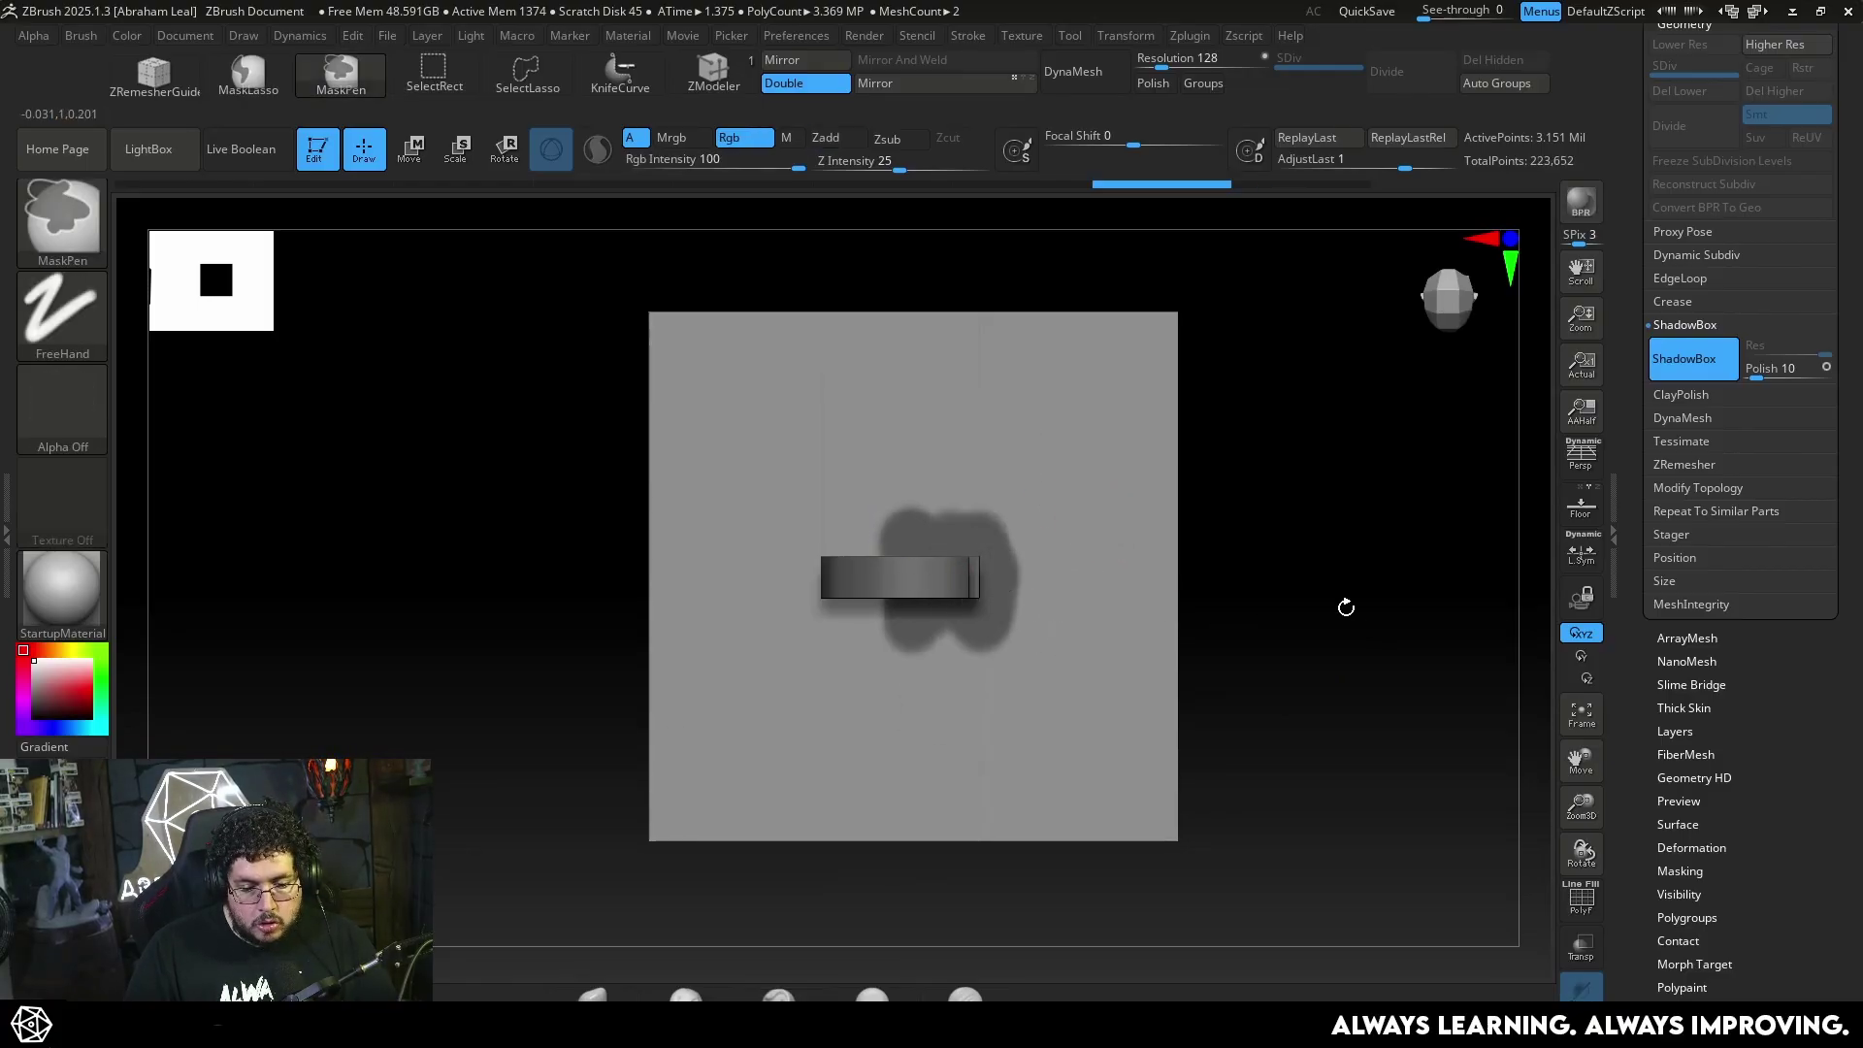
mouse_move(1345, 606)
mouse_down()
mouse_move(1348, 508)
mouse_move(1377, 470)
mouse_move(1385, 699)
mouse_move(1336, 792)
mouse_move(1314, 637)
mouse_move(968, 631)
mouse_up()
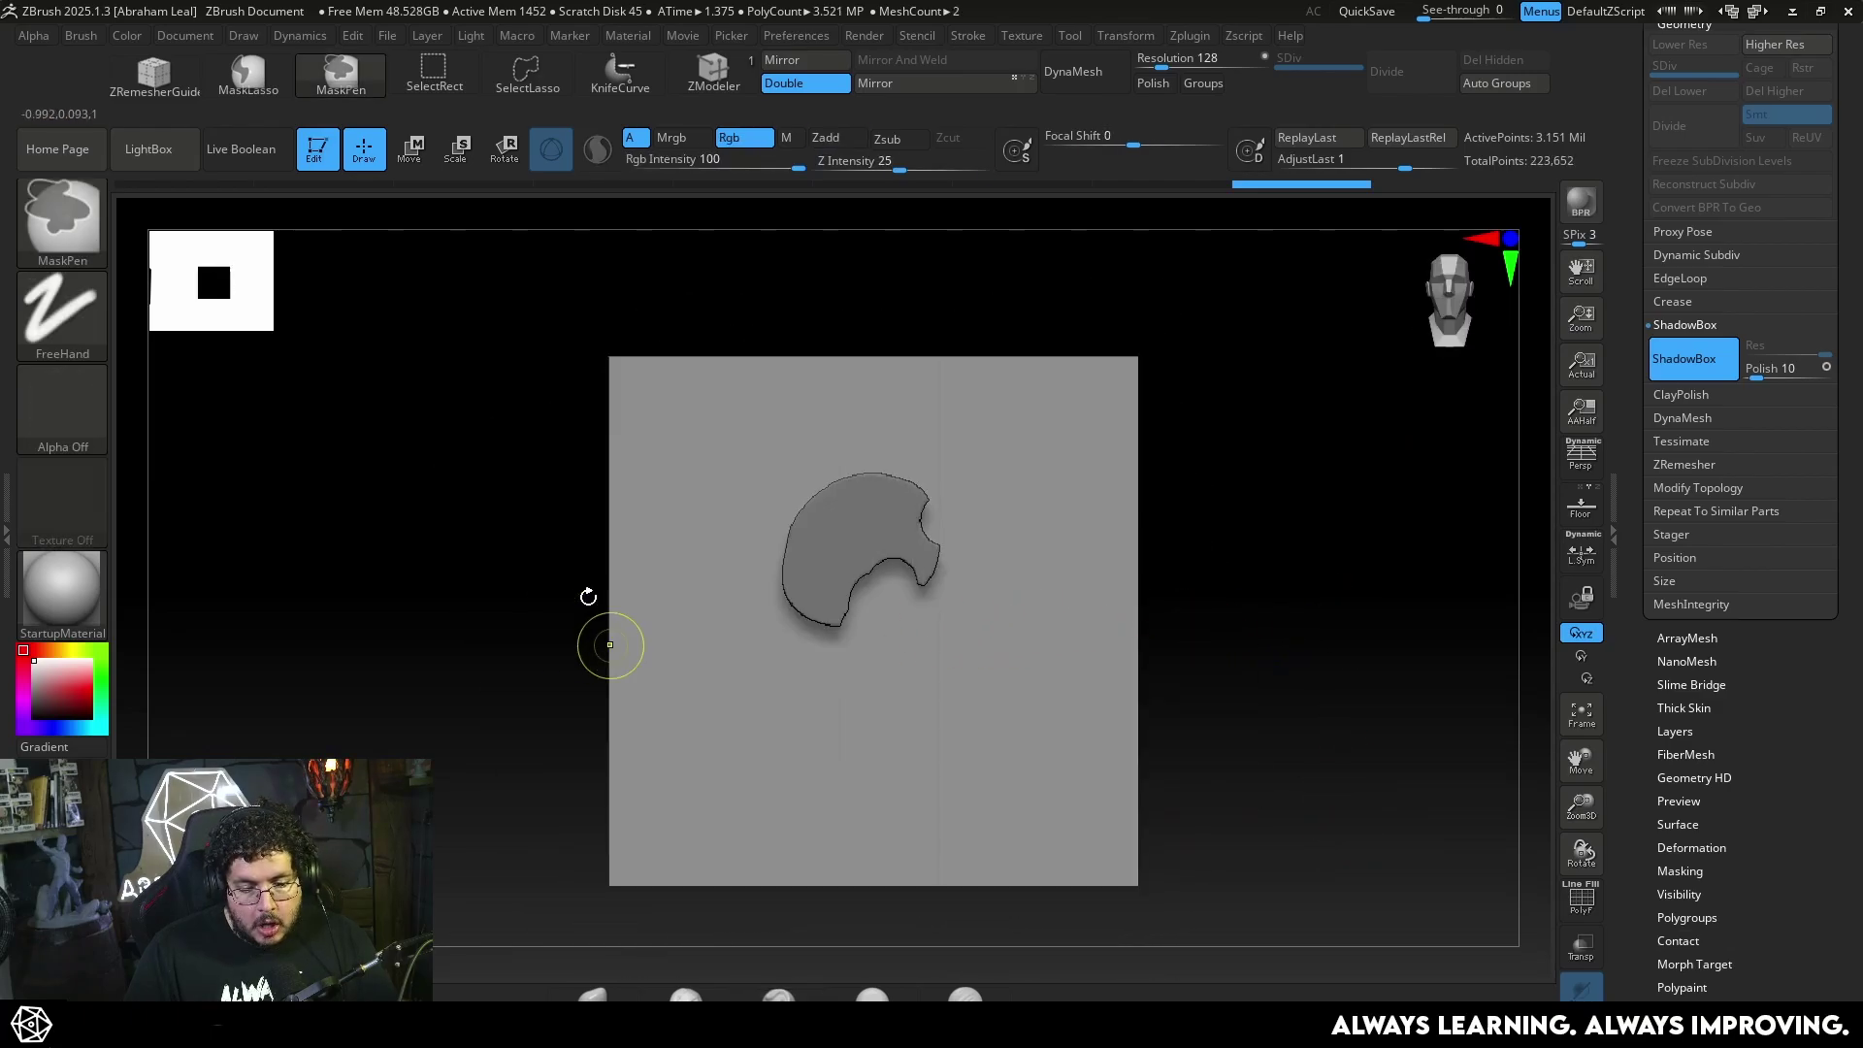
mouse_move(466, 573)
ctrl+mouse_down()
mouse_move(508, 524)
mouse_move(490, 461)
ctrl+mouse_up()
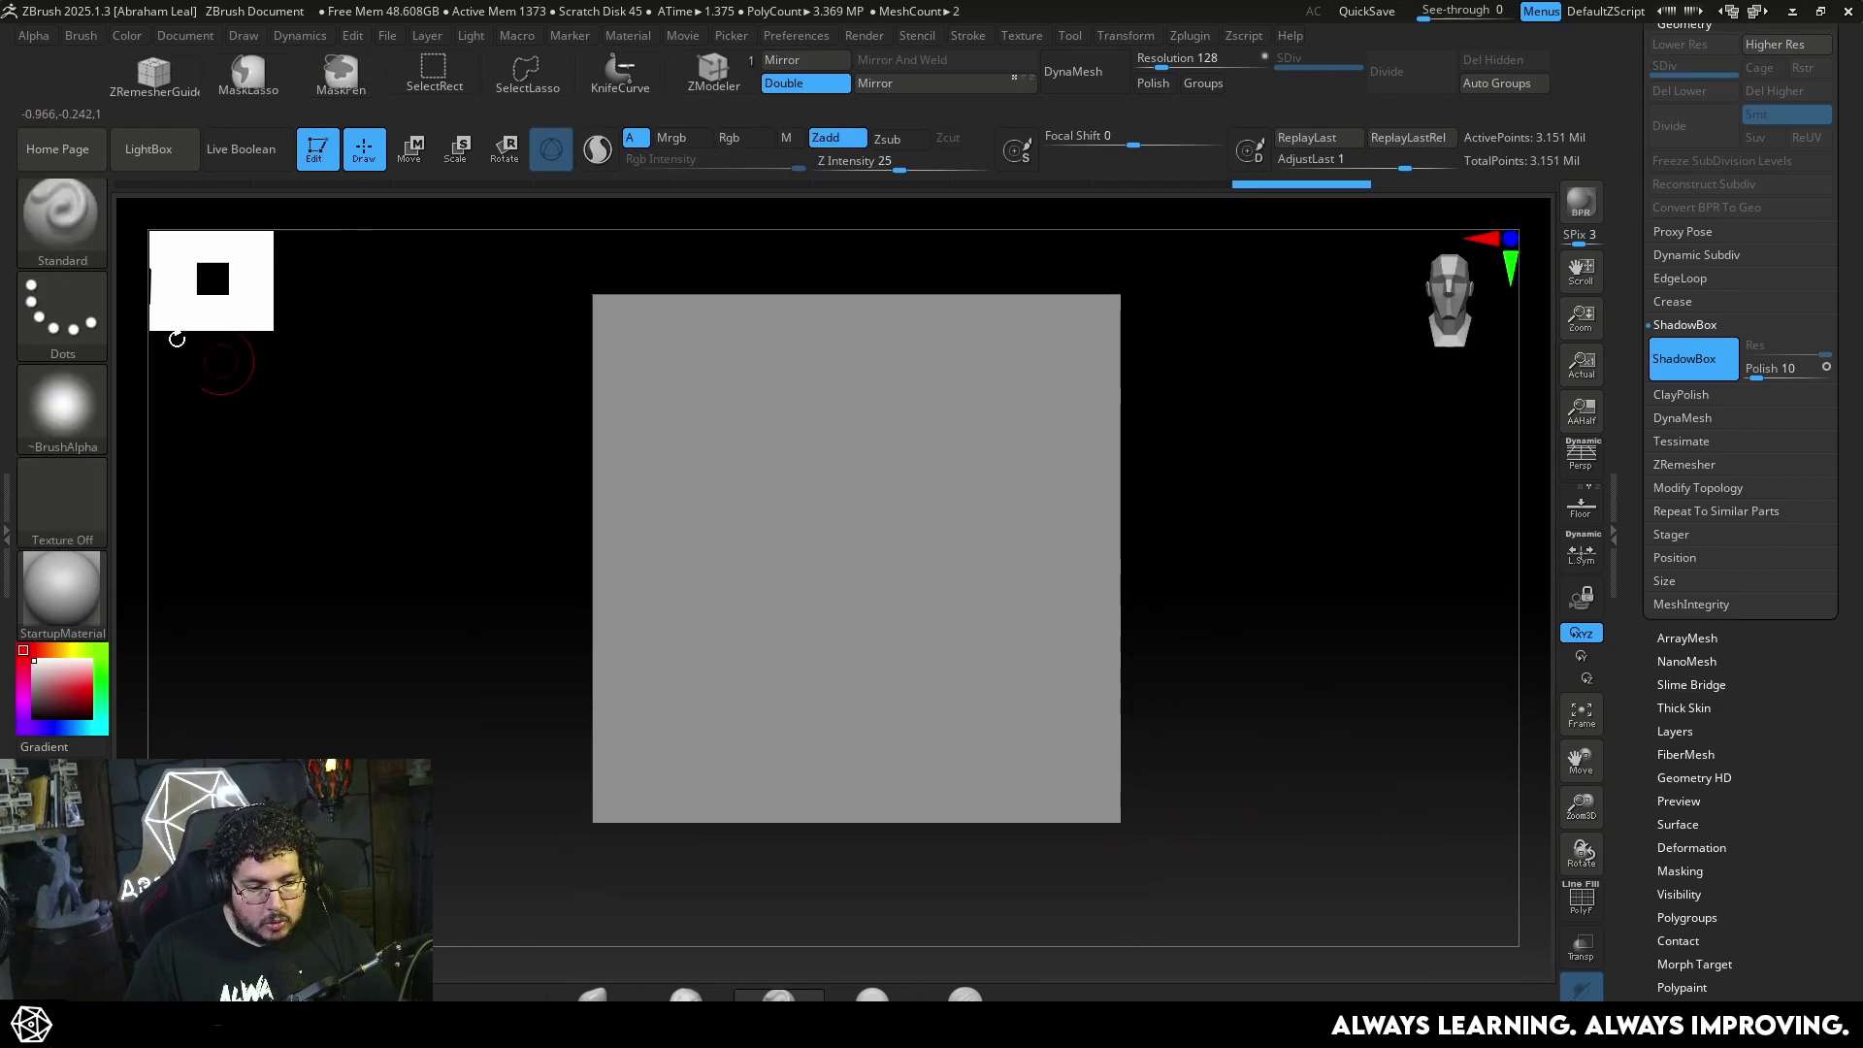
Use MaskRect on the front and side ShadowBox planes to form a thin, flat rectangular slab
click(89, 225)
click(751, 339)
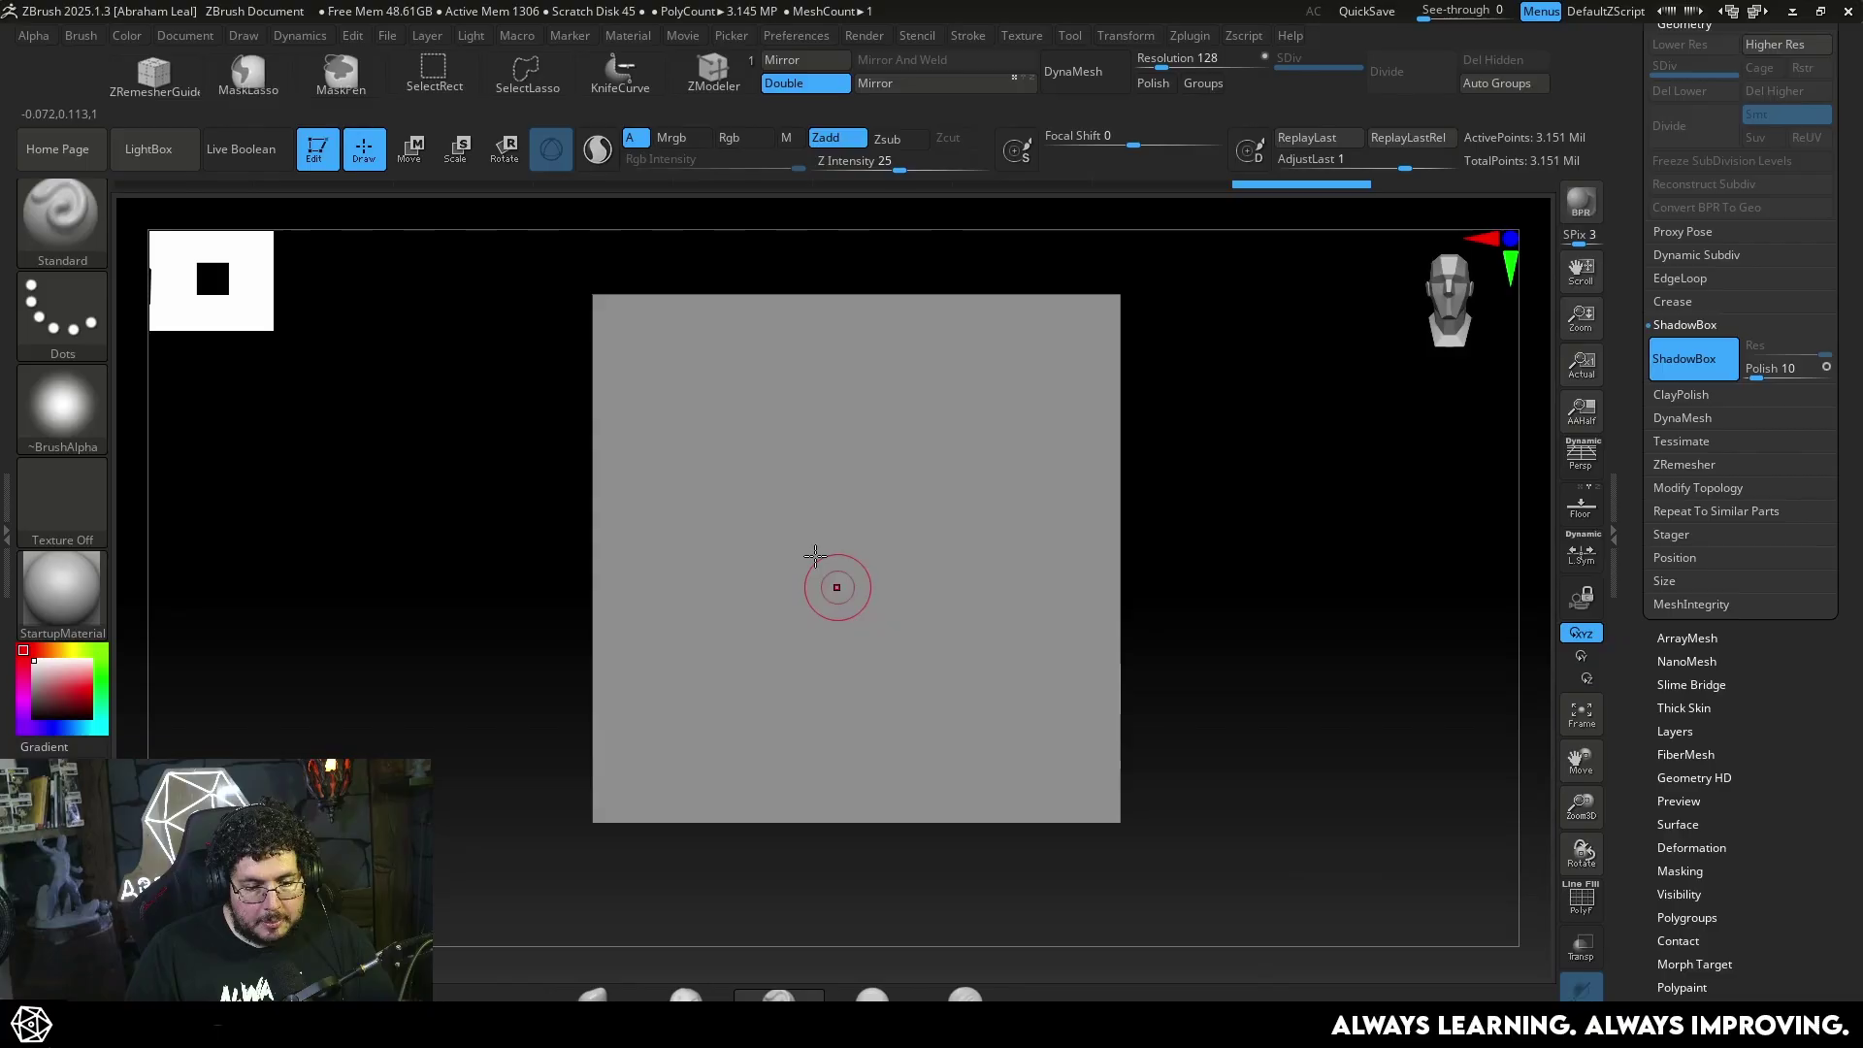
mouse_move(776, 442)
ctrl+mouse_down()
mouse_move(848, 611)
mouse_move(915, 632)
mouse_move(897, 633)
ctrl+mouse_up()
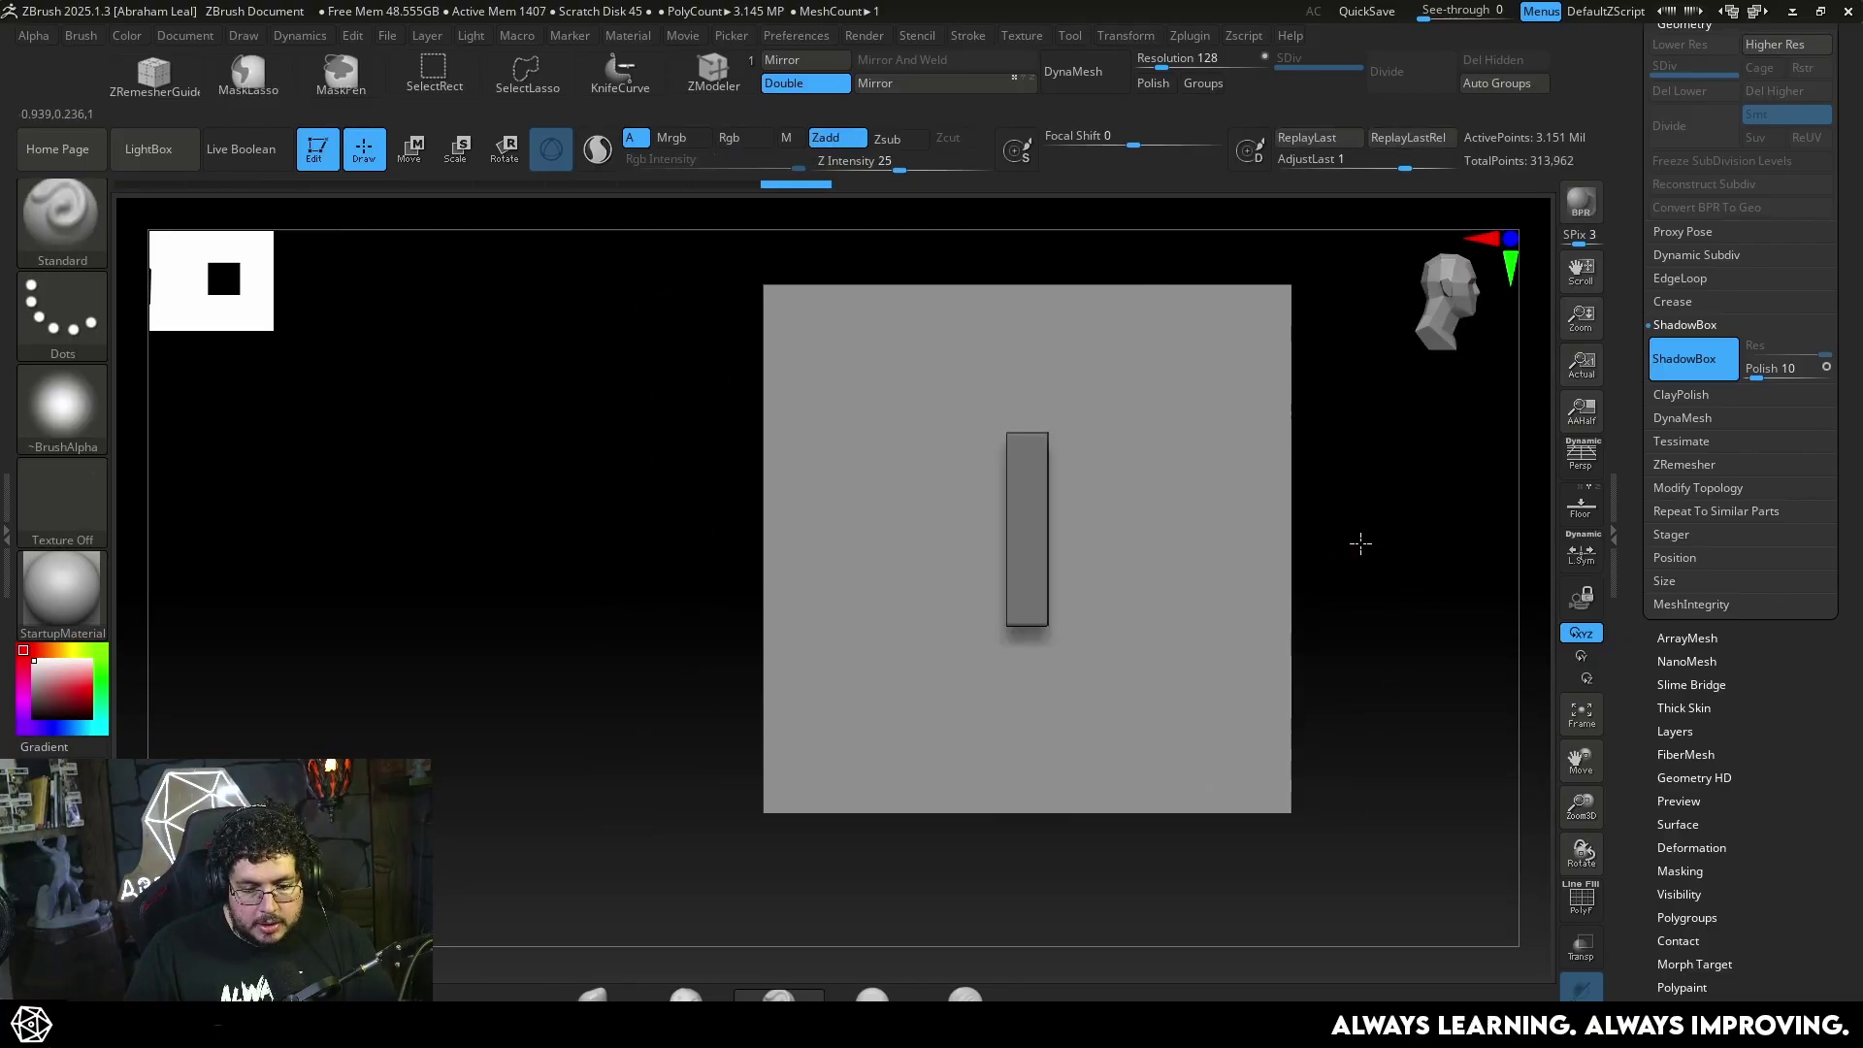
key(ctrl)
ctrl+drag(867, 534, 870, 535)
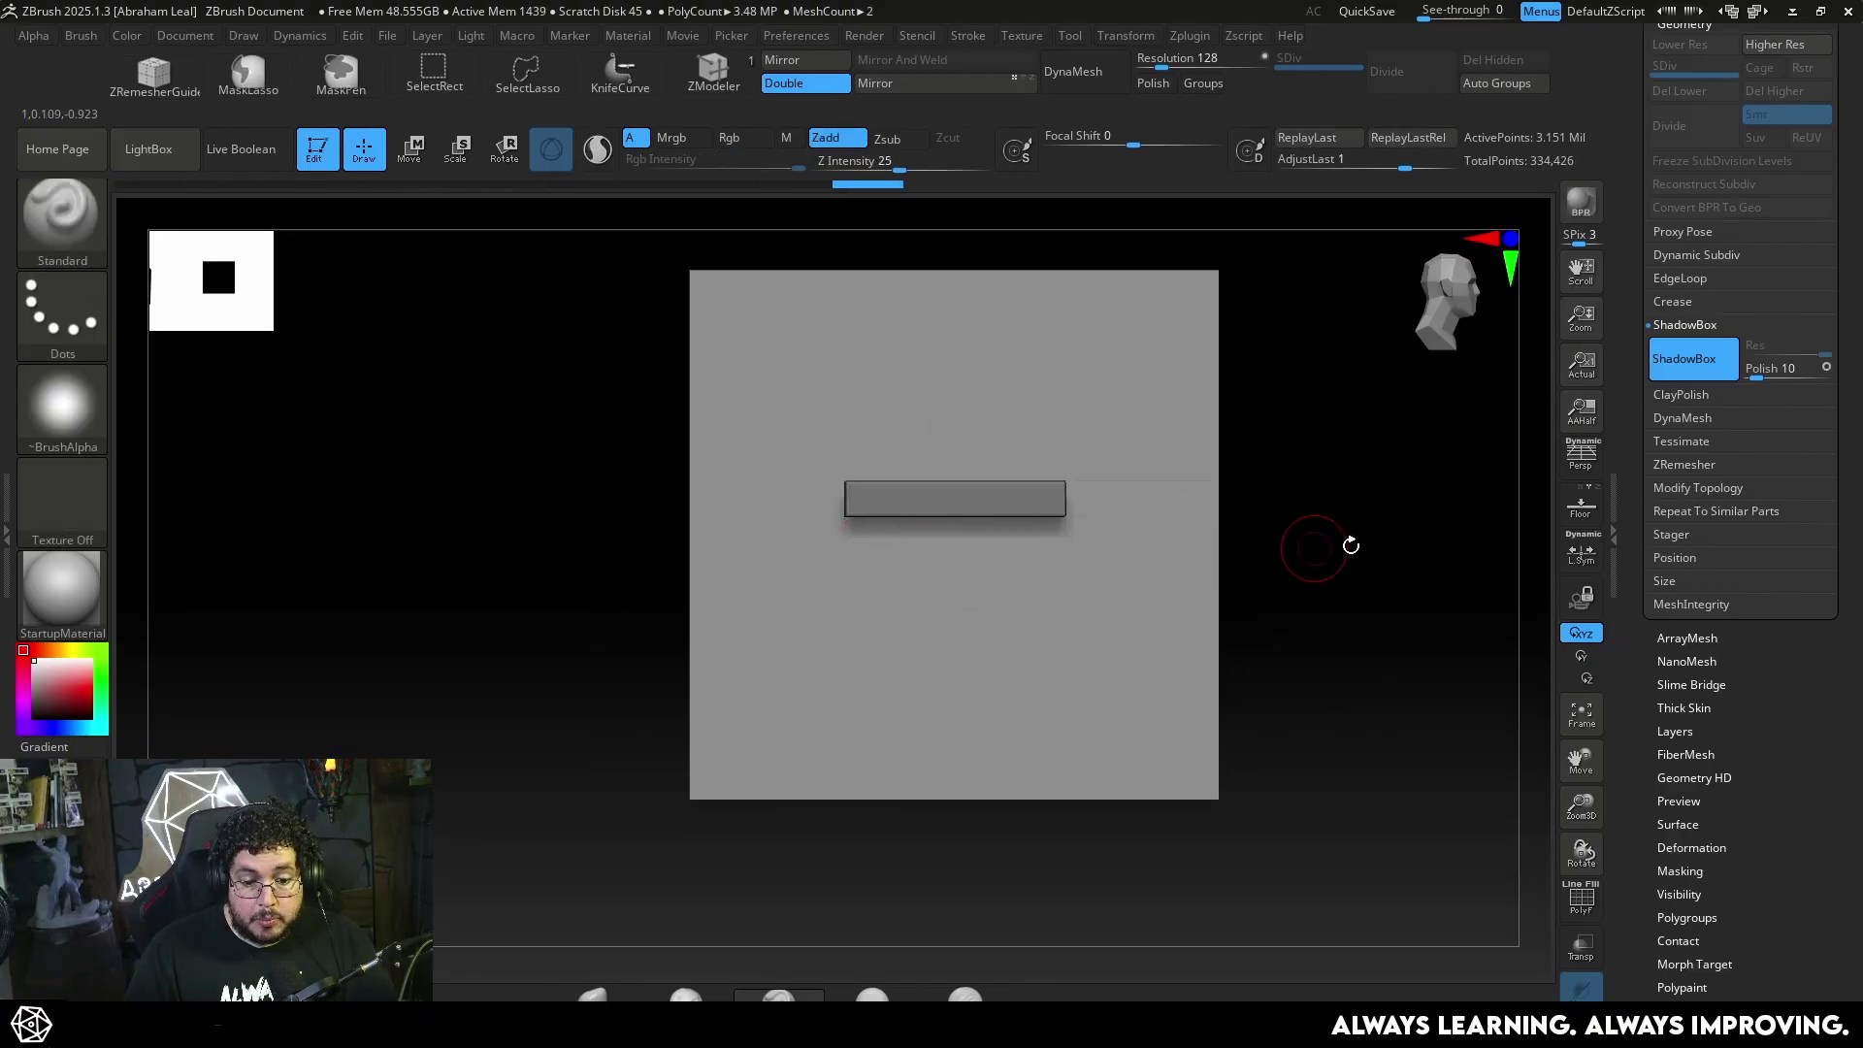
mouse_move(1352, 540)
mouse_down()
mouse_move(1385, 541)
mouse_move(1233, 547)
mouse_move(1378, 531)
mouse_up()
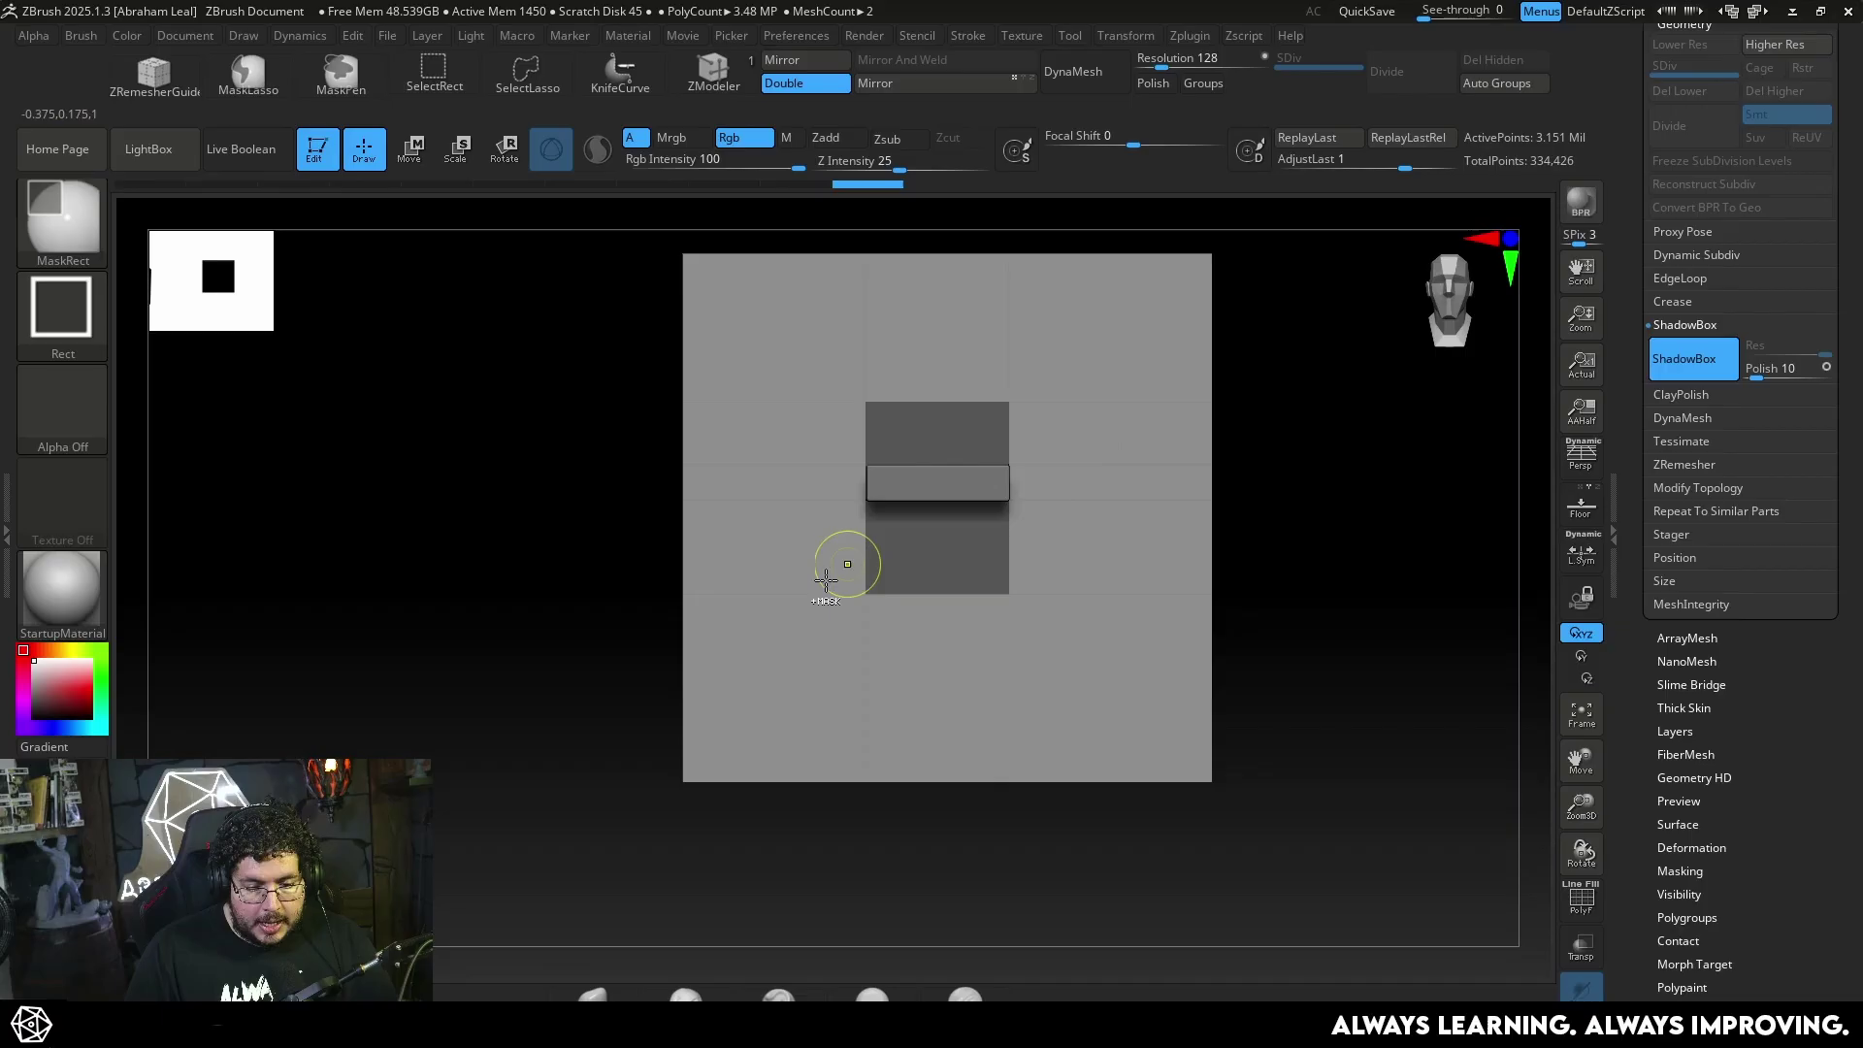
Cut a rectangular notch in the lower front mask and use side-plane rectangles to add two upright posts and trim between them
mouse_move(557, 543)
mouse_down()
mouse_move(557, 611)
mouse_move(627, 665)
mouse_move(693, 631)
mouse_up()
alt+drag(1512, 502, 1368, 606)
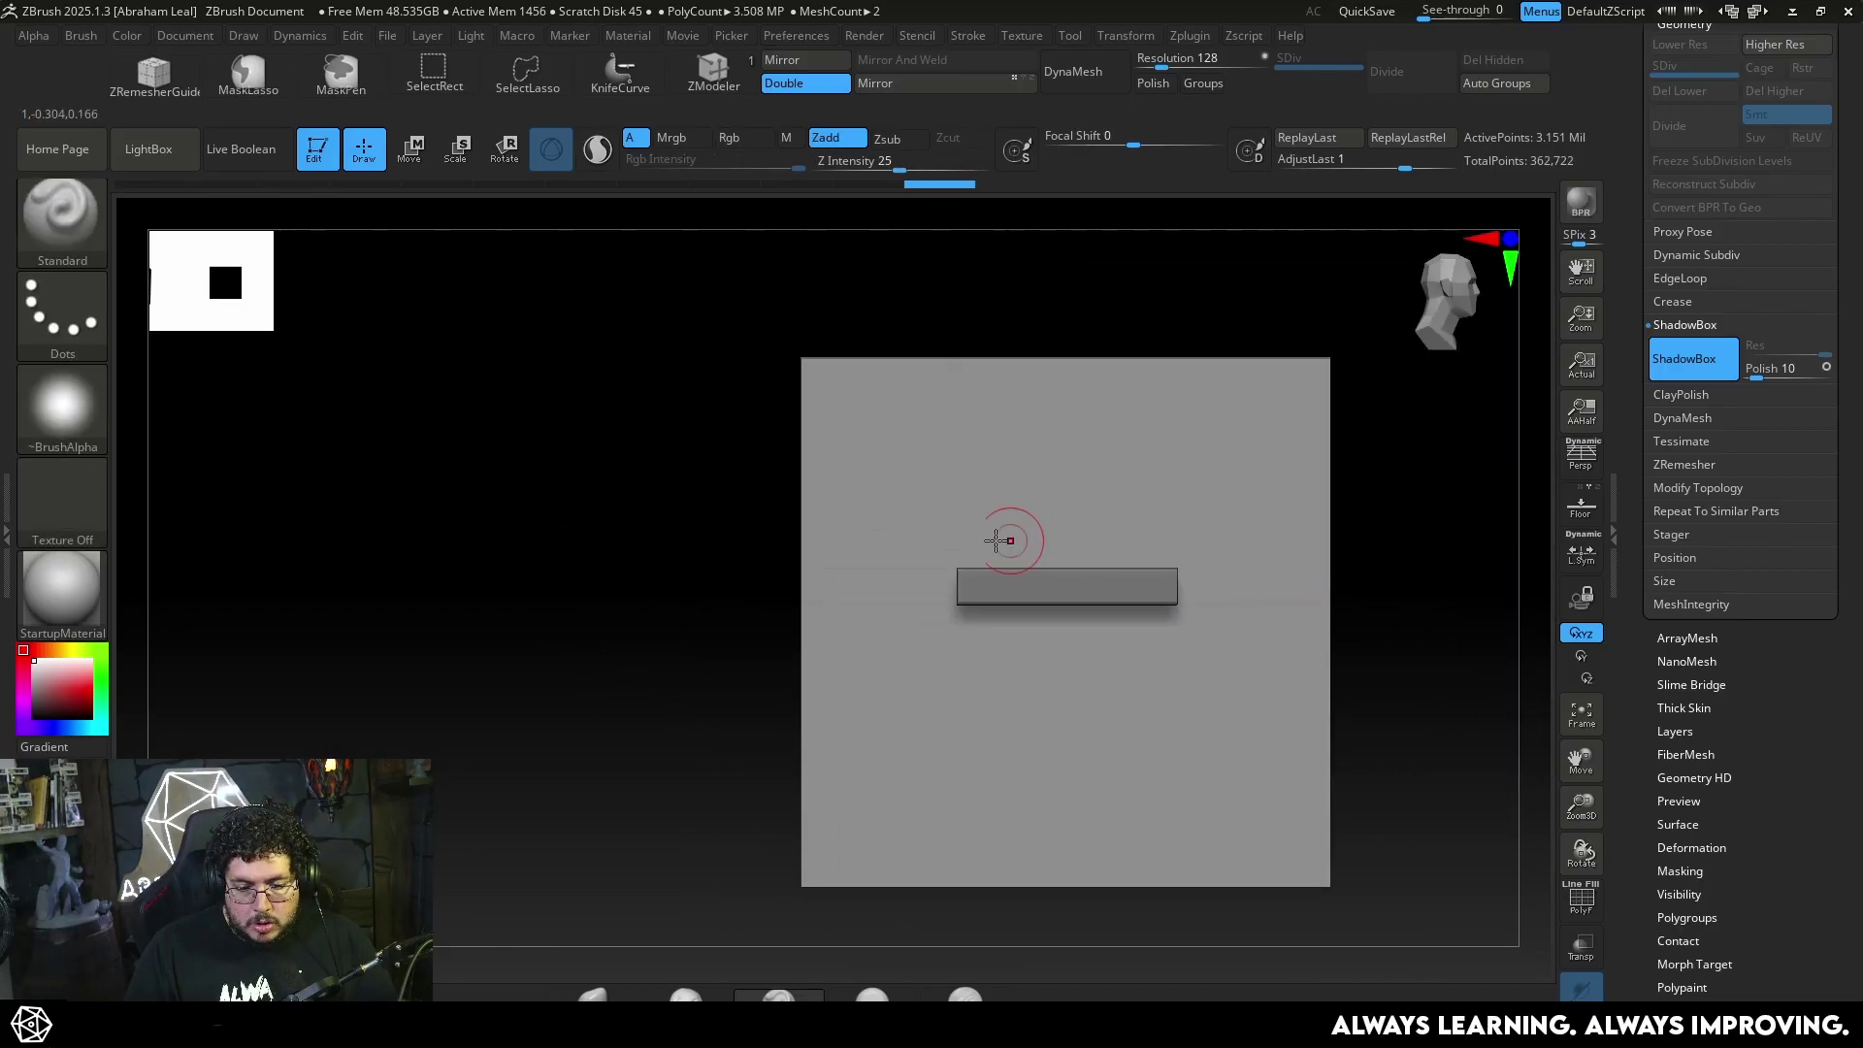
key(ctrl)
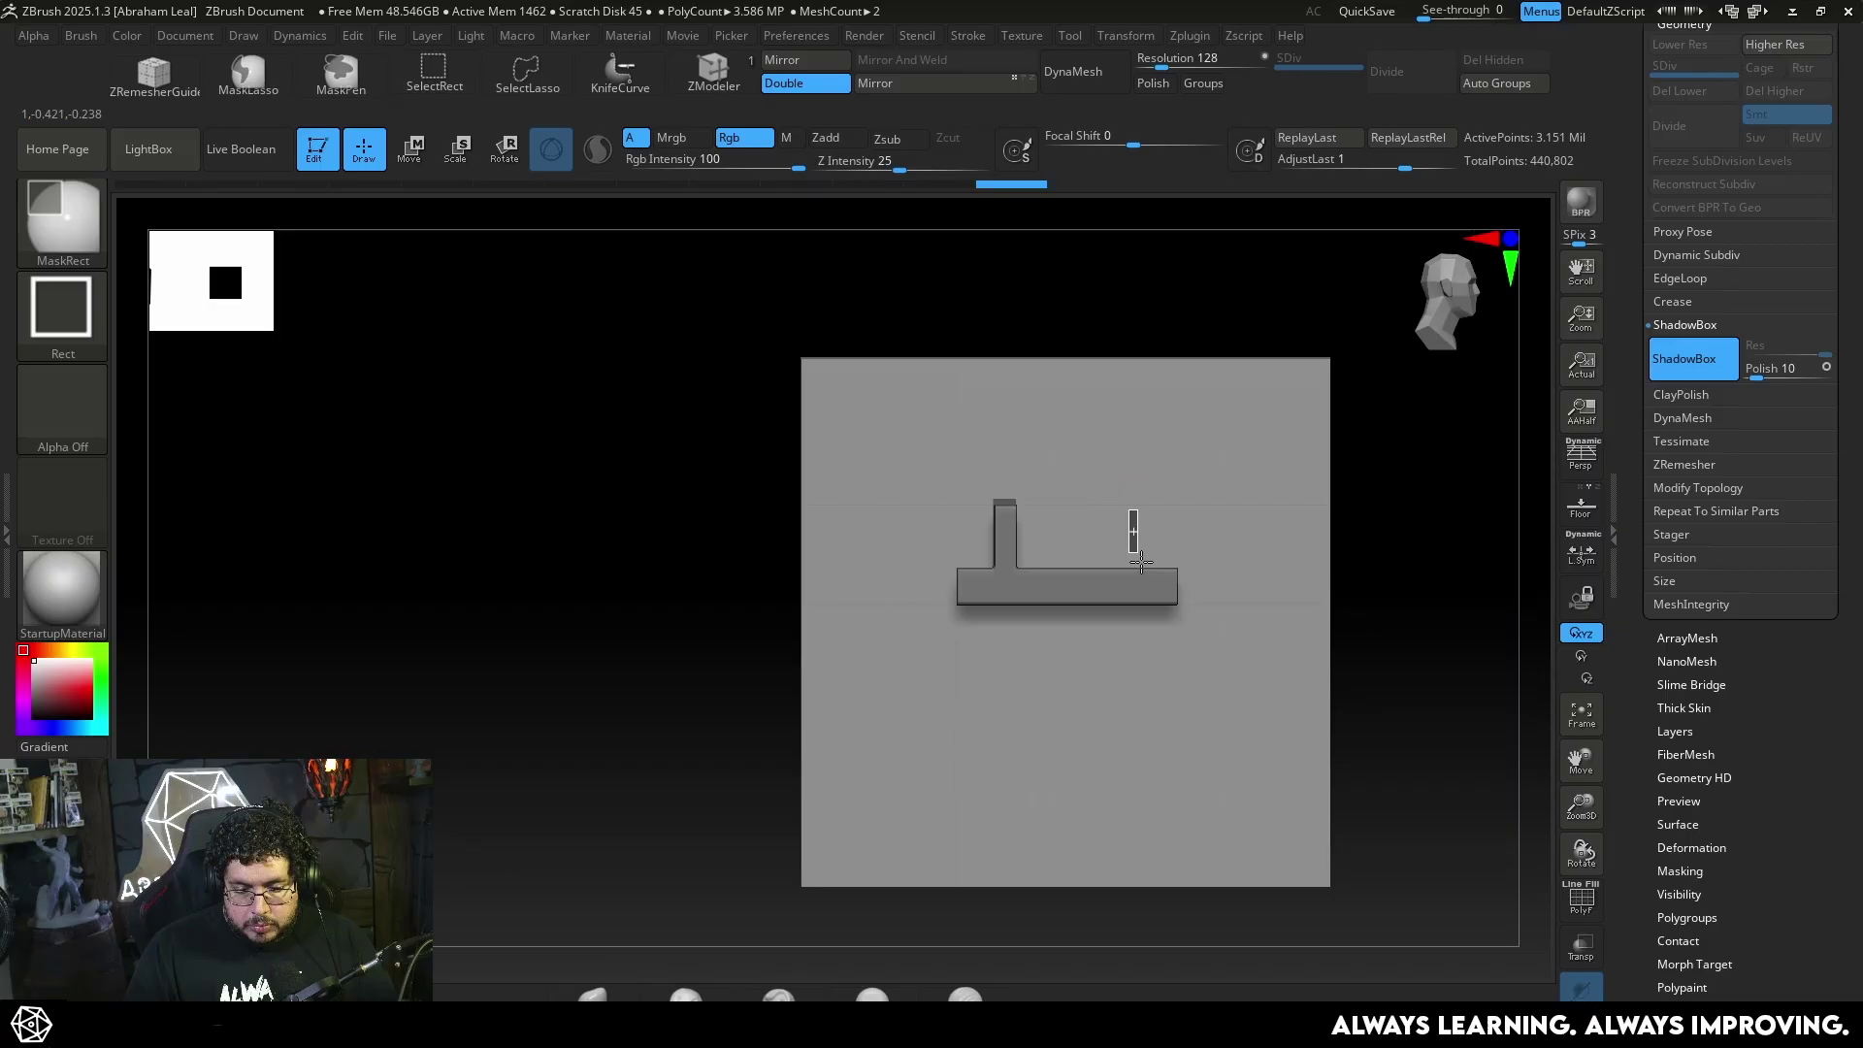
ctrl+drag(1156, 585, 1156, 585)
key(ctrl)
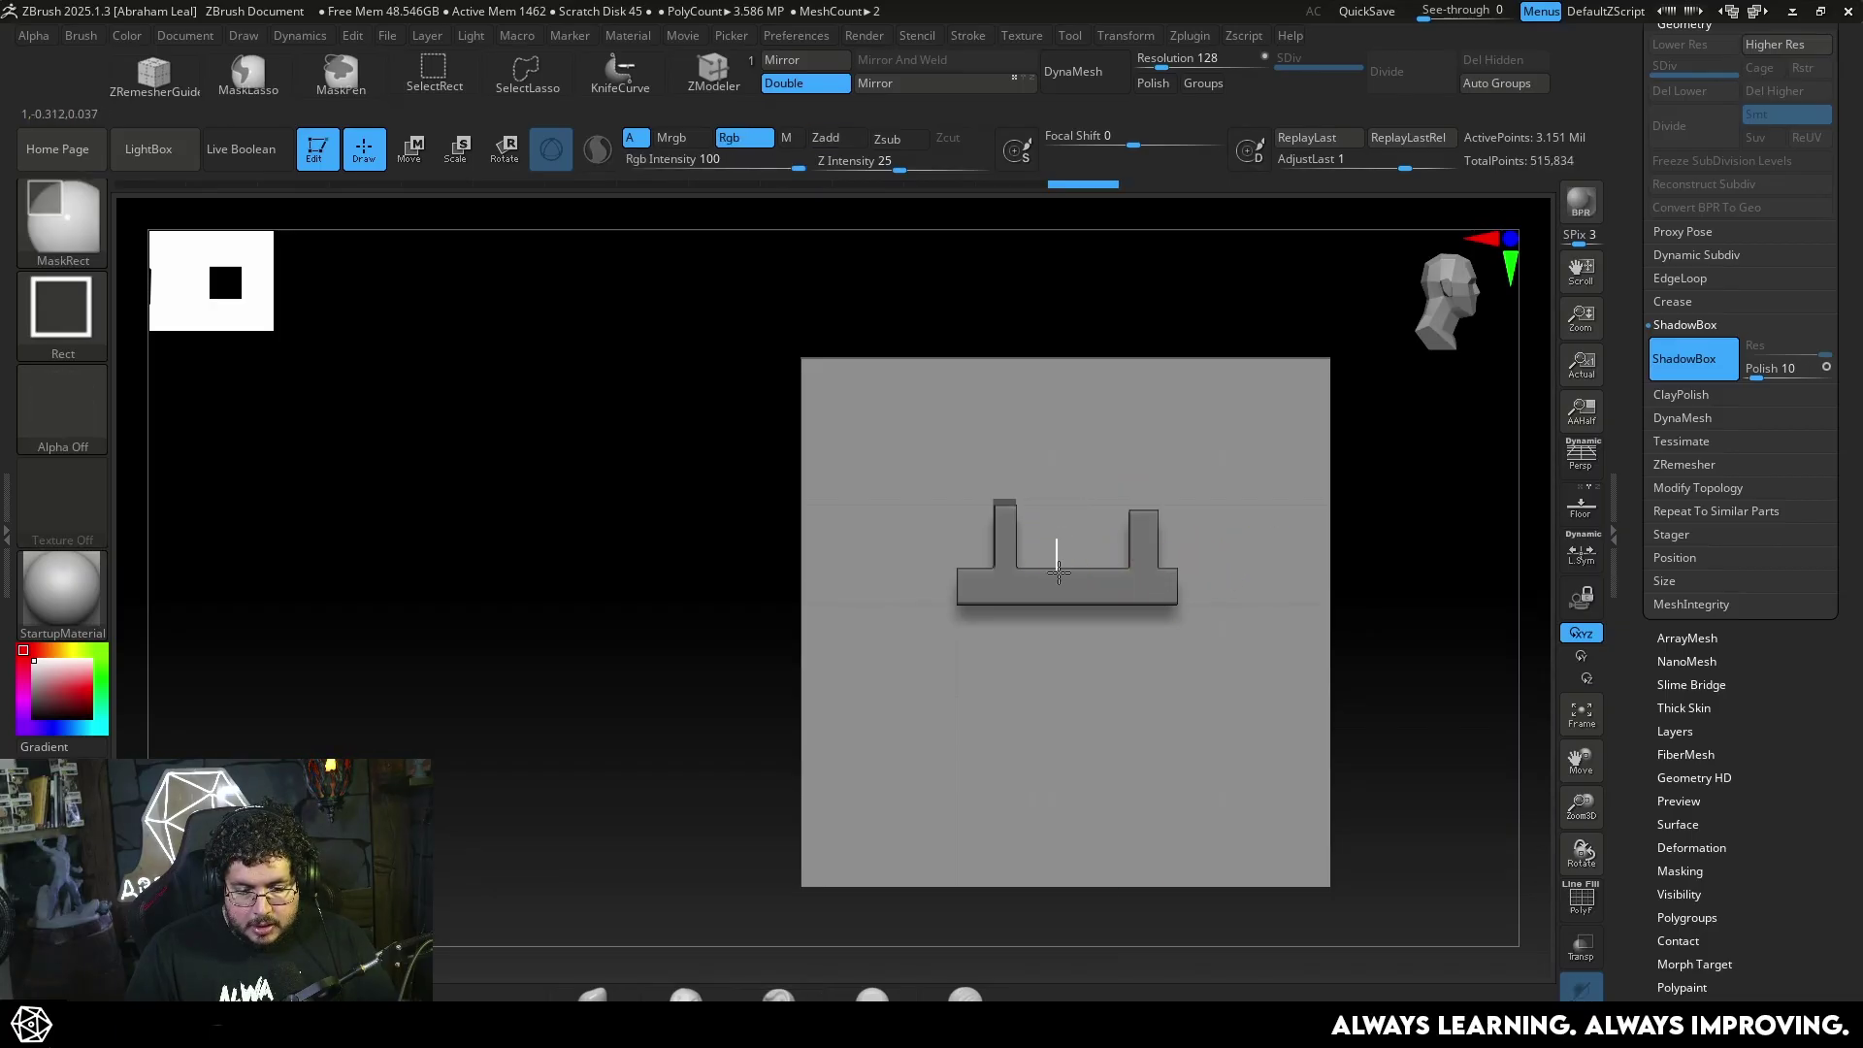
ctrl+drag(1142, 579, 1144, 580)
mouse_move(1368, 570)
mouse_down()
mouse_move(1410, 602)
mouse_move(1435, 678)
mouse_move(1397, 570)
mouse_move(1284, 570)
mouse_move(1321, 619)
mouse_move(1401, 611)
mouse_move(1446, 644)
mouse_move(1506, 495)
mouse_move(1444, 641)
mouse_up()
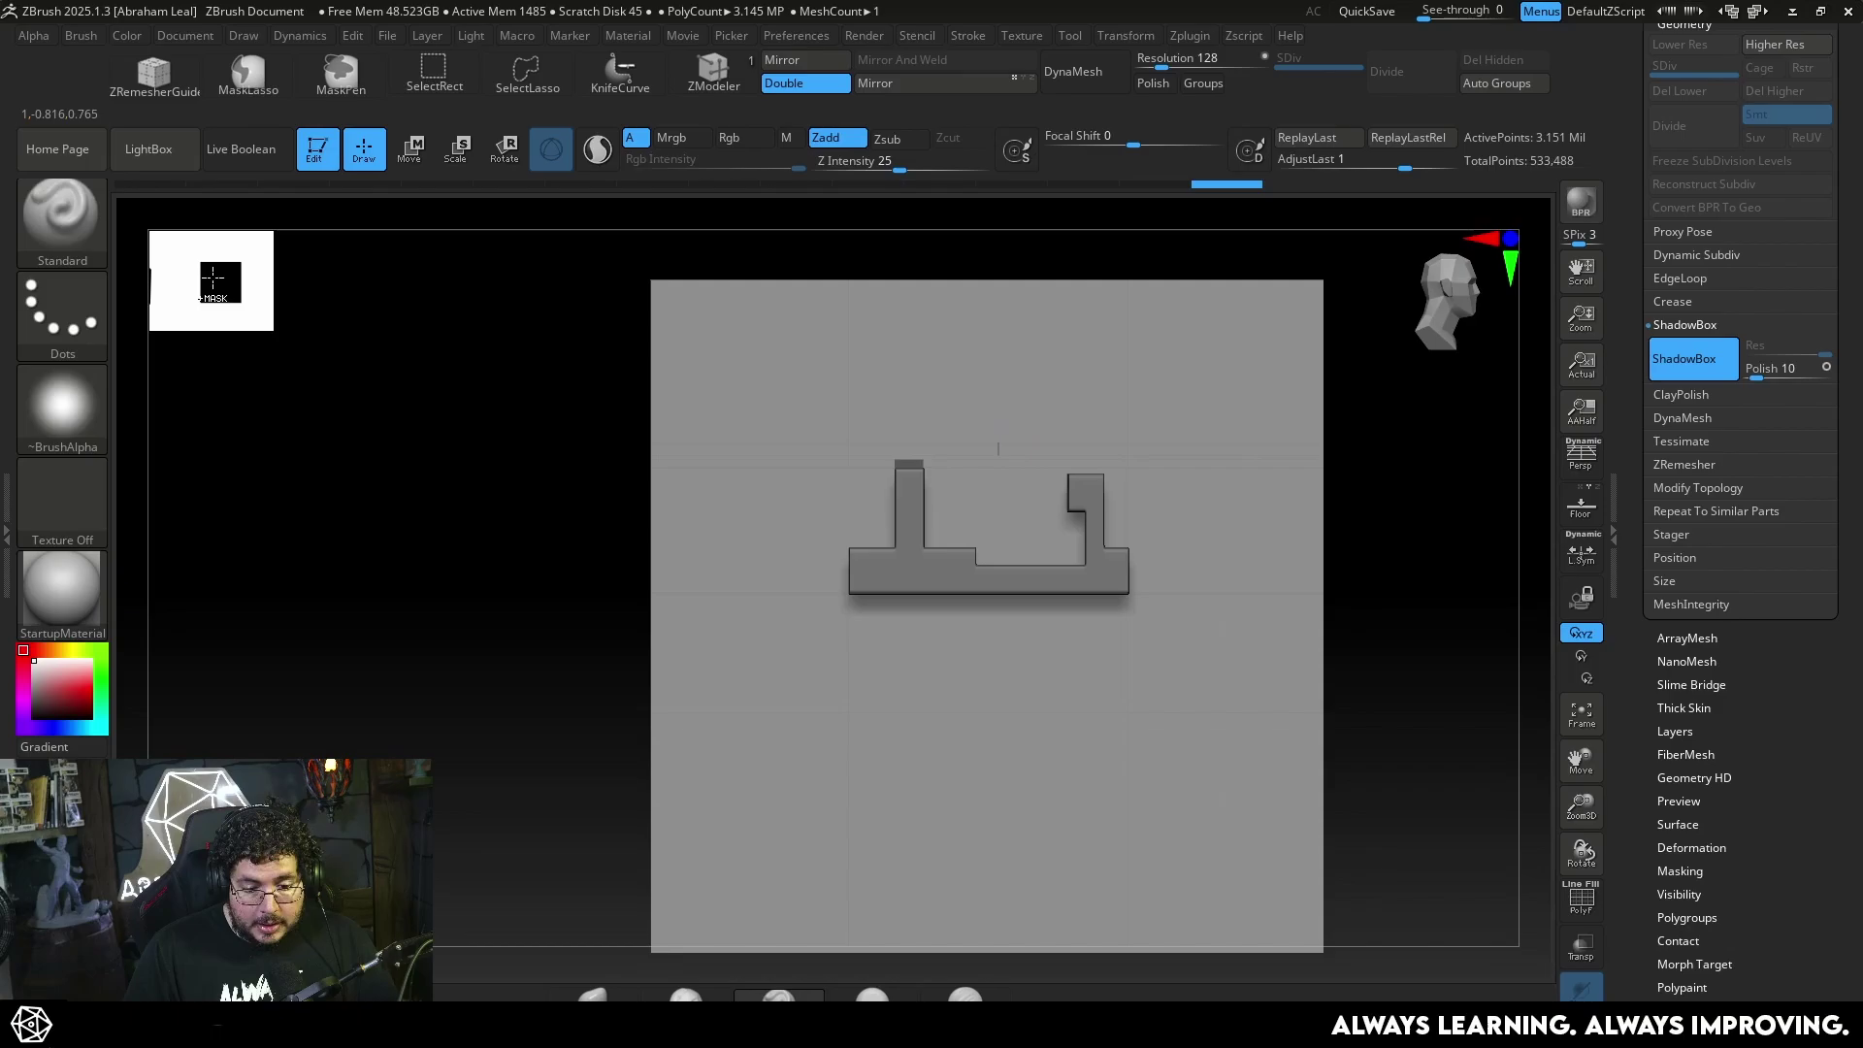
Use MaskCircle to add a circle between the posts on the side plane and subtract an ellipse from the upper front mask
click(97, 233)
click(229, 335)
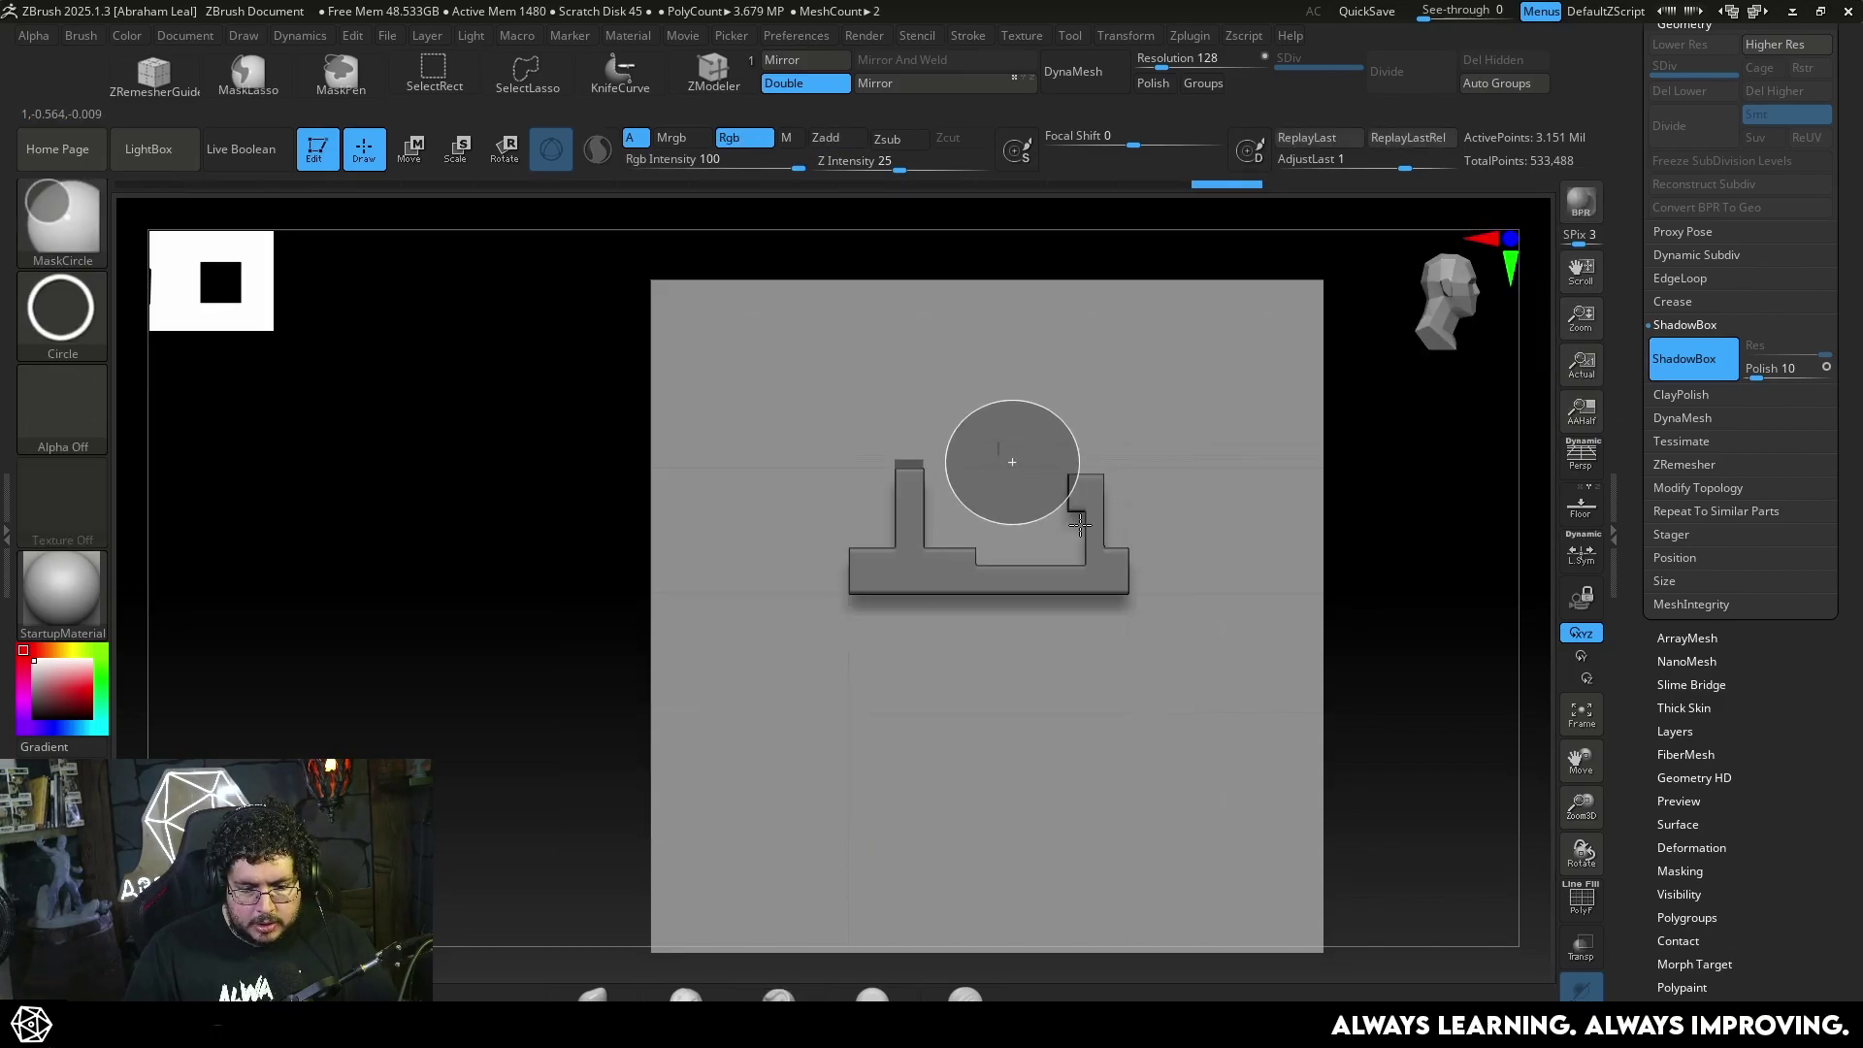
ctrl+drag(1084, 506, 1087, 507)
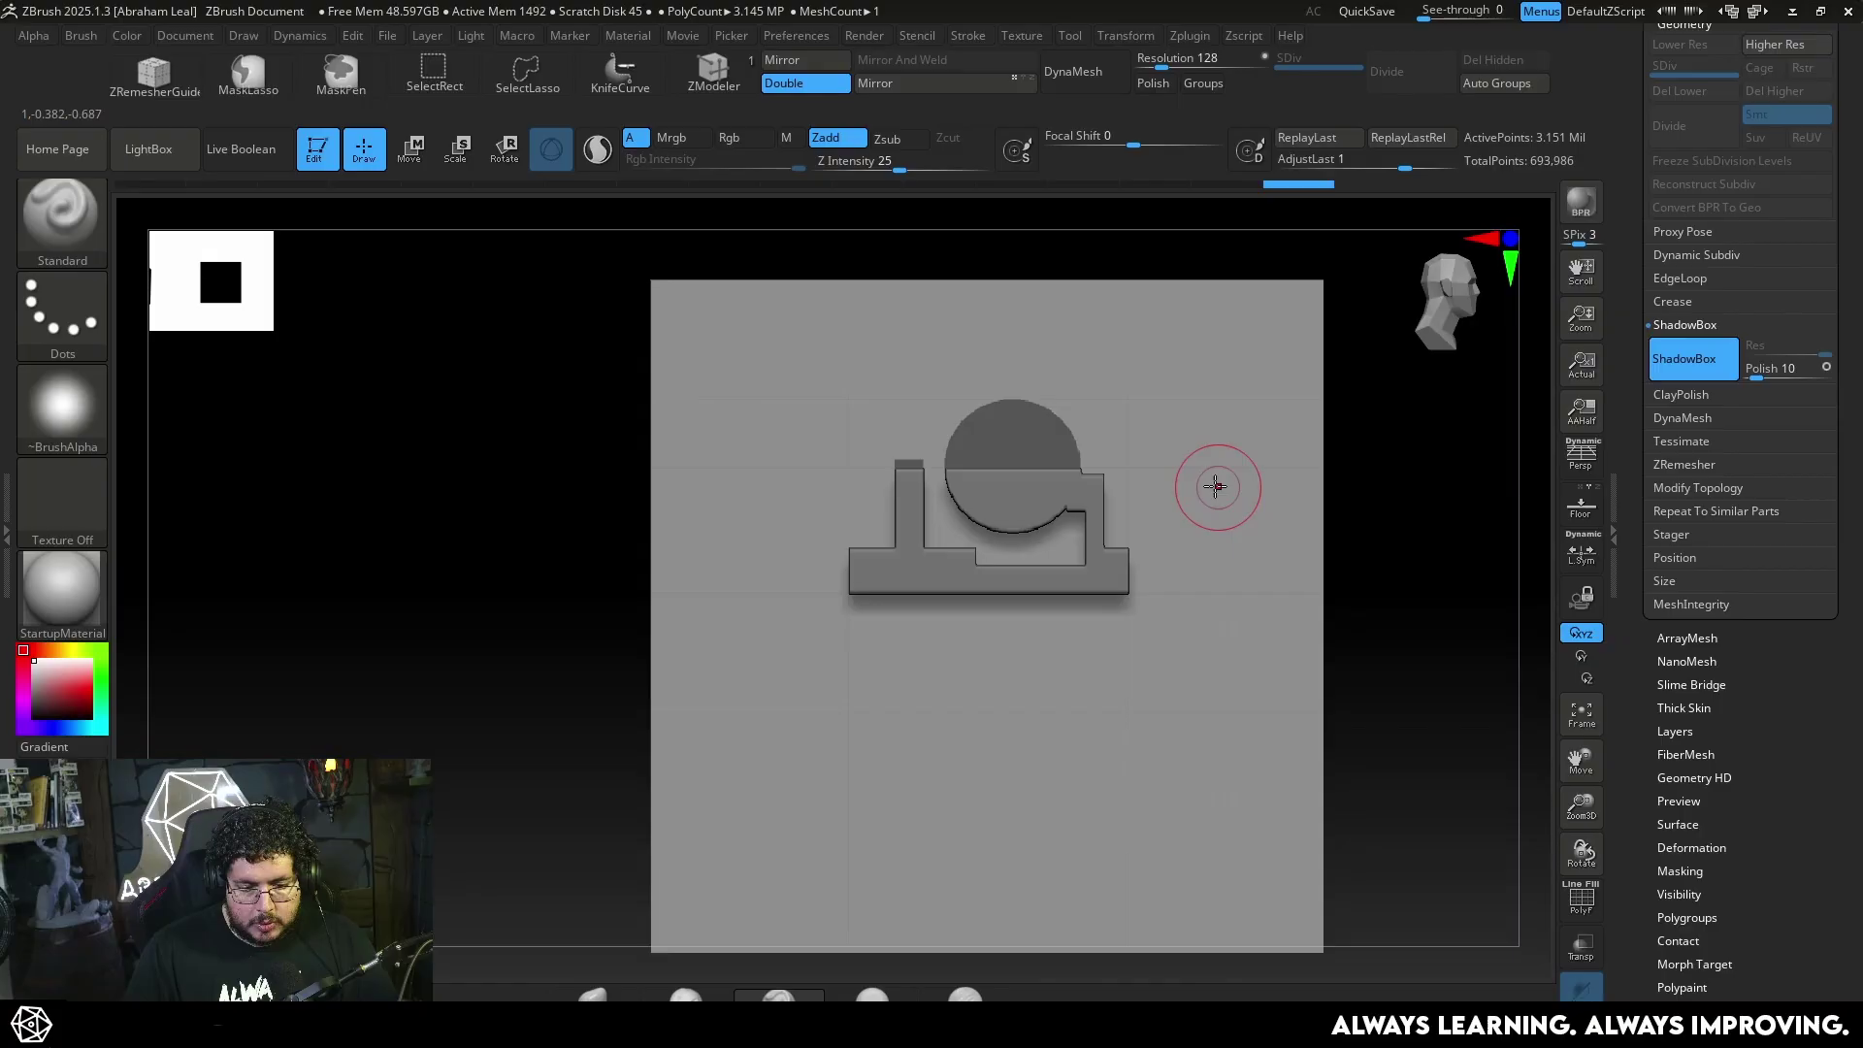
mouse_move(1434, 500)
mouse_down()
mouse_move(1439, 615)
mouse_move(1449, 495)
mouse_up()
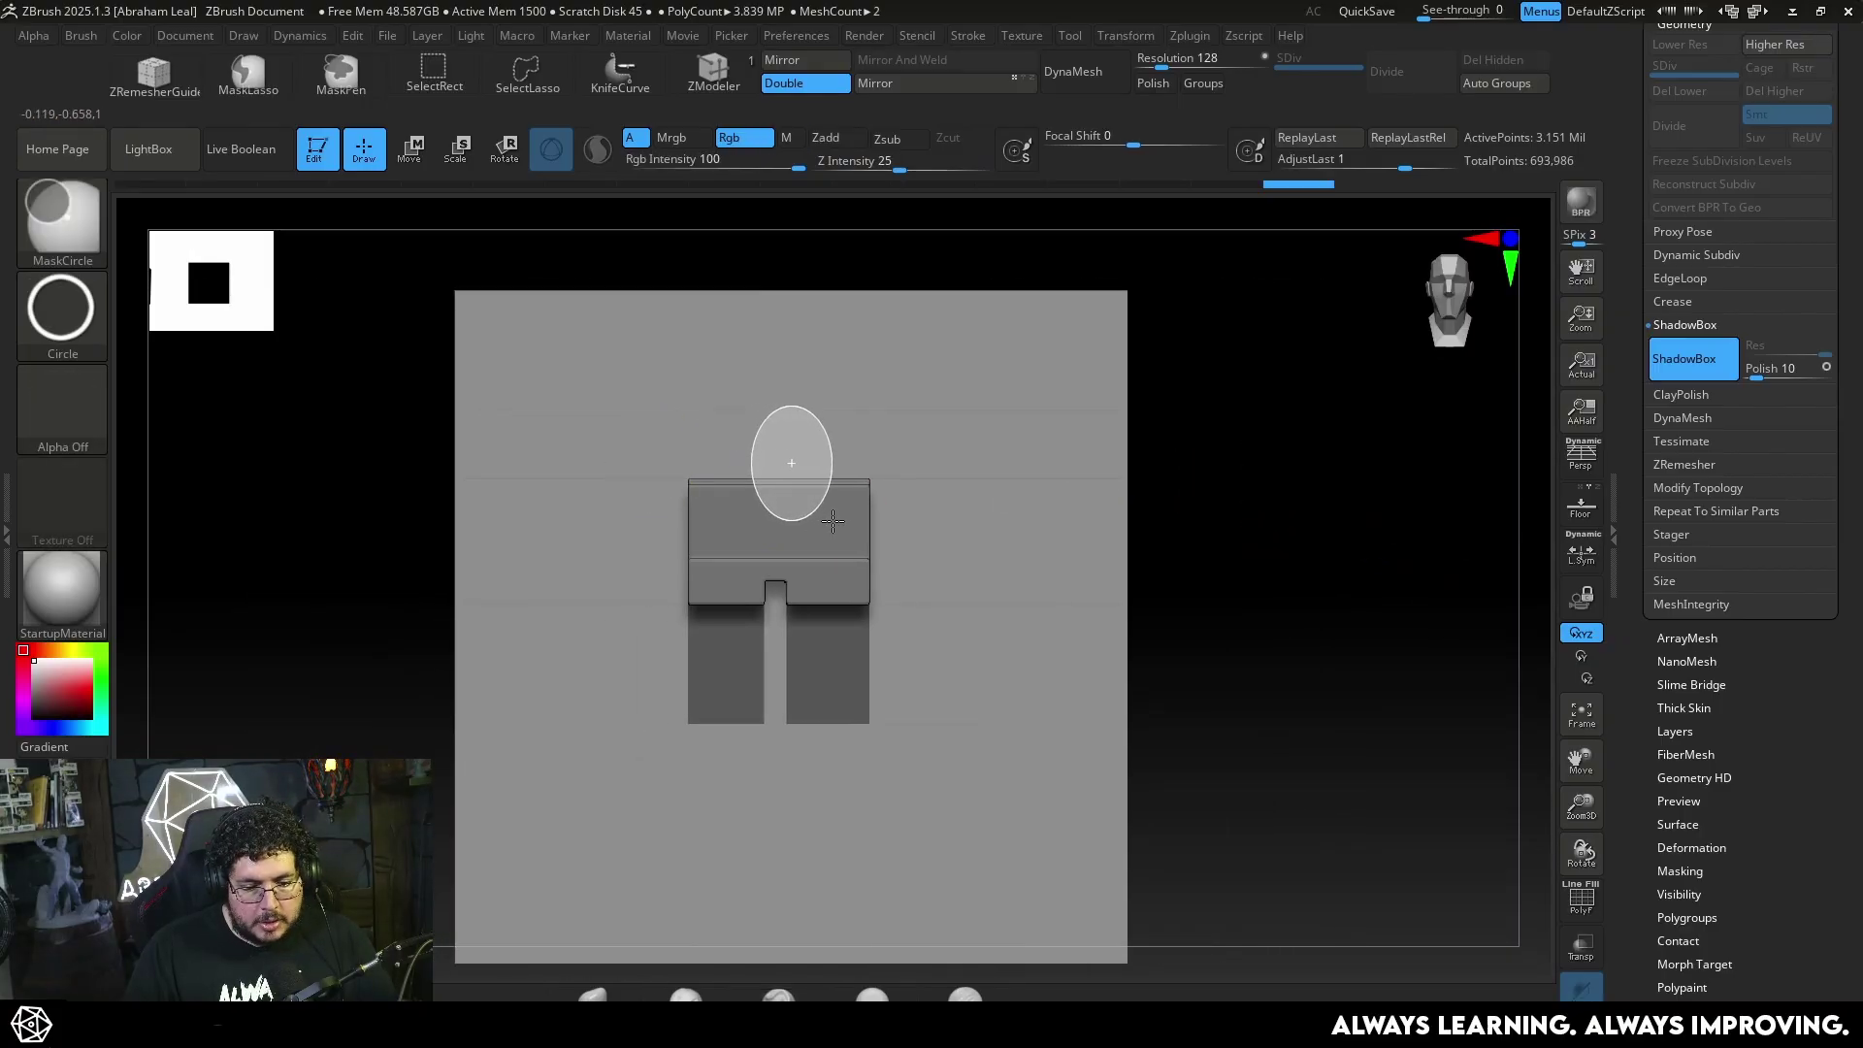
drag(855, 540, 845, 522)
Draw a circular mask over the part on the bottom plane, and turn off ShadowBox to inspect the generated mesh
mouse_move(1330, 491)
mouse_down()
mouse_move(1348, 586)
mouse_move(1505, 666)
mouse_move(1374, 515)
mouse_move(1384, 562)
mouse_move(1384, 533)
mouse_move(1413, 595)
mouse_move(1397, 451)
mouse_move(1377, 466)
mouse_up()
mouse_move(1377, 543)
mouse_down()
mouse_move(1293, 562)
mouse_move(1249, 447)
mouse_move(1258, 658)
mouse_up()
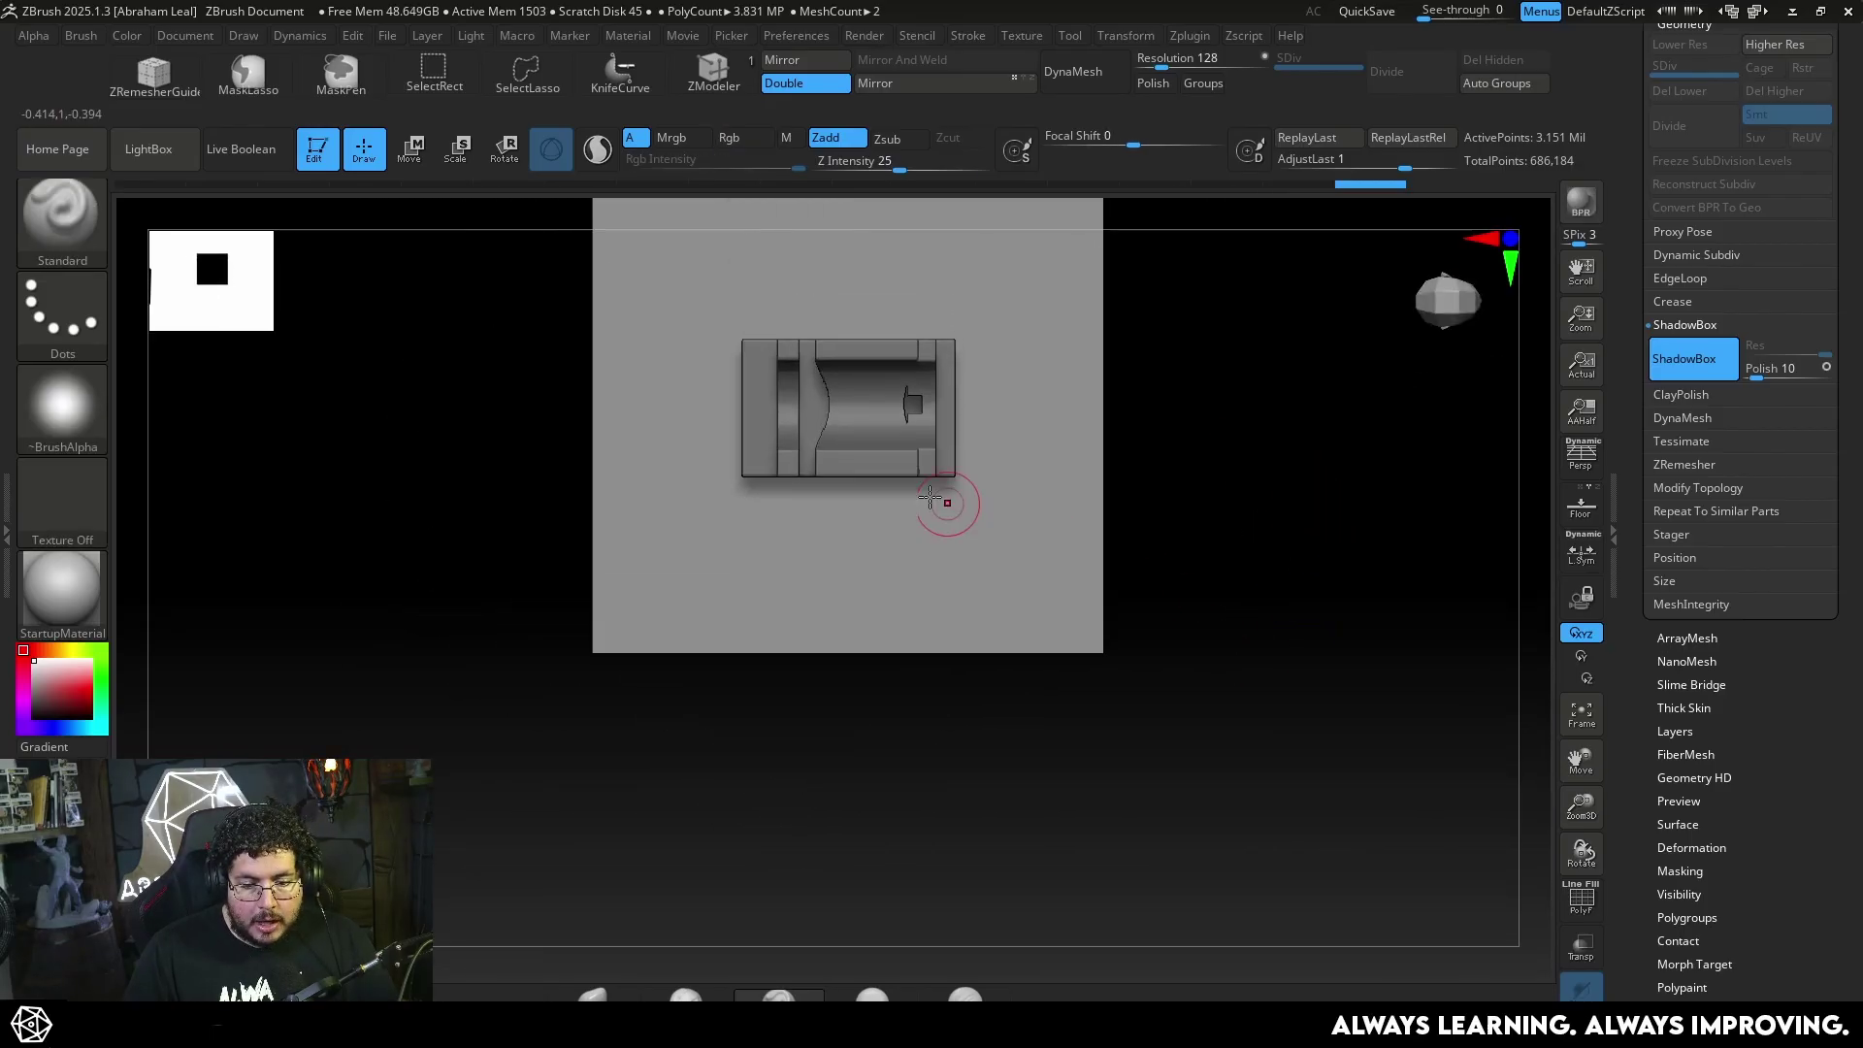
key(ctrl)
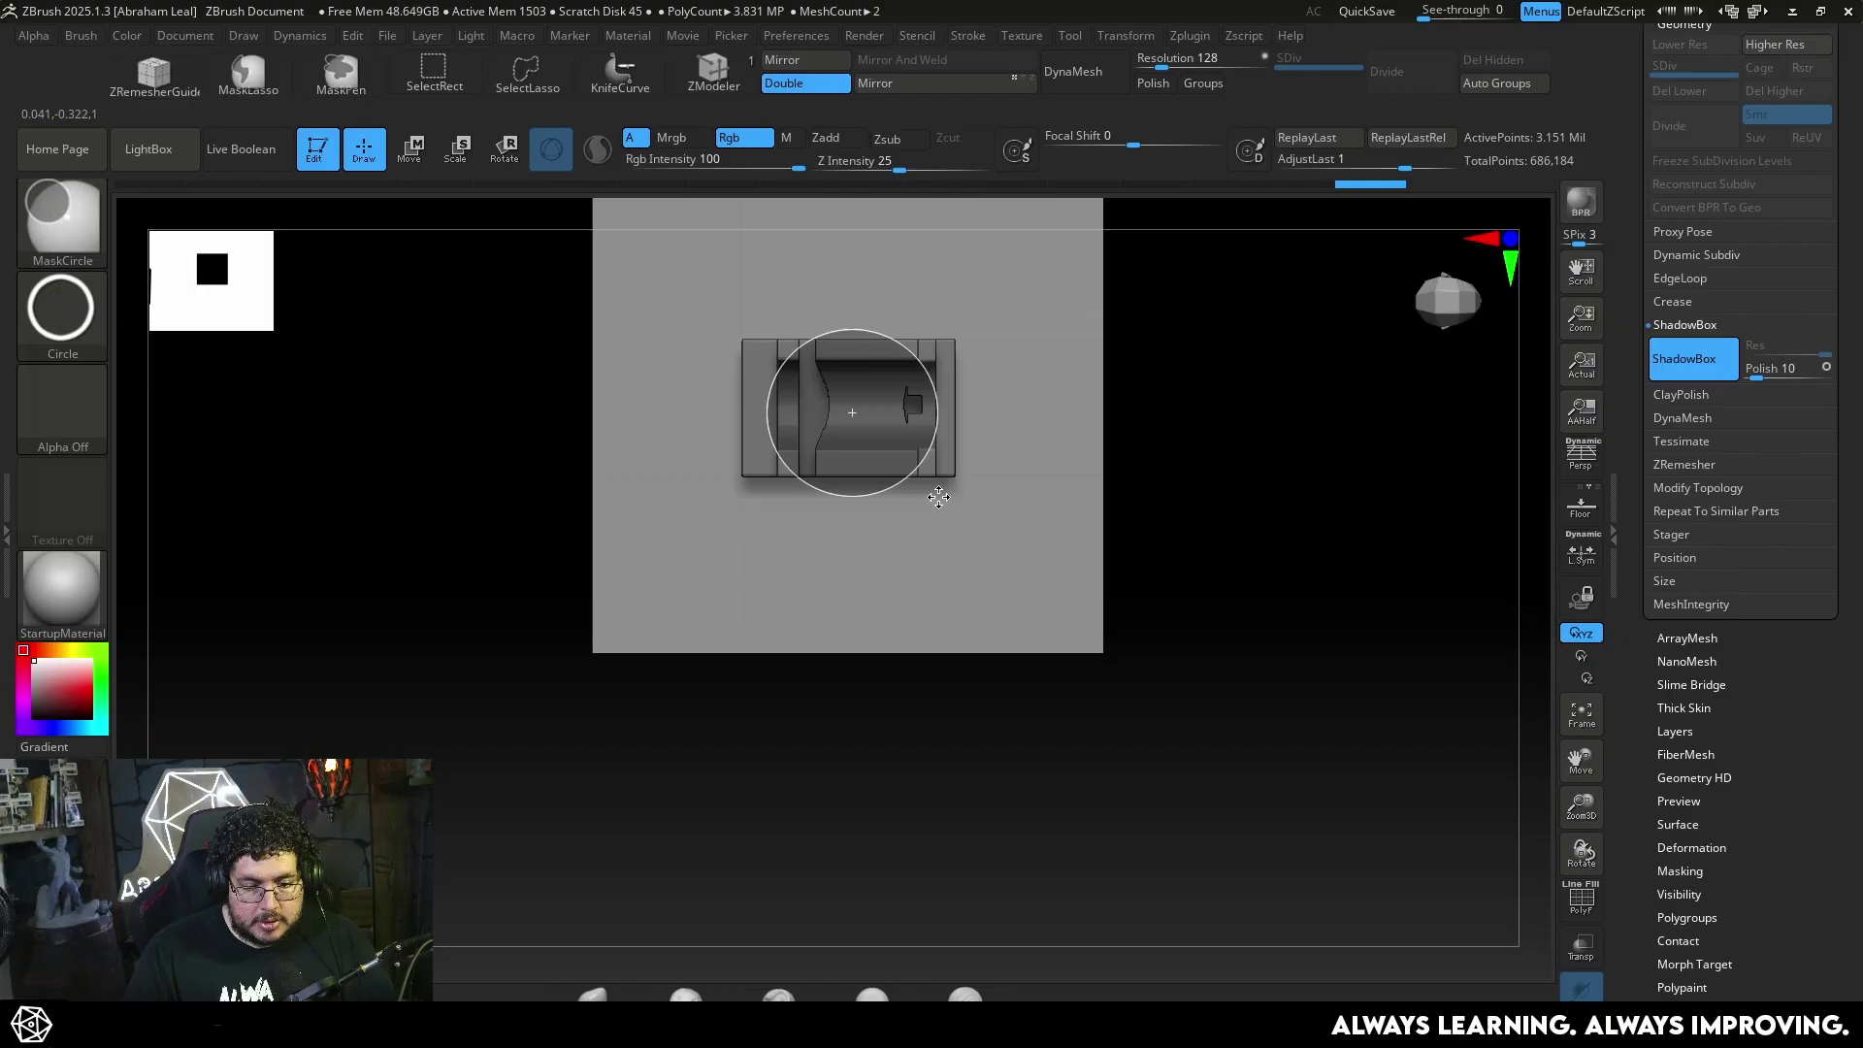
mouse_move(1231, 518)
mouse_down()
mouse_move(1269, 582)
mouse_move(1268, 349)
mouse_move(1460, 492)
mouse_move(1514, 644)
mouse_move(1530, 446)
mouse_move(1529, 542)
mouse_move(1464, 445)
mouse_move(1339, 527)
mouse_move(1488, 544)
mouse_move(1496, 505)
mouse_move(1435, 449)
mouse_move(1410, 516)
mouse_move(1361, 525)
mouse_up()
click(1708, 358)
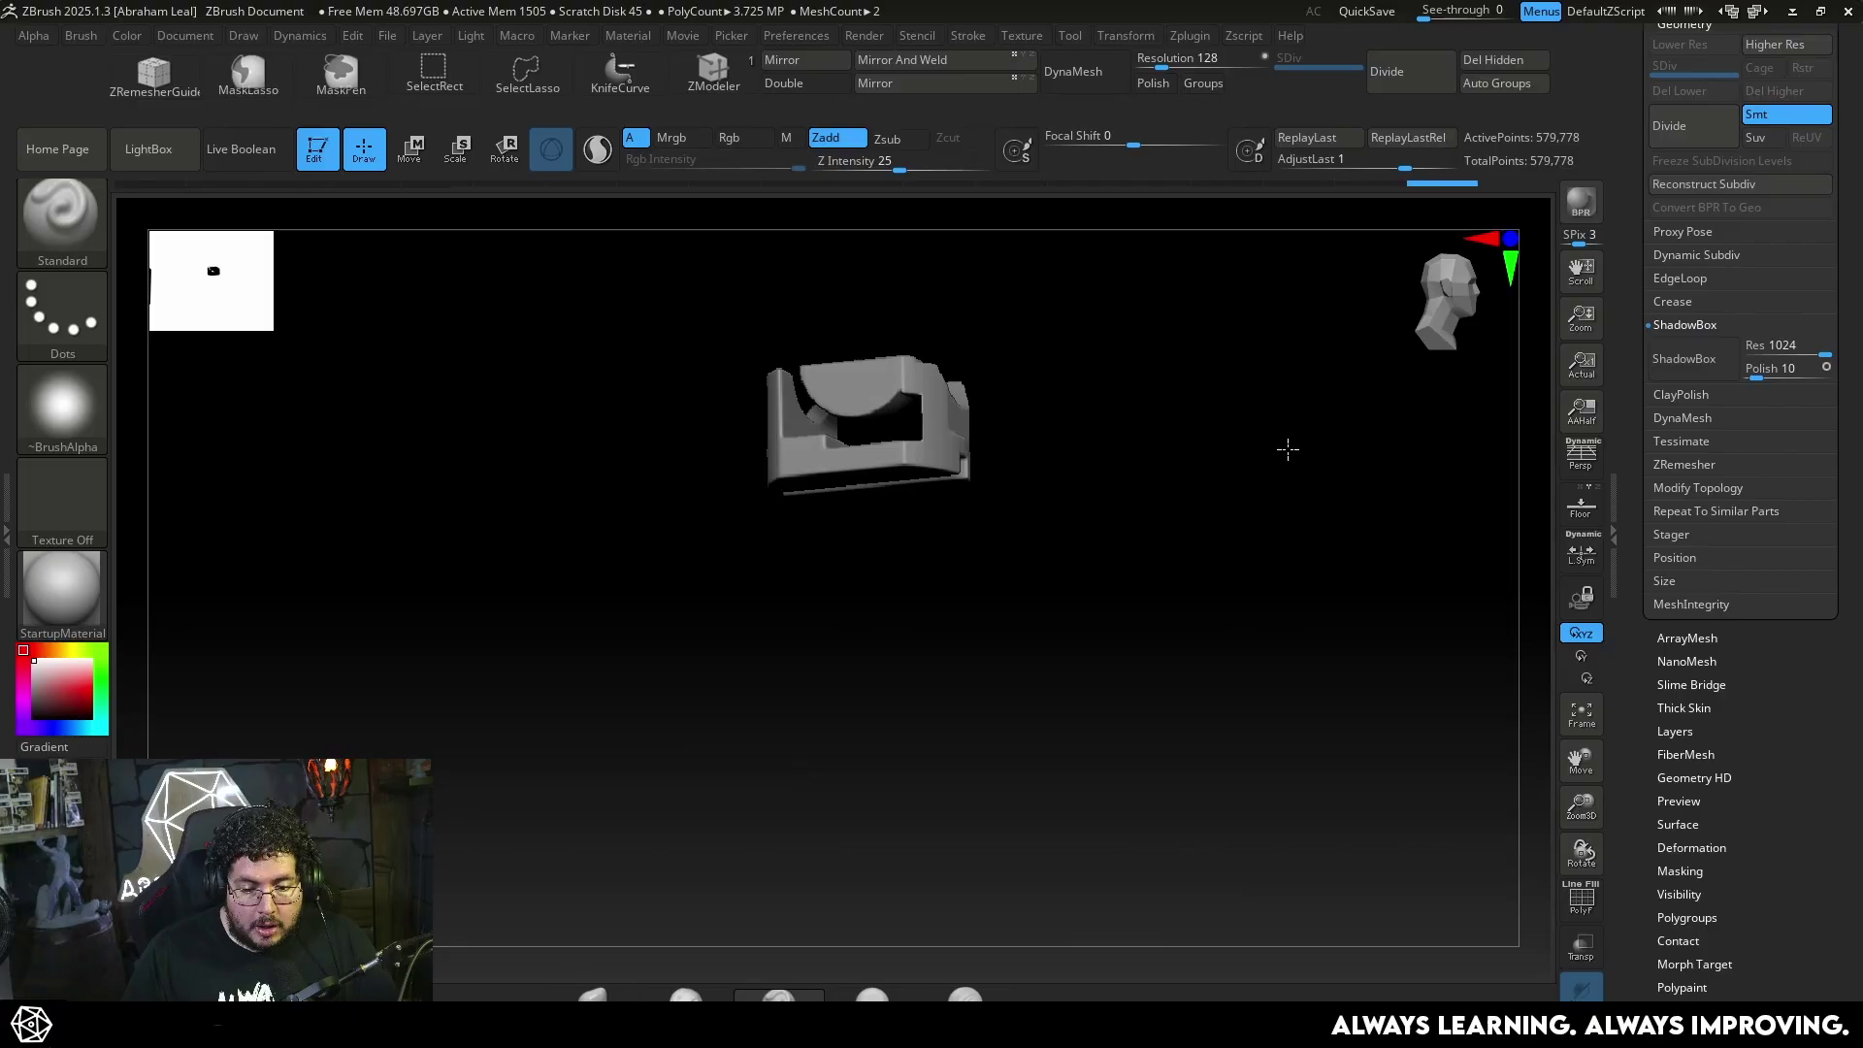
drag(1285, 445, 742, 611)
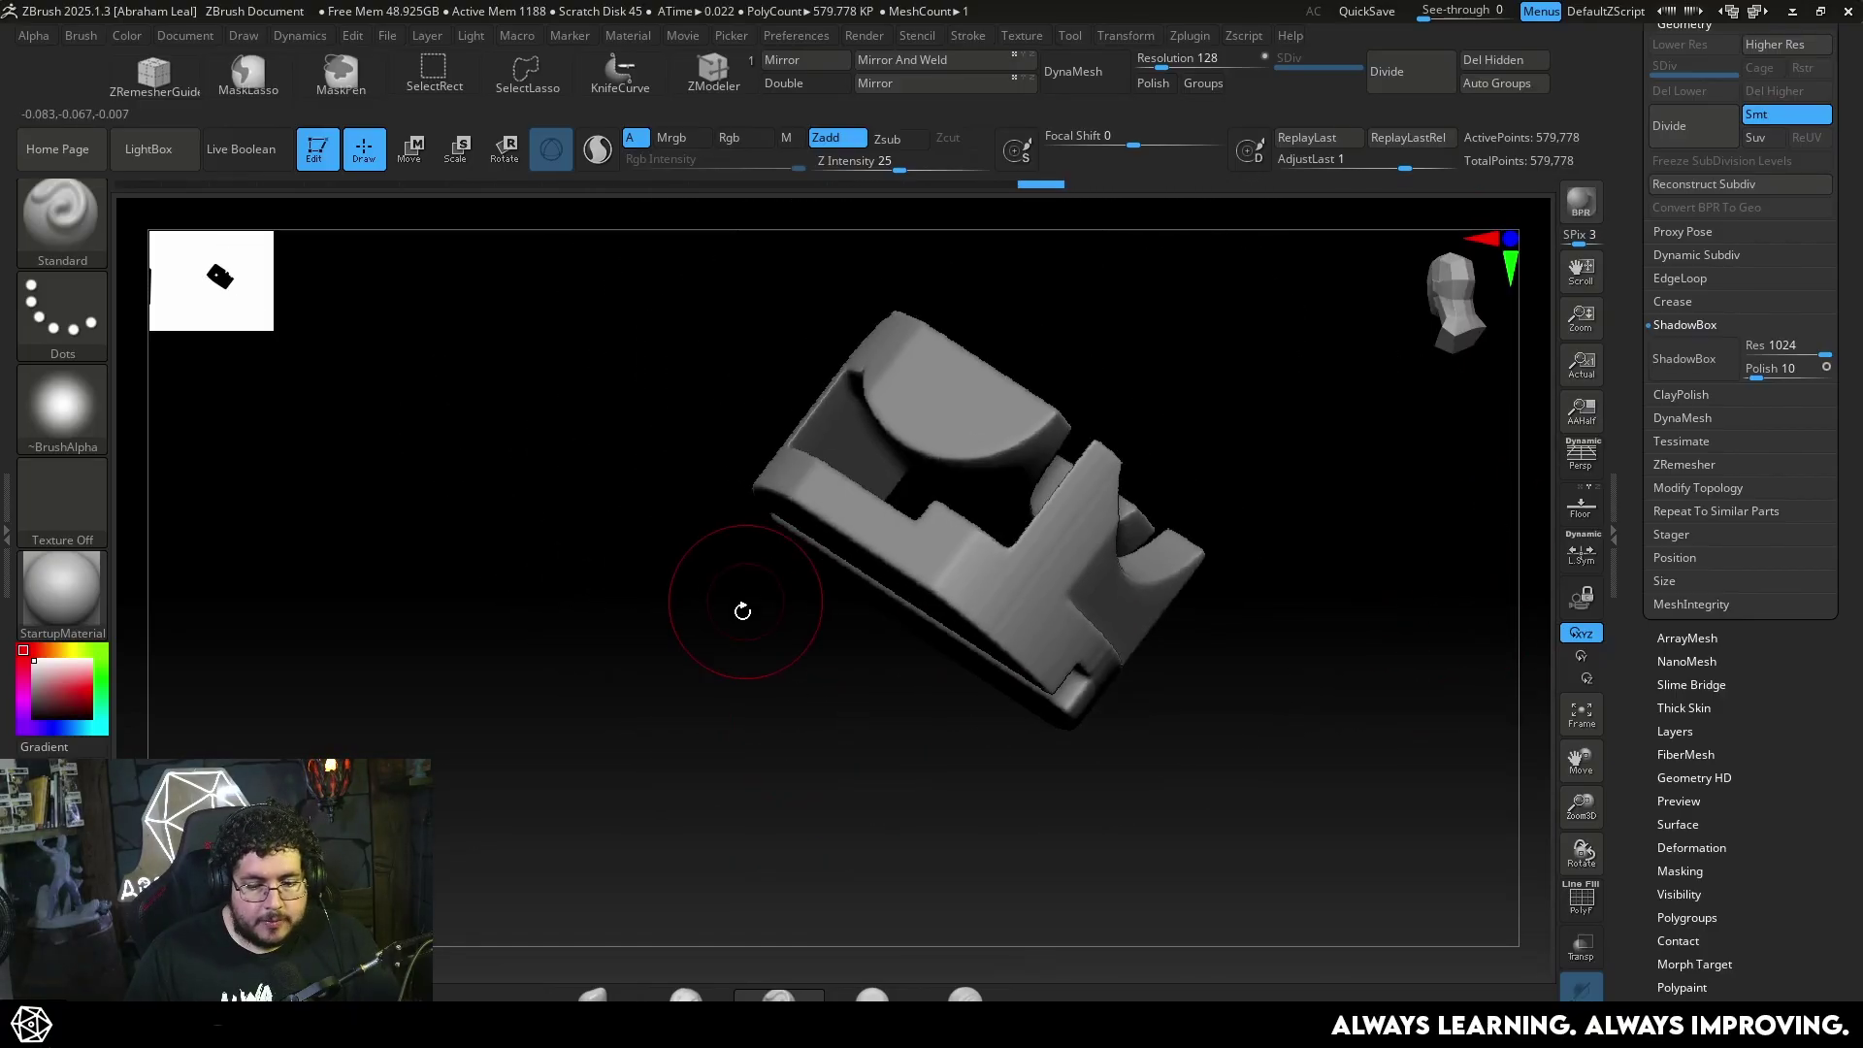
drag(1149, 553, 1335, 501)
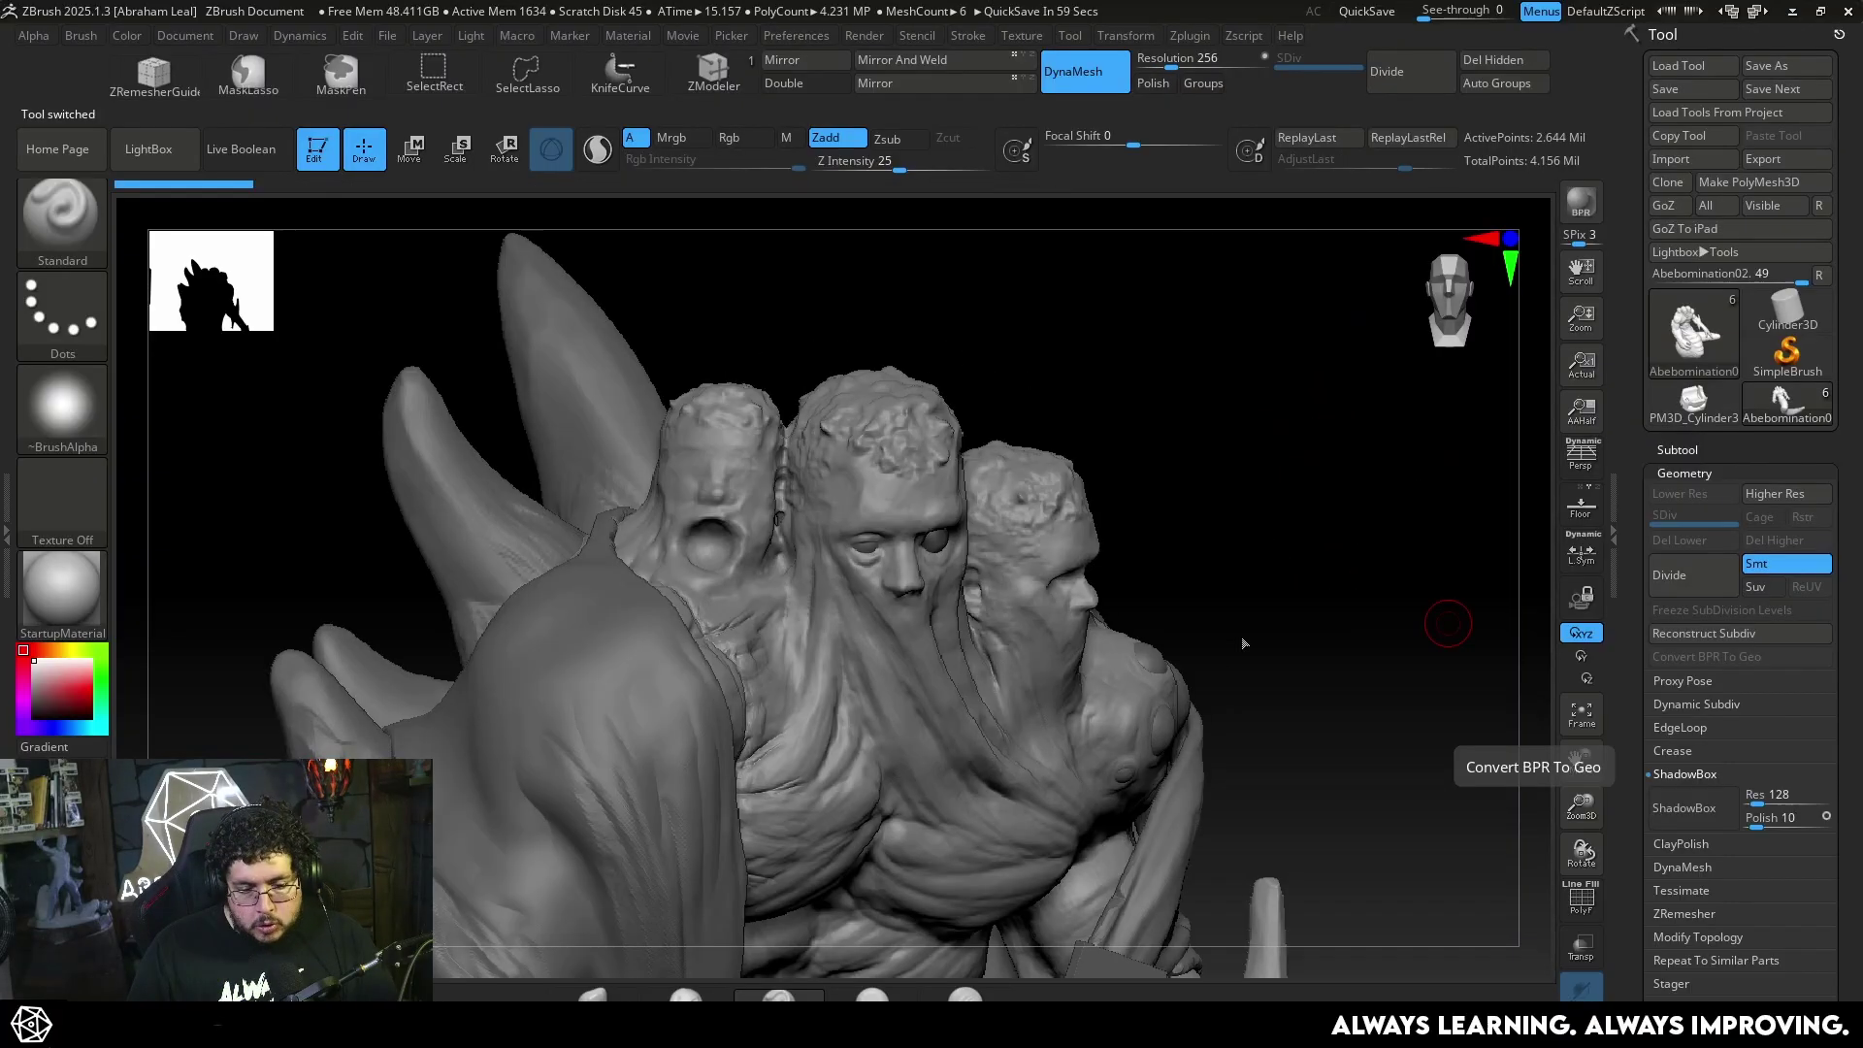
Turn on Sculptris Pro for the multi-headed creature and display the polyframe over its branching arm
drag(1444, 624, 1321, 533)
mouse_move(1321, 533)
mouse_down()
mouse_move(1333, 551)
mouse_move(1218, 521)
mouse_move(1106, 391)
mouse_move(1335, 512)
mouse_move(1199, 330)
mouse_move(1326, 620)
mouse_move(1206, 557)
mouse_move(1260, 715)
mouse_move(1224, 655)
mouse_move(566, 611)
mouse_move(1167, 468)
mouse_move(1114, 562)
mouse_move(1103, 487)
mouse_move(1052, 559)
mouse_up()
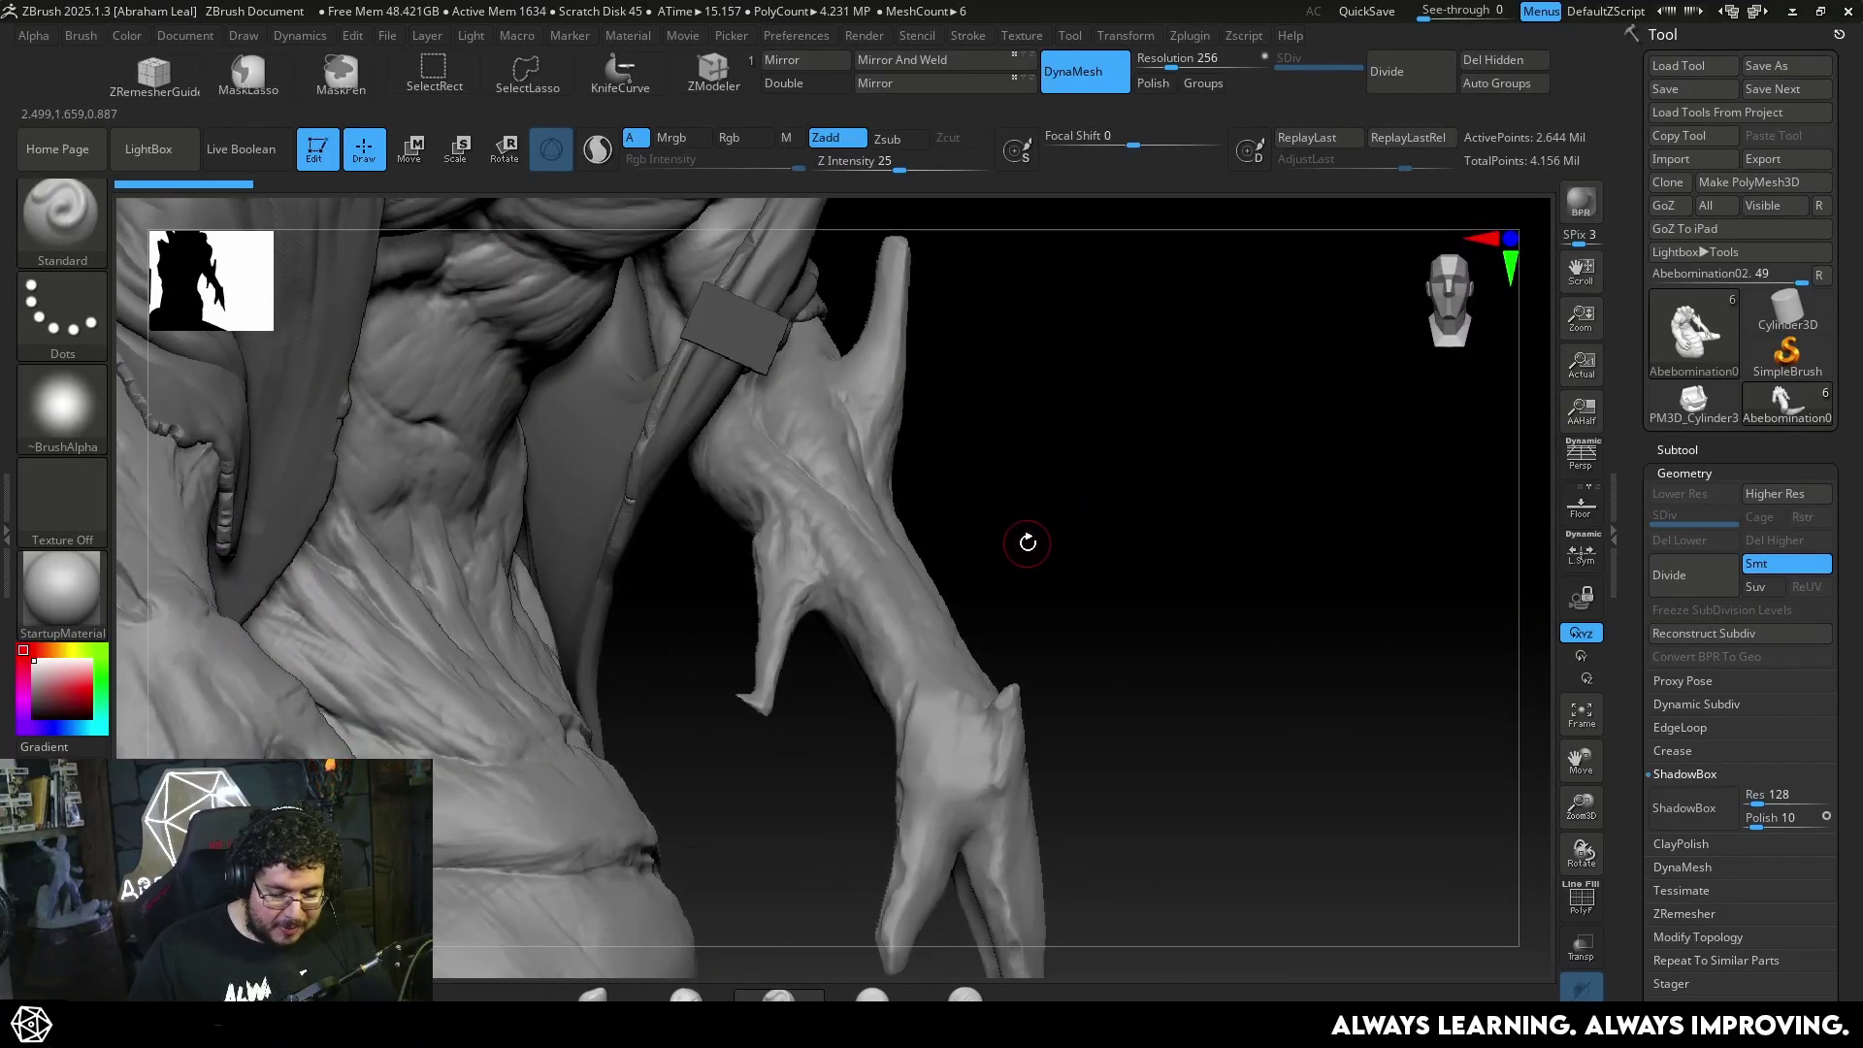
key(b)
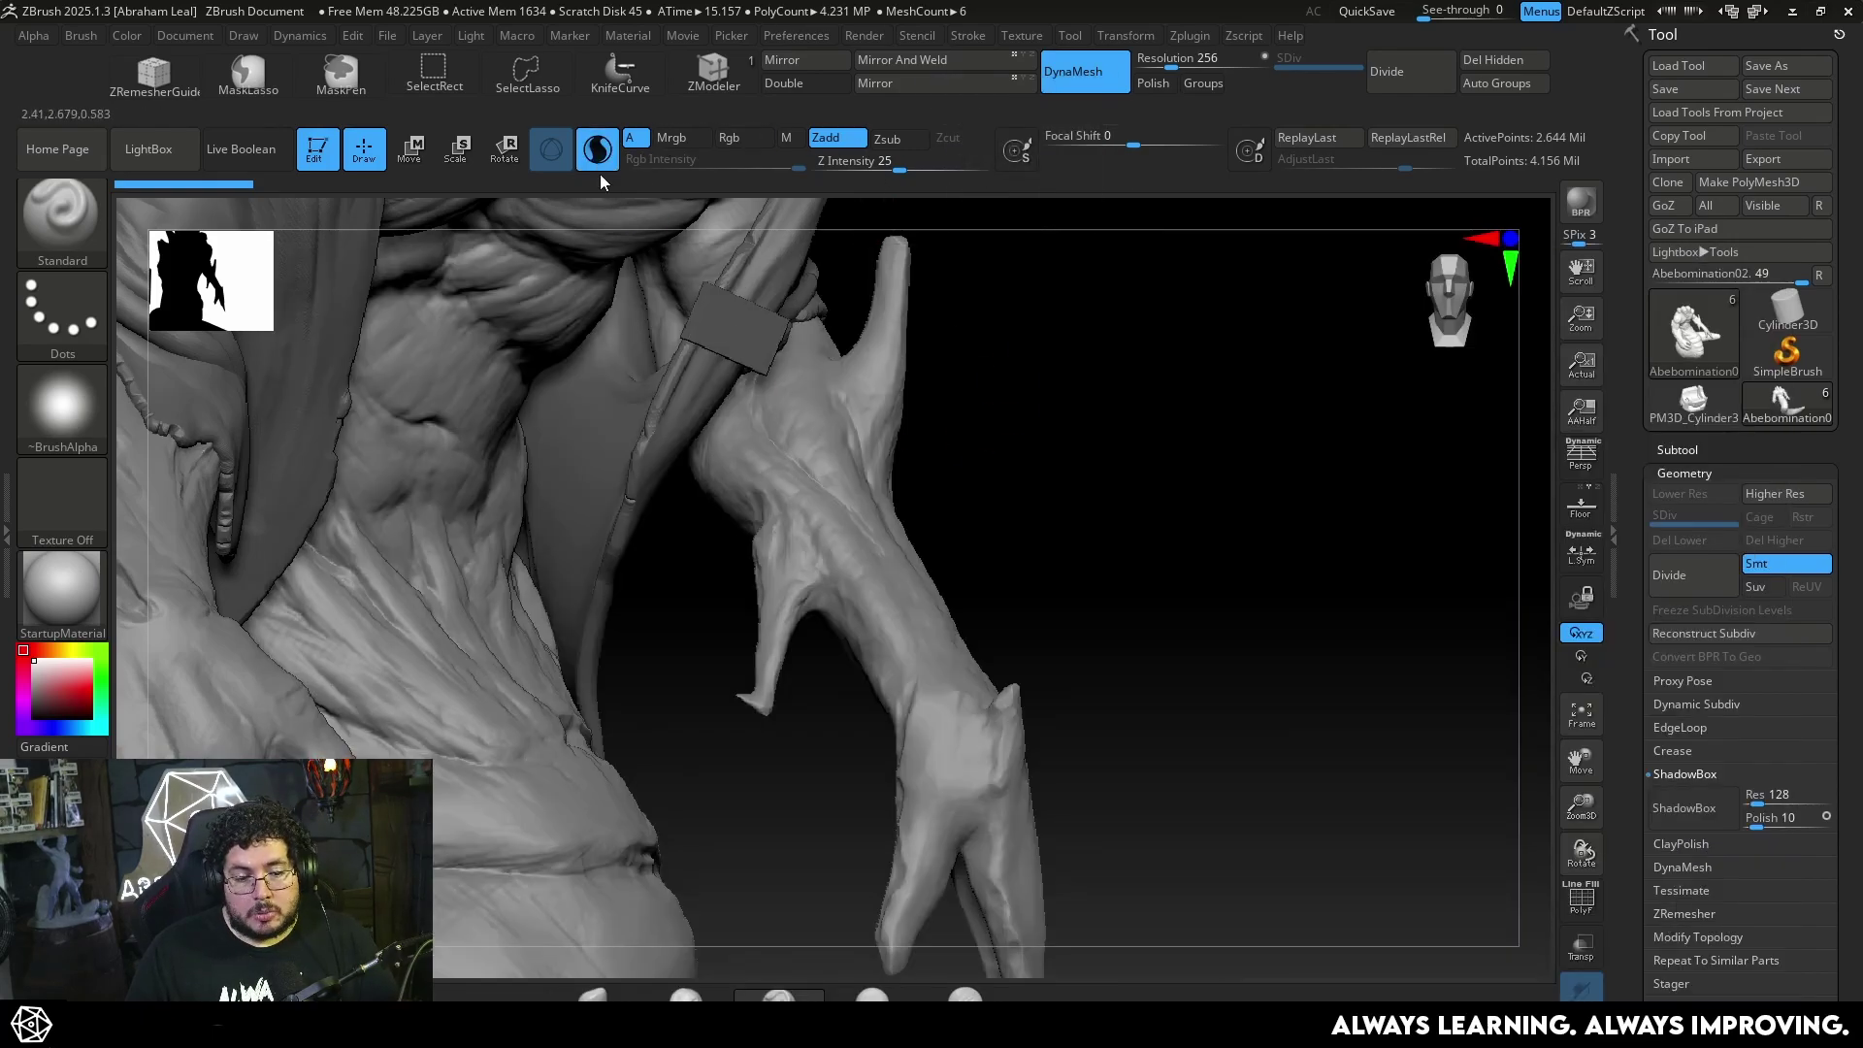
click(599, 151)
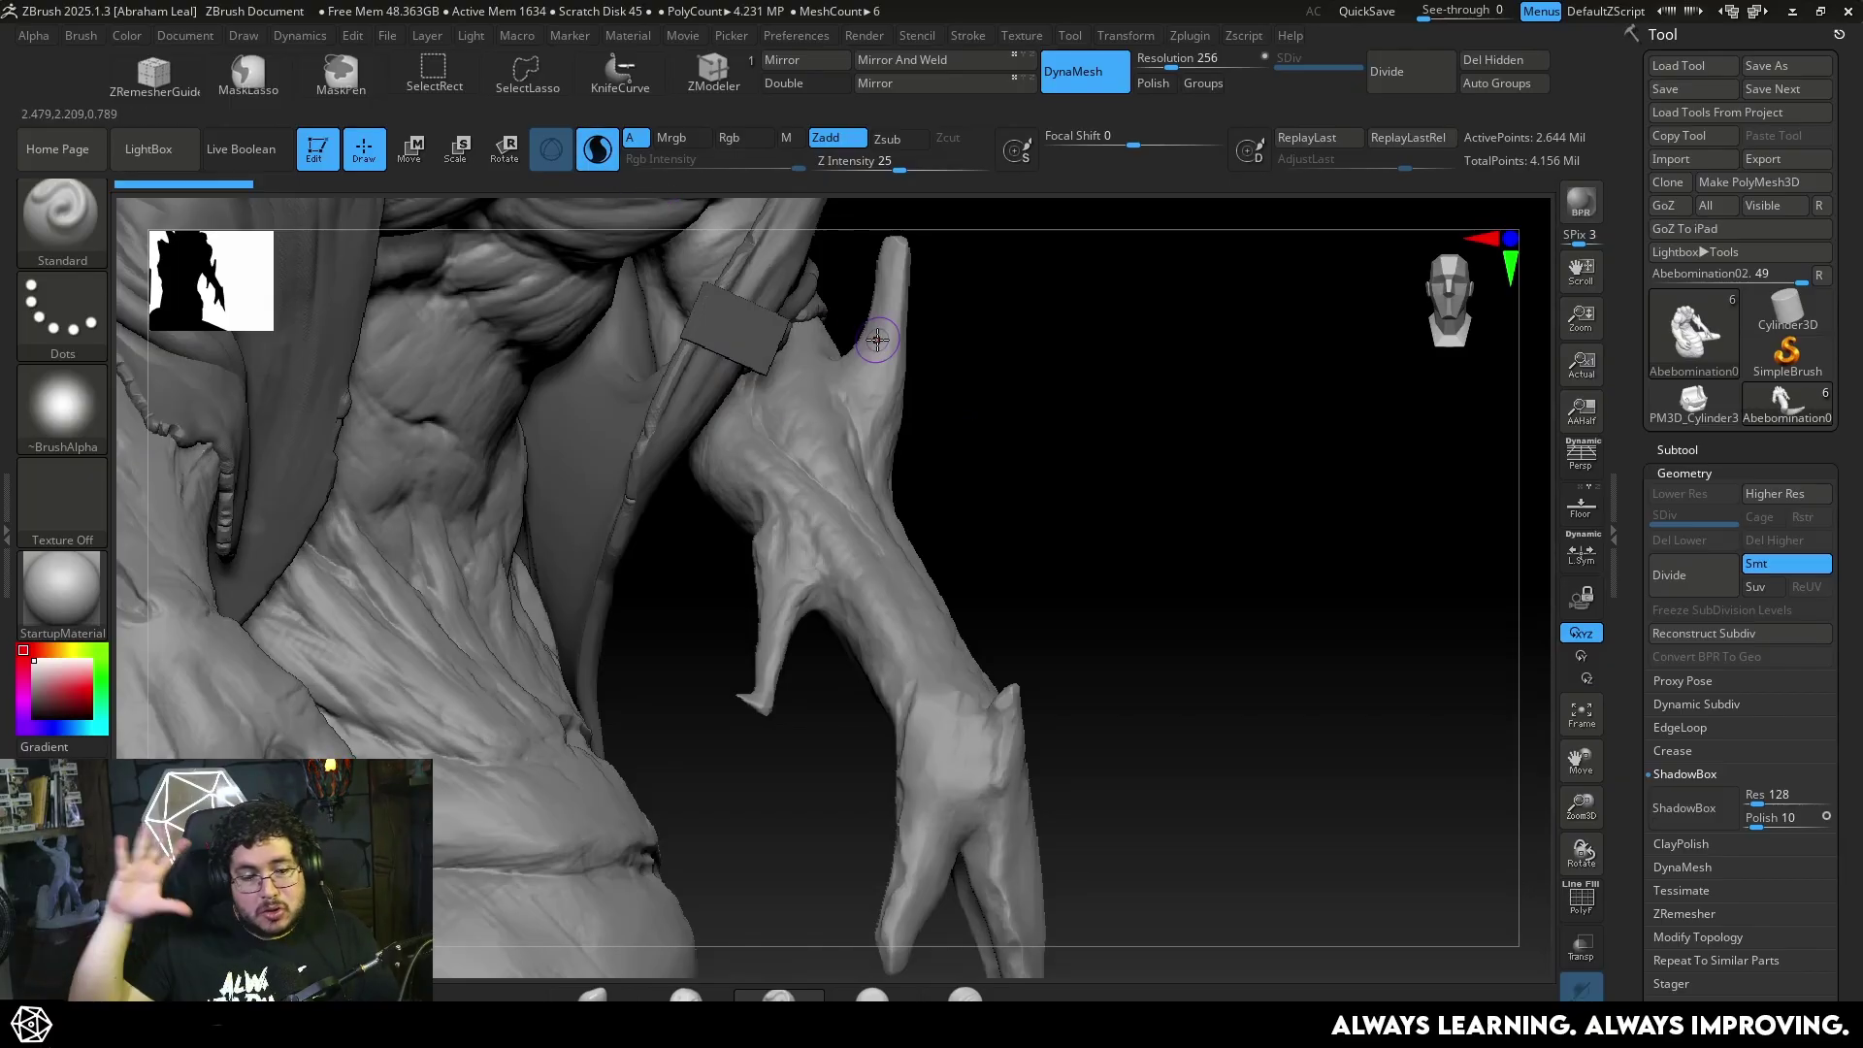
alt+drag(1066, 540, 1446, 834)
alt+drag(1333, 757, 1067, 299)
click(1579, 898)
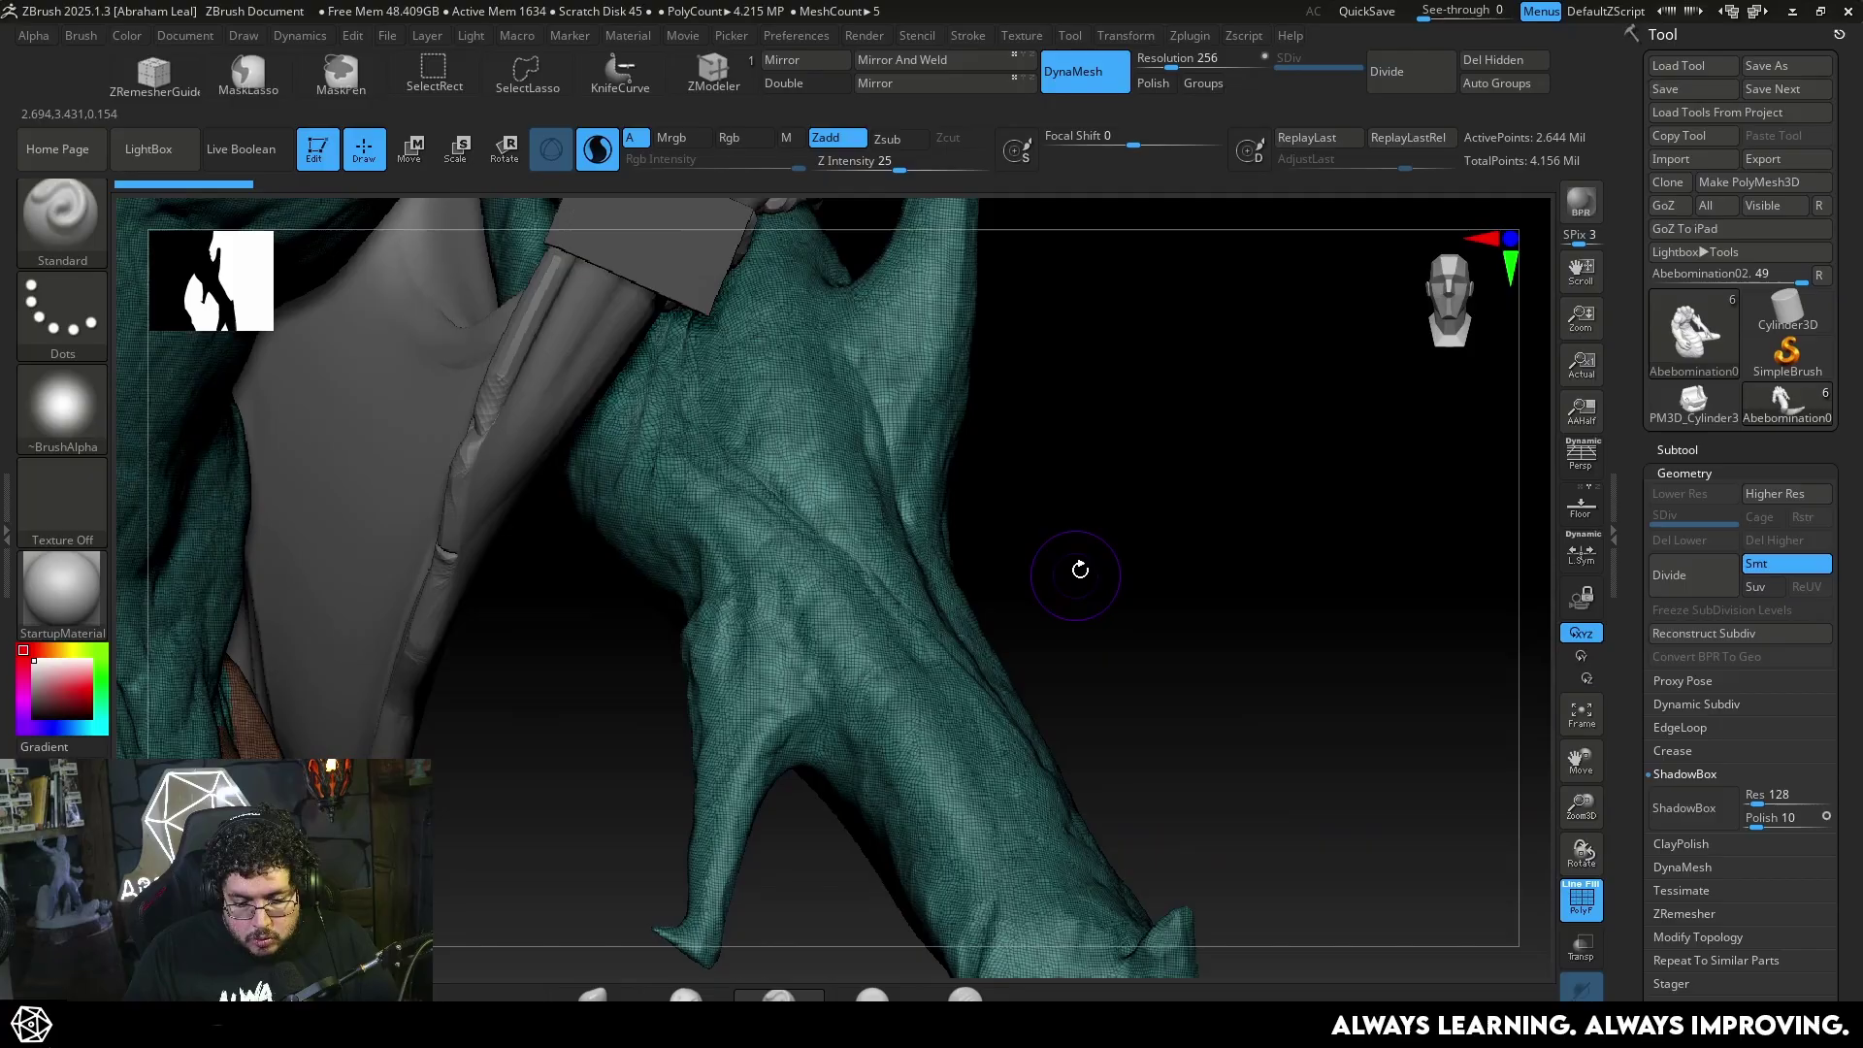
Try pulling a bulge out of the creature's arm with the Move brush, and undo it
key(b)
key(m)
key(v)
key(space)
drag(1074, 550, 1104, 551)
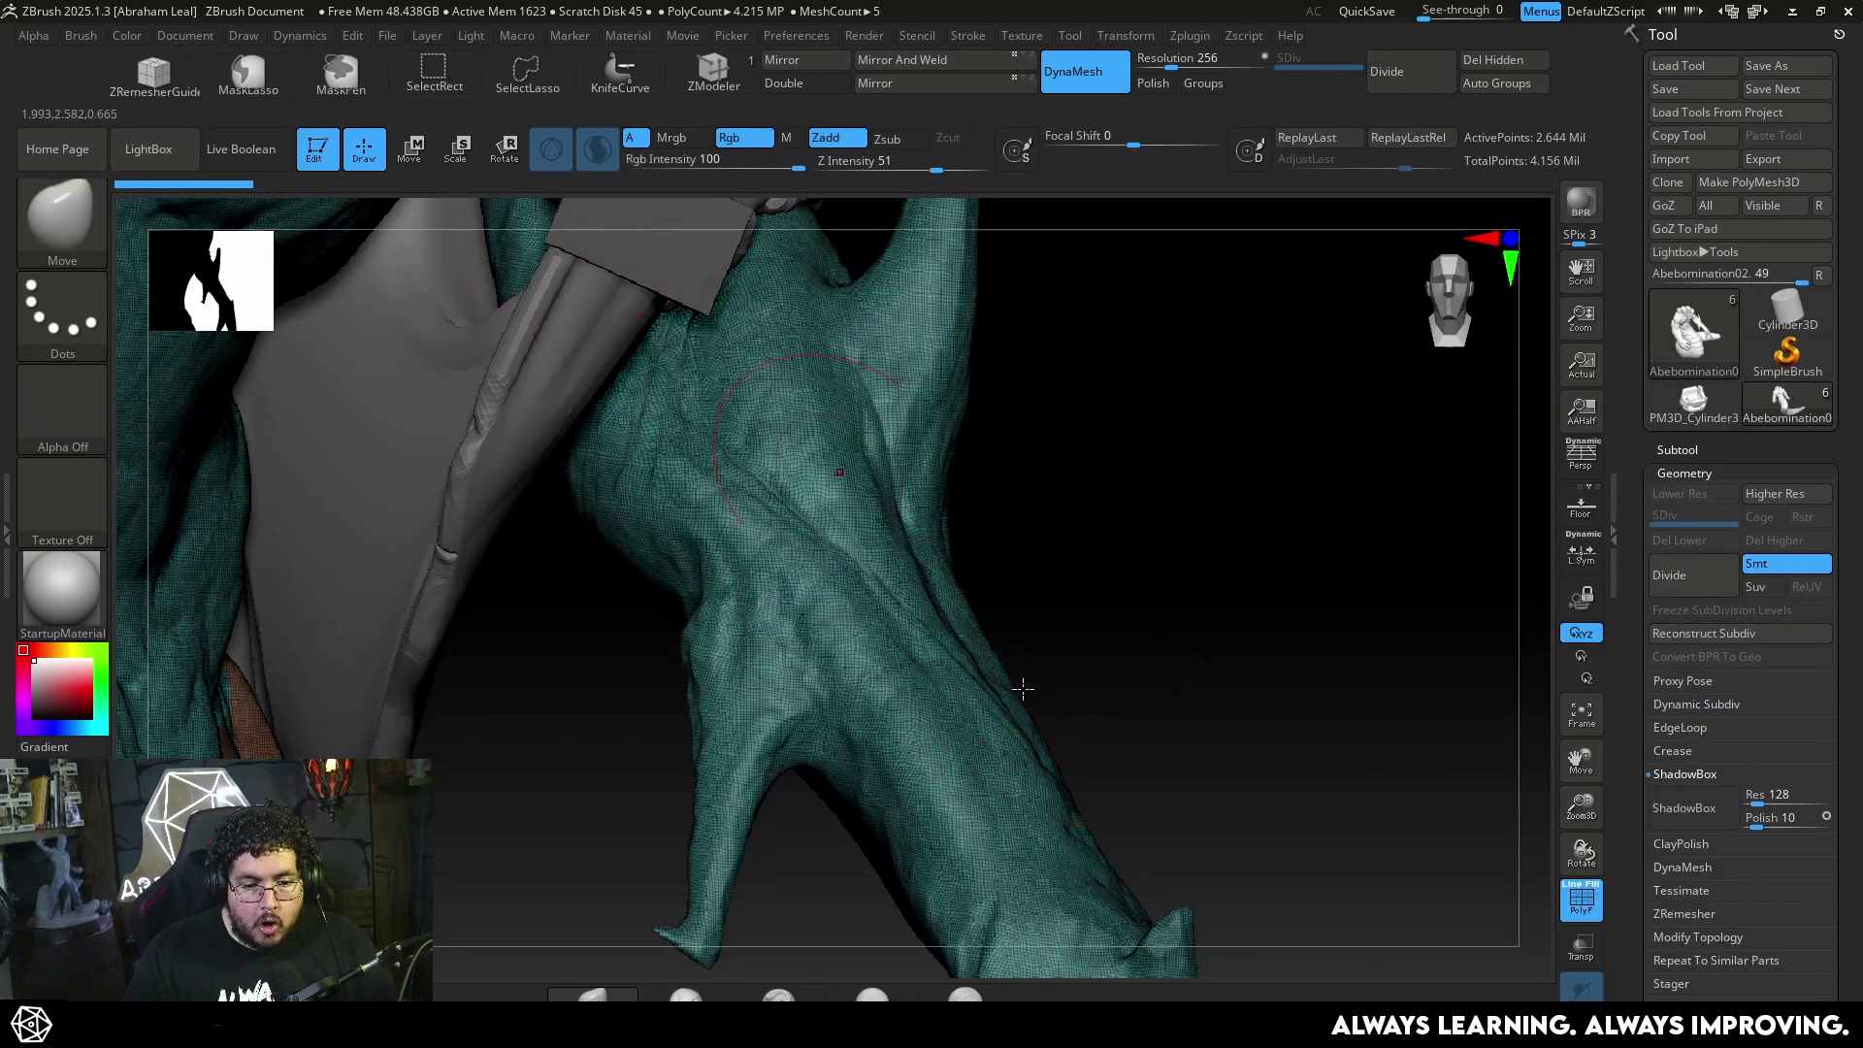
drag(1025, 752, 1144, 632)
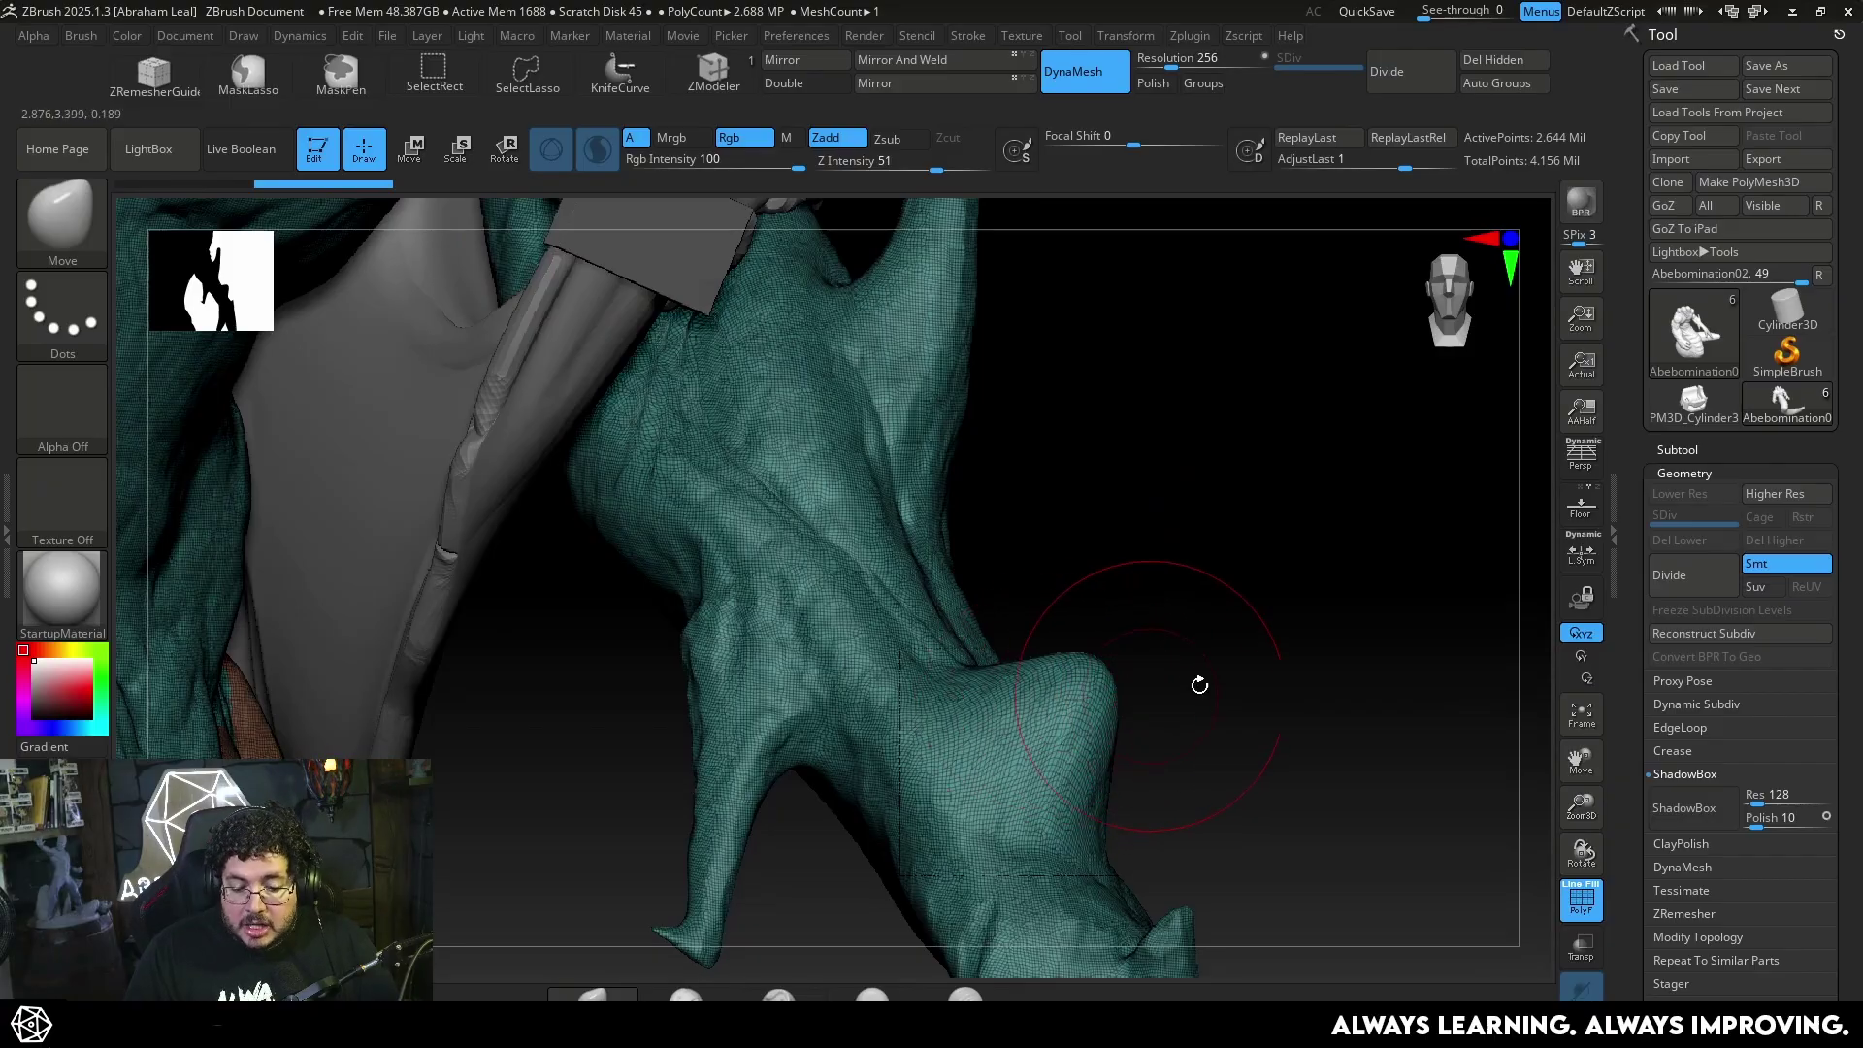
mouse_move(1200, 685)
alt+mouse_down()
mouse_move(1339, 778)
mouse_move(1297, 654)
alt+mouse_up()
key(ctrl+z)
Pull a tapered spike out of the outer side of the creature's arm with the SnakeHook brush and inspect its topology
key(b)
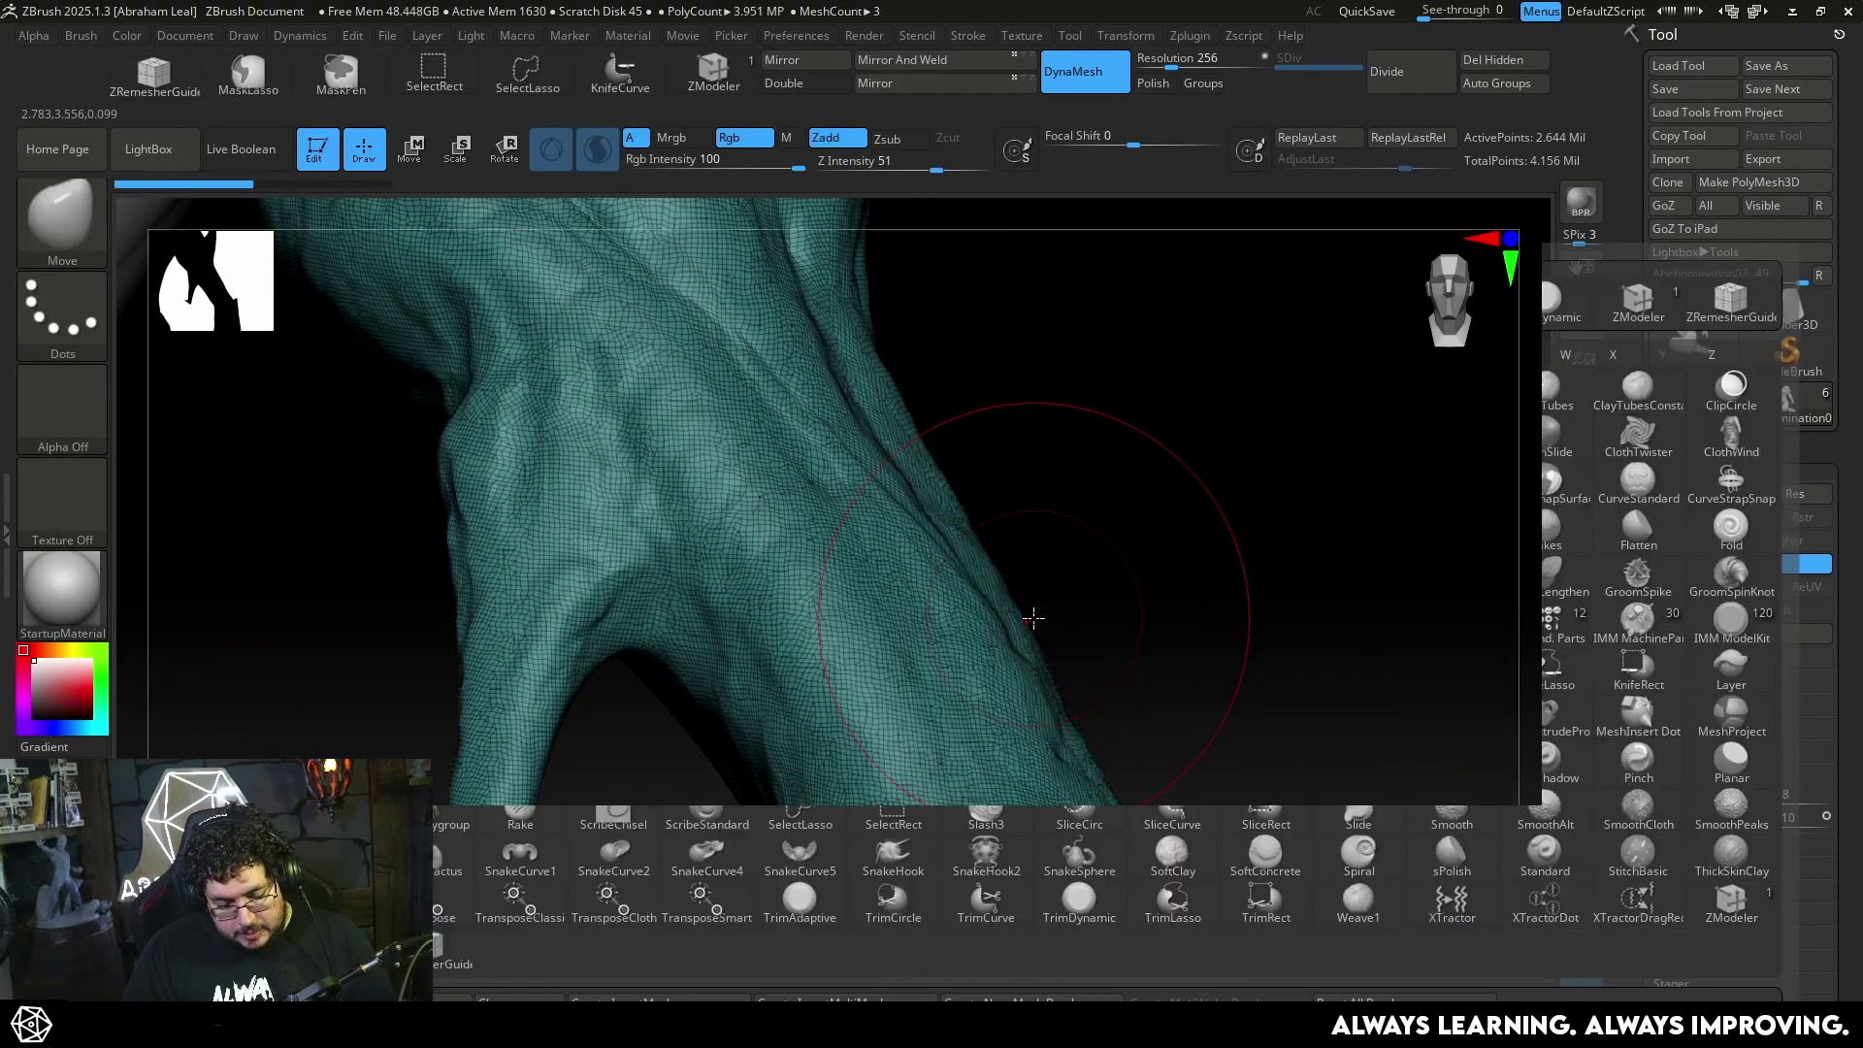
key(s)
key(h)
mouse_move(1034, 682)
mouse_down()
mouse_move(1150, 548)
mouse_move(1208, 316)
mouse_up()
alt+drag(1292, 398, 1282, 595)
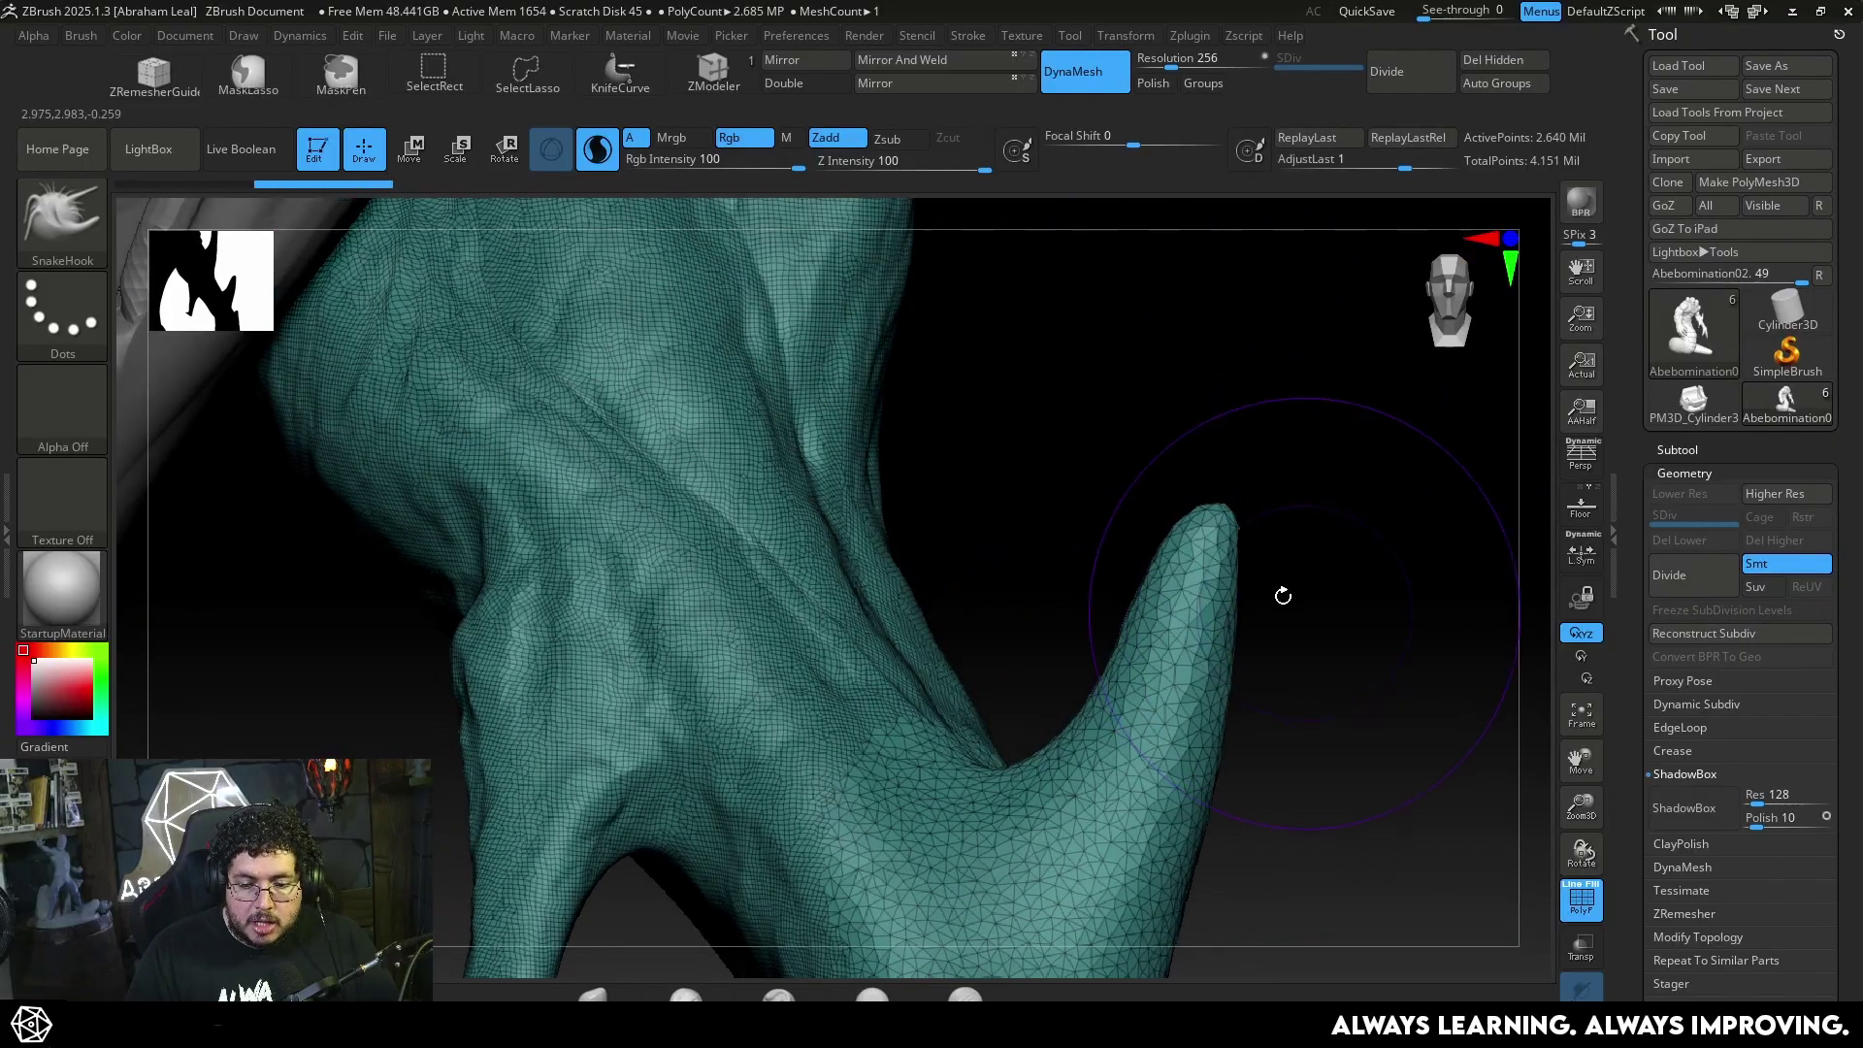
Extend the spike on the creature's arm into a long, thin tendril with the SnakeHook brush
drag(1202, 551, 1233, 212)
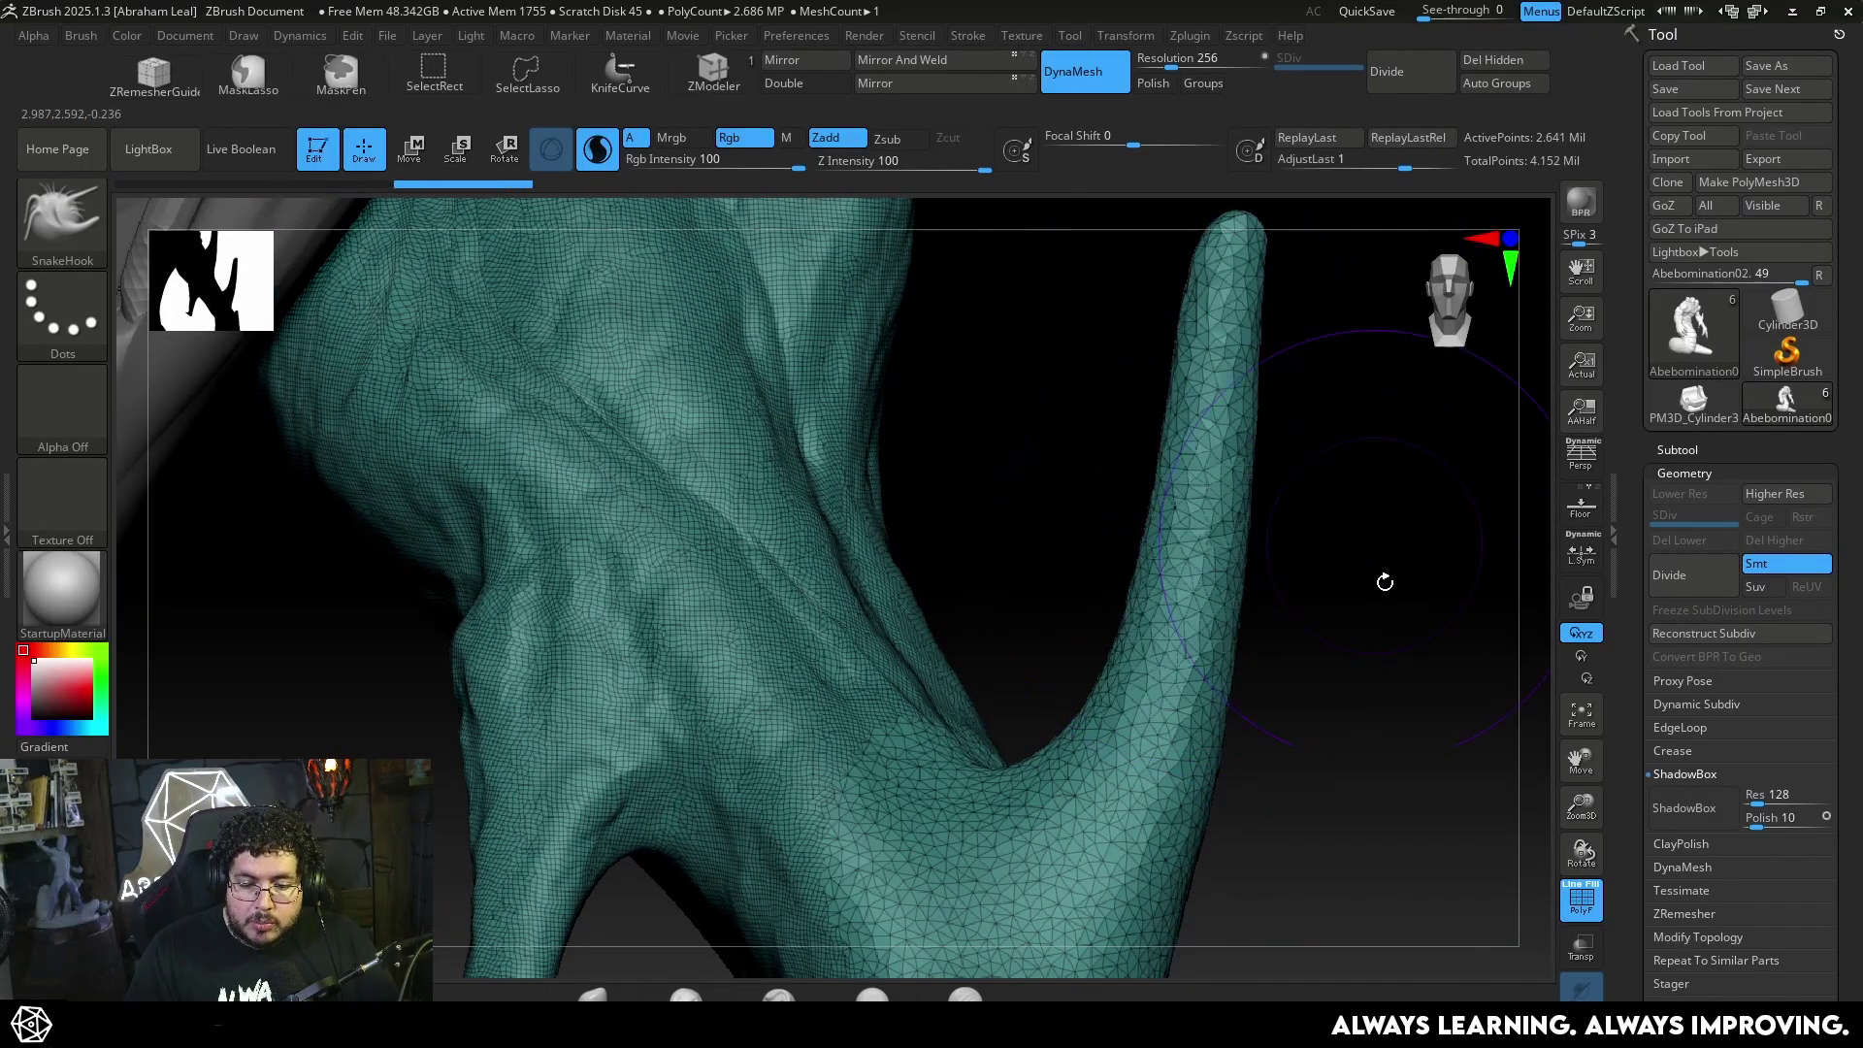
mouse_move(1385, 582)
mouse_down()
mouse_move(1314, 520)
mouse_move(1221, 525)
mouse_up()
drag(1224, 427, 1241, 370)
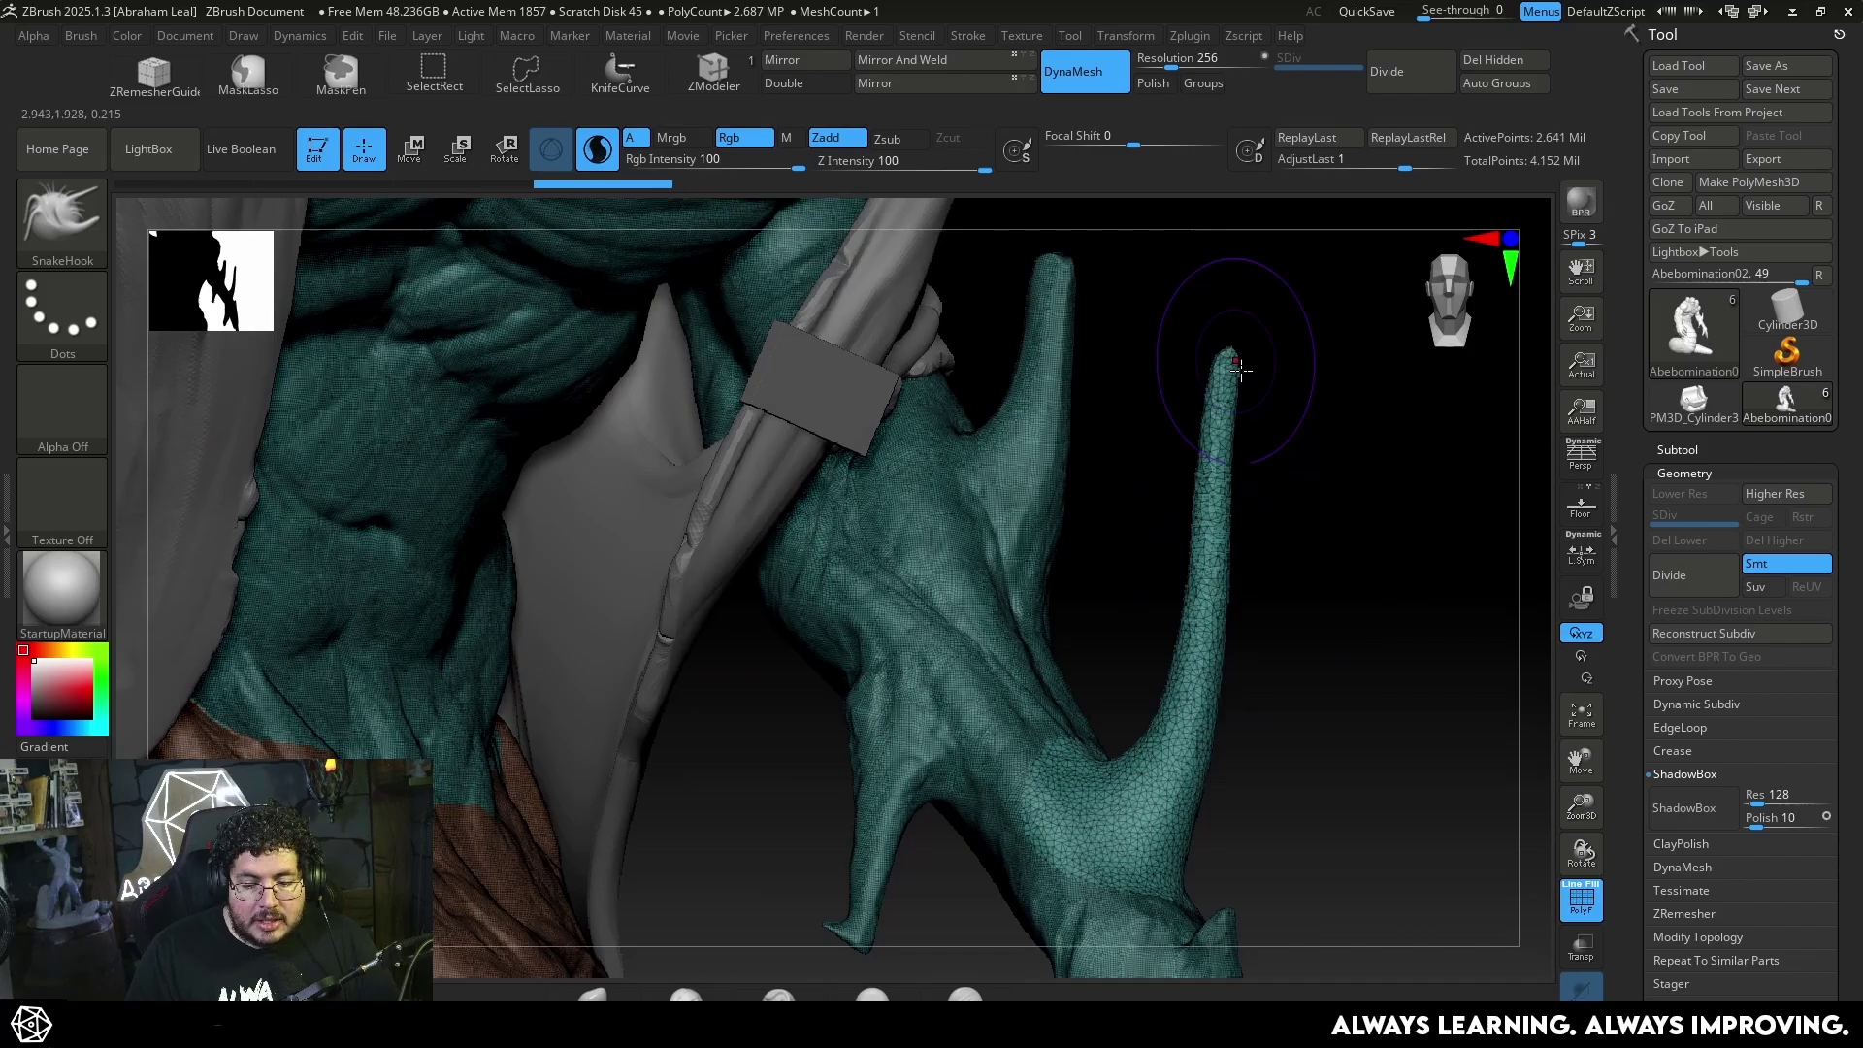
Undo the last SnakeHook pulls that formed the outer arm spike
key(ctrl)
mouse_move(1348, 716)
mouse_down()
mouse_move(1335, 640)
mouse_move(1264, 699)
mouse_move(1234, 691)
mouse_up()
key(ctrl+z)
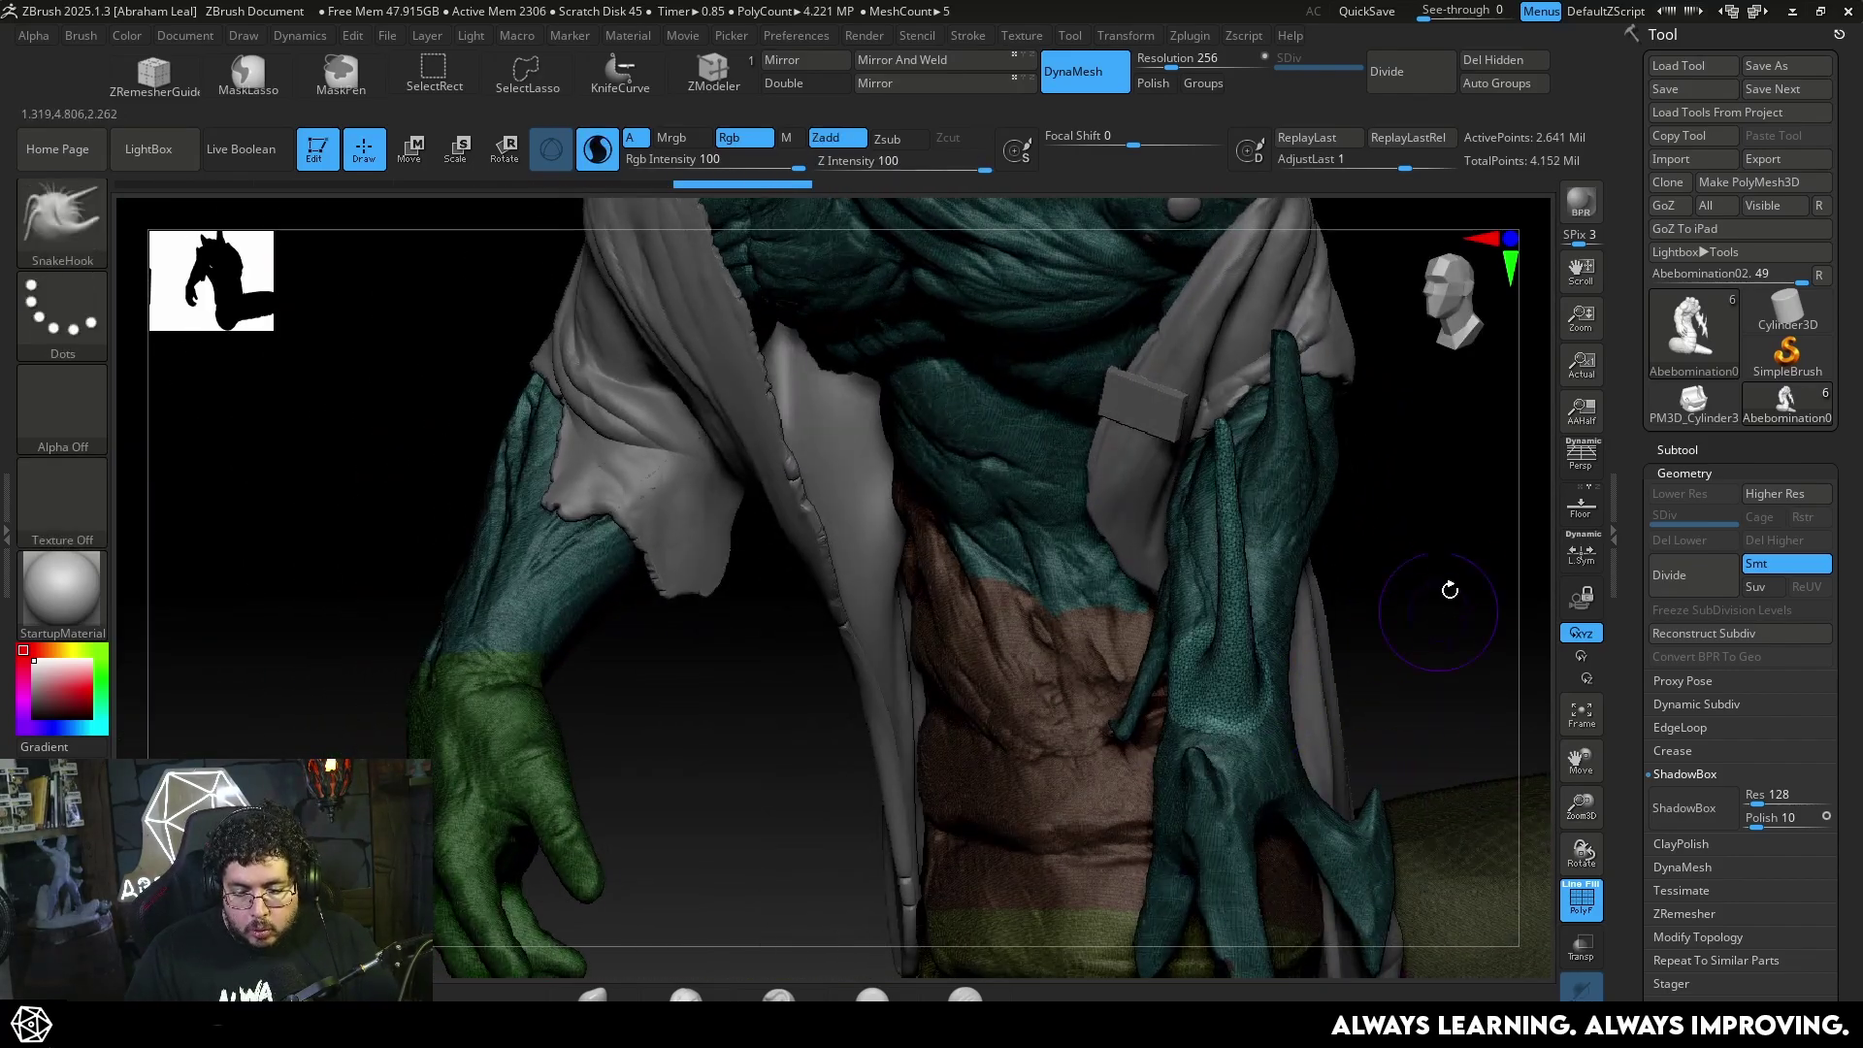
alt+drag(1447, 586, 1384, 626)
key(ctrl+z)
key(ctrl+z)
key(ctrl+z)
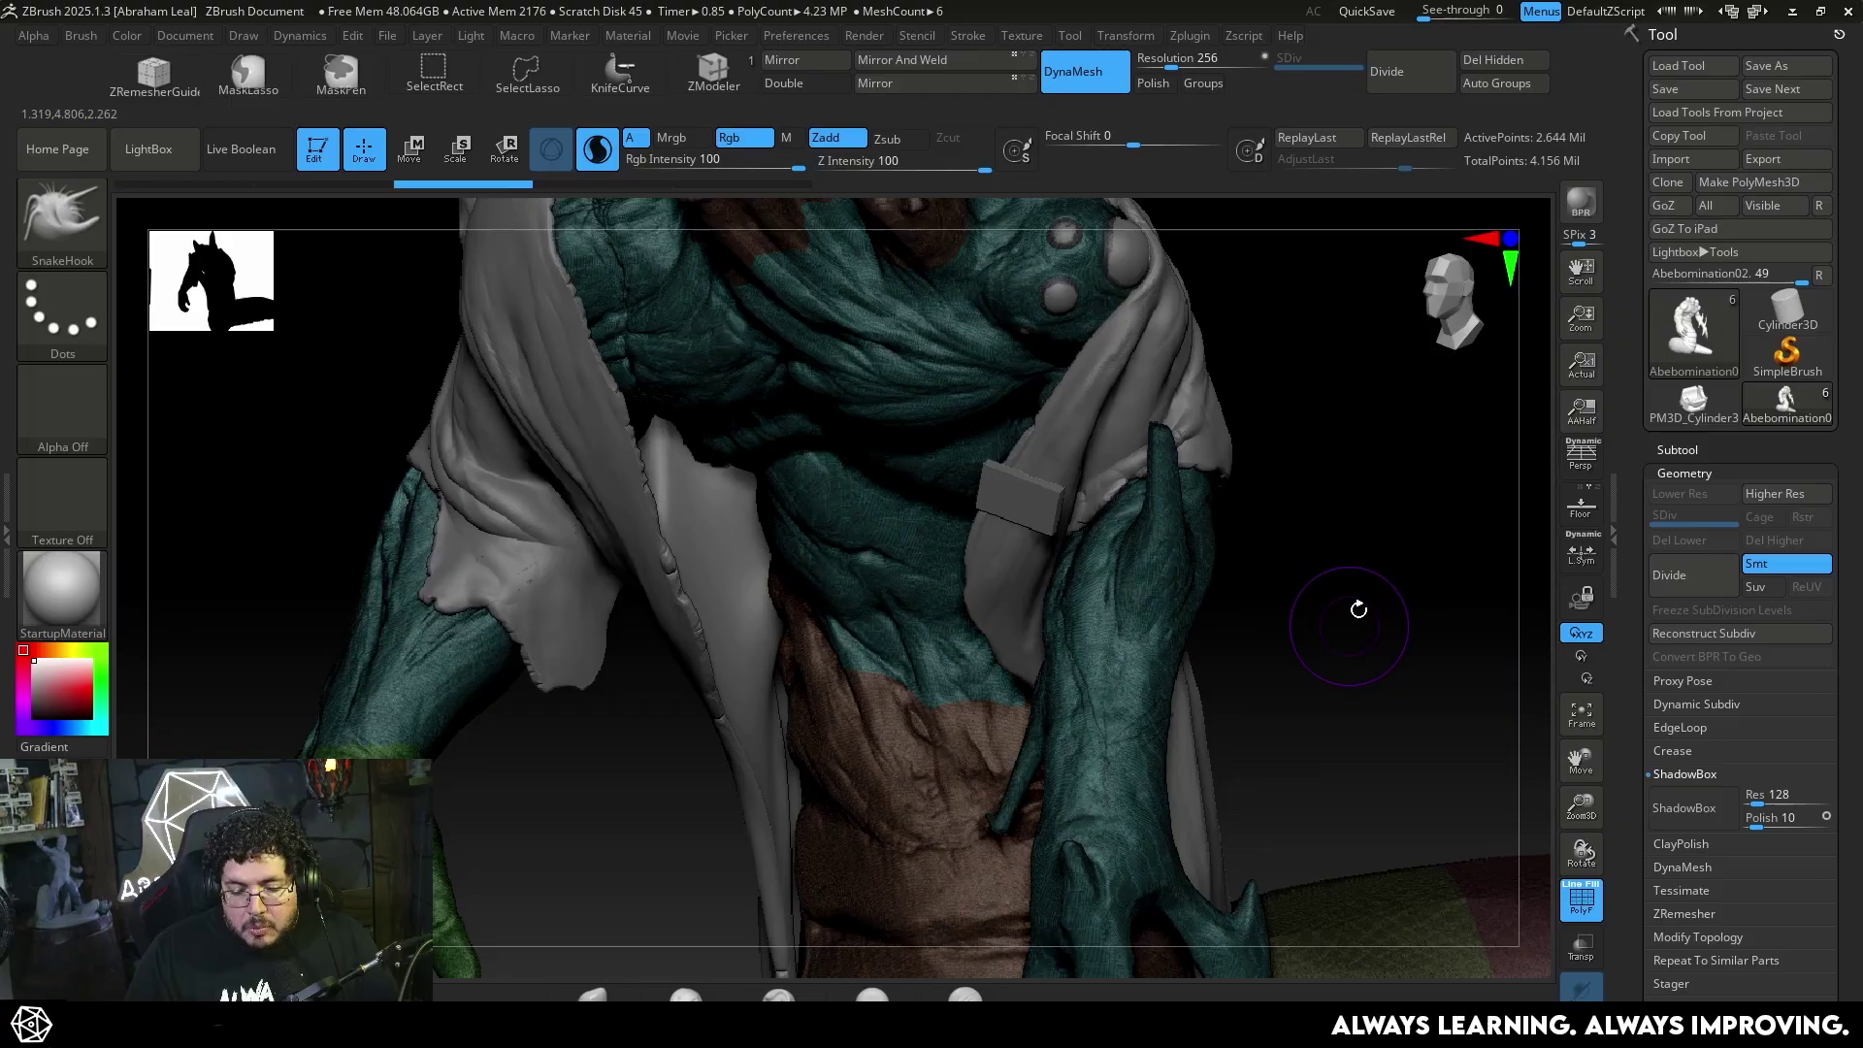
Turn off the polyframe and pull several curved spikes out of the creature's tail with the SnakeHook brush
mouse_move(1348, 322)
alt+mouse_down()
mouse_move(1354, 617)
mouse_move(1288, 488)
alt+mouse_up()
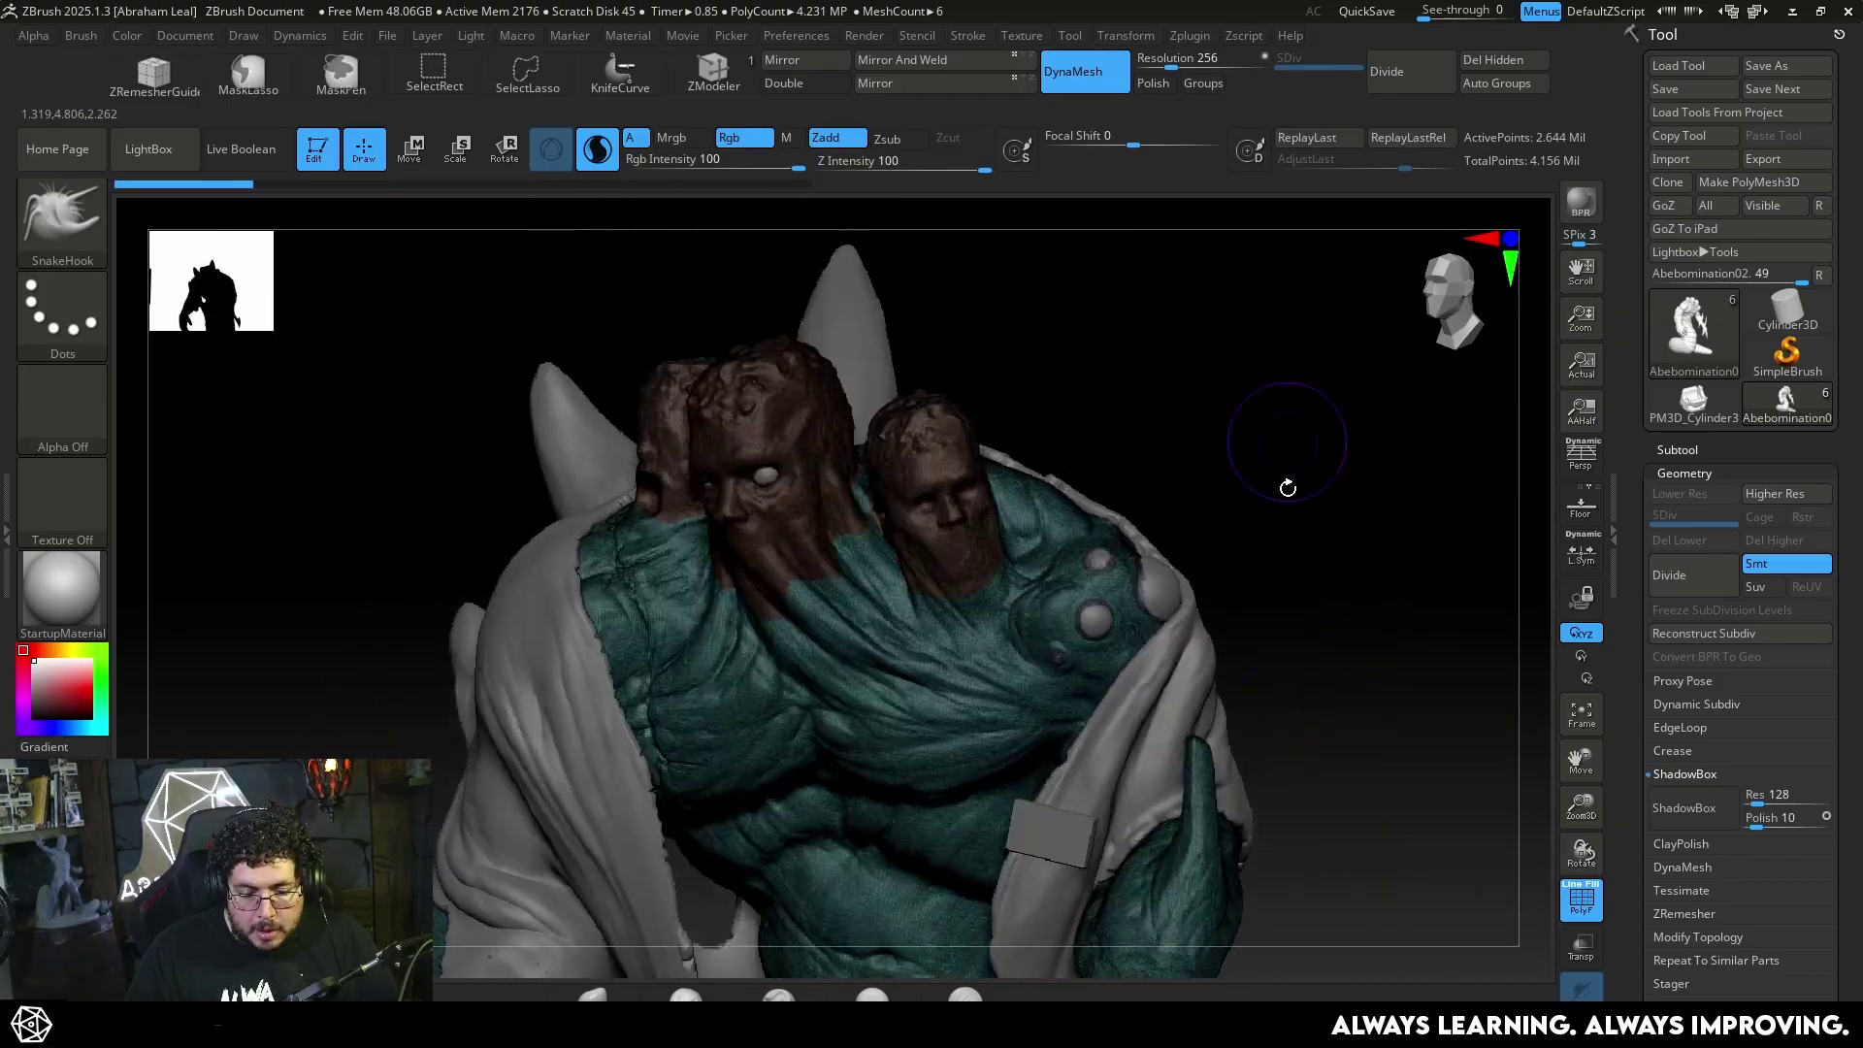
click(1572, 902)
drag(1381, 631, 1009, 621)
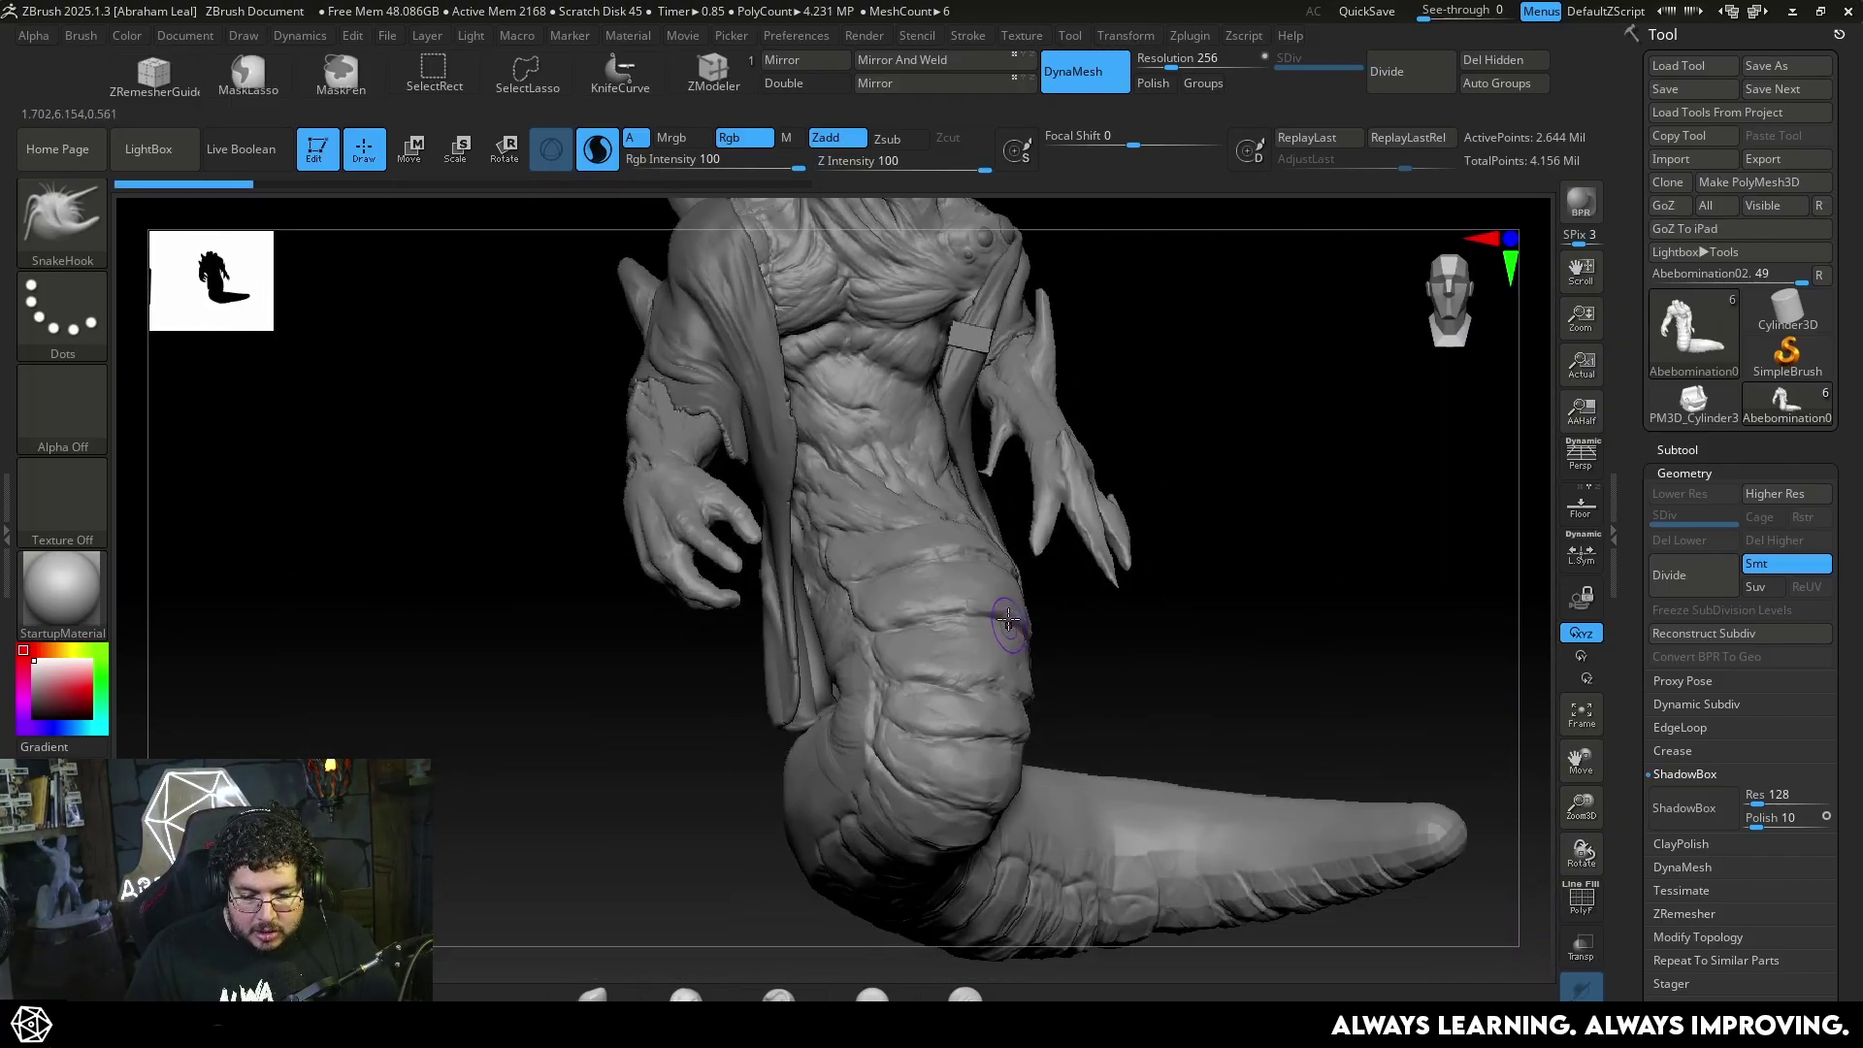
drag(1181, 760, 1194, 695)
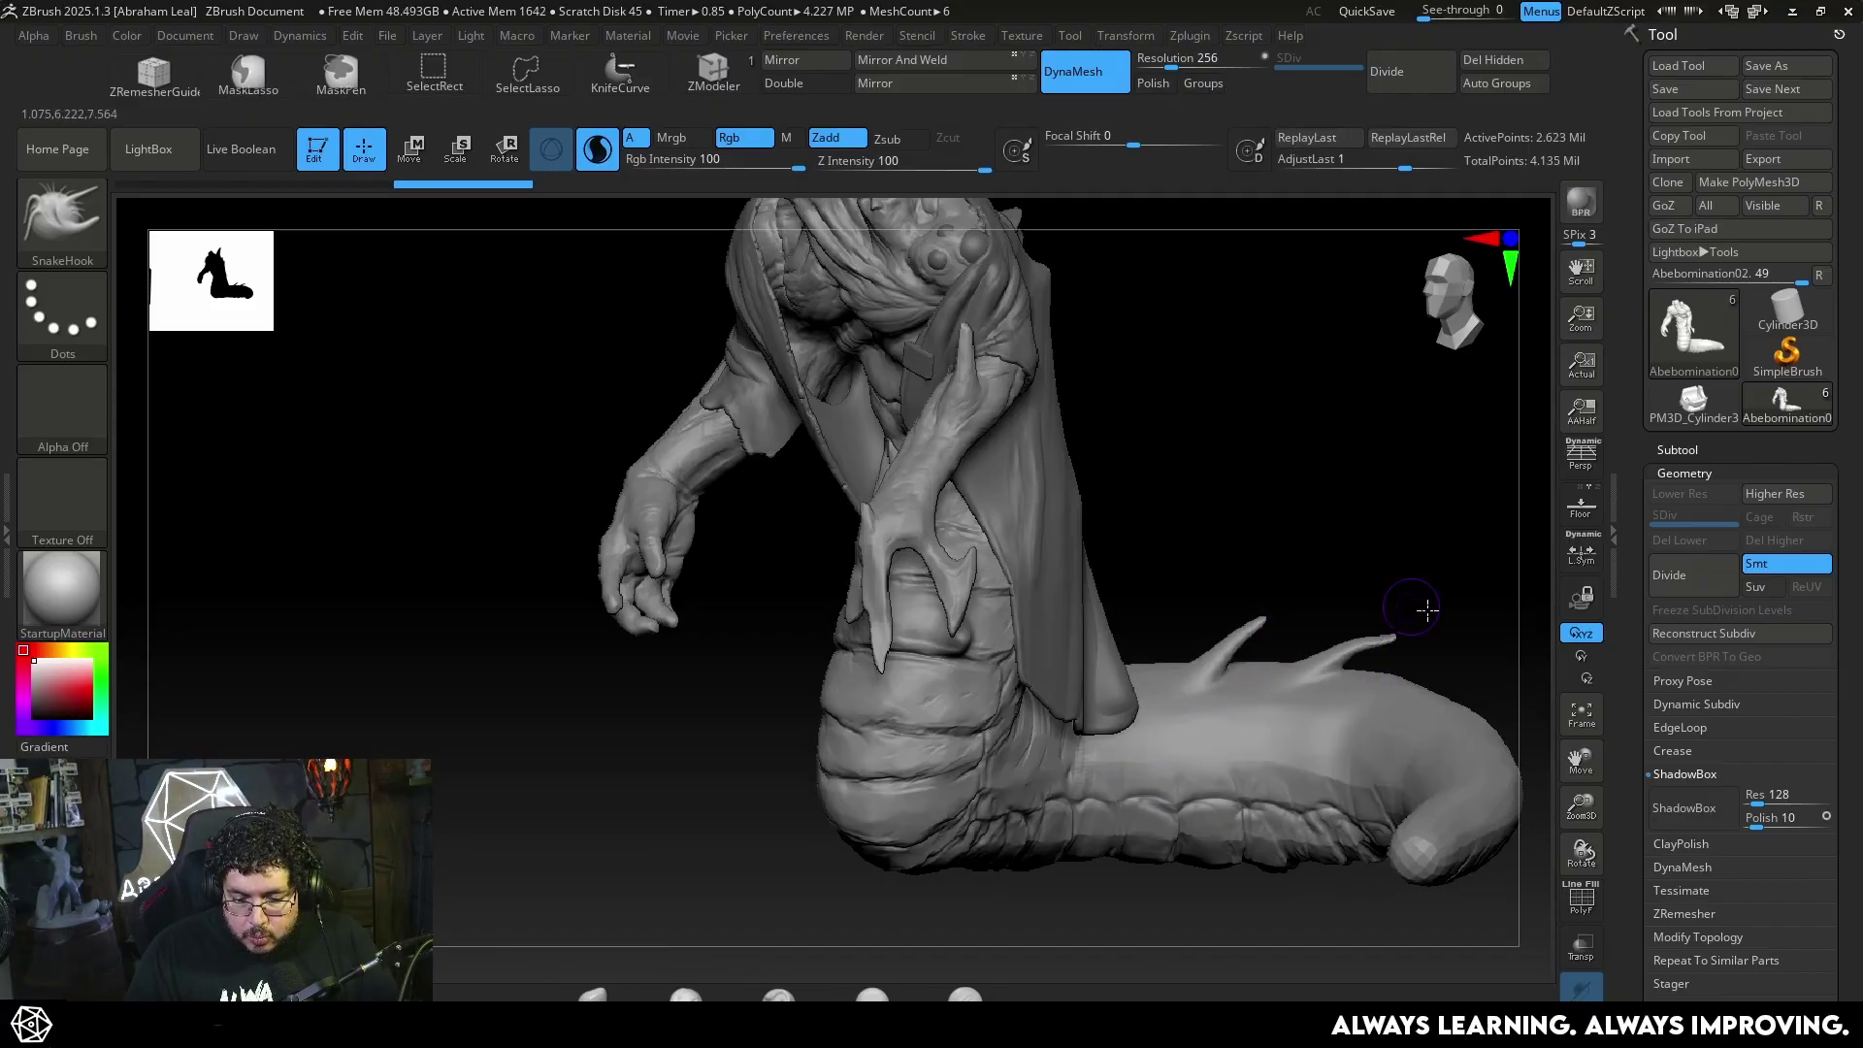
drag(1427, 608, 1285, 721)
drag(1446, 659, 1253, 571)
mouse_move(1308, 632)
mouse_down()
mouse_move(1410, 590)
mouse_move(1244, 554)
mouse_up()
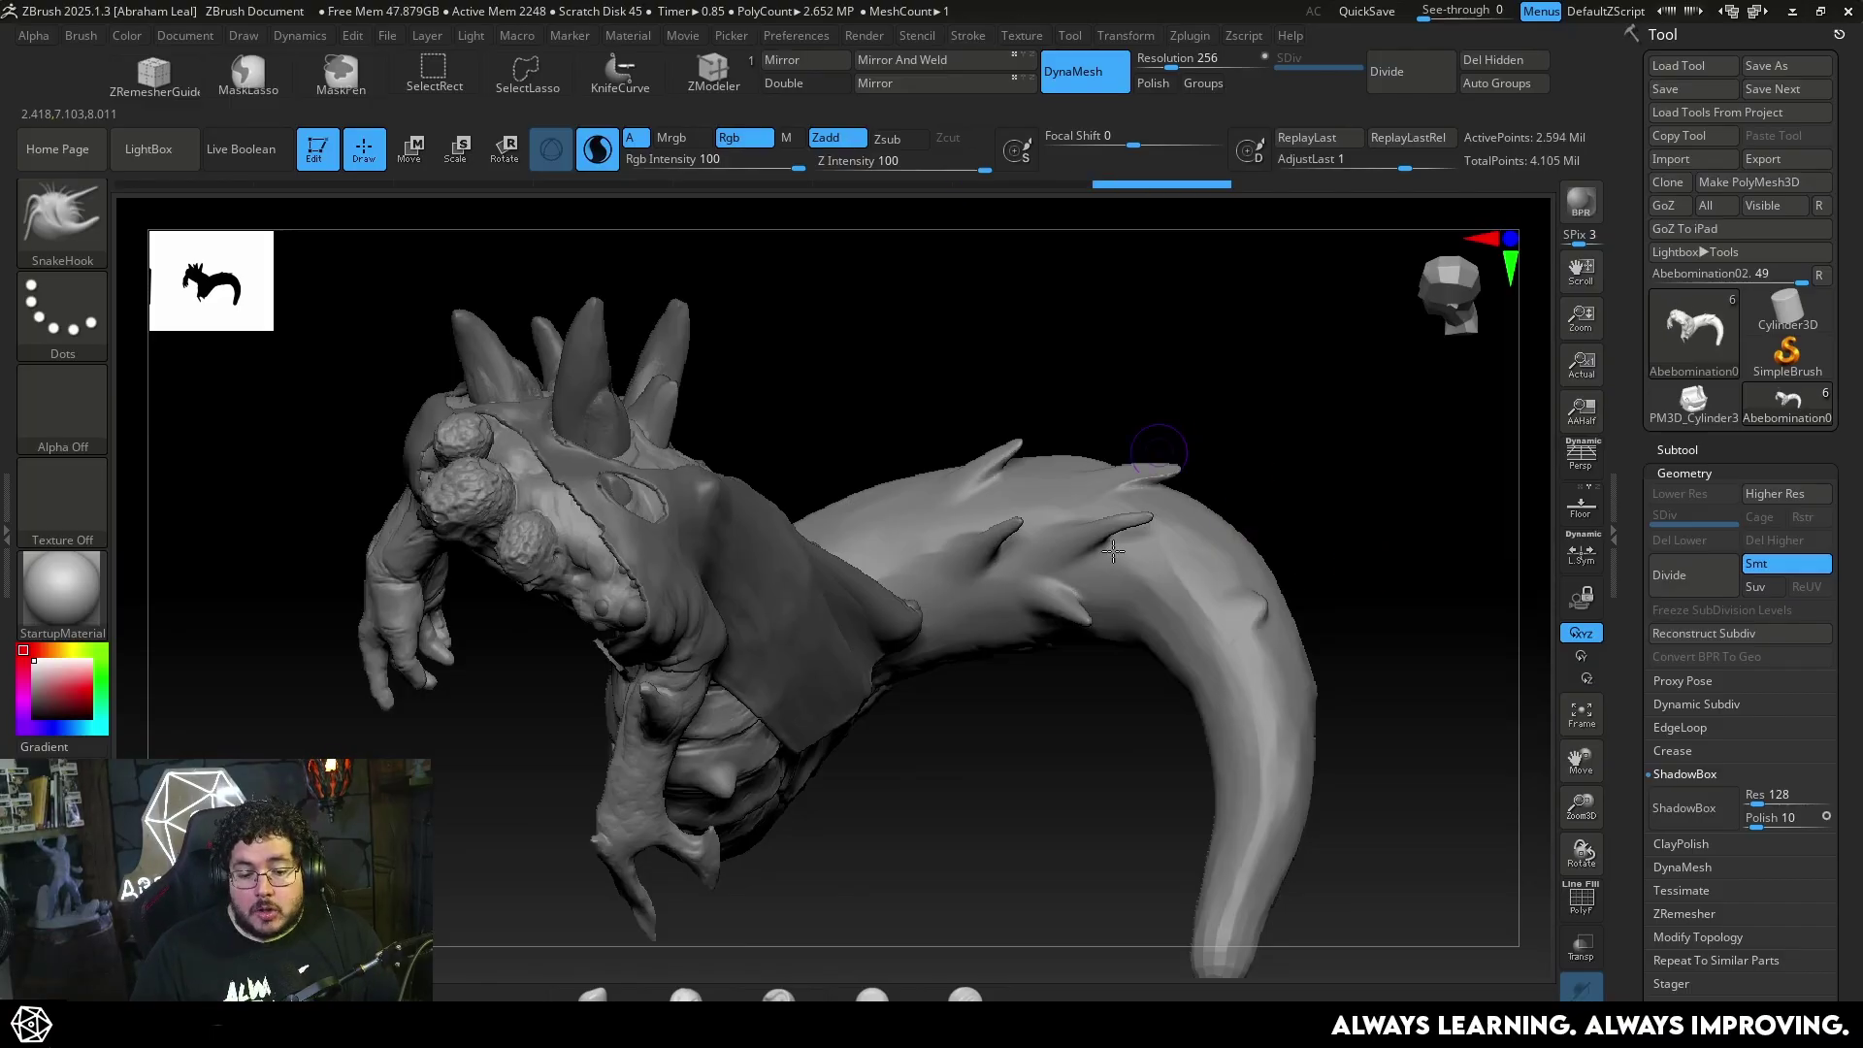
Switch to the SnakeCactus brush and pull long, ridged tentacles out of the creature's tail
drag(1014, 807, 1060, 742)
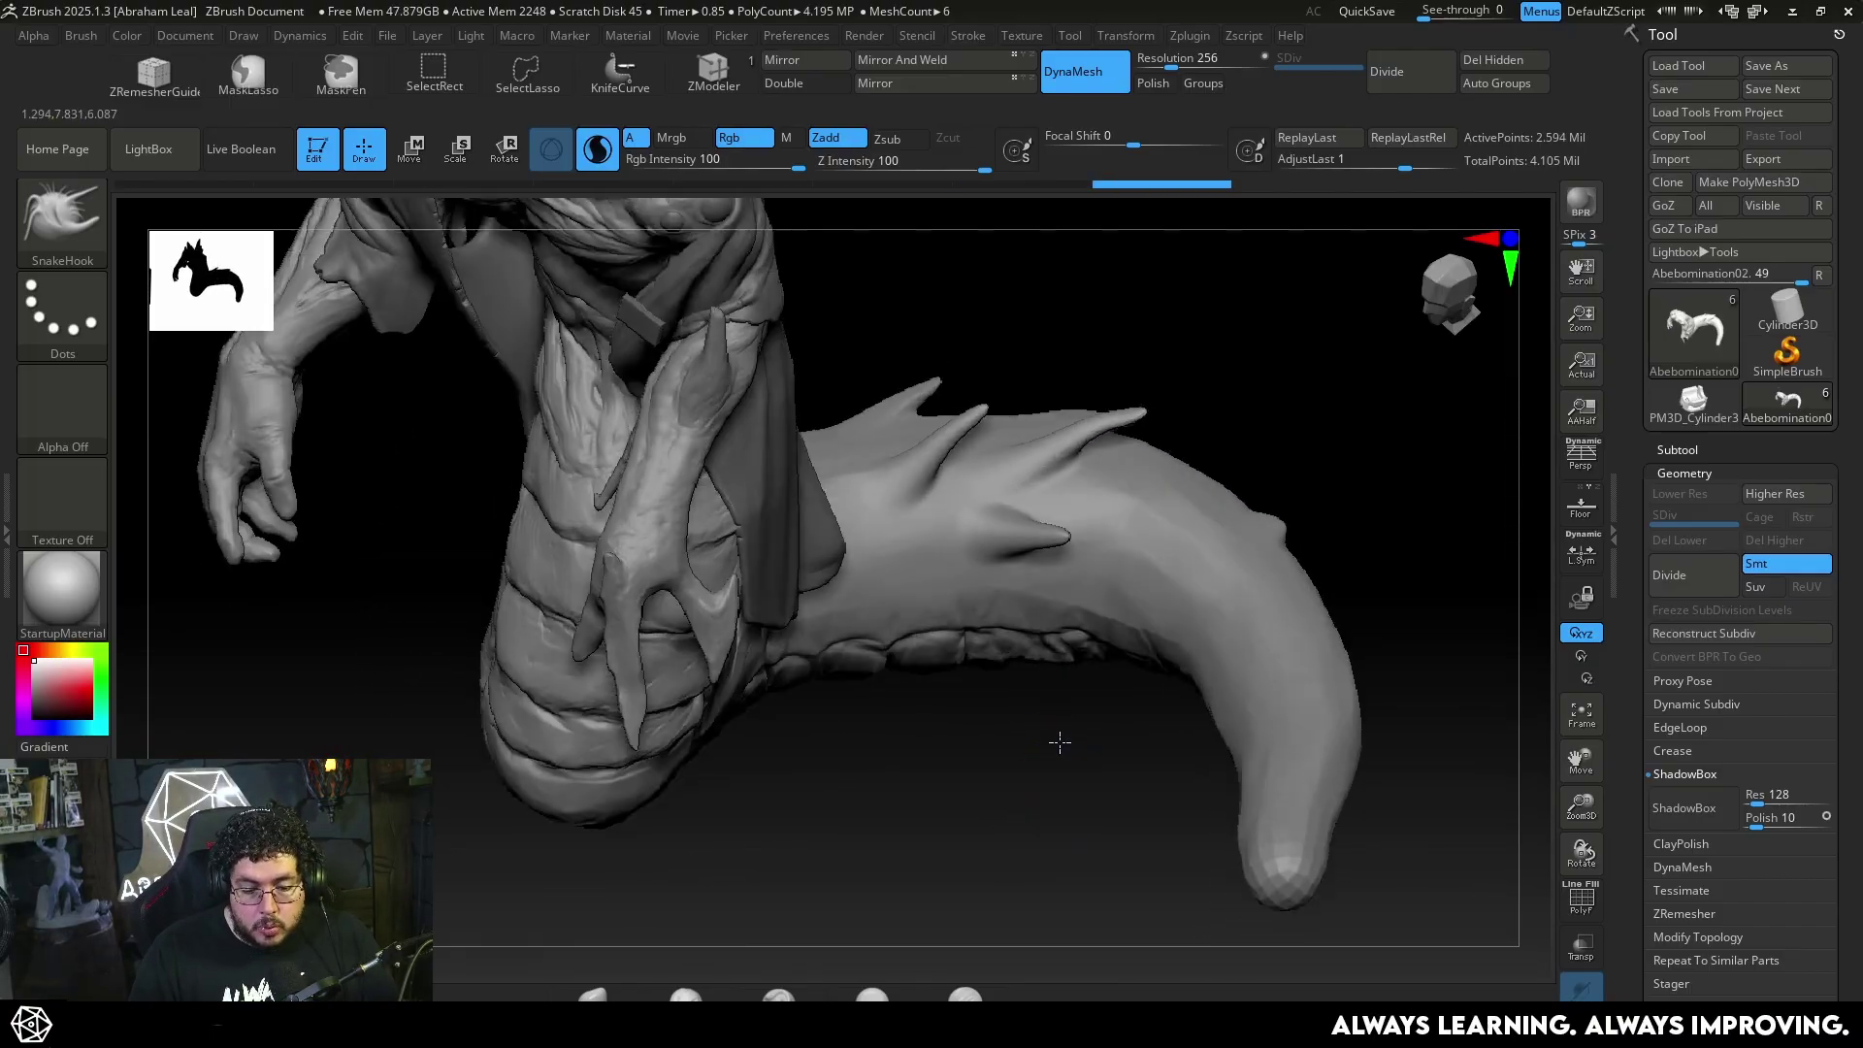
key(b)
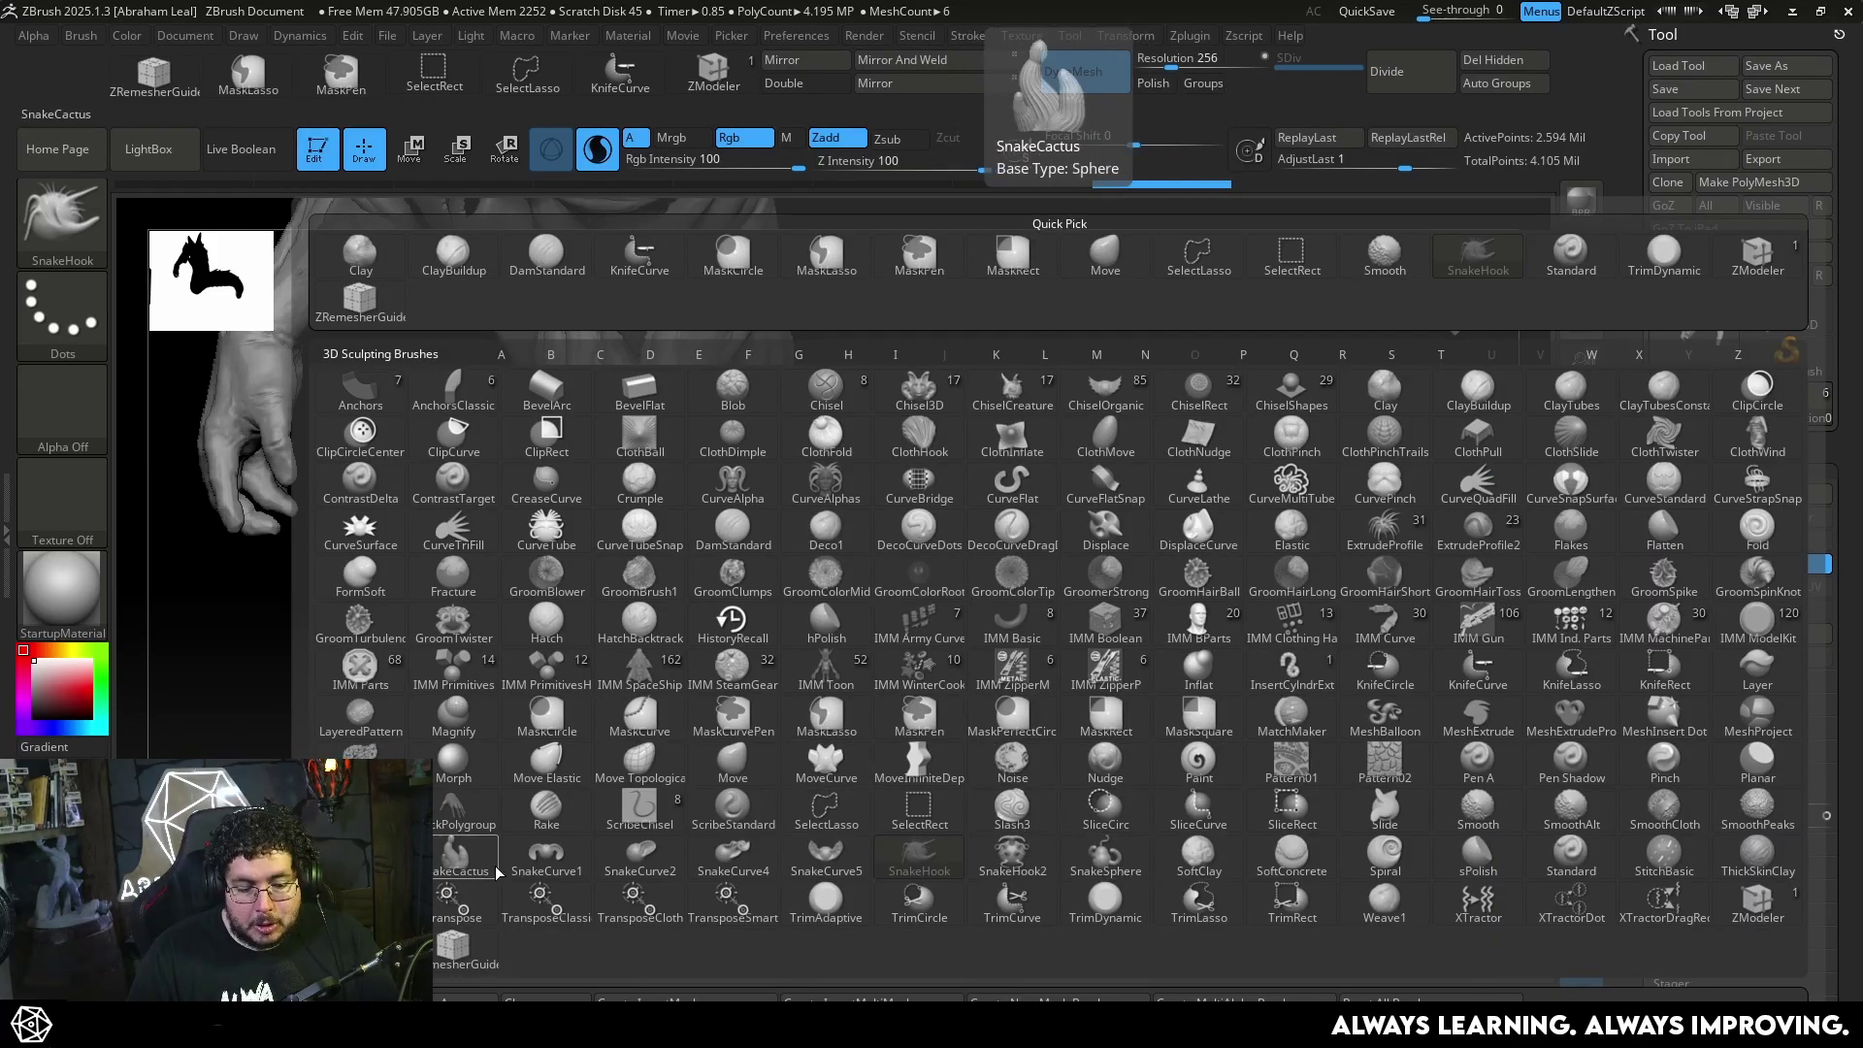
click(461, 863)
mouse_move(1223, 485)
mouse_down()
mouse_move(1272, 428)
mouse_move(1213, 456)
mouse_move(1024, 663)
mouse_up()
drag(1155, 563, 1371, 510)
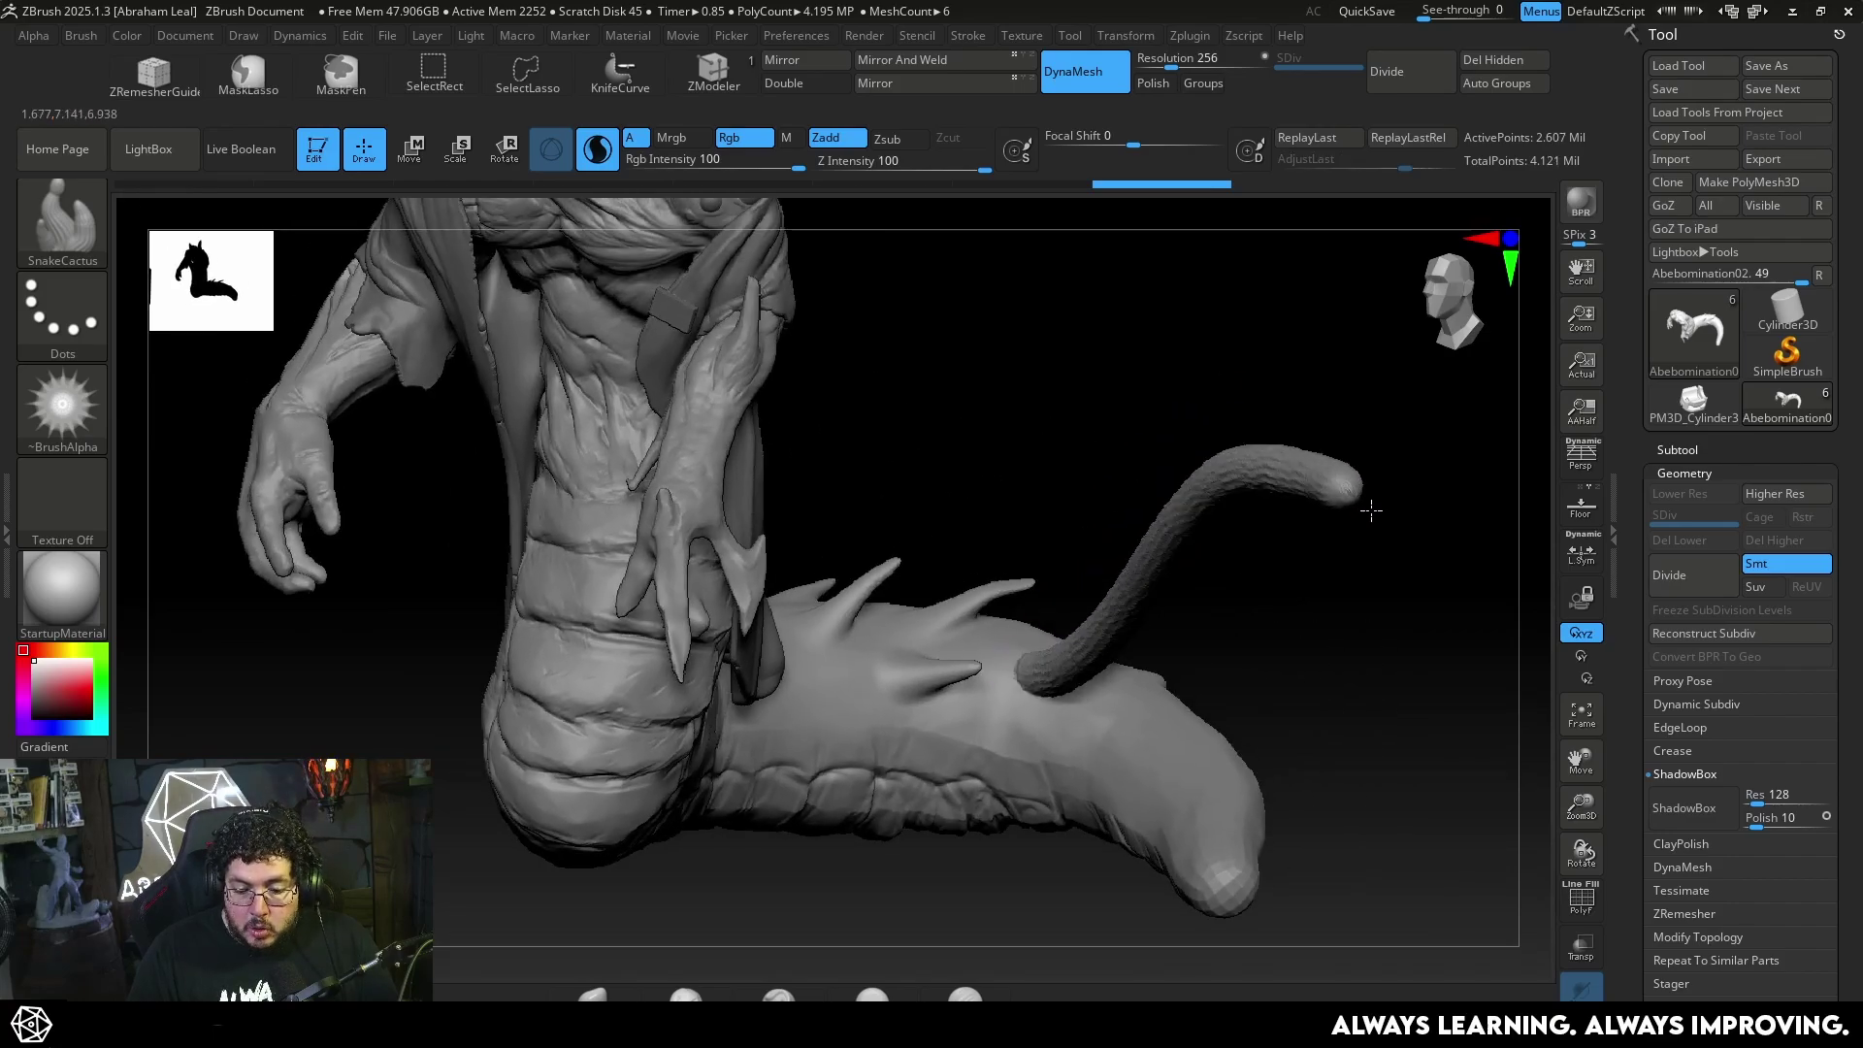
drag(1379, 697, 796, 775)
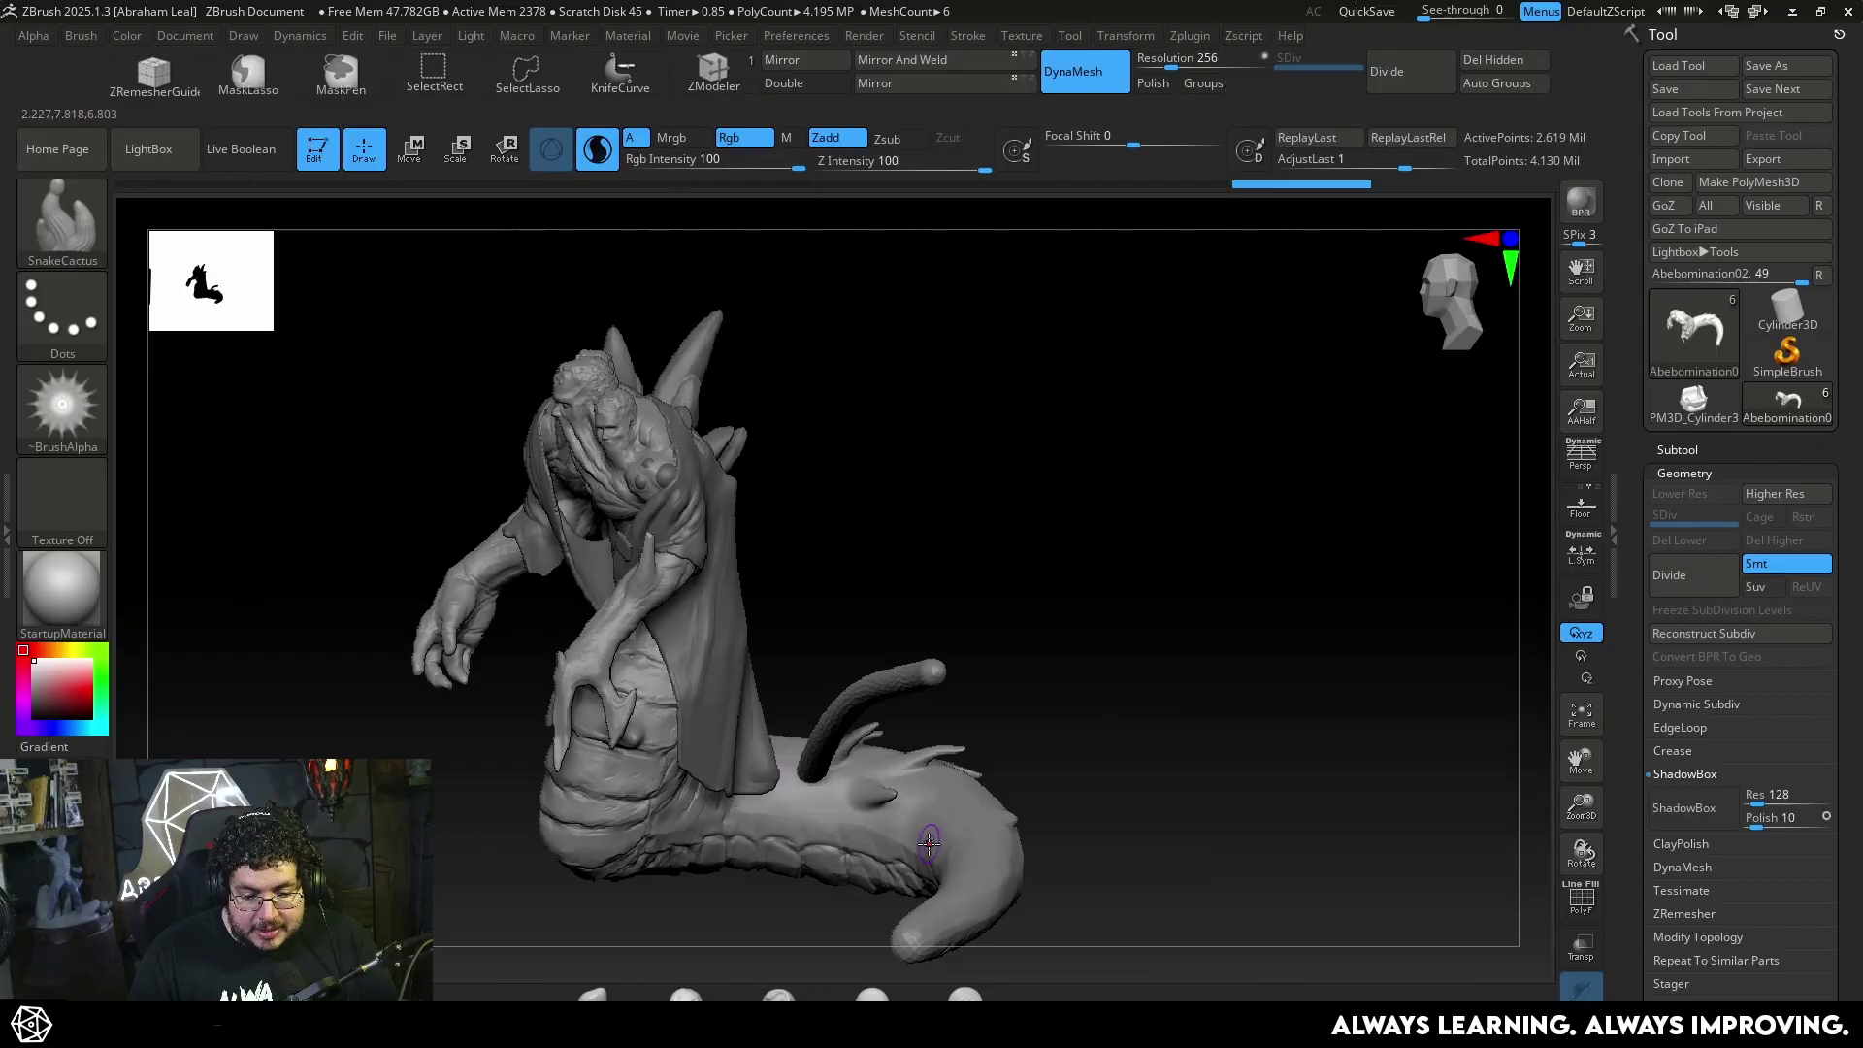
right_drag(928, 843, 1024, 809)
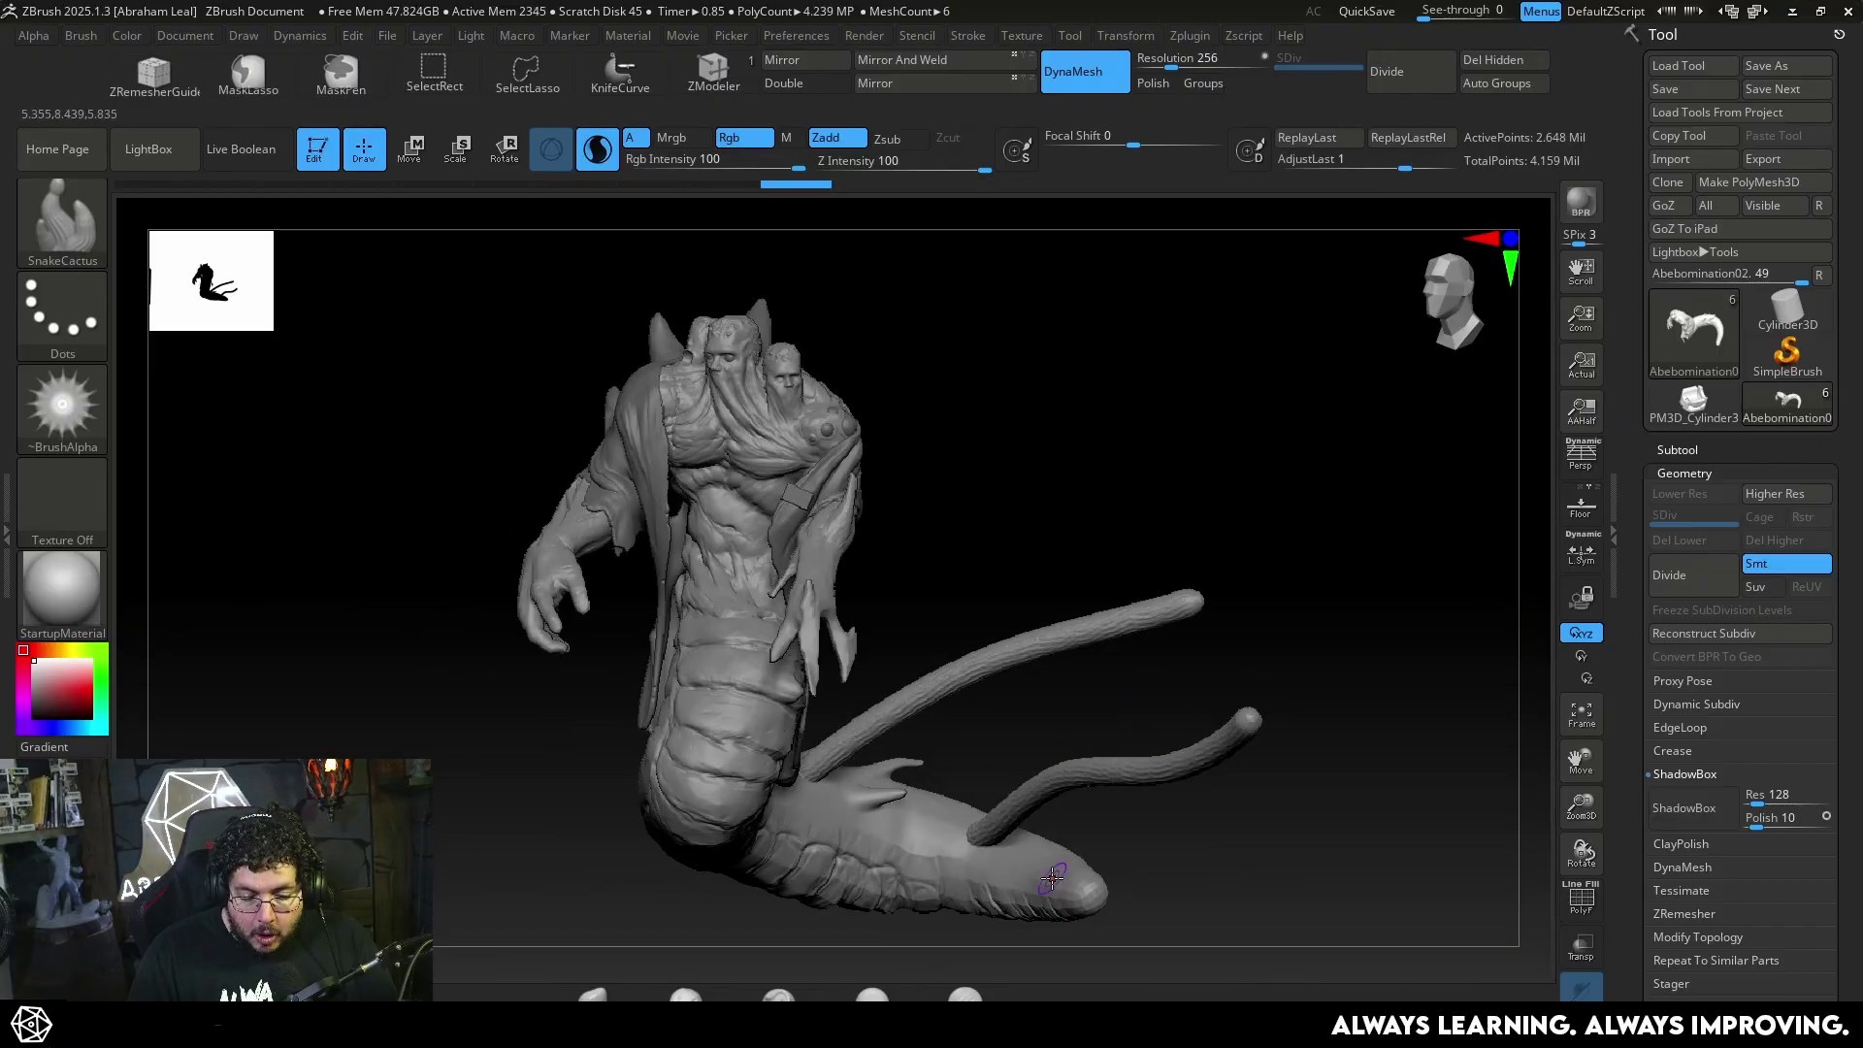
right_drag(1053, 878, 1041, 742)
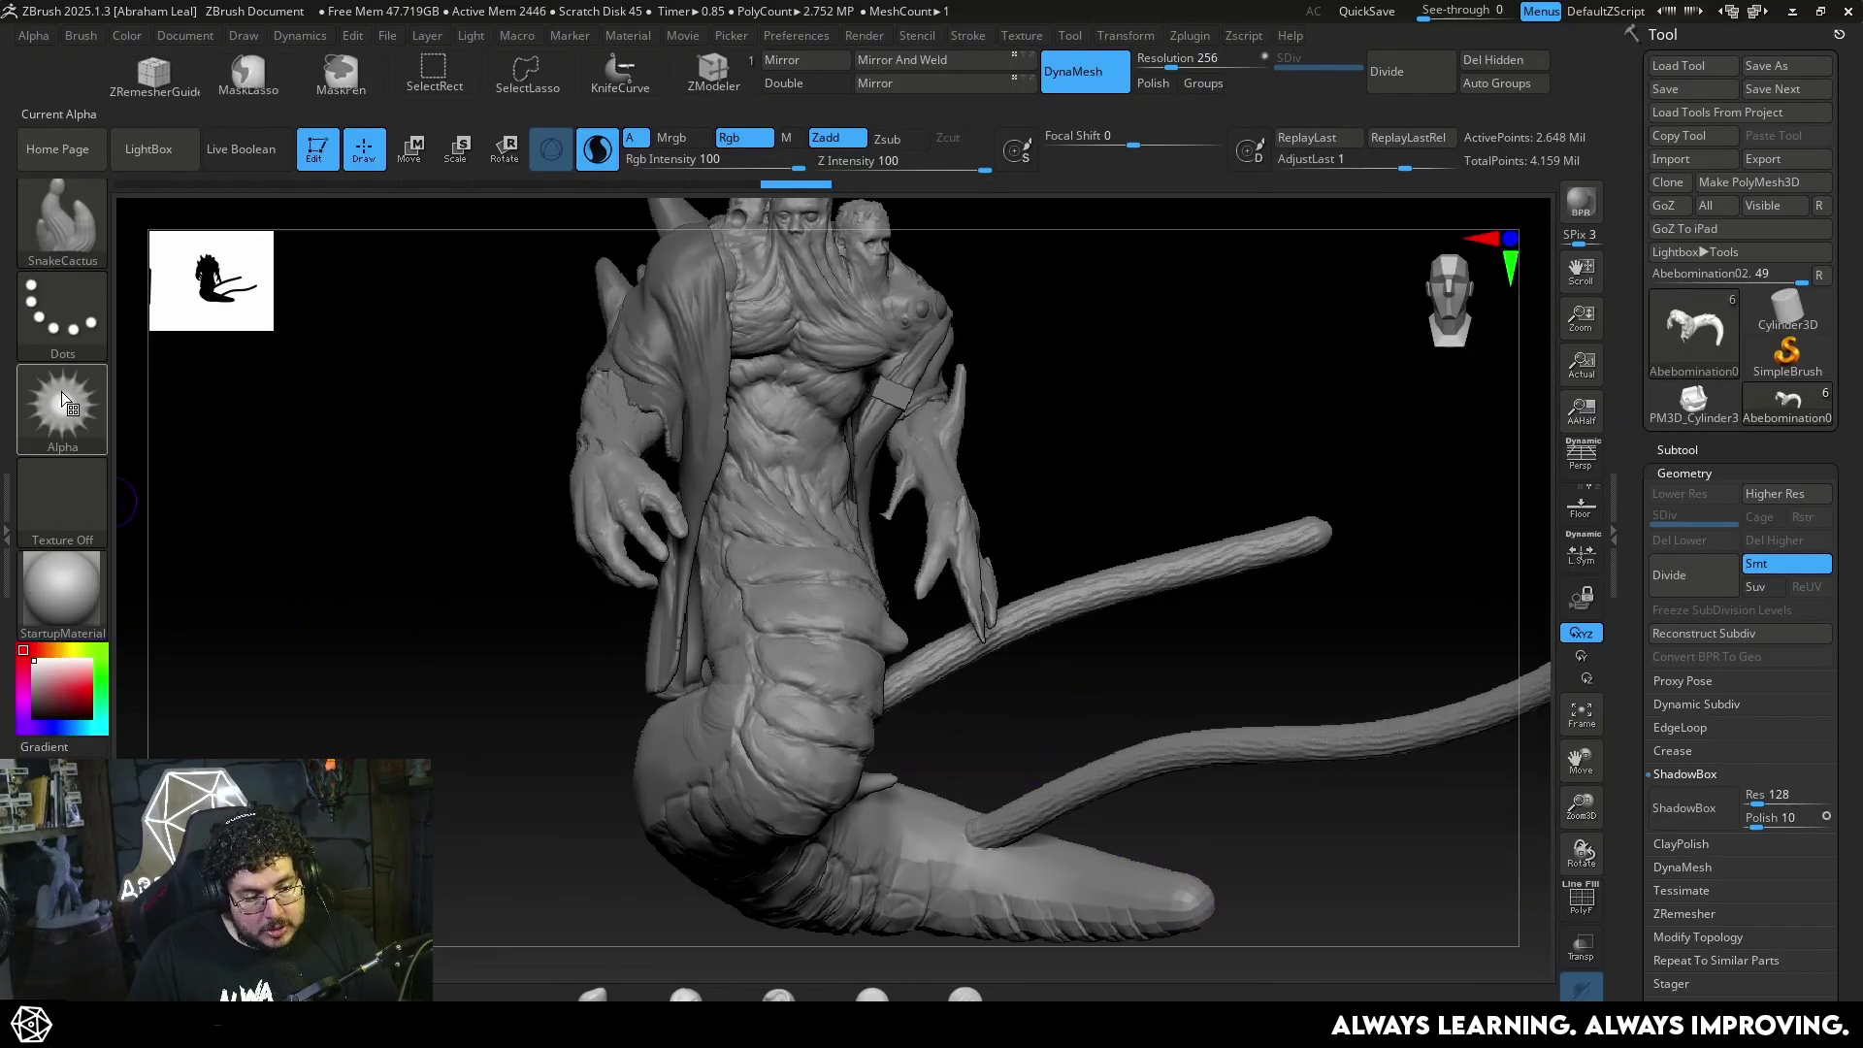
Change the SnakeCactus brush's alpha to Alpha 58 and pull smooth, round tentacles out of the forearm
mouse_move(61, 398)
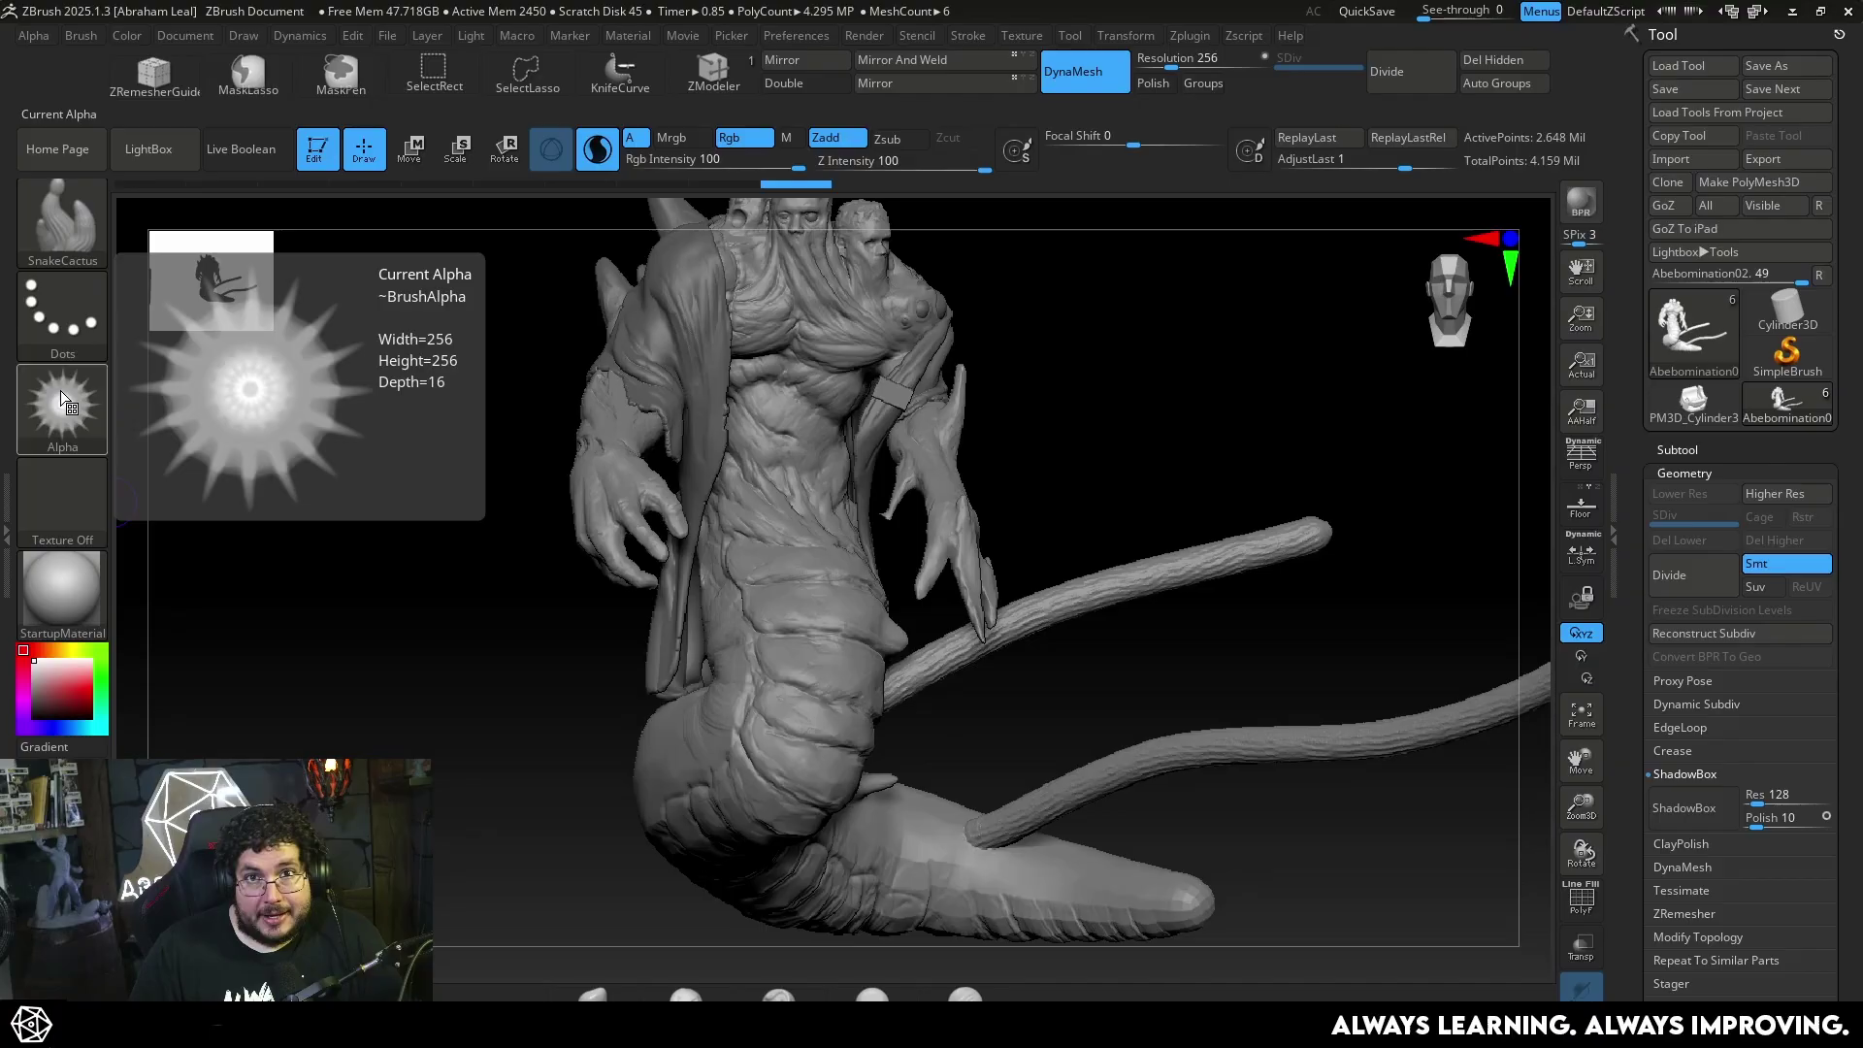
right_drag(1048, 406, 1038, 456)
click(61, 407)
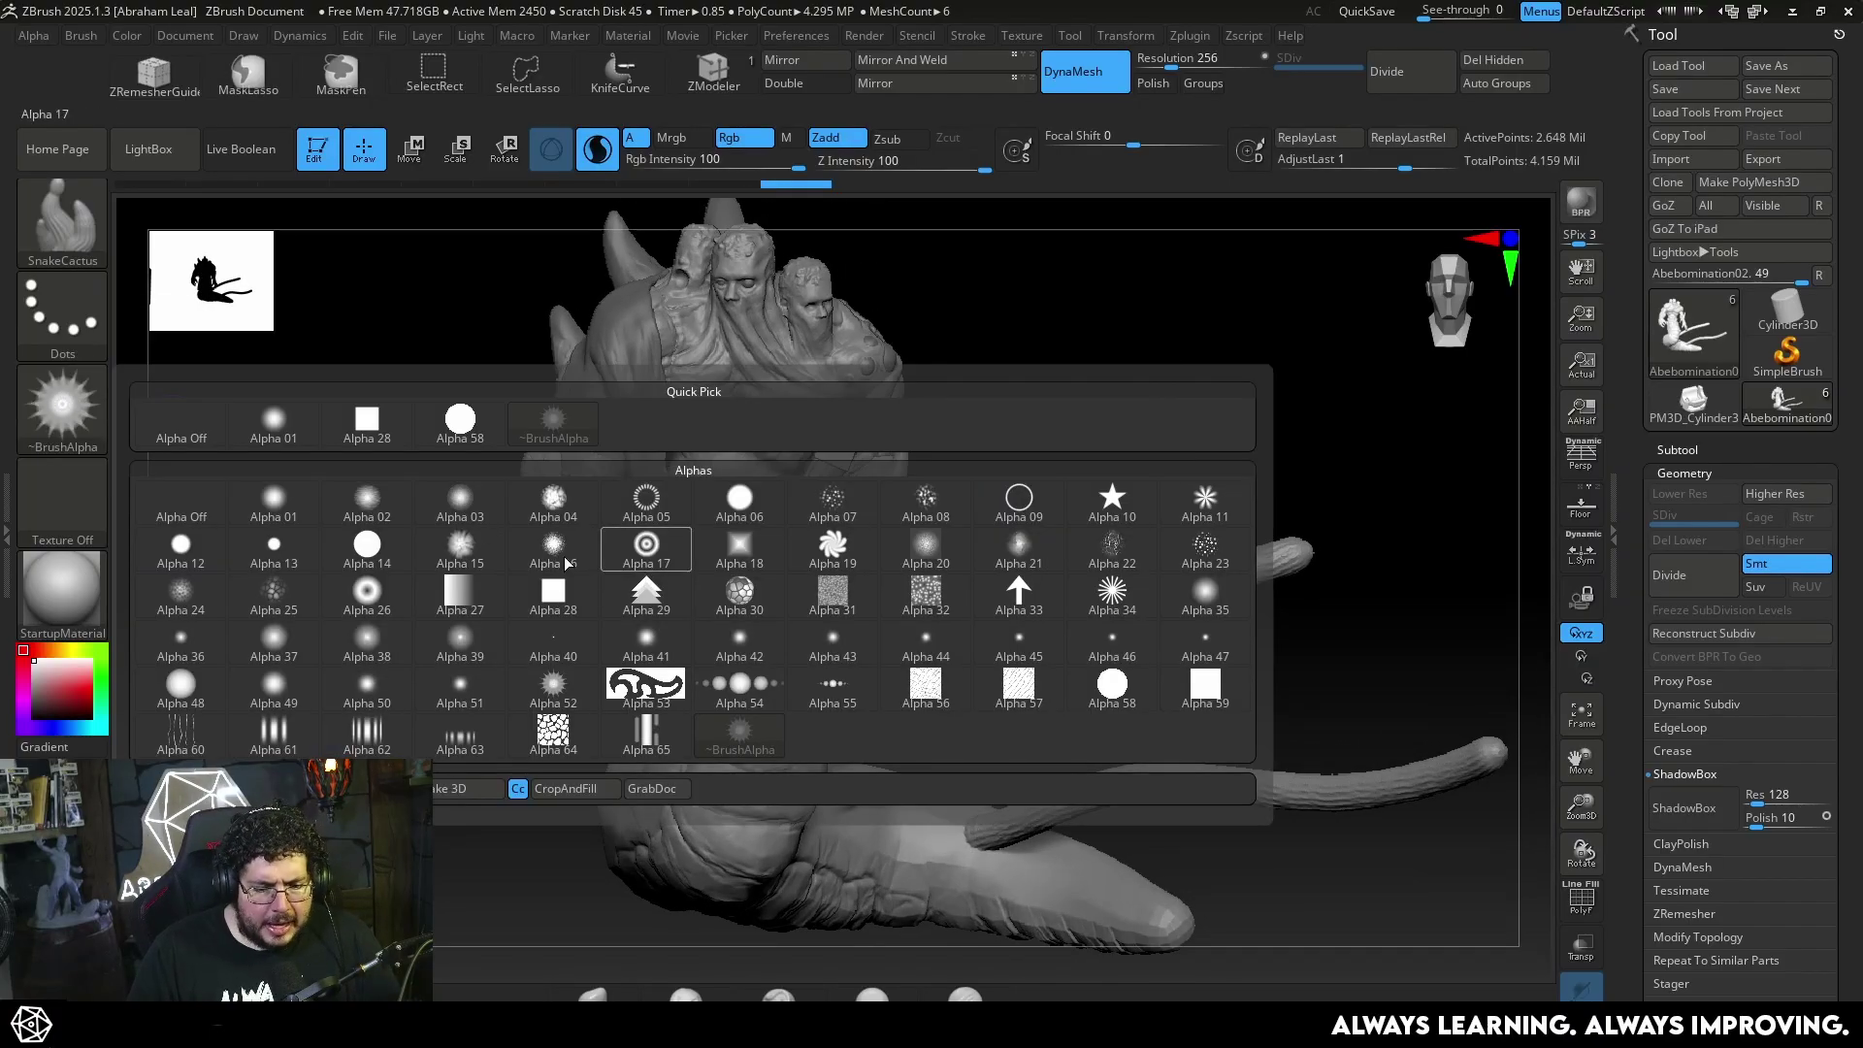
click(460, 418)
right_drag(405, 609, 546, 448)
drag(565, 474, 611, 702)
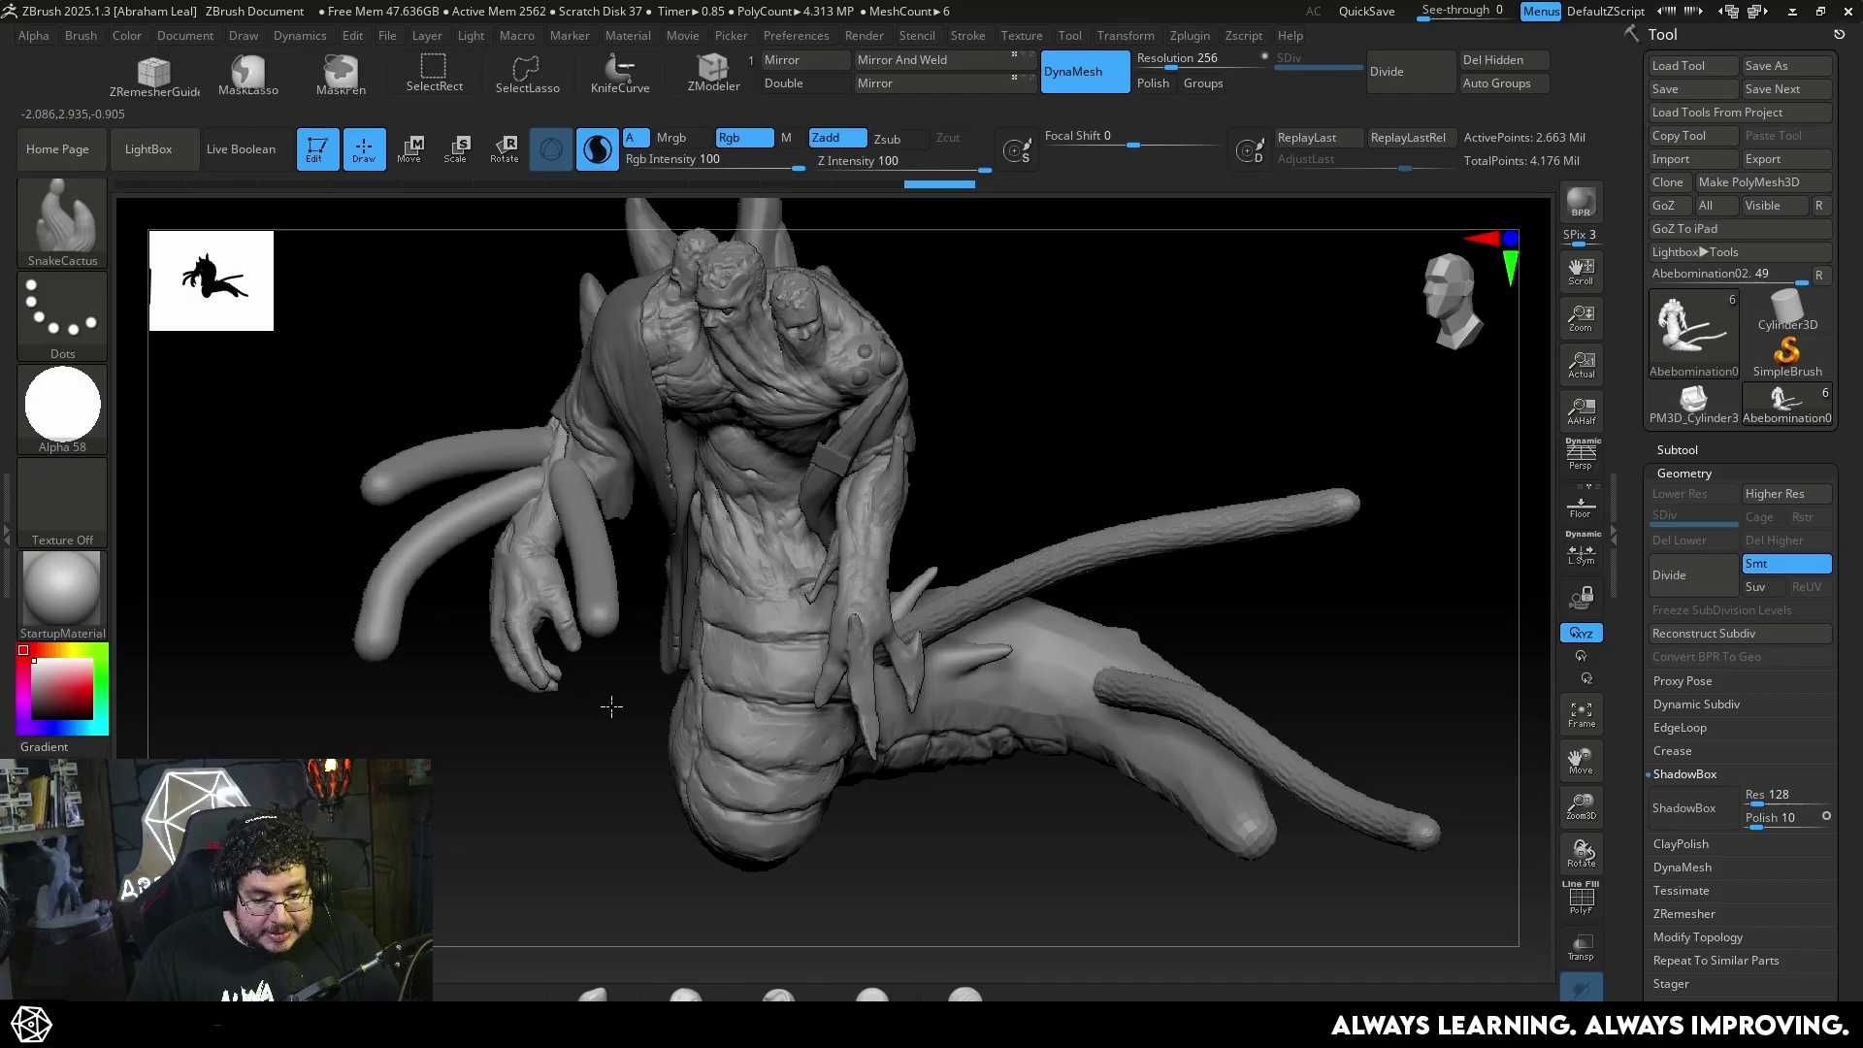
right_drag(500, 776, 582, 777)
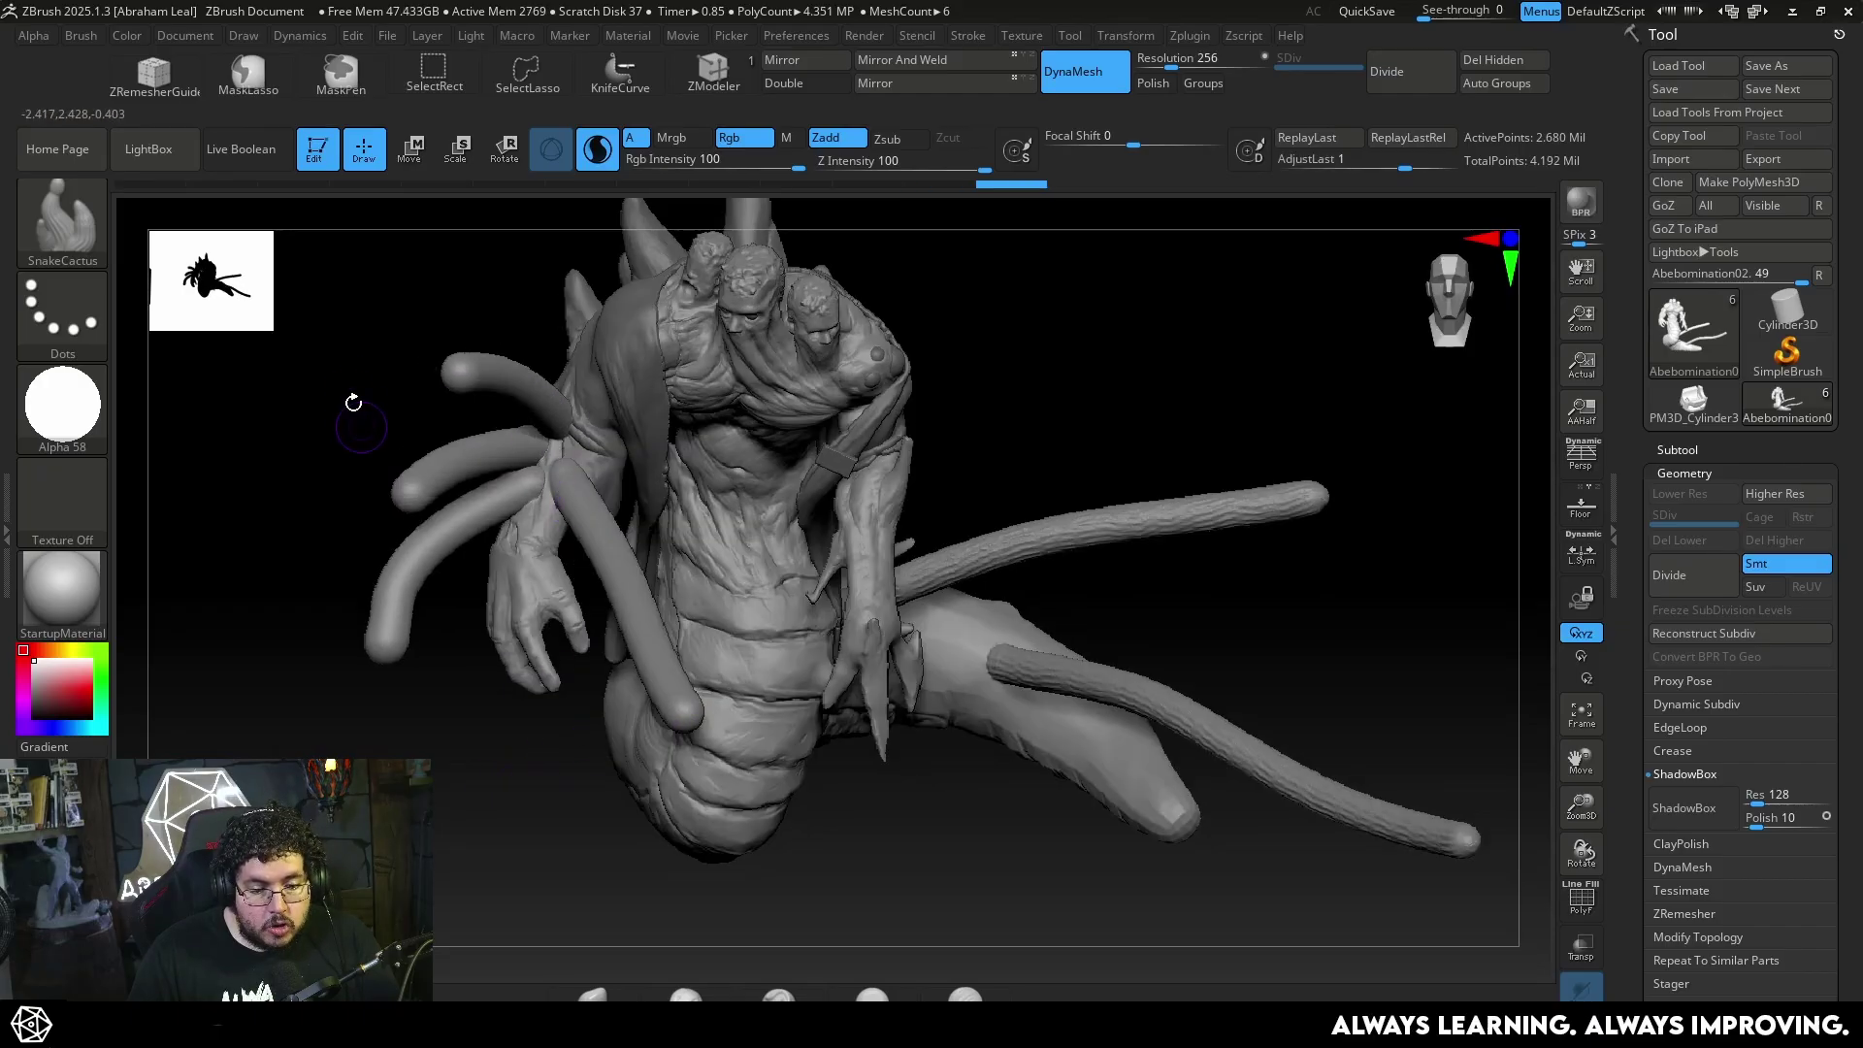
right_drag(354, 403, 1132, 361)
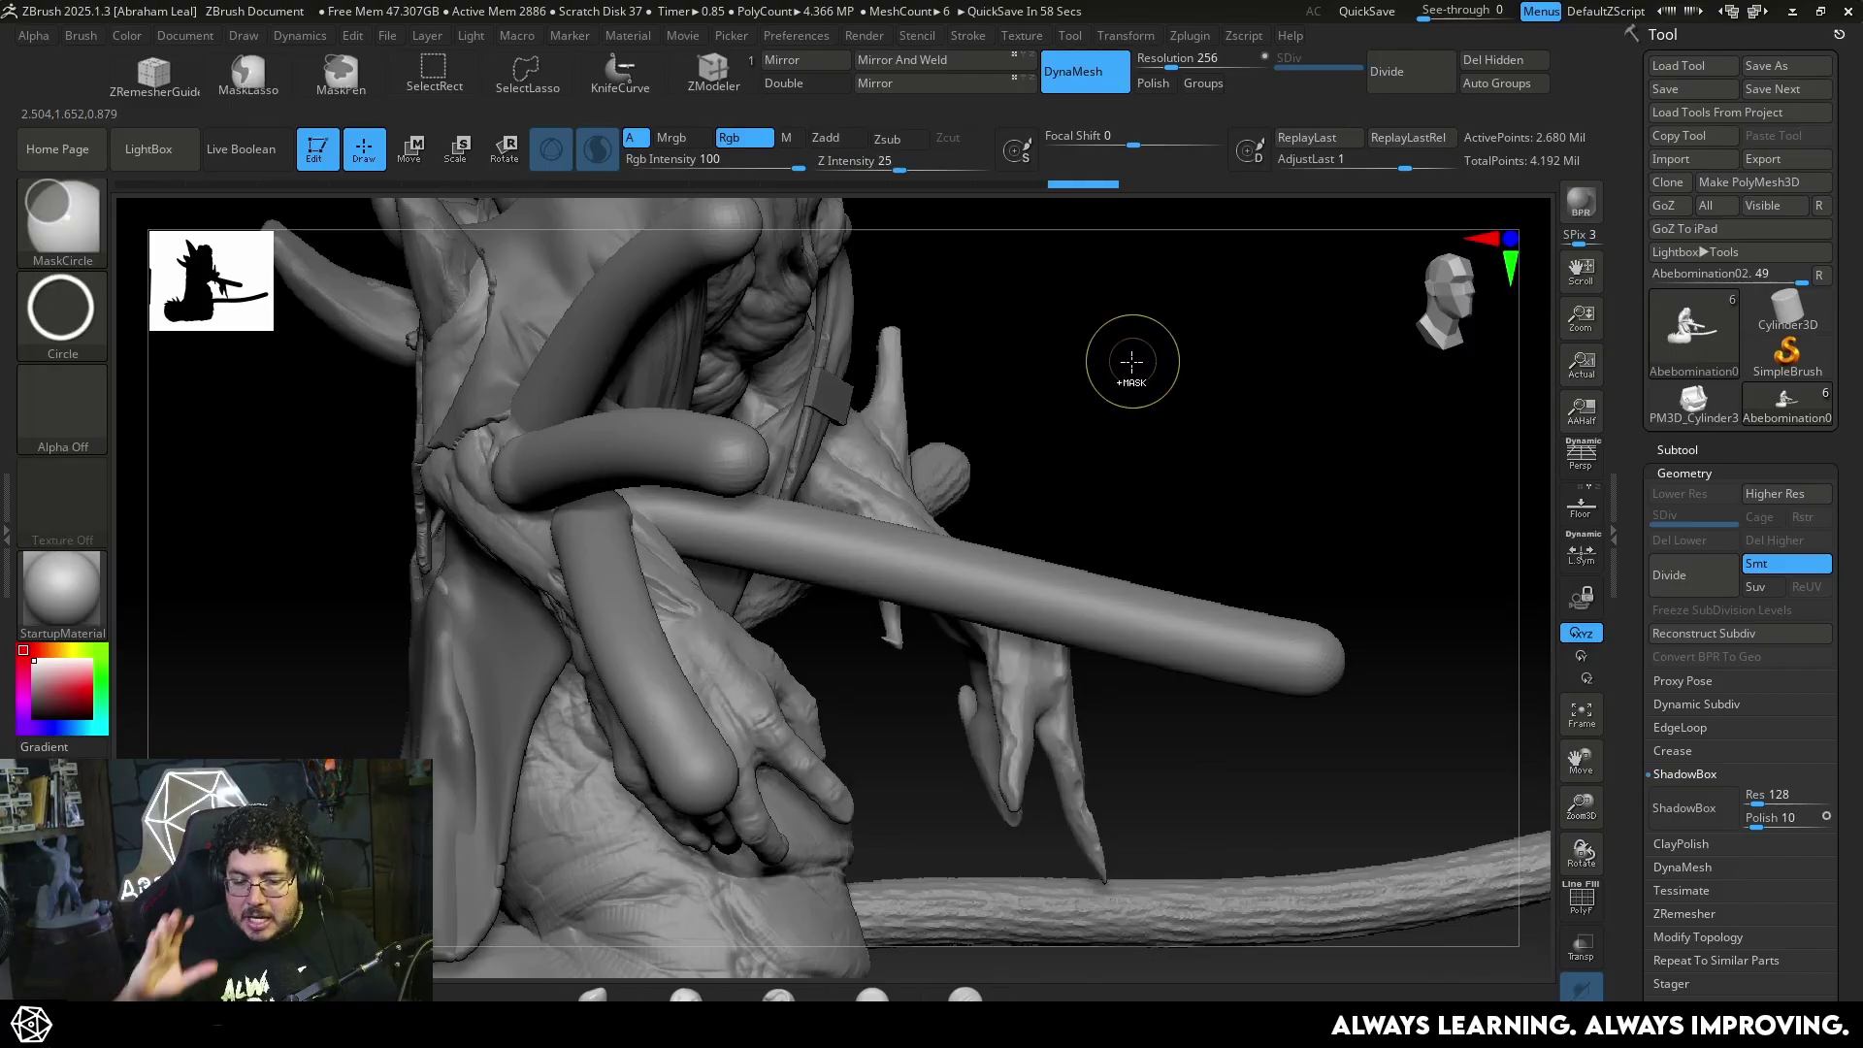
Undo all the SnakeCactus tentacles on the forearm and tail
key(ctrl+z)
key(ctrl+z)
key(ctrl+z)
key(ctrl+z)
key(ctrl+z)
key(ctrl+z)
key(ctrl+z)
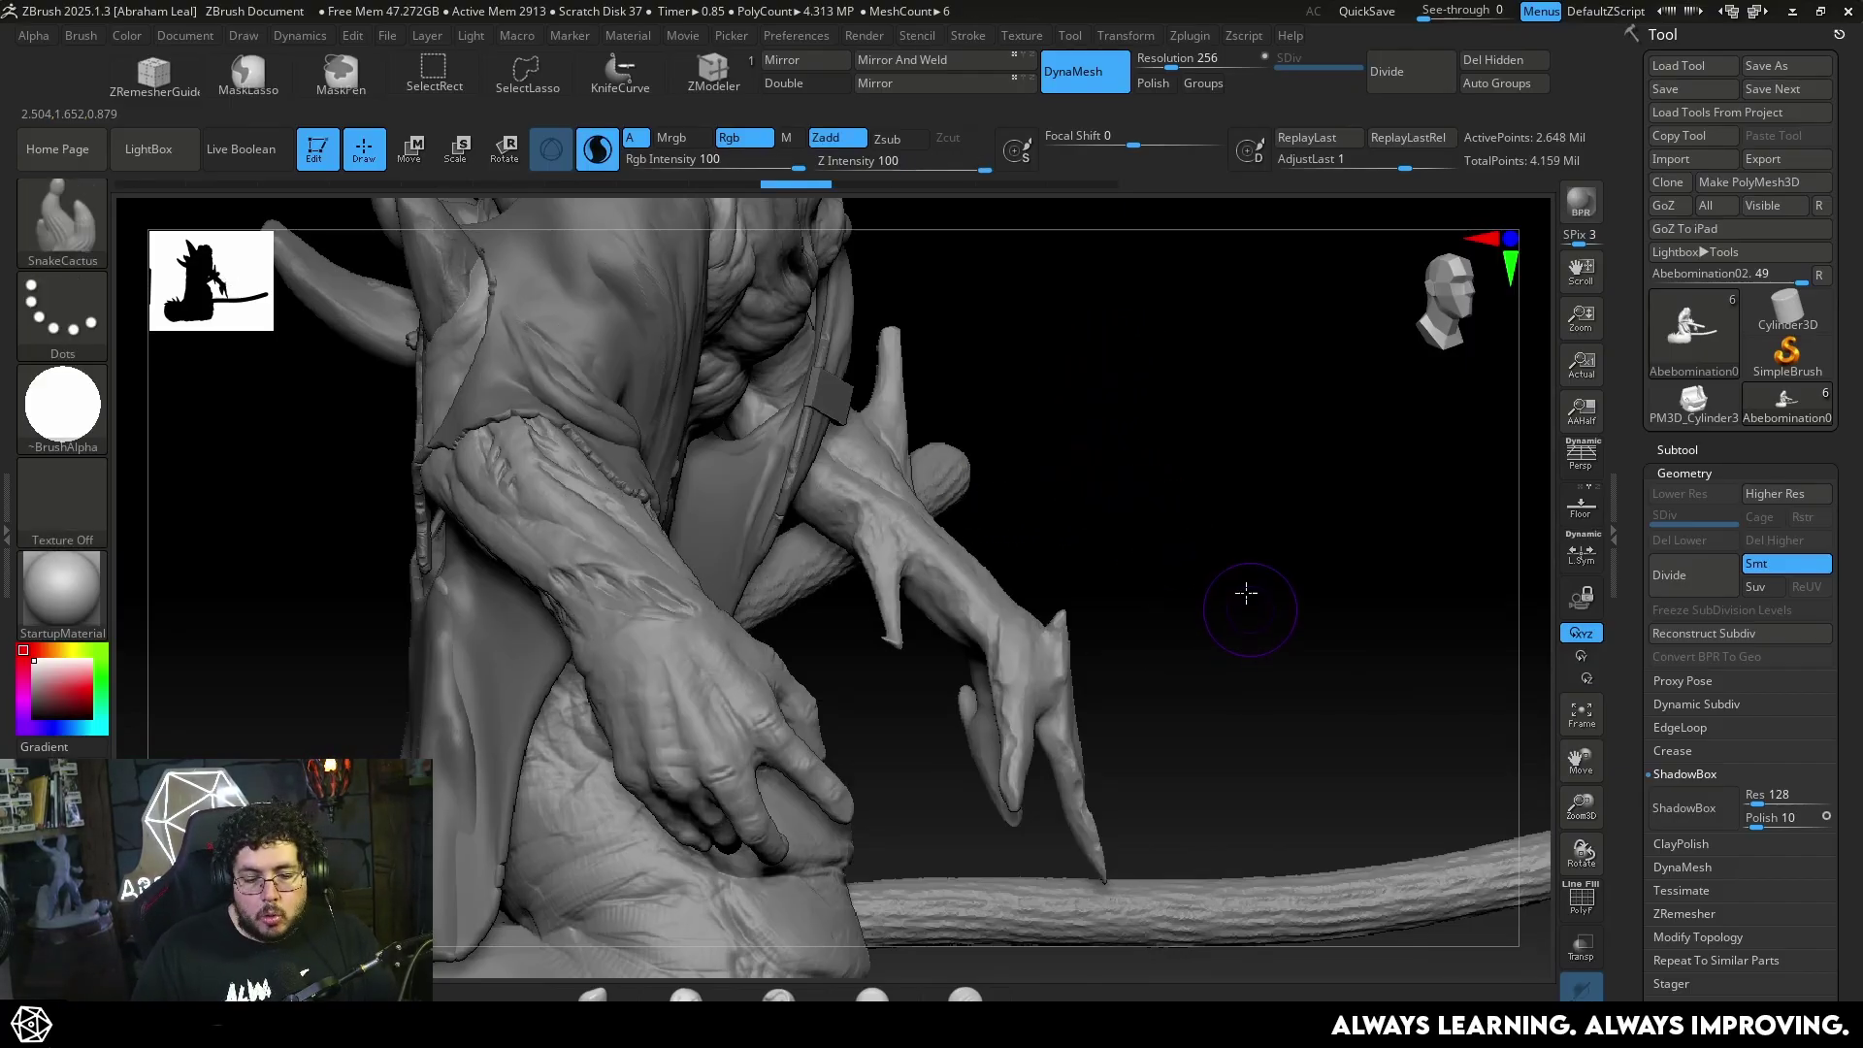
key(ctrl+z)
key(ctrl+z)
key(ctrl+z)
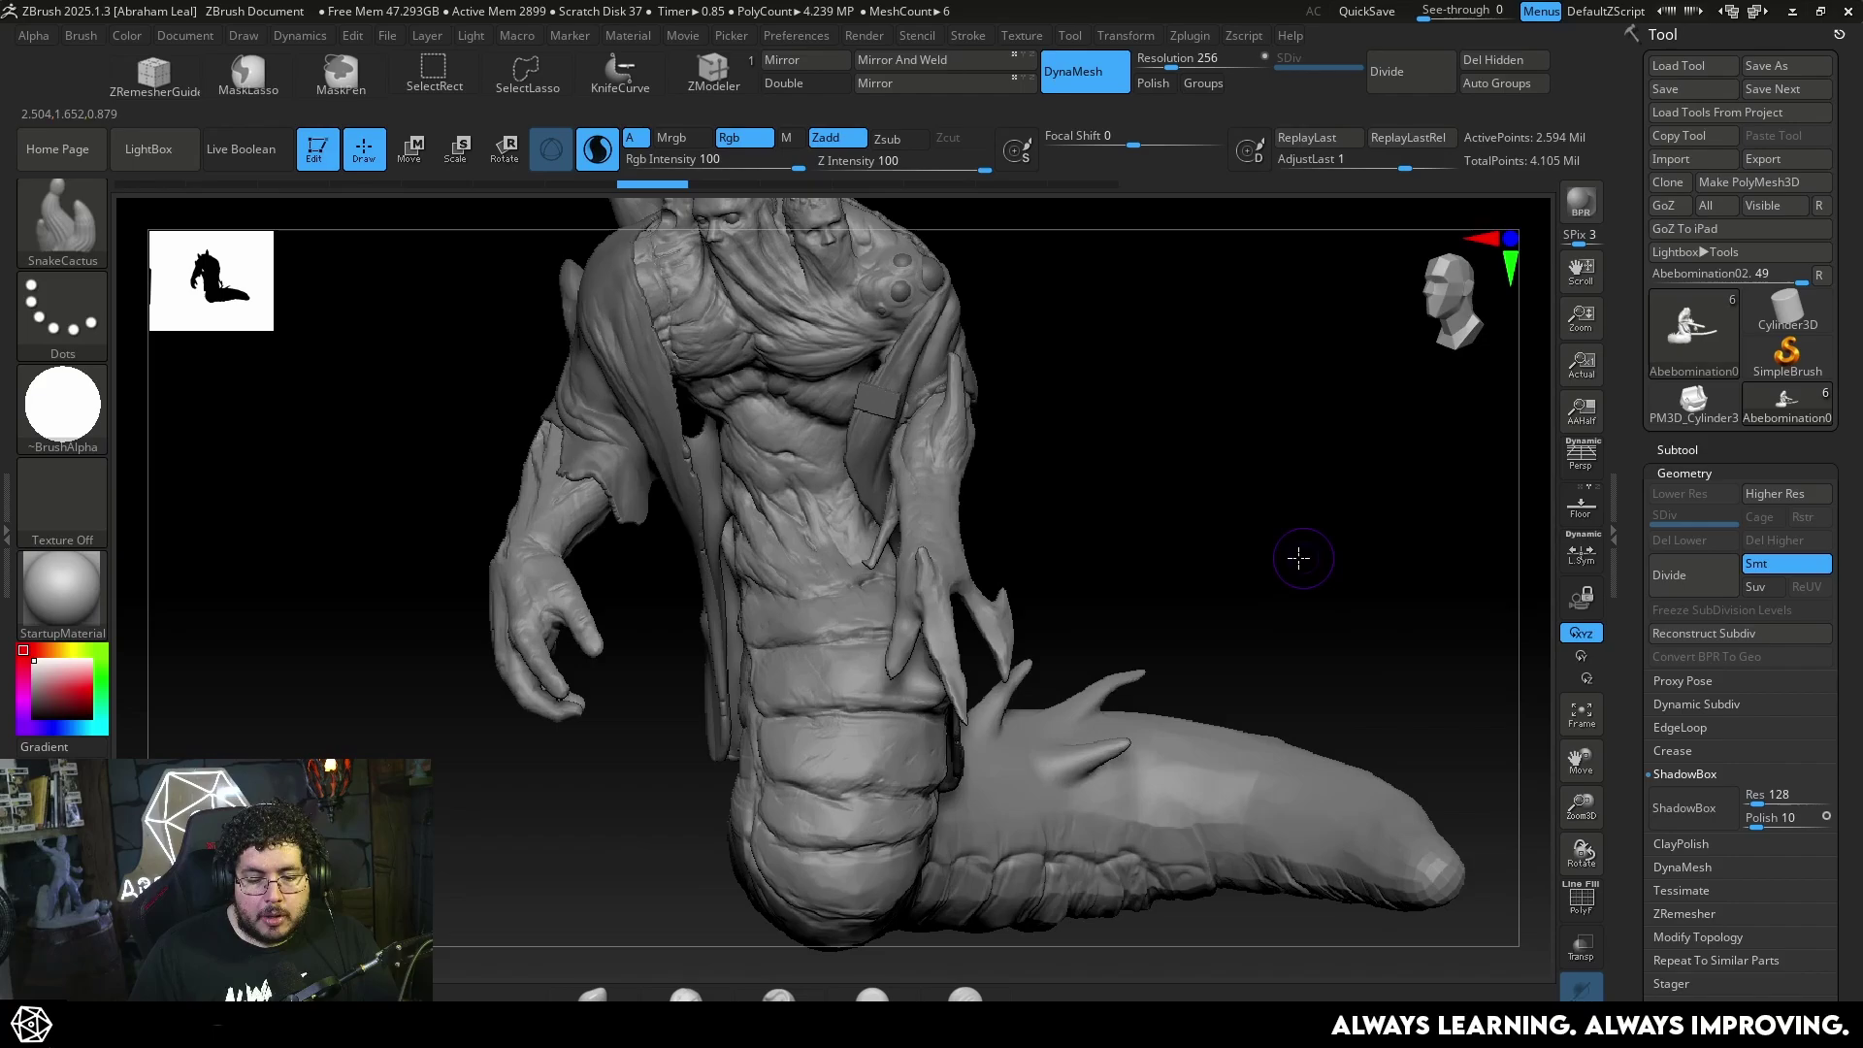
Mask the creature's branching arm, leaving only its upper spike unmasked
mouse_move(1089, 420)
alt+mouse_down()
mouse_move(1150, 427)
mouse_move(1201, 480)
alt+mouse_up()
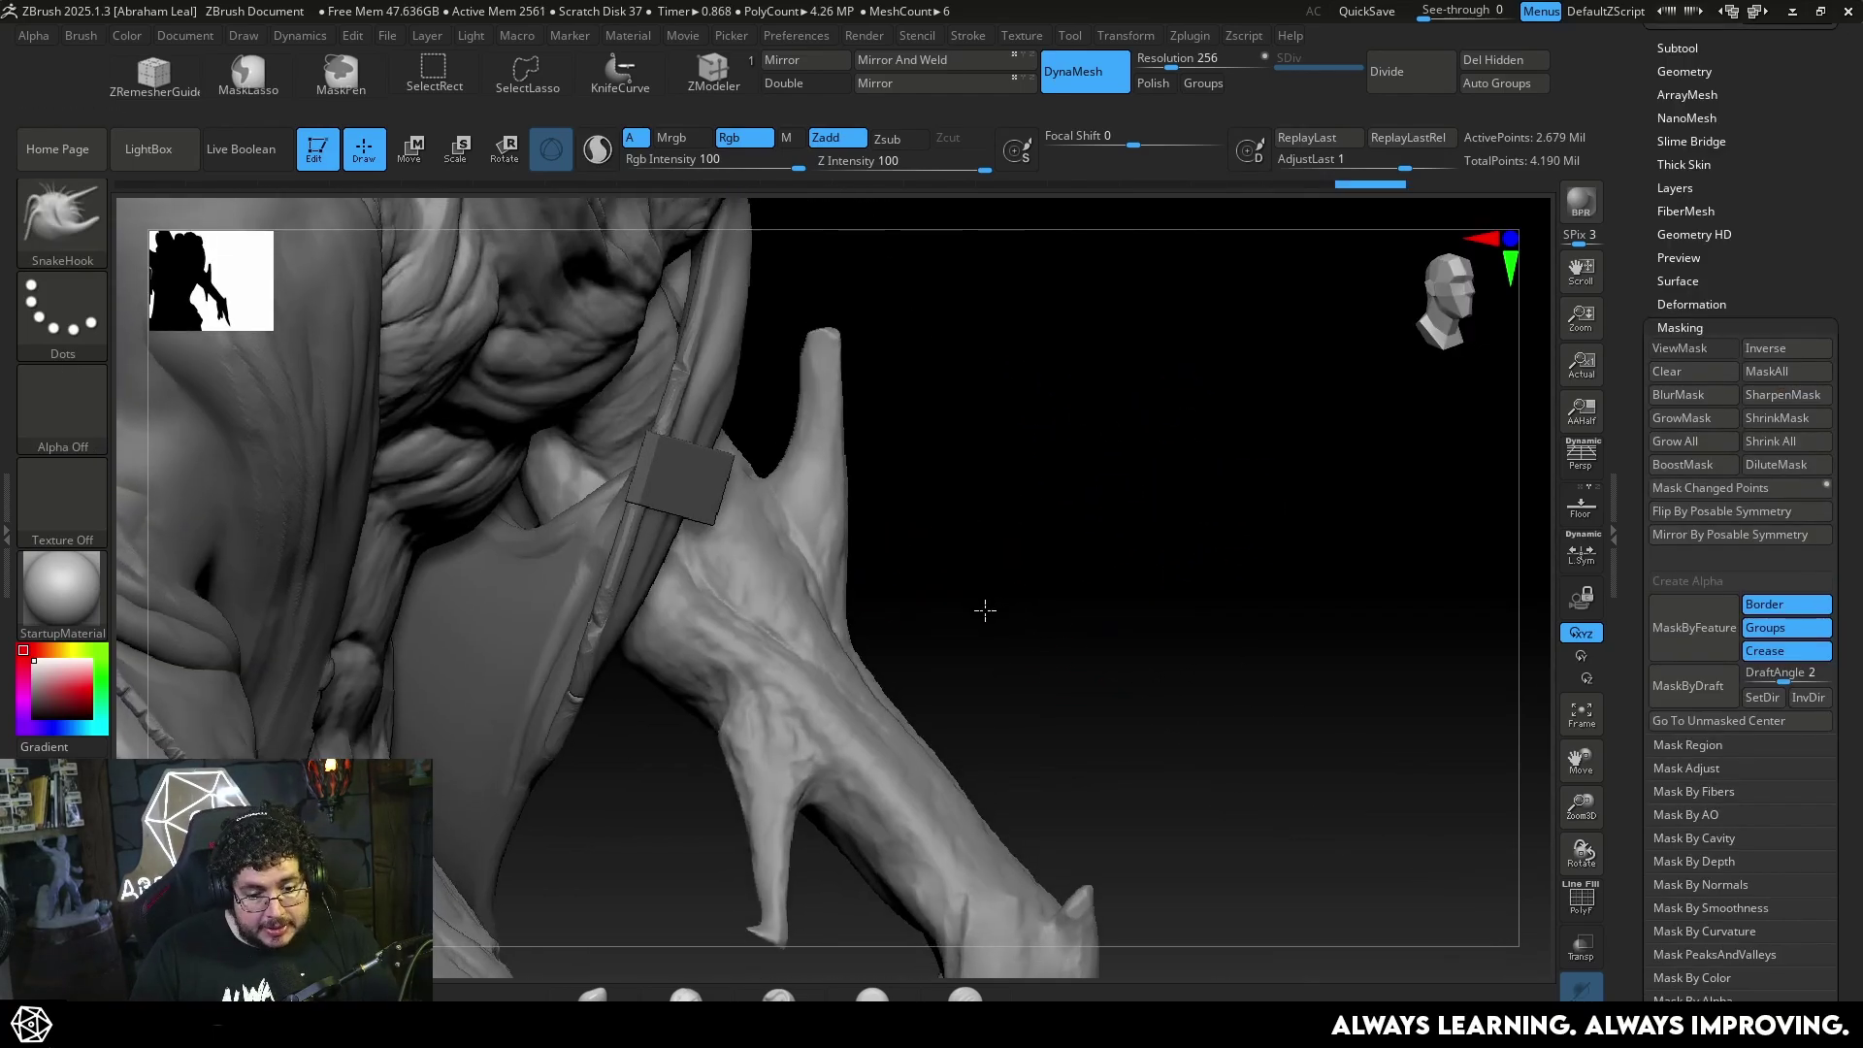
mouse_move(981, 611)
mouse_down()
mouse_move(1015, 515)
mouse_move(1063, 629)
mouse_up()
mouse_move(790, 538)
ctrl+mouse_down()
mouse_move(940, 719)
mouse_move(975, 706)
ctrl+mouse_up()
mouse_move(1080, 670)
mouse_down()
mouse_move(1202, 815)
mouse_move(1165, 674)
mouse_up()
ctrl+click(1169, 709)
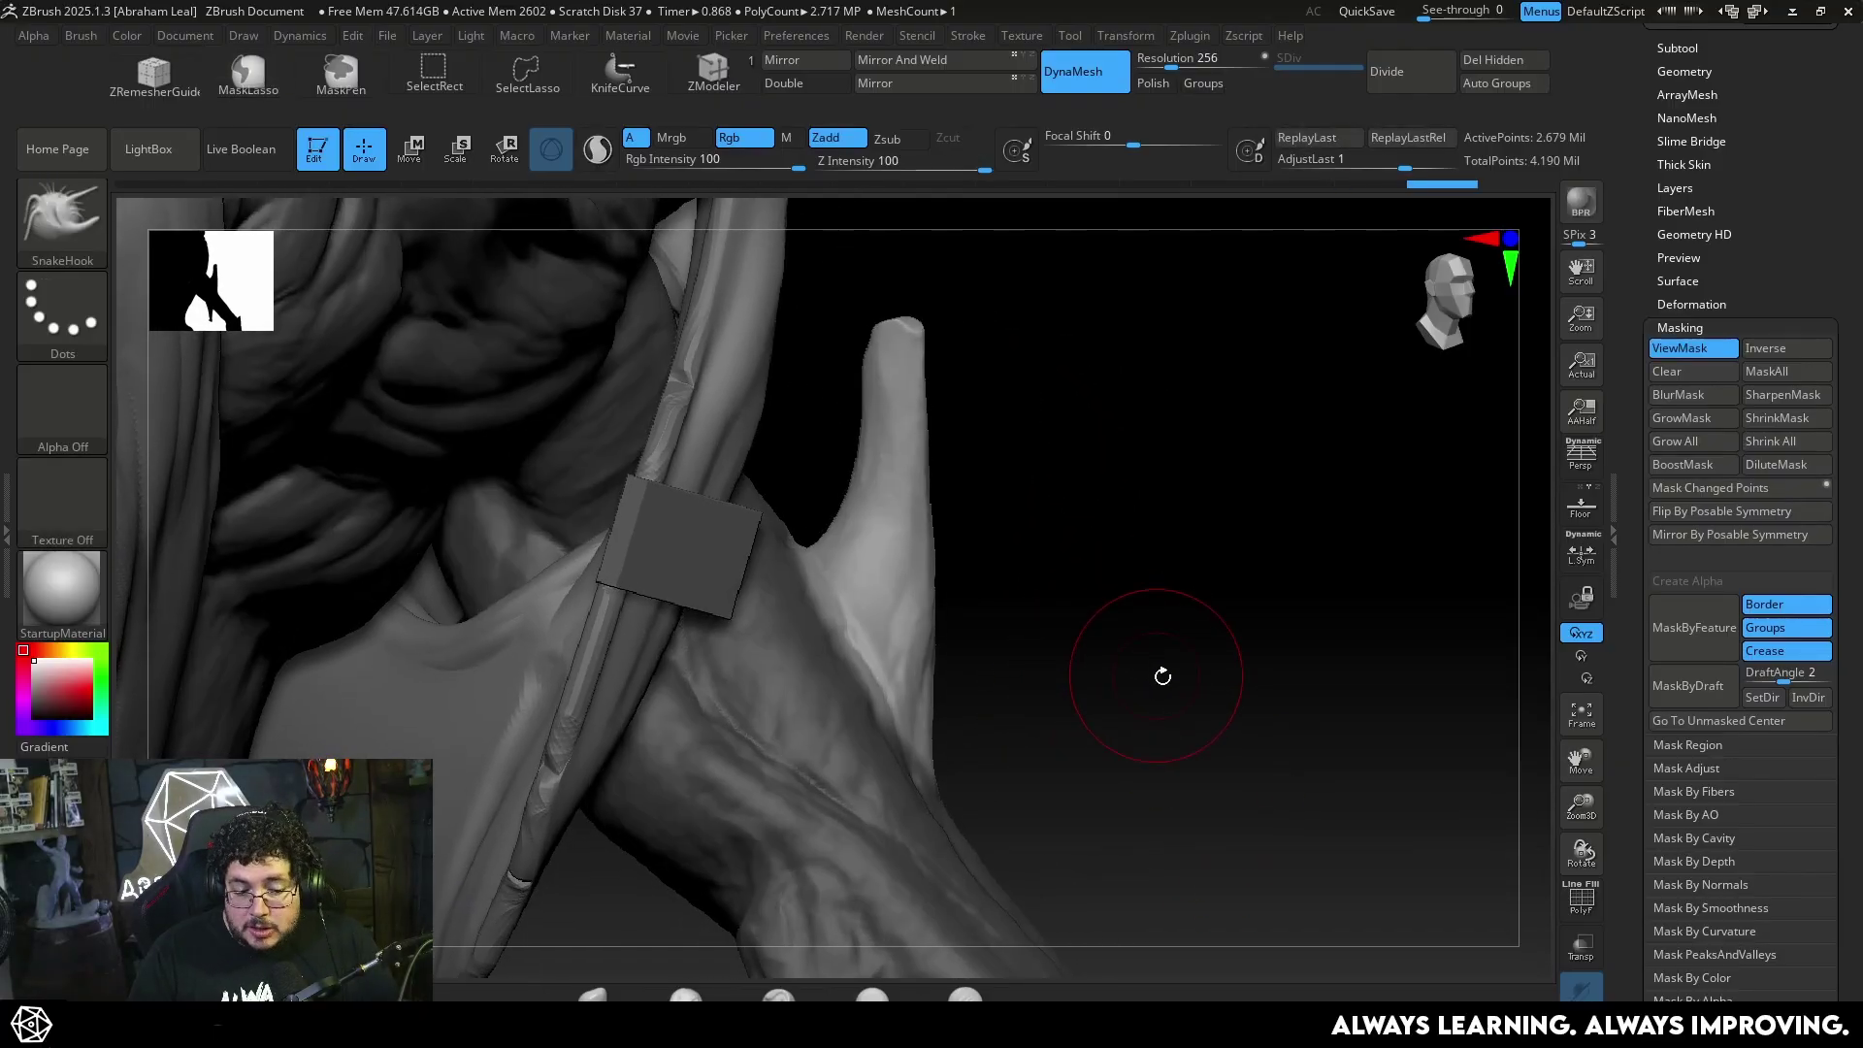
Switch to the Anchors brush in Rotate mode and try rotating the spike between anchors at its base and tip
key(b)
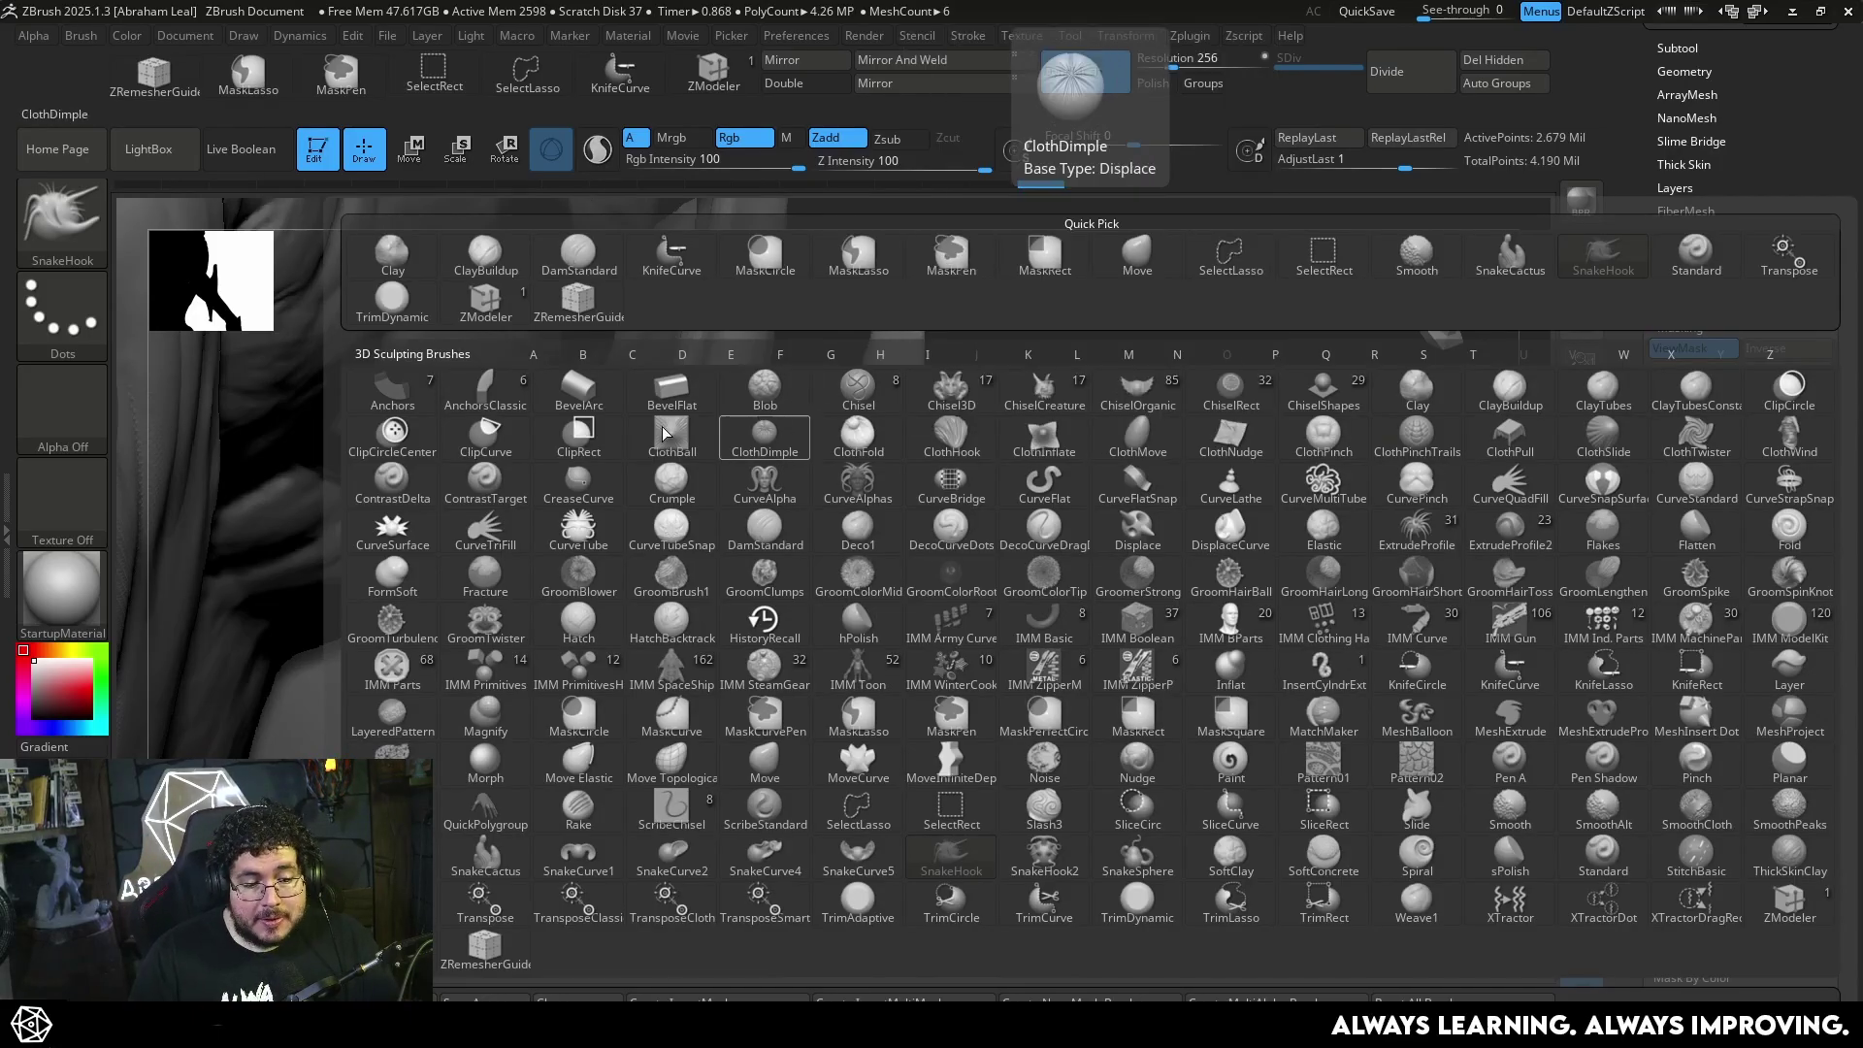
click(392, 386)
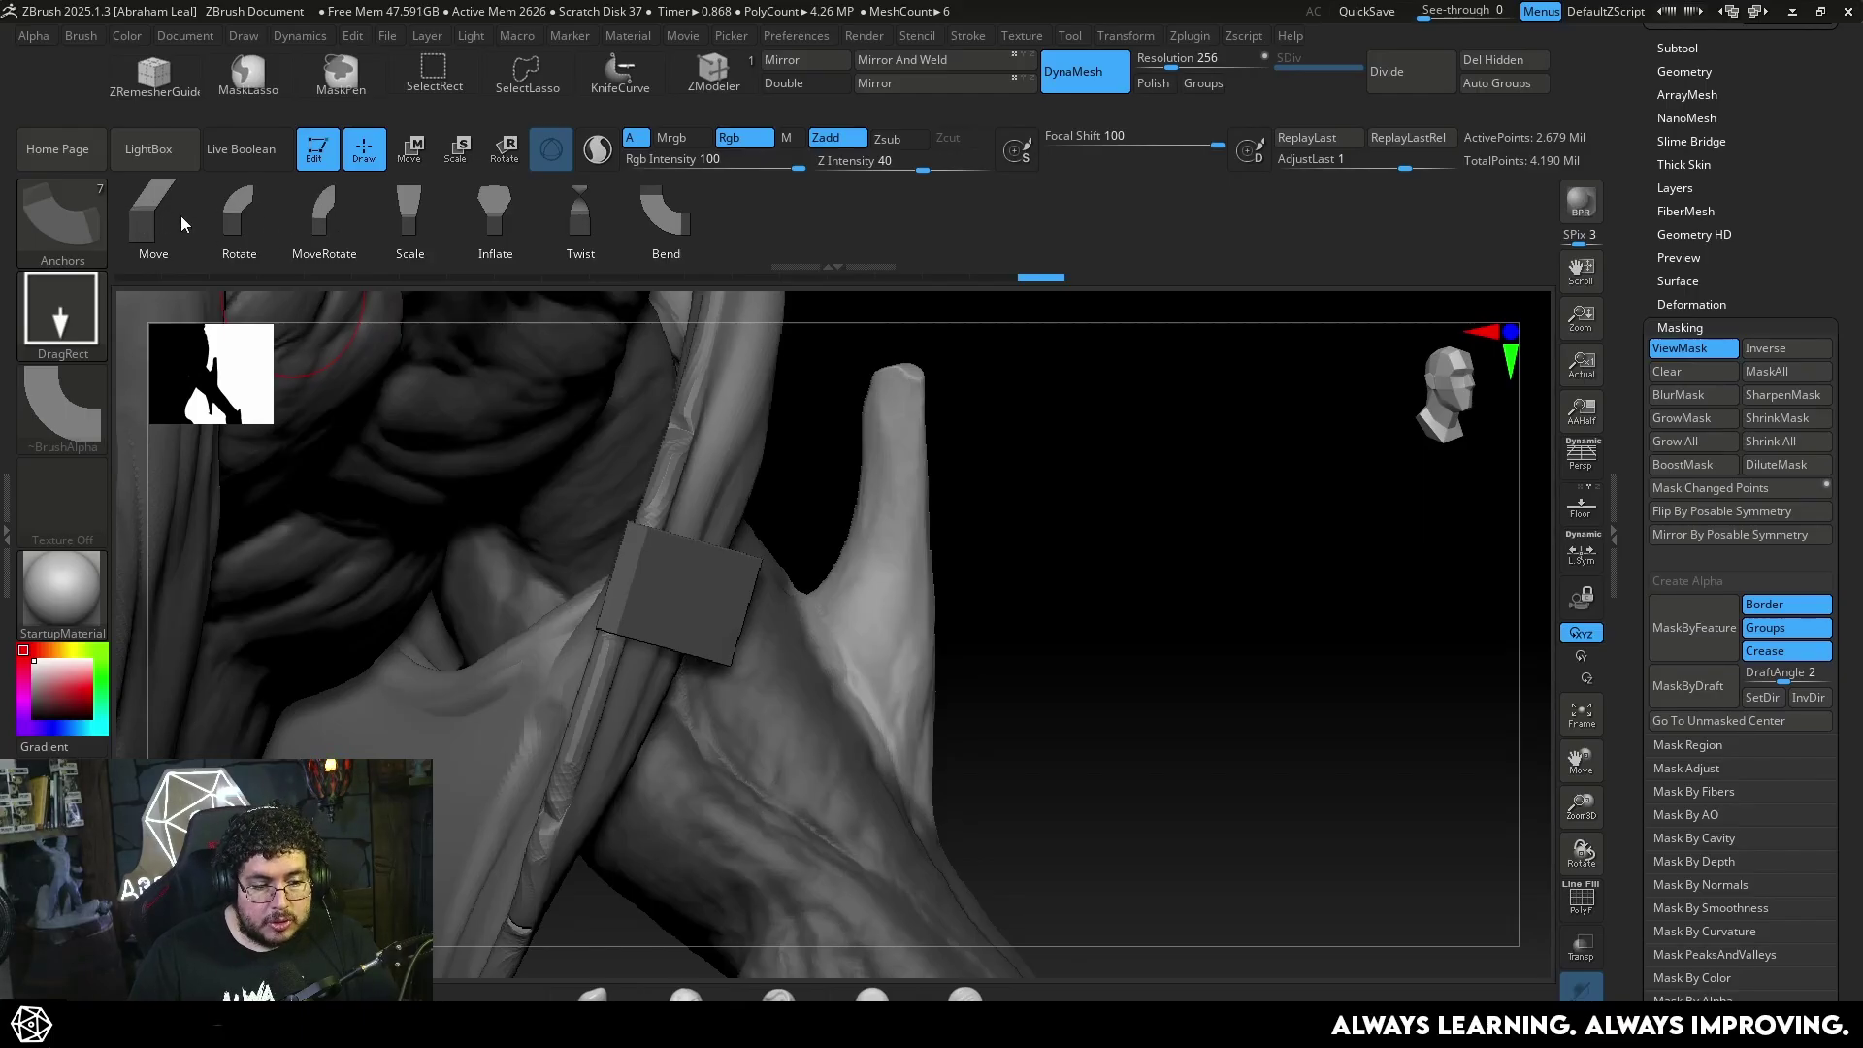
click(248, 206)
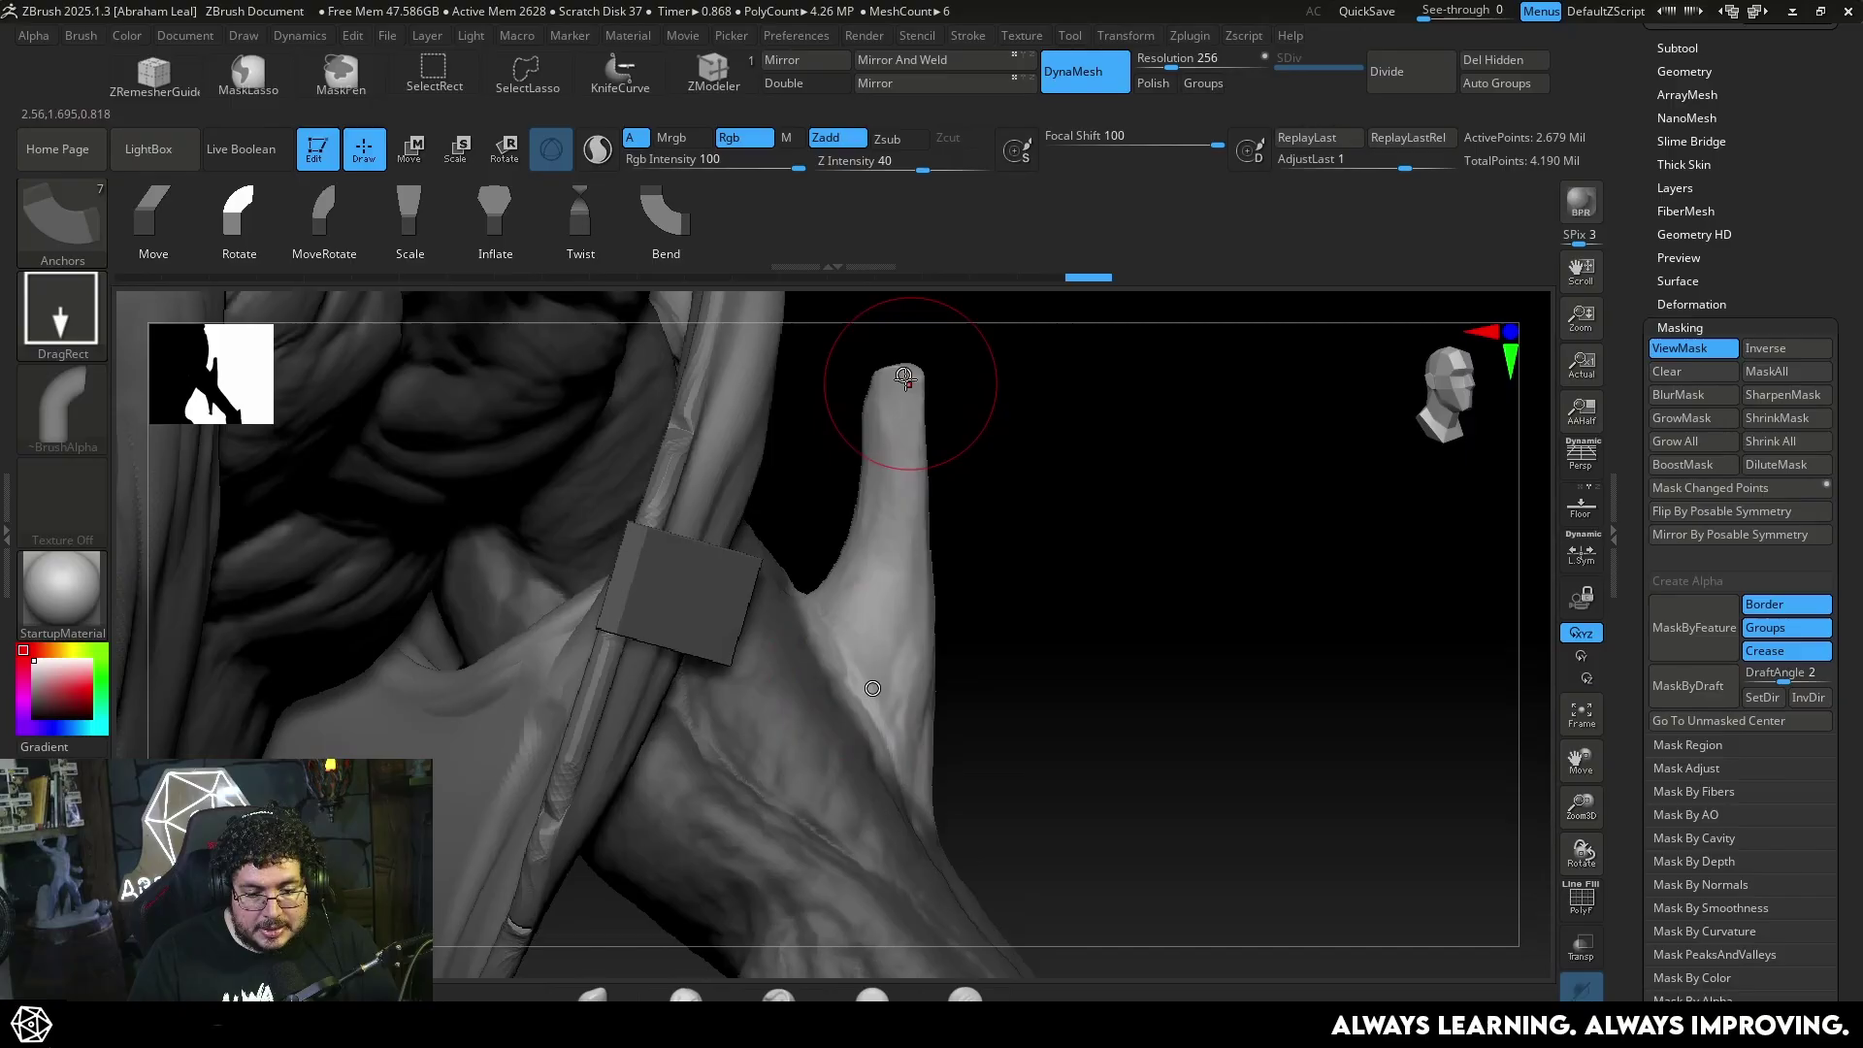
mouse_move(930, 374)
mouse_down()
mouse_move(1048, 395)
mouse_move(1231, 469)
mouse_move(999, 388)
mouse_move(778, 387)
mouse_move(1189, 449)
mouse_move(1419, 594)
mouse_move(1048, 447)
mouse_move(854, 427)
mouse_move(981, 433)
mouse_move(1476, 561)
mouse_move(1148, 457)
mouse_move(1082, 475)
mouse_up()
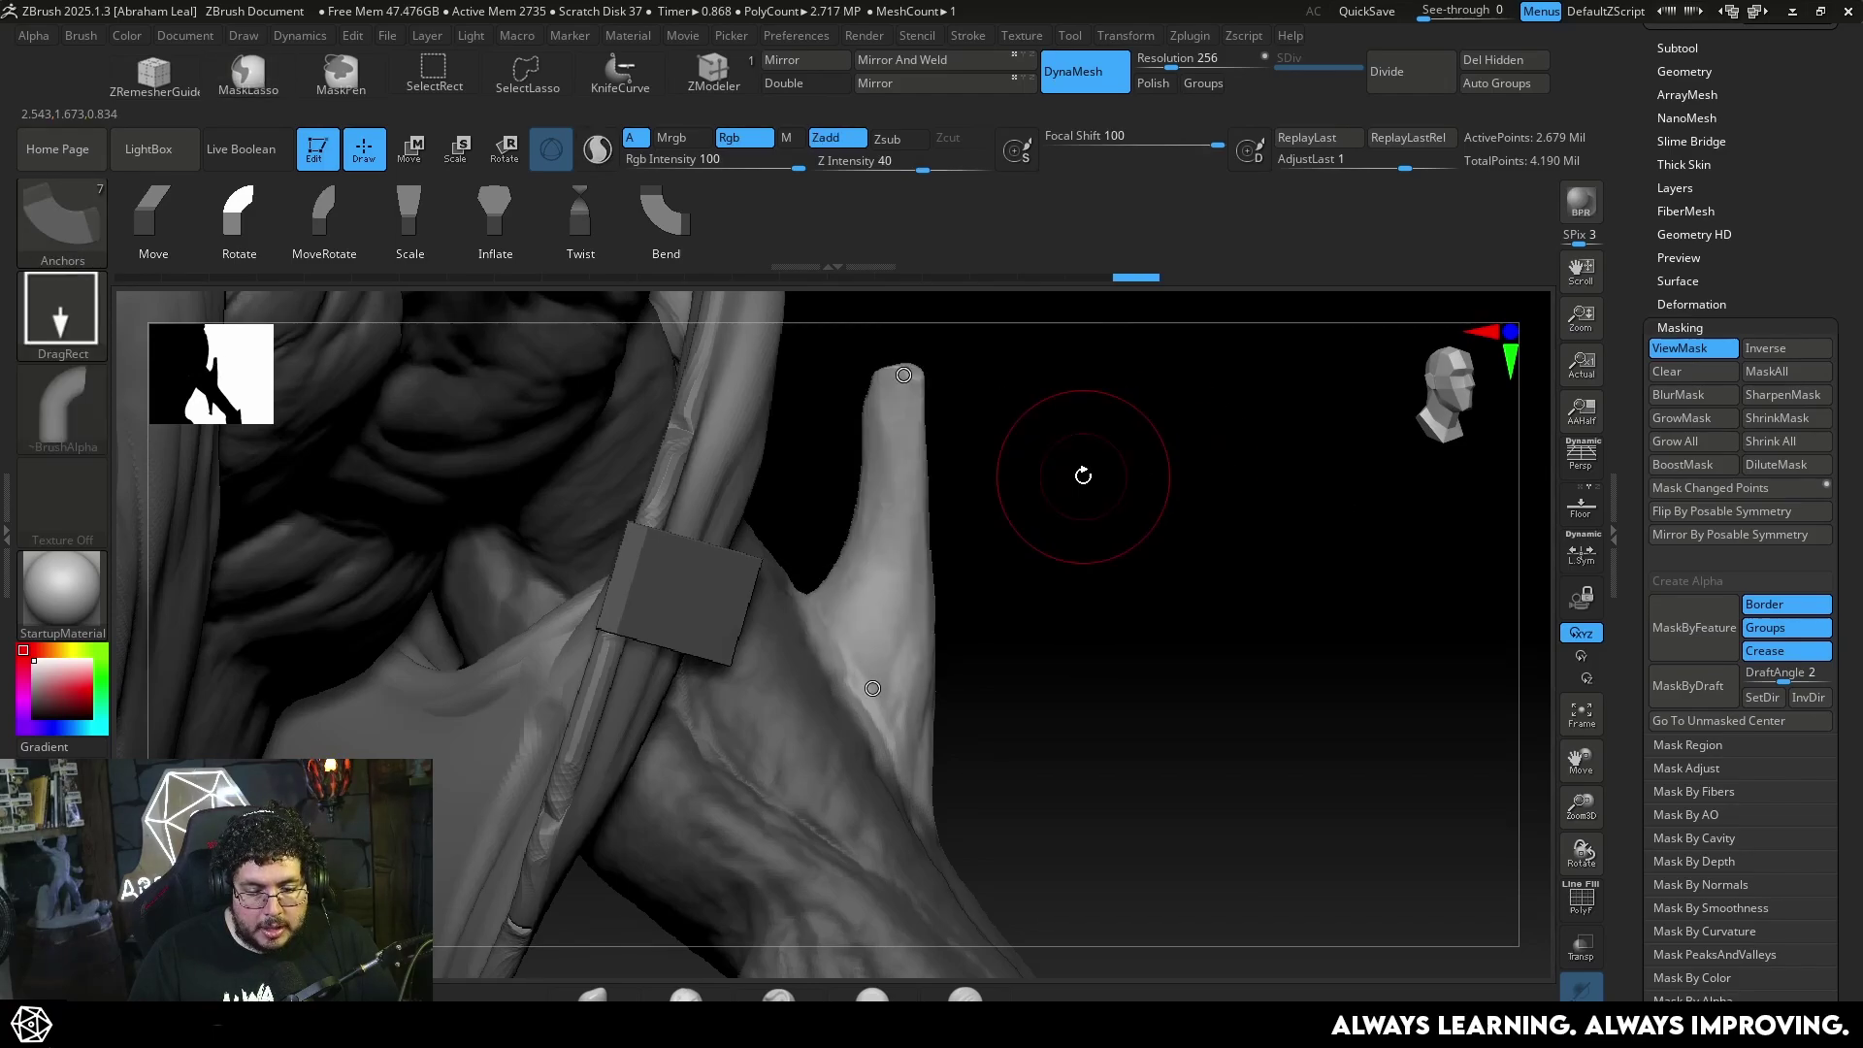
Bring up the transform gizmo on the arm's spike, clear the mask, and return to draw mode
key(e)
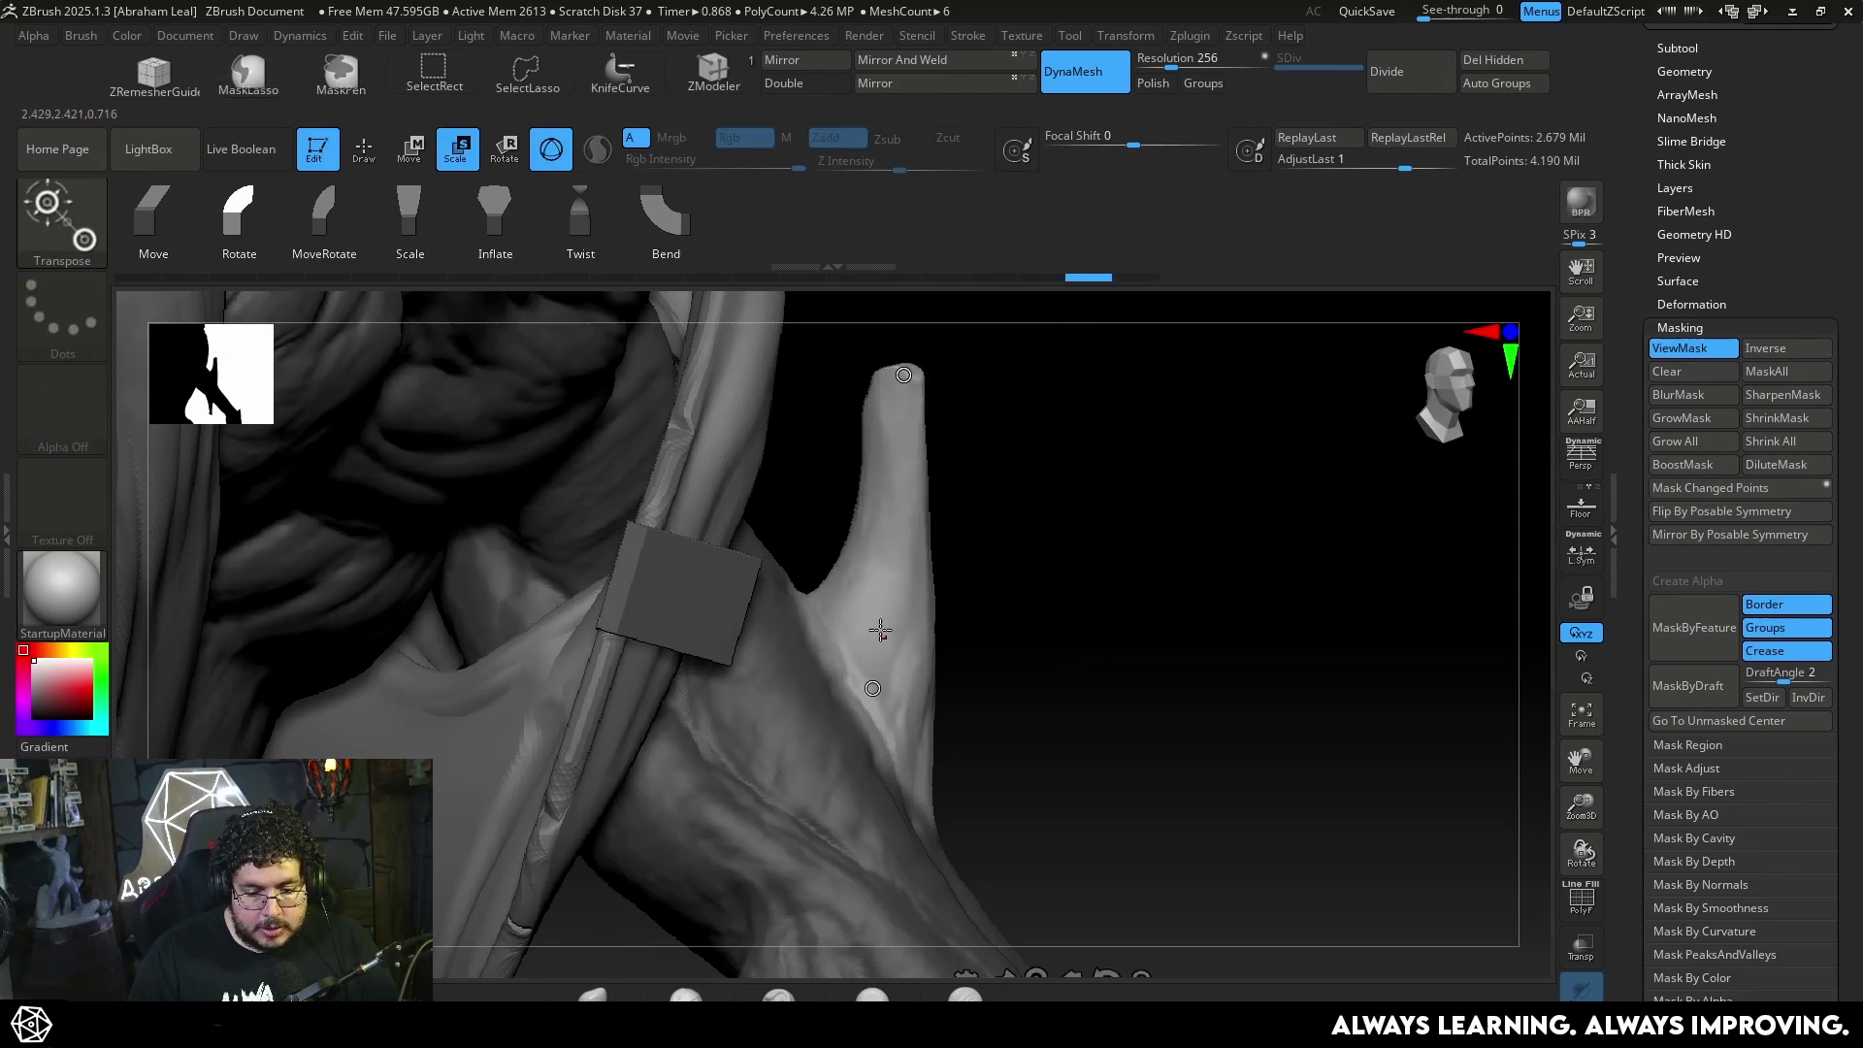
ctrl+drag(1023, 690, 1062, 729)
key(w)
ctrl+right_drag(1022, 690, 955, 621)
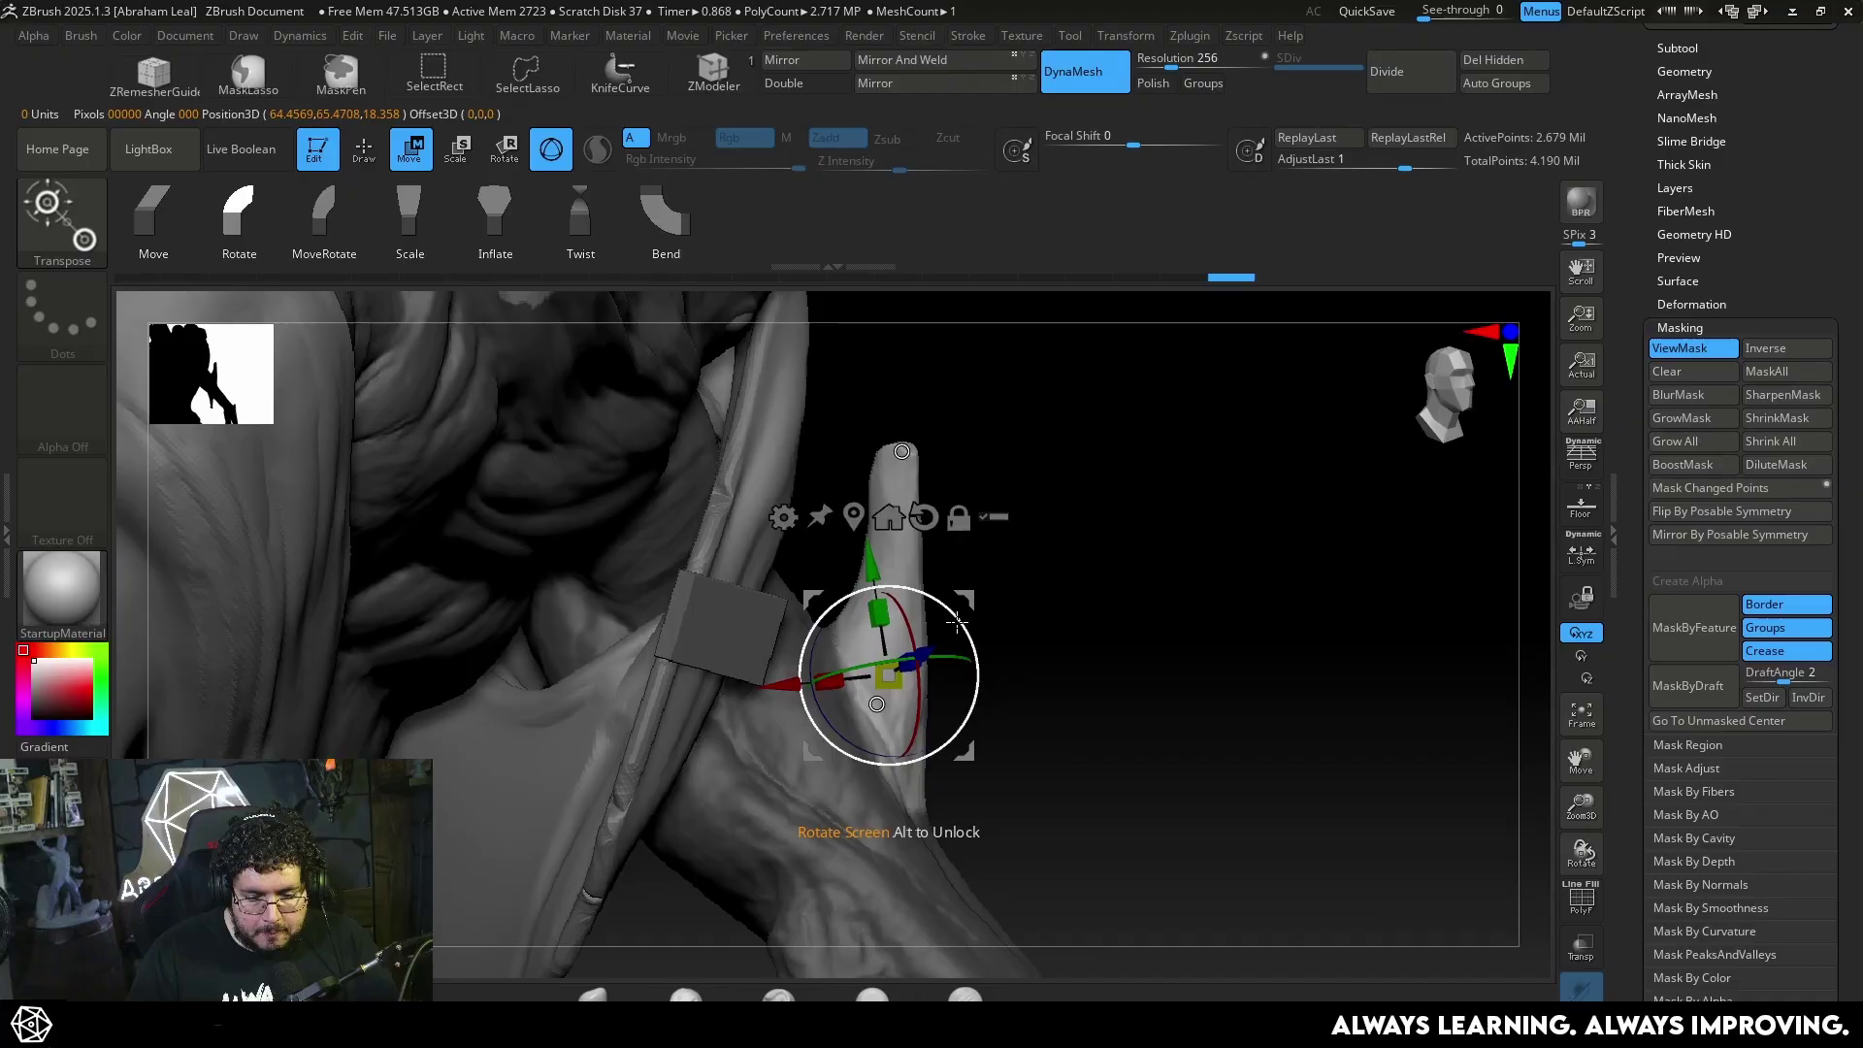
drag(1038, 707, 1058, 604)
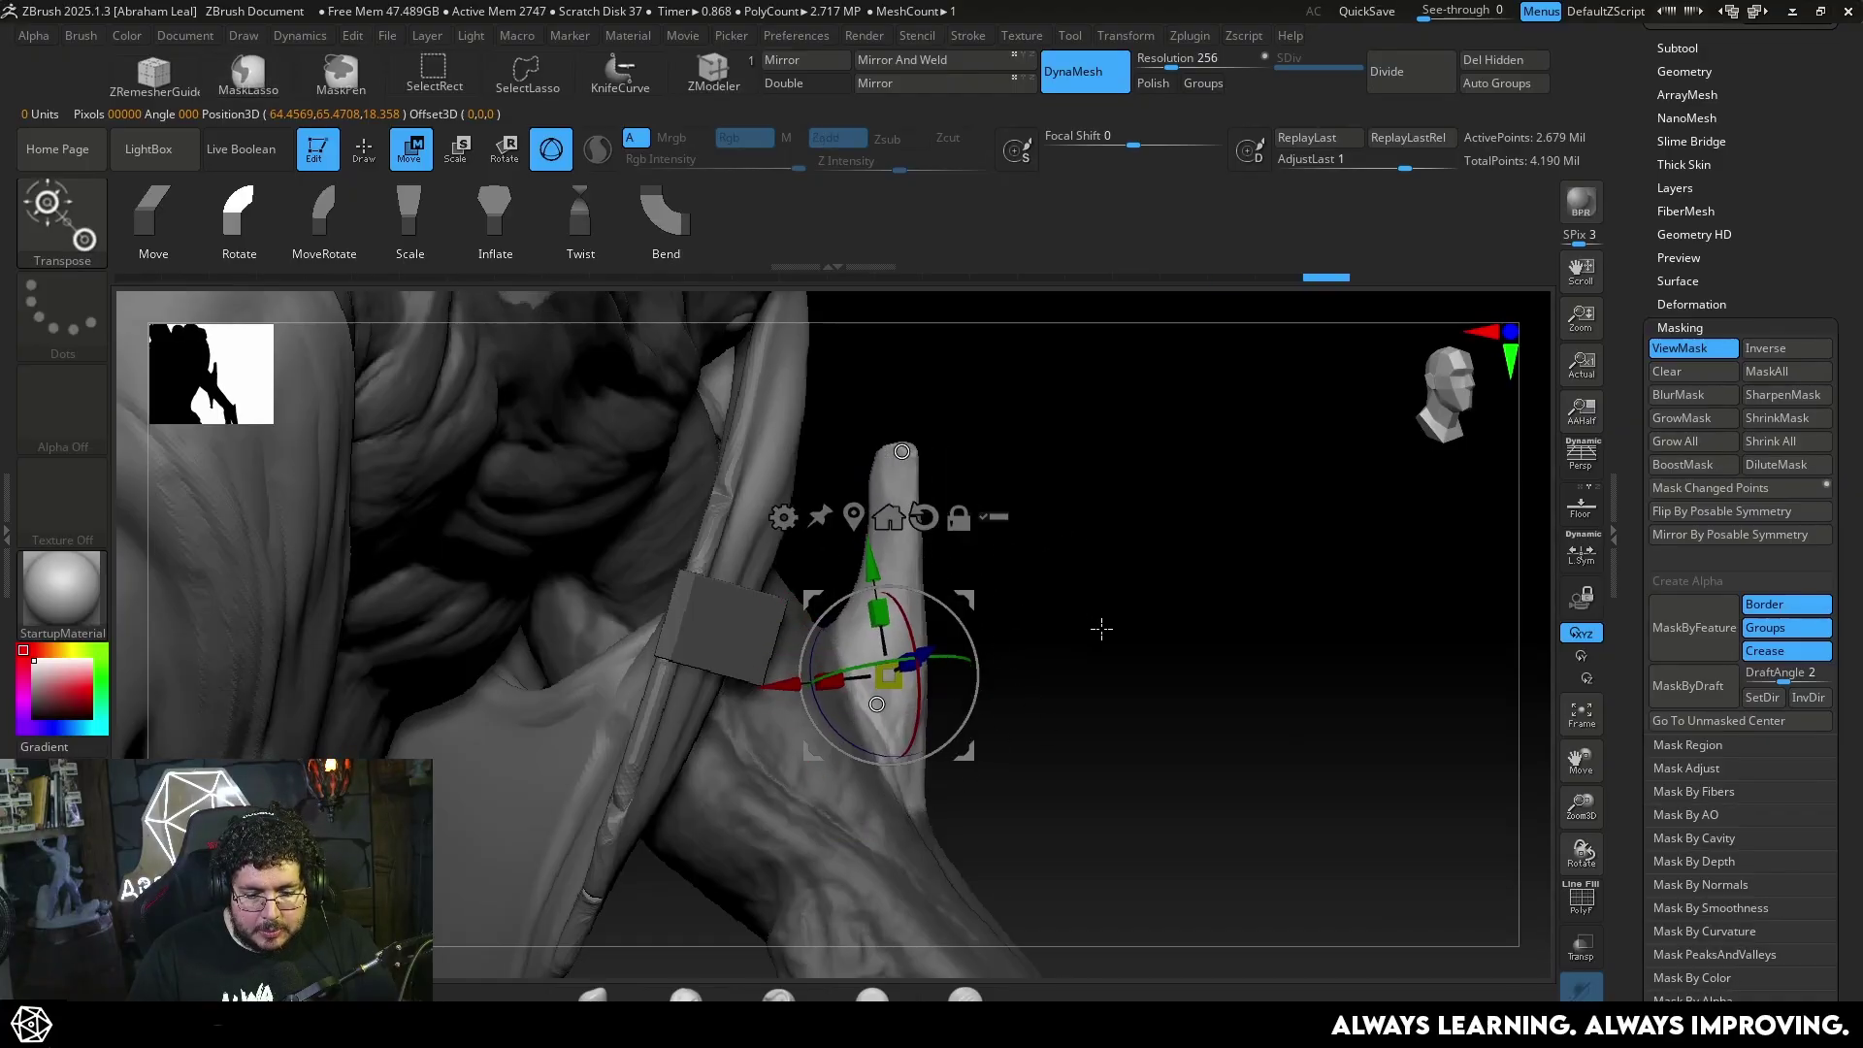
ctrl+right_drag(1102, 628, 1156, 673)
drag(1156, 672, 965, 406)
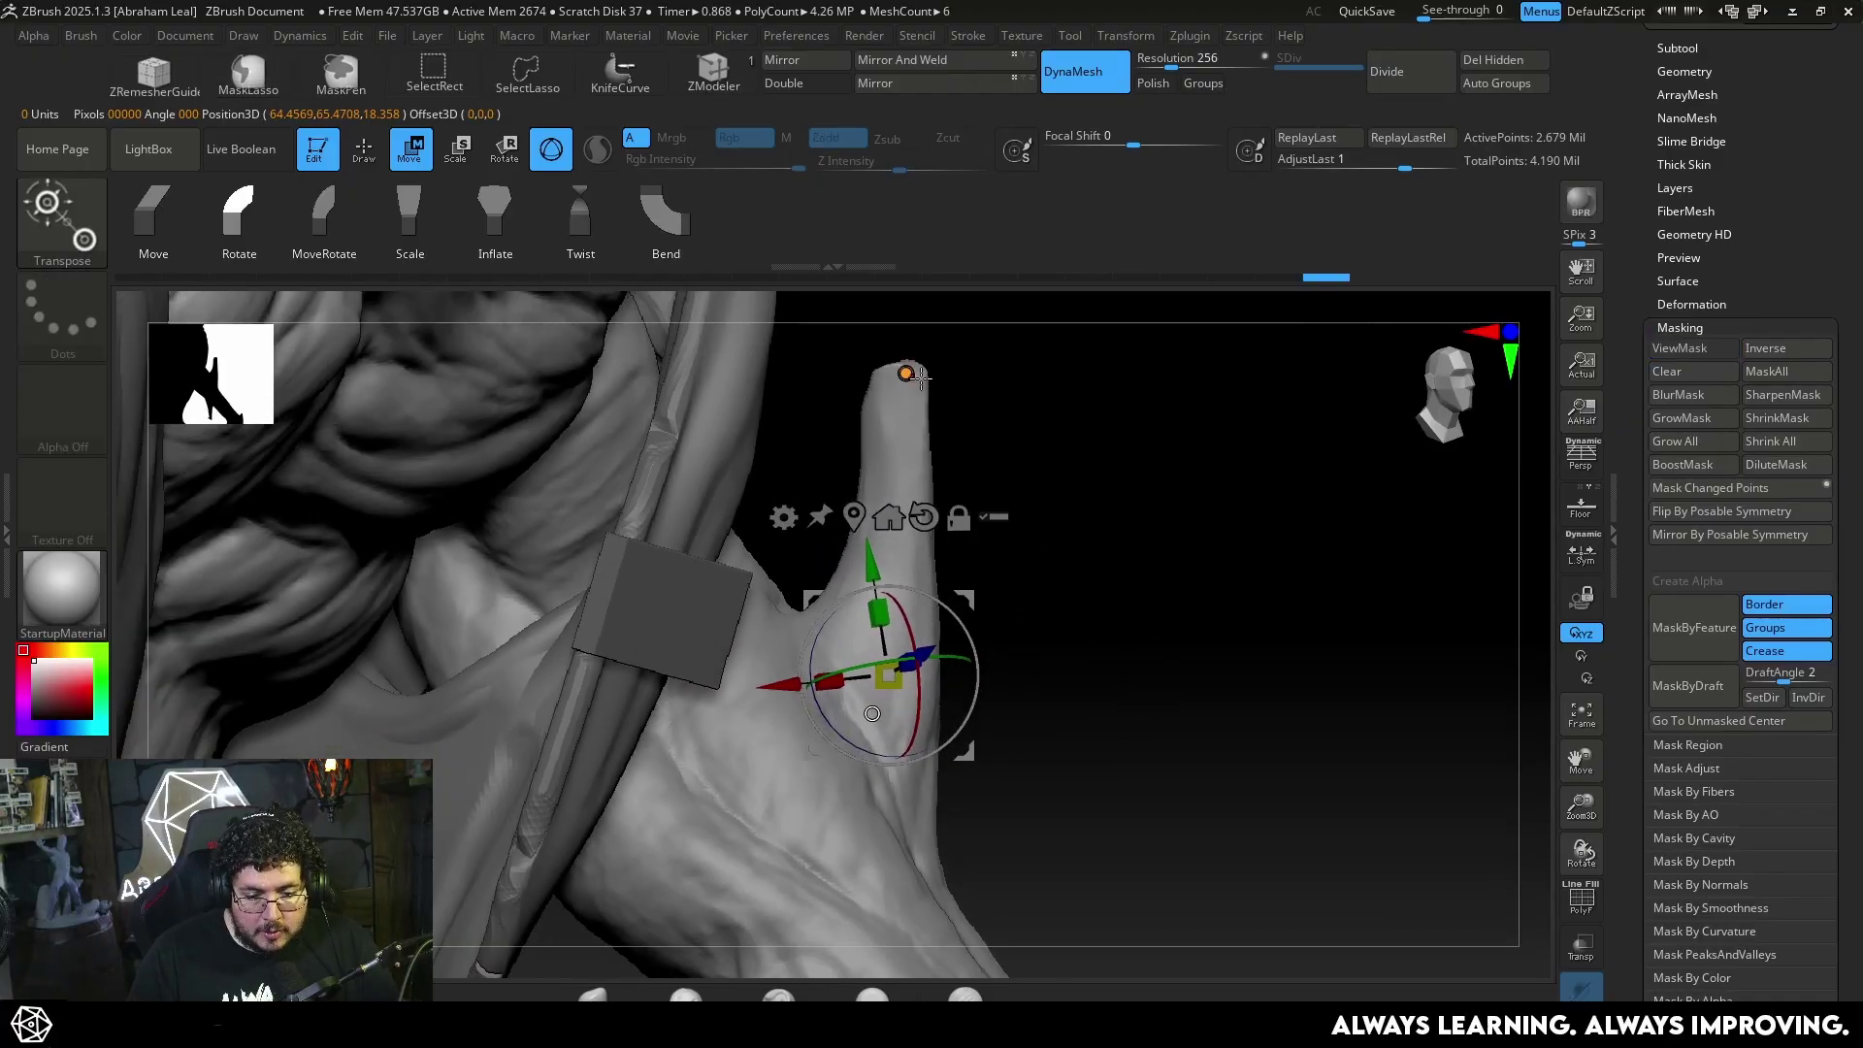
key(q)
Mask the arm around the spike again and adjust the spike with the Anchors brush, switching to Scale mode
mouse_move(998, 546)
ctrl+right_down()
mouse_move(1027, 467)
mouse_move(1030, 496)
ctrl+right_up()
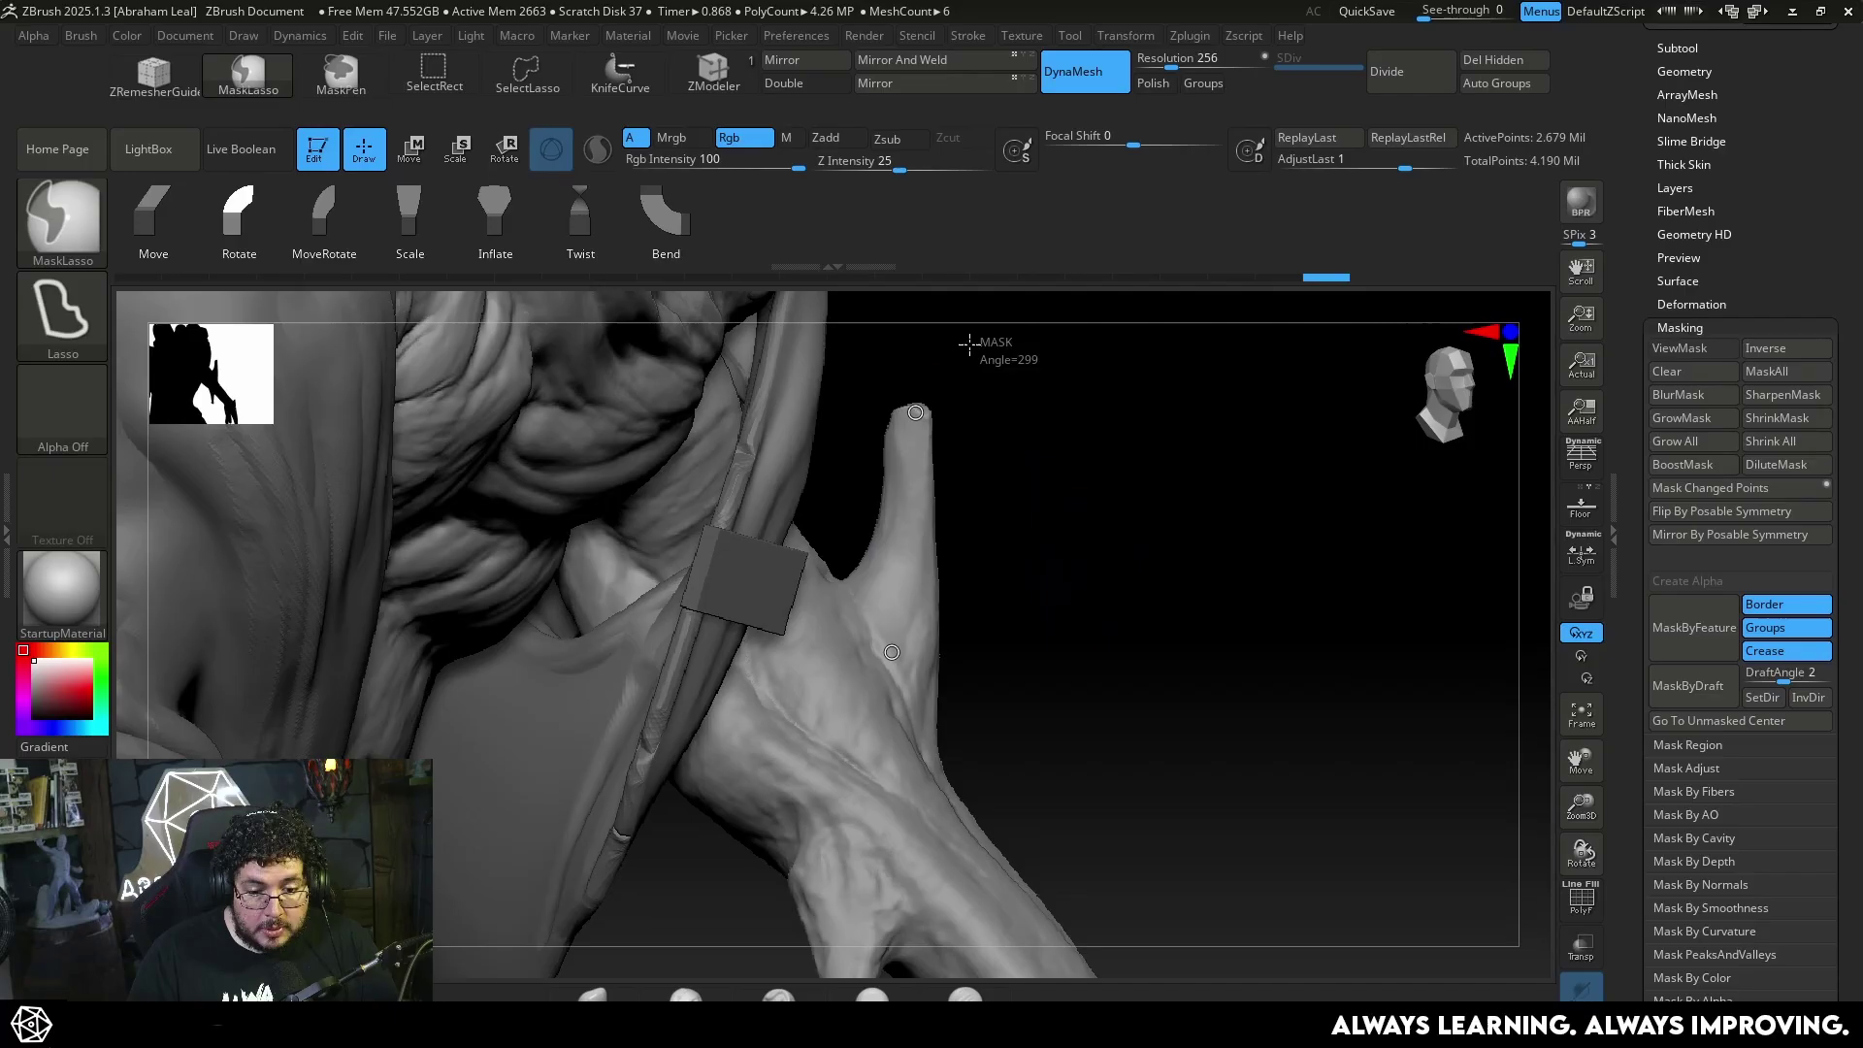
ctrl+drag(960, 721, 1017, 758)
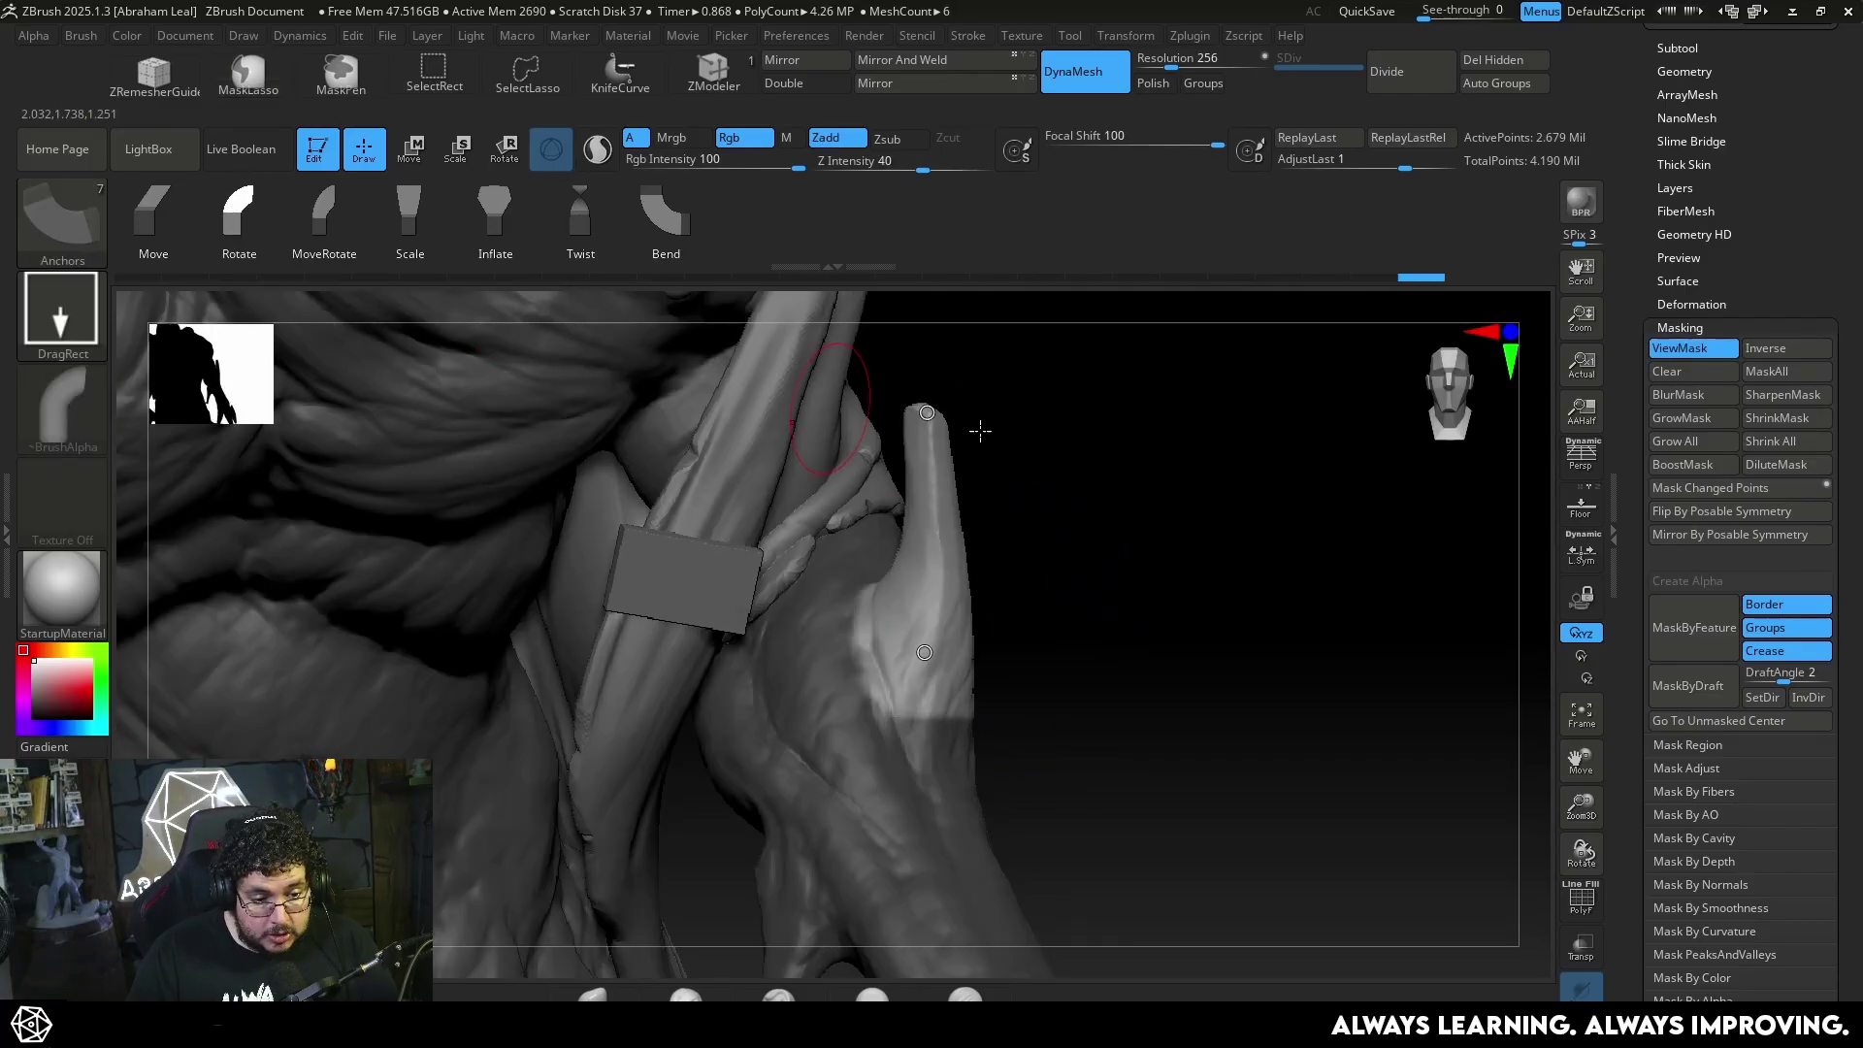
drag(980, 430, 955, 456)
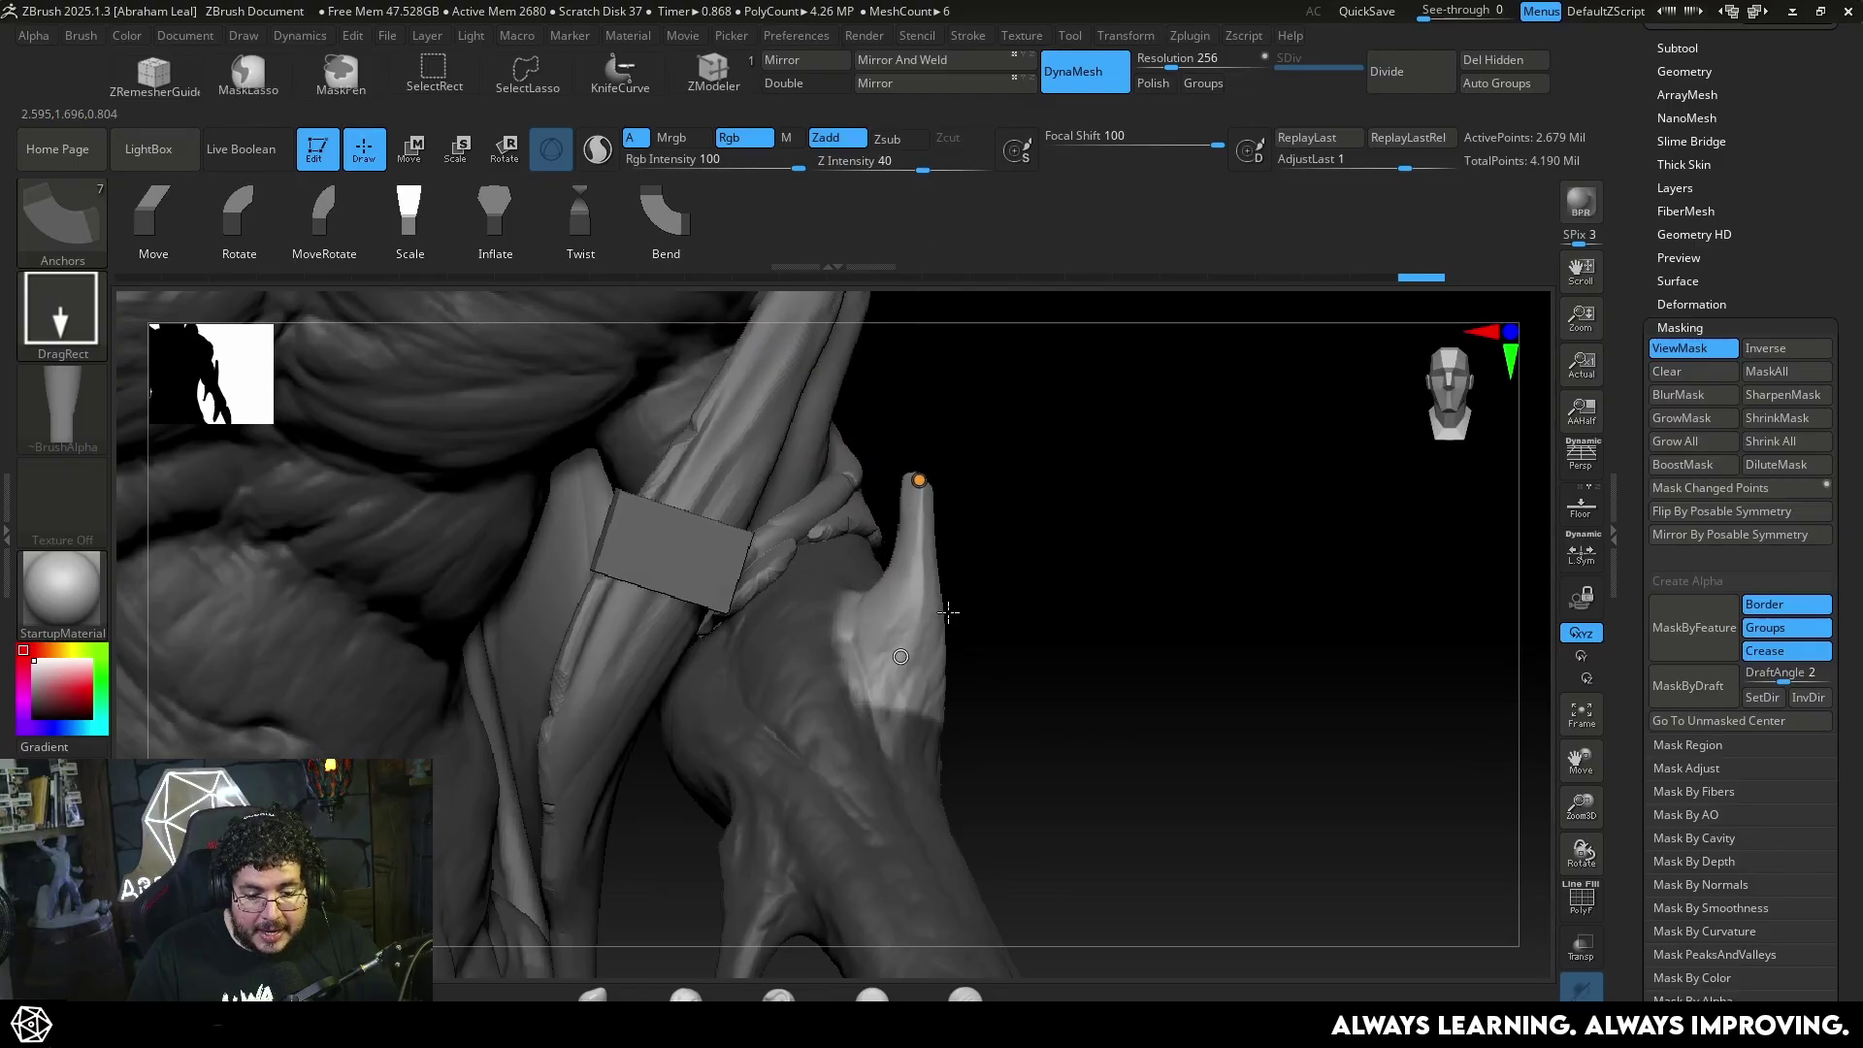
Mask the creature, leaving only the forked claws at the end of the thin branching arm unmasked
alt+drag(1021, 573, 1131, 534)
drag(1097, 519, 1135, 524)
mouse_move(1137, 449)
alt+mouse_down()
mouse_move(1248, 462)
mouse_move(1150, 495)
alt+mouse_up()
key(ctrl)
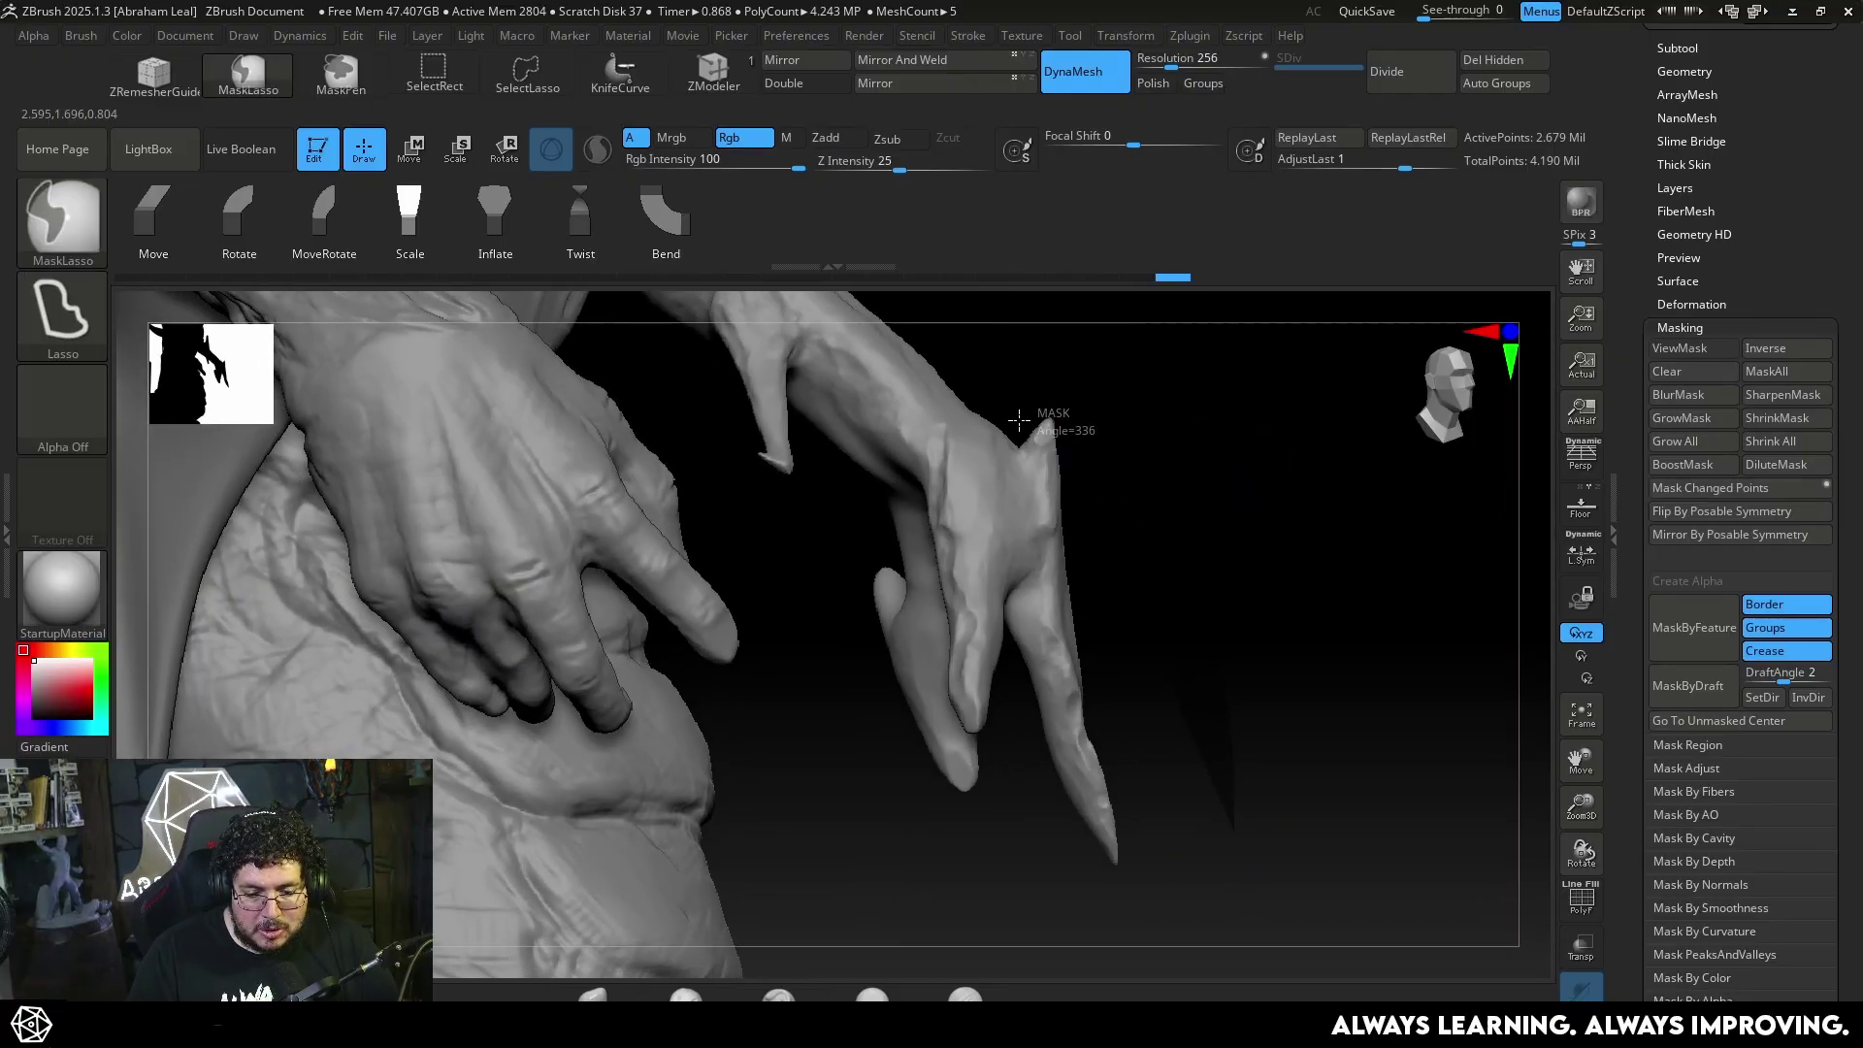
ctrl+drag(1018, 419, 927, 846)
ctrl+drag(1182, 854, 1211, 844)
ctrl+drag(1208, 797, 1048, 843)
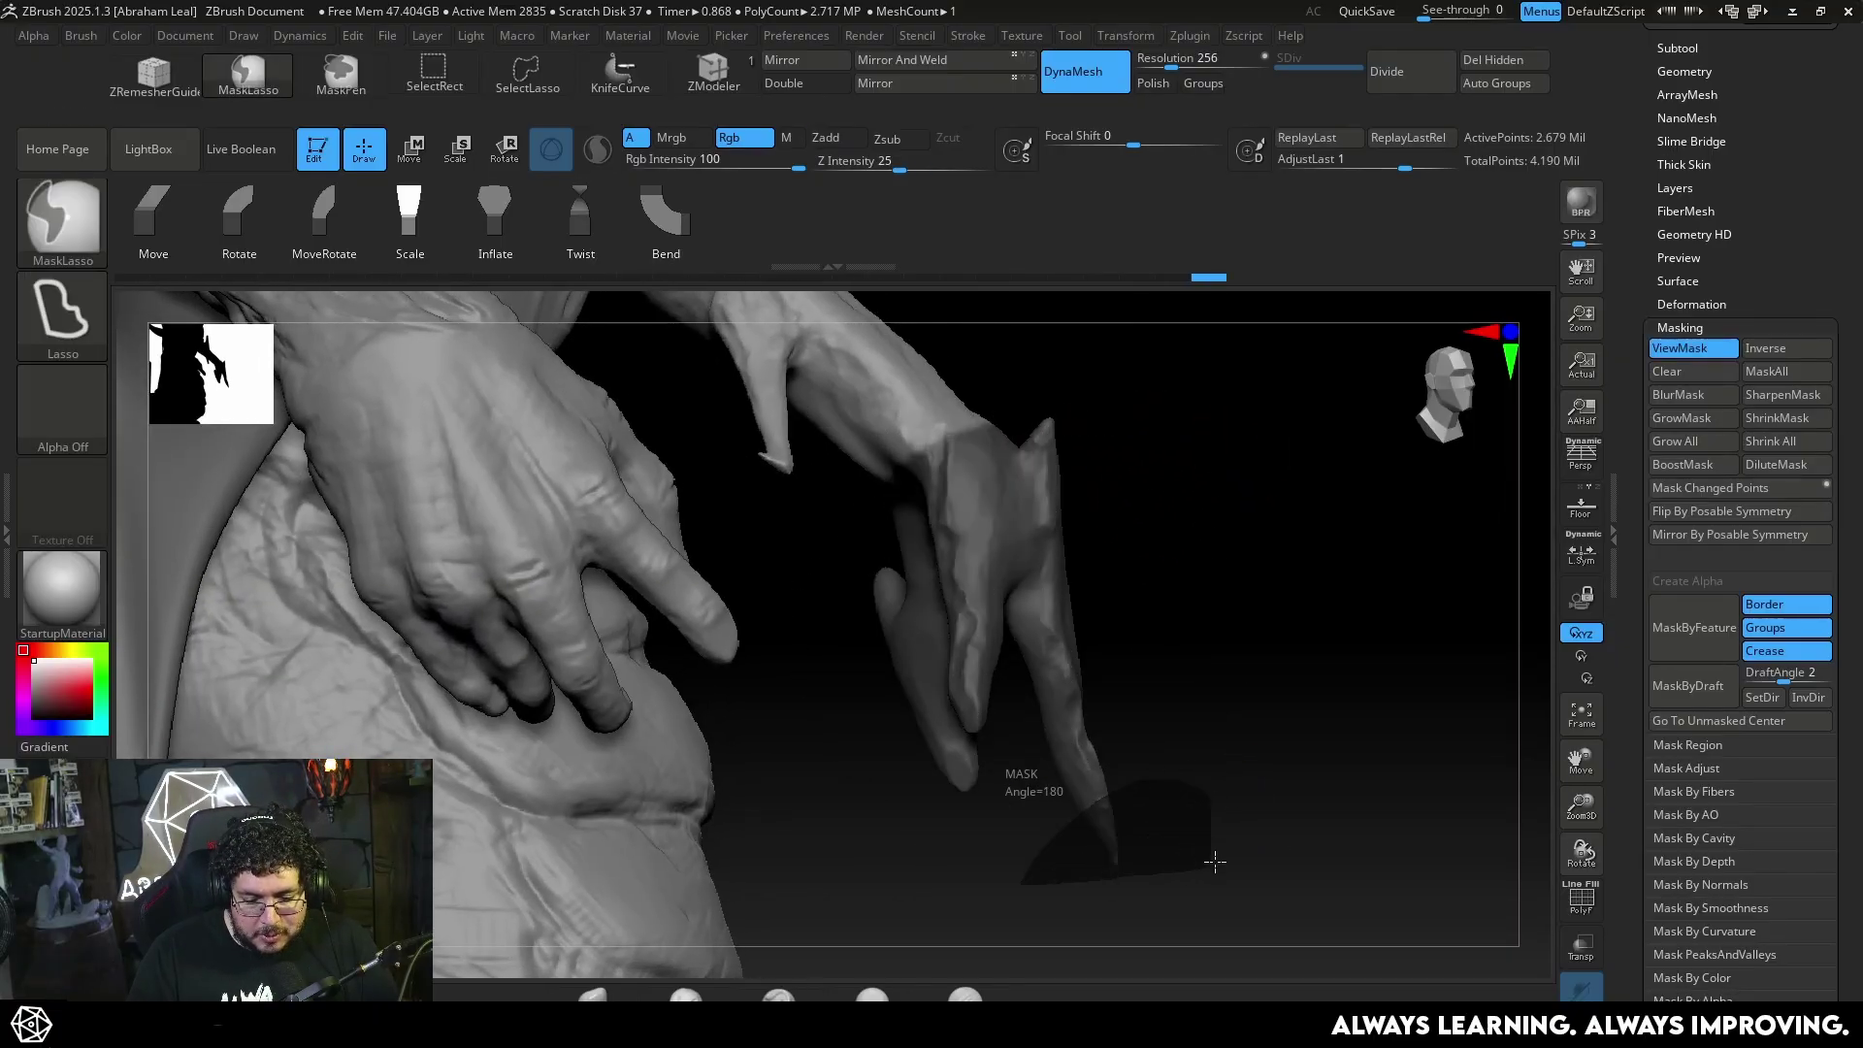
ctrl+drag(1215, 862, 1213, 868)
Set the Anchors brush to Rotate mode, anchor at the wrist, and swing the claws to a new pose from two viewing angles
key(w)
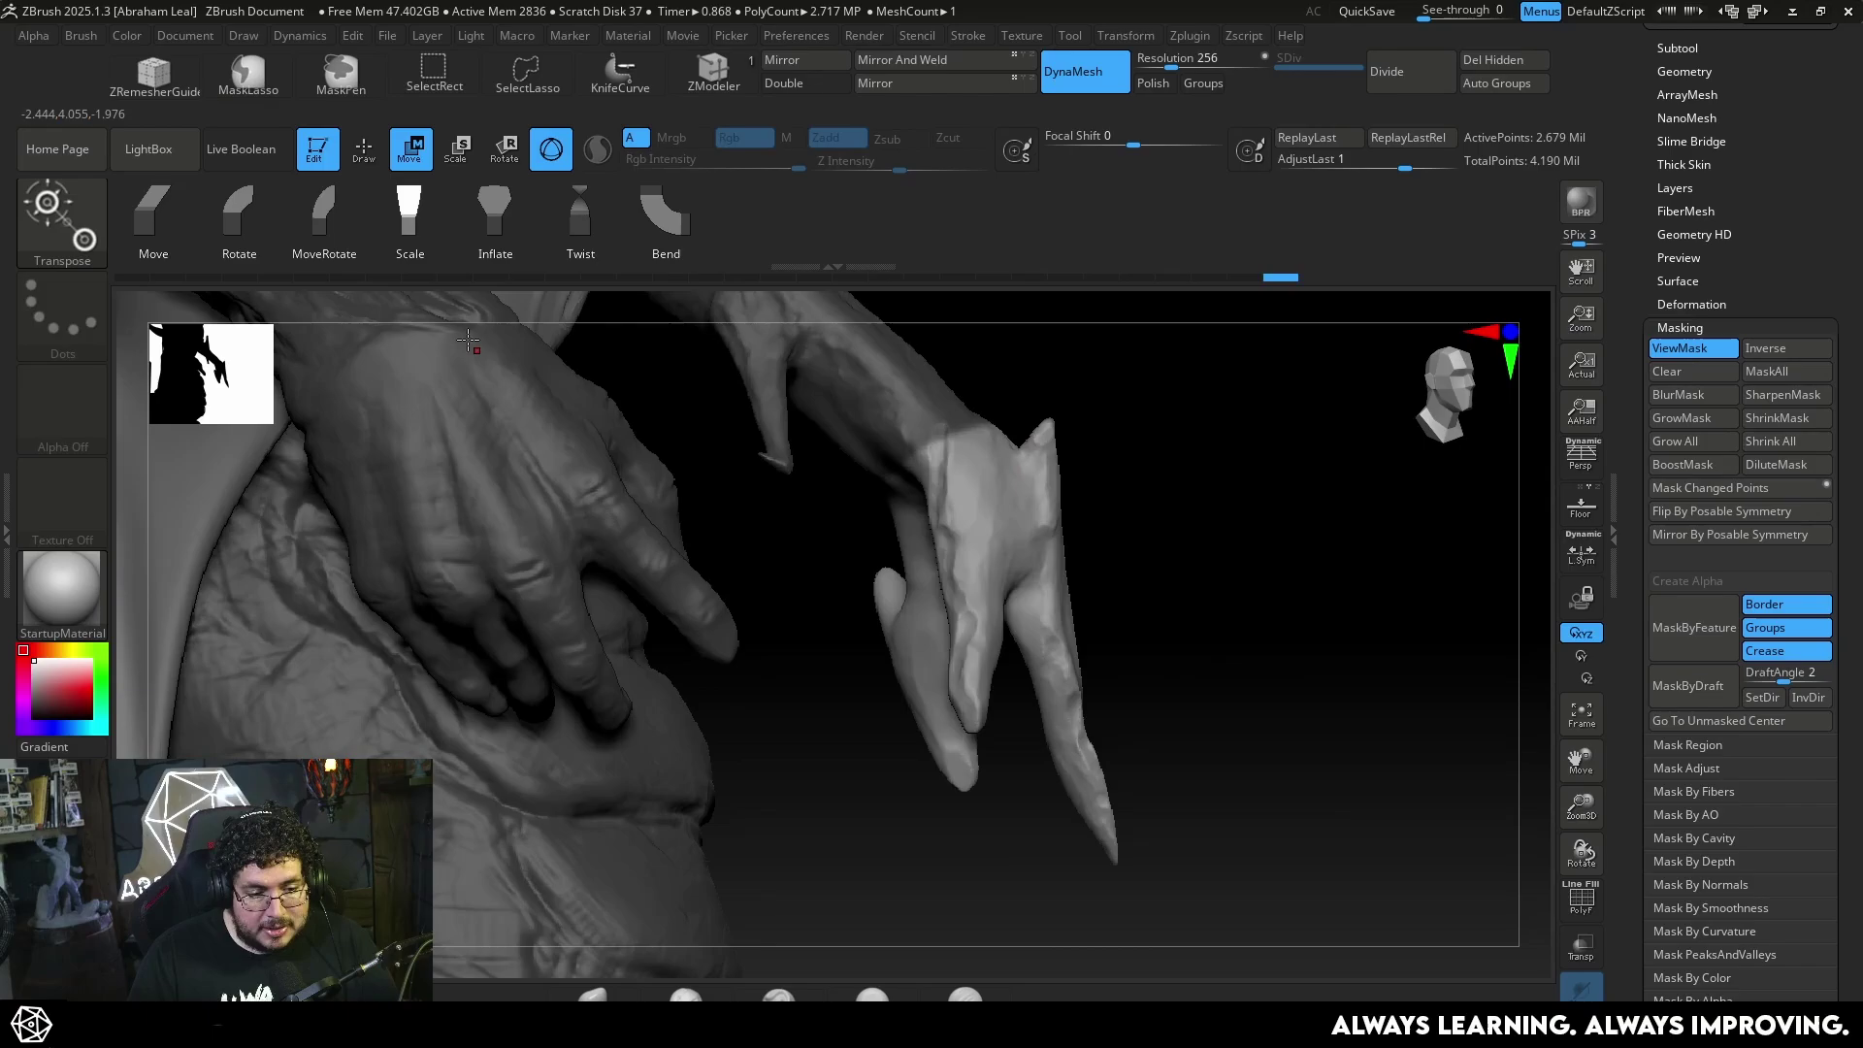
key(q)
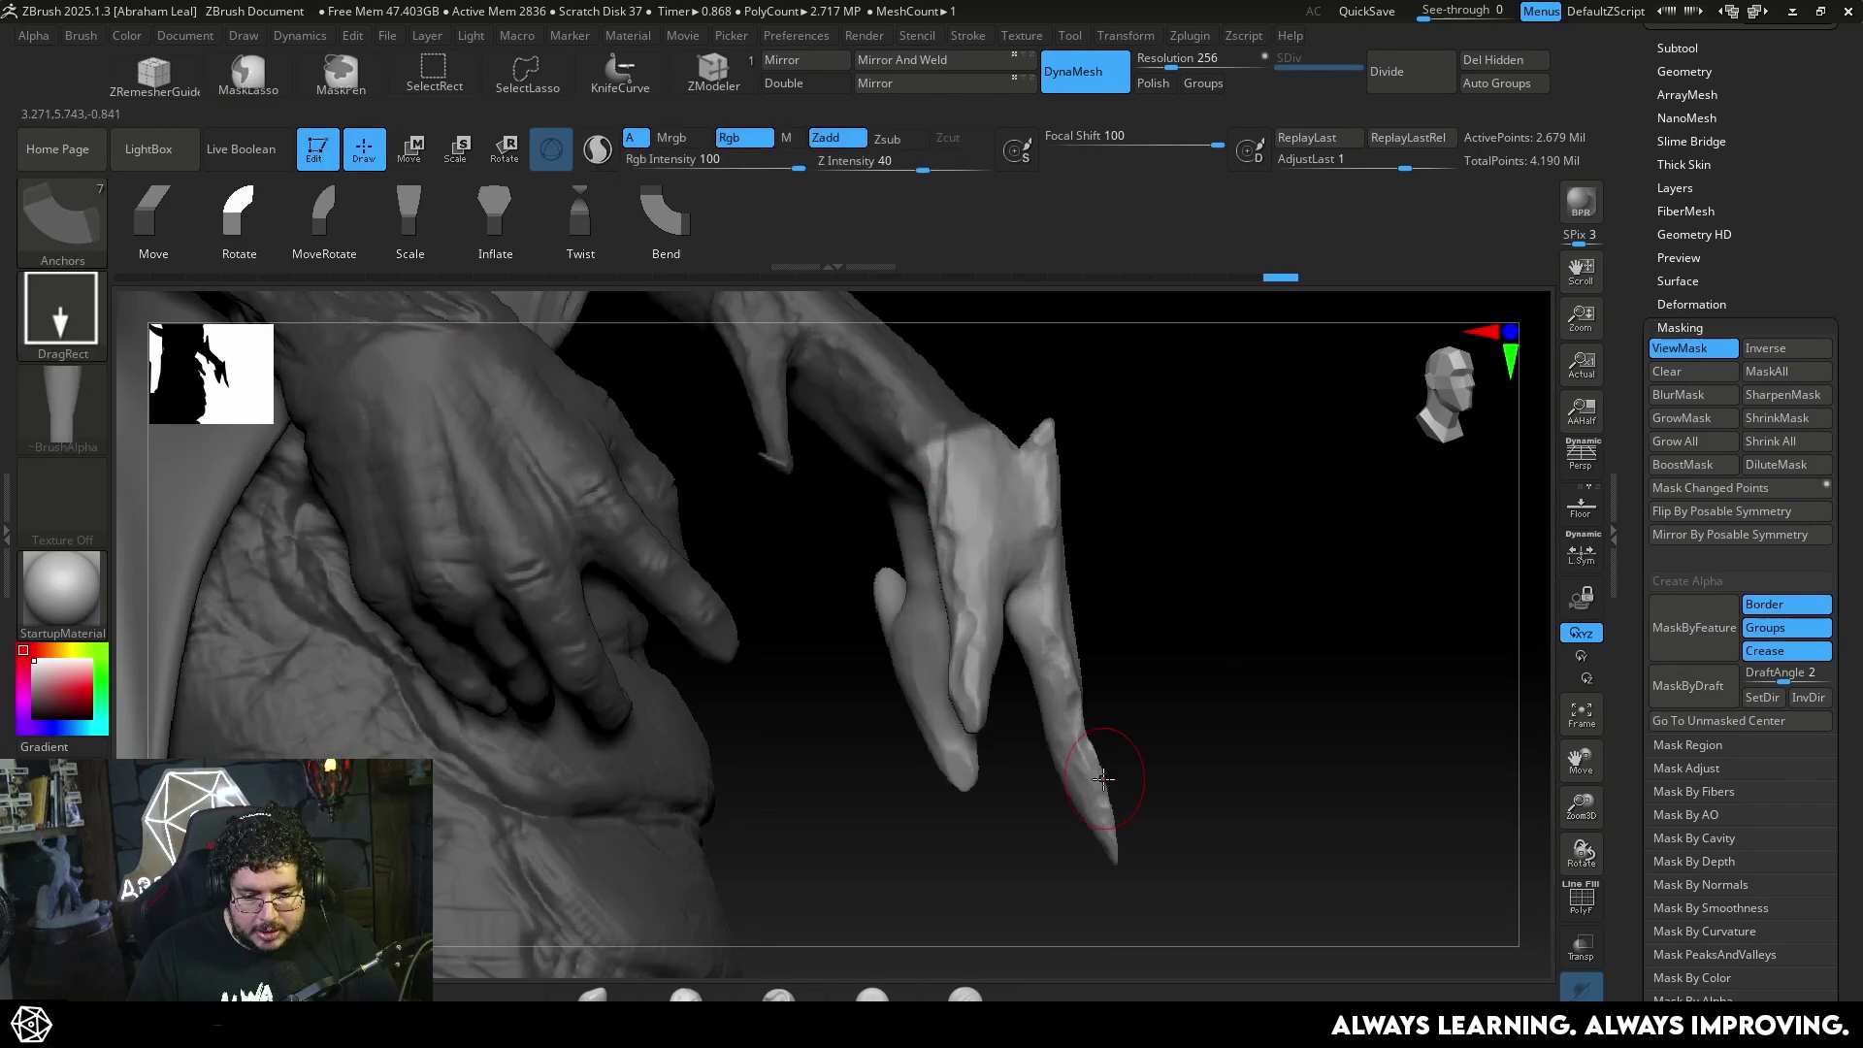
click(950, 447)
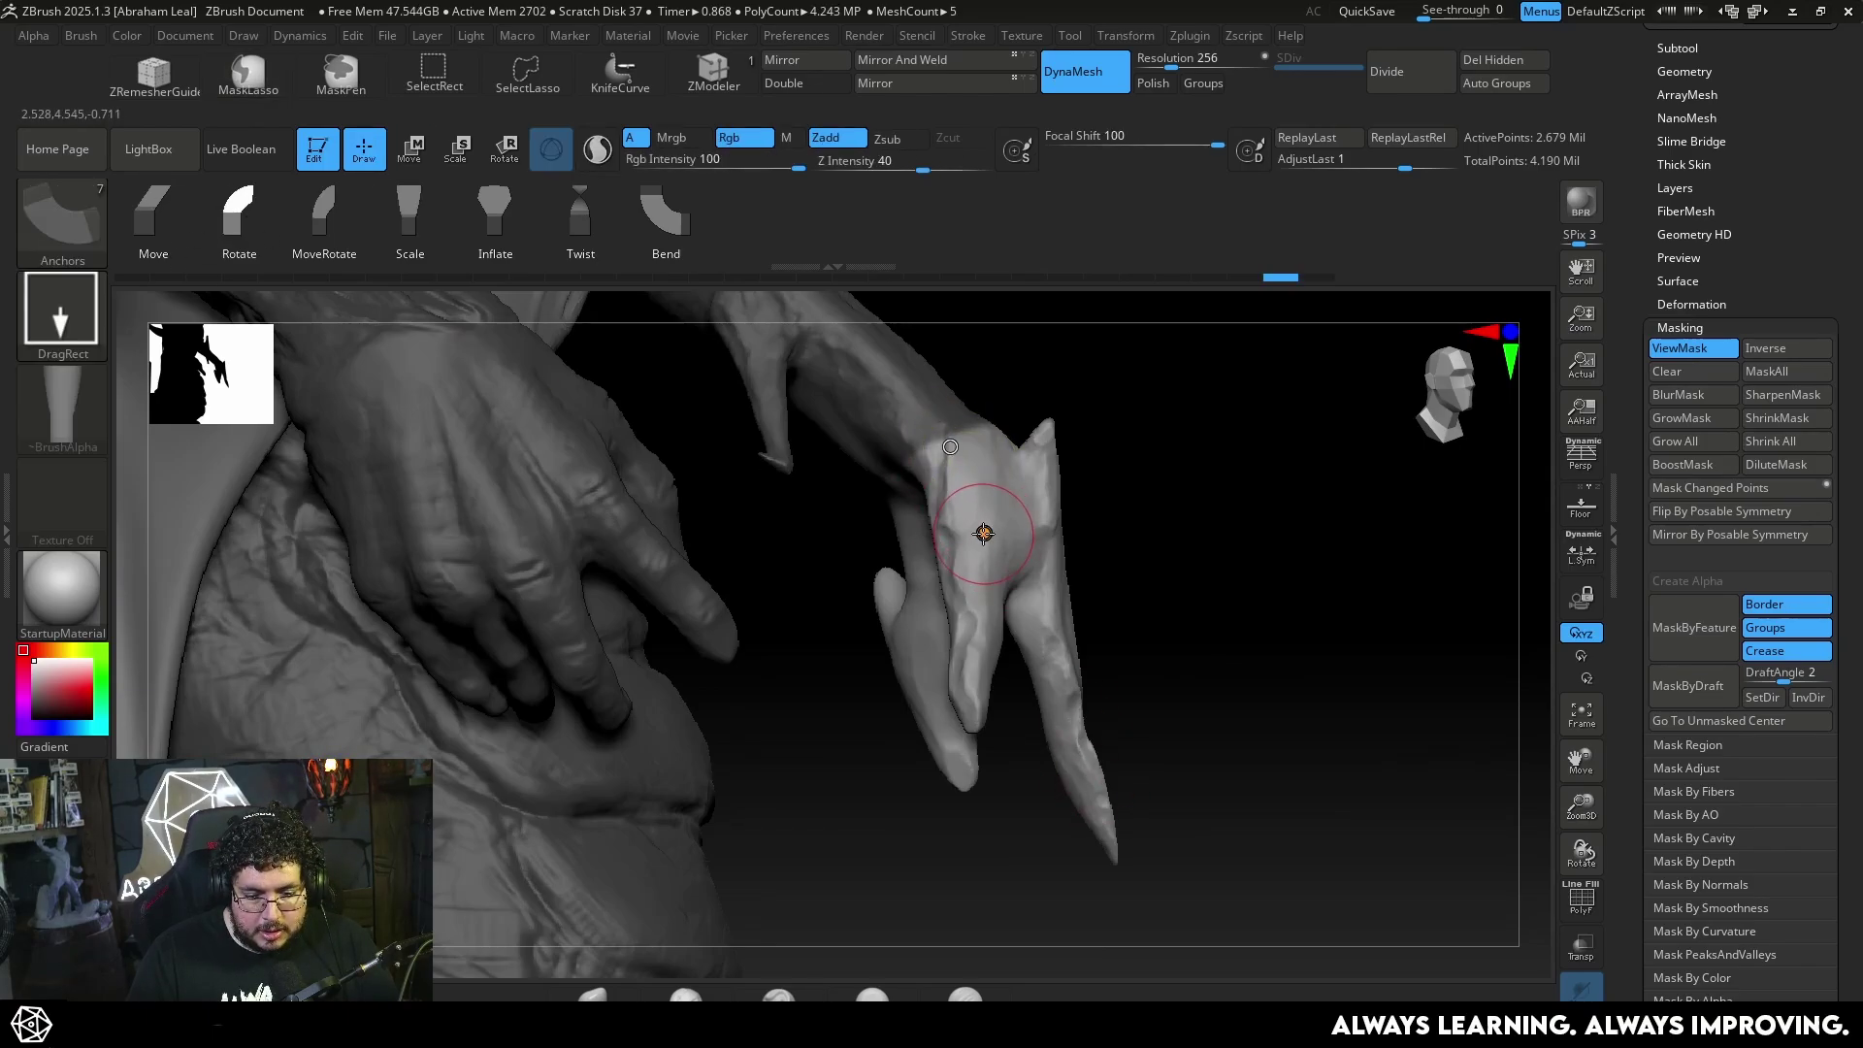
drag(983, 532, 966, 538)
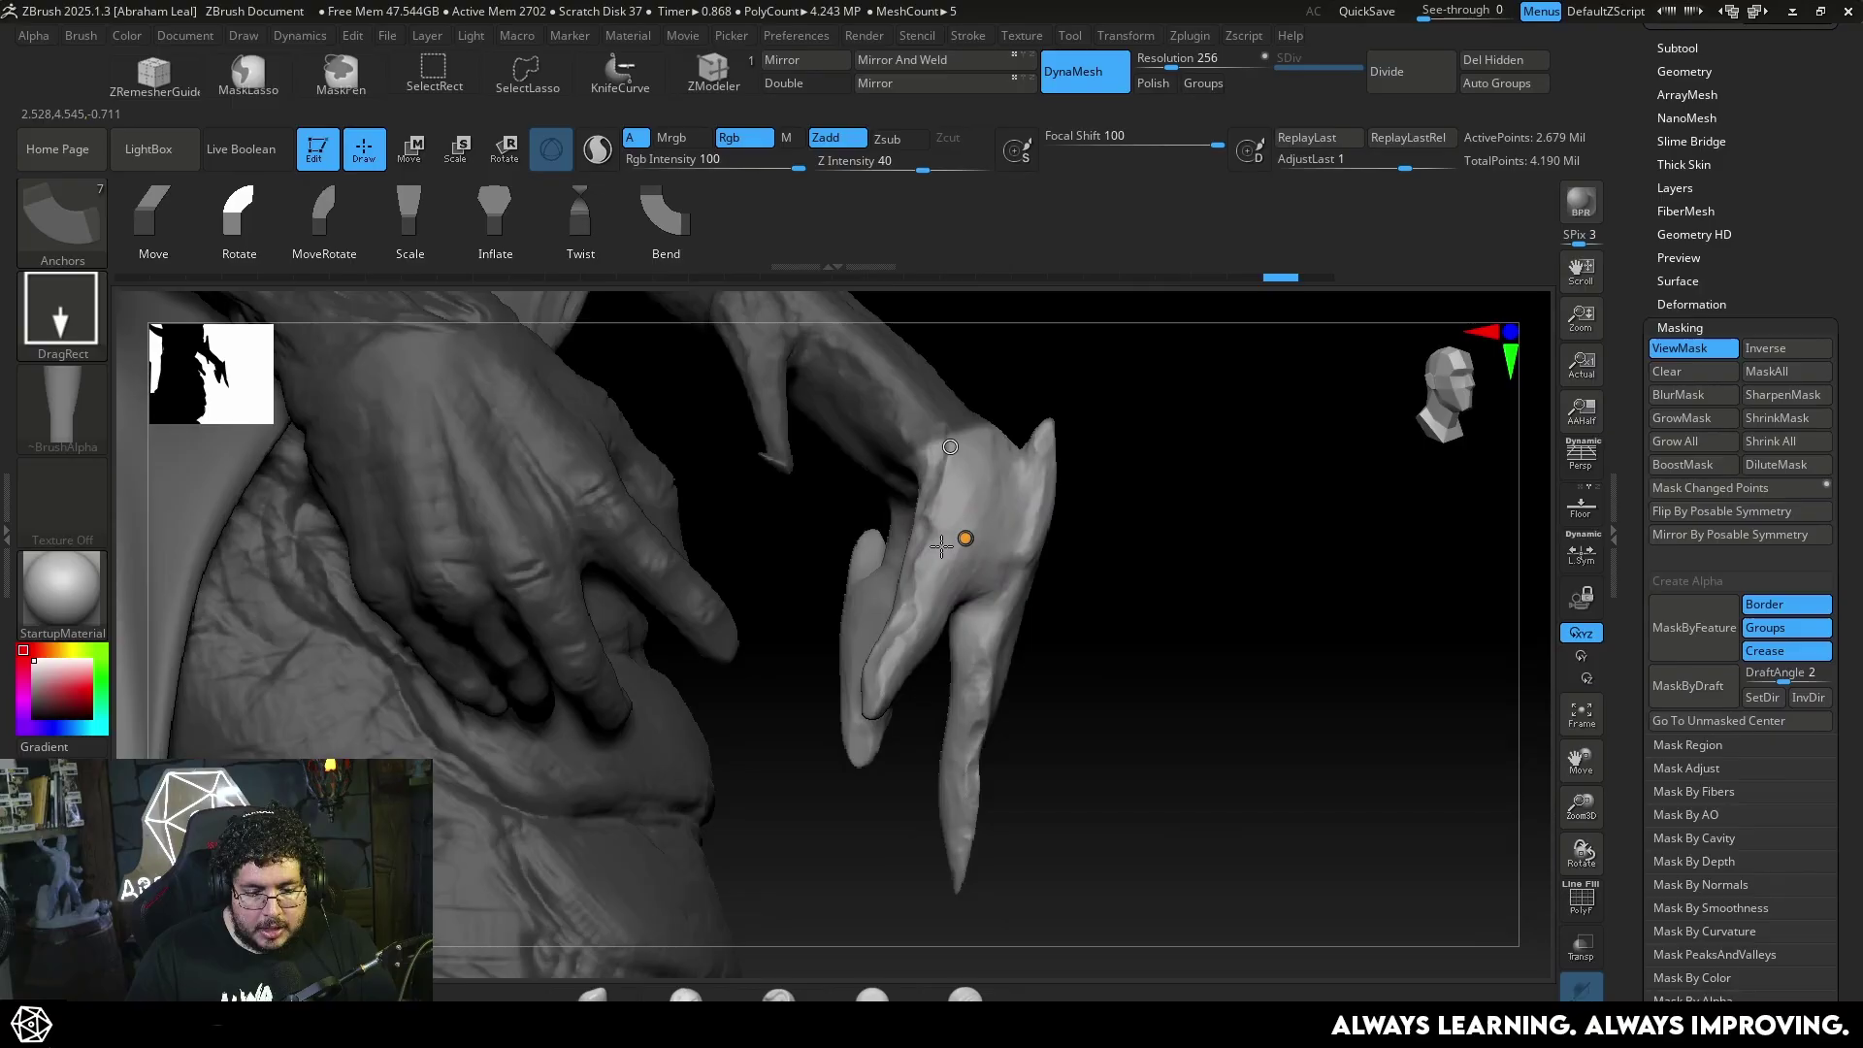
drag(1235, 608, 931, 660)
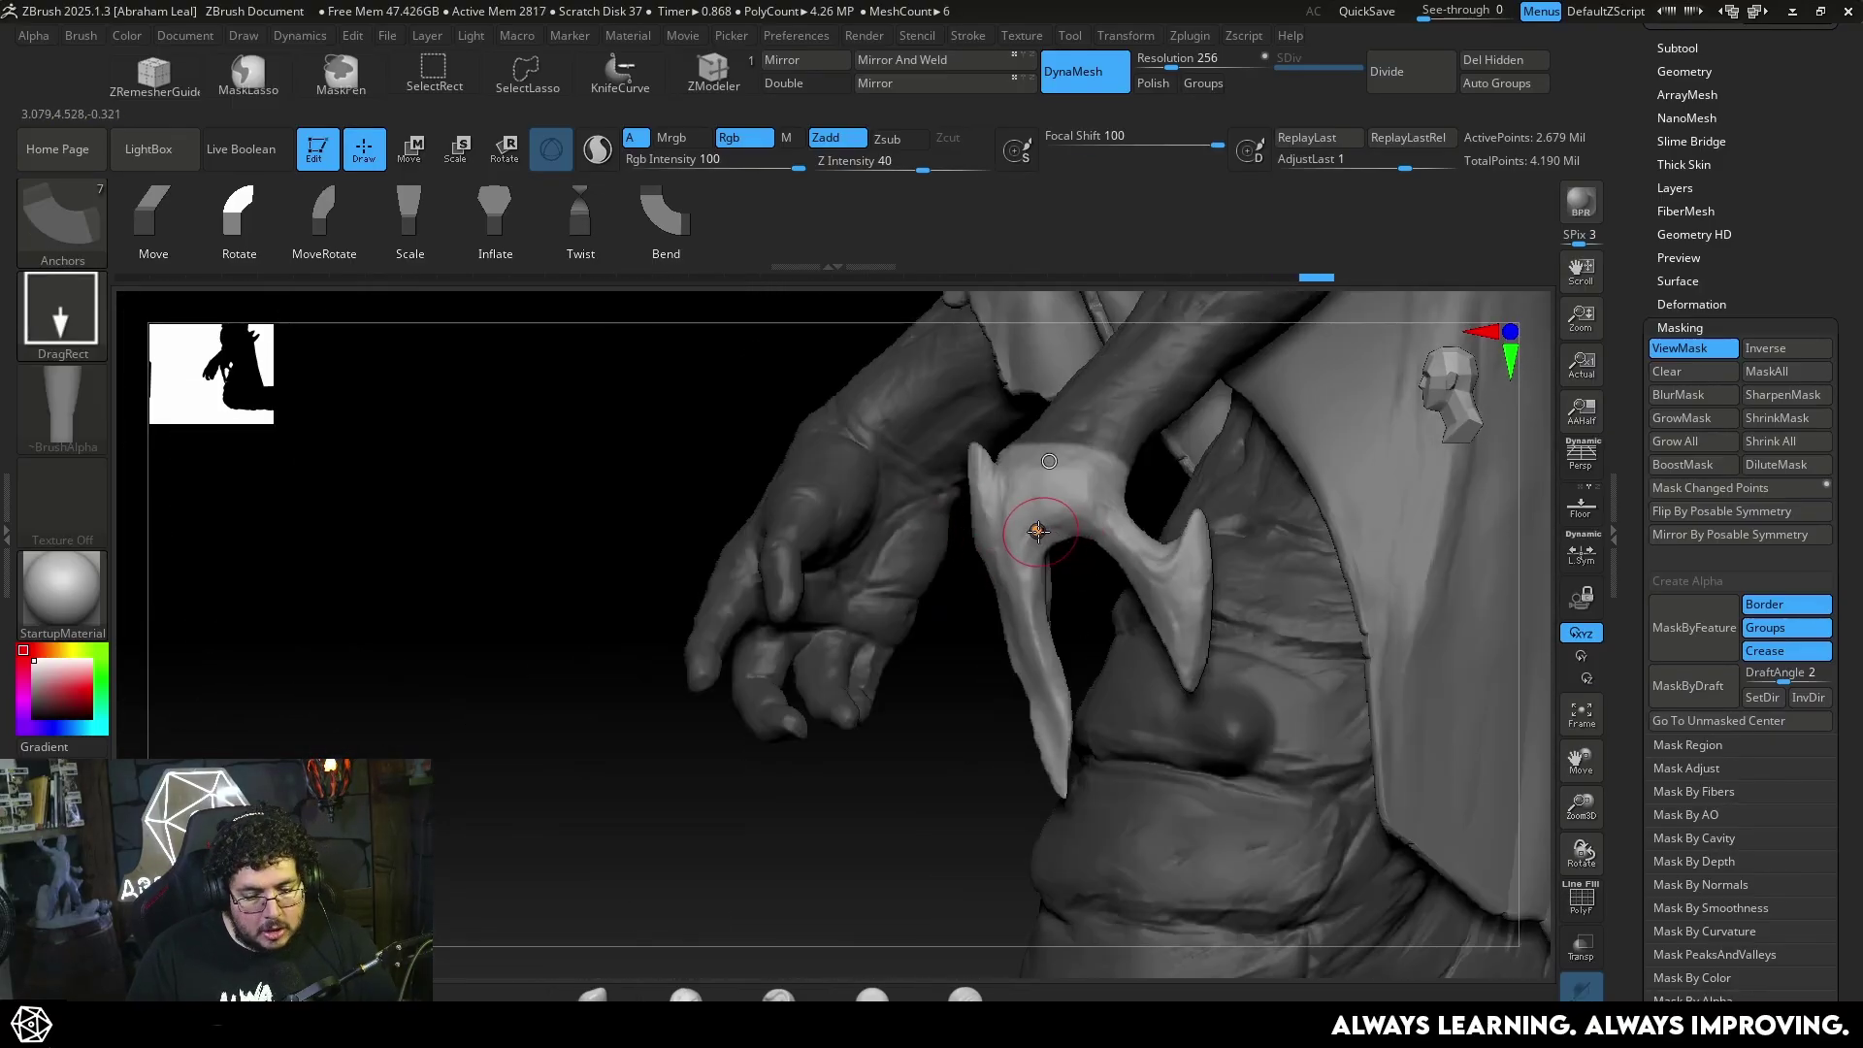
drag(1038, 532, 1005, 524)
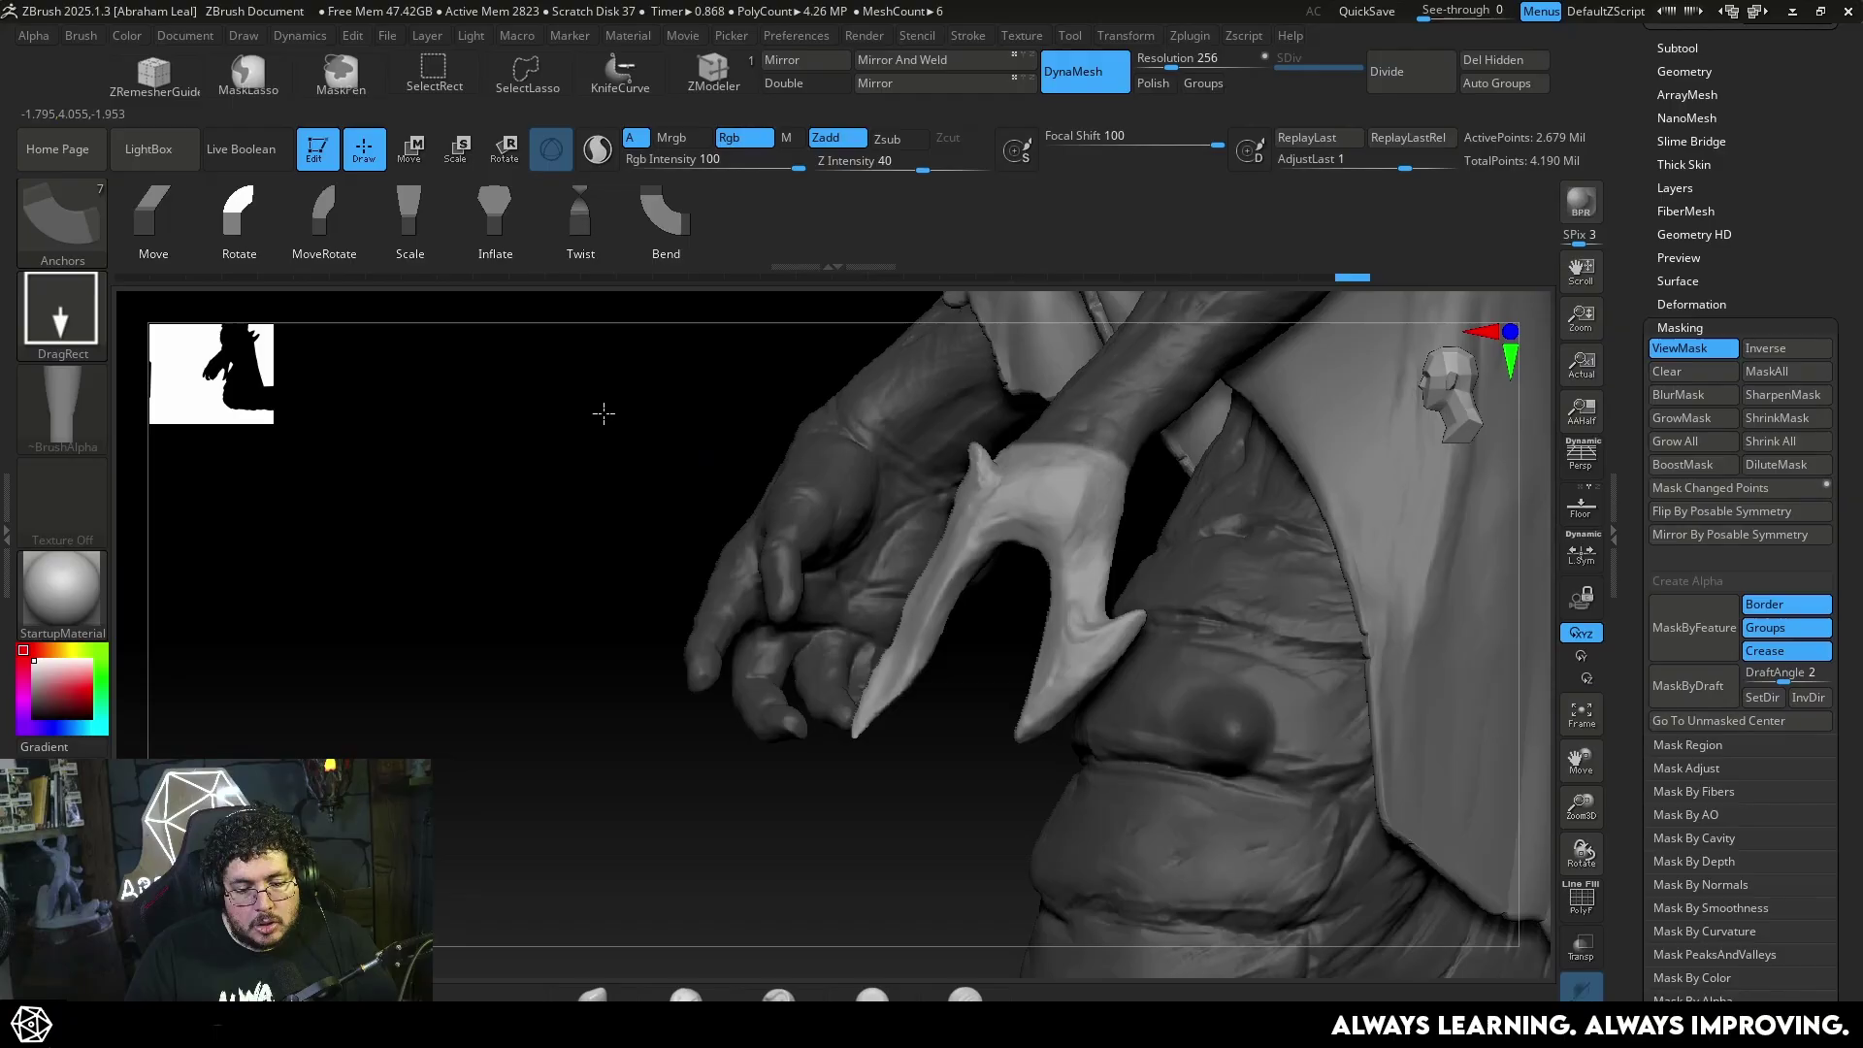
drag(604, 414, 1120, 485)
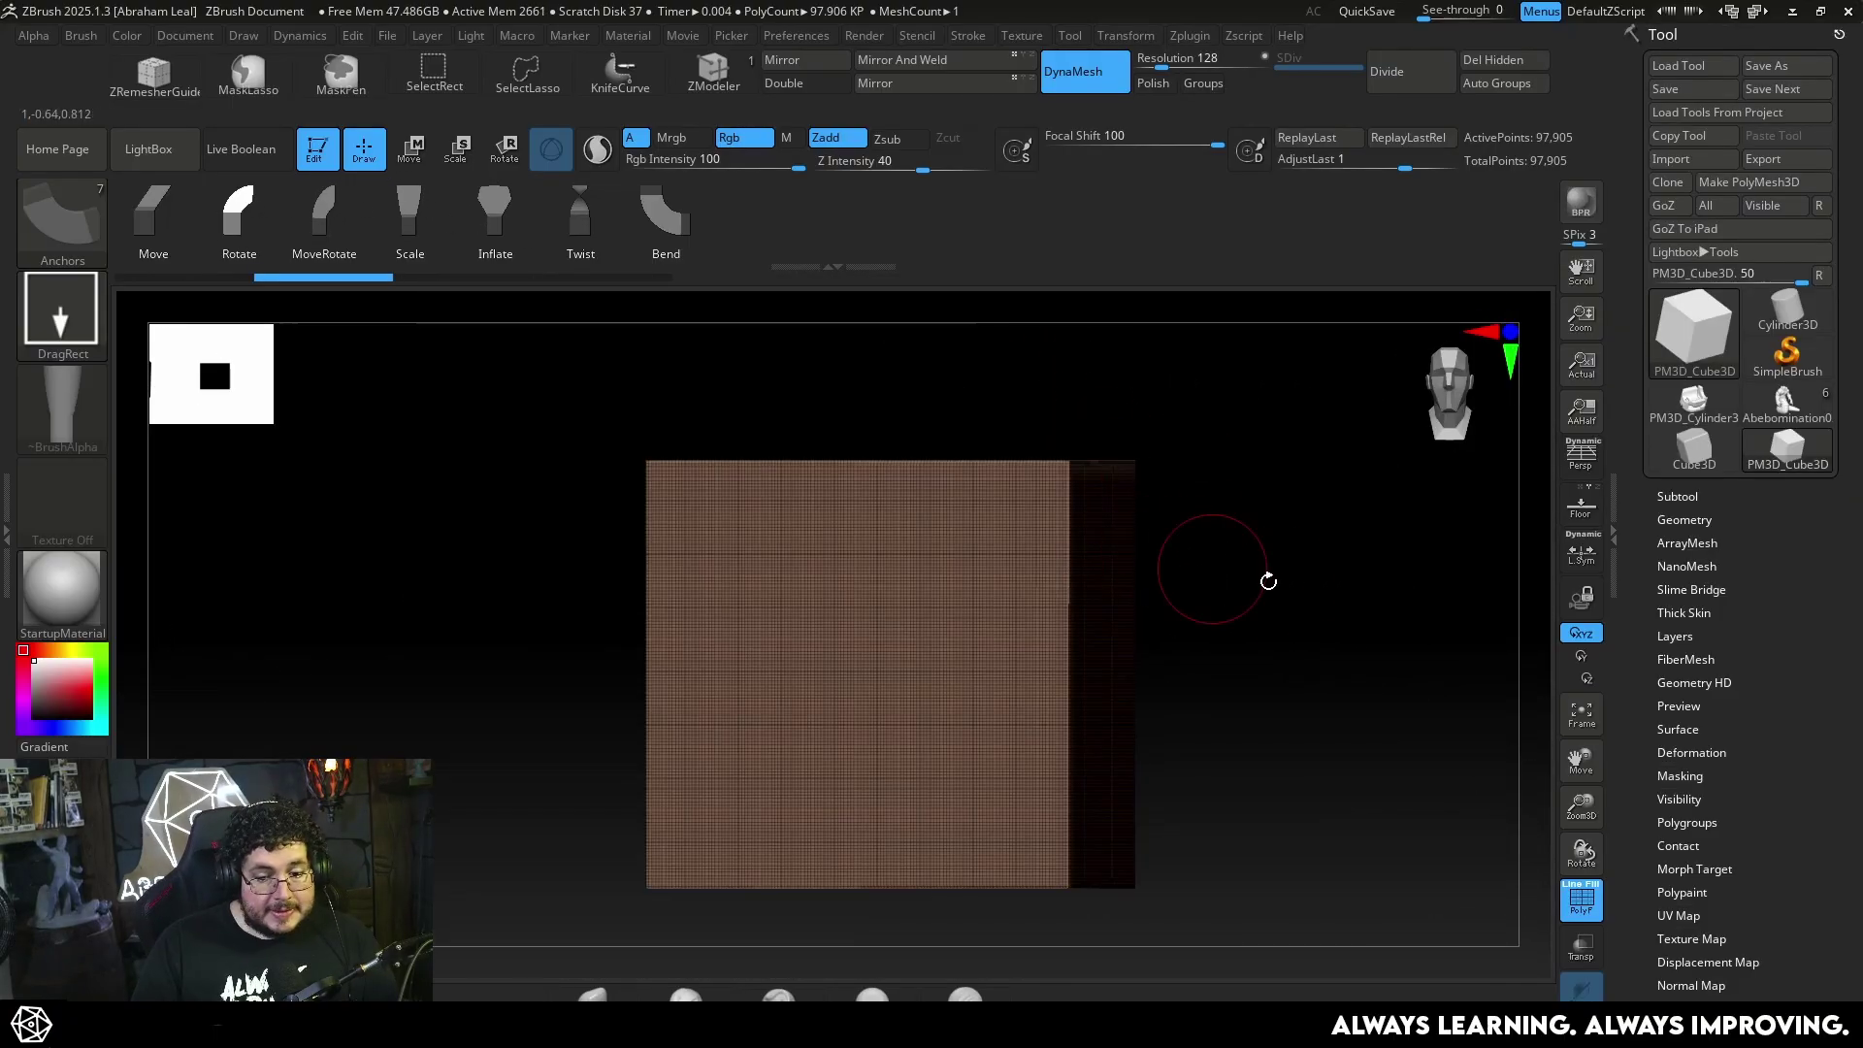
Hide the cube's polyframe and use the KnifeCurve brush to trim an upper edge and carve an L-shaped step into the side
mouse_move(1268, 579)
right_down()
mouse_move(1295, 664)
mouse_move(1225, 650)
right_up()
key(shift+f)
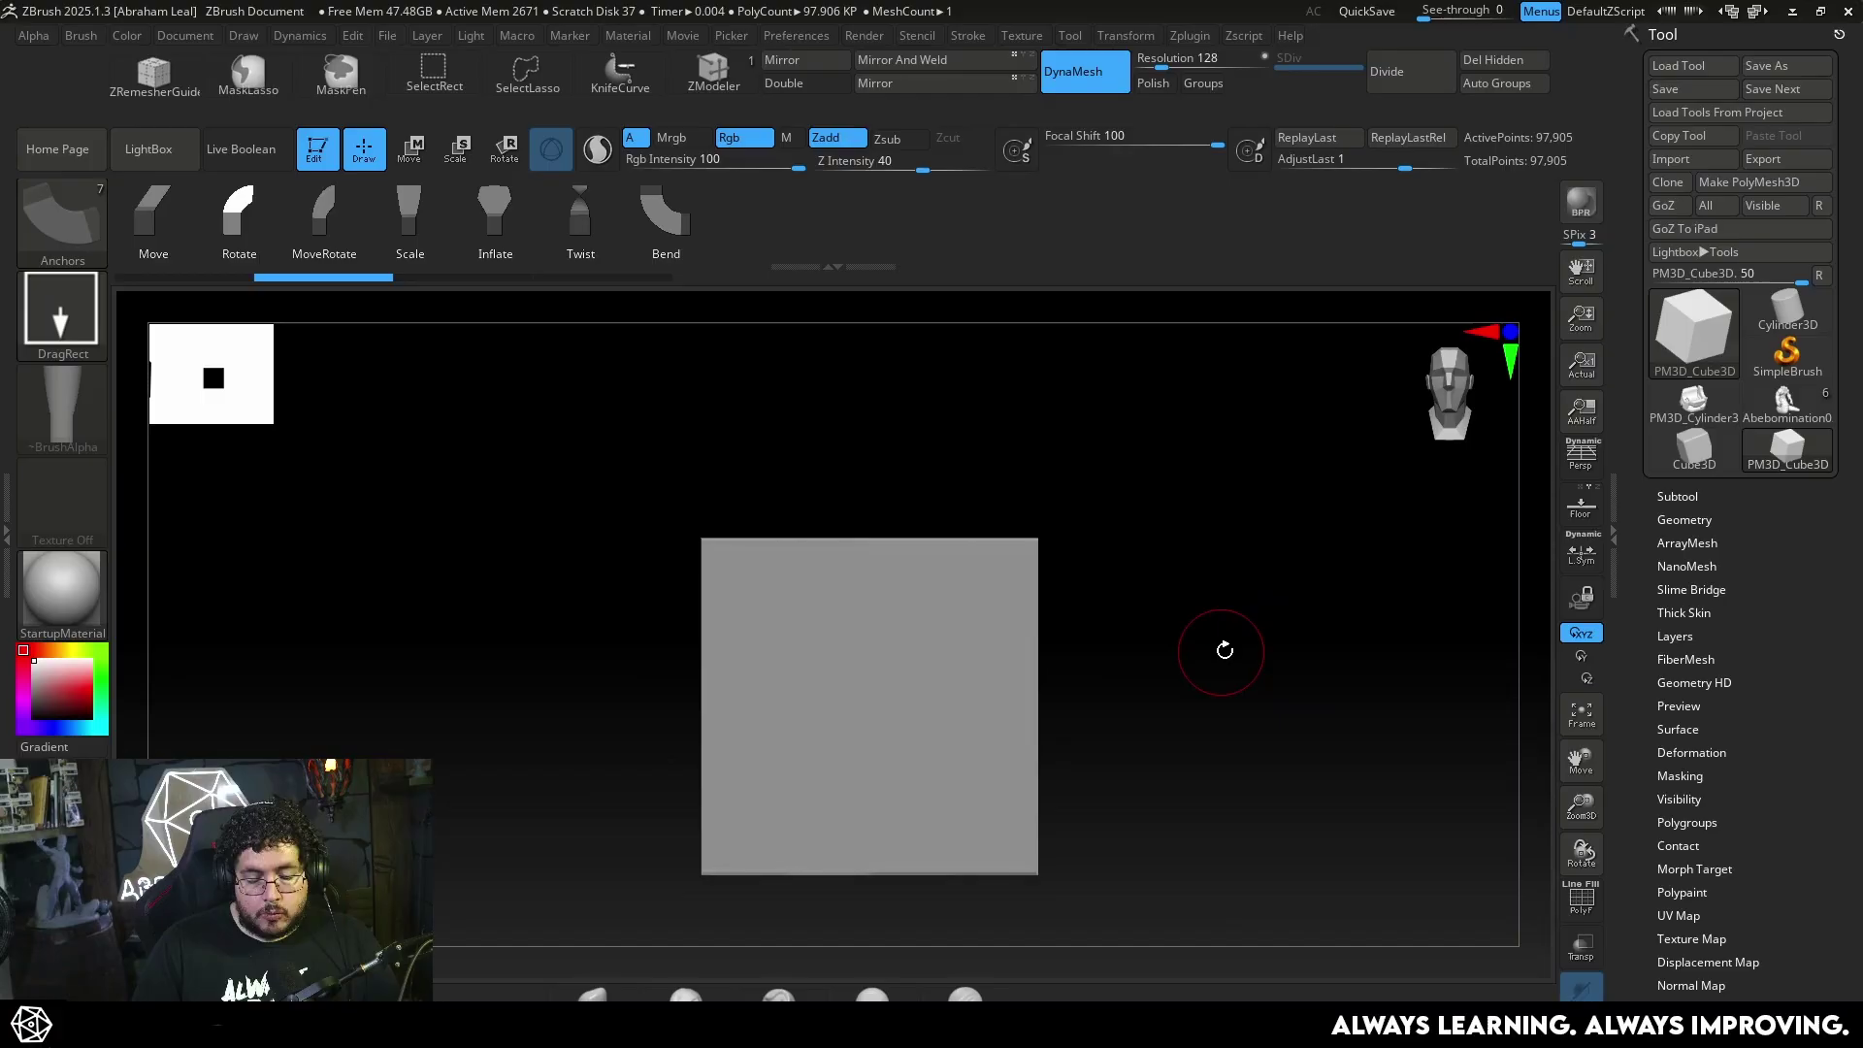
ctrl+shift+click(43, 225)
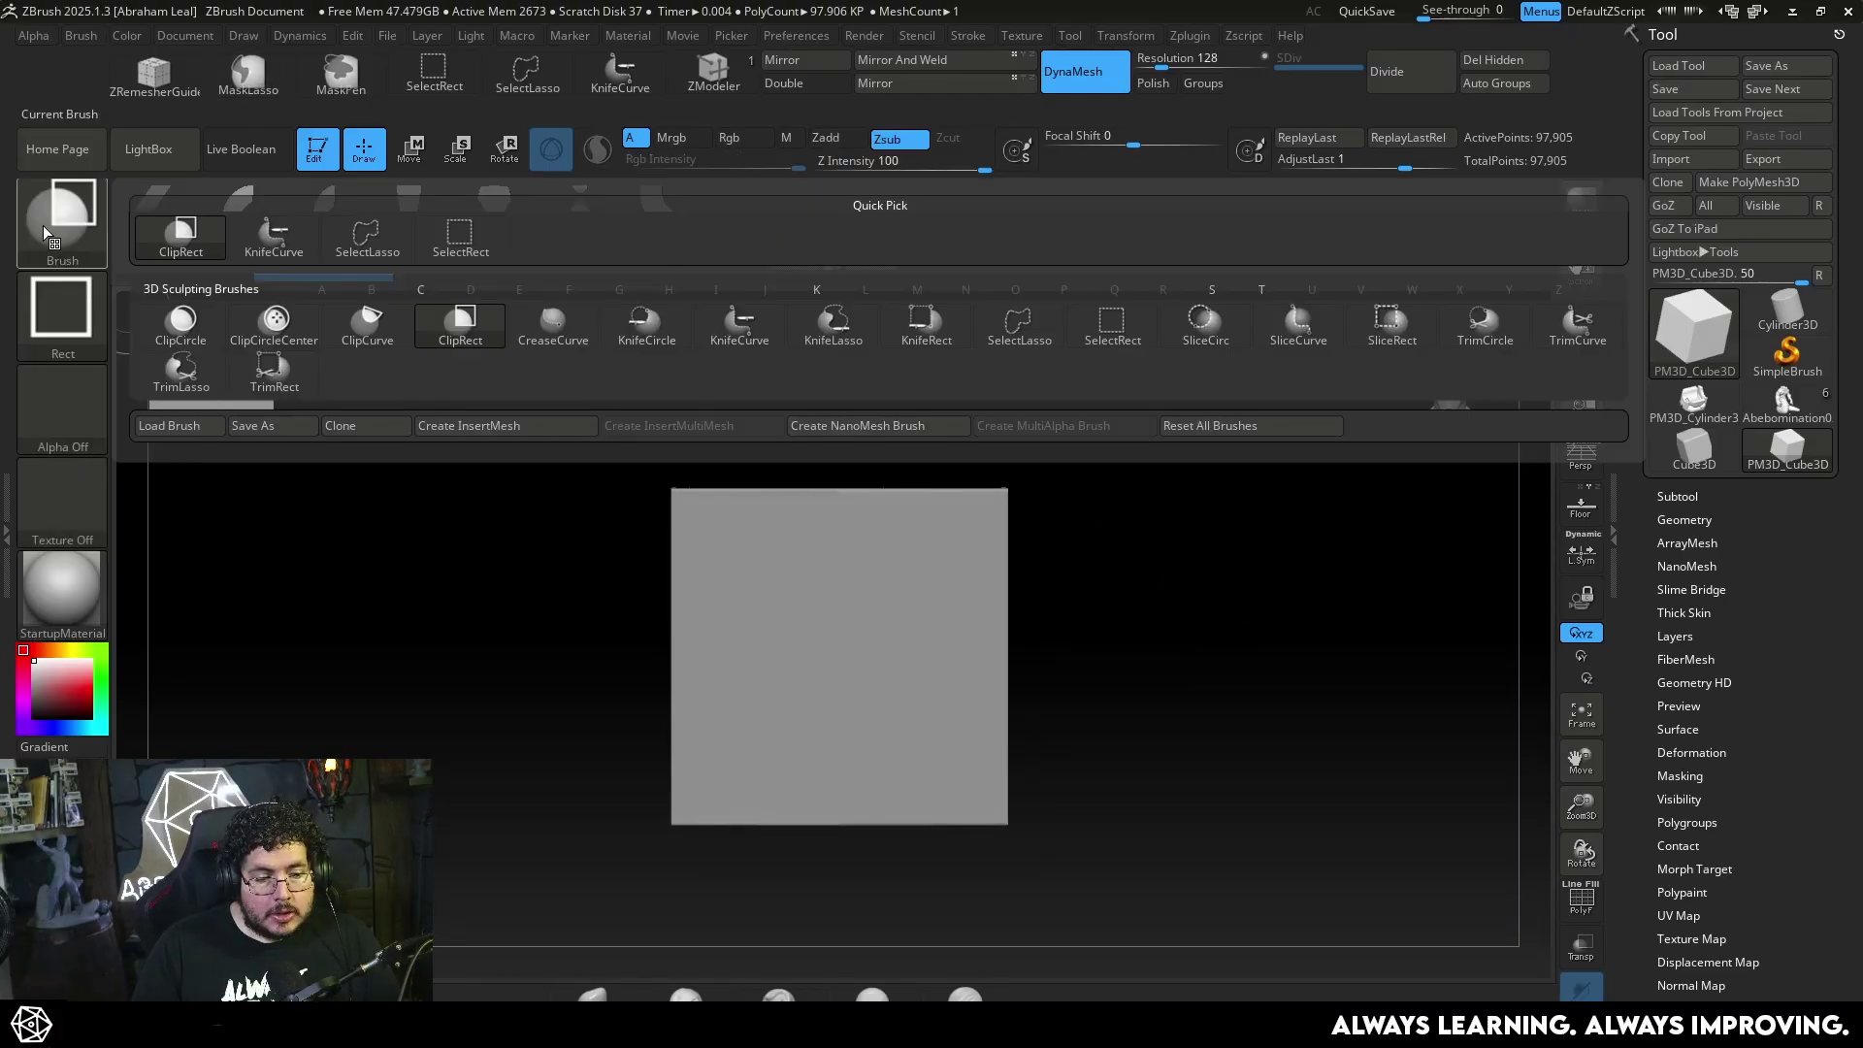
ctrl+shift+click(744, 336)
mouse_move(853, 428)
ctrl+shift+mouse_down()
mouse_move(1151, 711)
mouse_move(1073, 643)
ctrl+shift+mouse_up()
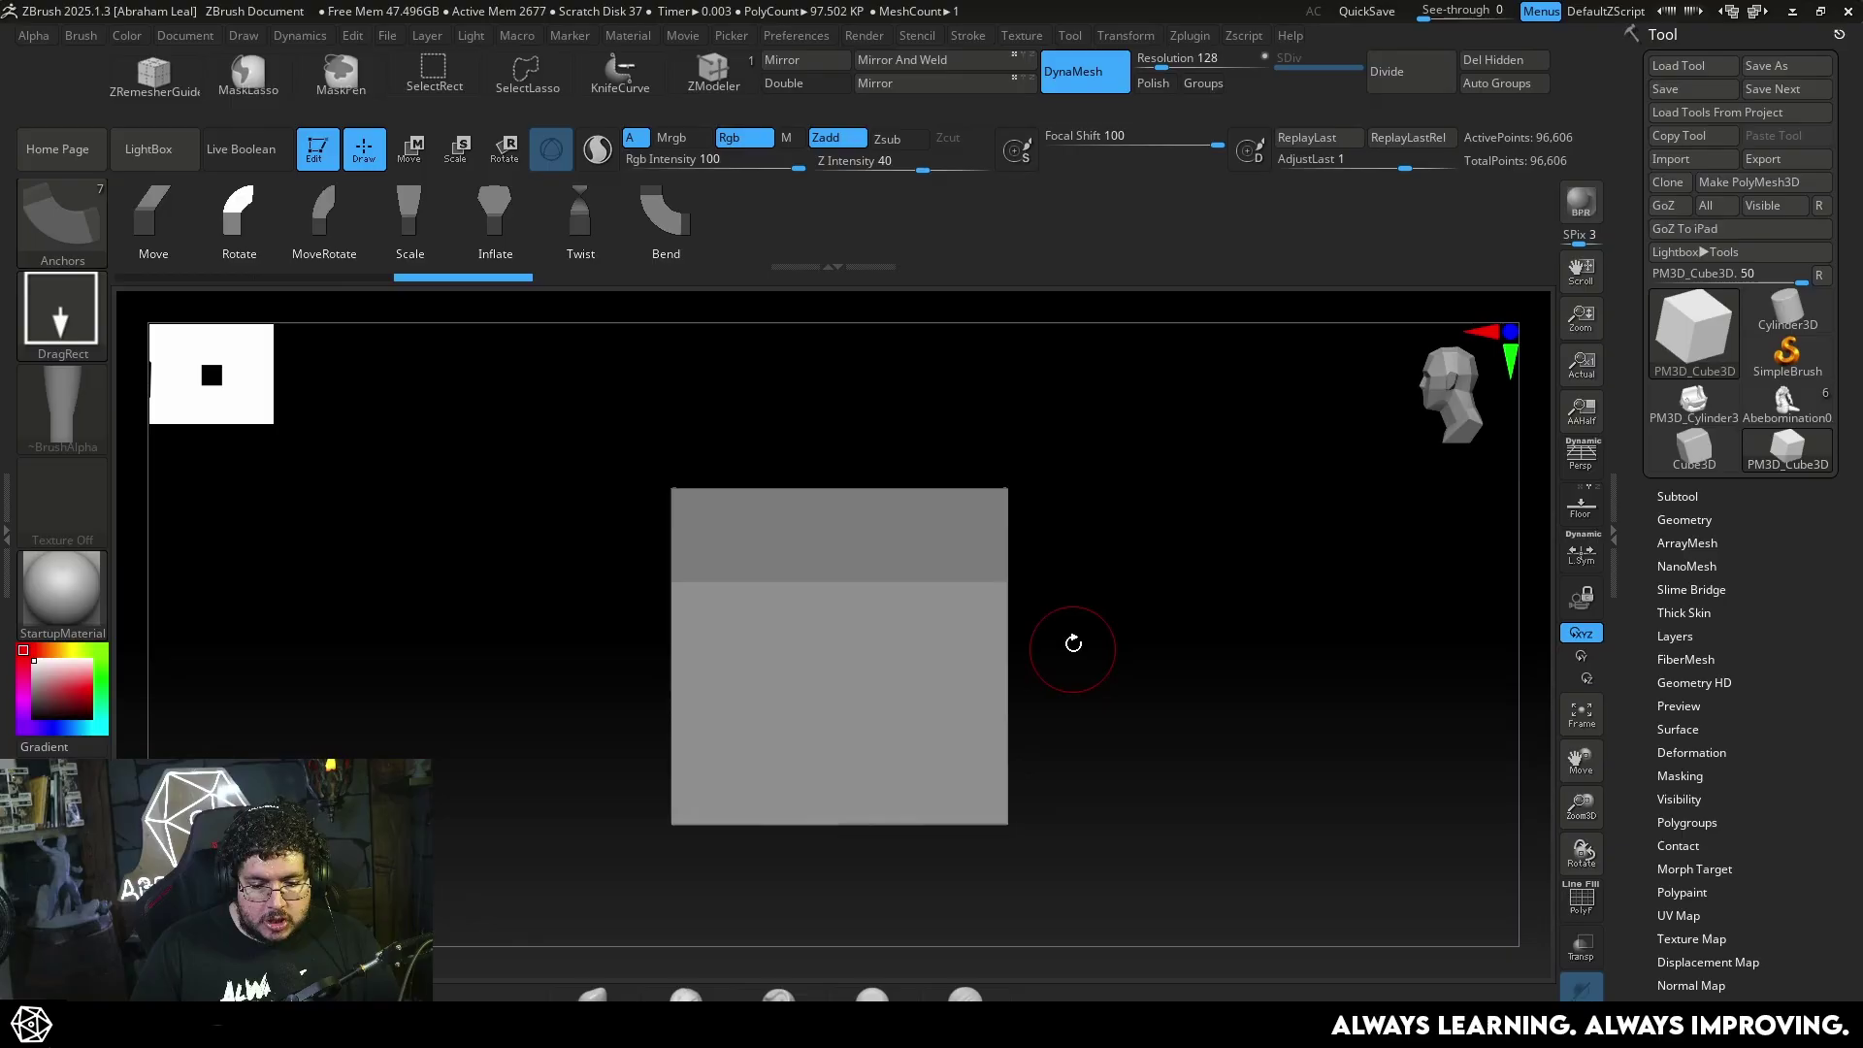
key(ctrl+shift)
ctrl+shift+drag(1181, 796, 1184, 791)
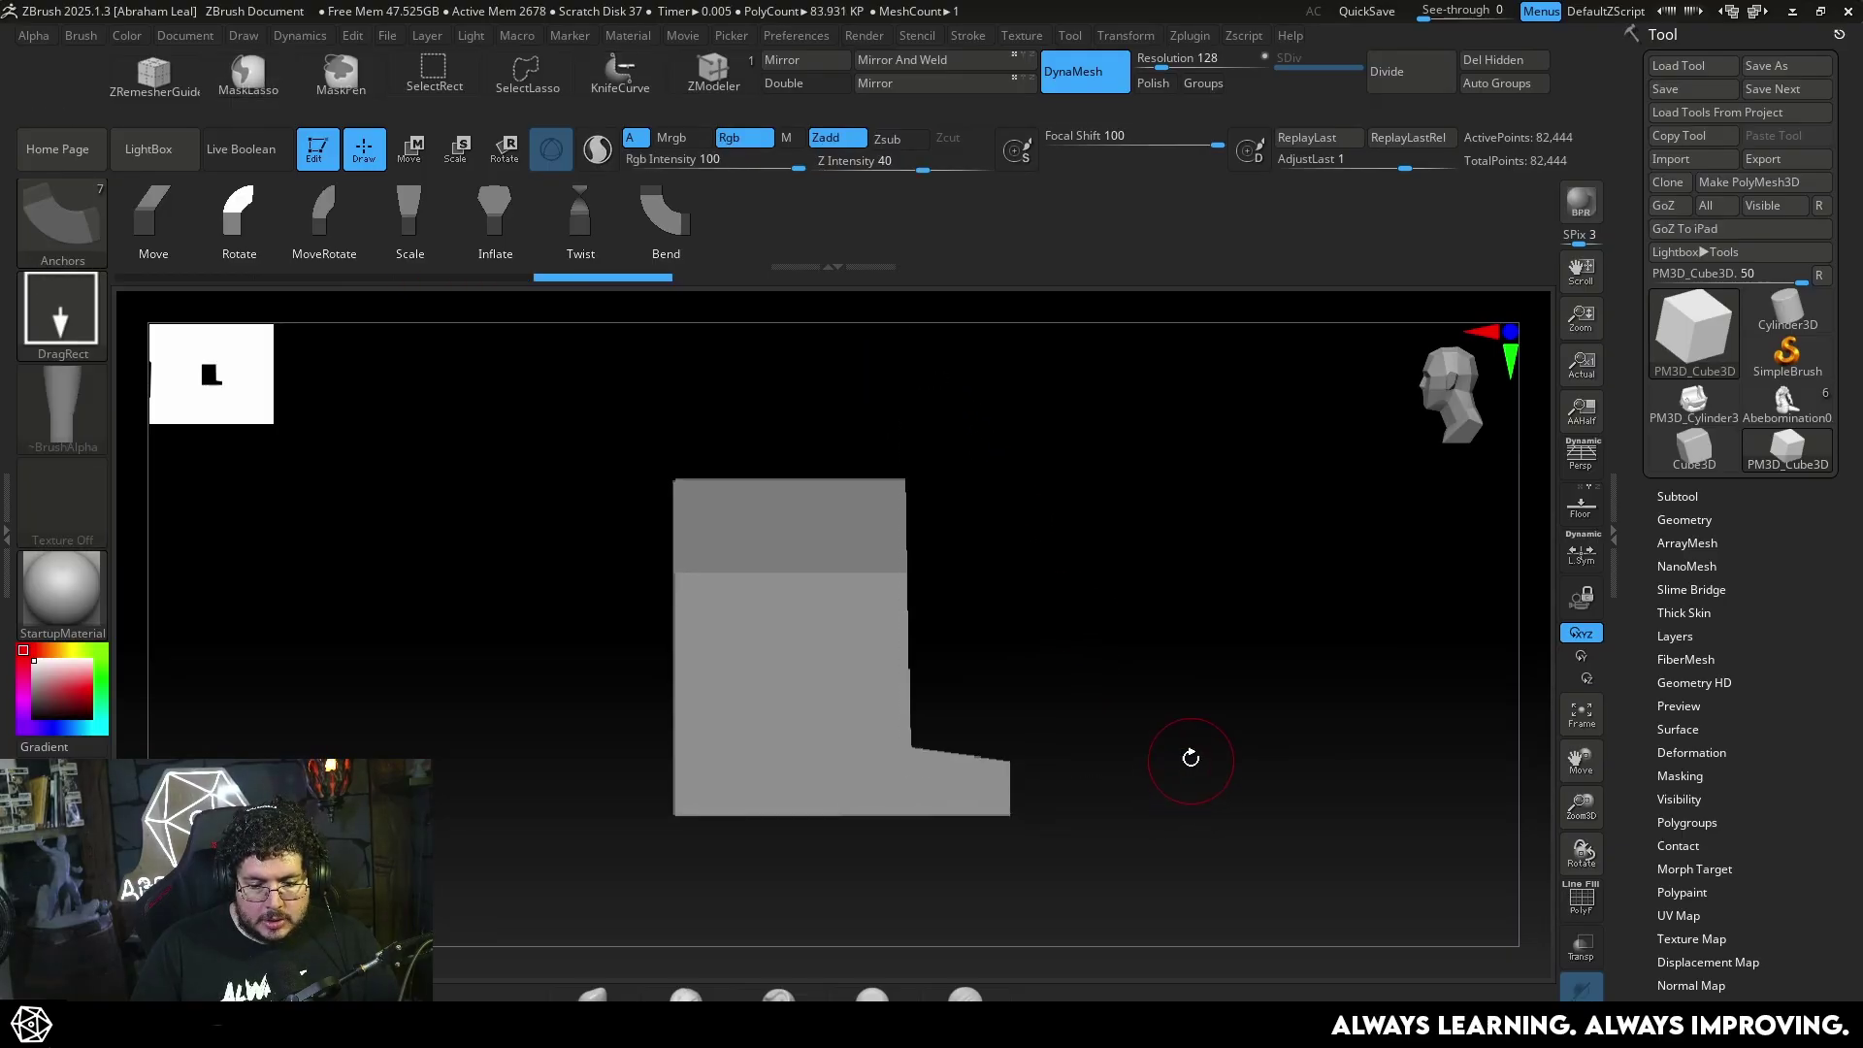
Slice more angled corners off the stepped block with KnifeCurve to give it a faceted shape
drag(1053, 558, 873, 597)
drag(1155, 602, 1111, 594)
ctrl+shift+drag(854, 386, 898, 467)
ctrl+shift+drag(1131, 735, 1131, 734)
mouse_move(1106, 694)
mouse_down()
mouse_move(1148, 719)
mouse_move(1160, 744)
mouse_move(1145, 743)
mouse_up()
ctrl+shift+drag(1143, 386, 633, 975)
mouse_move(1135, 679)
mouse_down()
mouse_move(1189, 569)
mouse_move(1206, 615)
mouse_move(1219, 602)
mouse_move(1284, 632)
mouse_move(1211, 716)
mouse_move(1237, 655)
mouse_up()
key(ctrl+shift)
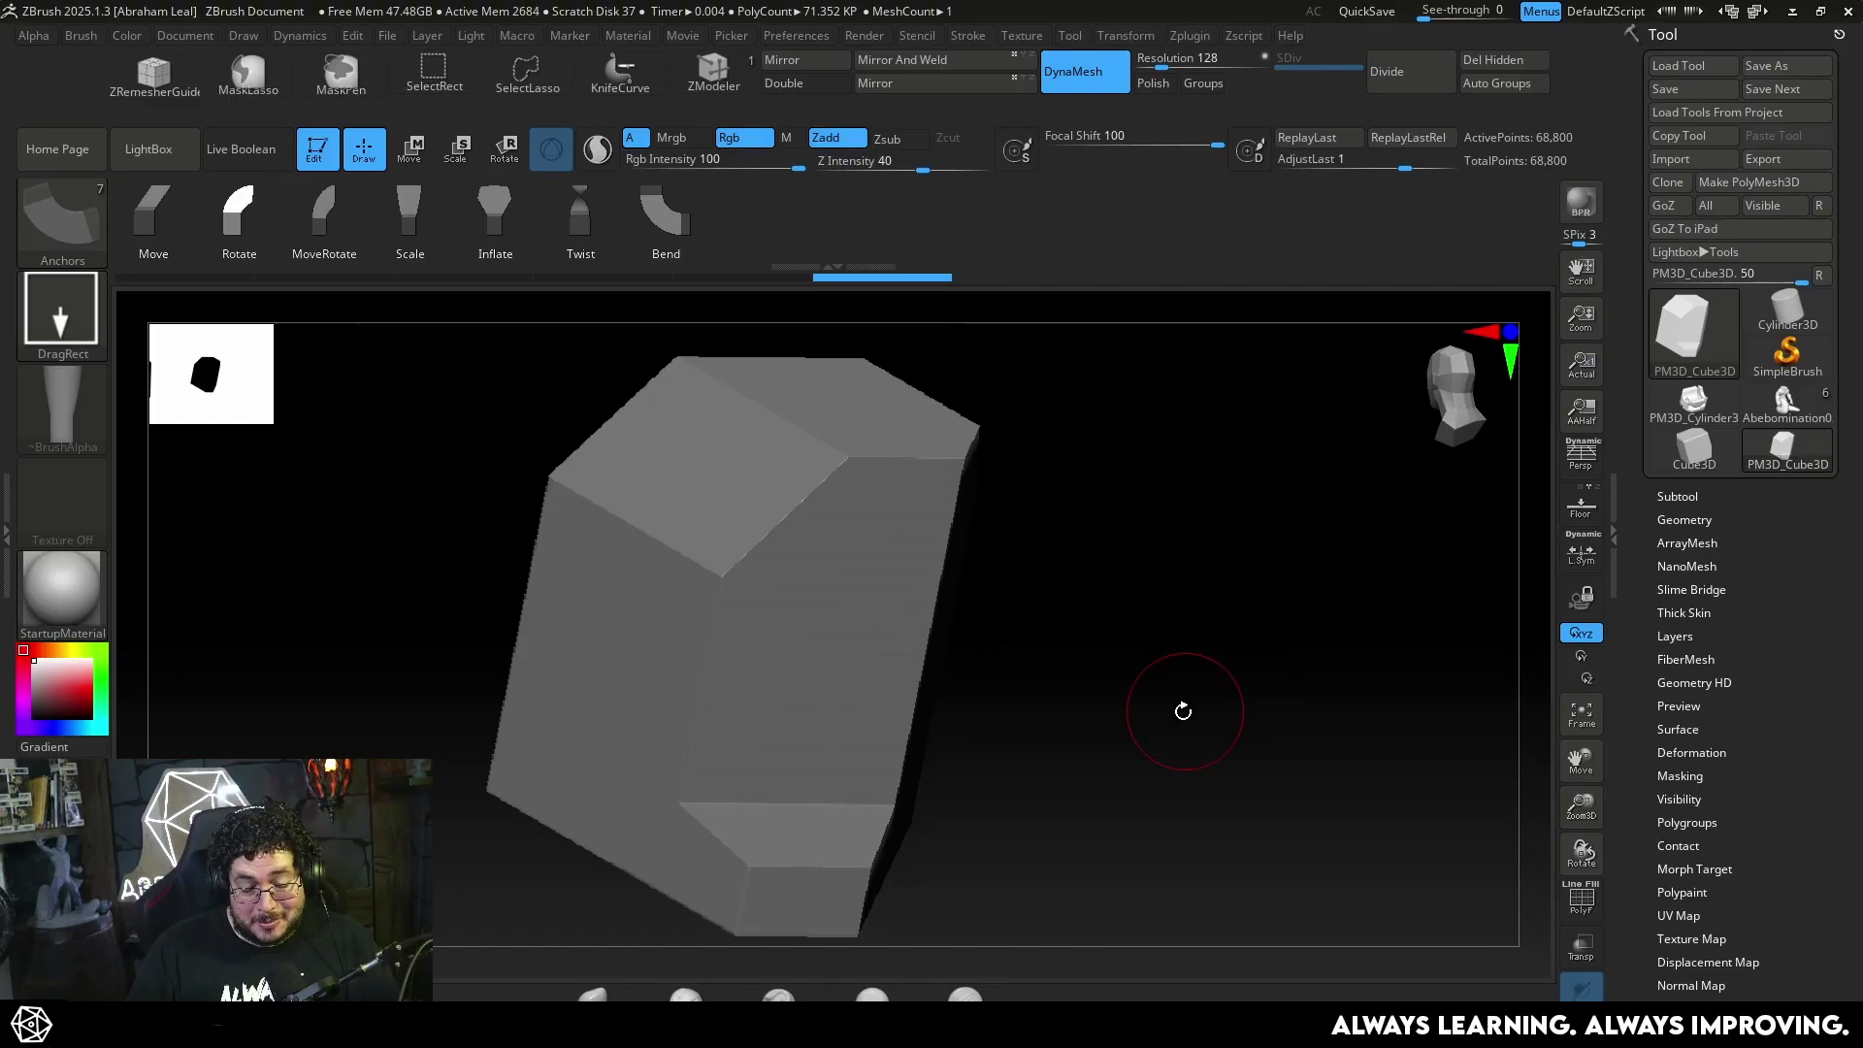
Switch to the KnifeCircle brush and cut a round concave recess into the block's side above the step
drag(1182, 711, 1061, 593)
key(ctrl+shift)
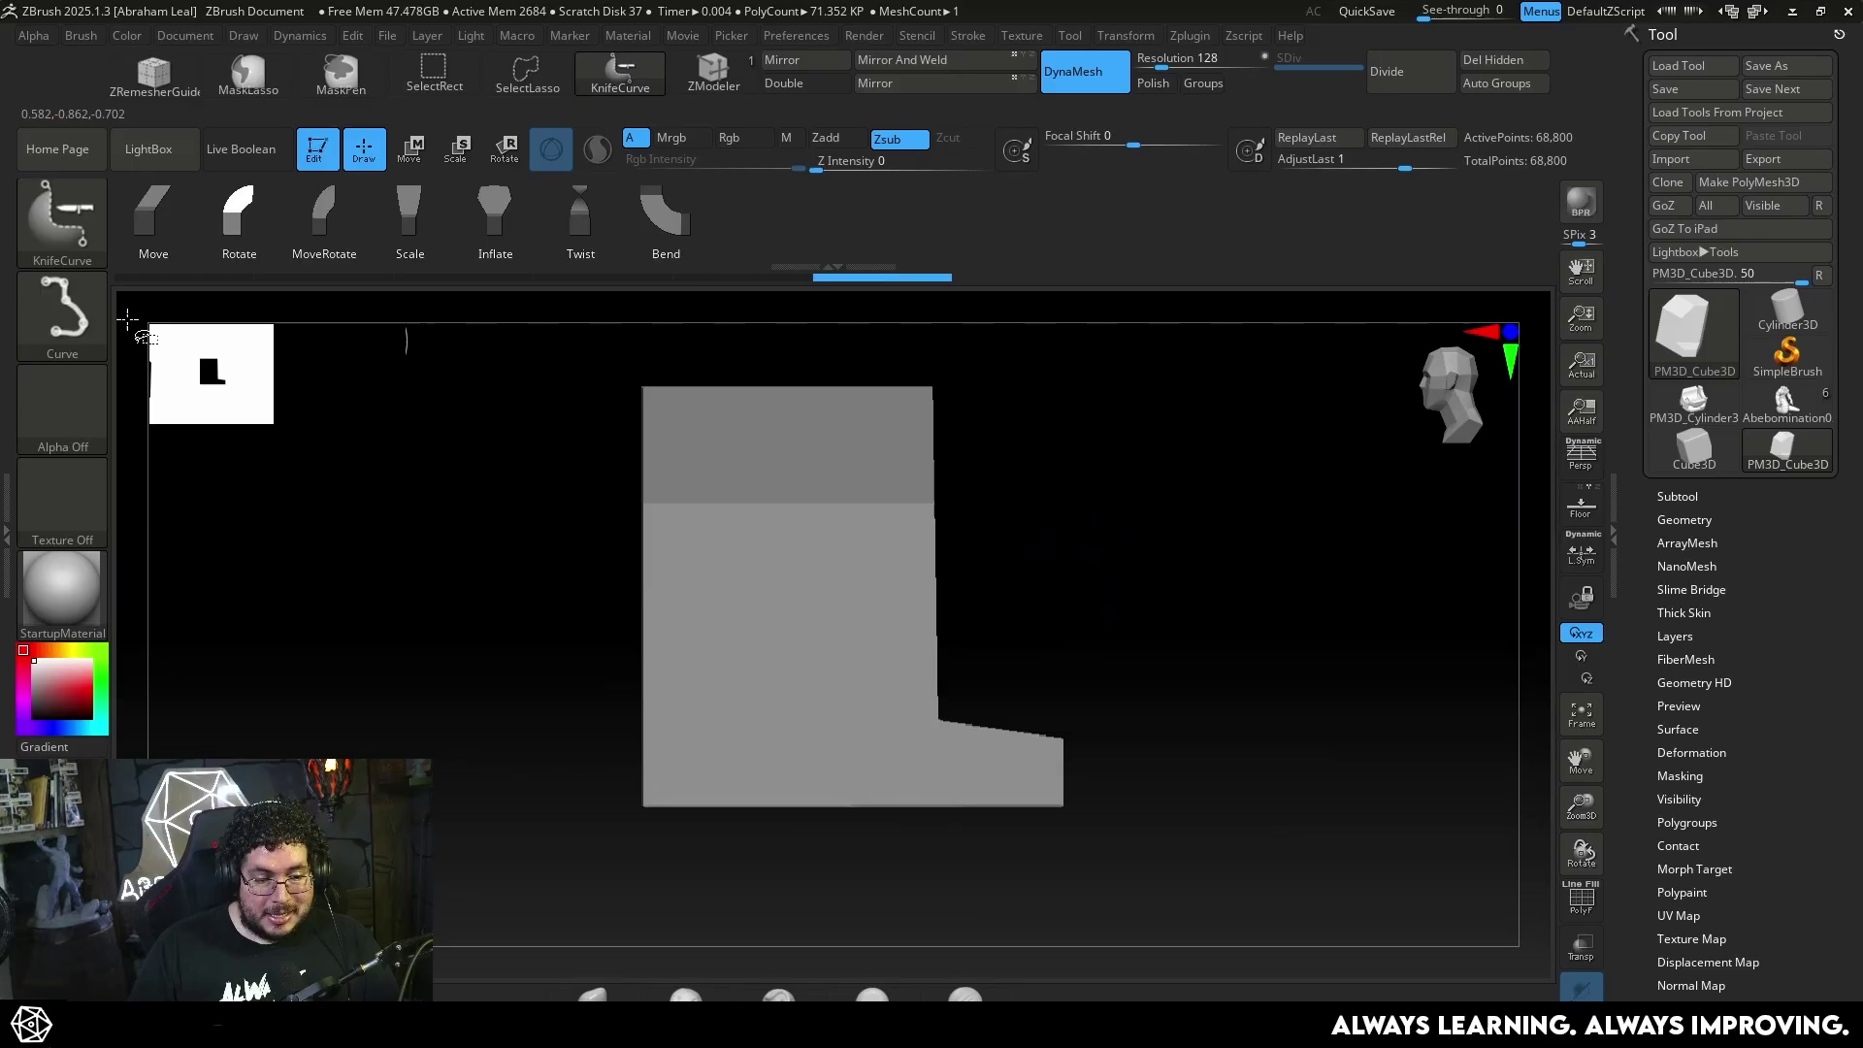
click(78, 241)
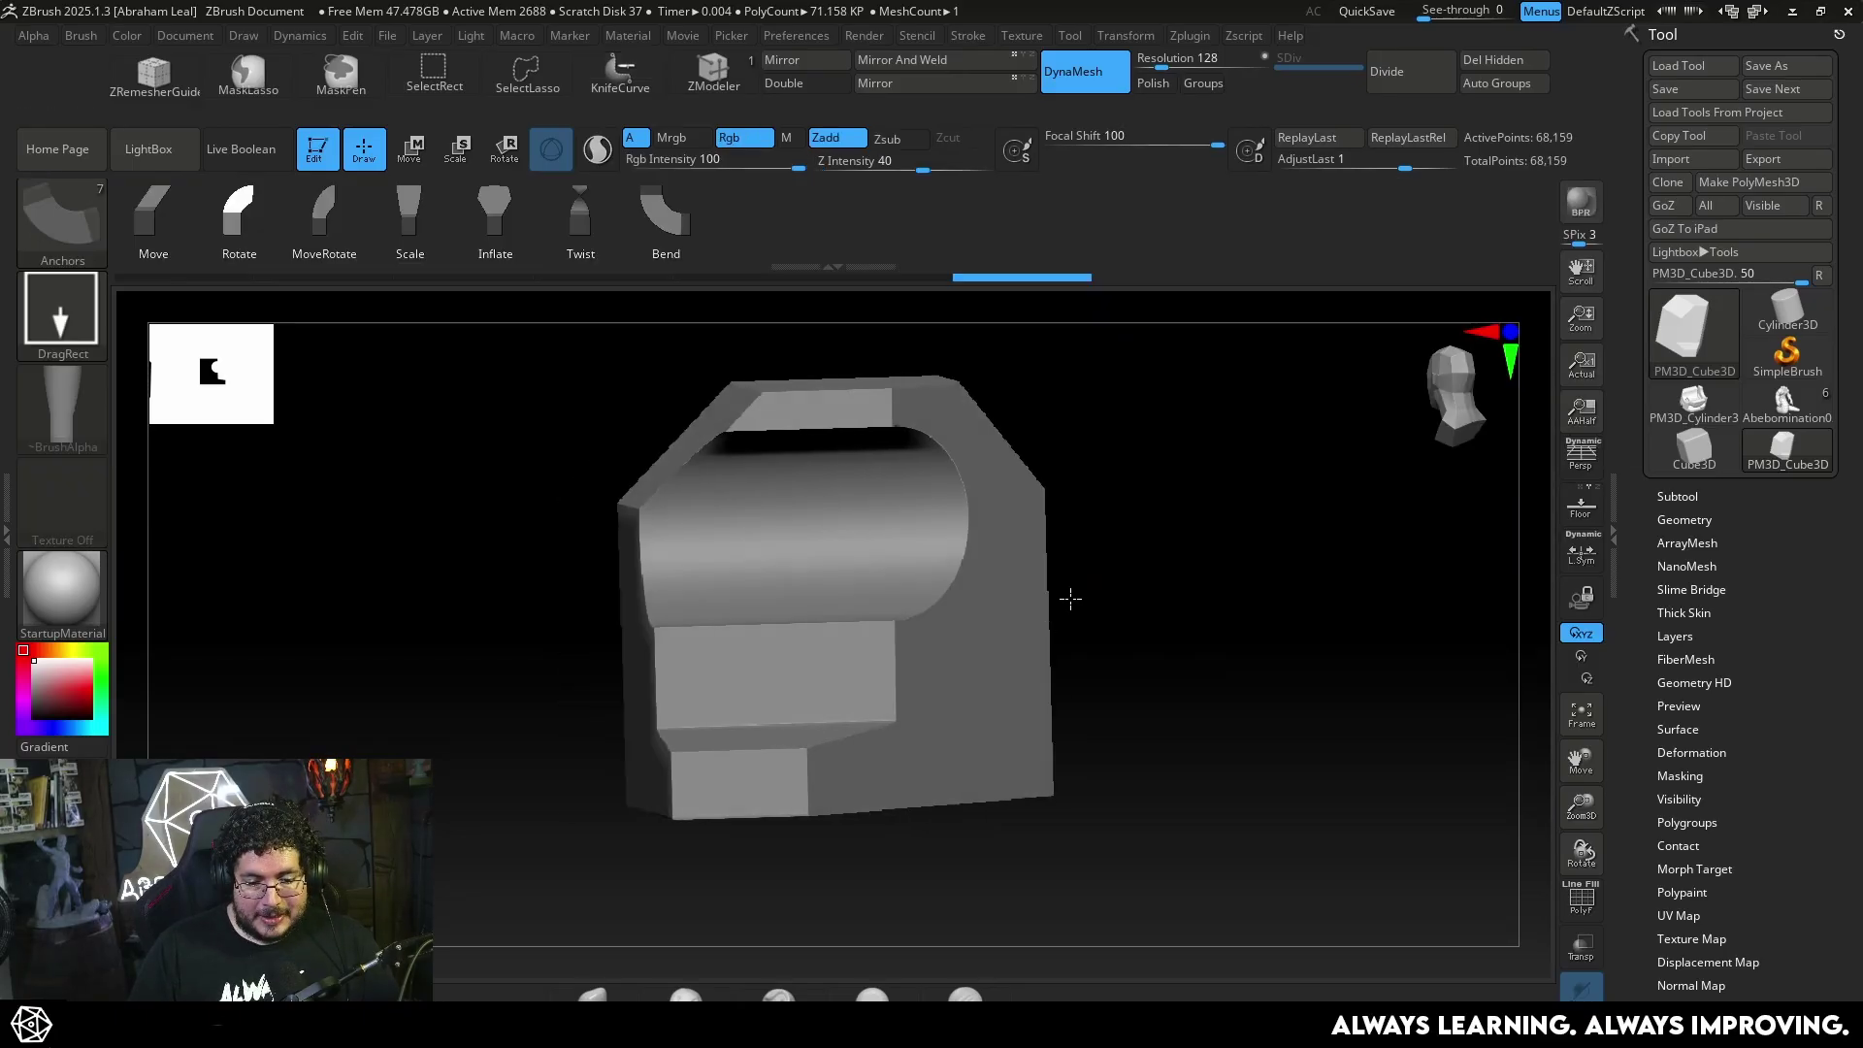
mouse_move(1073, 595)
mouse_down()
mouse_move(1003, 602)
mouse_move(1160, 587)
mouse_move(1152, 653)
mouse_move(1173, 674)
mouse_move(1248, 533)
mouse_move(1177, 532)
mouse_move(1073, 578)
mouse_move(1068, 536)
mouse_up()
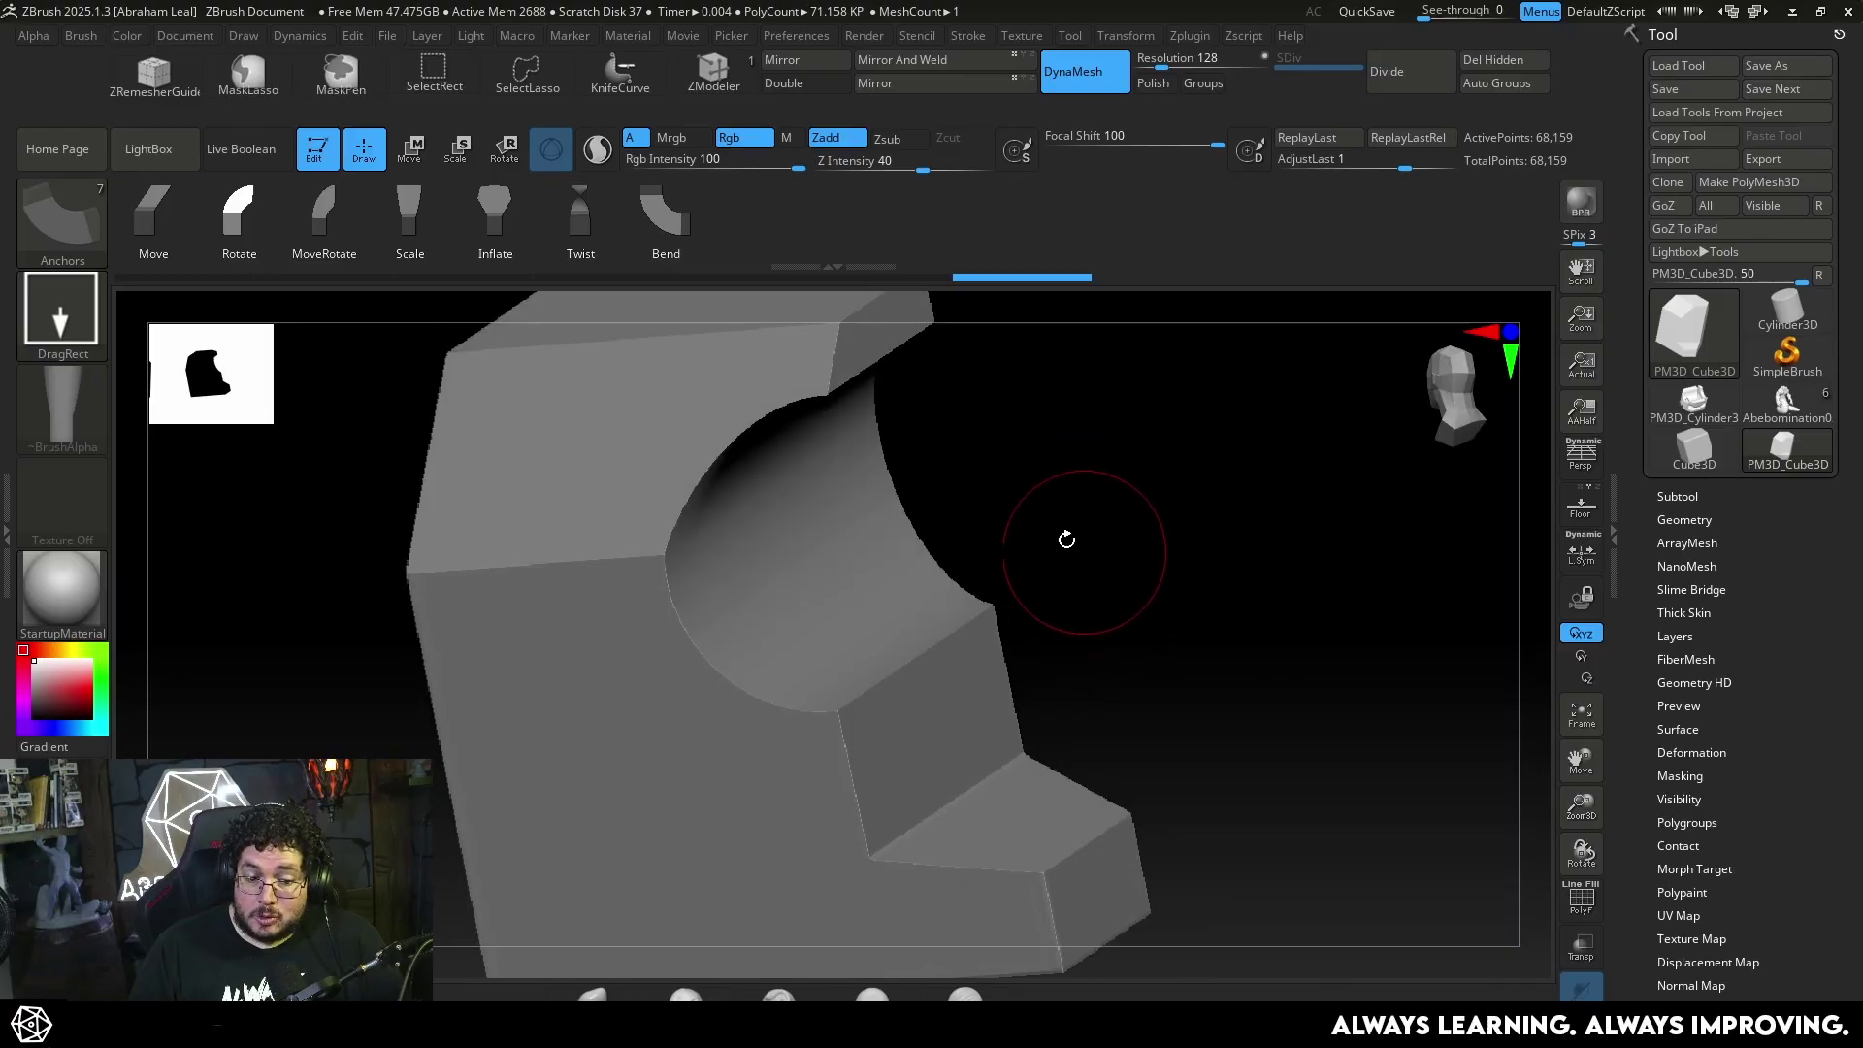
drag(1136, 607, 1146, 509)
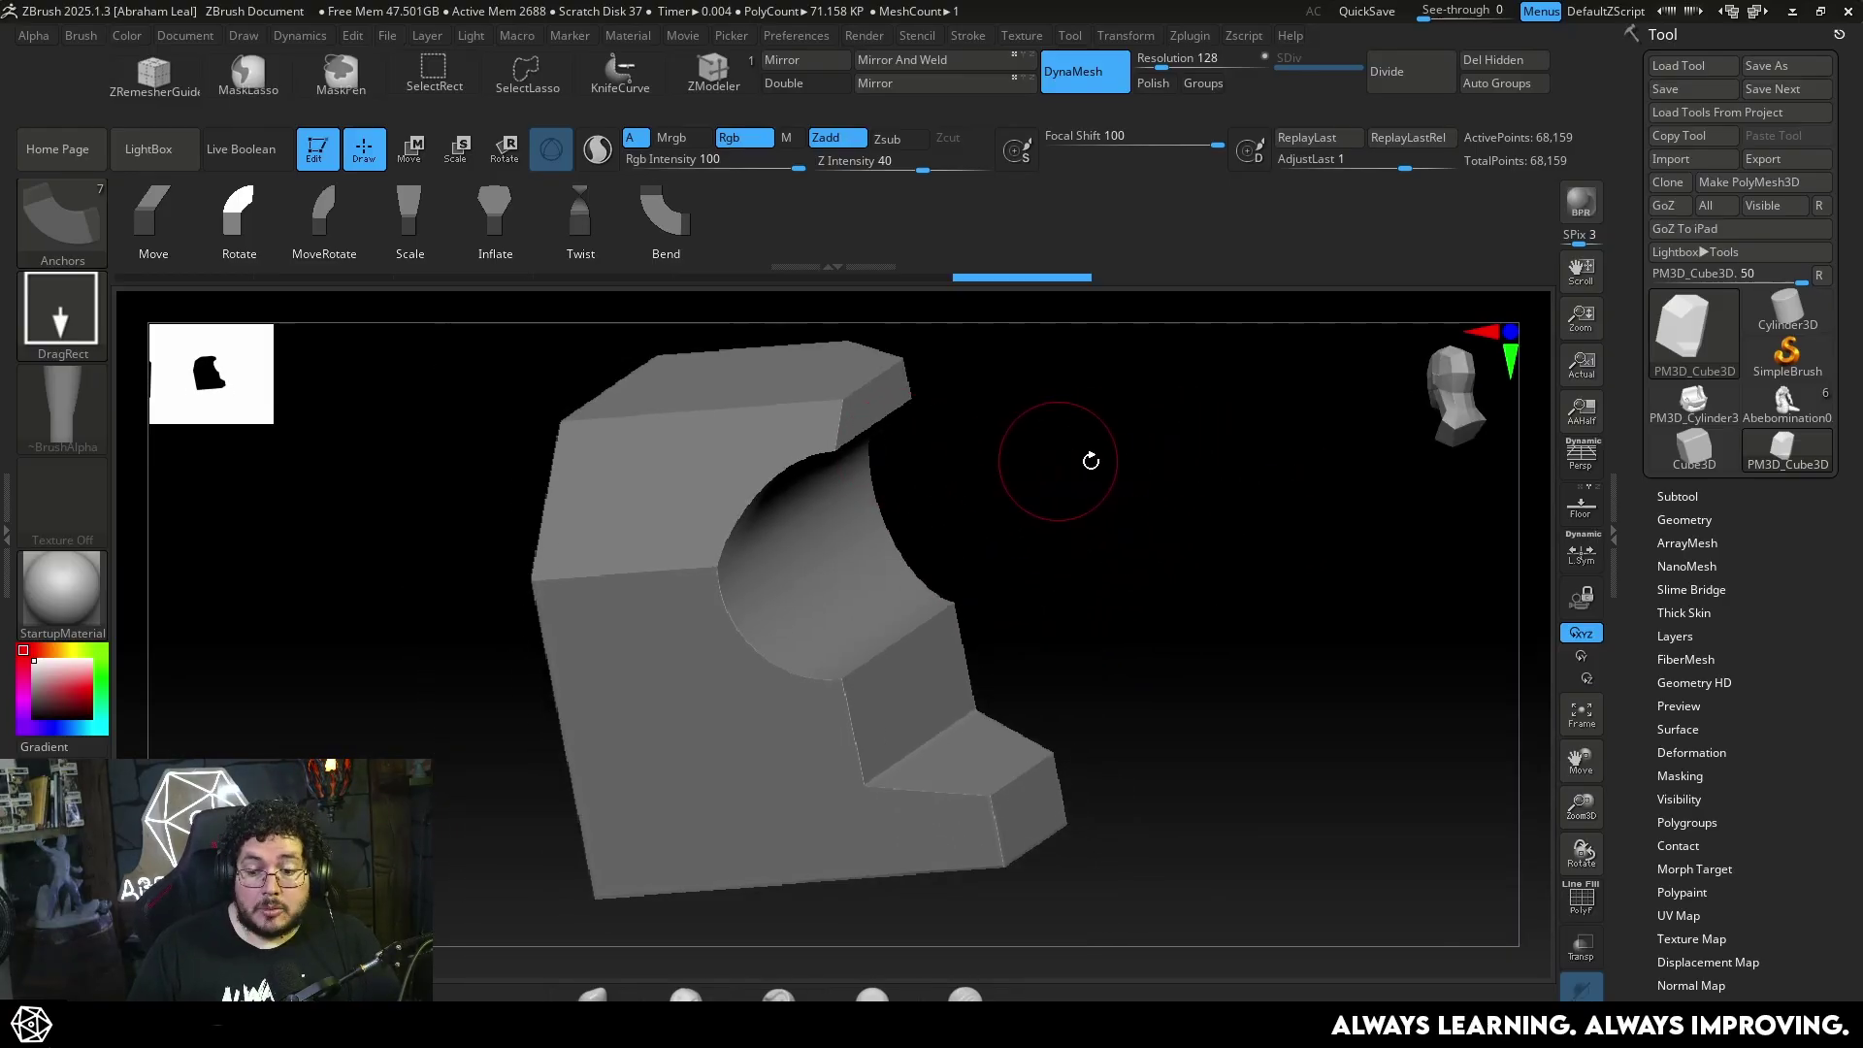
Launch BevelPro on the cut block's subtool, minimise its console window, and turn the preview to show the recess and step
click(1679, 496)
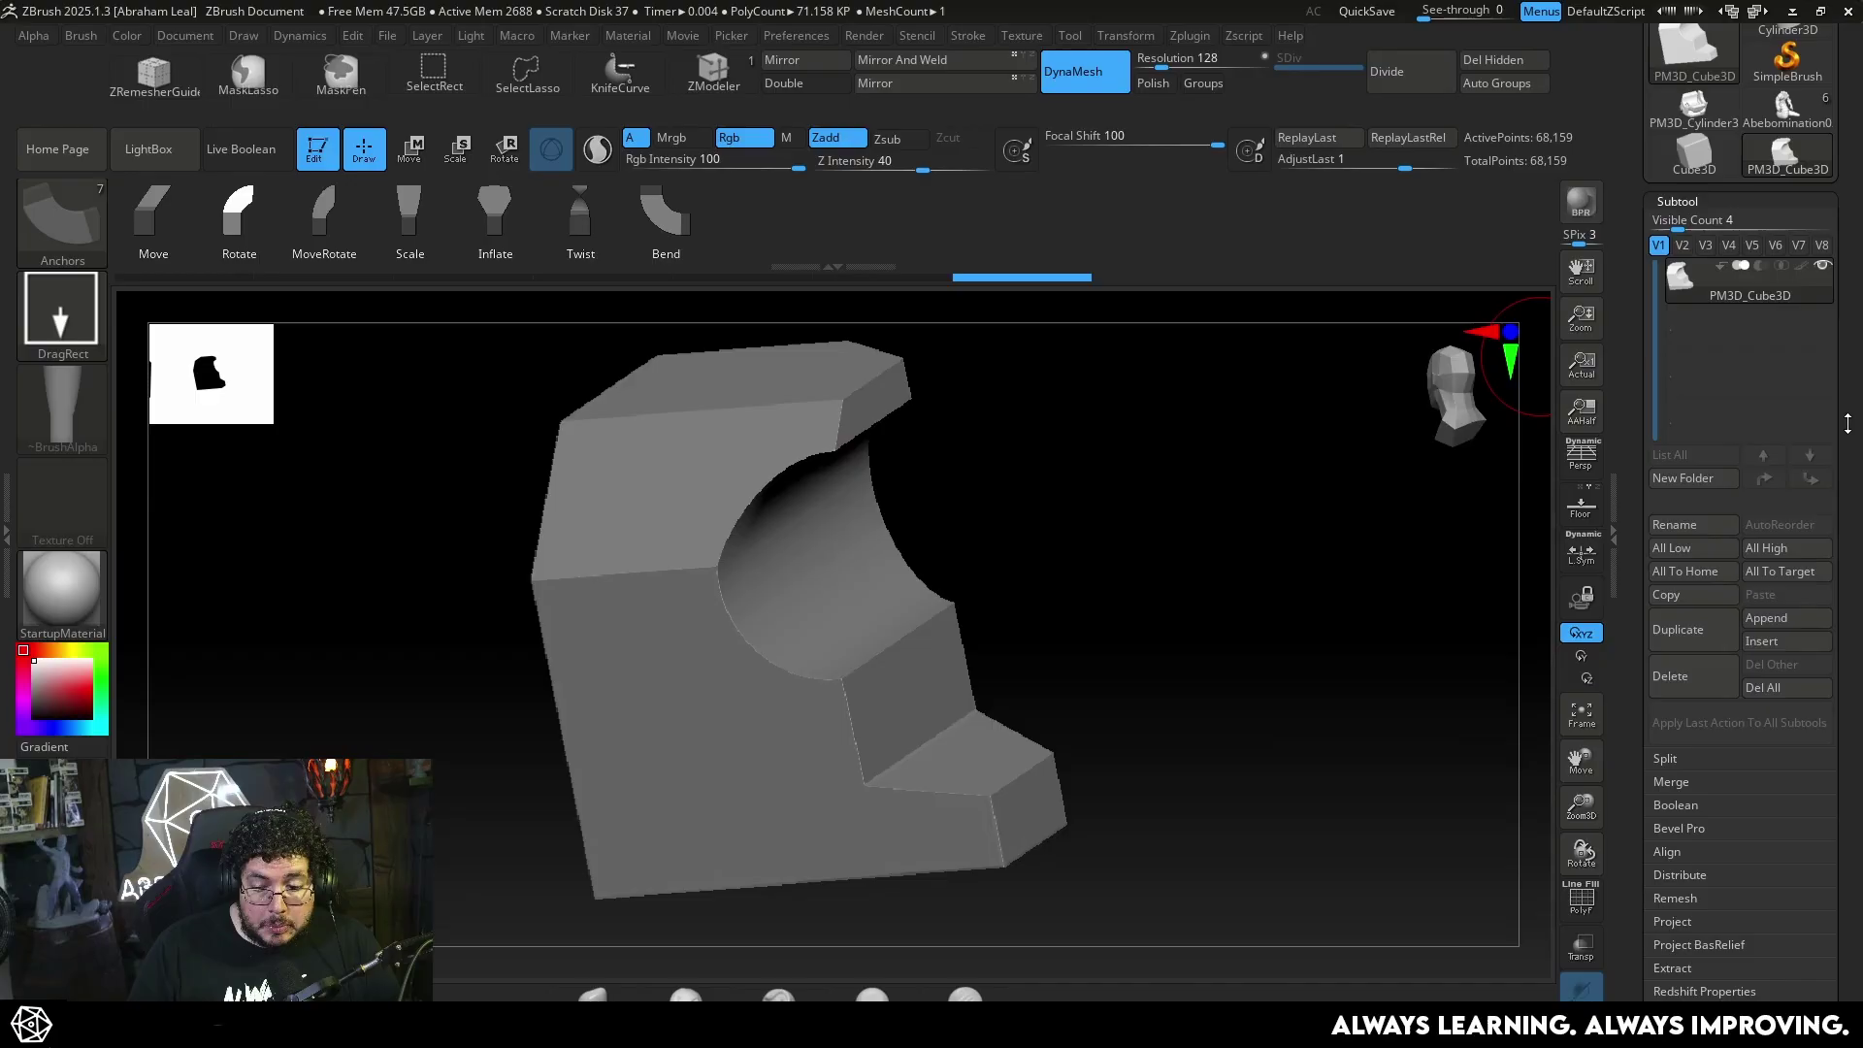
drag(1835, 532, 1830, 198)
click(1683, 496)
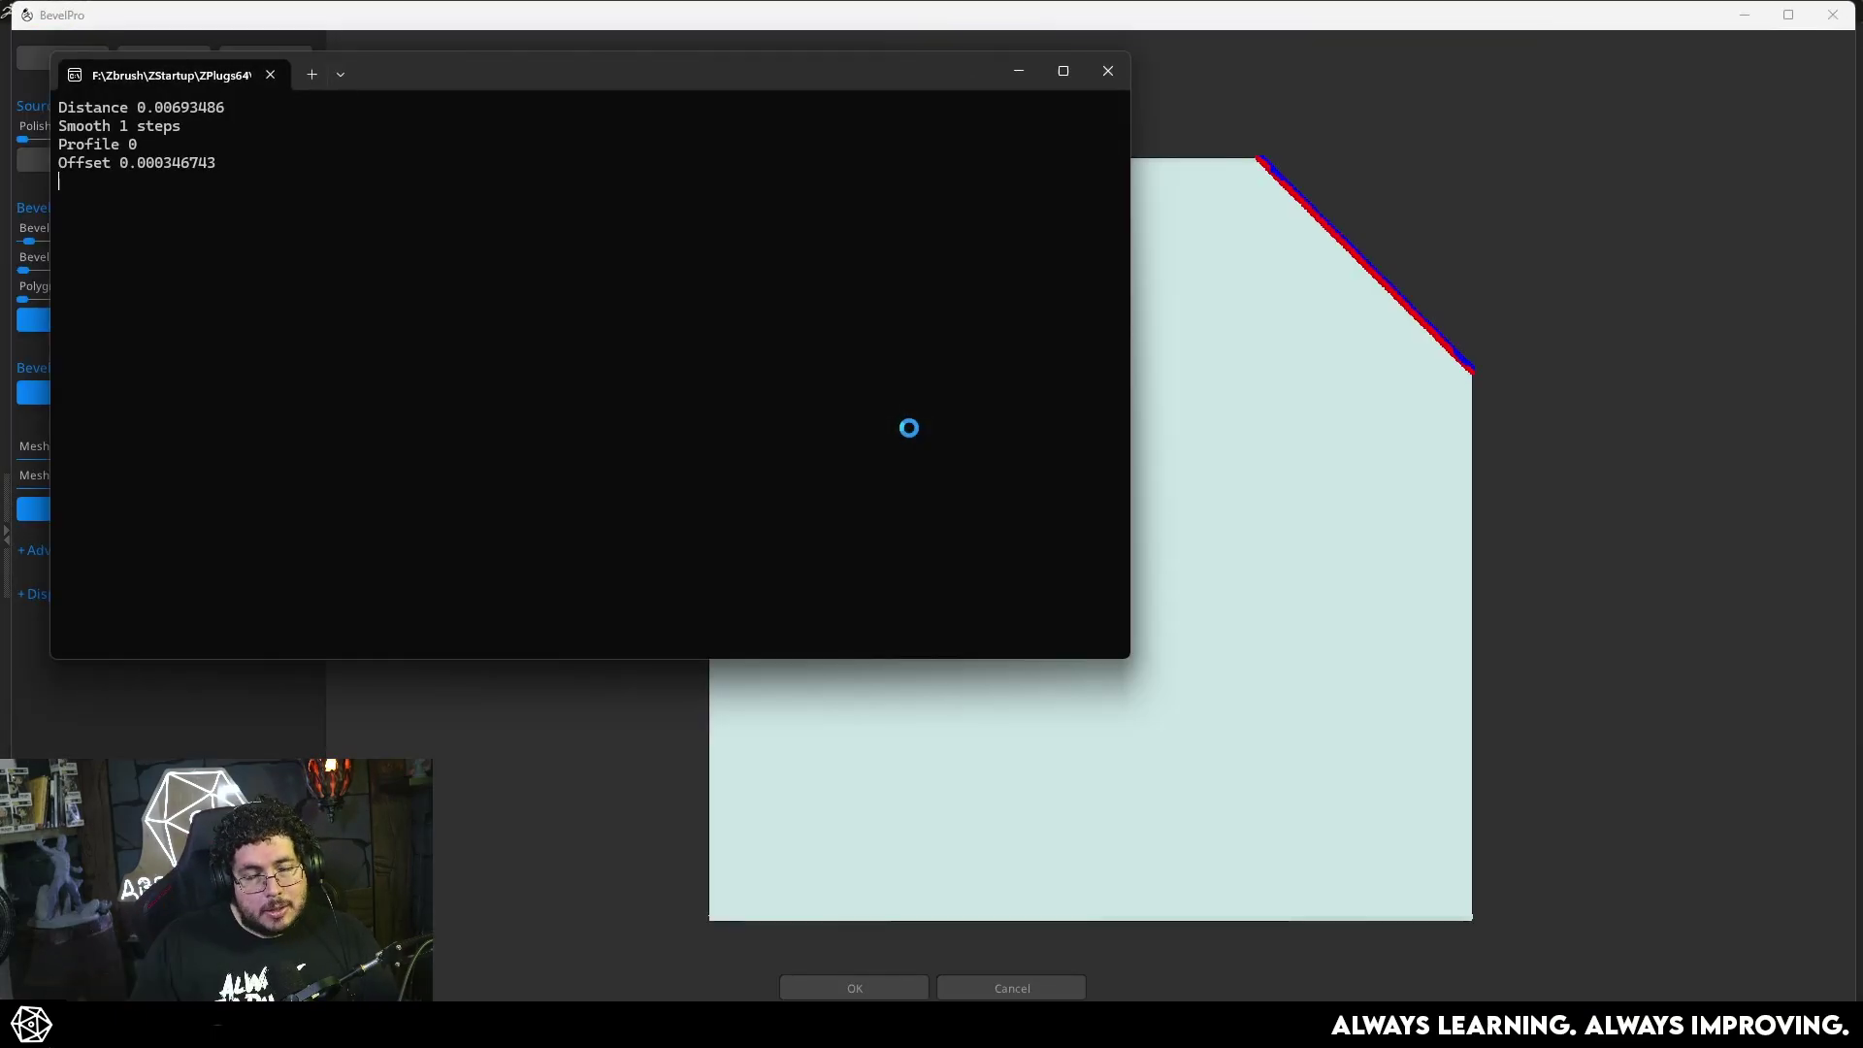
click(1016, 72)
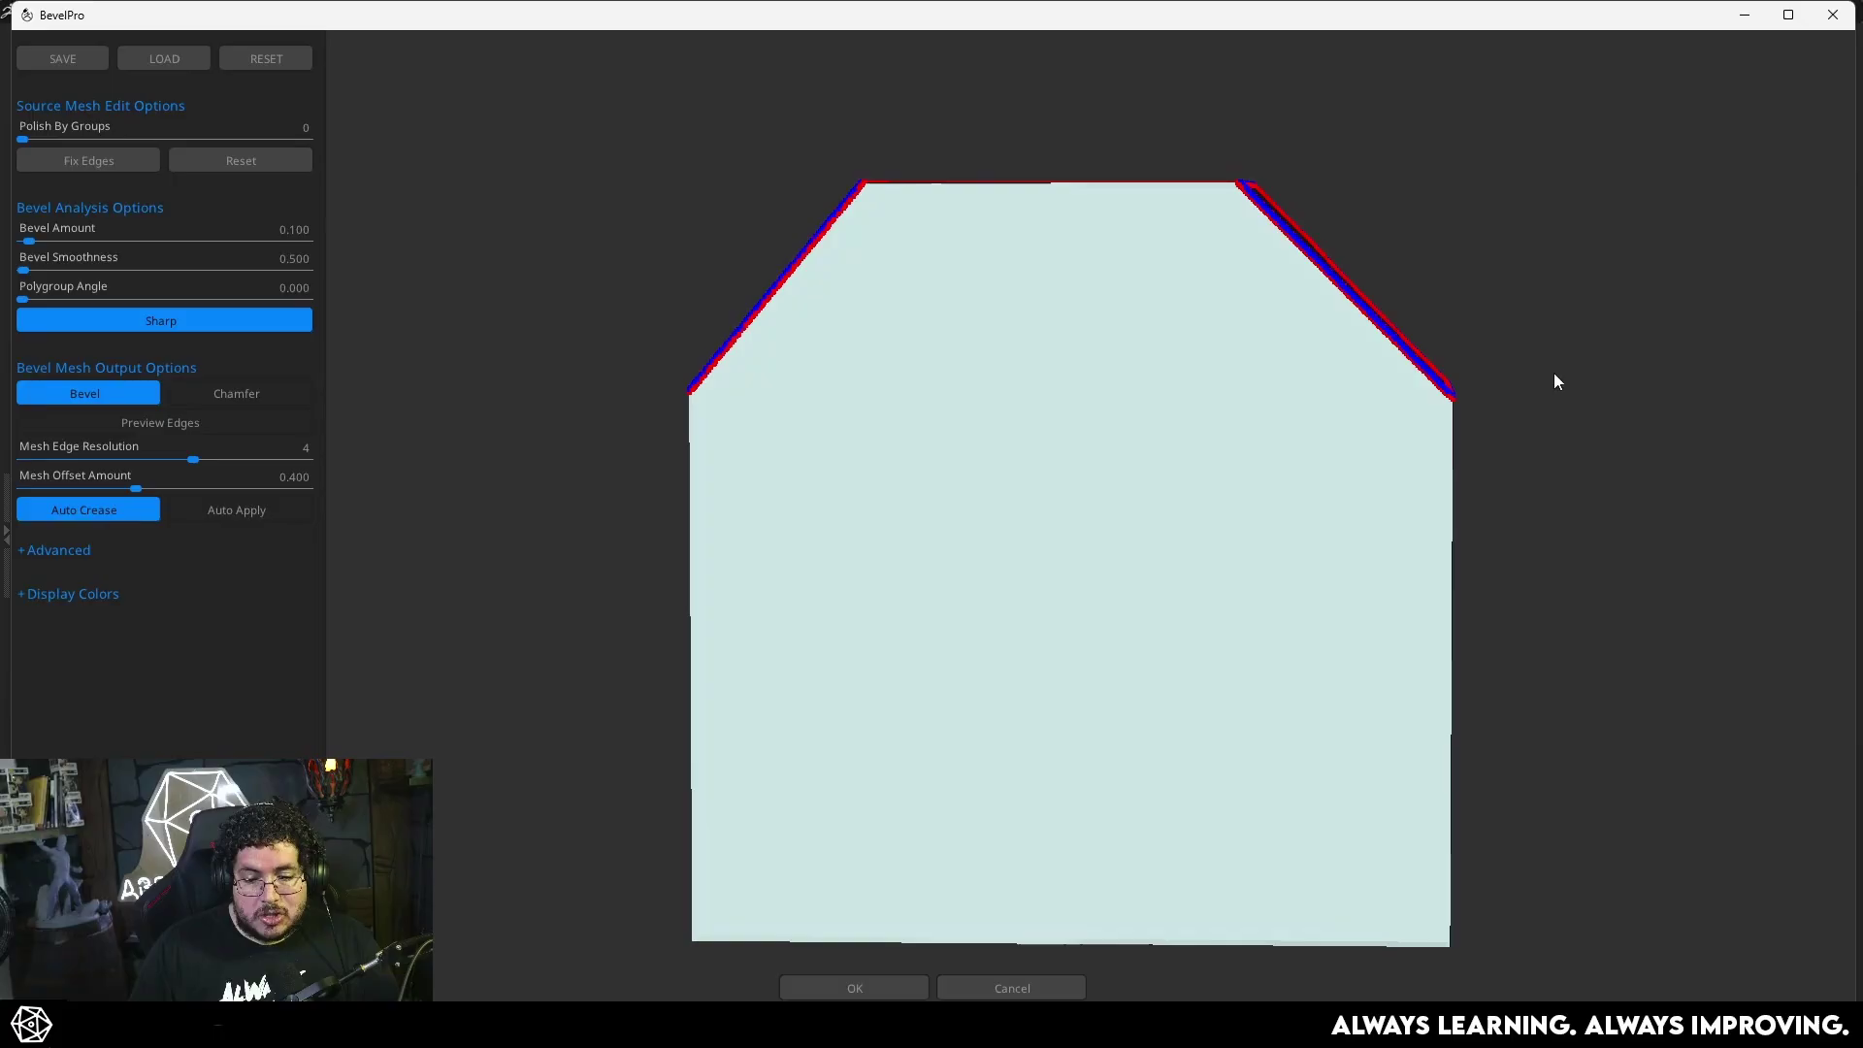
drag(1555, 383, 1339, 451)
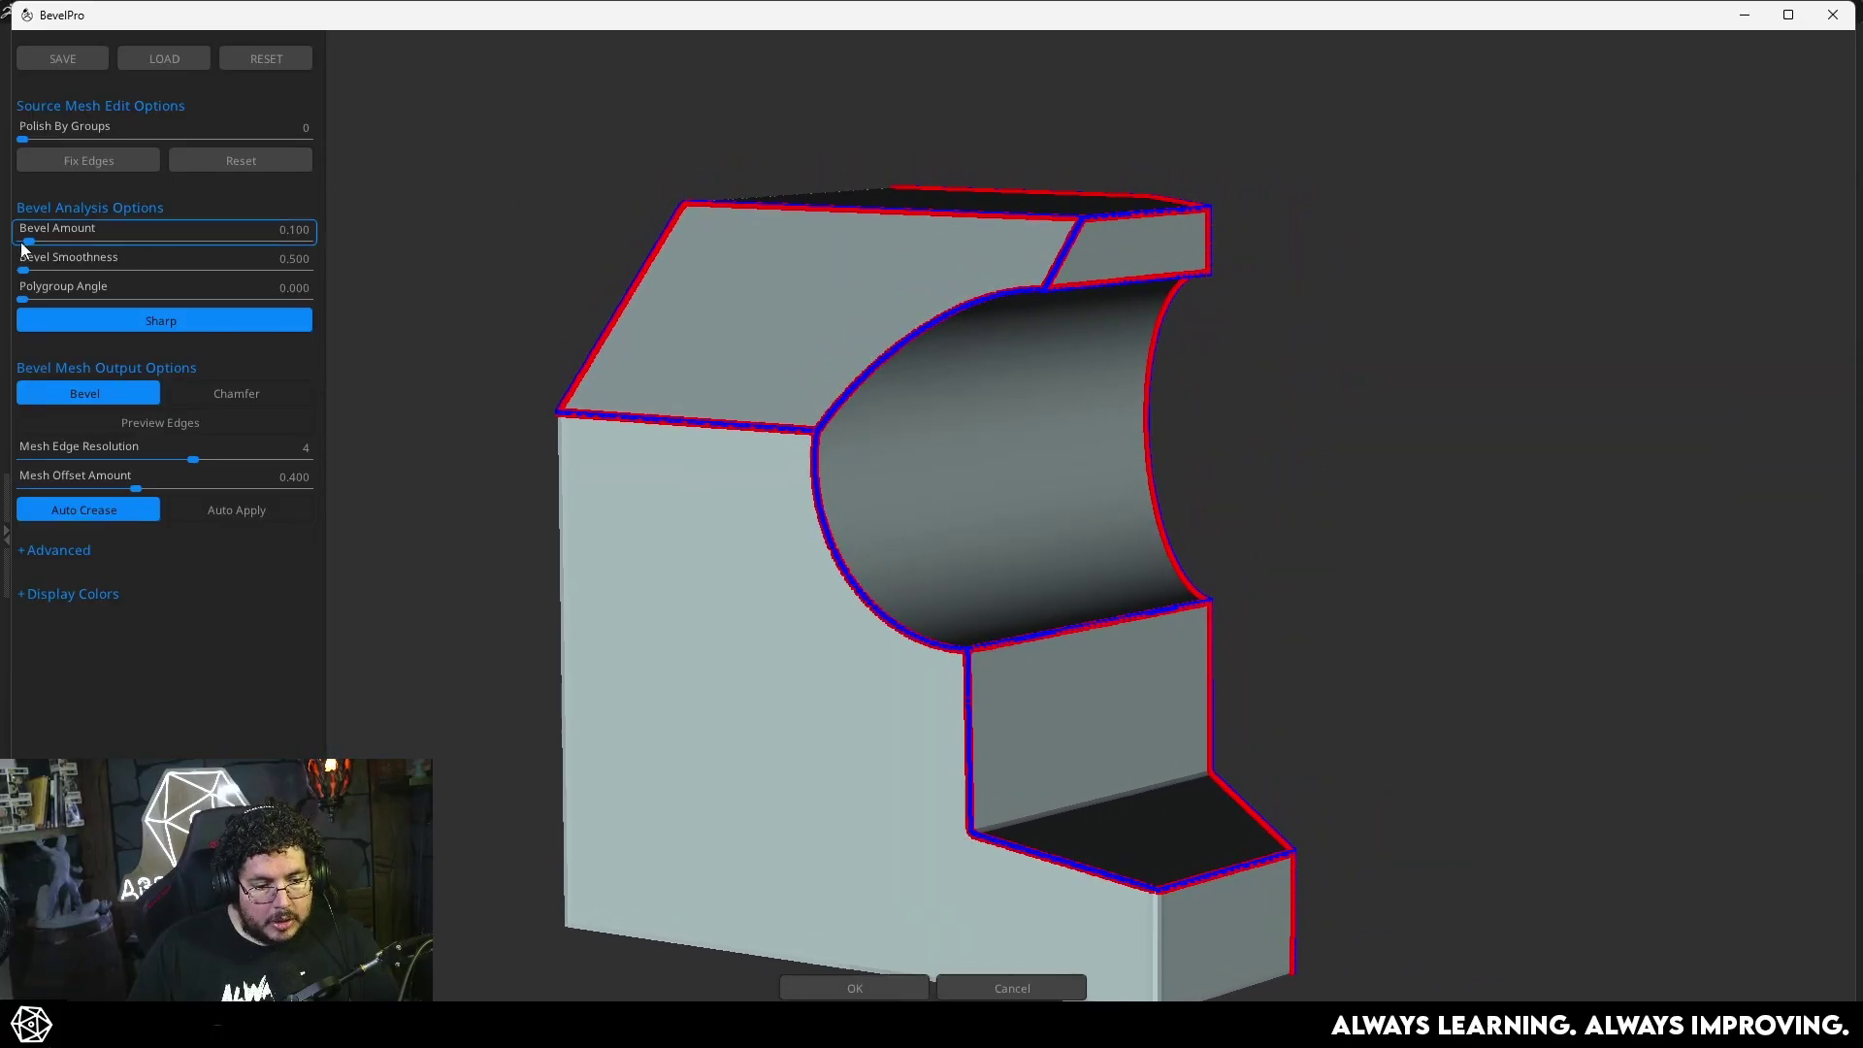
Set the Bevel Amount to 0.567, enable Auto Apply, accept the bevel, and inspect the beveled edges on the block
drag(35, 237, 71, 240)
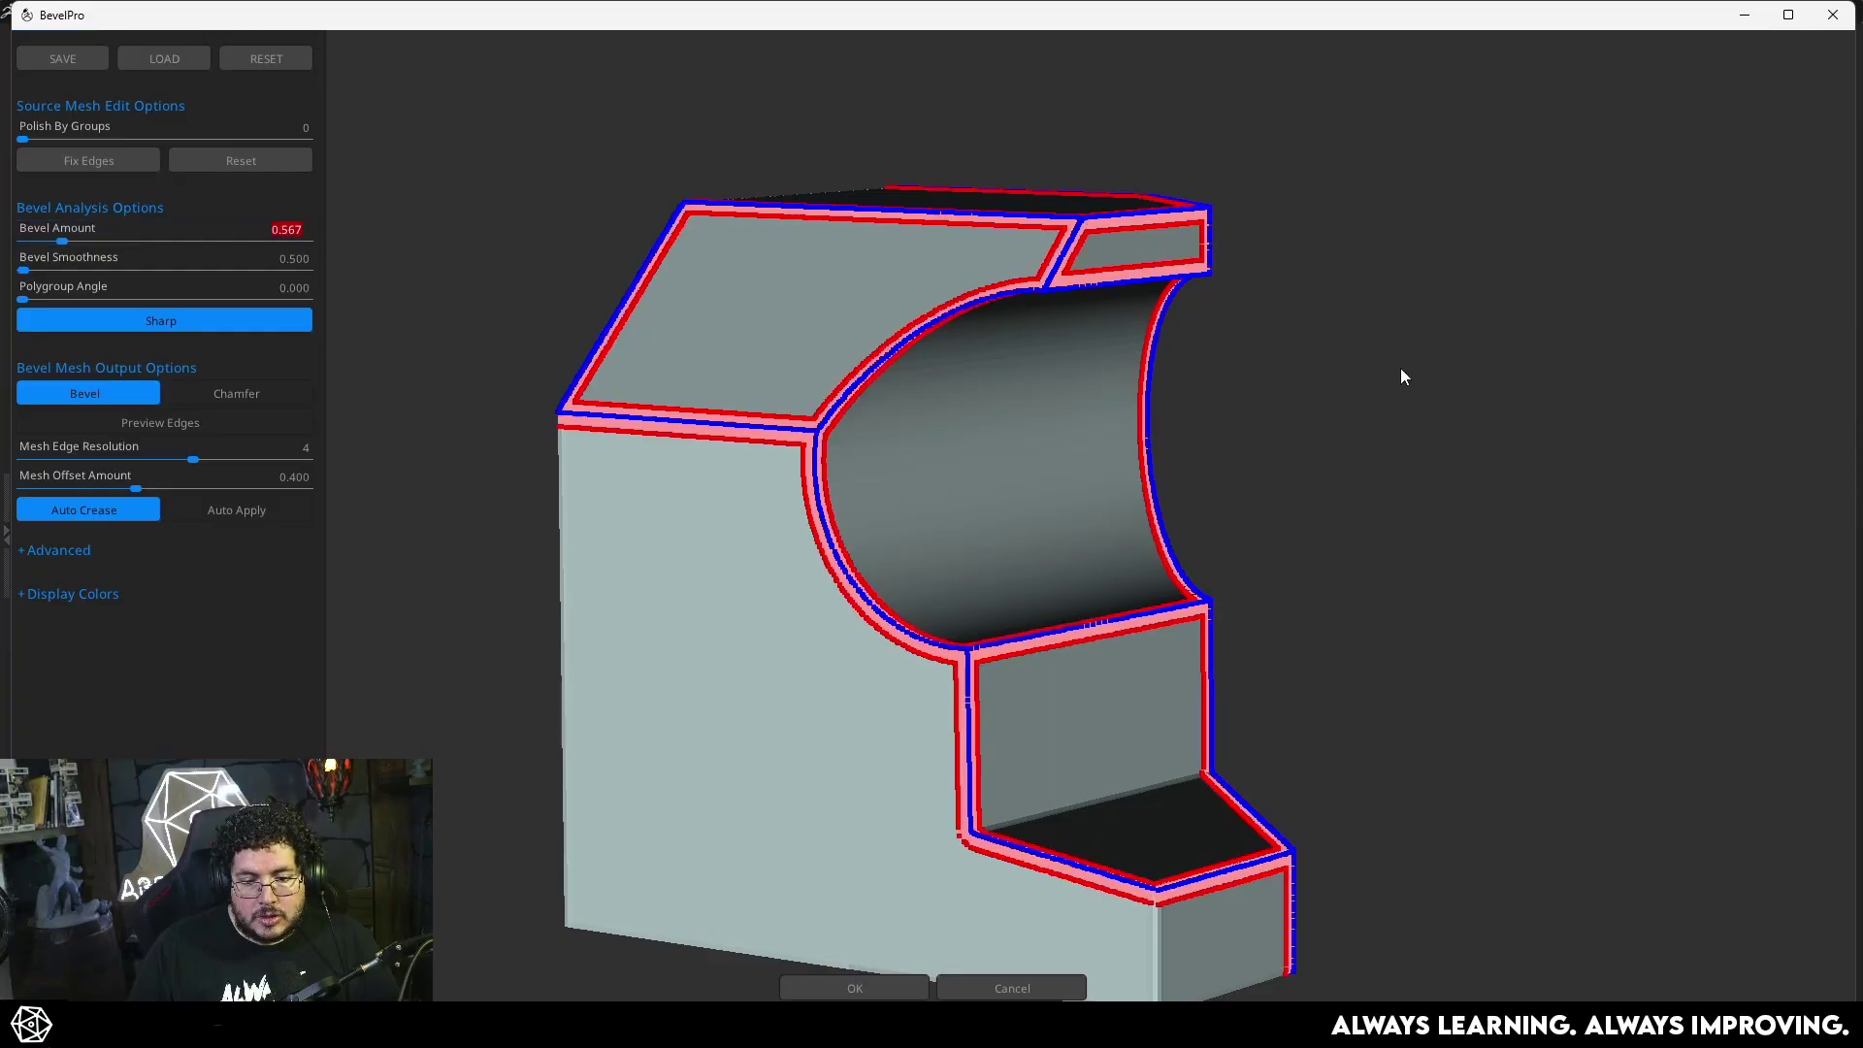
mouse_move(1402, 377)
mouse_down()
mouse_move(1284, 358)
mouse_move(1222, 300)
mouse_move(1402, 394)
mouse_move(1384, 361)
mouse_up()
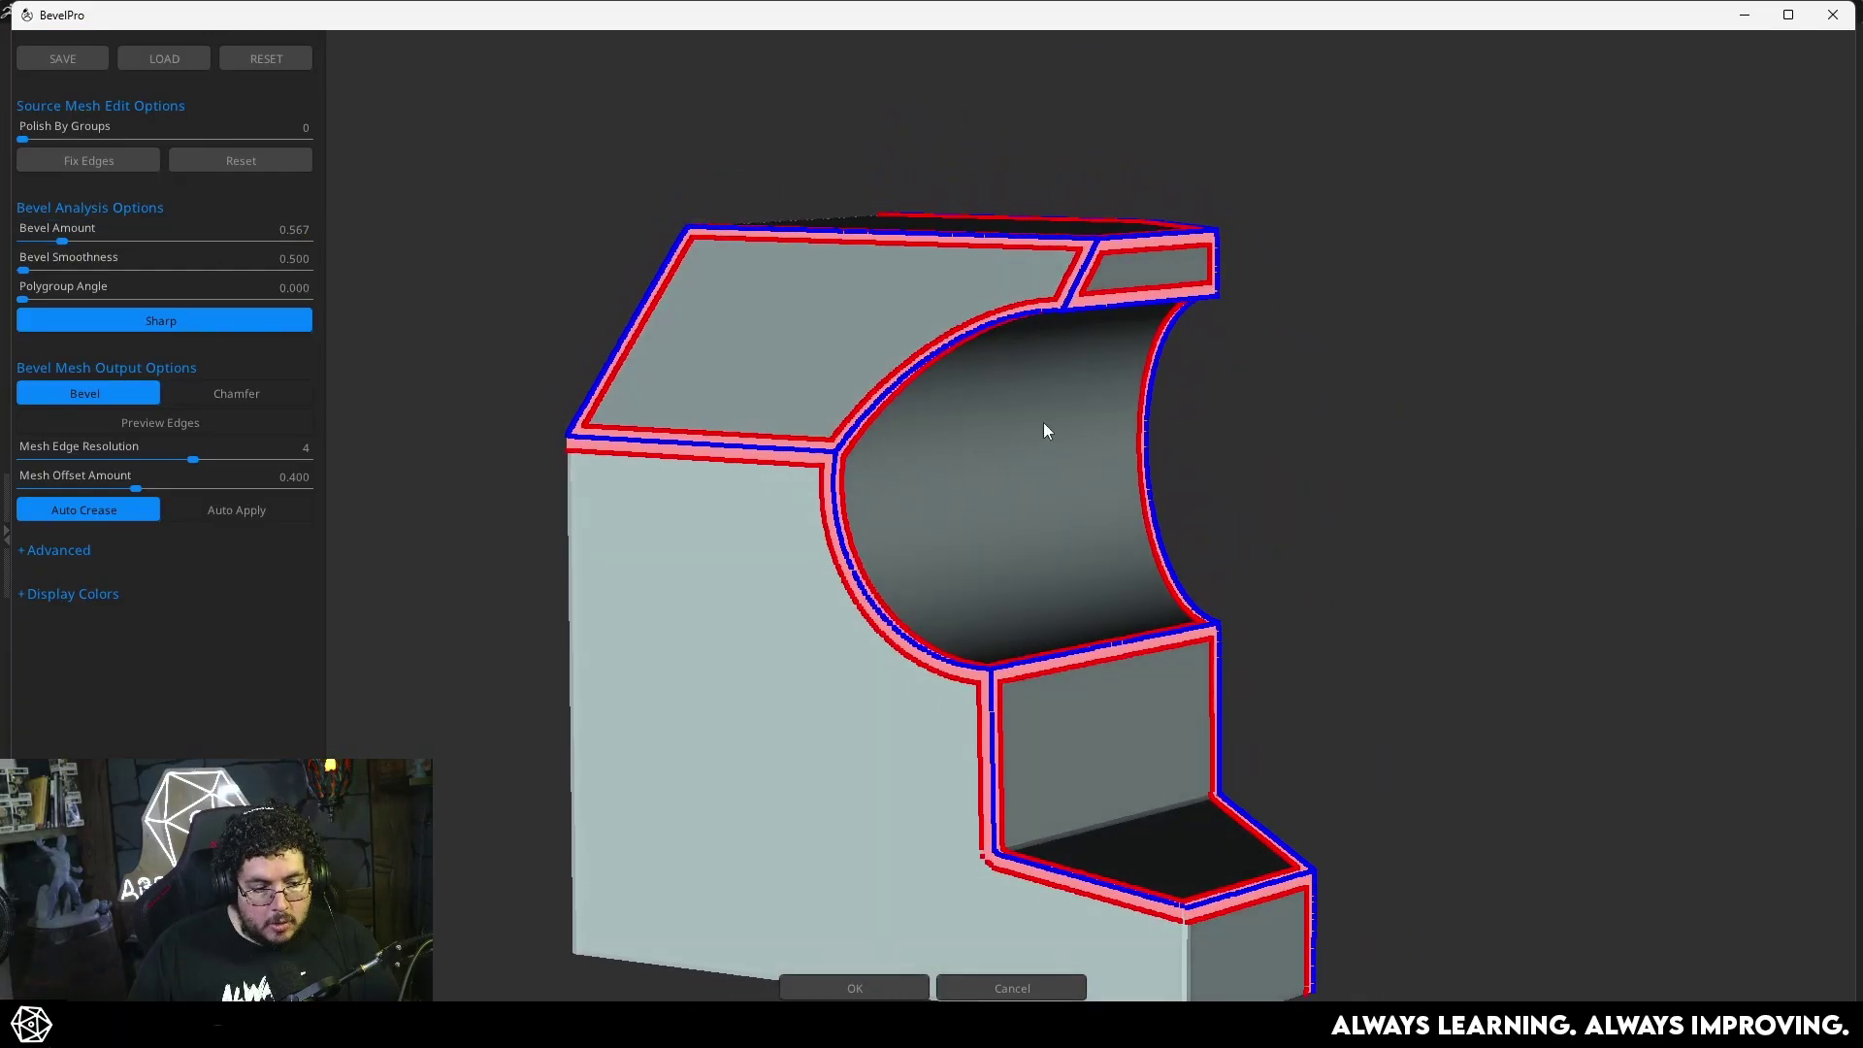
click(240, 511)
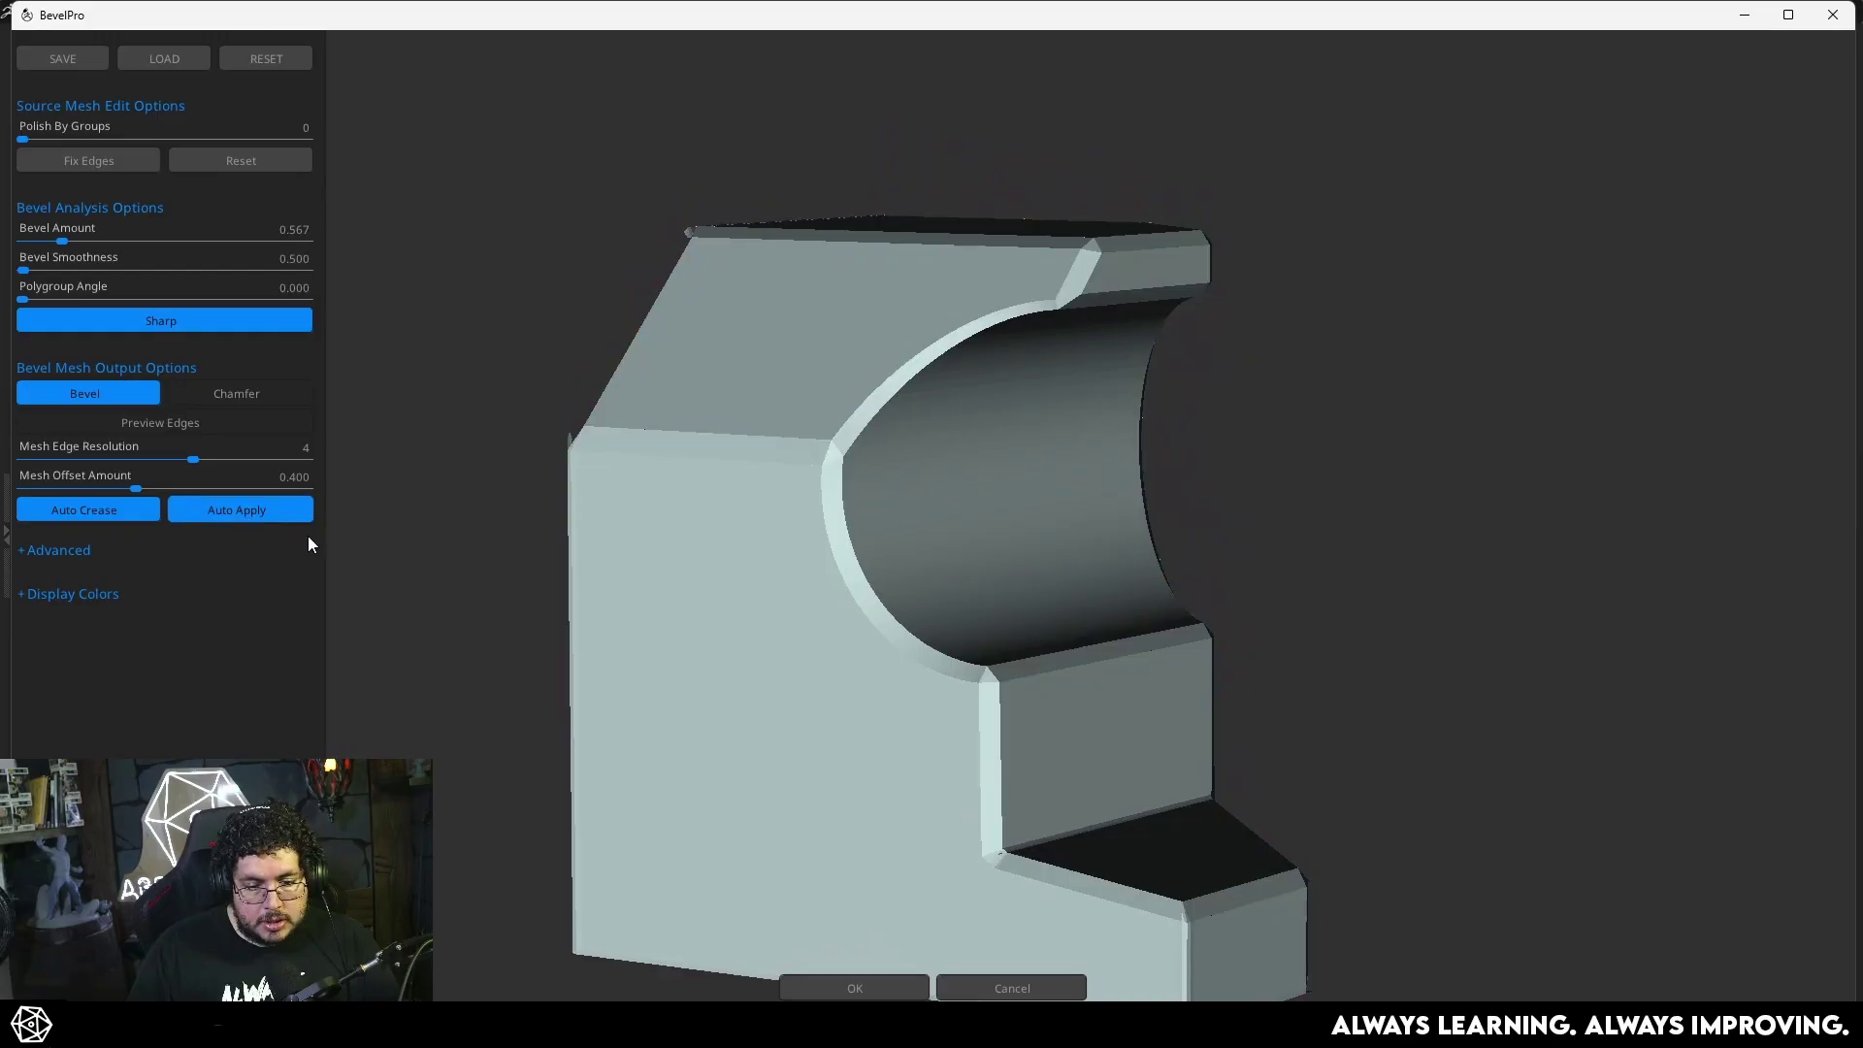
click(854, 988)
drag(1090, 678, 1252, 631)
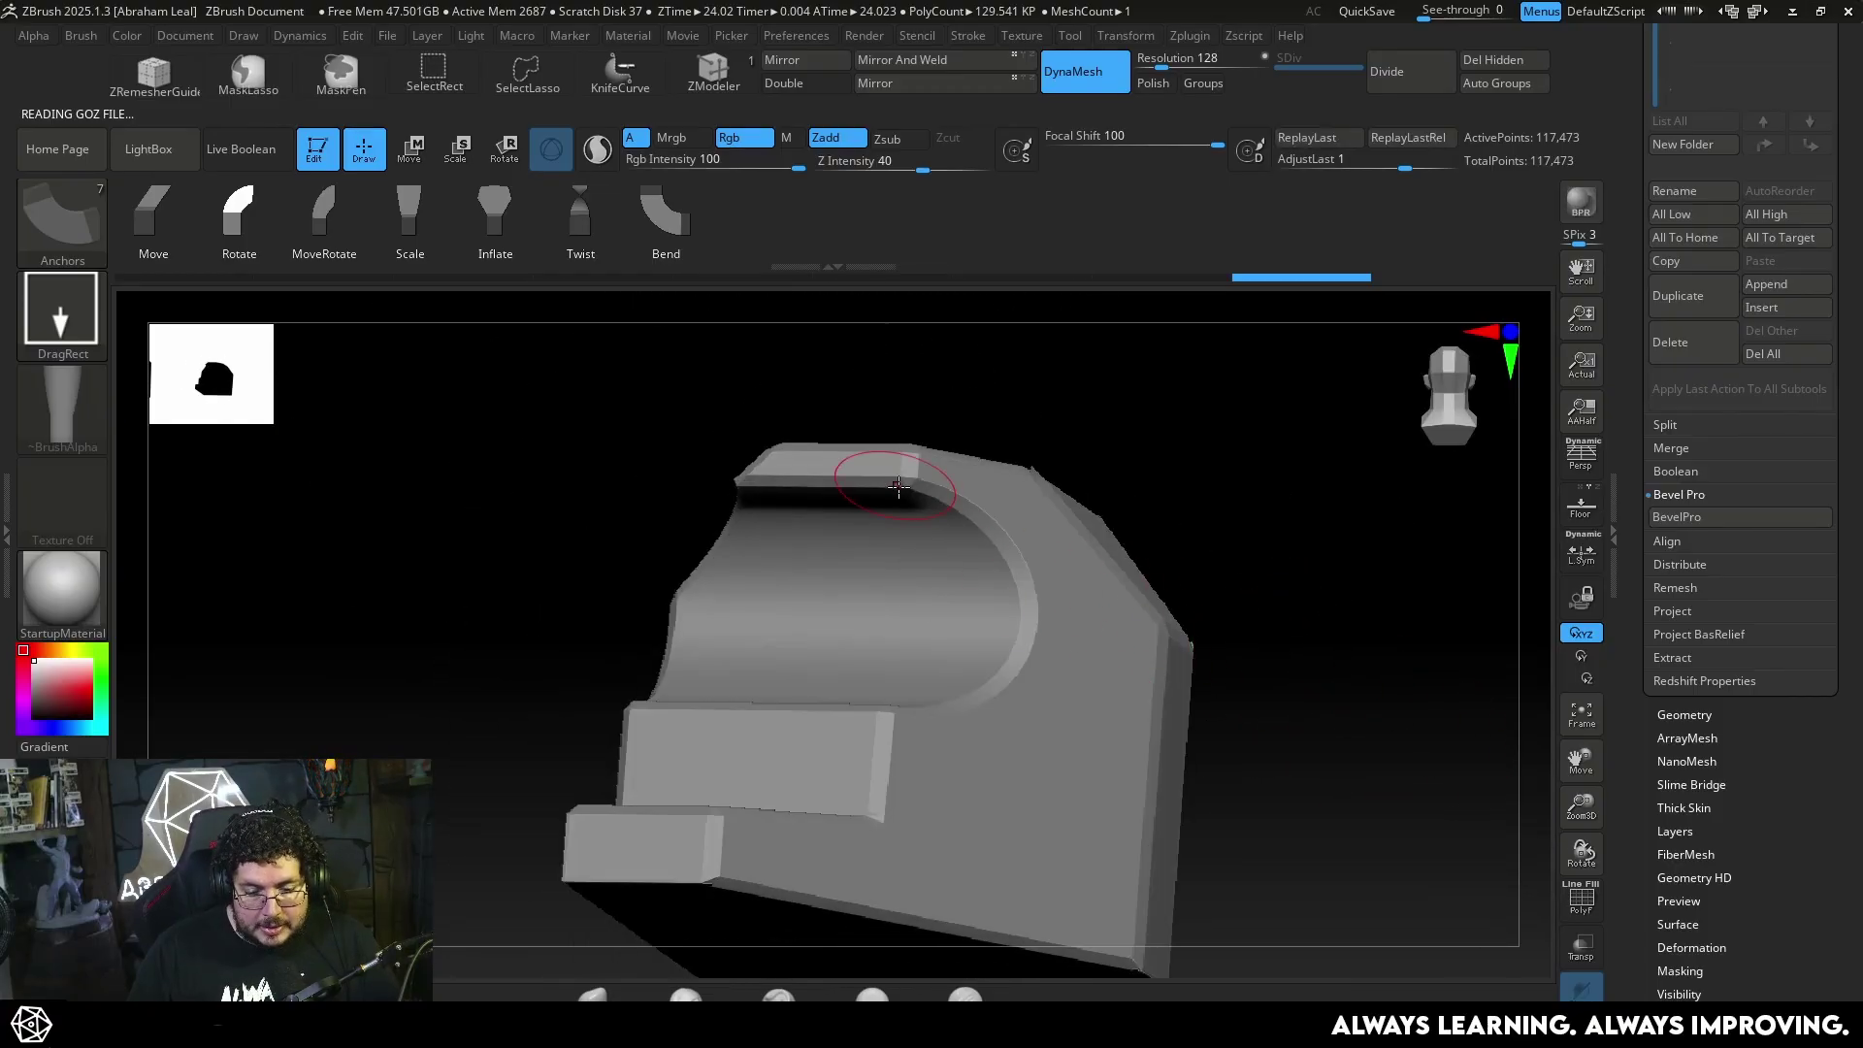
drag(1039, 687, 1264, 623)
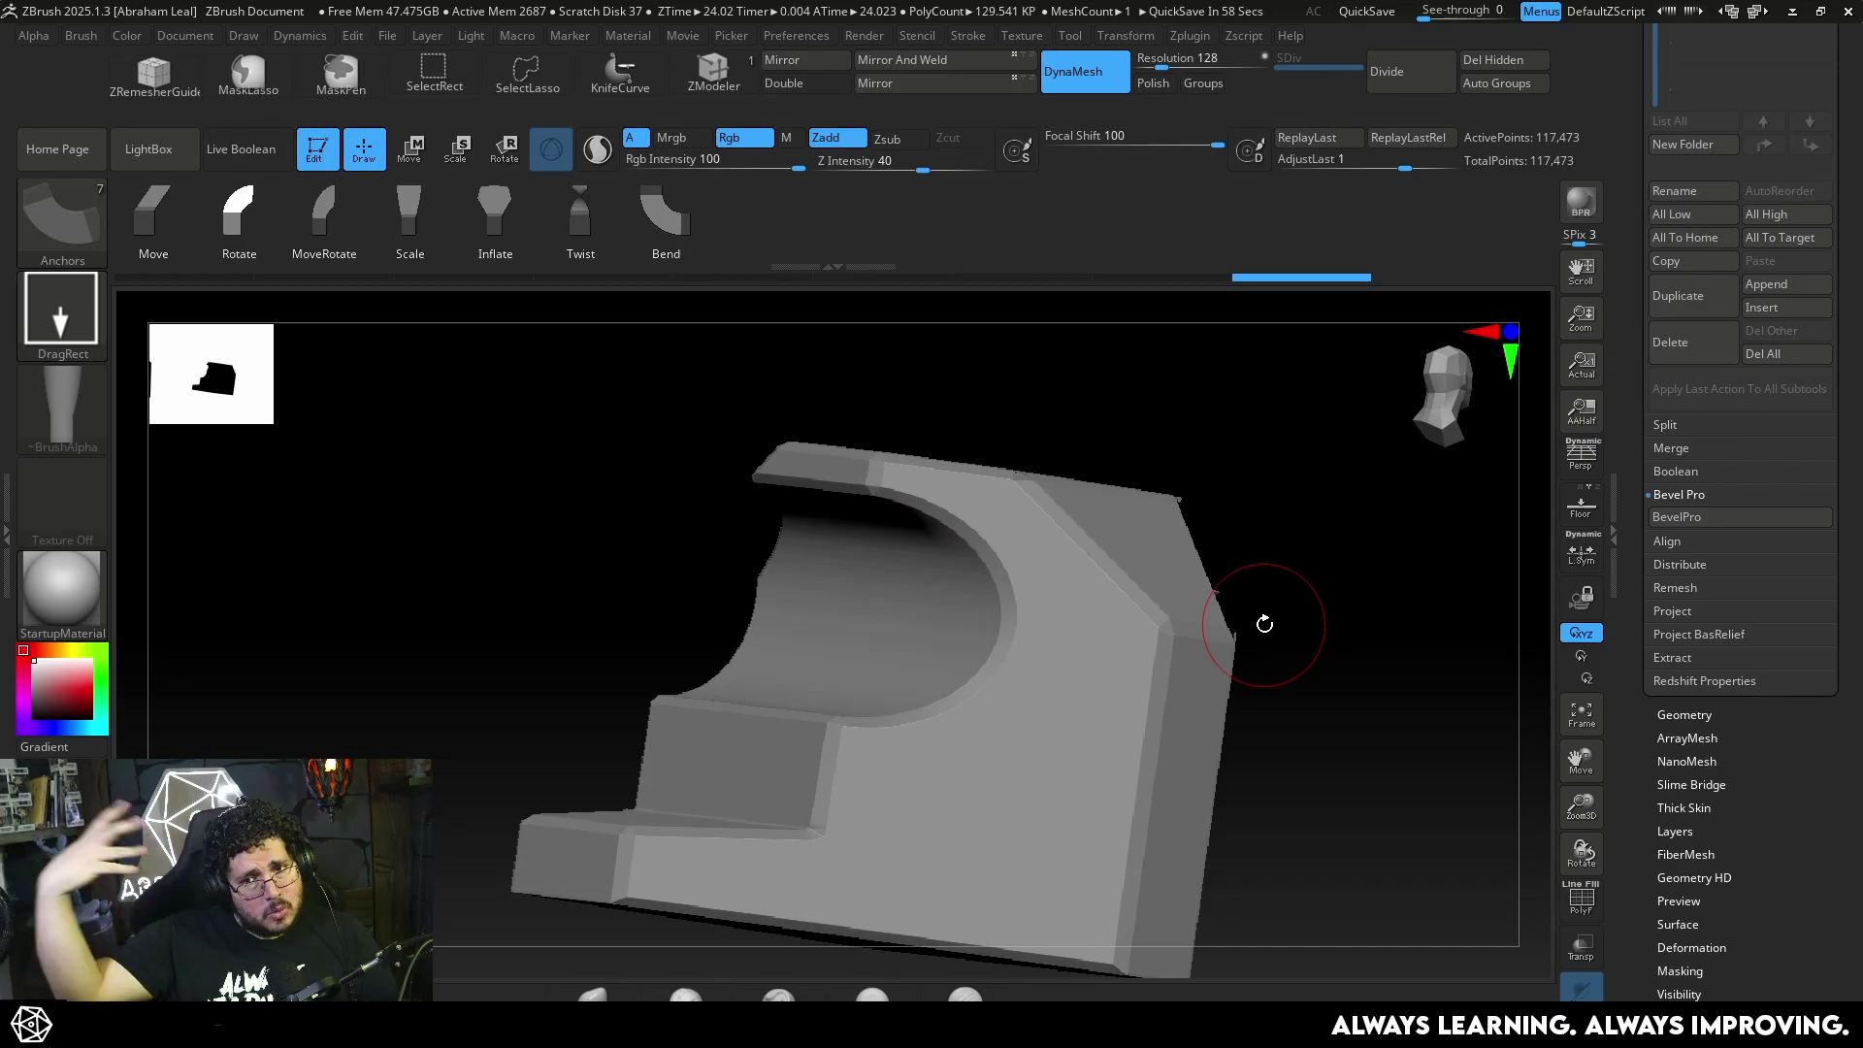
drag(334, 598, 624, 707)
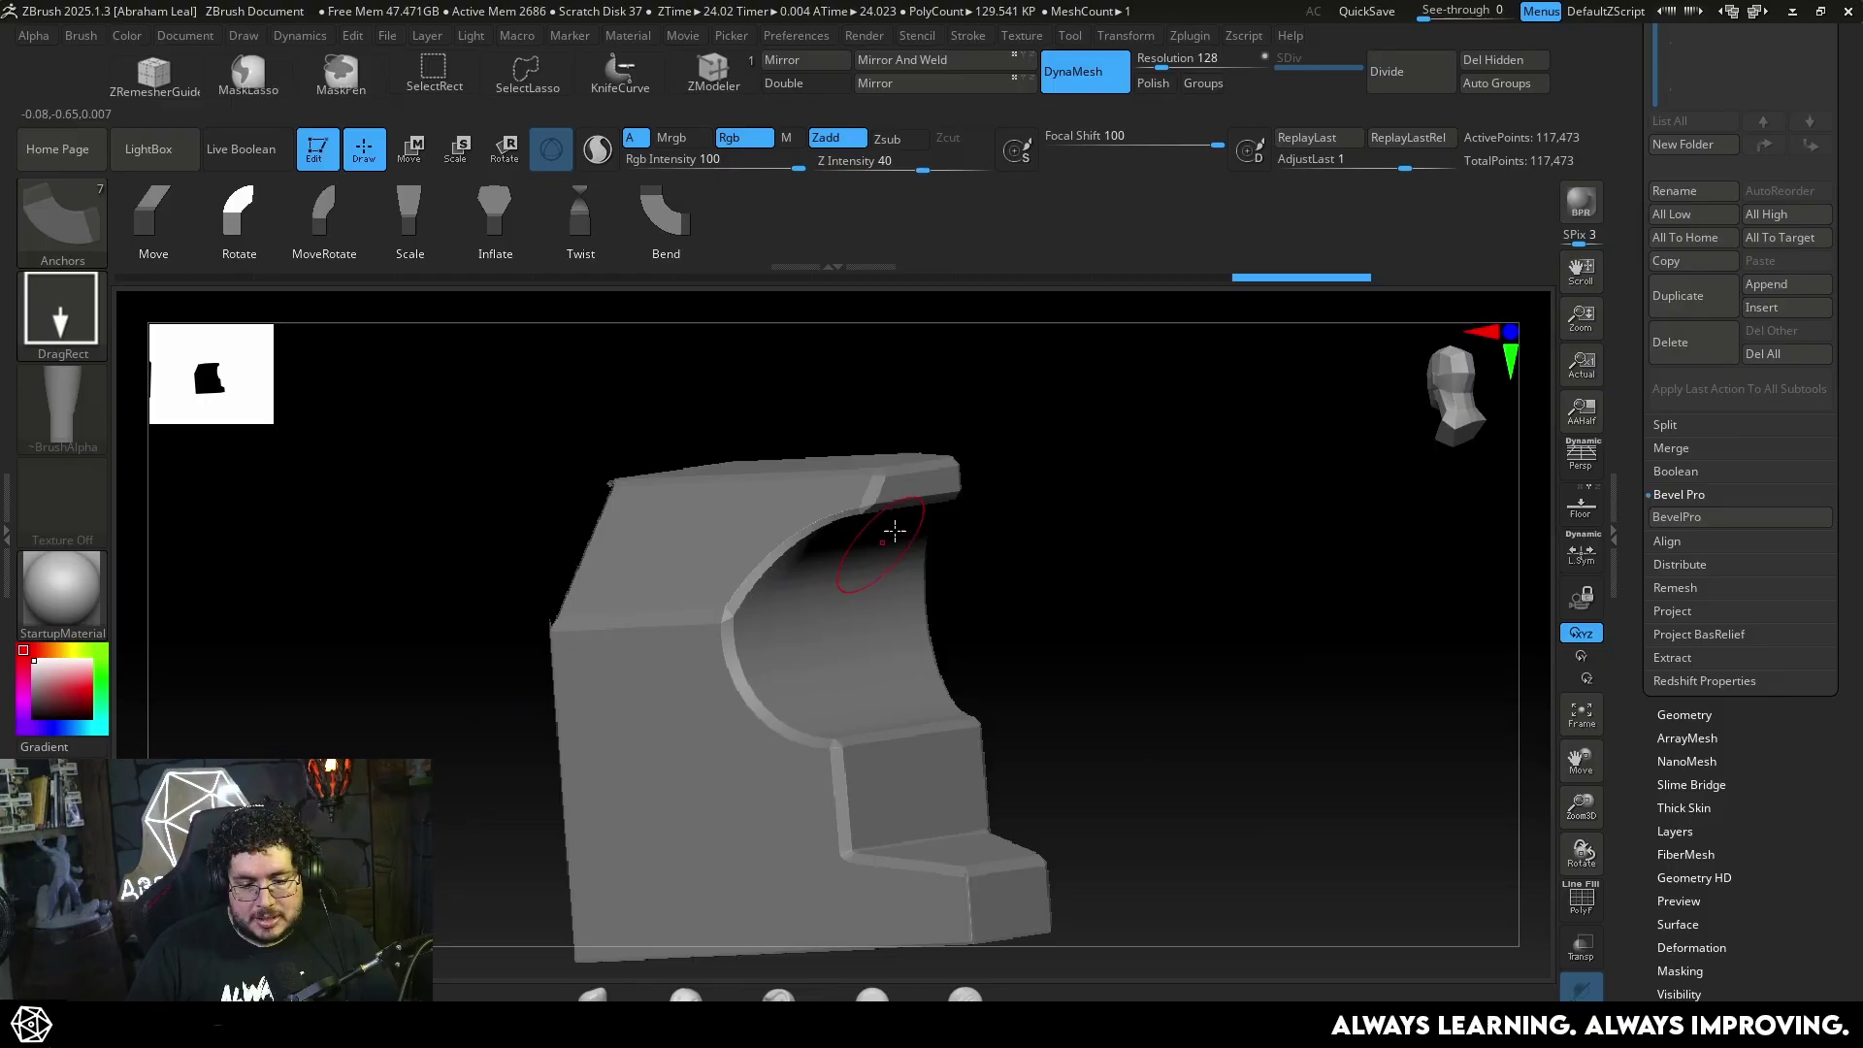
mouse_move(1074, 626)
mouse_down()
mouse_move(1073, 665)
mouse_move(1241, 498)
mouse_move(1201, 433)
mouse_up()
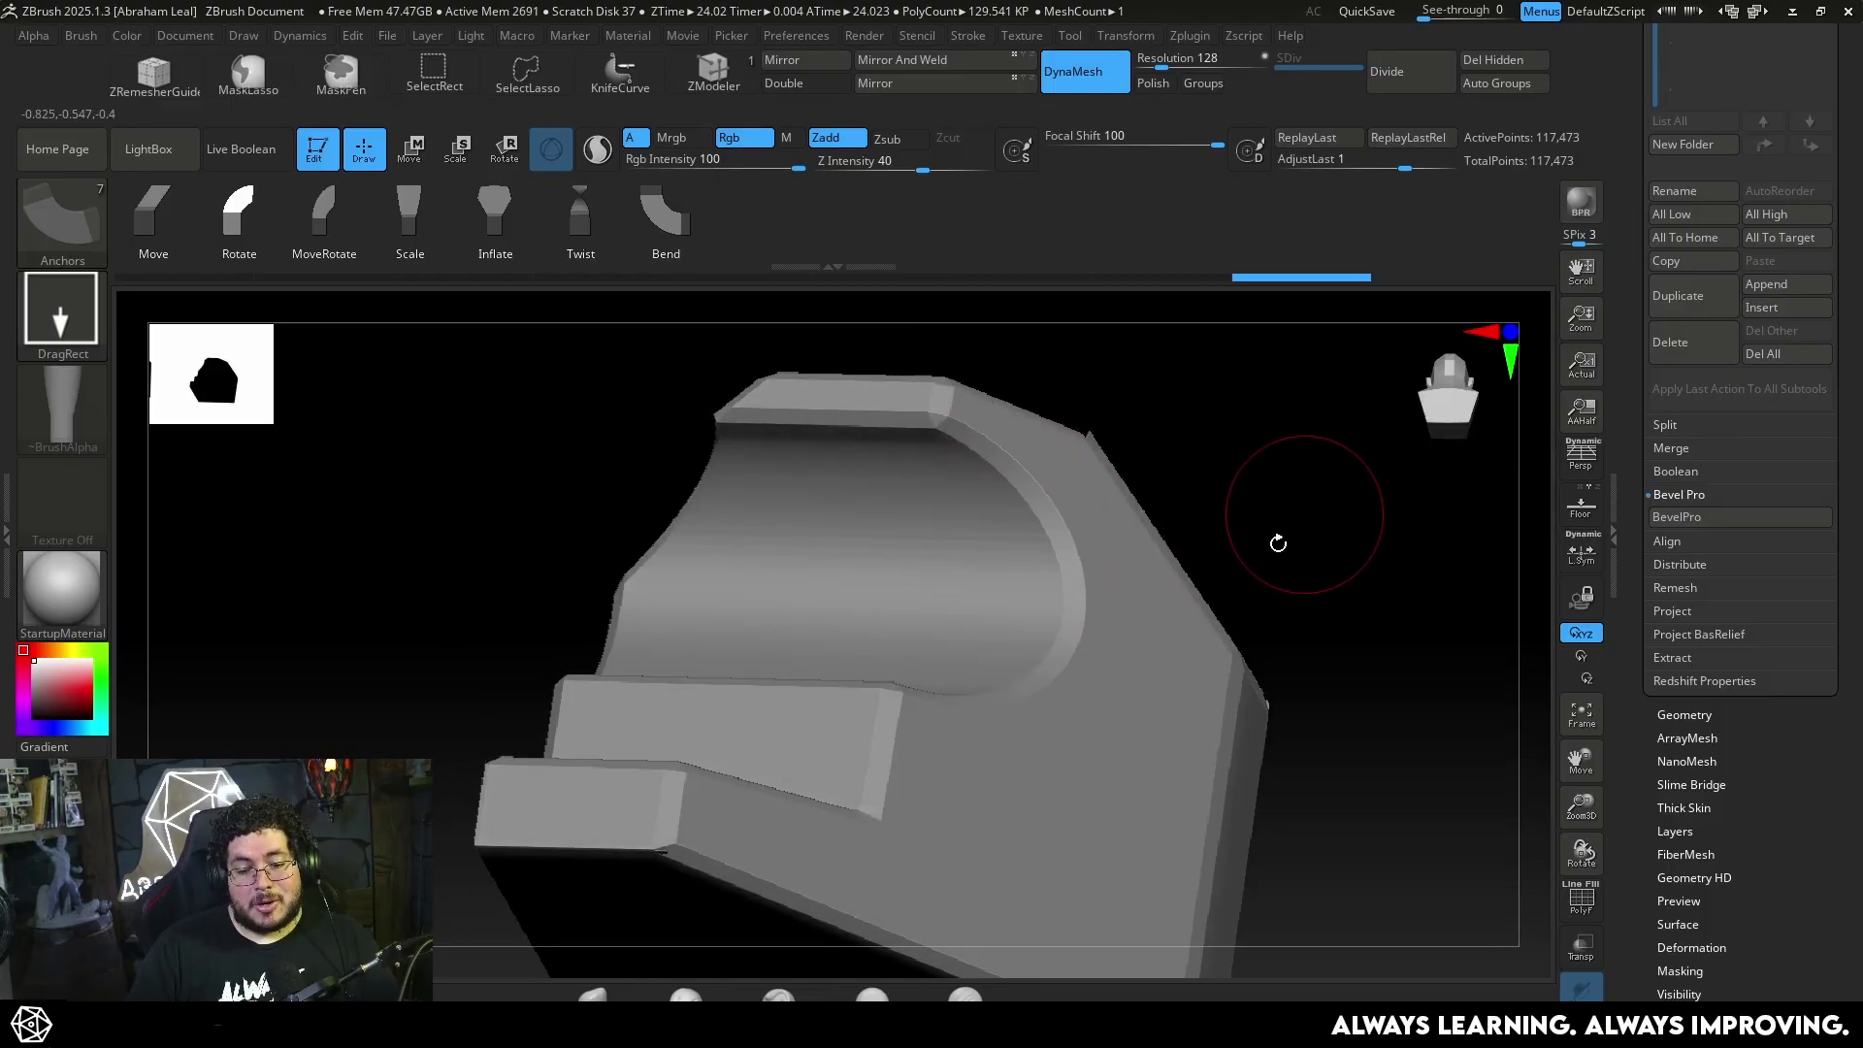
drag(1278, 544, 1160, 562)
Show the block's polyframe, switch to the Move brush, and face the block's side profile
key(shift+f)
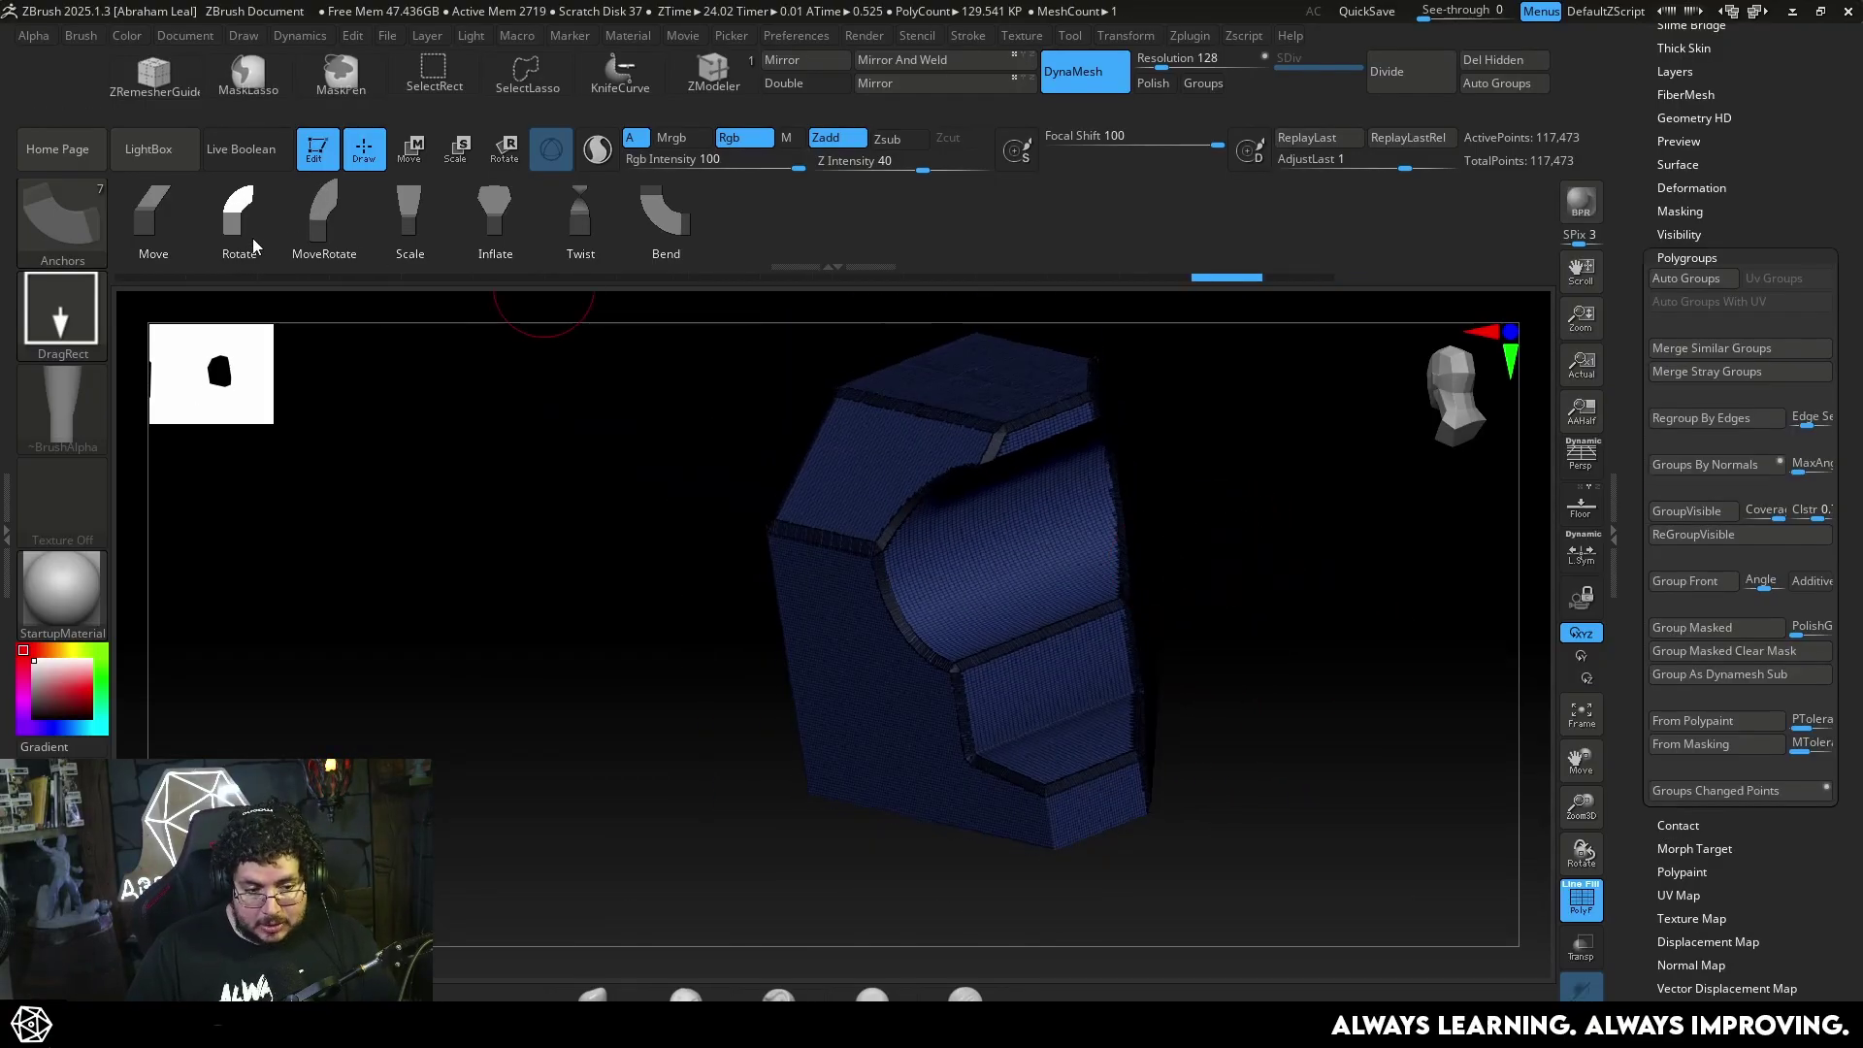
key(b)
key(m)
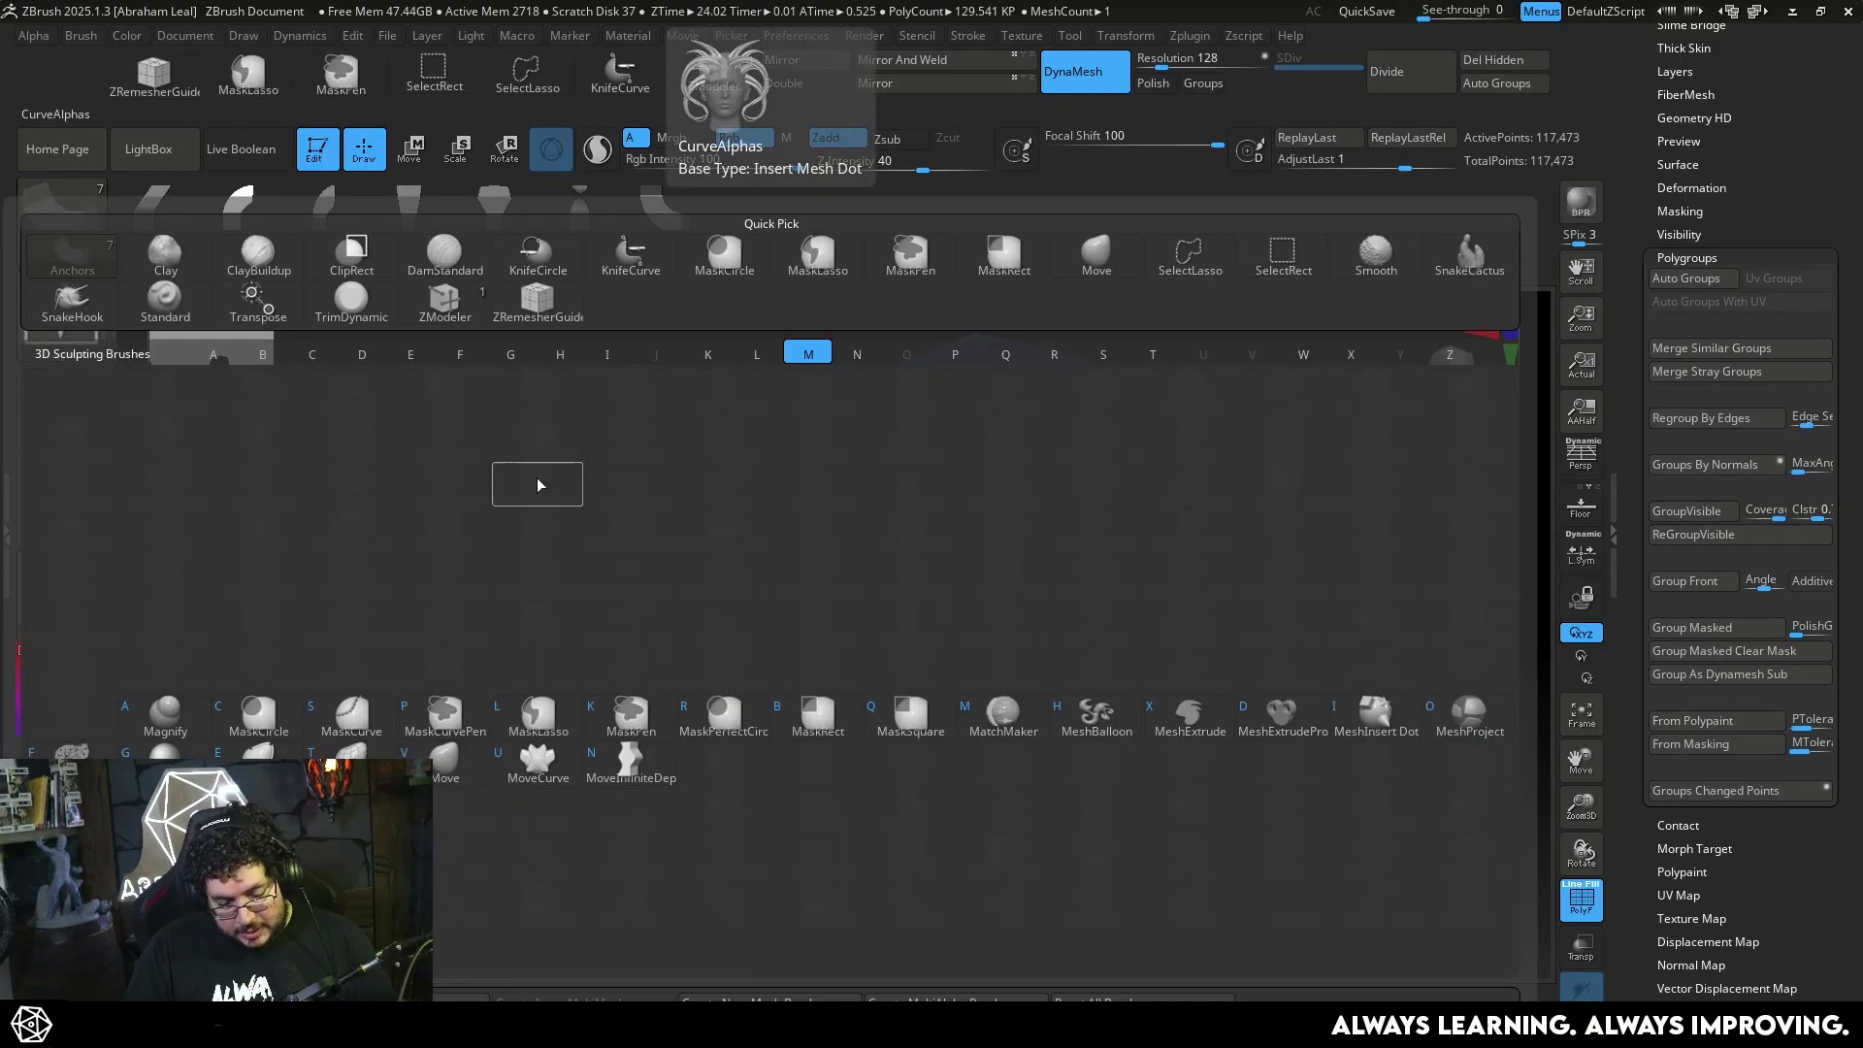
key(v)
mouse_move(1185, 549)
alt+mouse_down()
mouse_move(1363, 541)
mouse_move(1301, 437)
mouse_move(1343, 565)
mouse_move(1303, 570)
mouse_move(1401, 488)
mouse_move(1365, 590)
mouse_move(1389, 549)
mouse_move(1390, 451)
mouse_move(1310, 503)
mouse_move(1305, 614)
mouse_move(1326, 550)
mouse_move(1310, 620)
mouse_move(1297, 493)
mouse_move(1293, 562)
mouse_move(1325, 519)
alt+mouse_up()
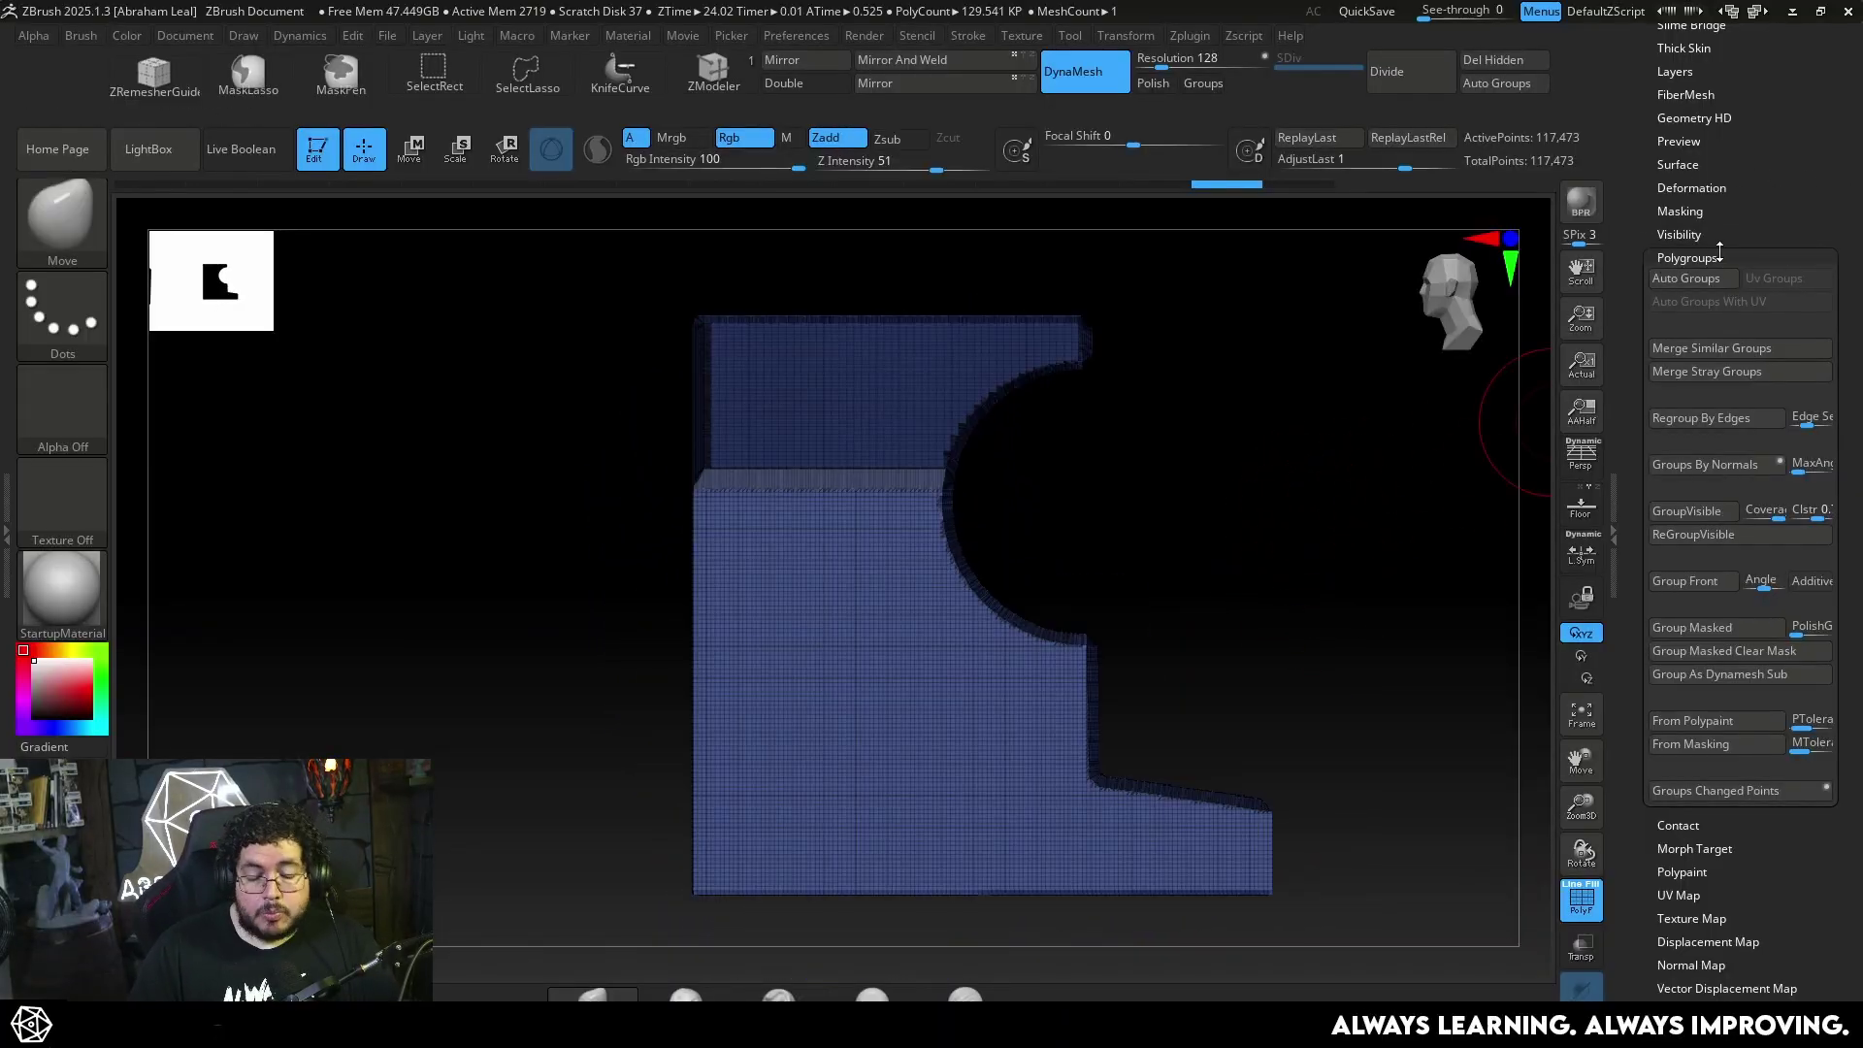
Assign the block's front-facing polygons in the side view to their own polygroup with Group Front
drag(1850, 331, 1847, 244)
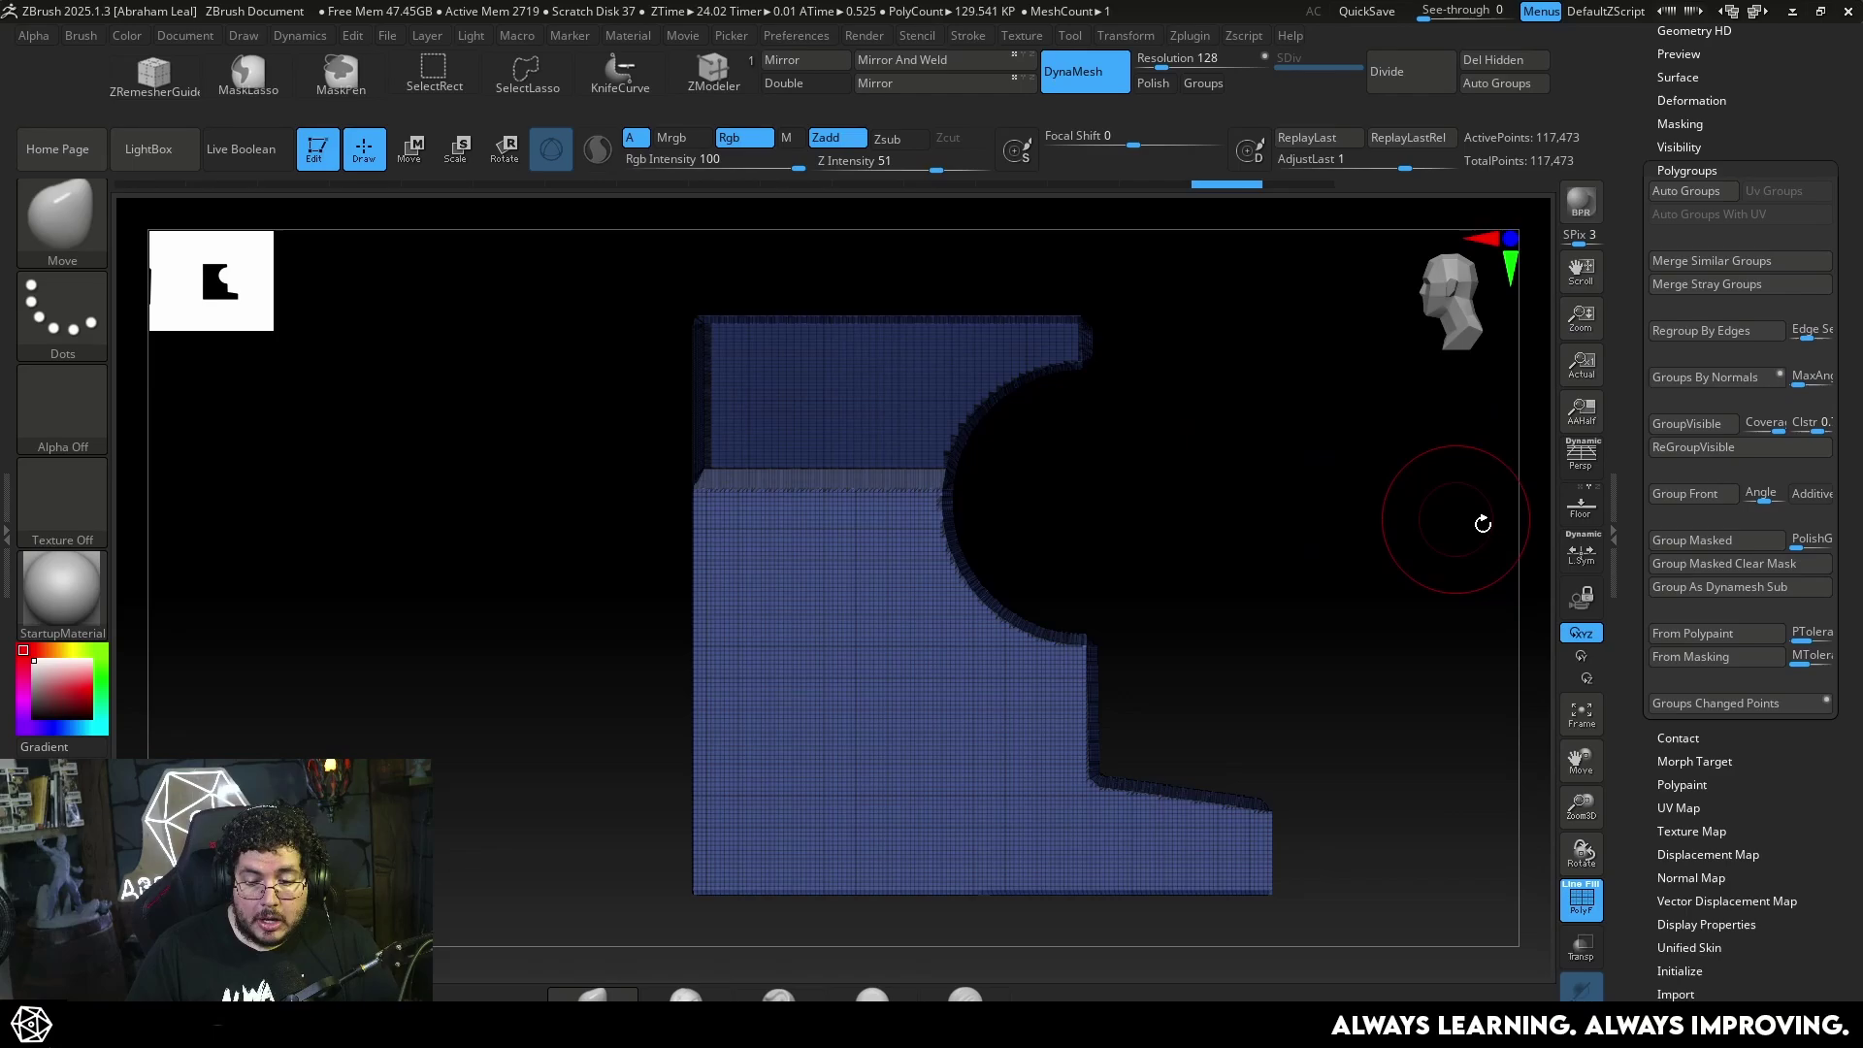
click(1692, 496)
drag(1349, 554, 861, 419)
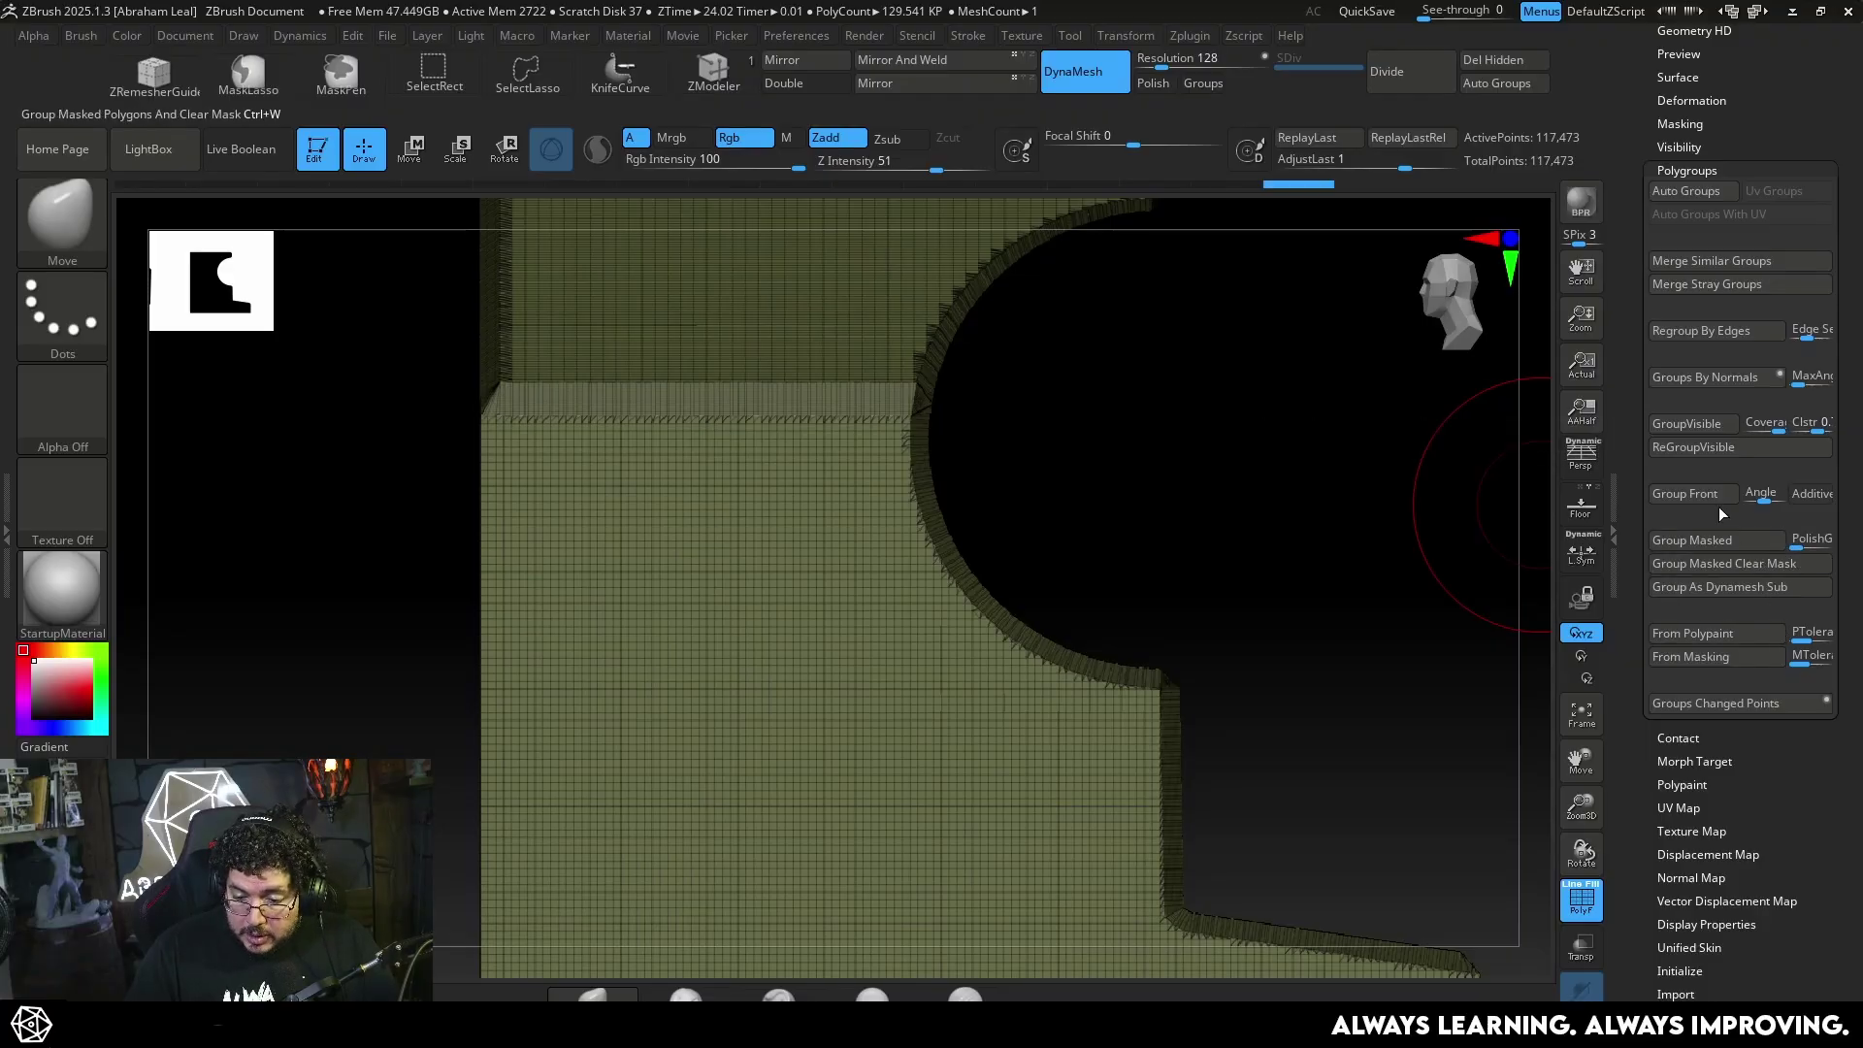
click(1689, 494)
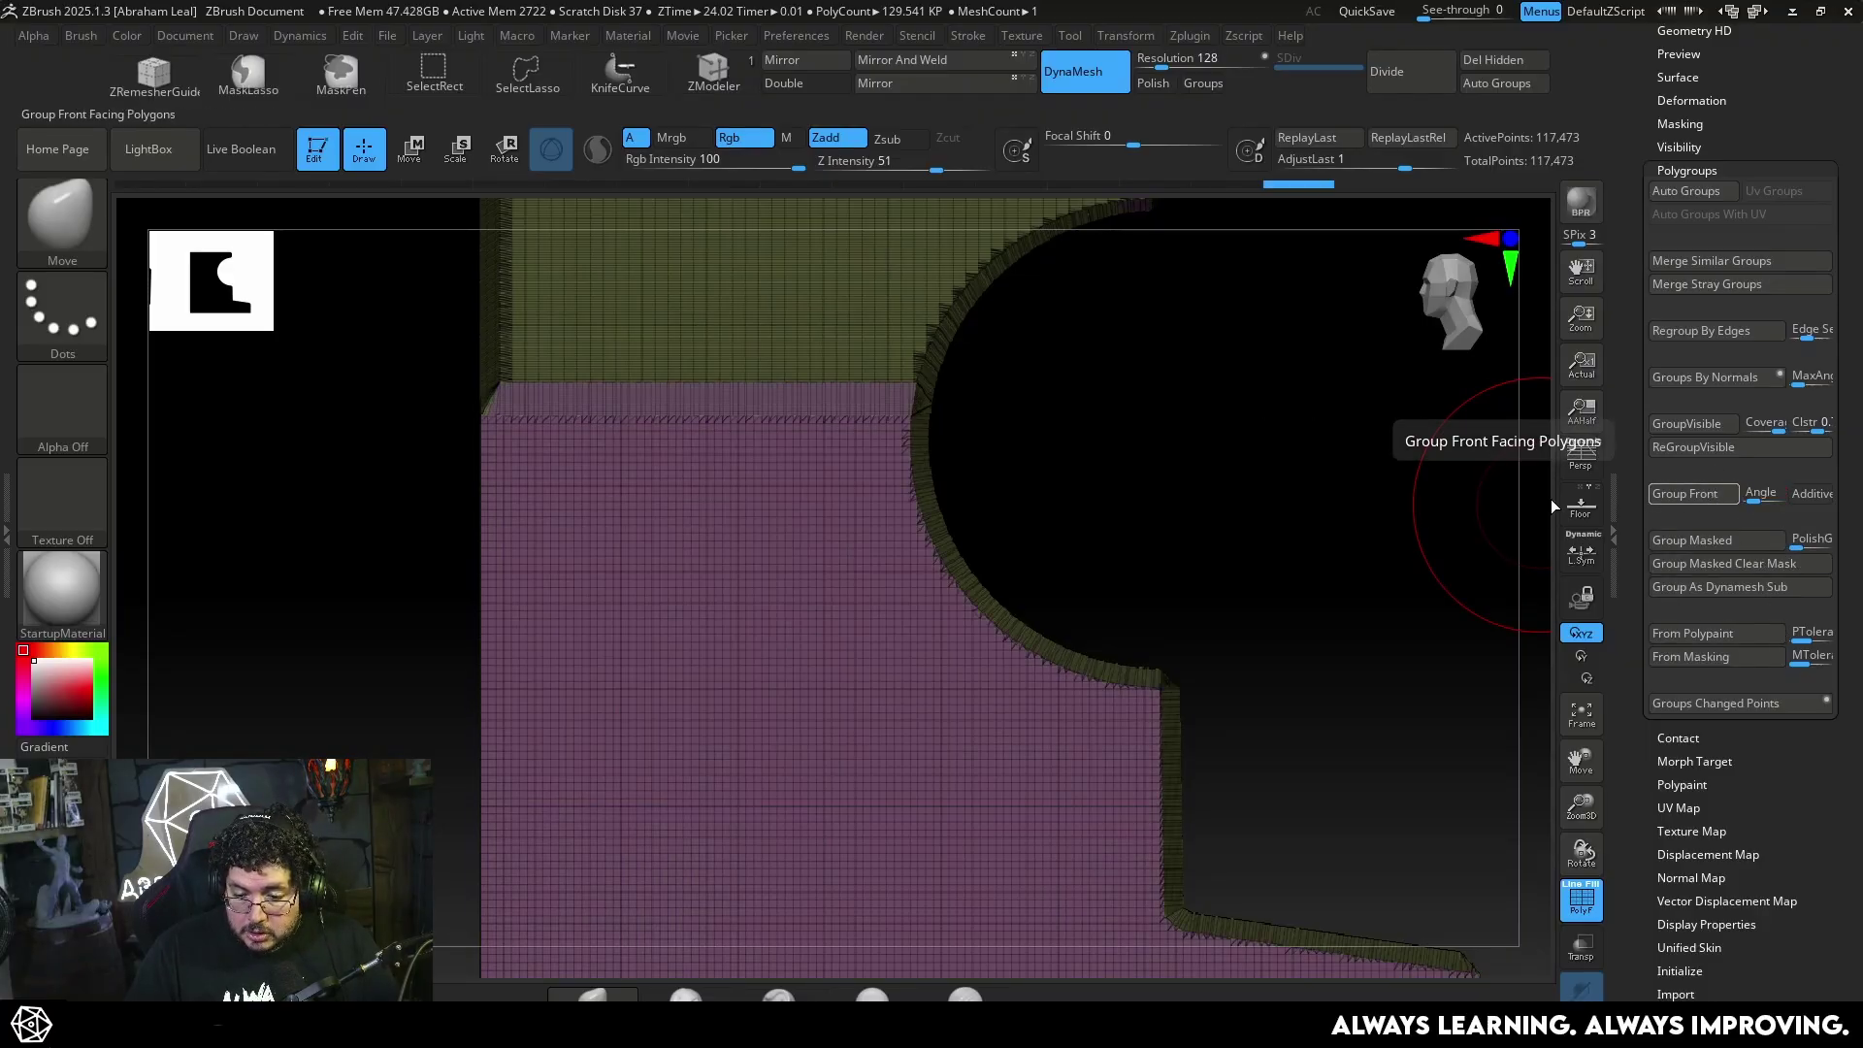
Isolate the block's side-profile polygroup, and invert the visibility to examine the rest of the mesh
drag(1378, 544, 1150, 591)
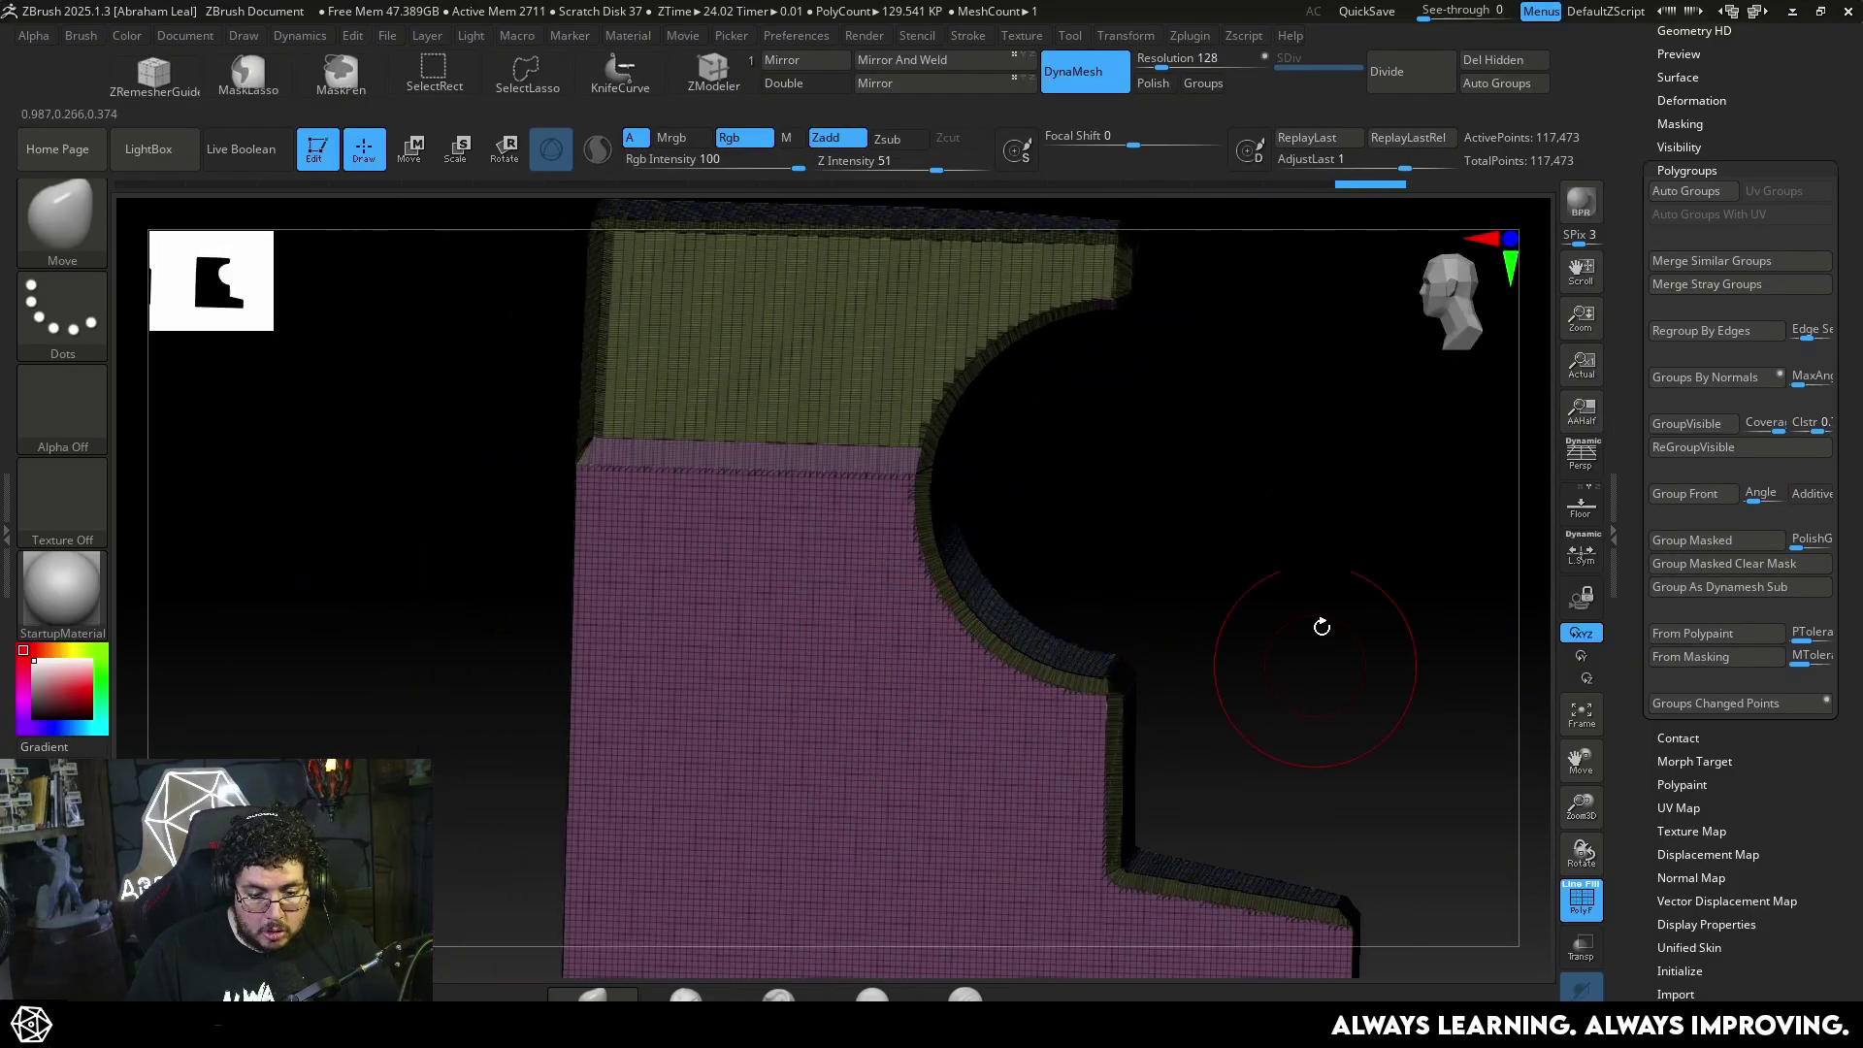
mouse_move(1322, 627)
alt+mouse_down()
mouse_move(1185, 533)
mouse_move(1272, 595)
mouse_move(1397, 536)
alt+mouse_up()
ctrl+shift+click(882, 699)
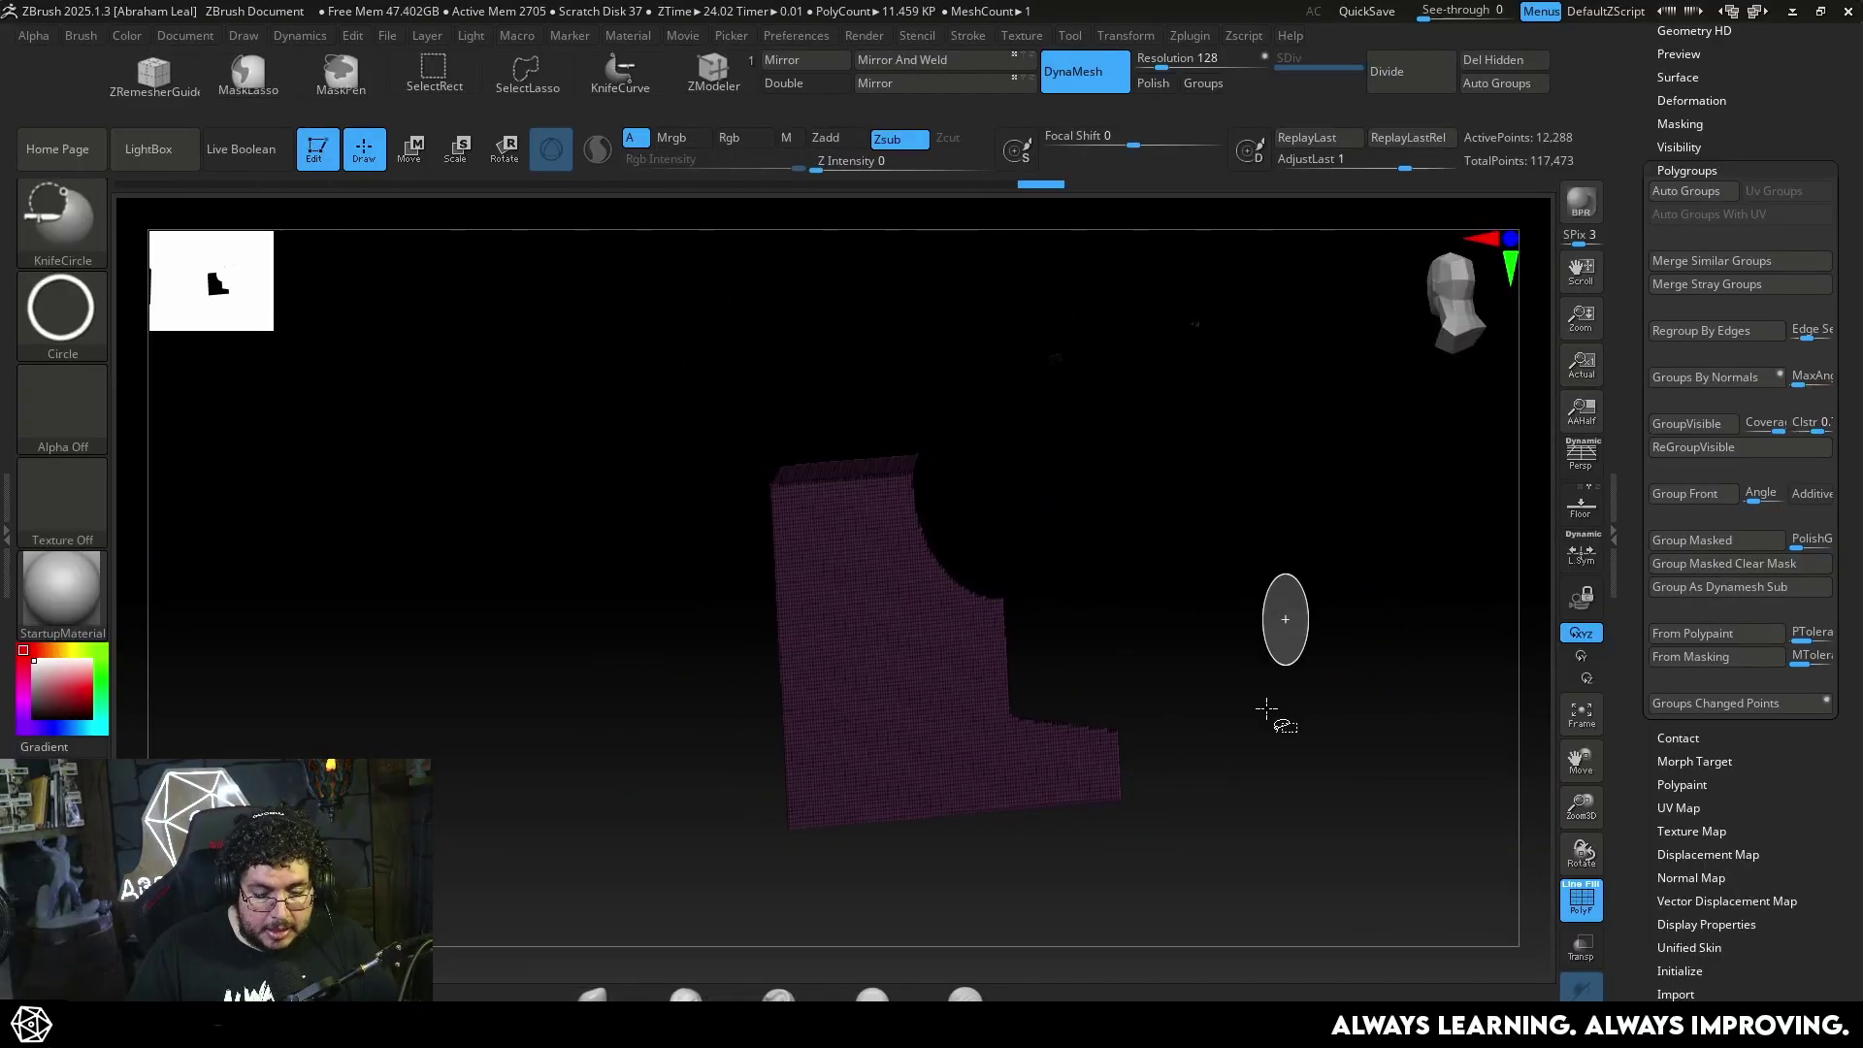
ctrl+shift+click(63, 221)
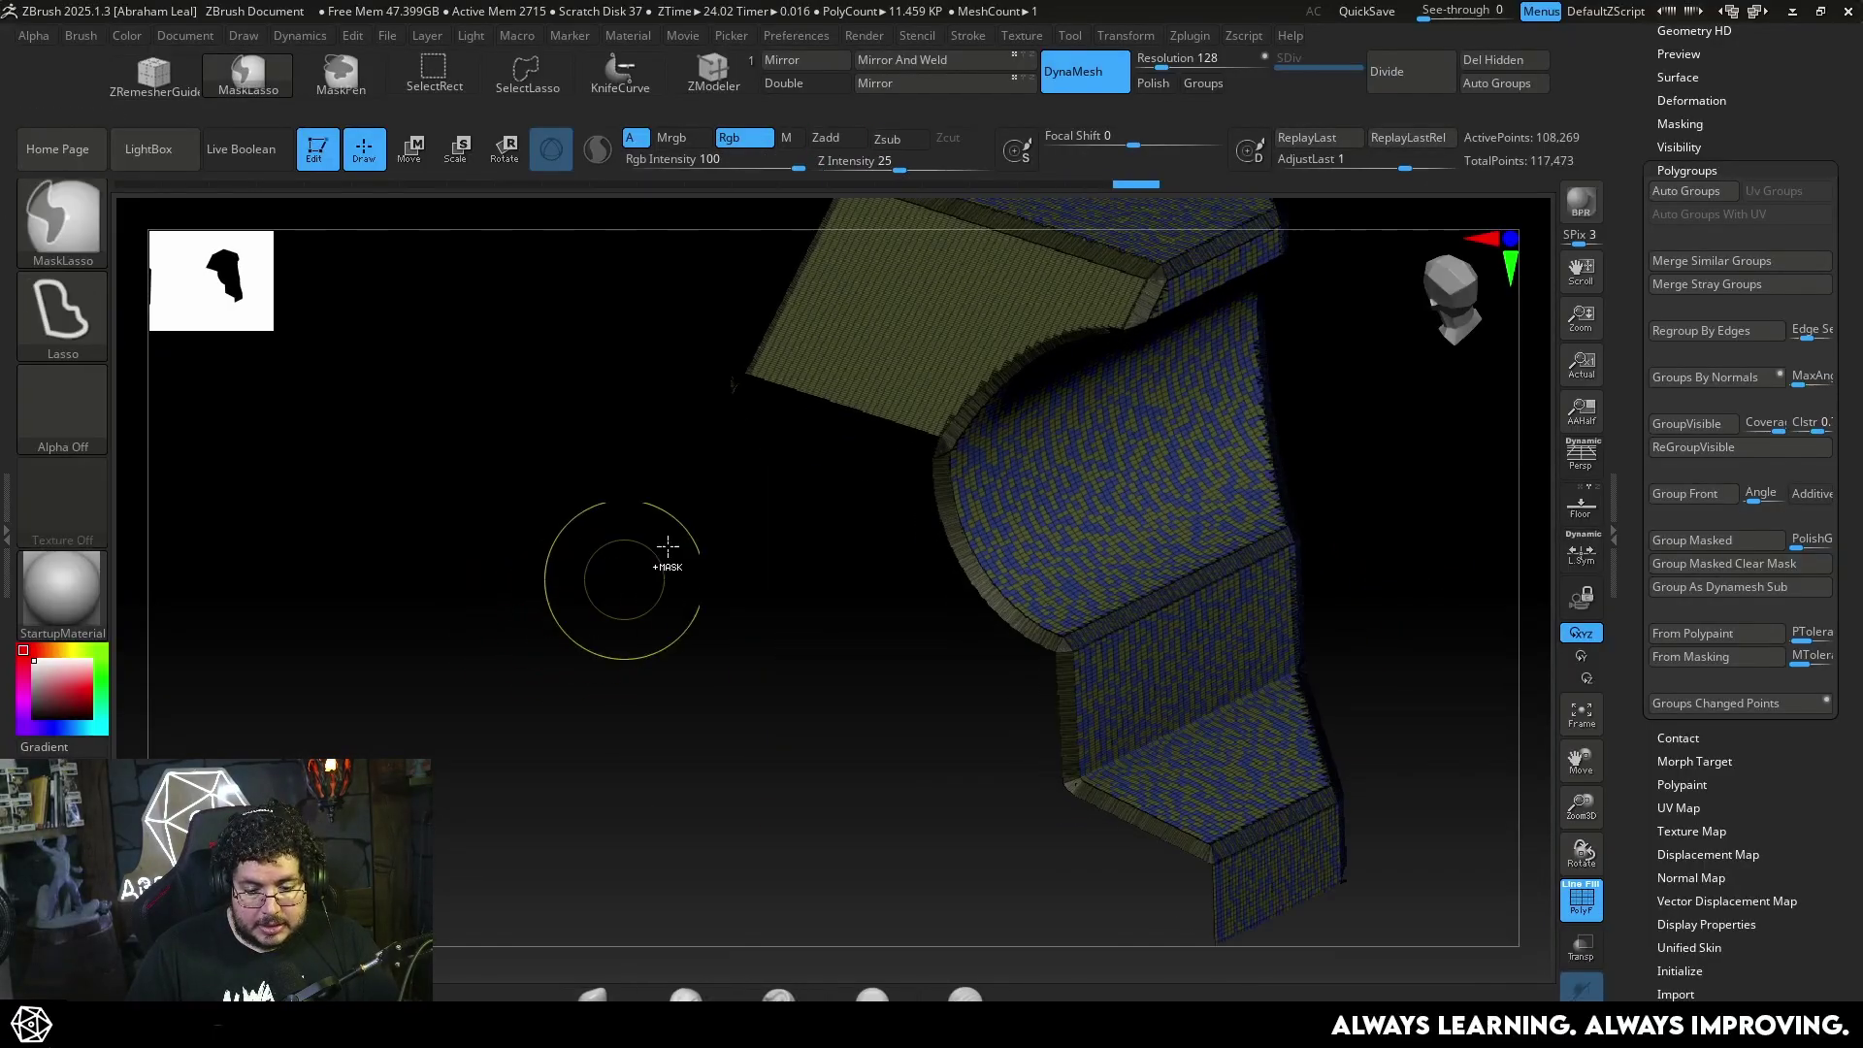
key(ctrl+w)
alt+drag(524, 536, 726, 479)
Isolate the side-profile polygroup once more and restore the whole block
ctrl+shift+click(595, 582)
ctrl+shift+click(902, 582)
key(ctrl+w)
ctrl+shift+drag(1172, 524, 1203, 535)
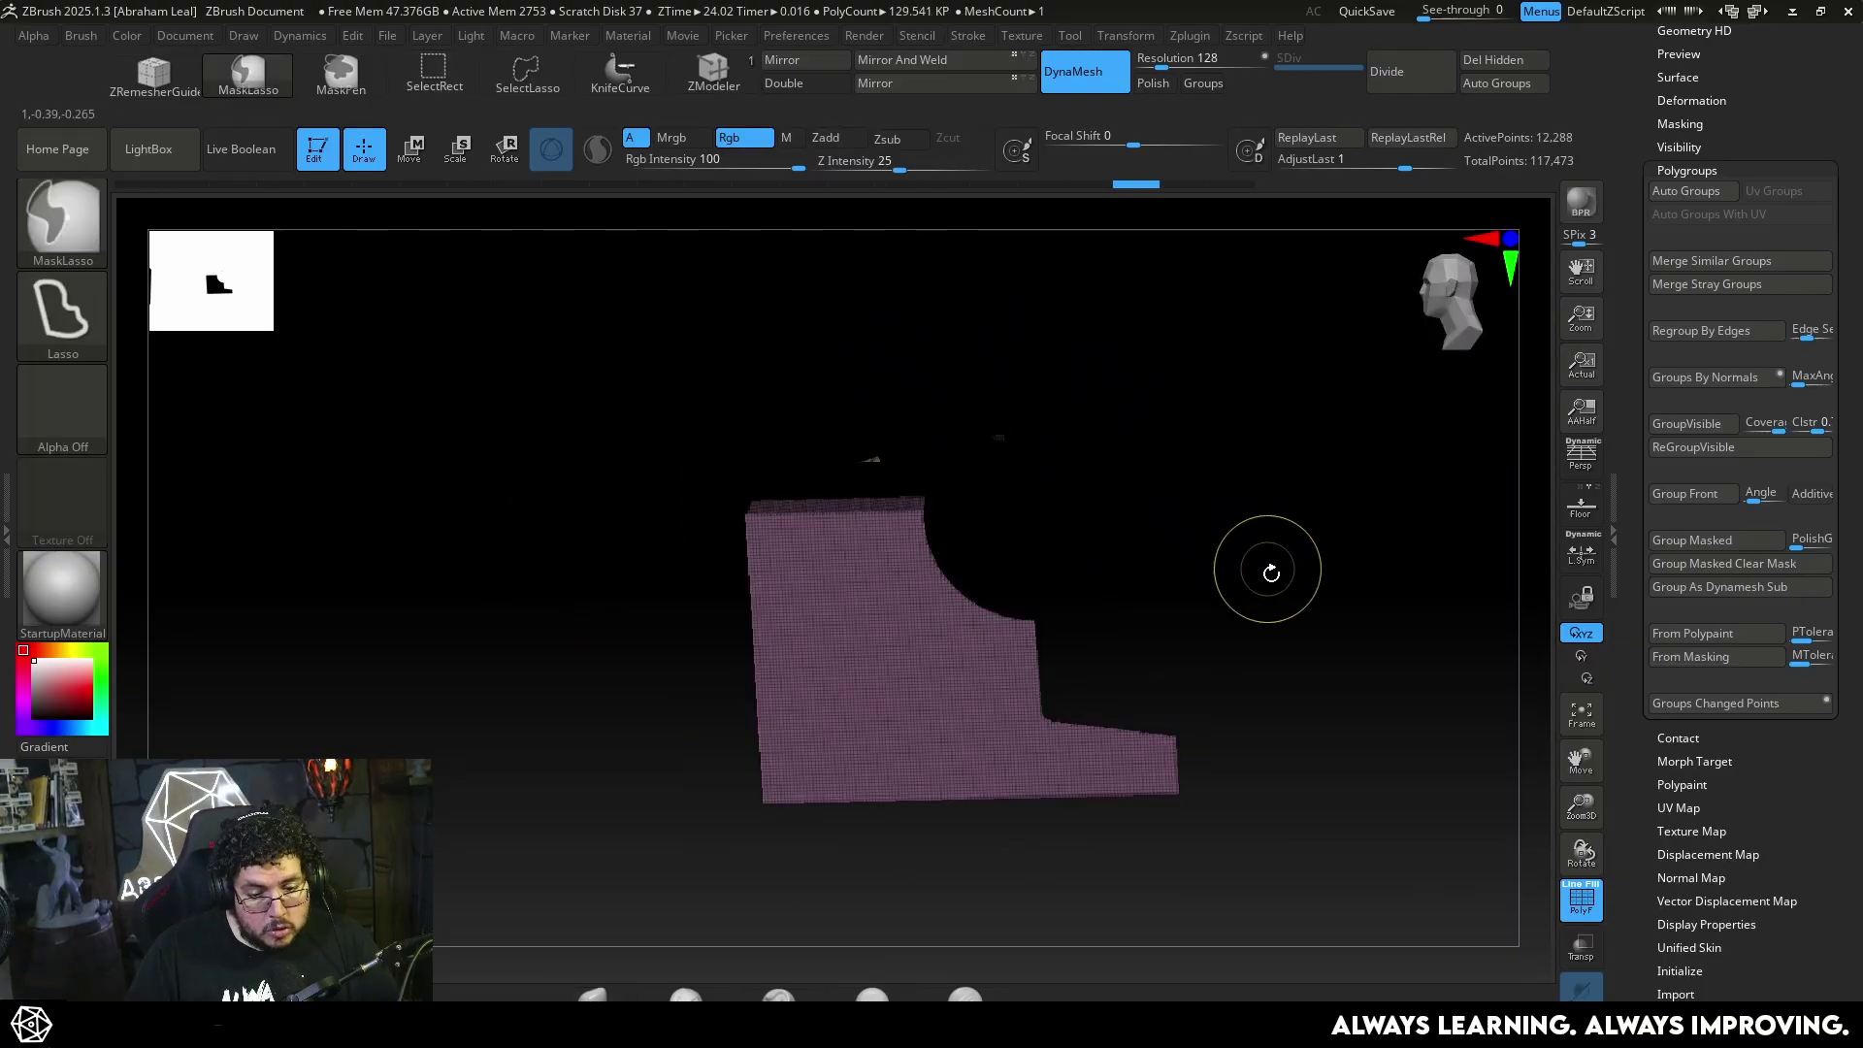
ctrl+shift+click(1306, 594)
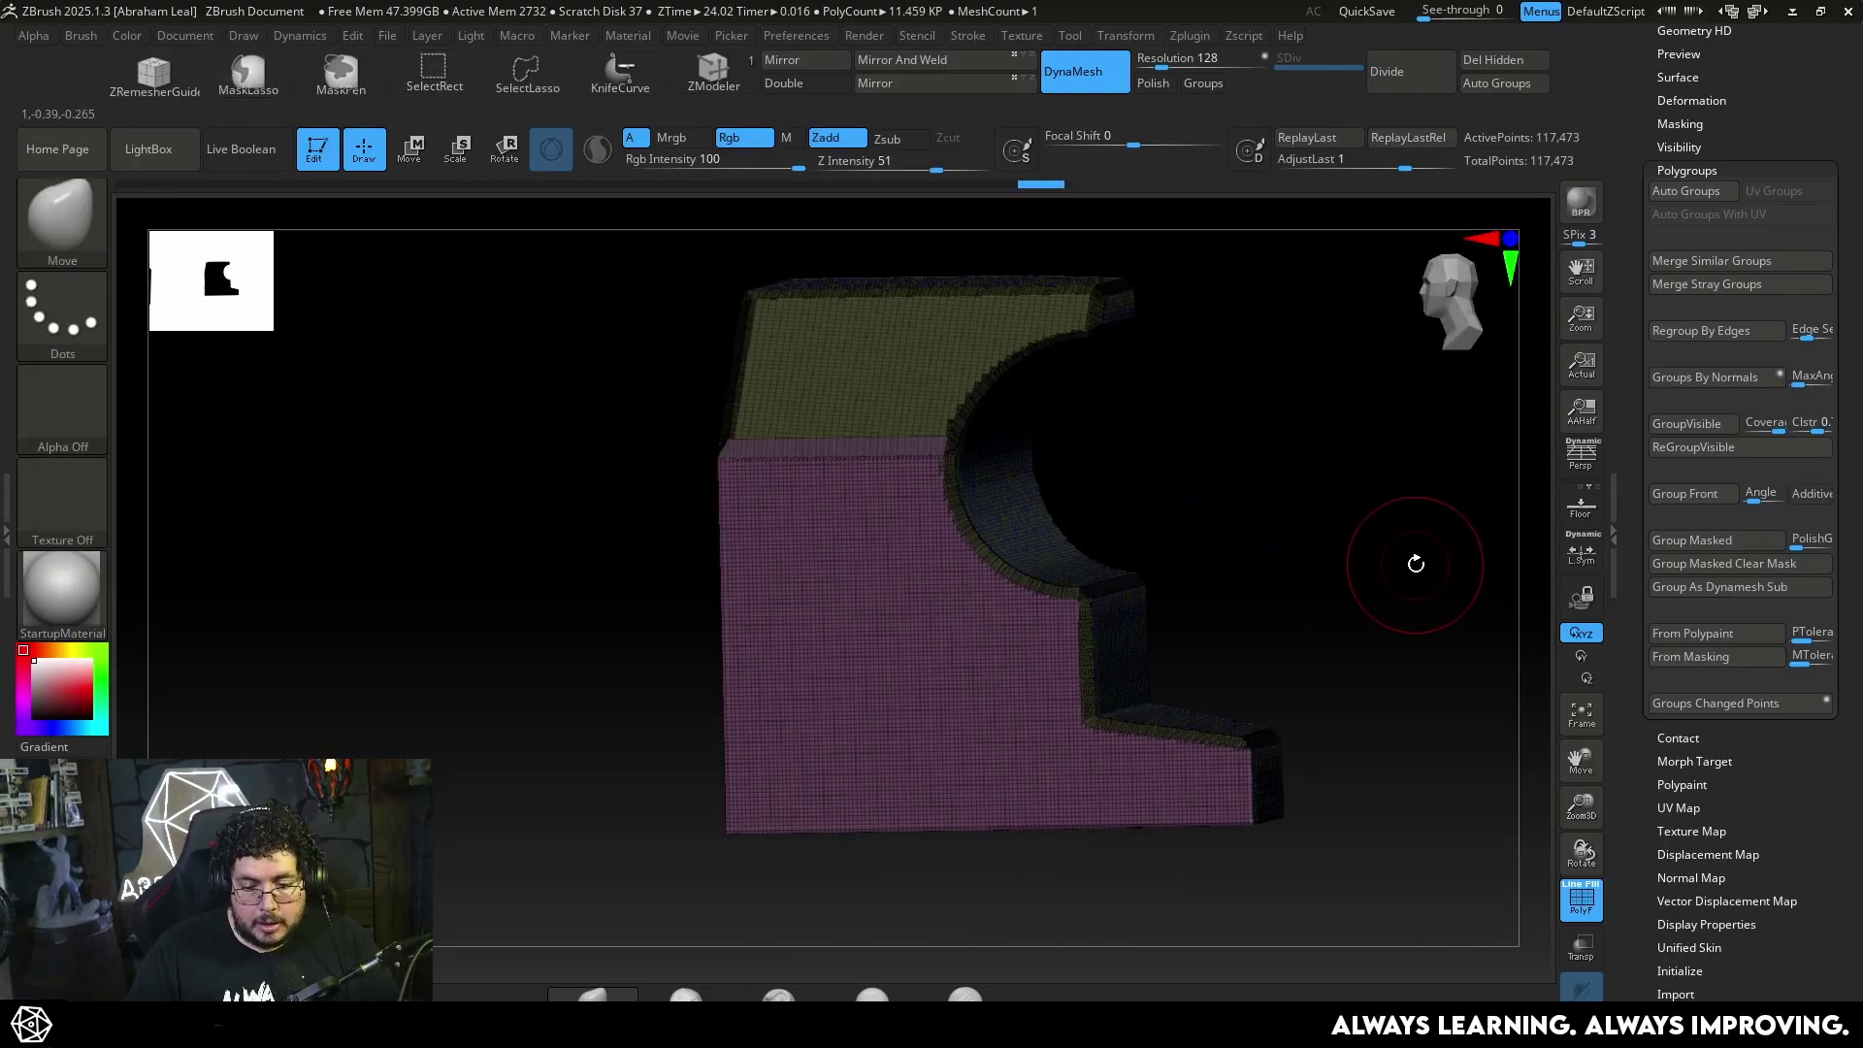
Try to regroup the block's polygons with Groups By Normals
click(1806, 378)
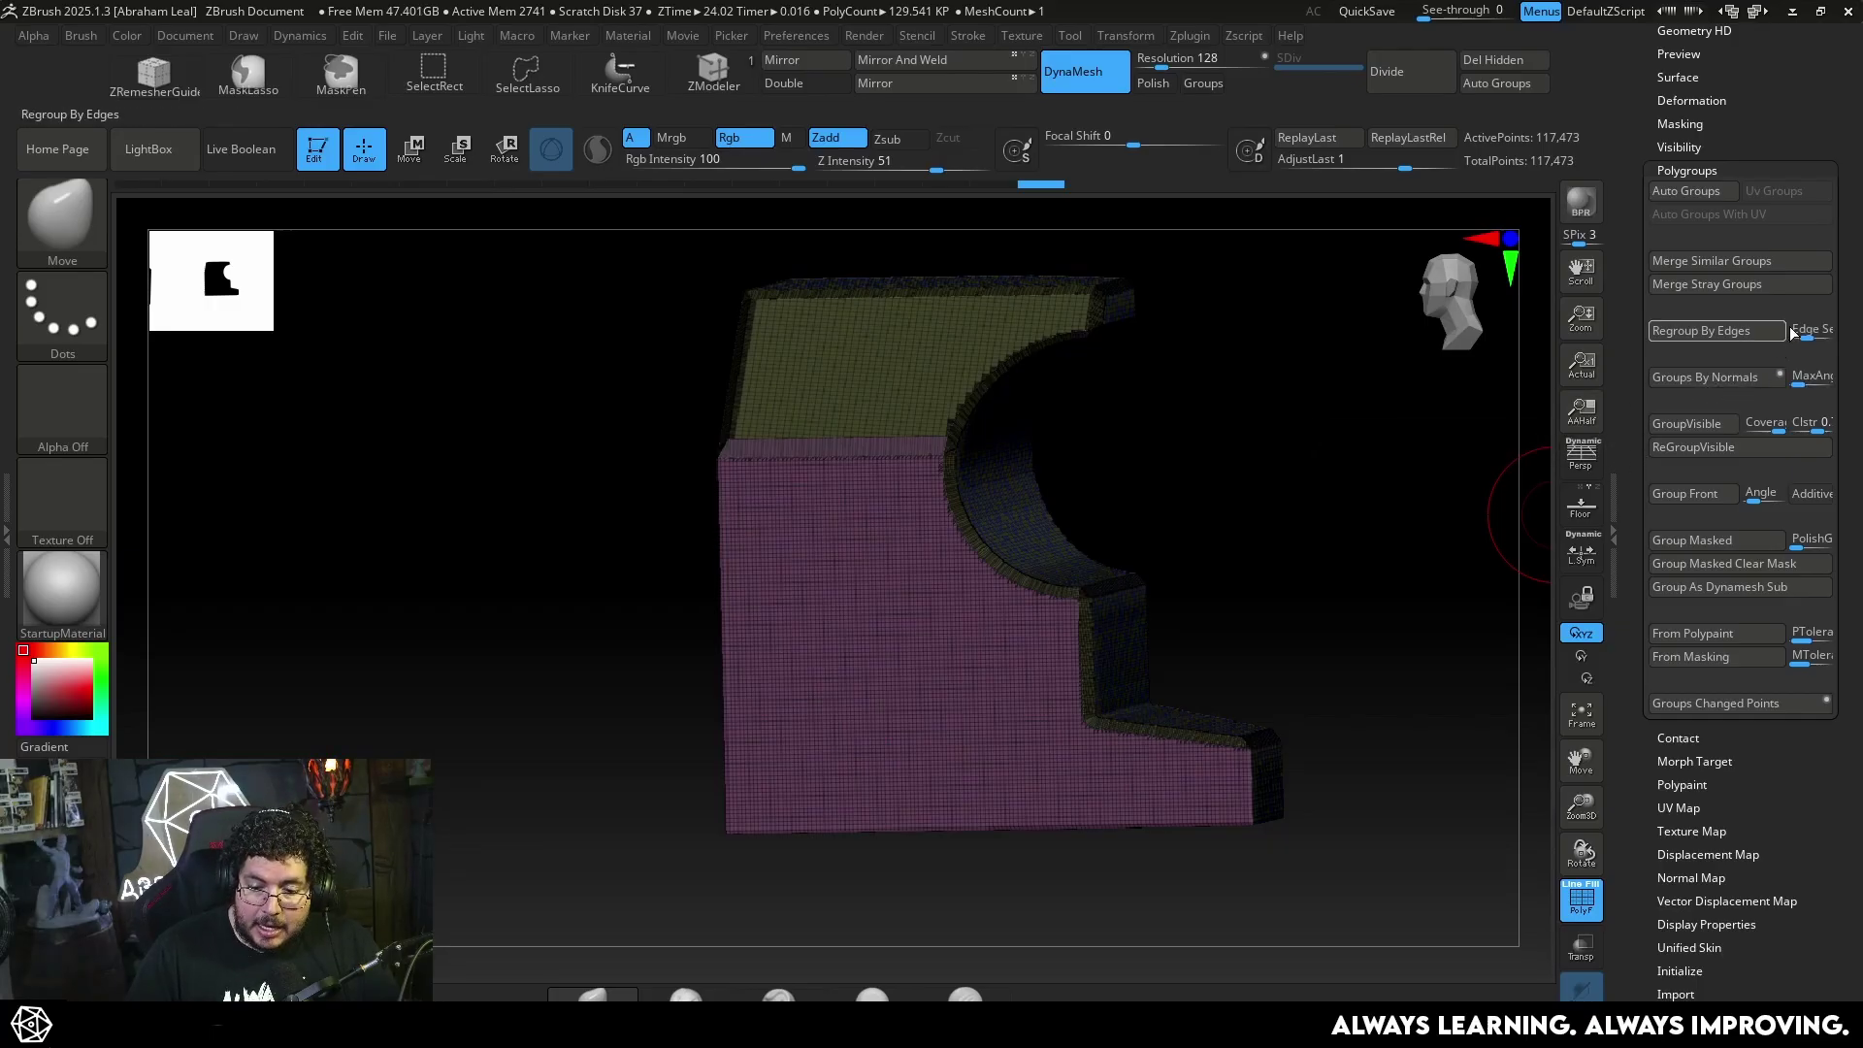
click(1716, 381)
mouse_move(1268, 540)
mouse_down()
mouse_move(1153, 550)
mouse_move(1283, 545)
mouse_up()
alt+drag(1283, 545, 1326, 537)
alt+drag(1292, 445, 1291, 508)
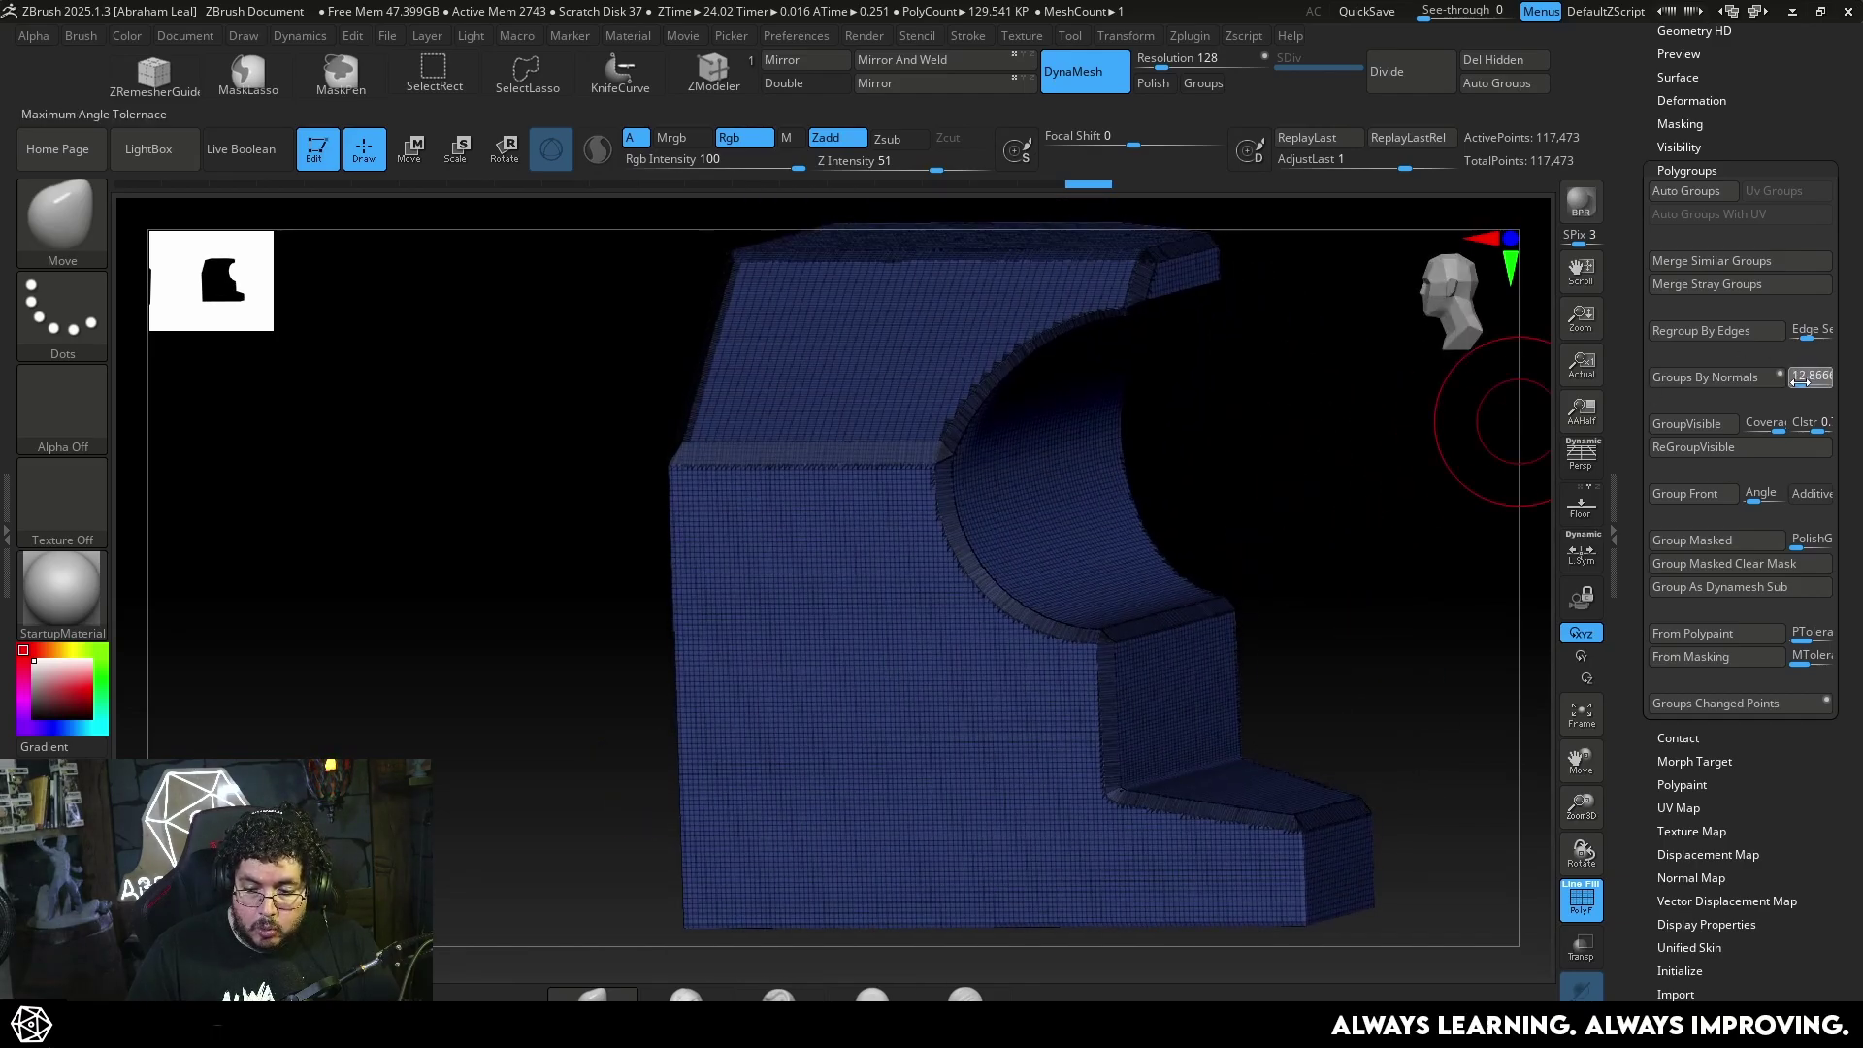
Set the maximum angle tolerance to about 12.87 and regroup the block's faces and bevels by normals
click(1698, 380)
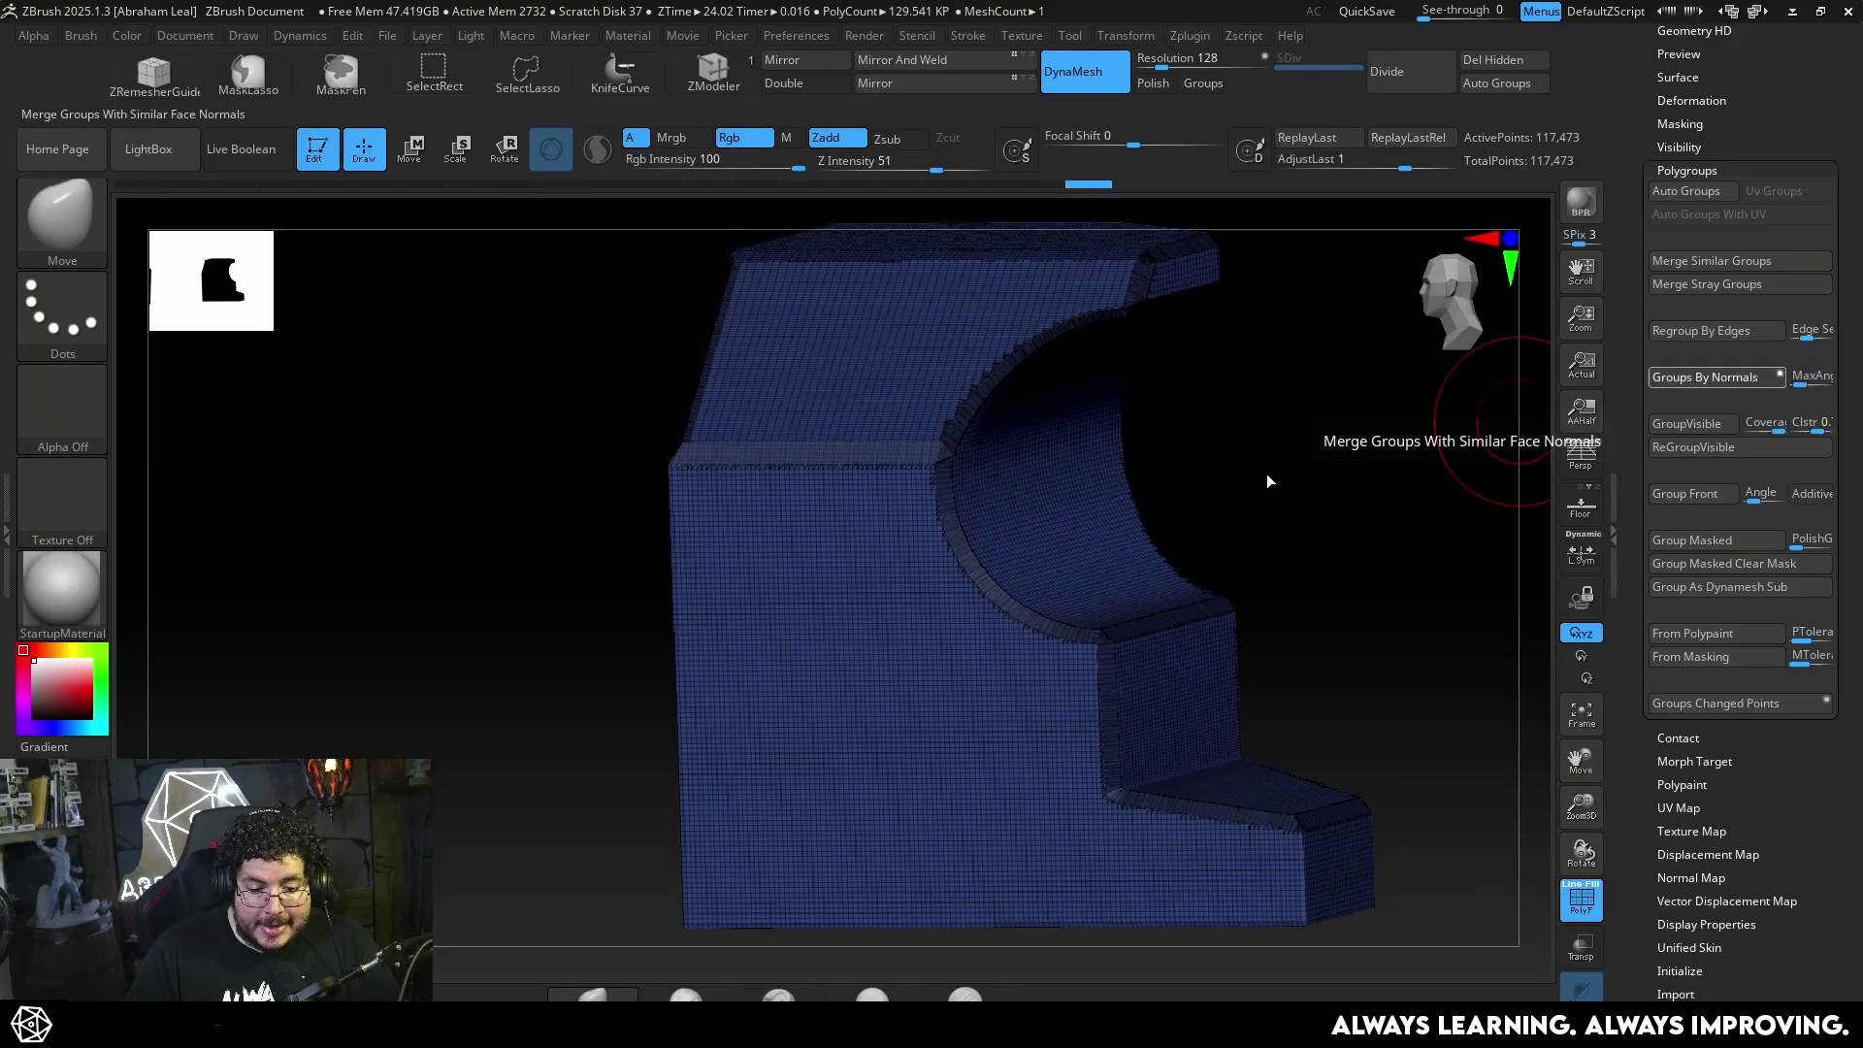
drag(1330, 498, 1325, 587)
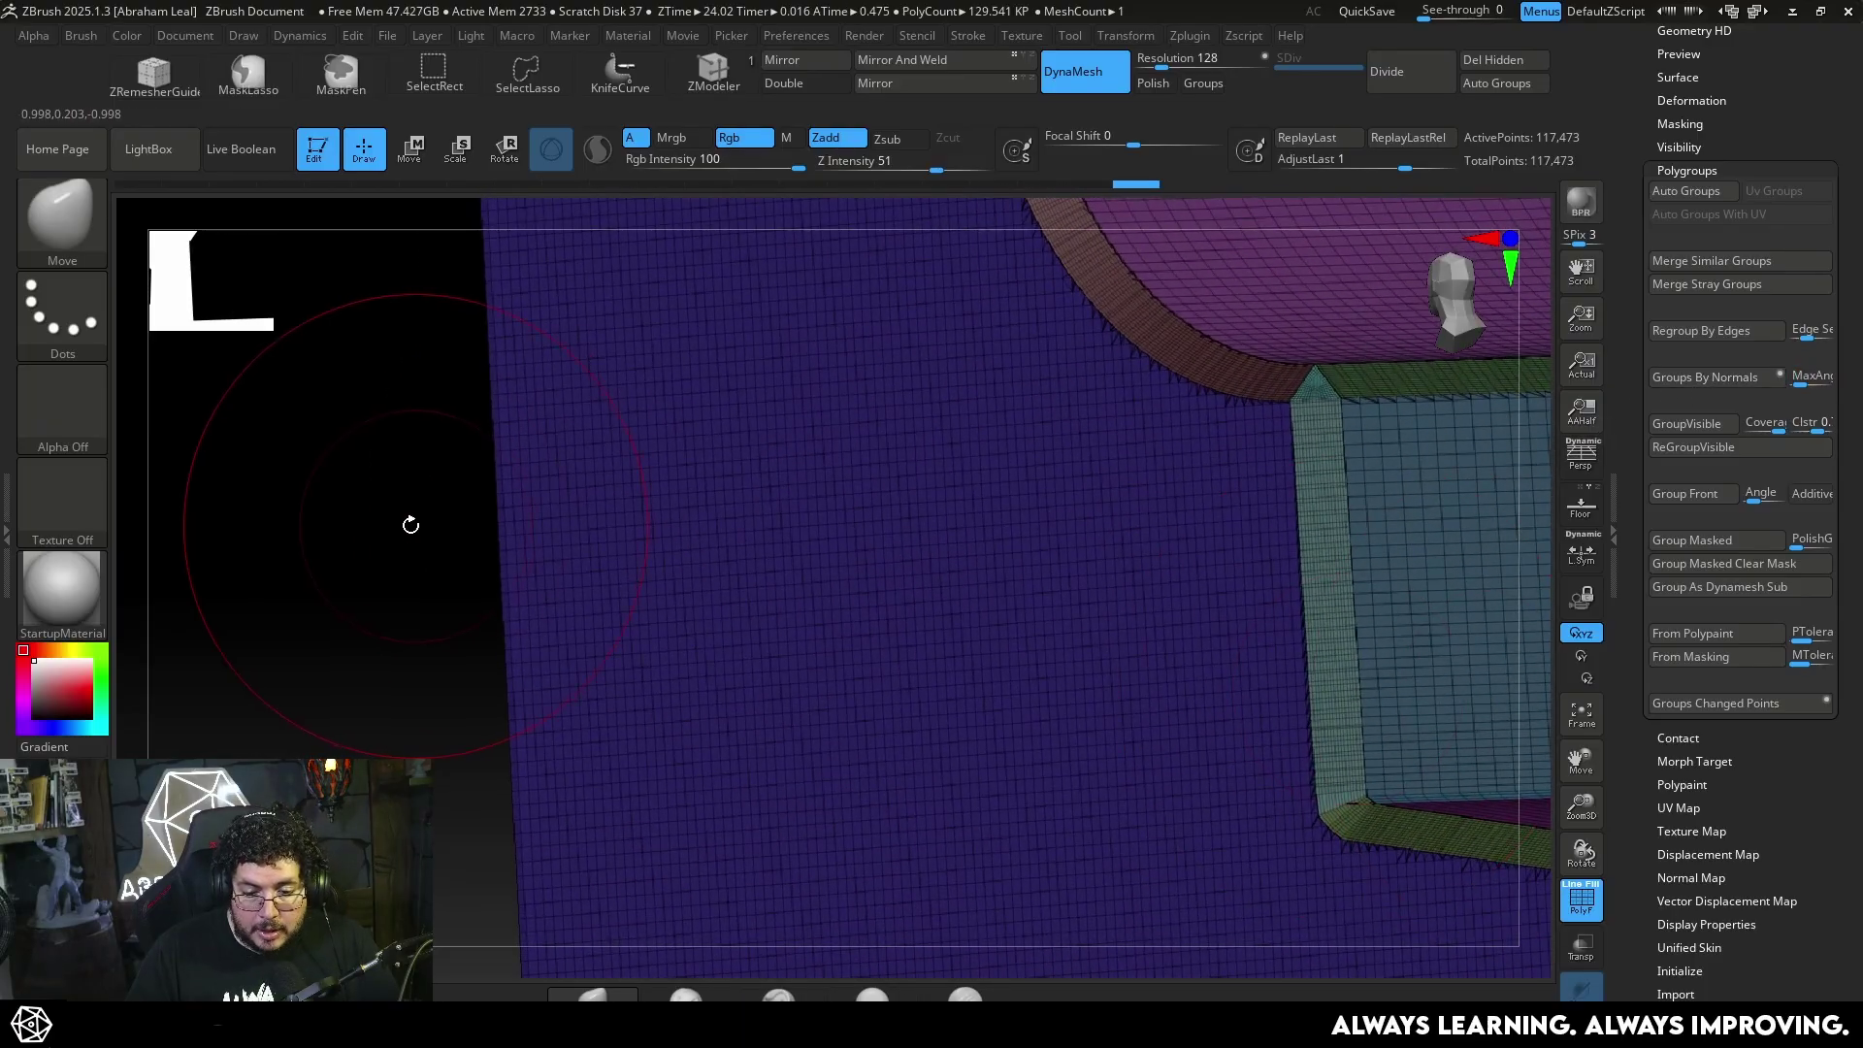
alt+drag(412, 524, 262, 733)
mouse_move(1463, 589)
right_down()
mouse_move(1426, 595)
mouse_move(1360, 533)
mouse_move(1336, 589)
mouse_move(1431, 575)
mouse_move(1198, 511)
mouse_move(1023, 515)
mouse_move(1281, 515)
mouse_move(994, 500)
mouse_move(1219, 470)
mouse_move(1264, 570)
mouse_move(1086, 340)
right_up()
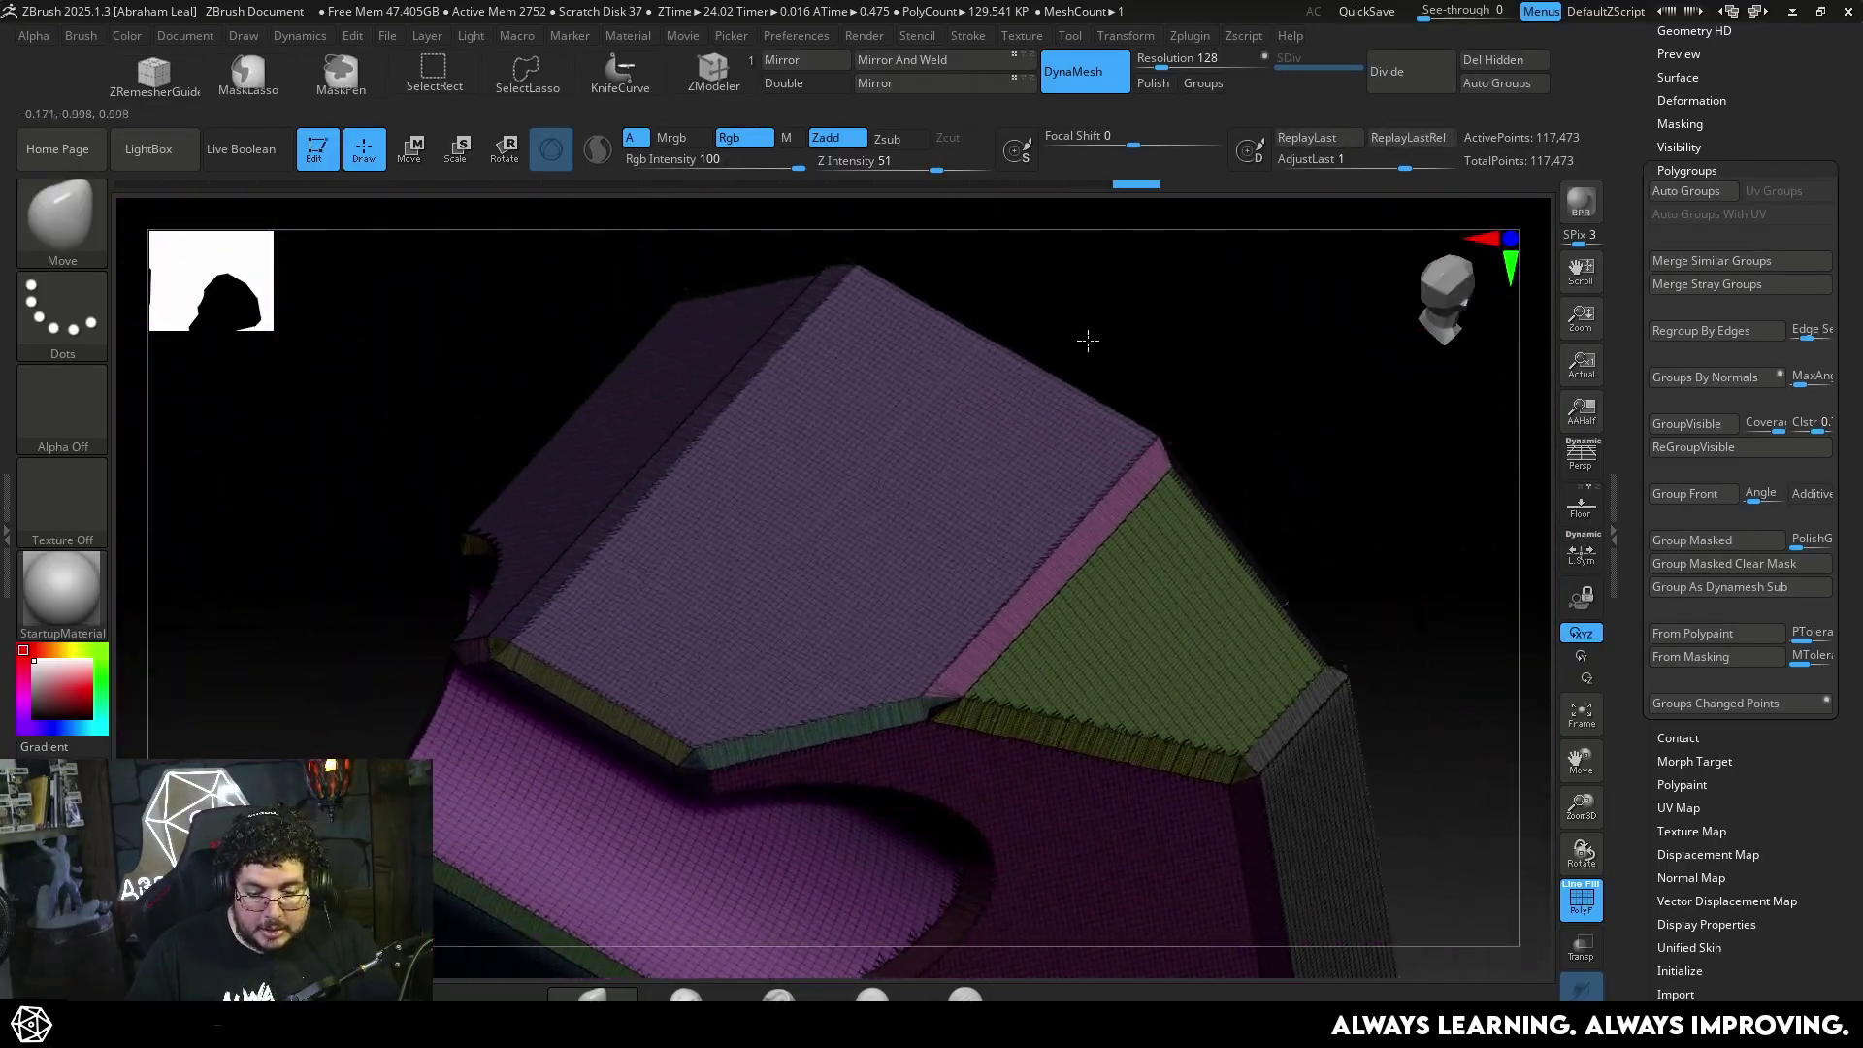
Isolate the polygroups of the block's slanted faces one at a time and restore the whole block
ctrl+shift+click(973, 487)
right_drag(1271, 509, 1377, 503)
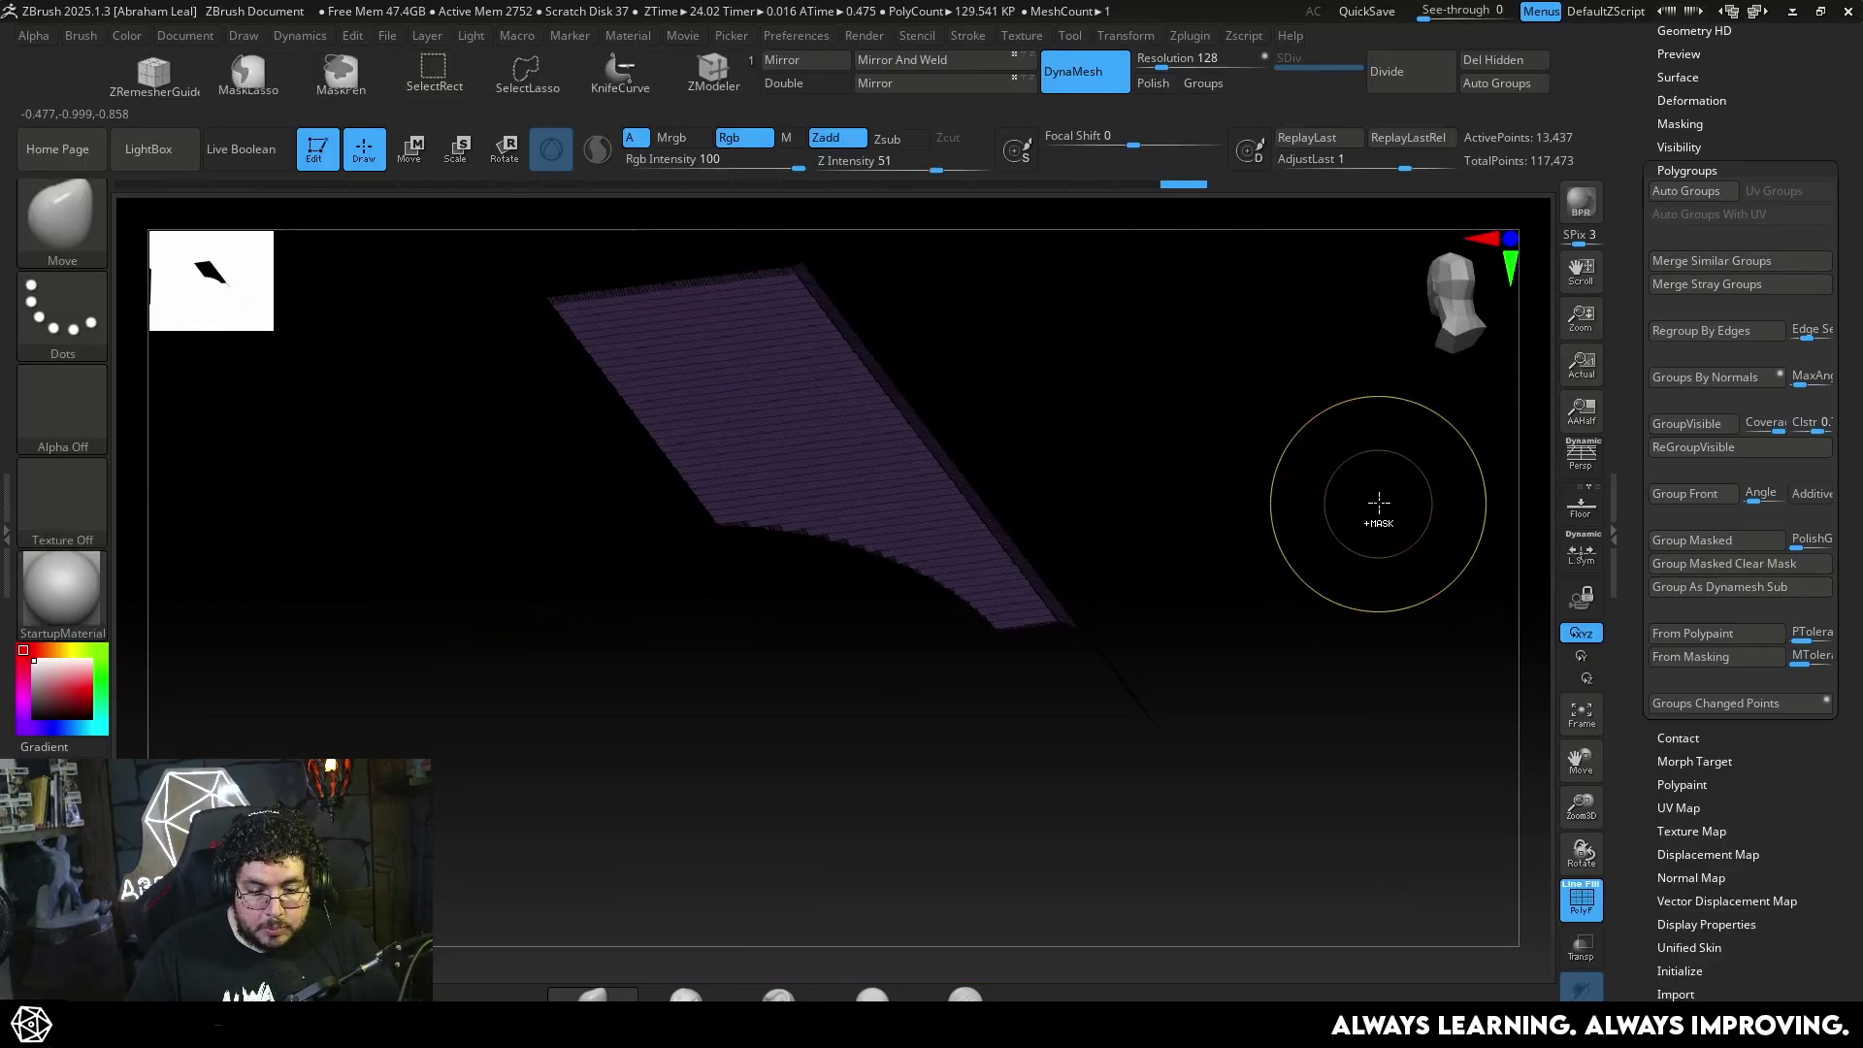
ctrl+shift+click(1310, 523)
ctrl+shift+click(491, 541)
mouse_move(1098, 503)
right_down()
mouse_move(1264, 414)
mouse_move(1252, 440)
right_up()
ctrl+shift+click(1248, 455)
Isolate the curved recess and the side-profile face in turn, examine each polygroup, and show the complete block
ctrl+shift+click(874, 547)
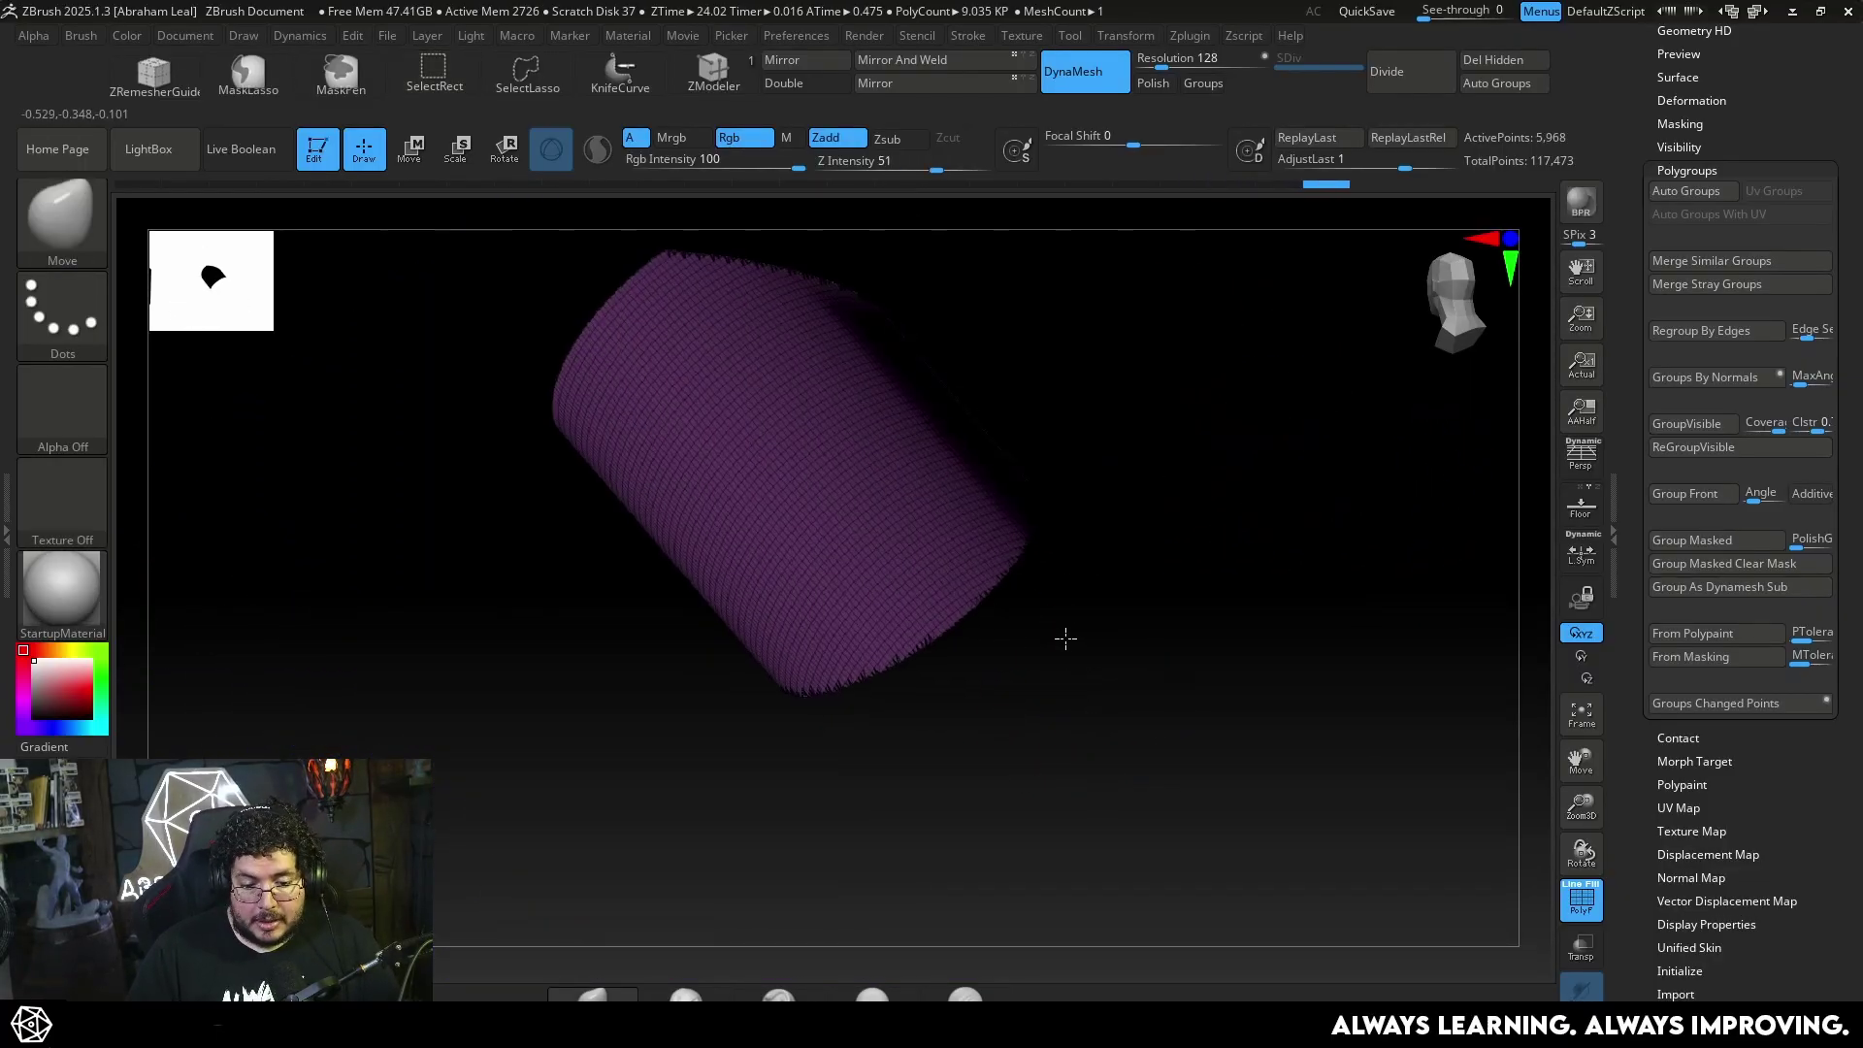
right_drag(1065, 640, 1110, 573)
ctrl+shift+click(1181, 724)
ctrl+shift+click(961, 690)
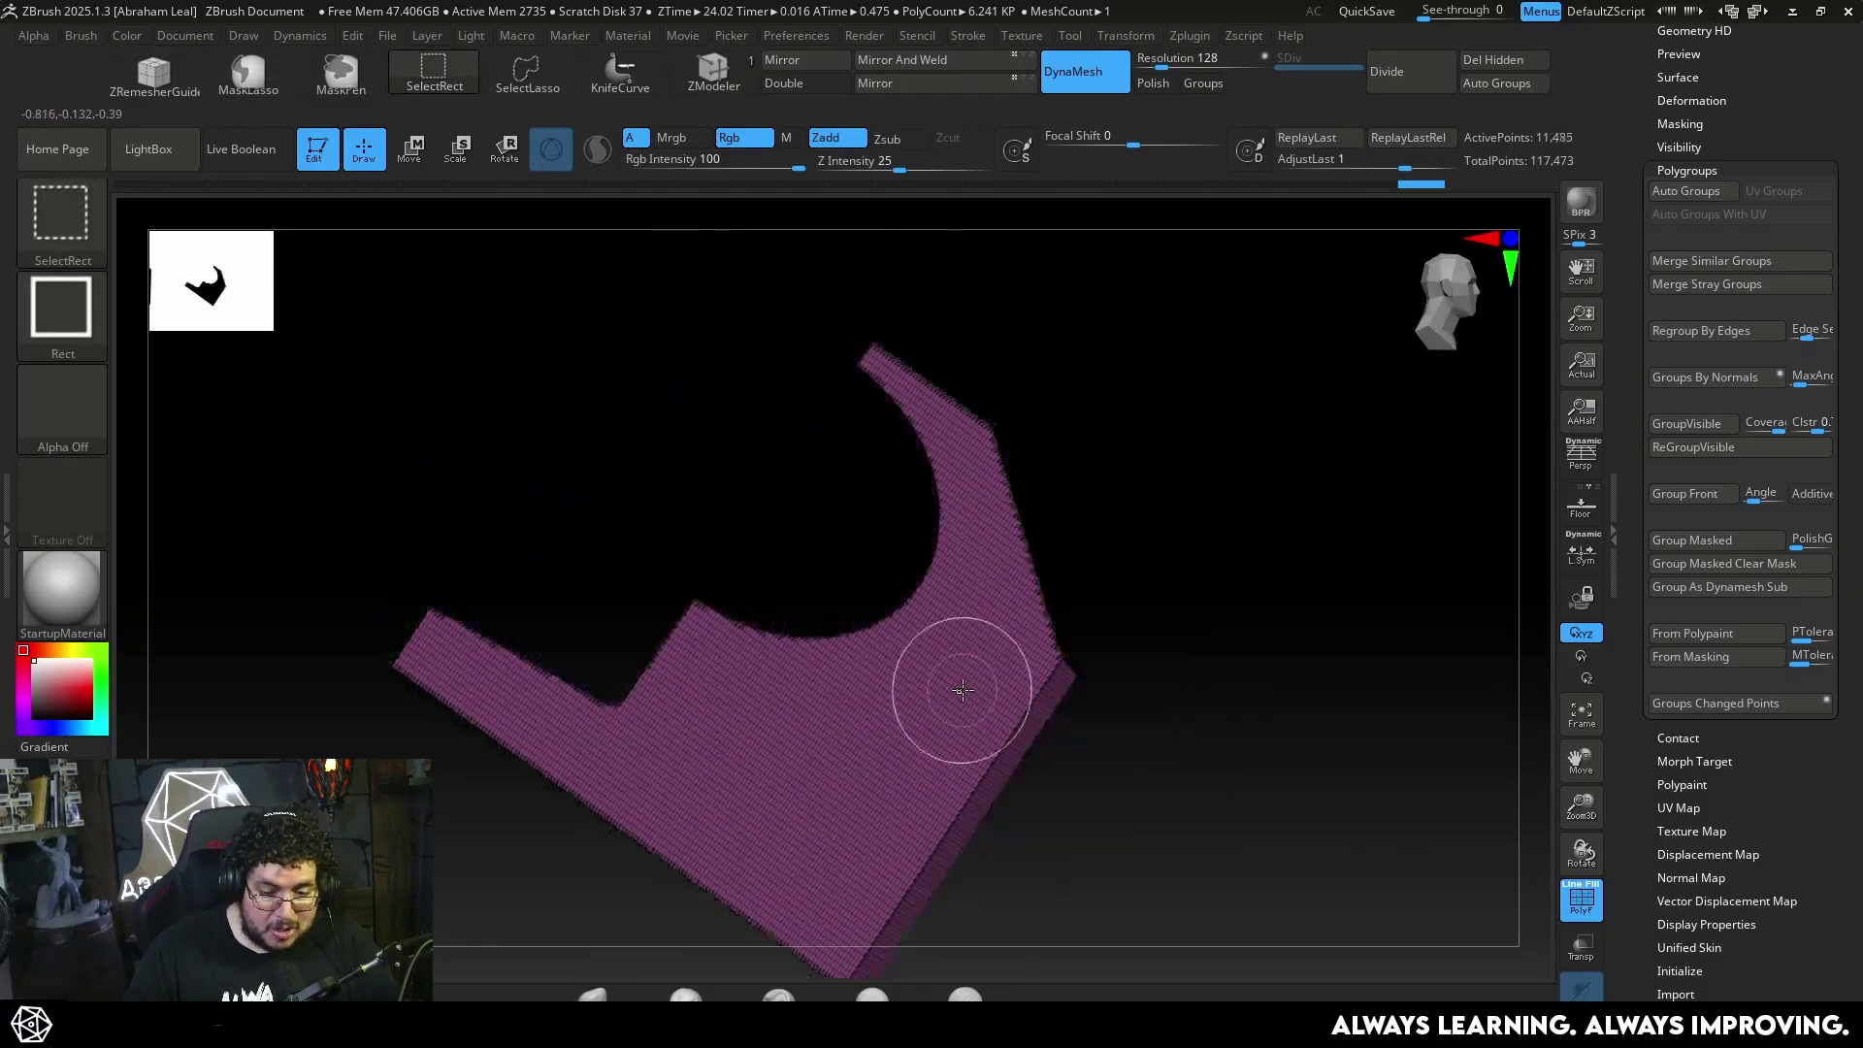
right_drag(1286, 624, 1265, 526)
ctrl+shift+click(1326, 619)
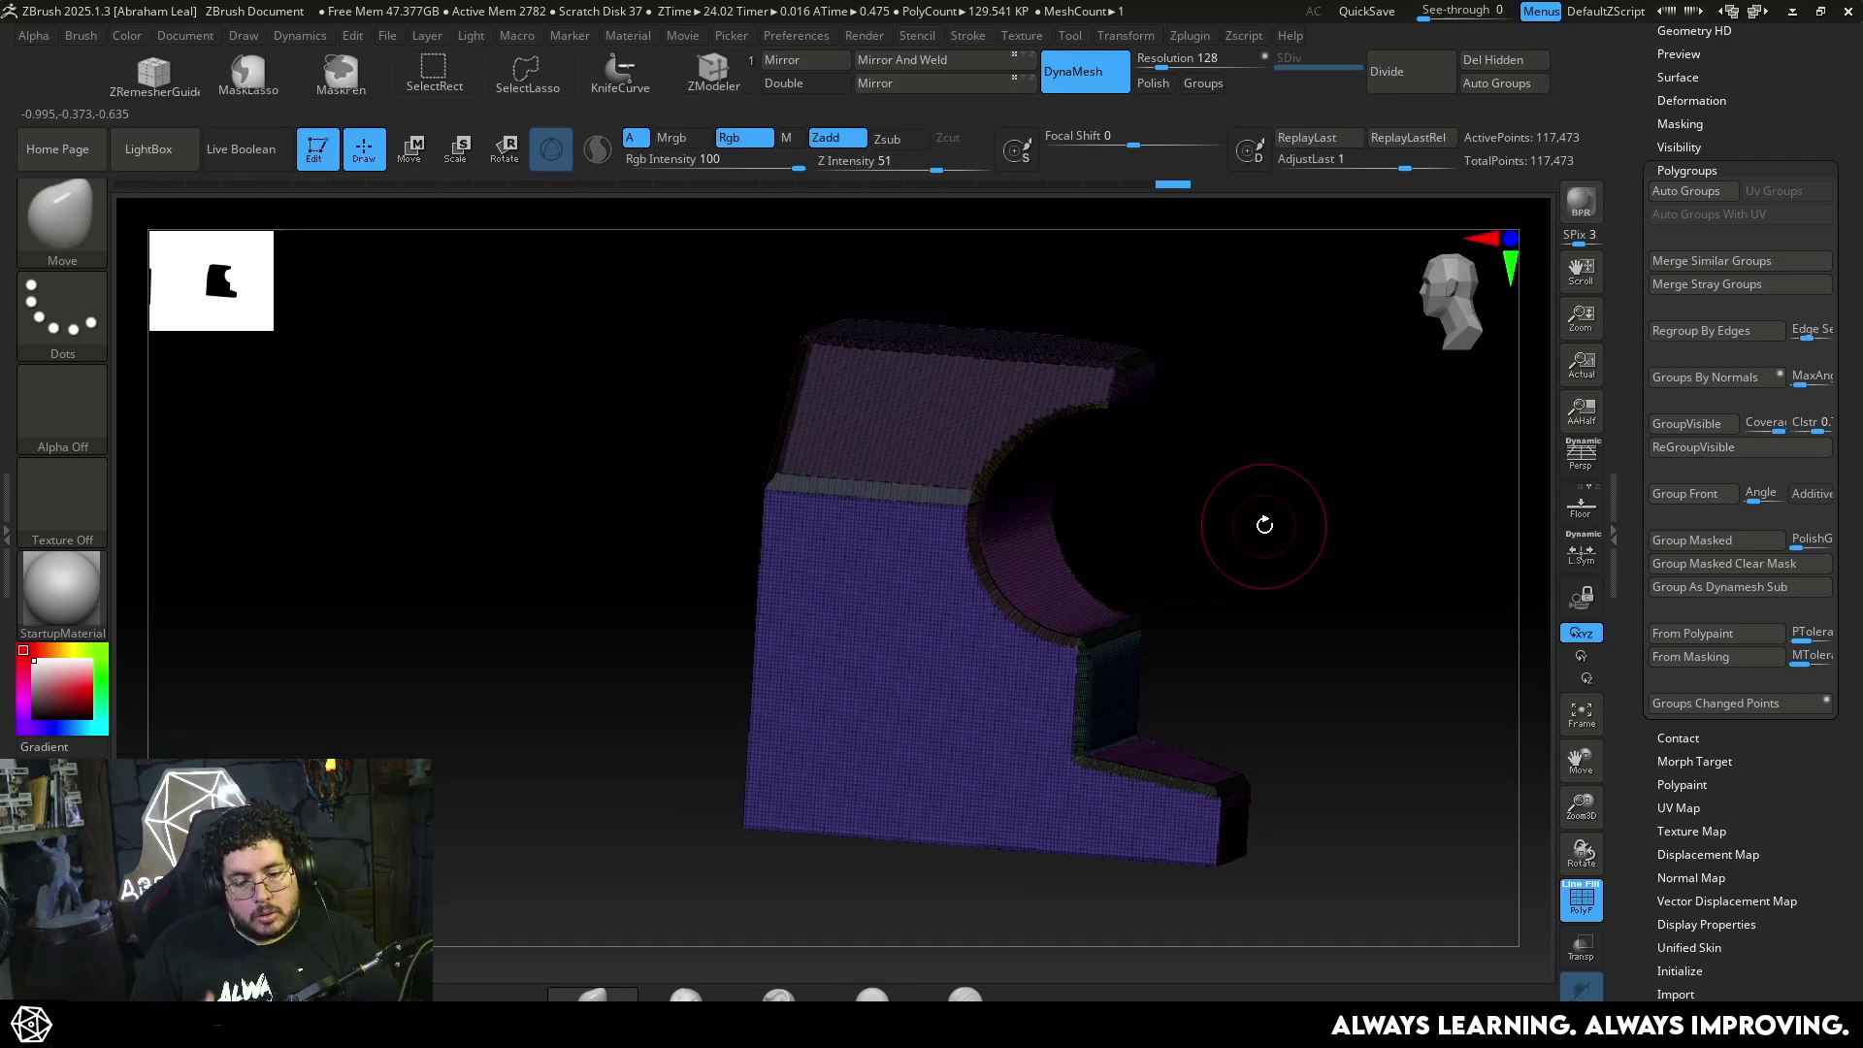
Turn off the block's polyframe, apply BasicMaterial, and inspect the beveled recess and step
mouse_move(1264, 525)
mouse_down()
mouse_move(1421, 524)
mouse_move(1268, 602)
mouse_move(1407, 747)
mouse_up()
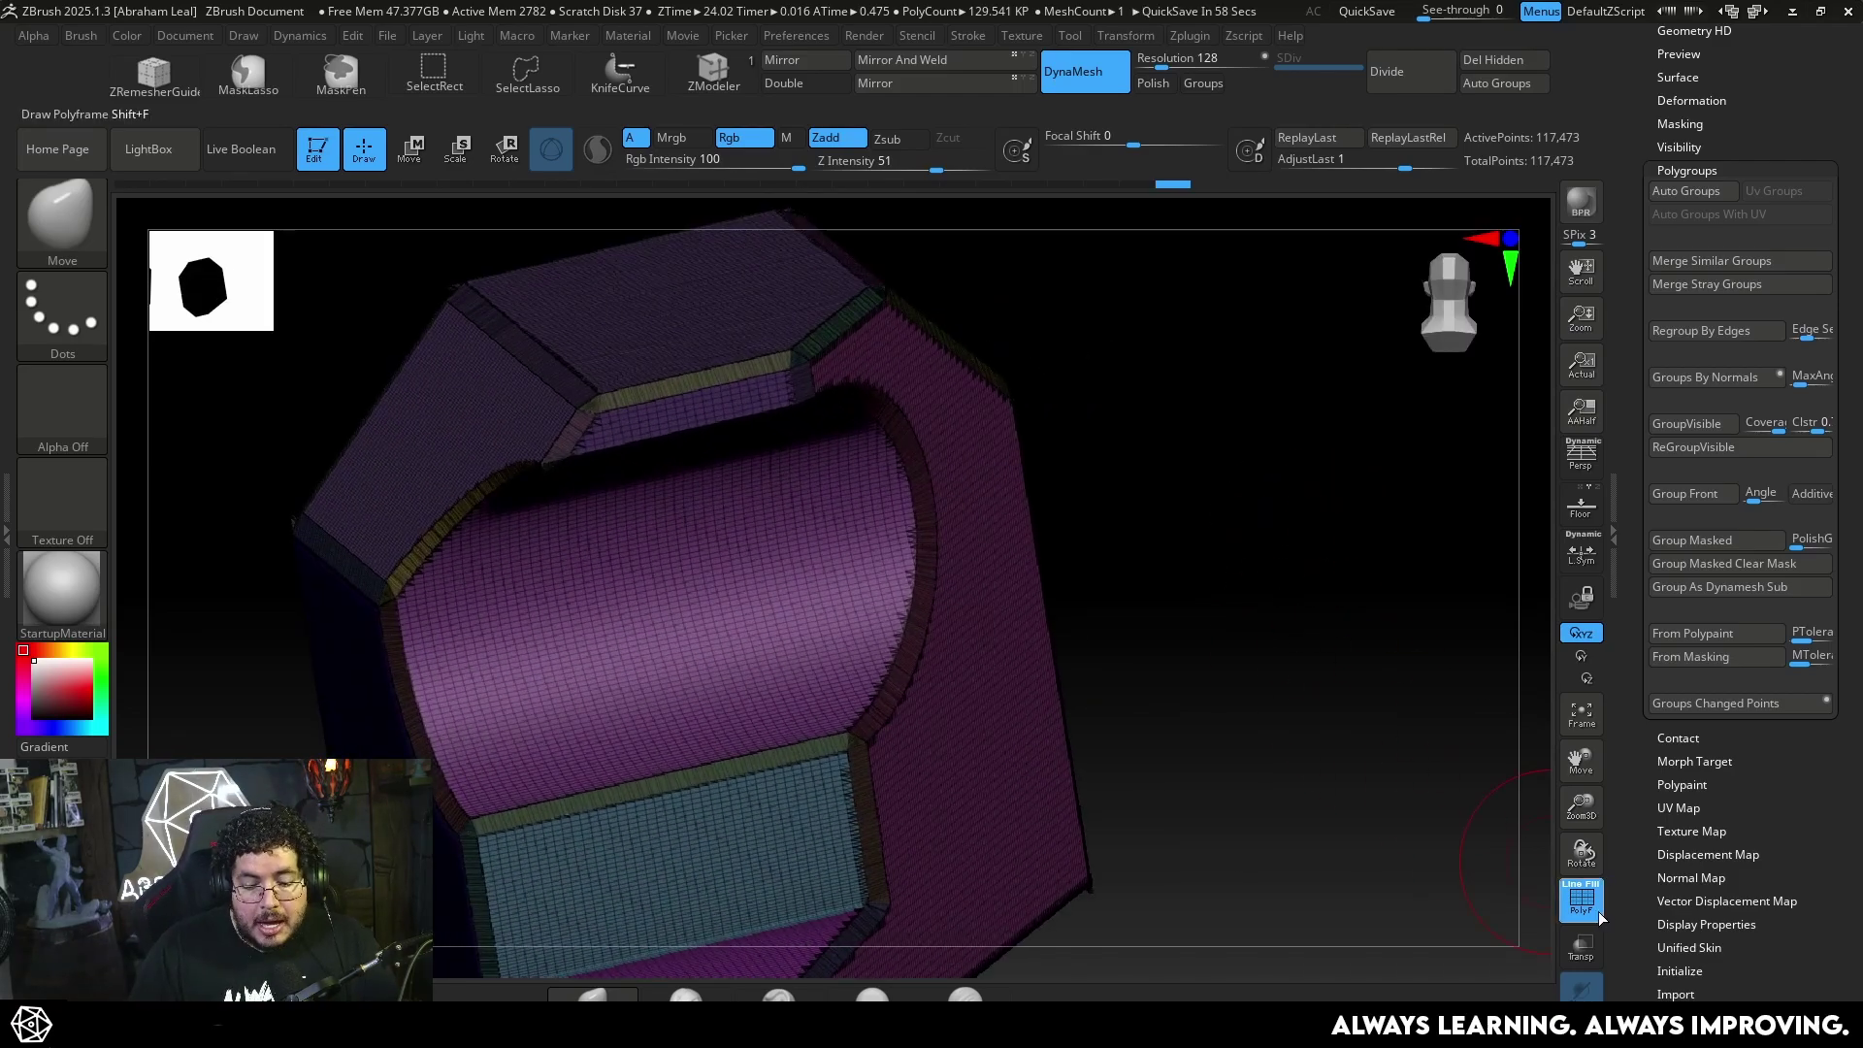
key(f)
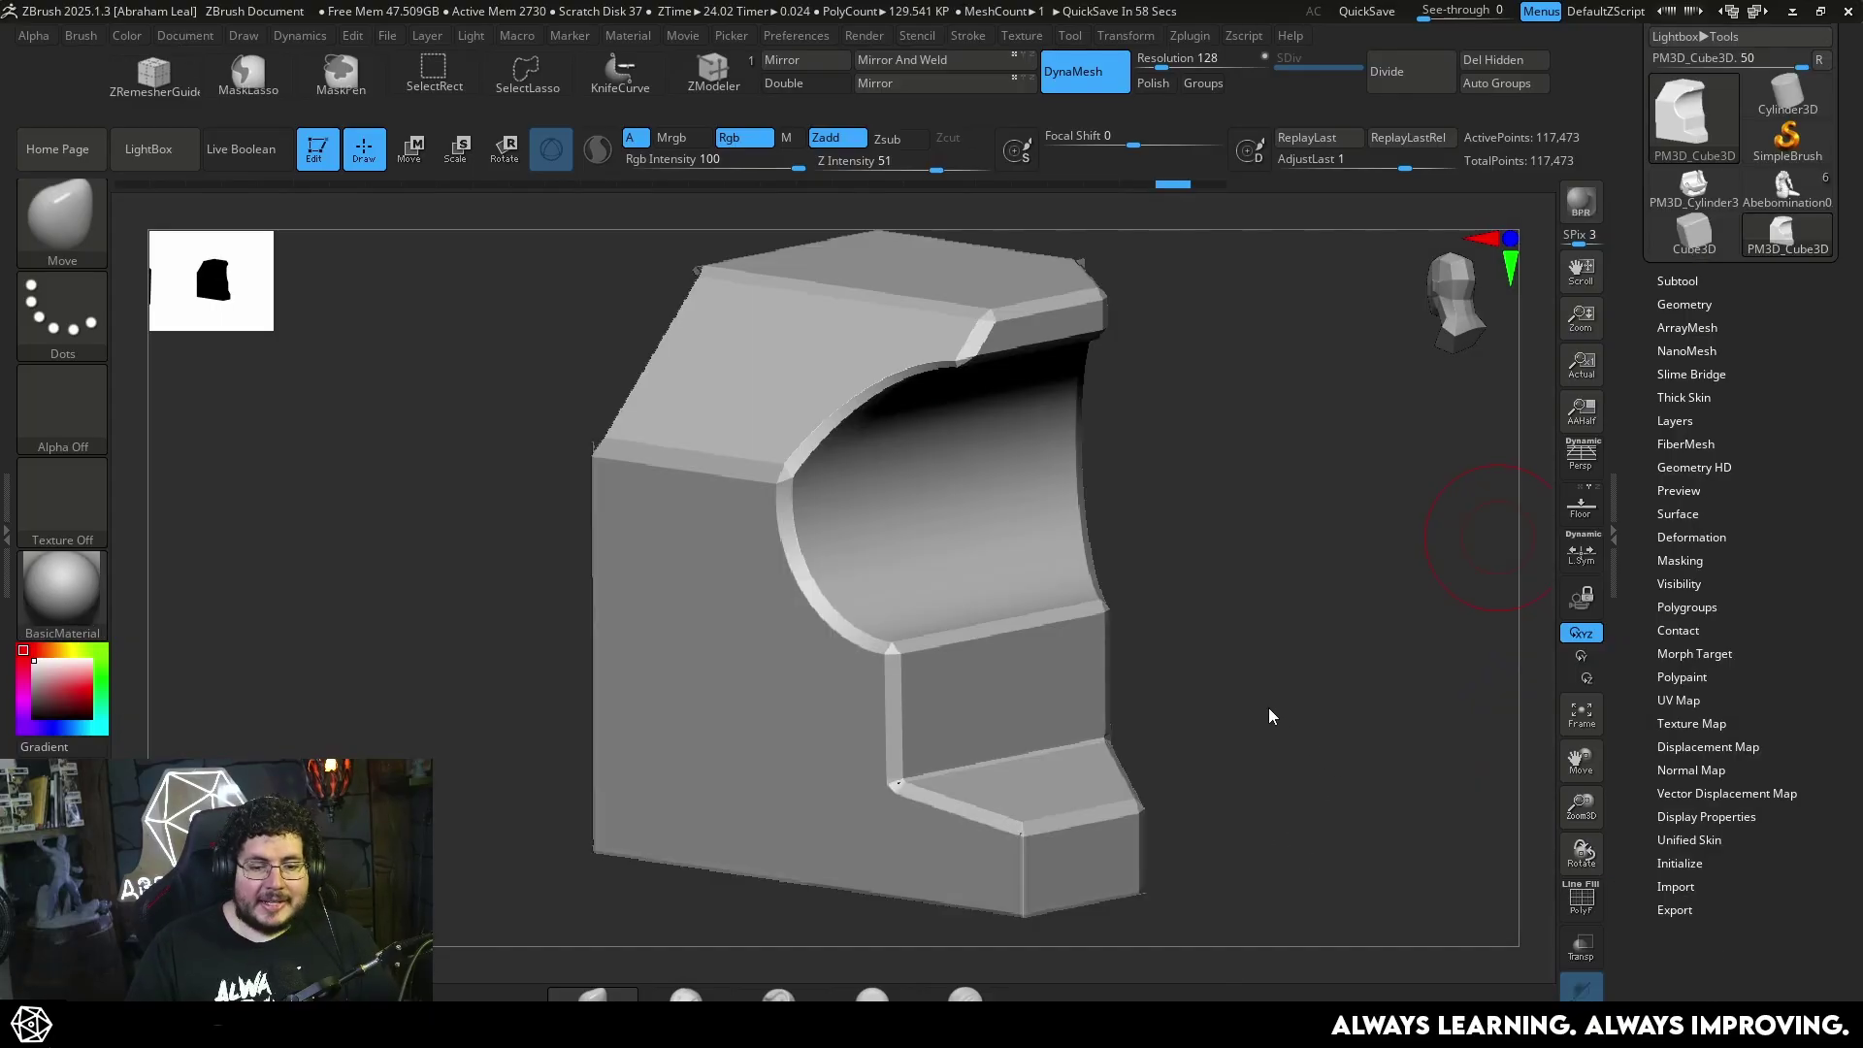
drag(1269, 716, 1319, 685)
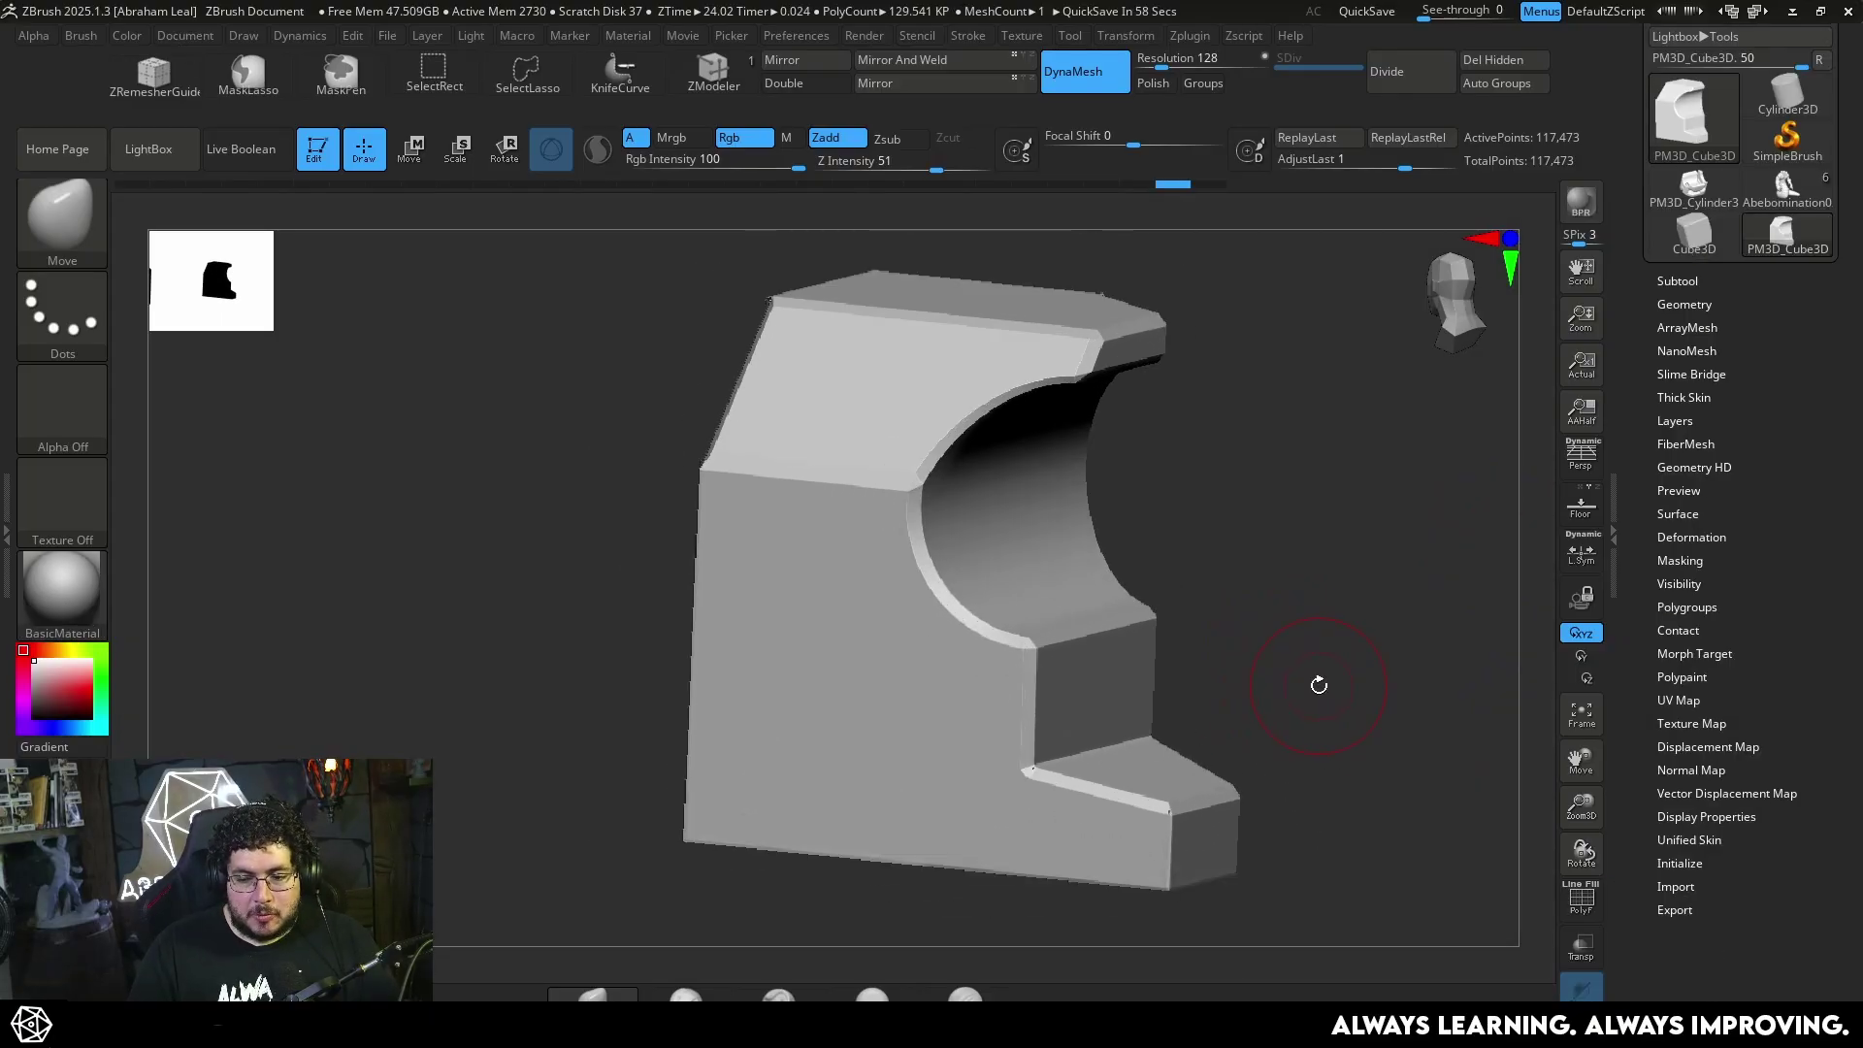
Switch to the Abebomination creature tool, frame it, and turn it to show its front
click(1783, 208)
key(f)
mouse_move(705, 666)
mouse_down()
mouse_move(1193, 670)
mouse_move(1102, 537)
mouse_move(1138, 588)
mouse_up()
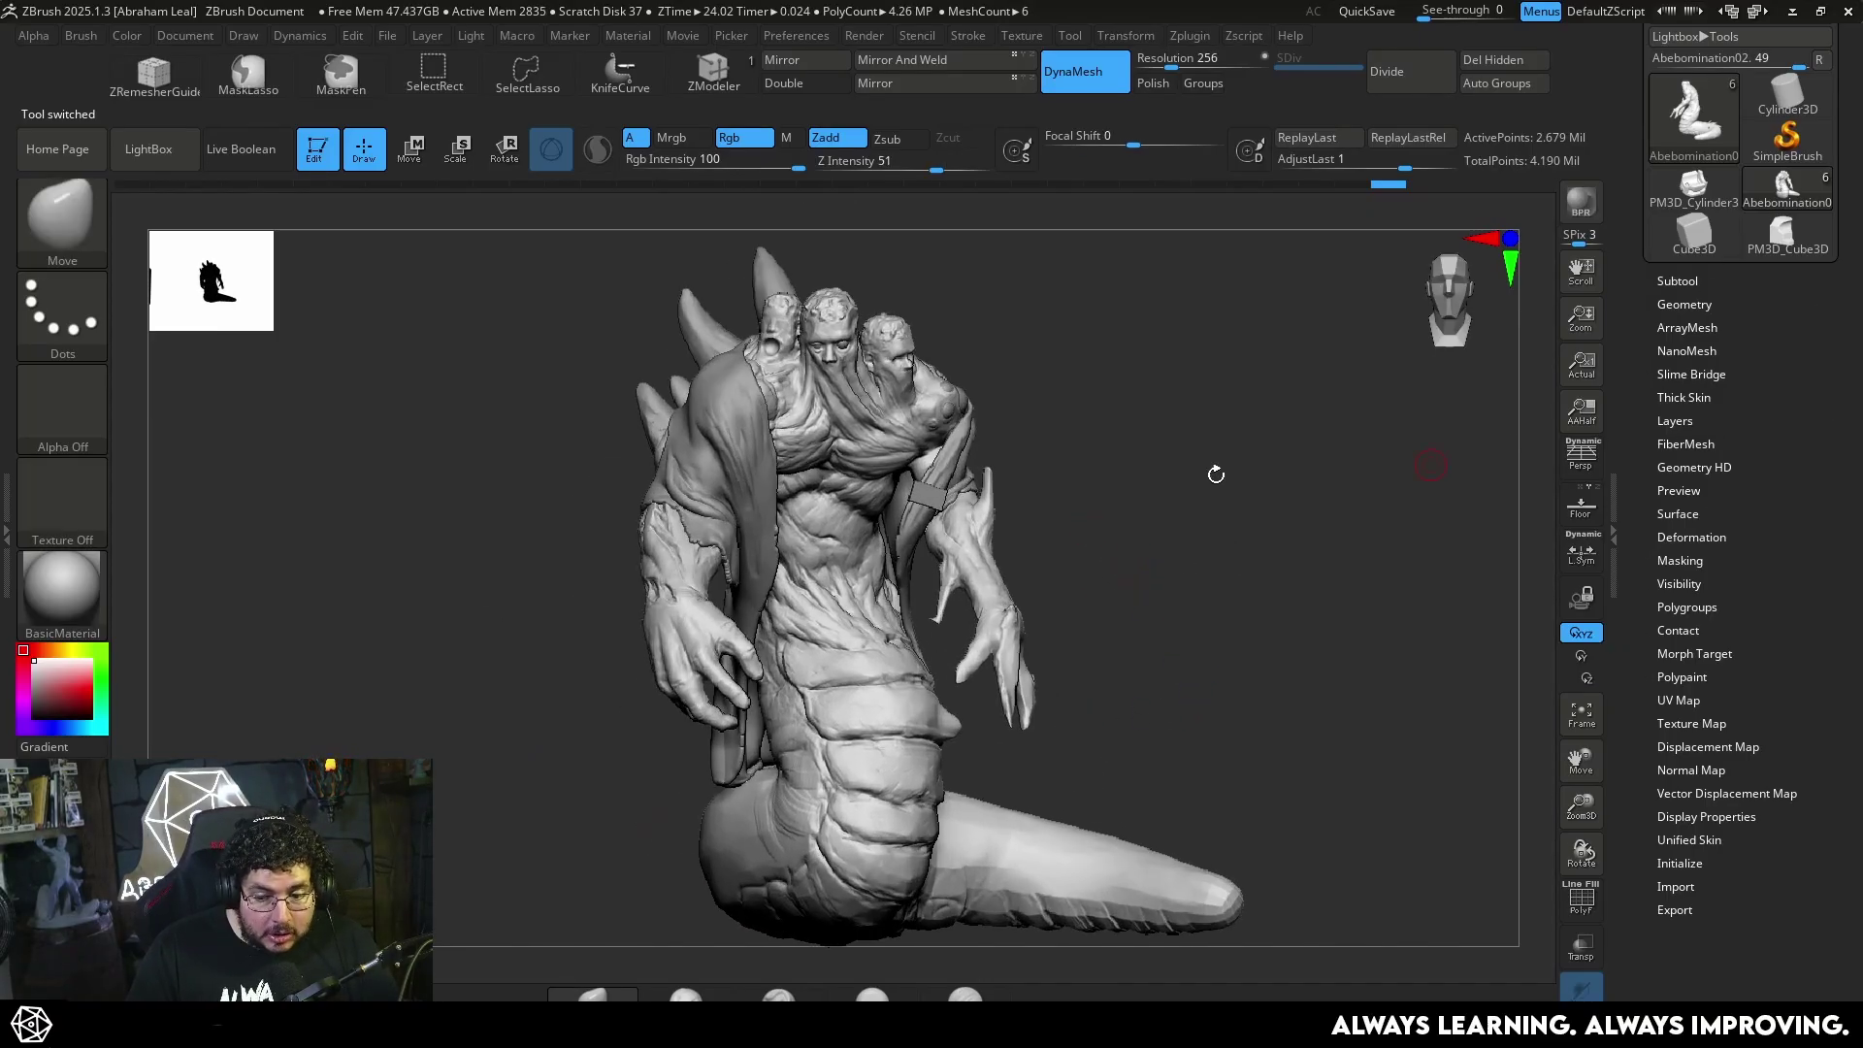
Open LightBox and browse the default projects, including the DynaMesh spheres, primitives and simulation samples
click(130, 143)
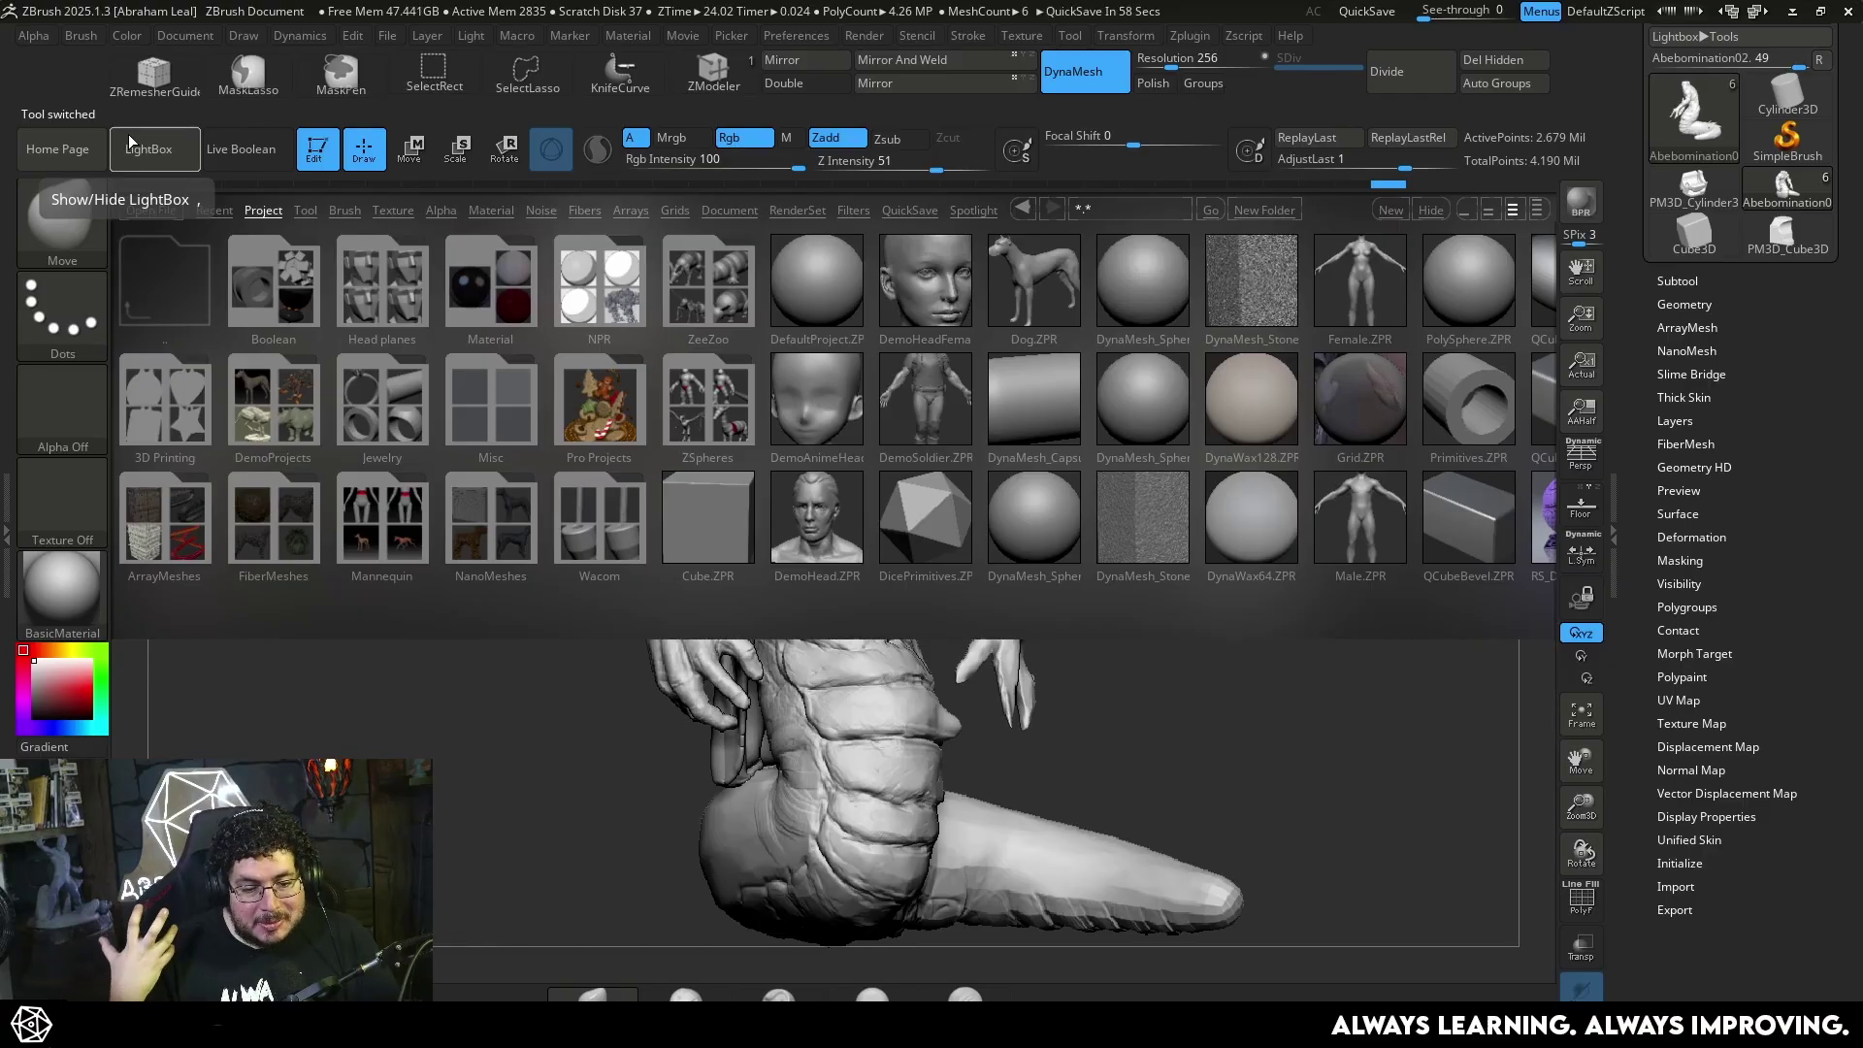
click(1124, 428)
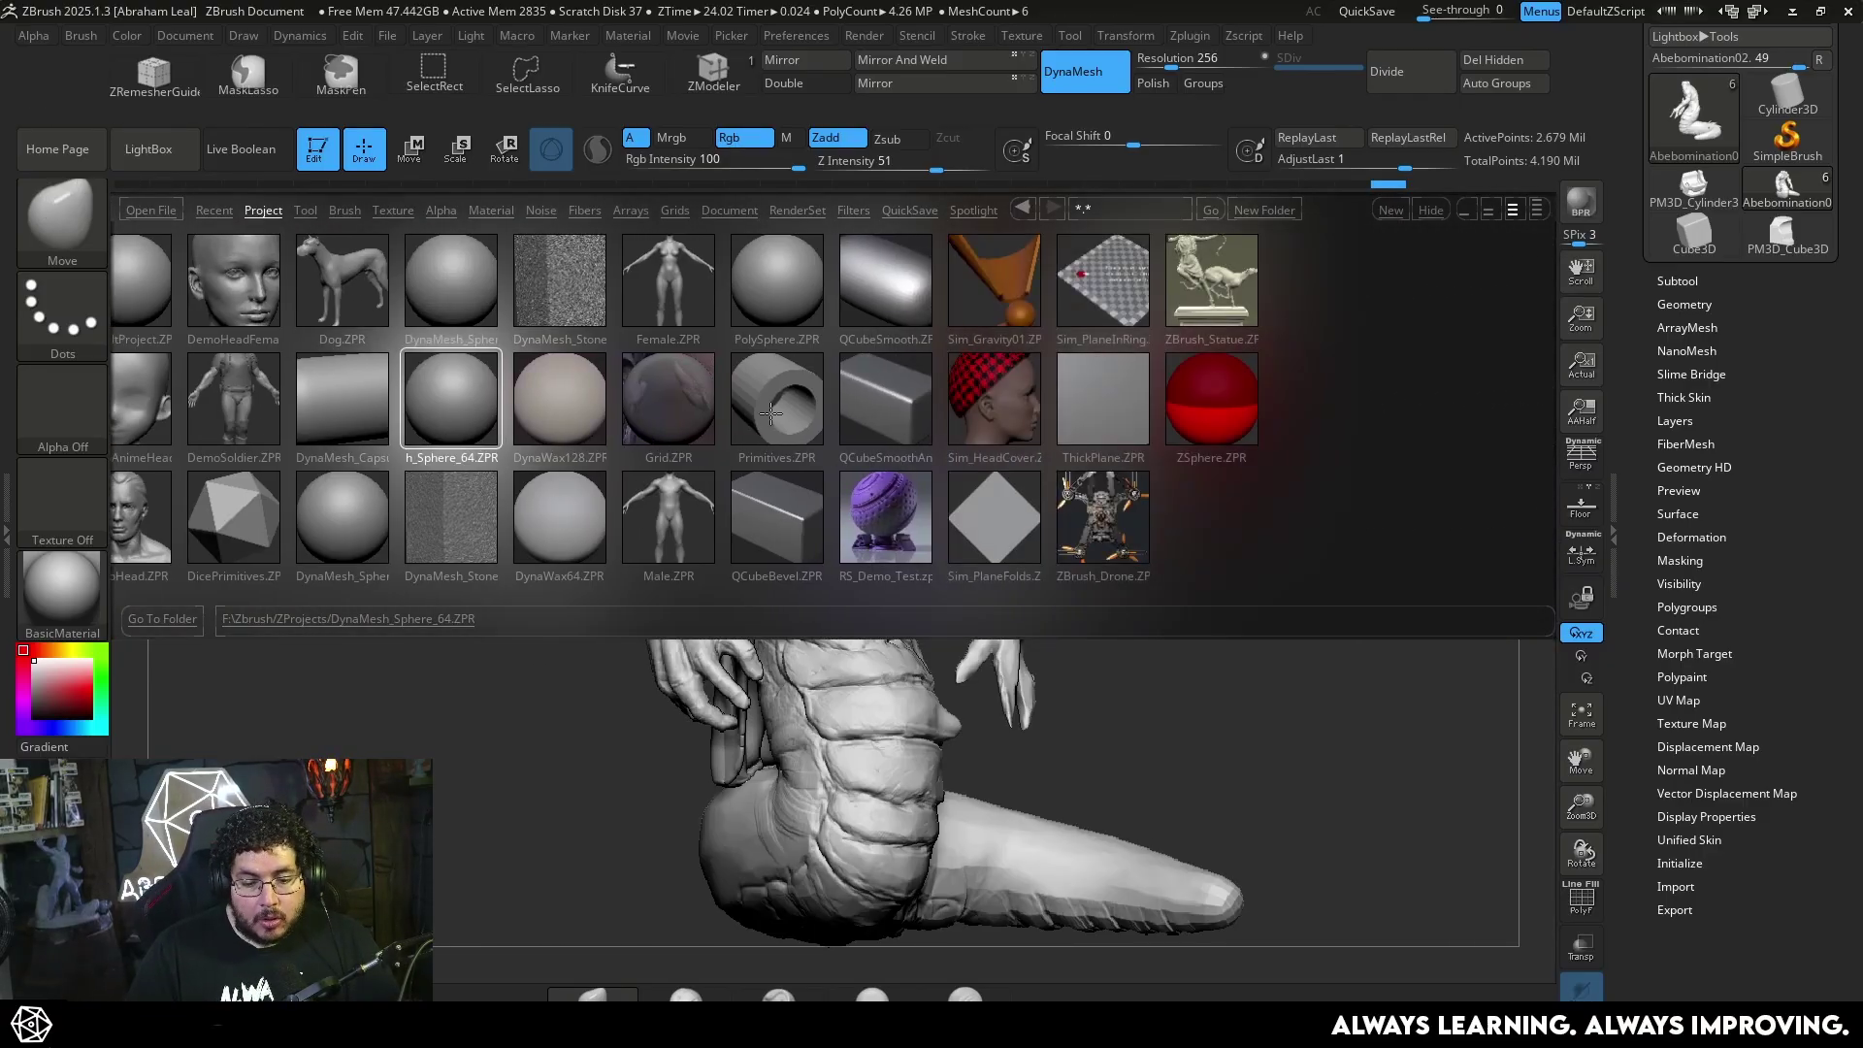
drag(713, 389, 912, 387)
drag(1033, 378, 802, 353)
scroll(806, 360, up, 5)
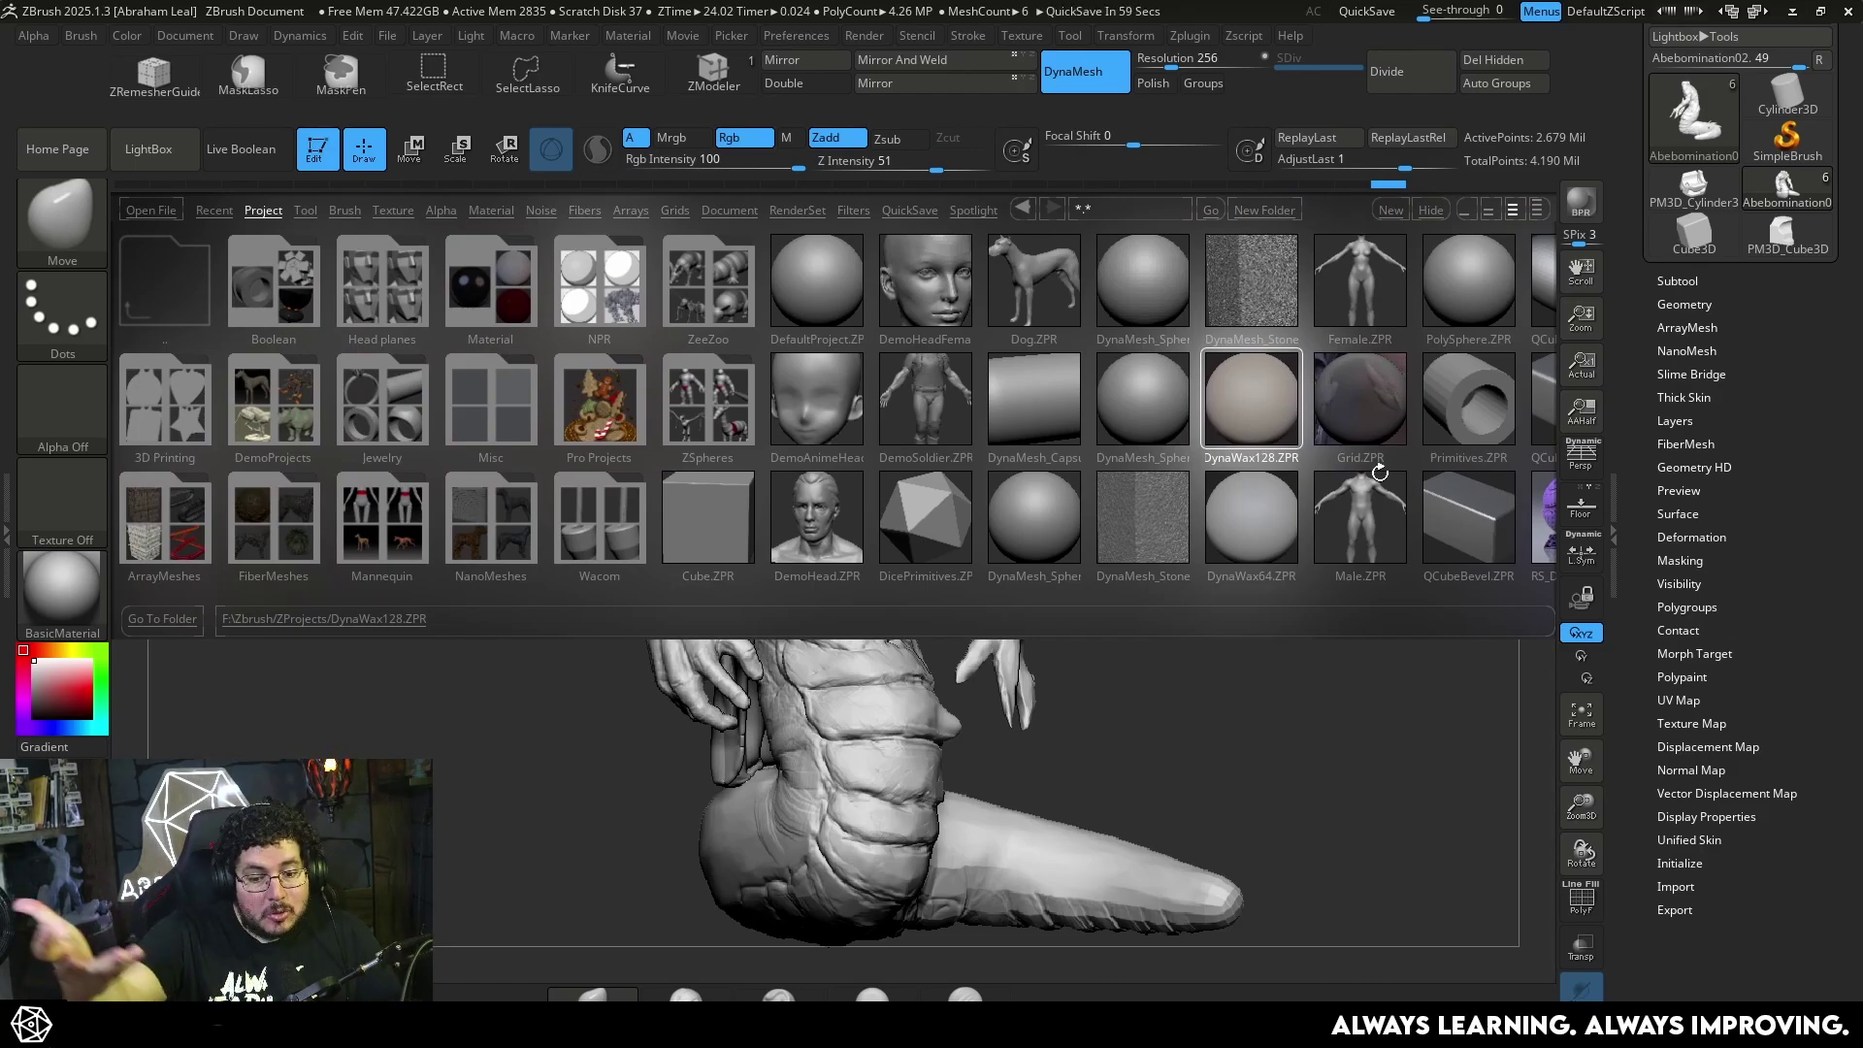
Look through the Jewelry and ZeeZoo project folders in LightBox, browsing the ZSphere animals
click(396, 427)
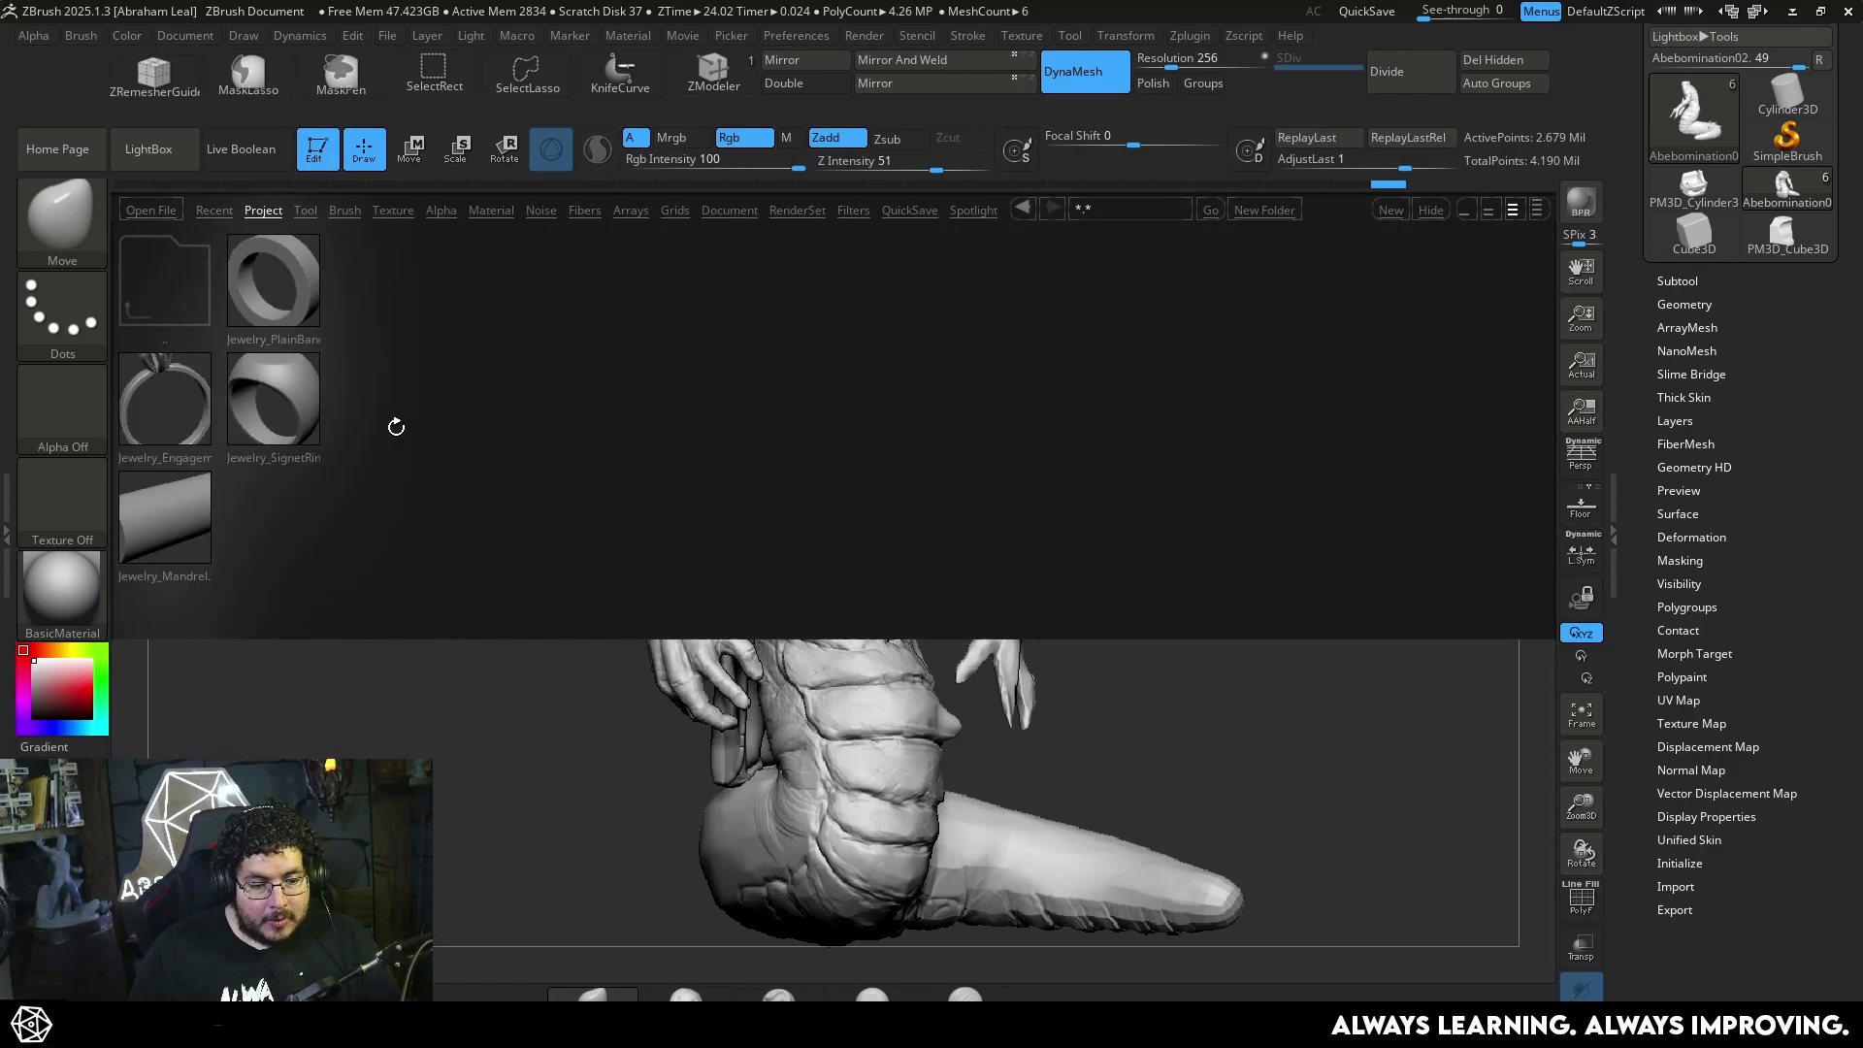
click(189, 292)
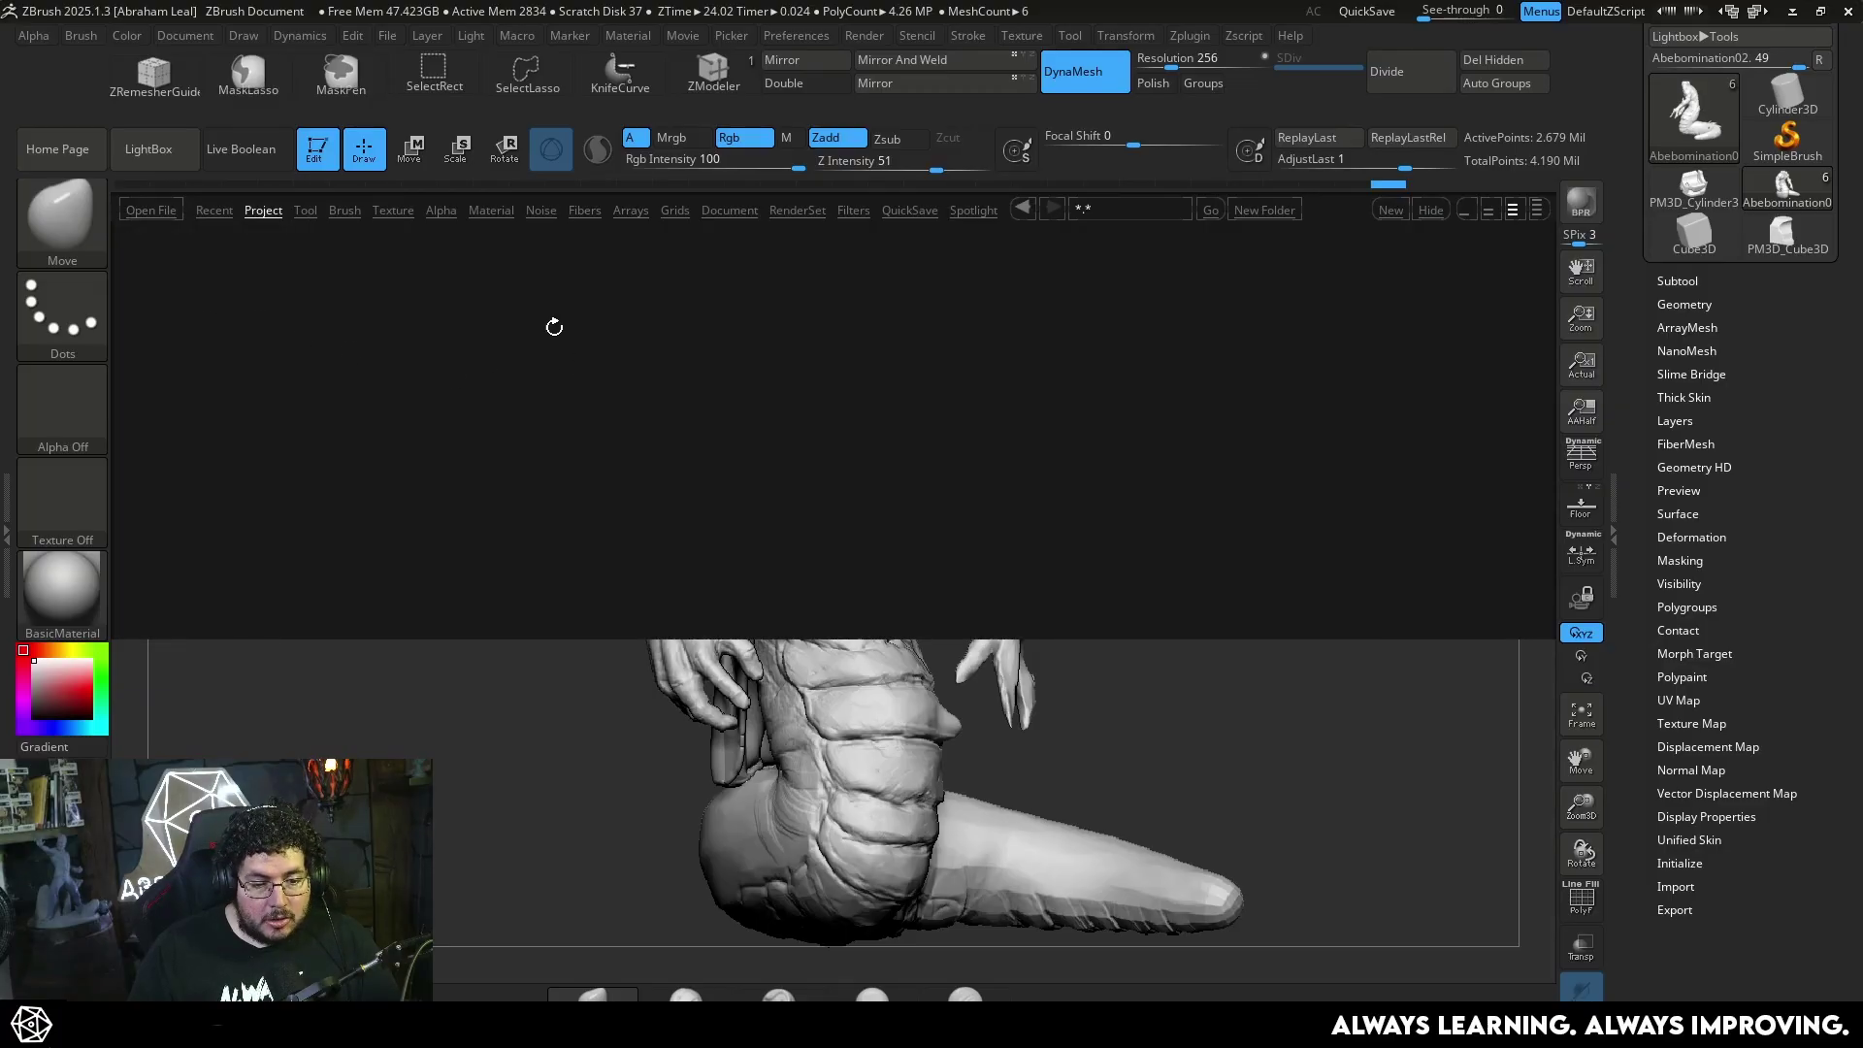
click(686, 299)
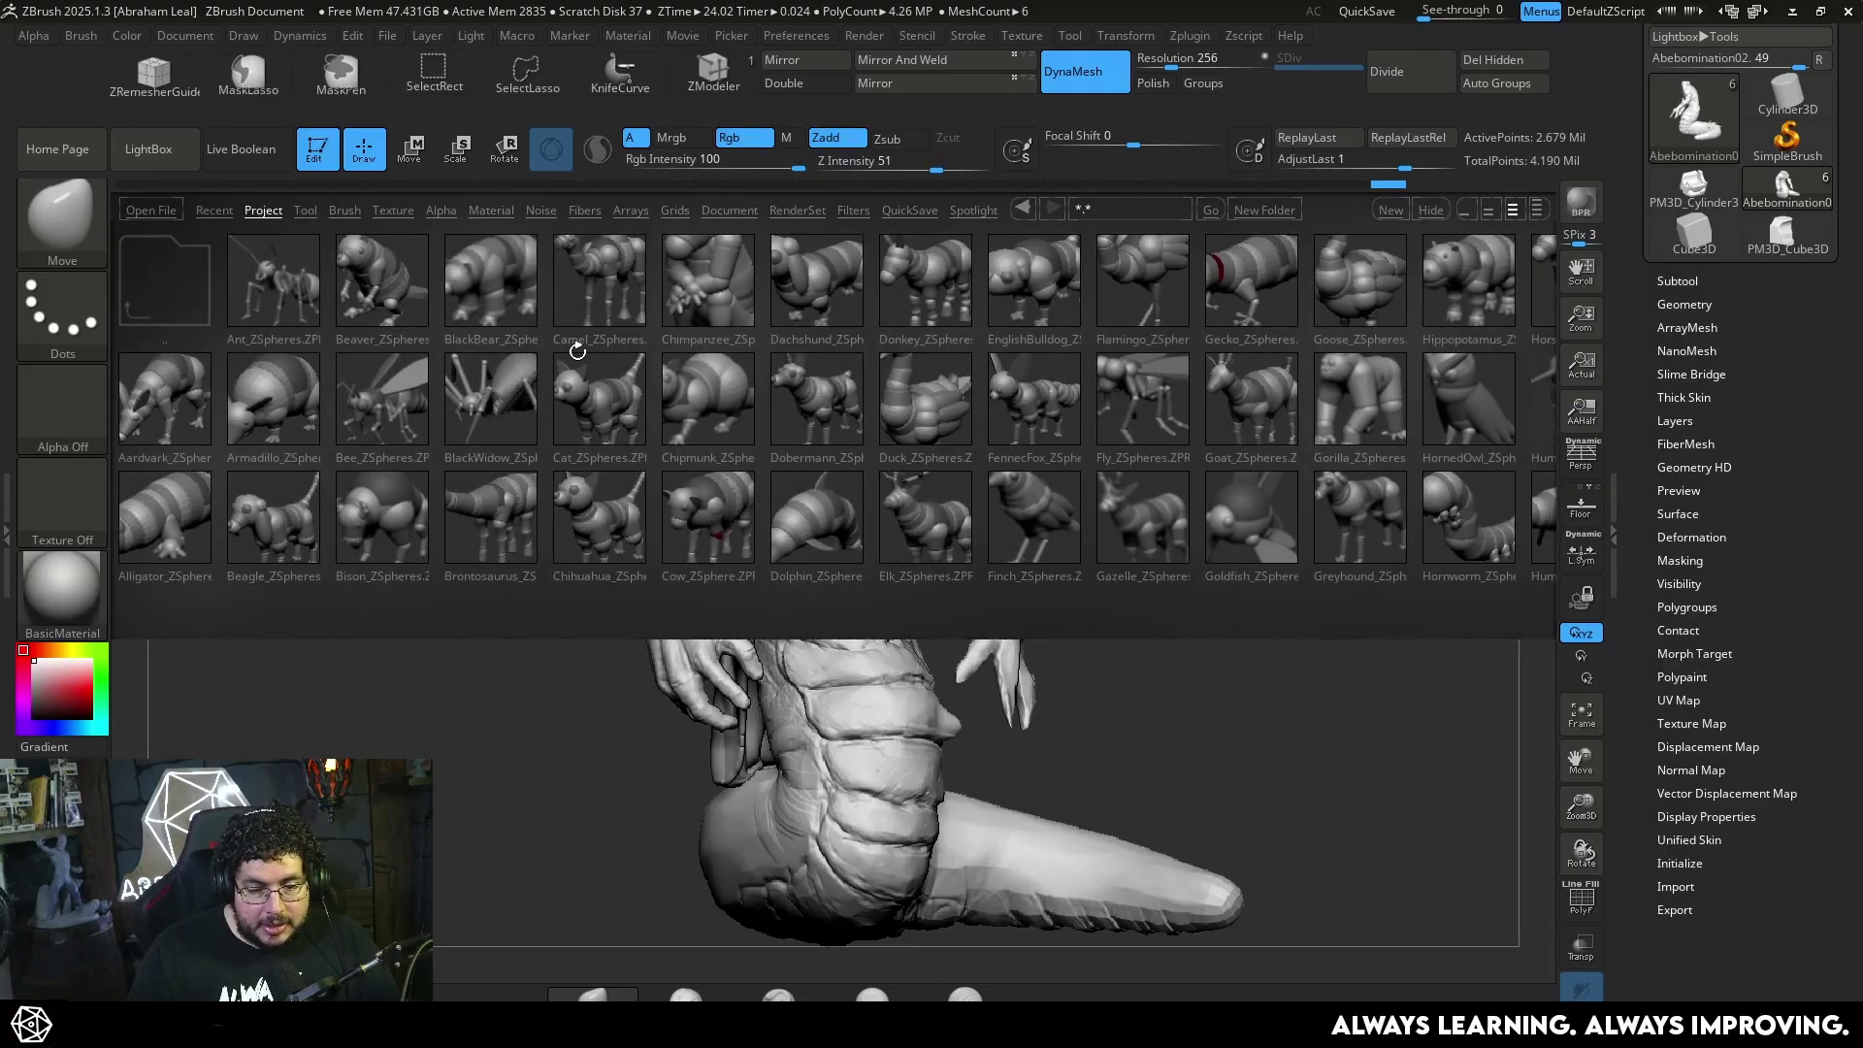
drag(1305, 417, 818, 385)
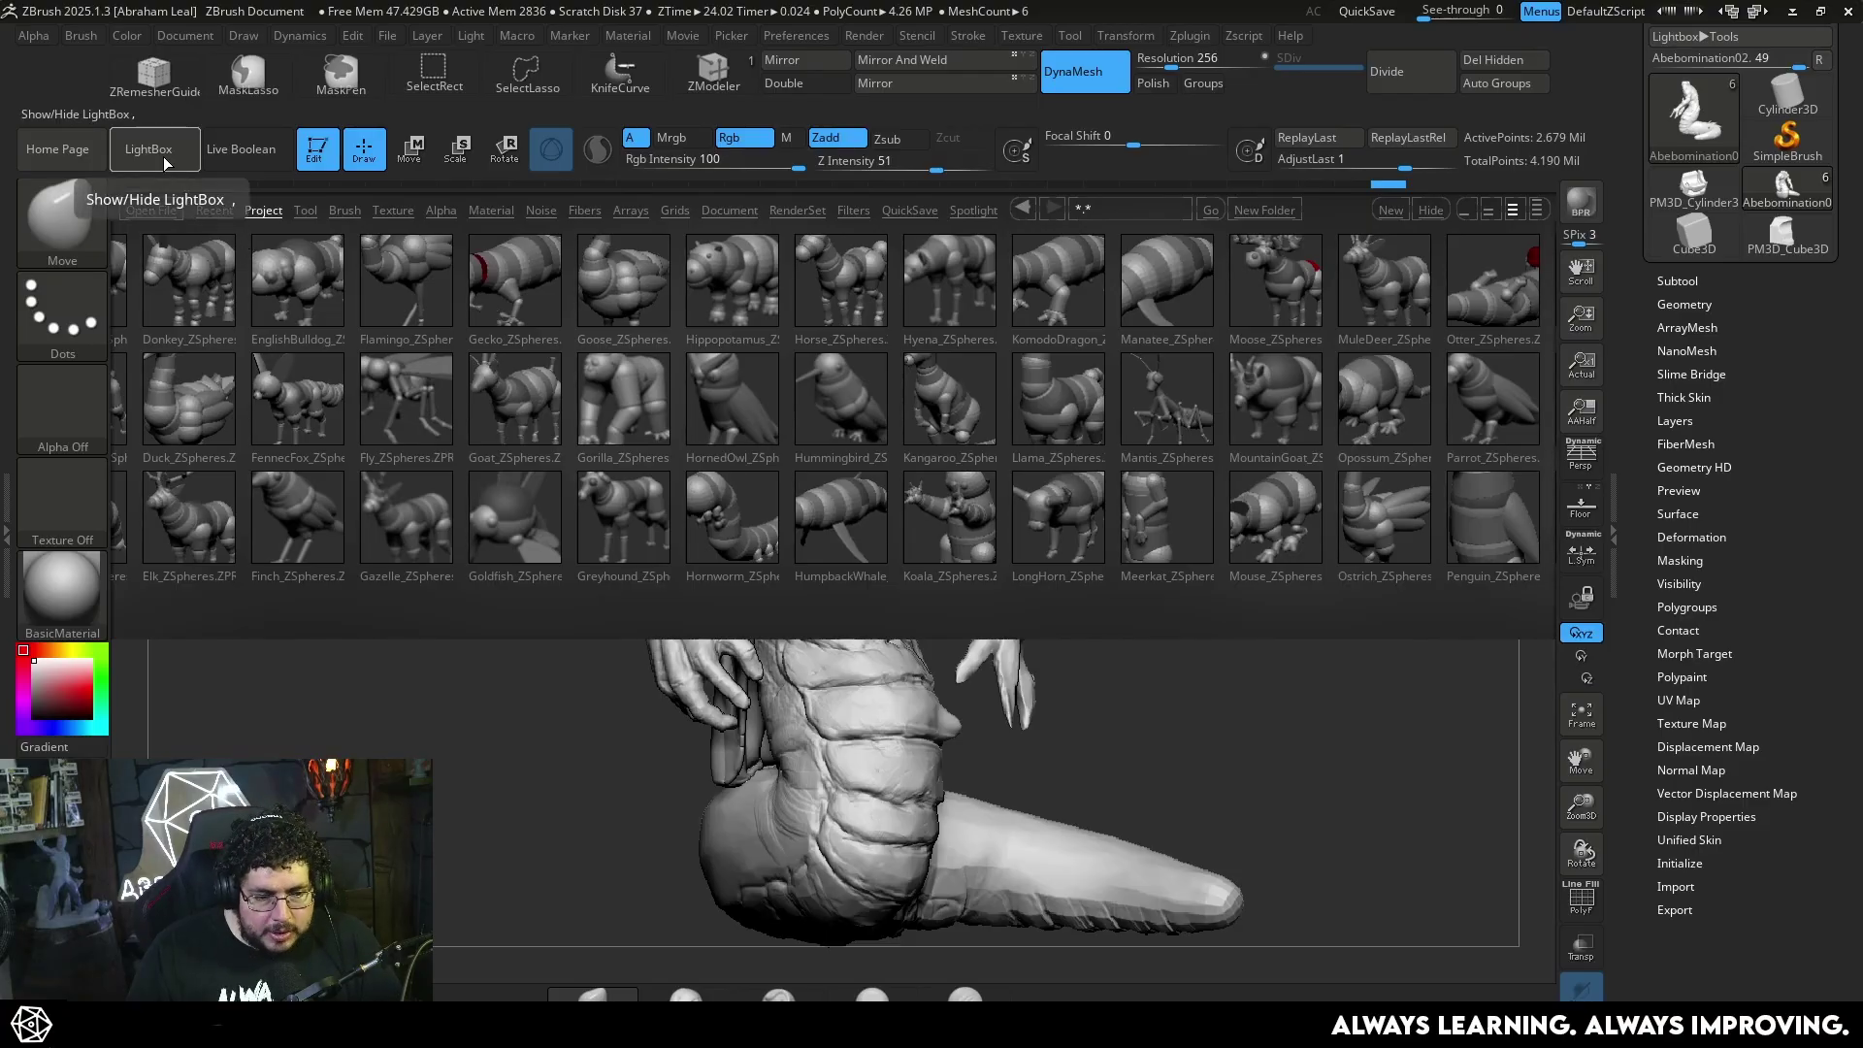
Load the Smooth Groups brush from LightBox's Smooth brushes as the active smoothing brush
click(340, 209)
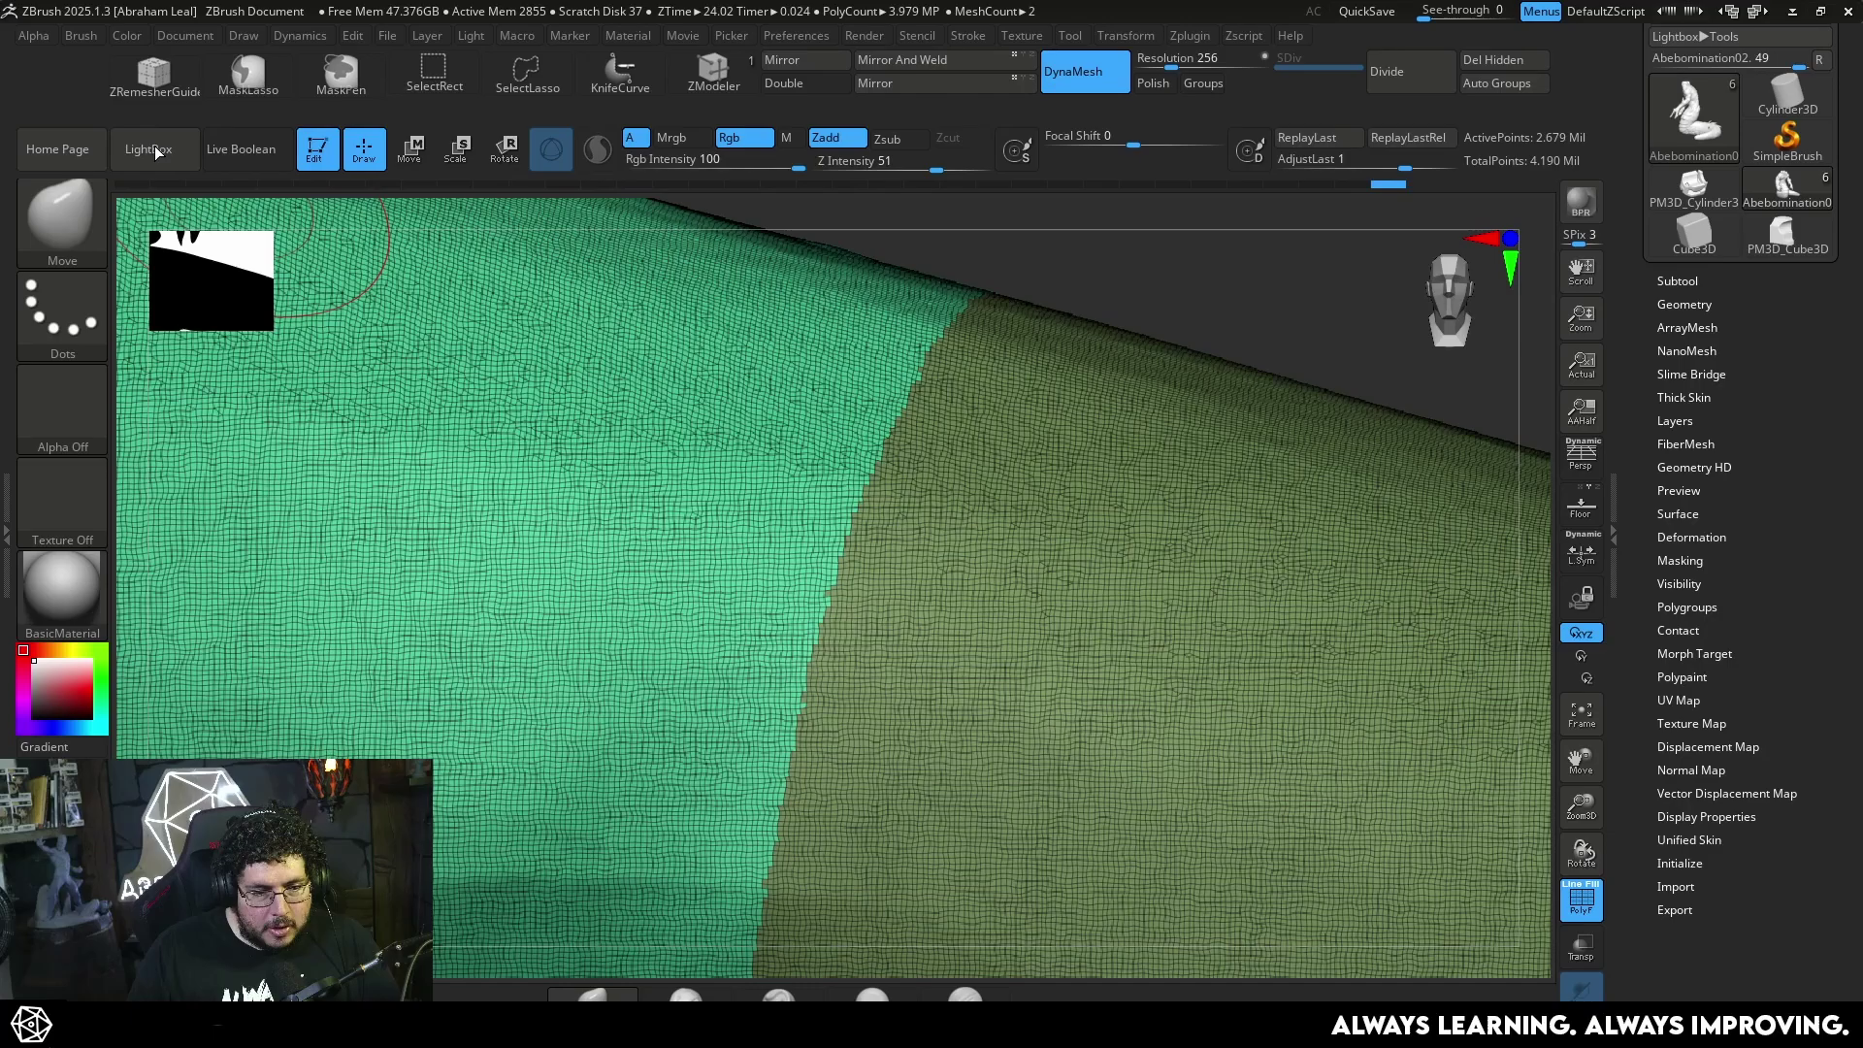
click(155, 149)
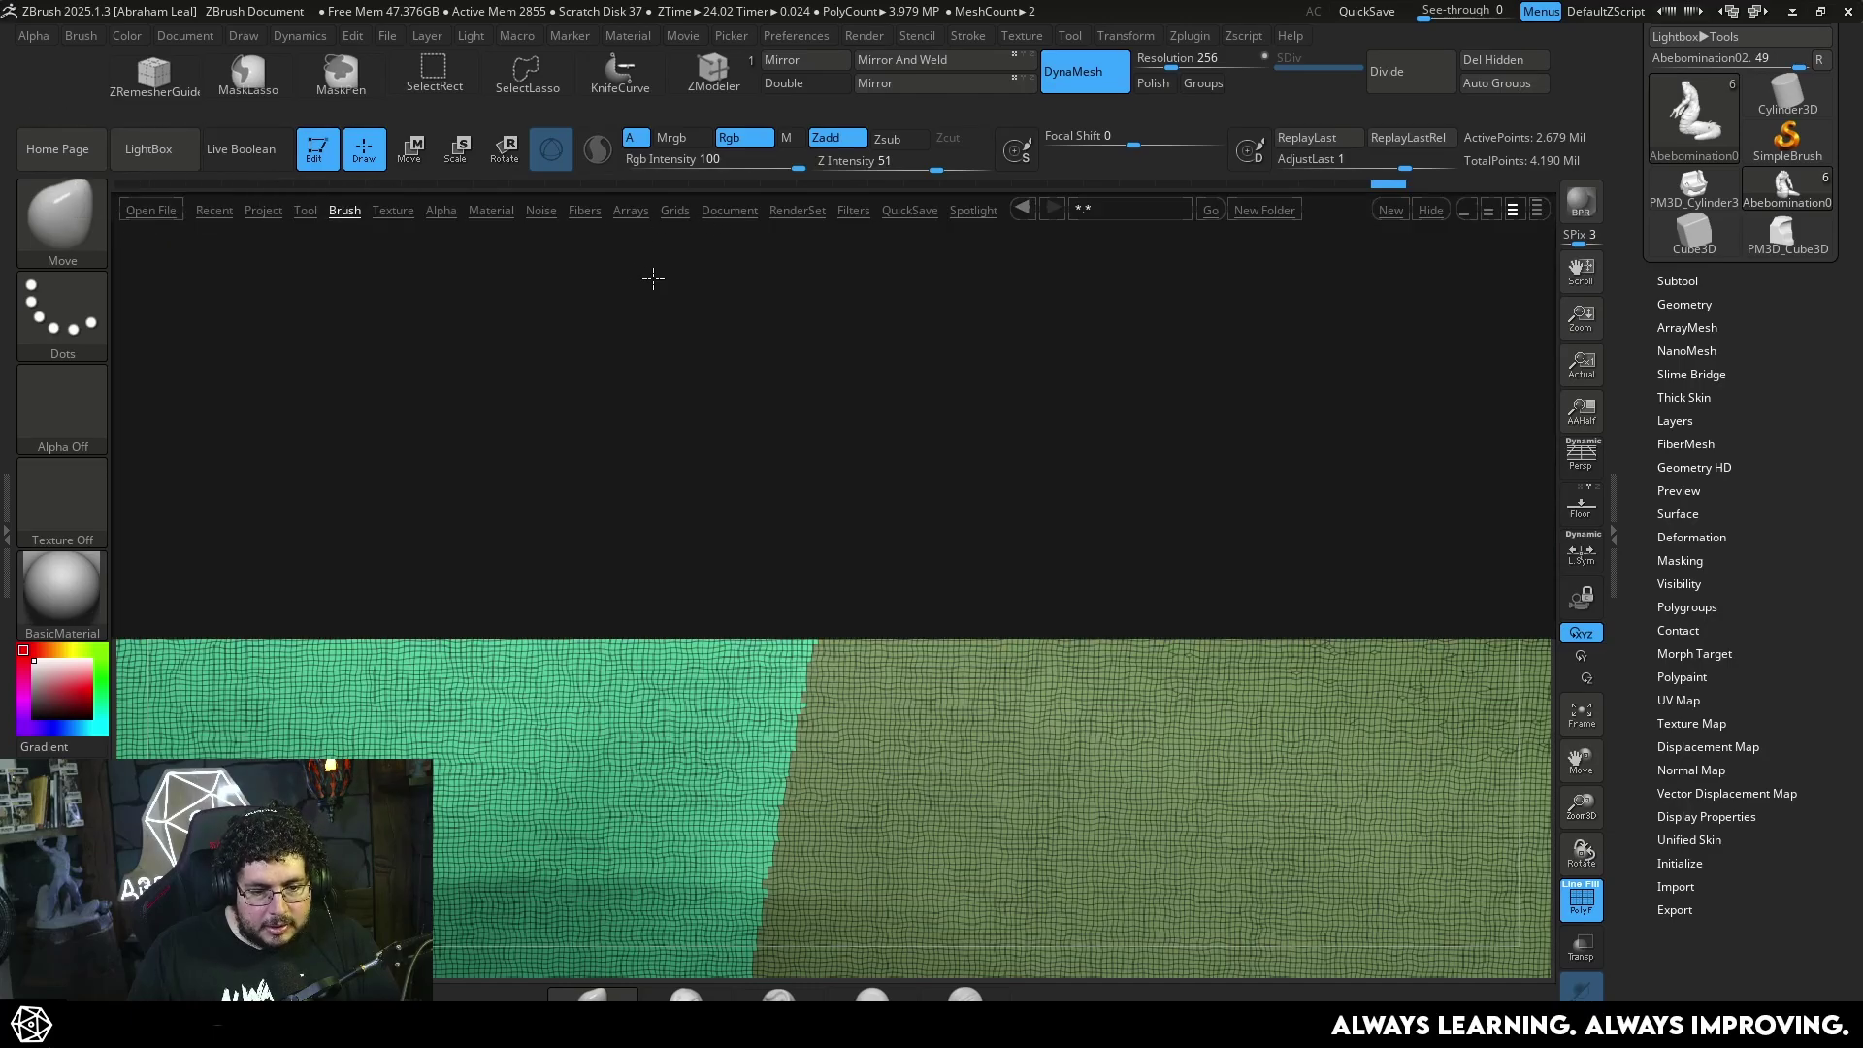
click(1027, 413)
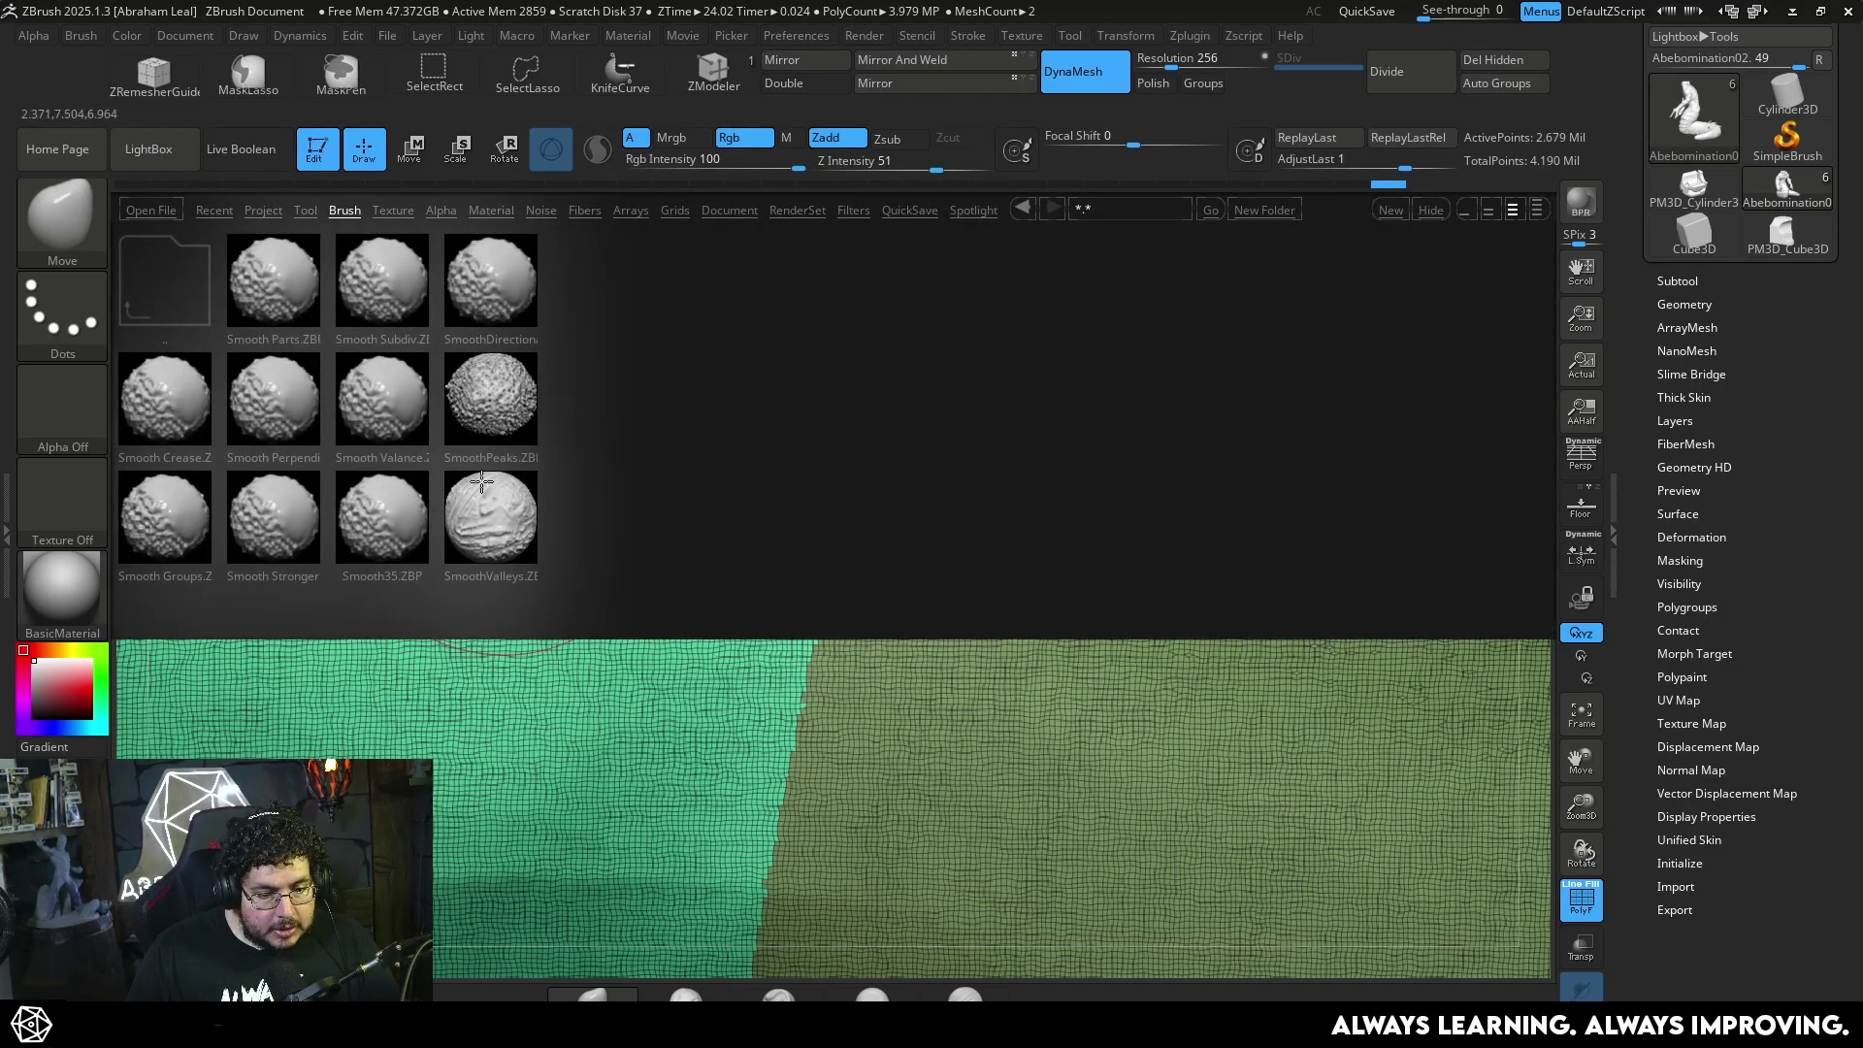
double_click(161, 519)
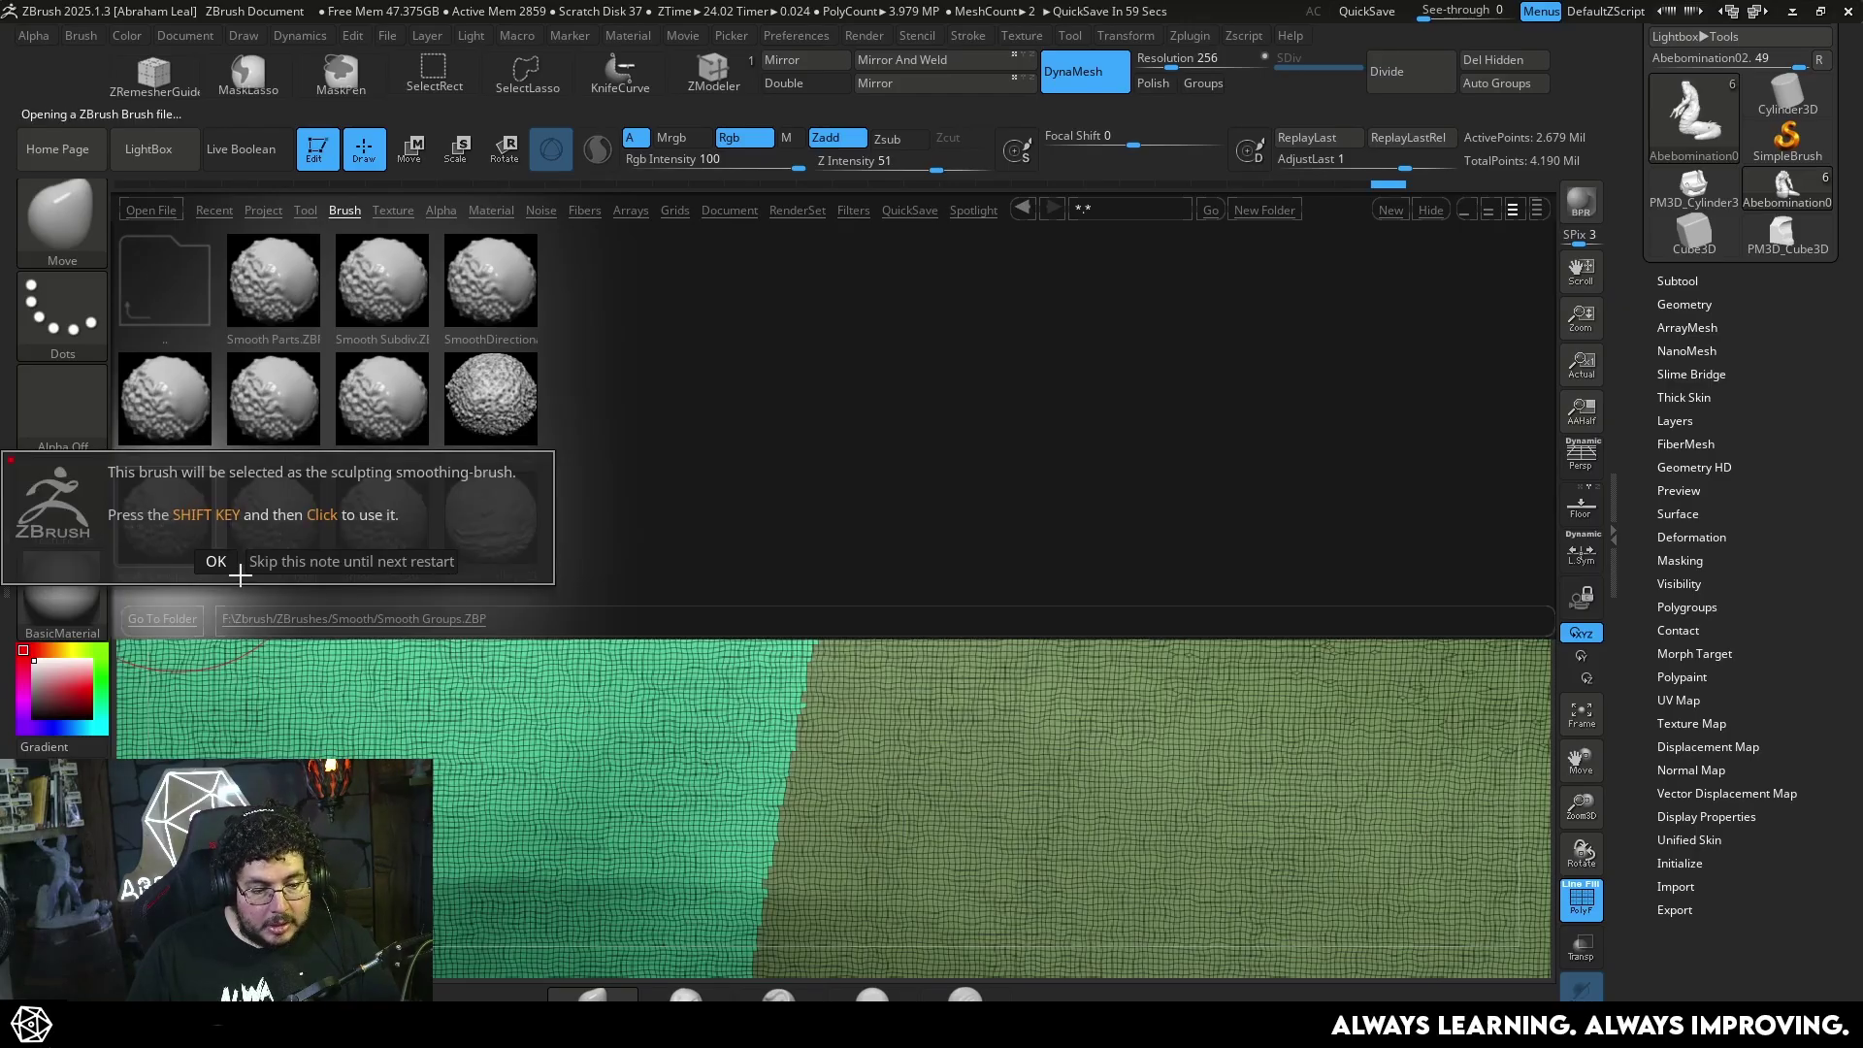
click(217, 562)
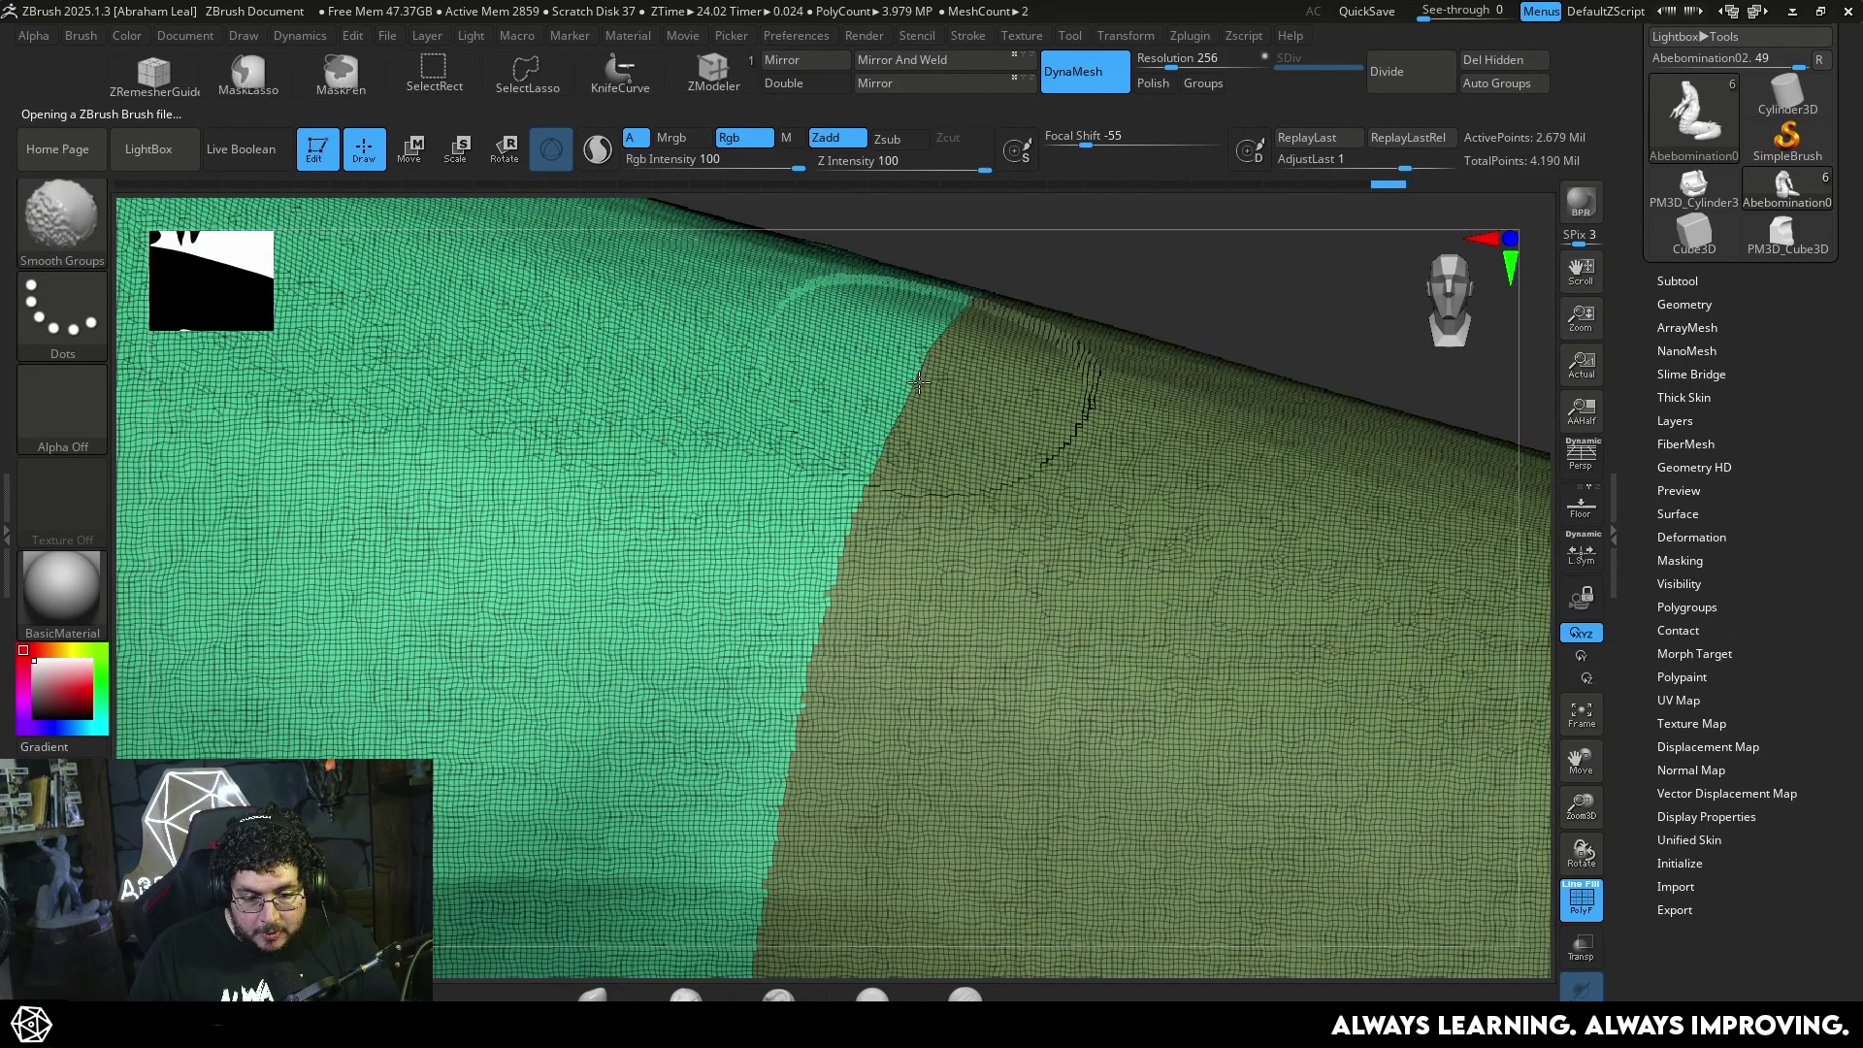
Smooth the jagged border between the creature's green and olive polygroups with Smooth Groups and inspect the edge
mouse_move(919, 383)
mouse_down()
mouse_move(844, 495)
mouse_move(794, 818)
mouse_up()
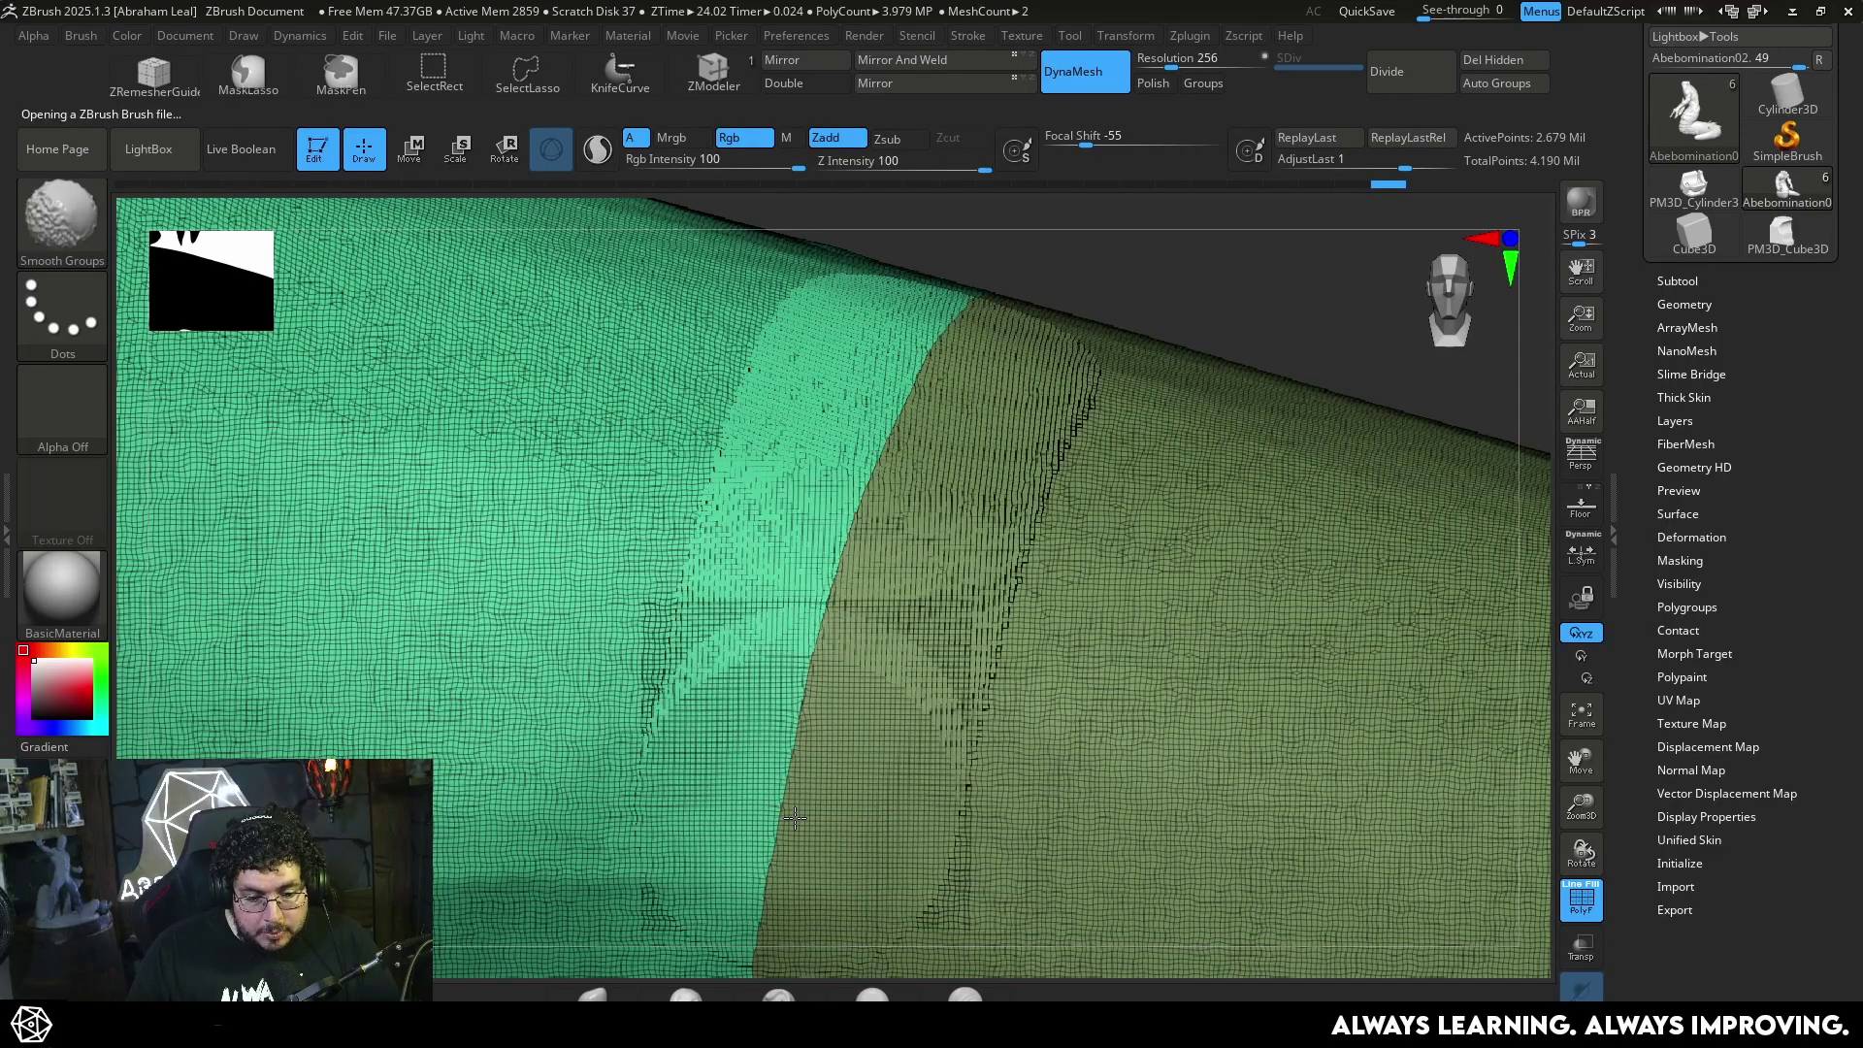
mouse_move(1245, 277)
alt+mouse_down()
mouse_move(1208, 291)
mouse_move(1198, 336)
mouse_move(1195, 254)
alt+mouse_up()
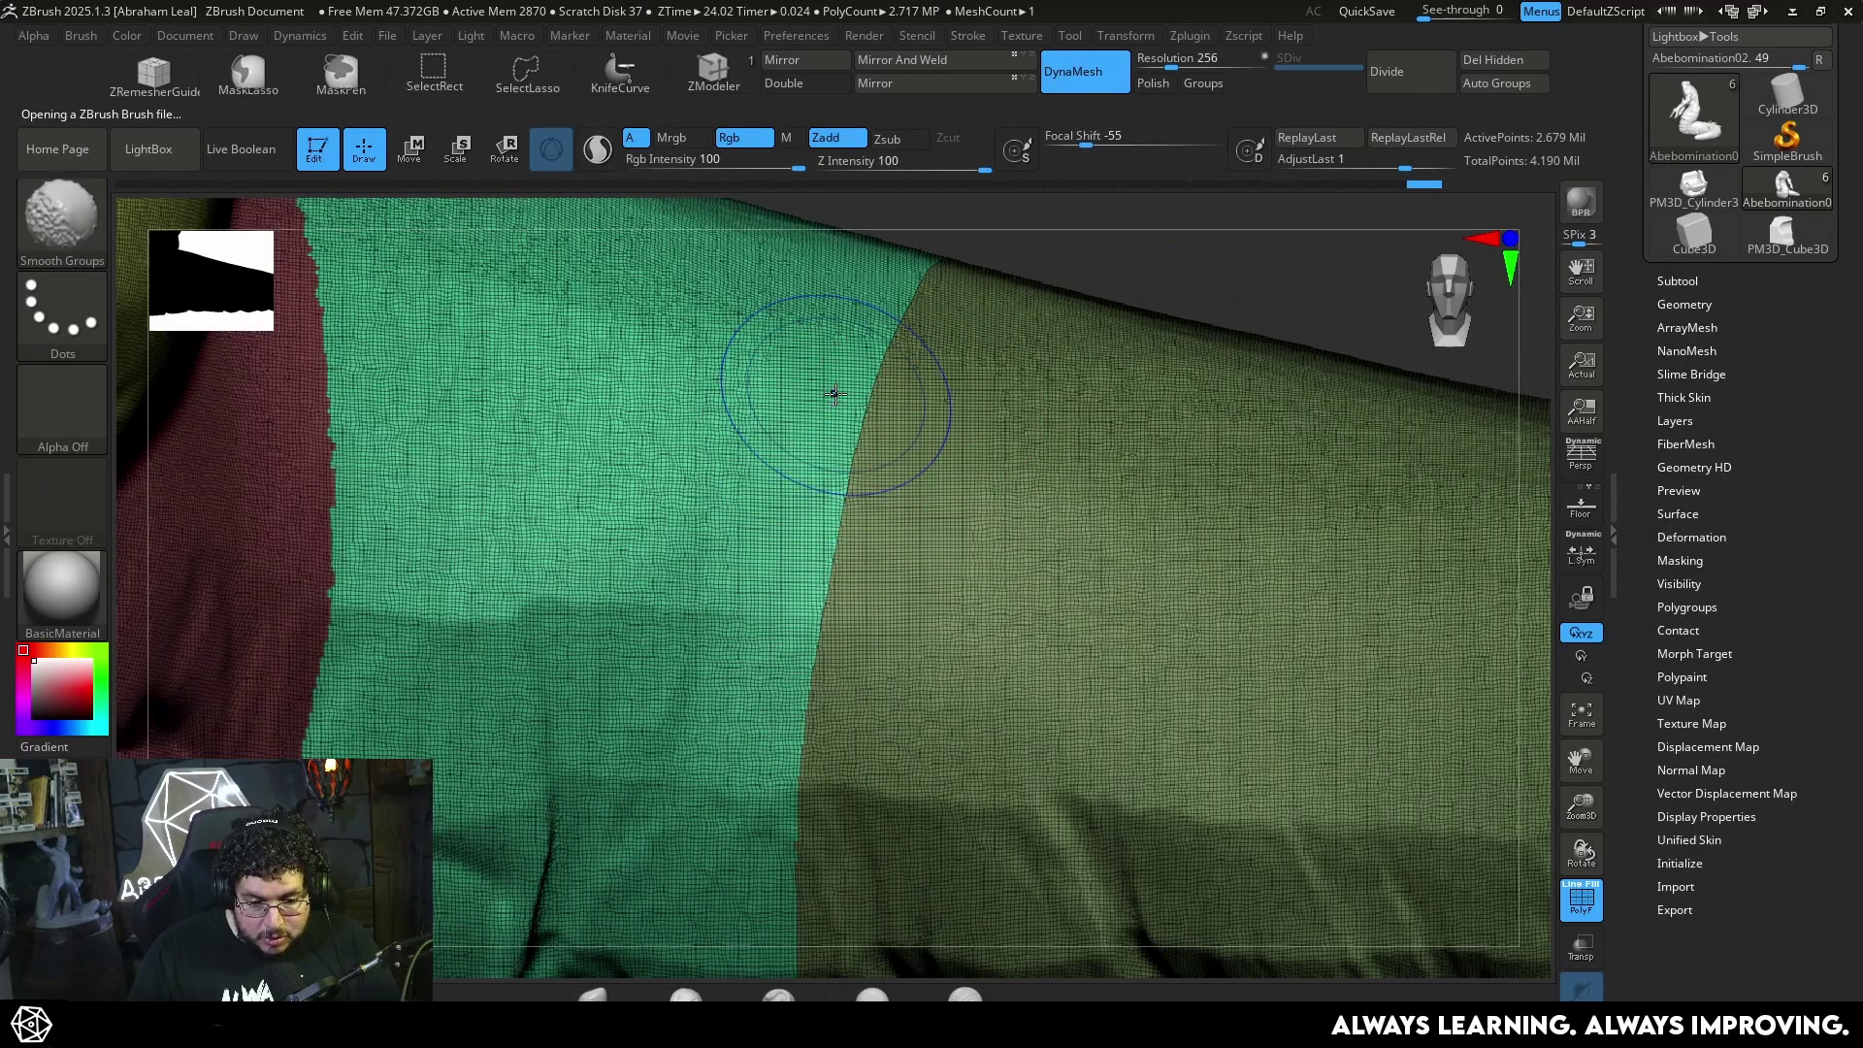
drag(836, 394, 803, 699)
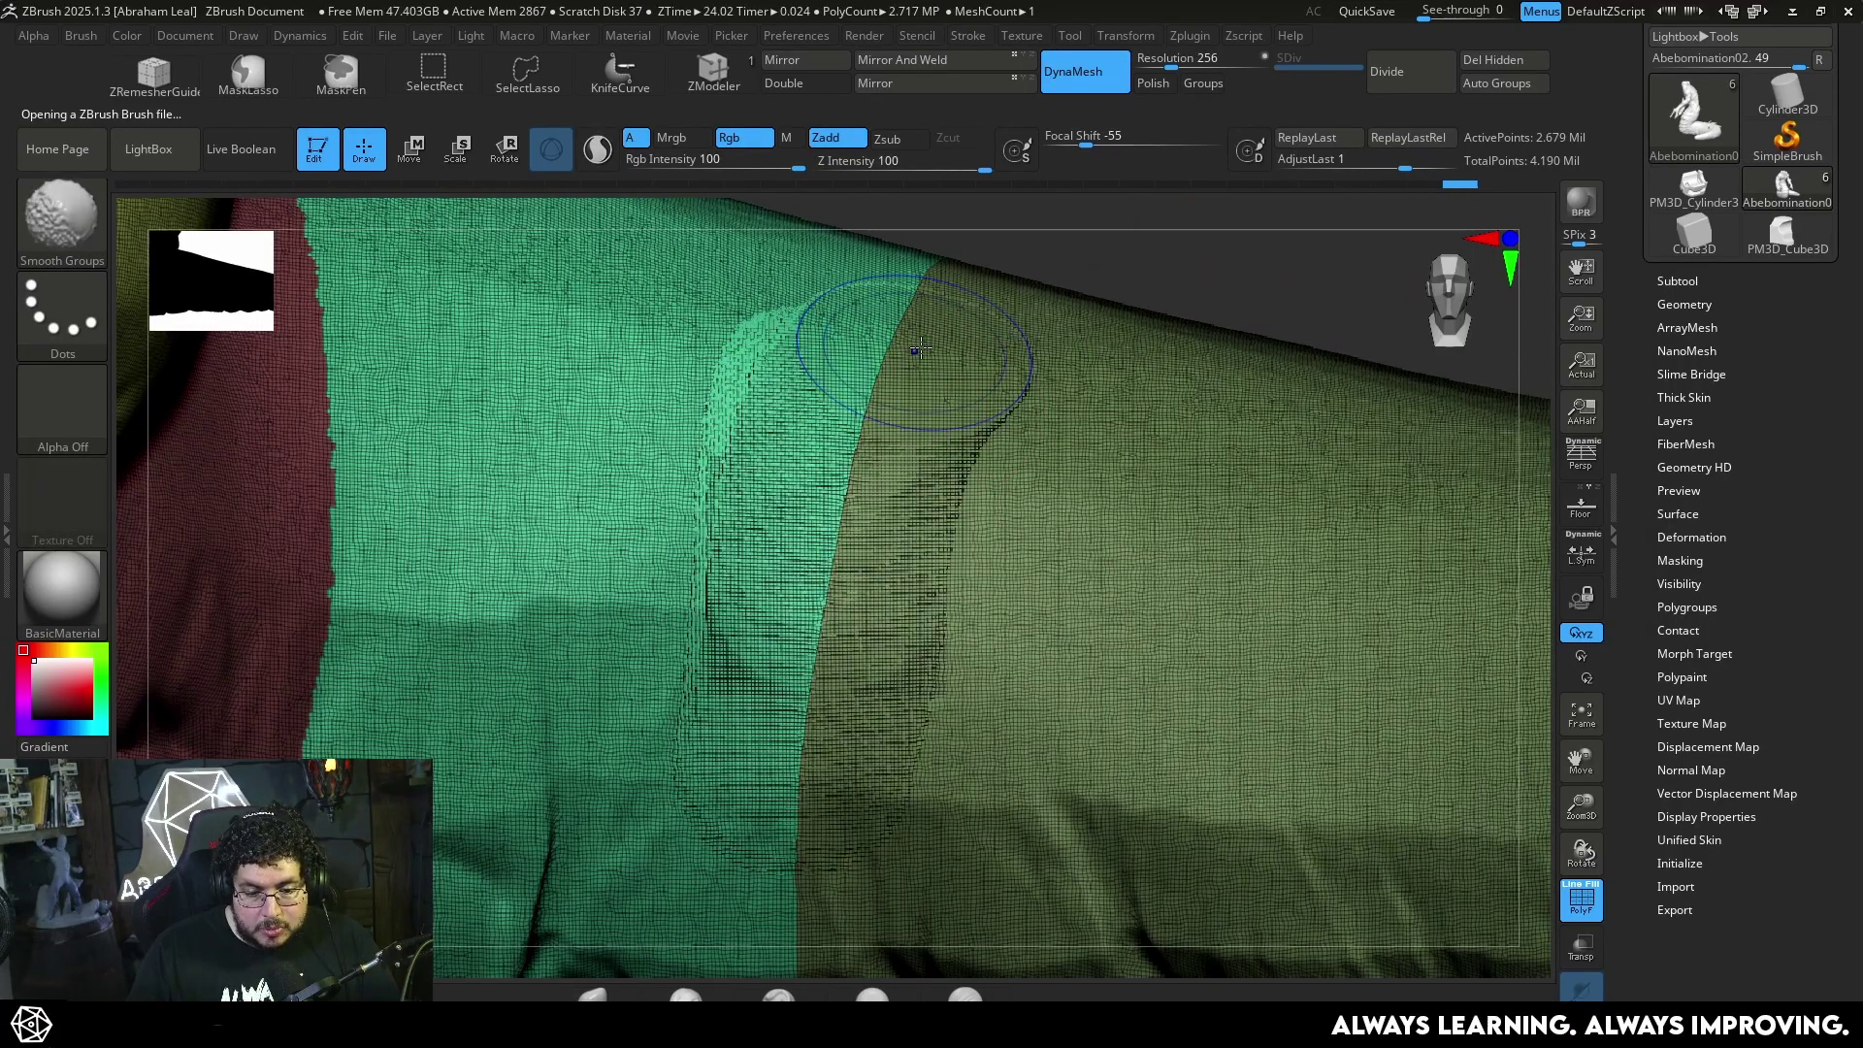
drag(1058, 243, 715, 637)
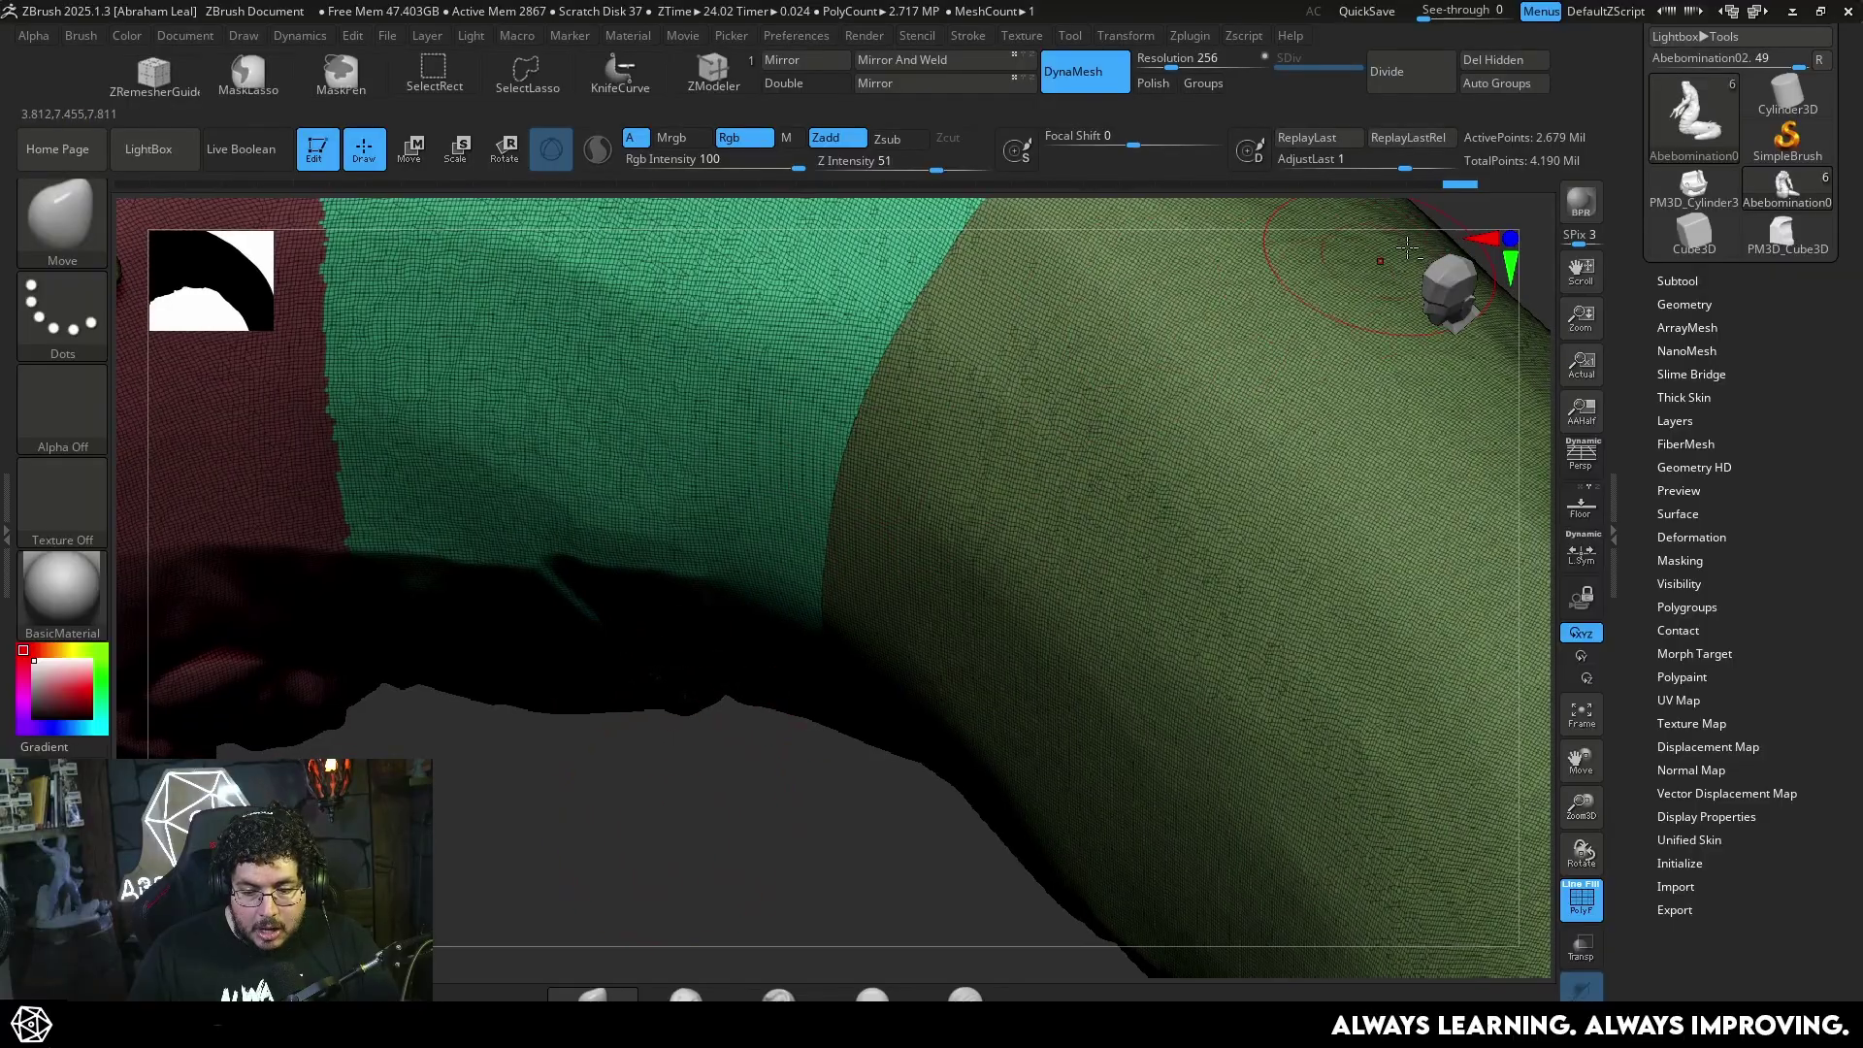
alt+drag(1441, 214, 821, 413)
alt+drag(1156, 383, 1243, 305)
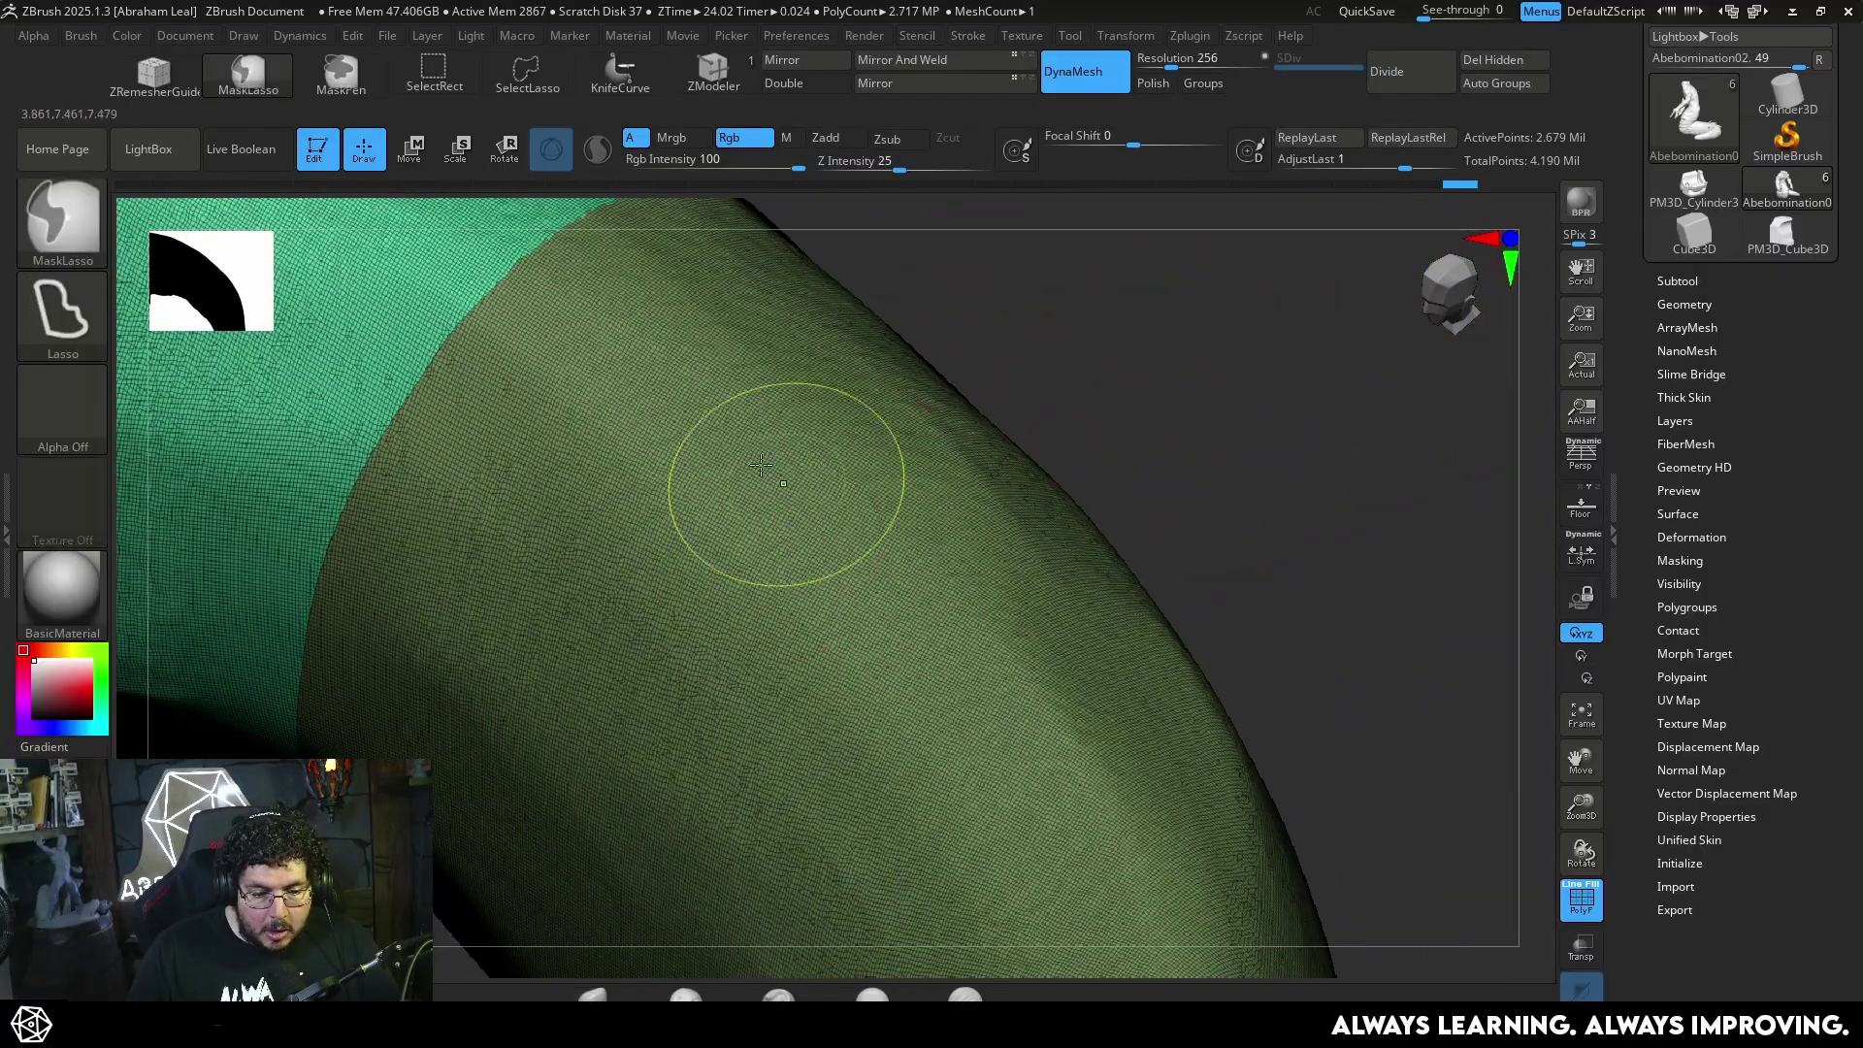
Mask a freeform zigzag patch on the creature's olive surface with MaskLasso and turn it into its own polygroup
ctrl+drag(881, 531, 790, 412)
ctrl+drag(1087, 441, 1130, 476)
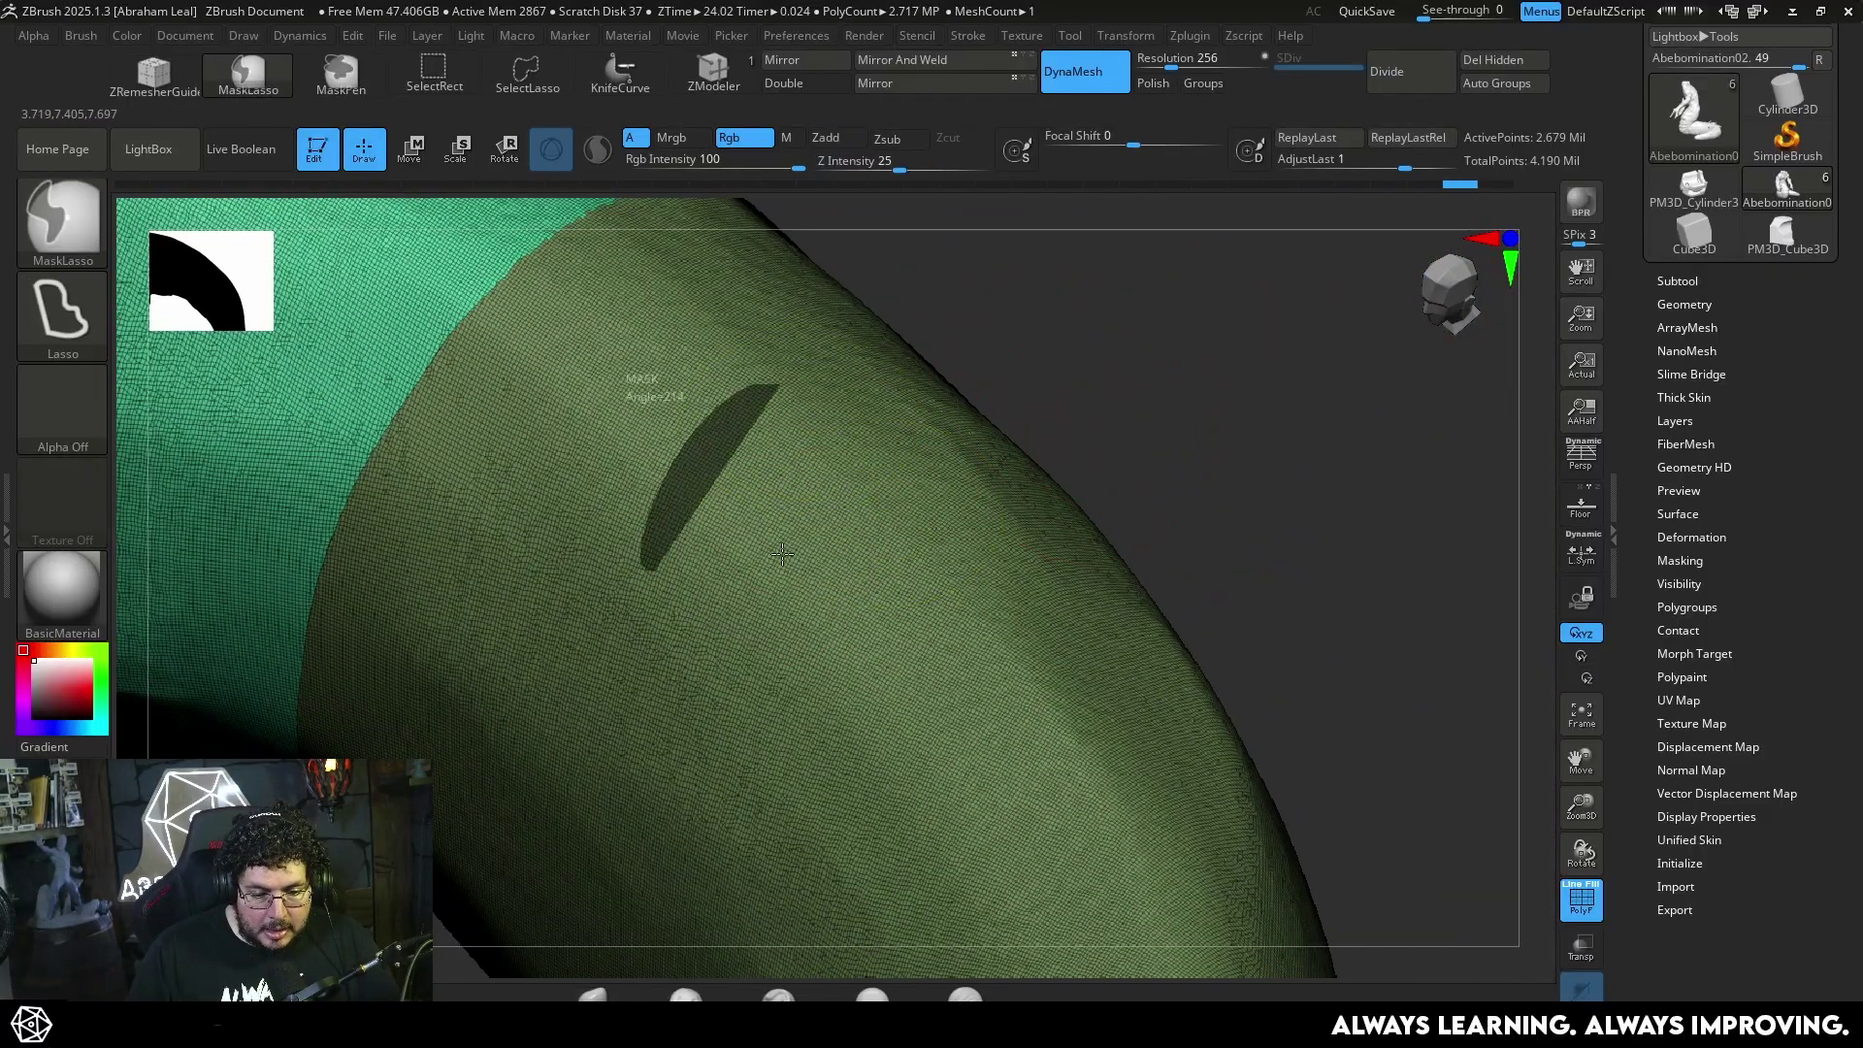
ctrl+drag(782, 553, 975, 579)
ctrl+drag(791, 421, 779, 475)
key(ctrl+w)
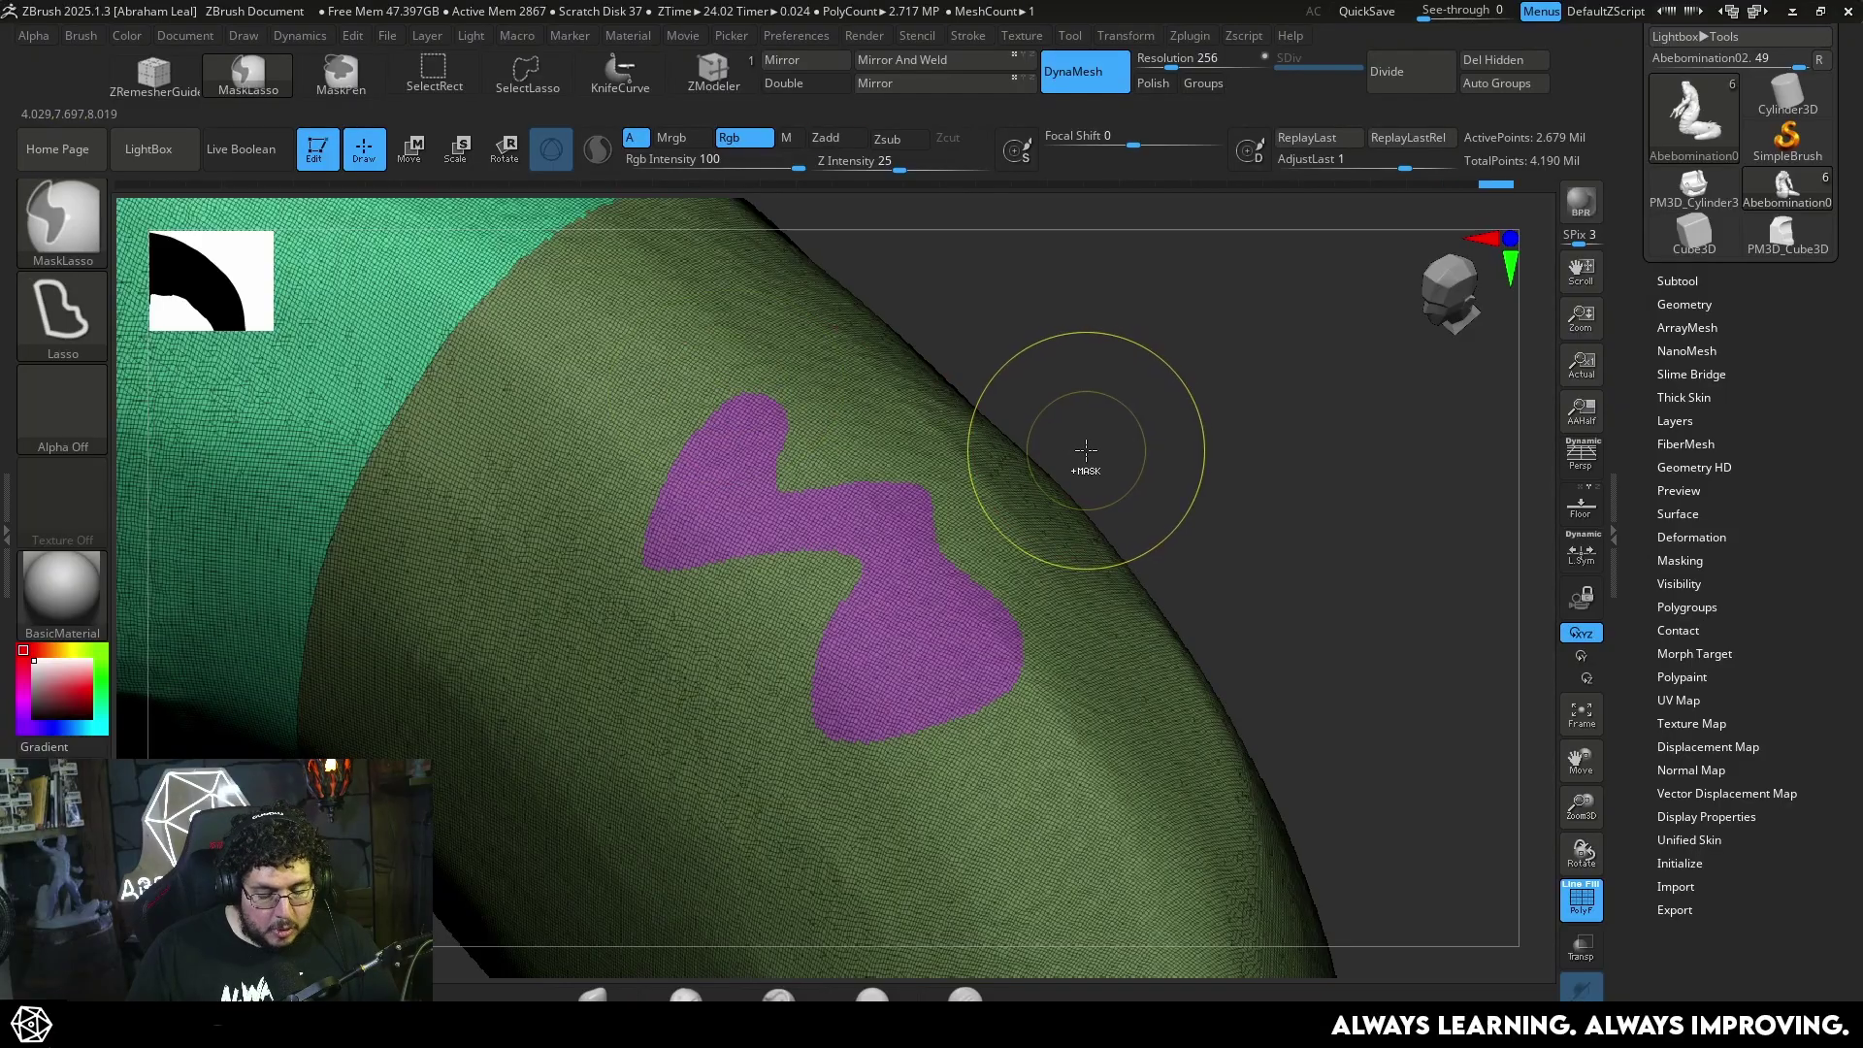
Smooth the jagged border of the zigzag polygroup with Smooth Groups and inspect the cleaned edge
mouse_move(1214, 403)
alt+mouse_down()
mouse_move(1244, 456)
mouse_move(984, 494)
alt+mouse_up()
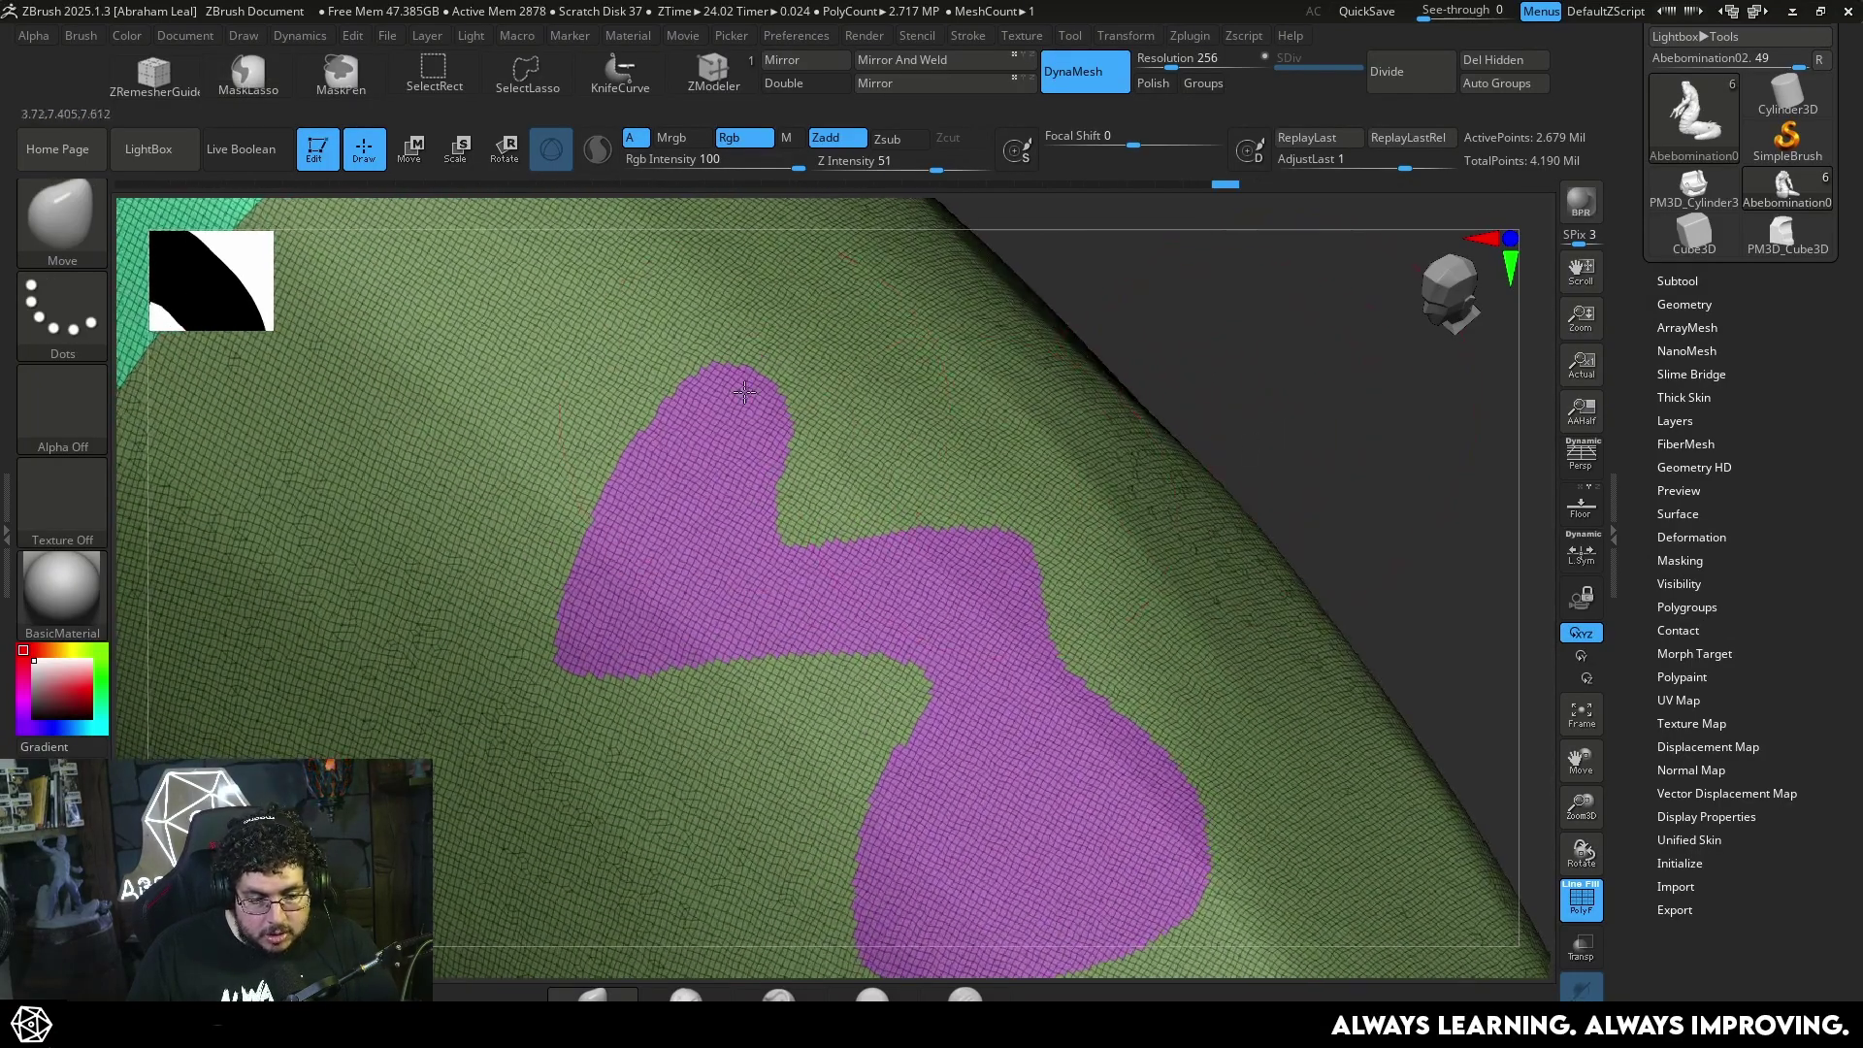
mouse_move(753, 392)
shift+mouse_down()
mouse_move(670, 385)
mouse_move(568, 611)
mouse_move(853, 615)
mouse_move(980, 757)
mouse_move(1132, 865)
mouse_move(1194, 776)
shift+mouse_up()
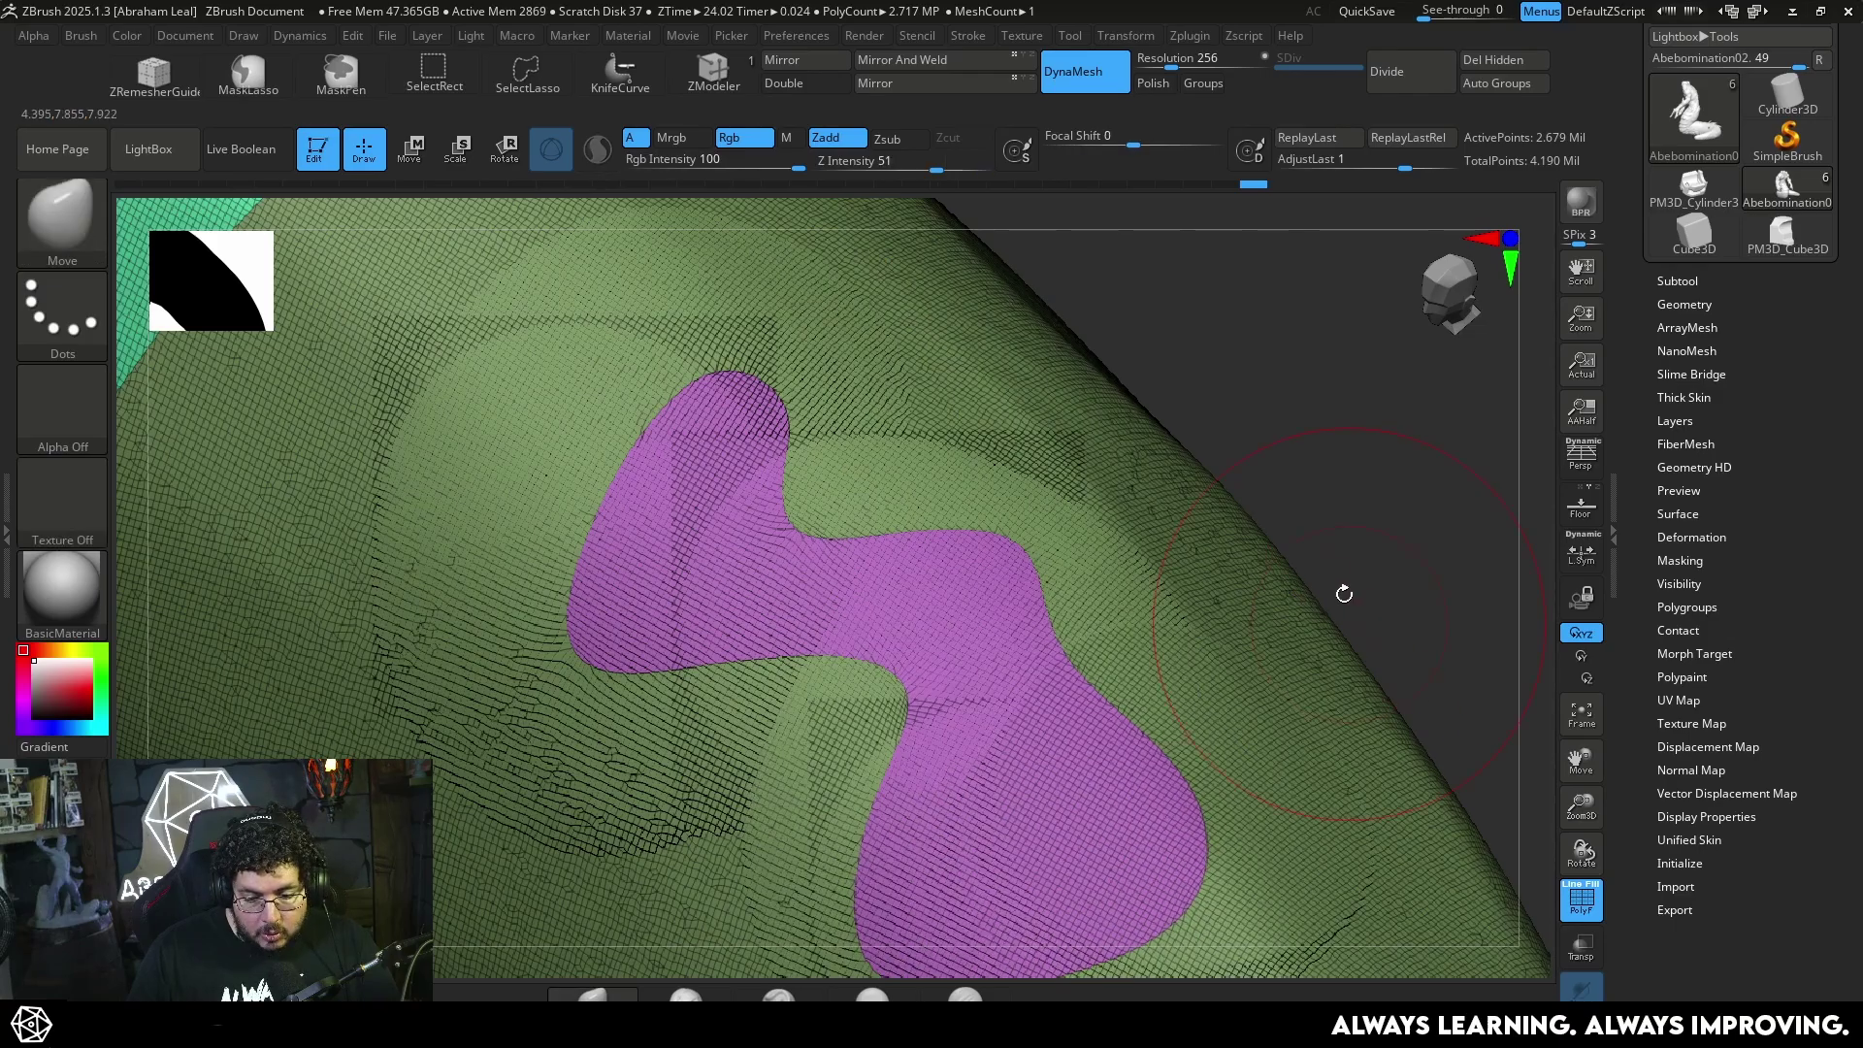
drag(1343, 593, 529, 226)
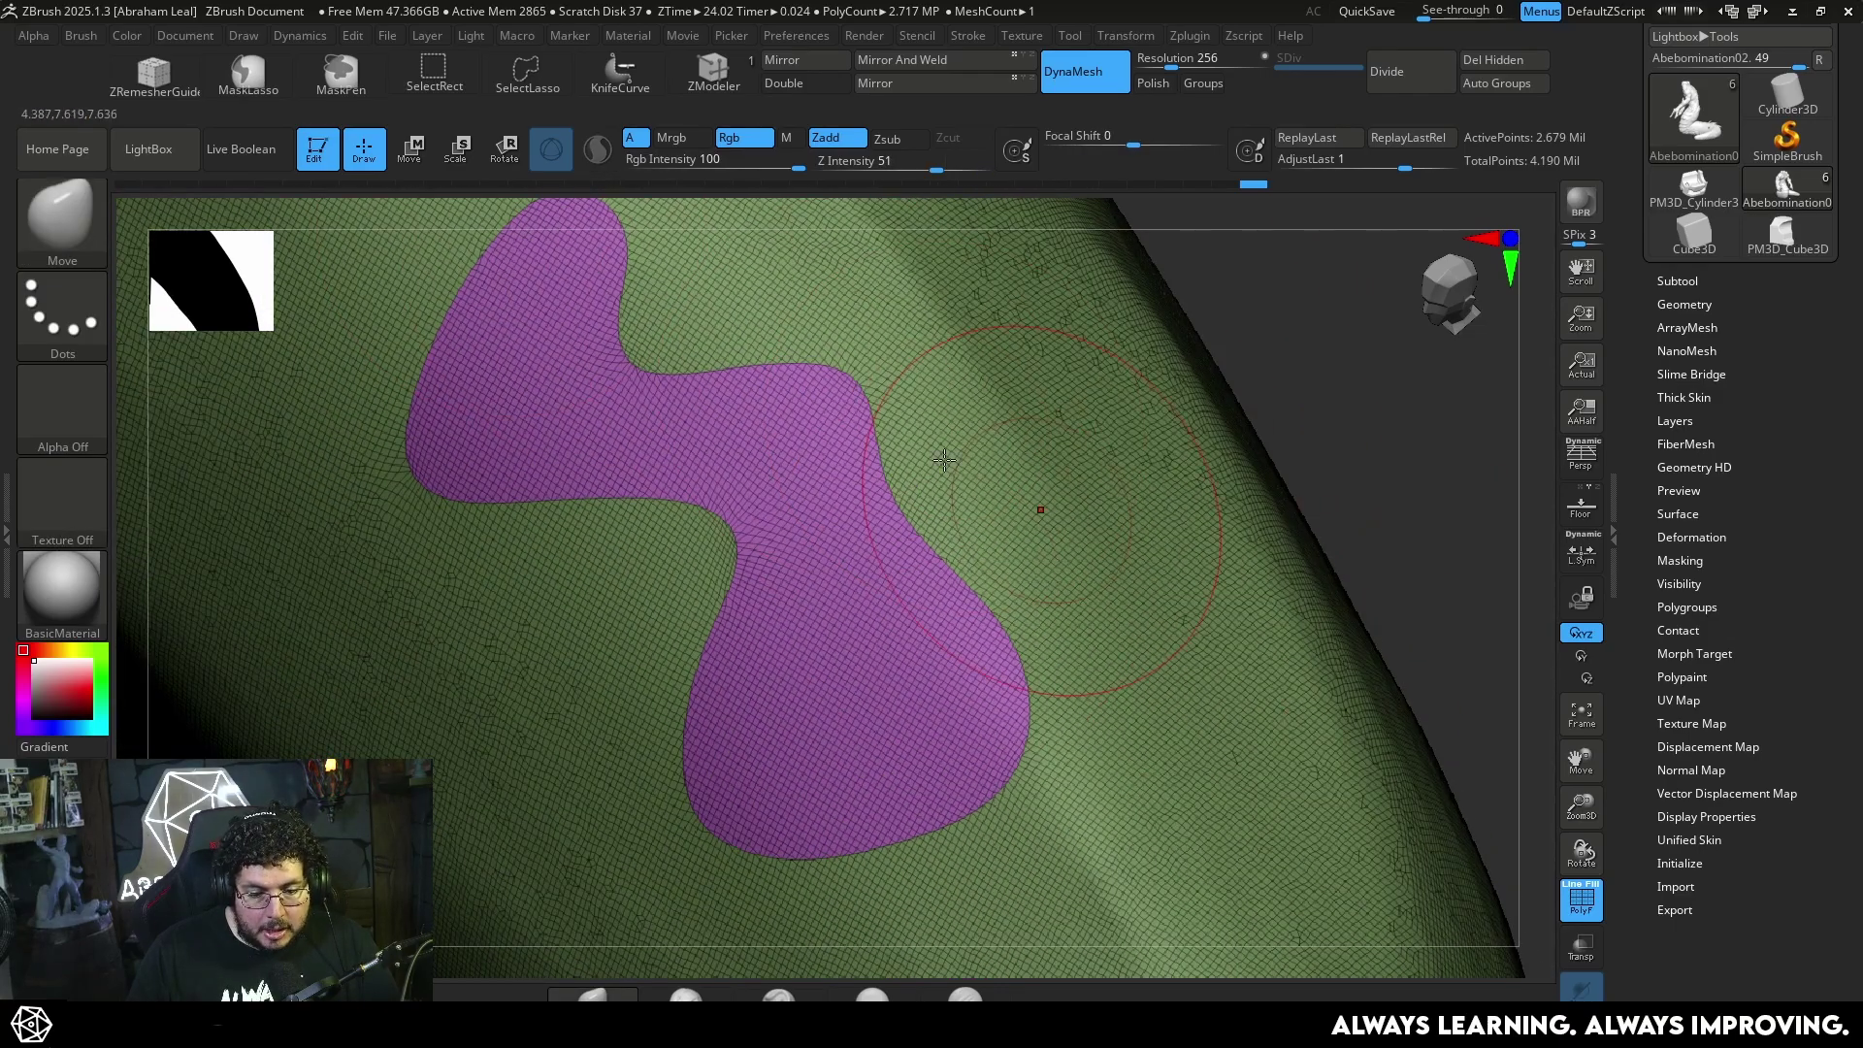
mouse_move(1386, 502)
alt+mouse_down()
mouse_move(1343, 369)
mouse_move(1044, 387)
mouse_move(1150, 670)
alt+mouse_up()
key(shift)
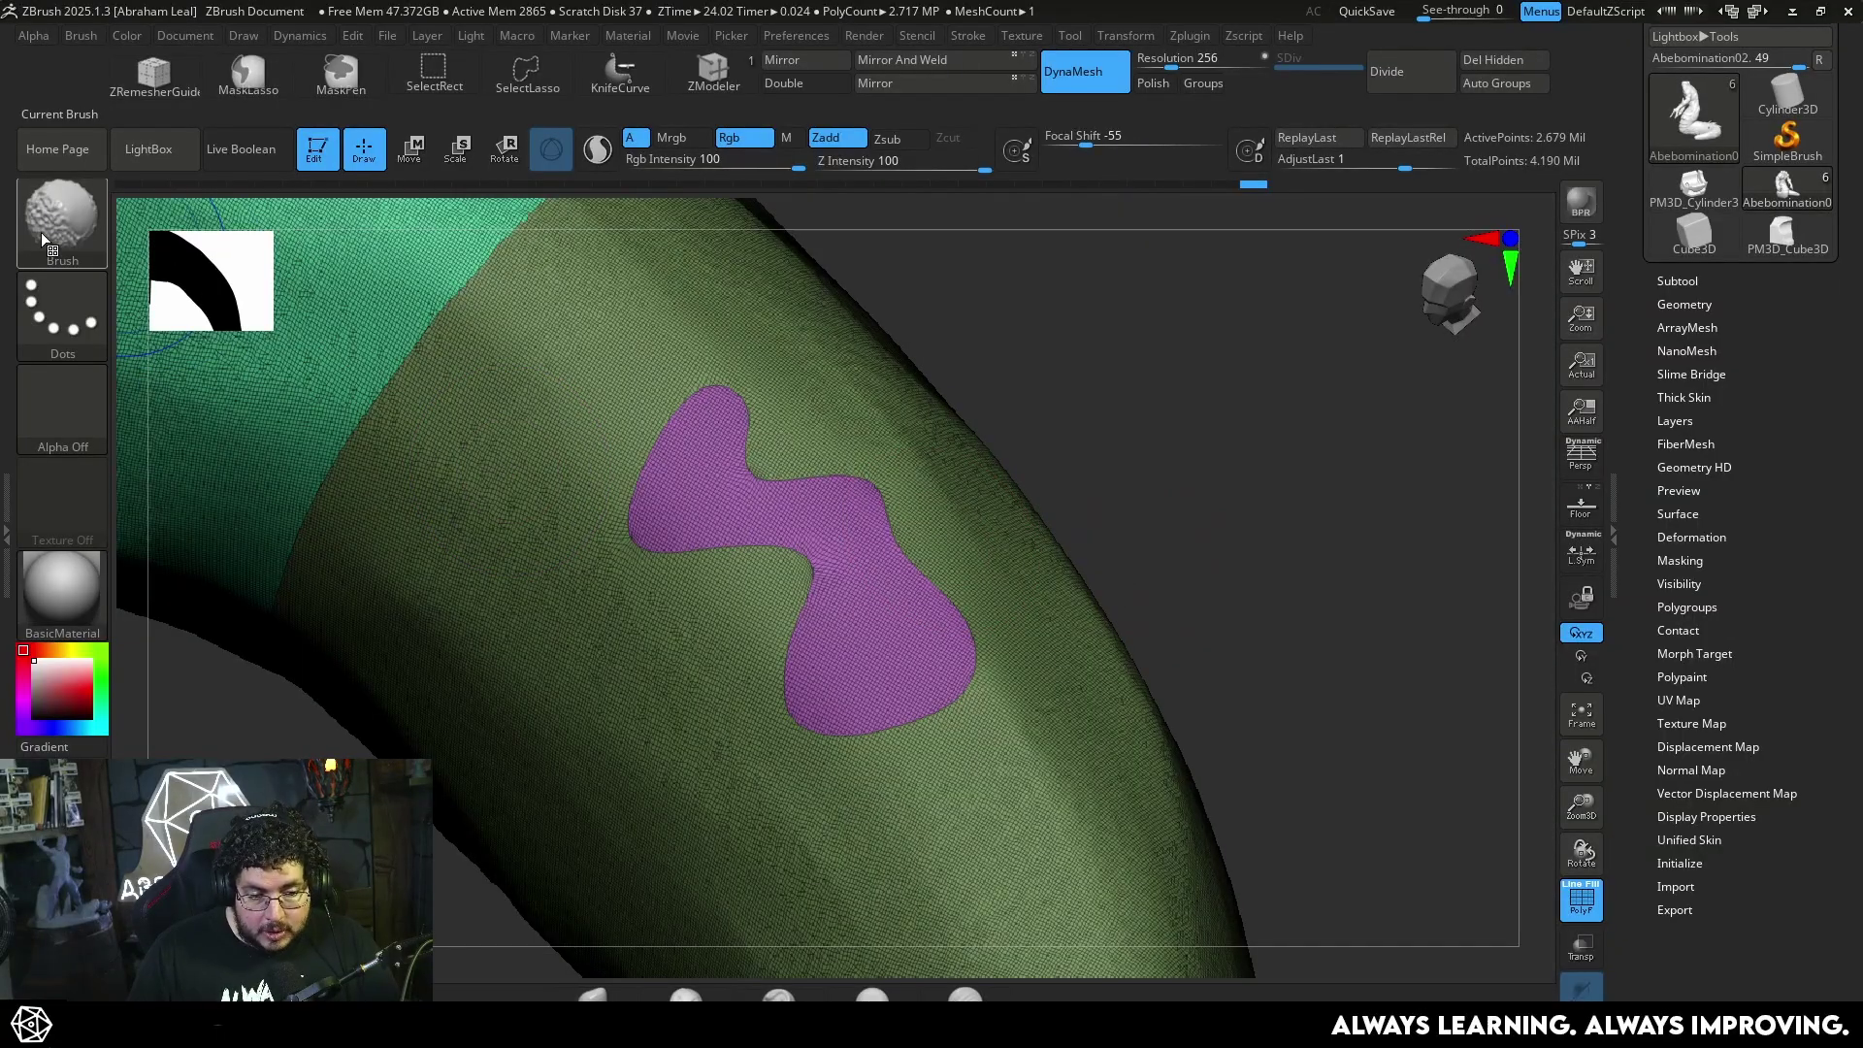
mouse_move(71, 229)
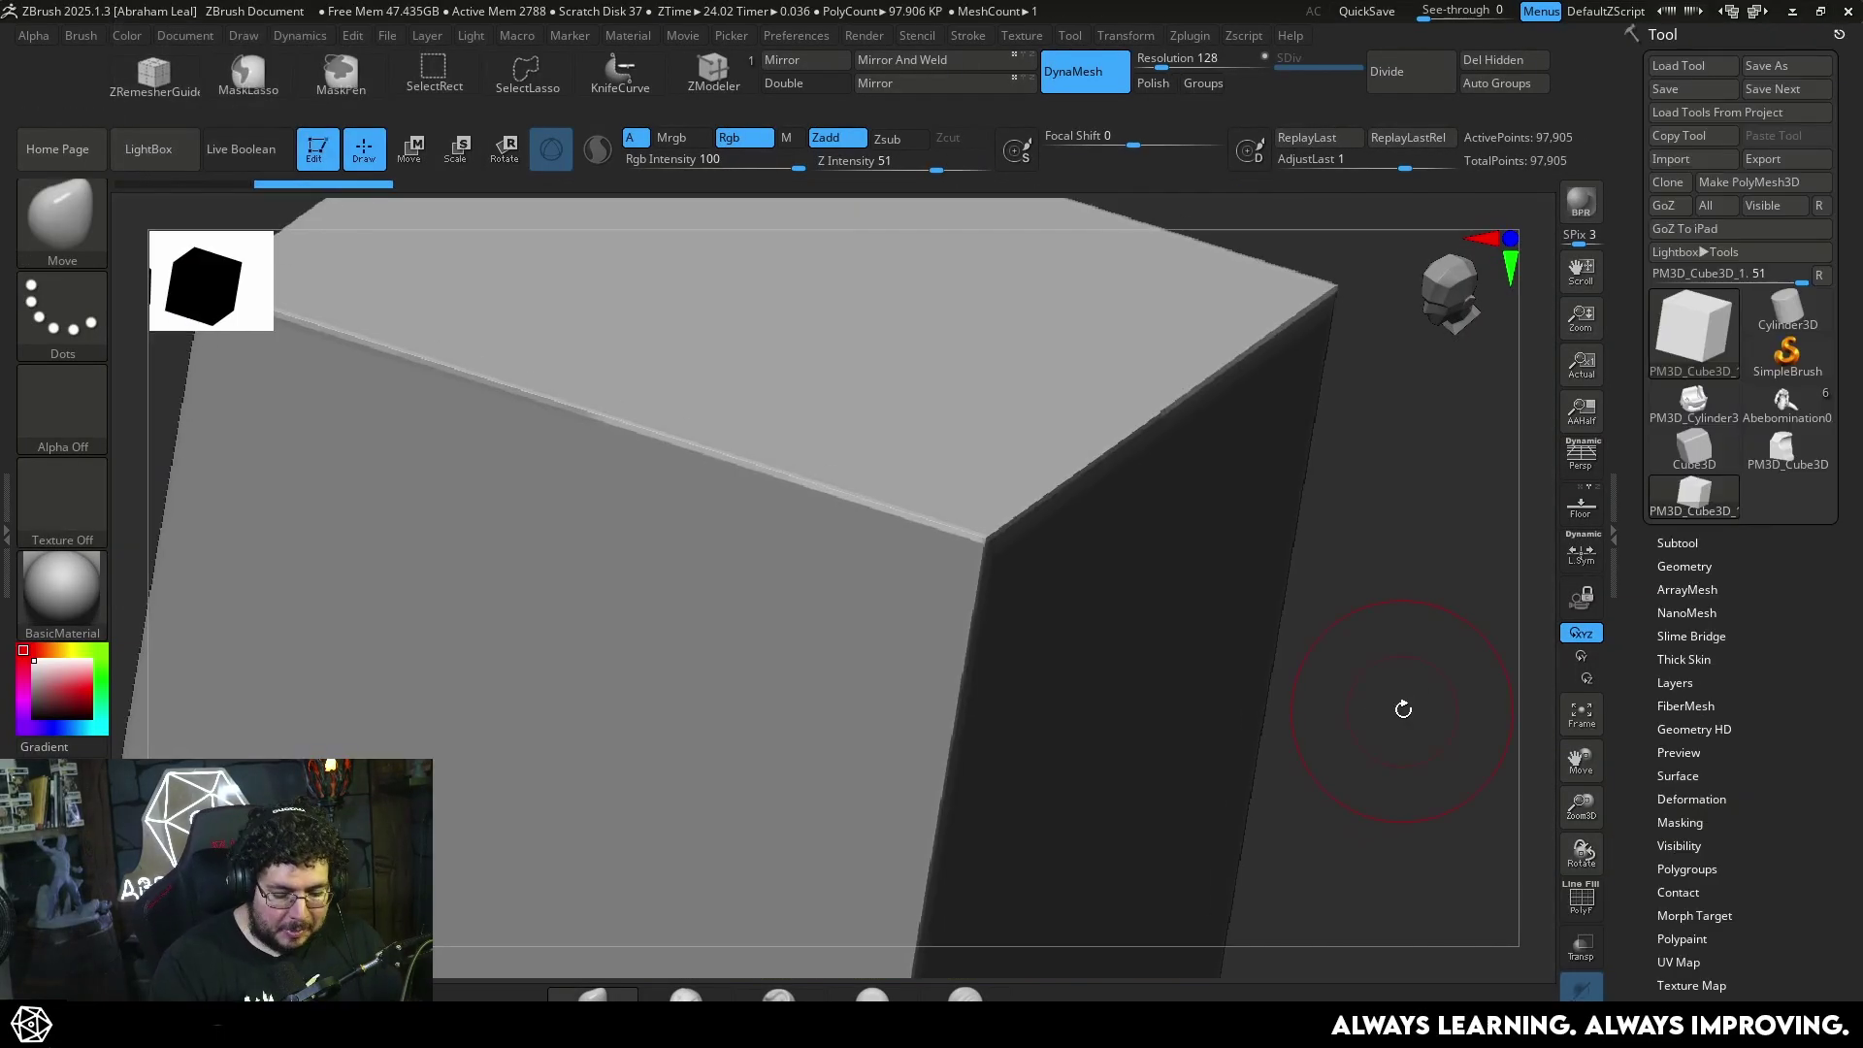
Flatten the cube's near upper corner and its adjoining edges with the TrimDynamic brush
key(b)
key(t)
key(d)
mouse_move(1010, 503)
mouse_down()
mouse_move(970, 582)
mouse_move(973, 543)
mouse_move(917, 529)
mouse_up()
key(space)
drag(1079, 461, 1068, 461)
mouse_move(1052, 483)
mouse_down()
mouse_move(1106, 456)
mouse_move(853, 504)
mouse_move(969, 632)
mouse_move(970, 550)
mouse_move(954, 703)
mouse_move(1018, 514)
mouse_move(1058, 485)
mouse_up()
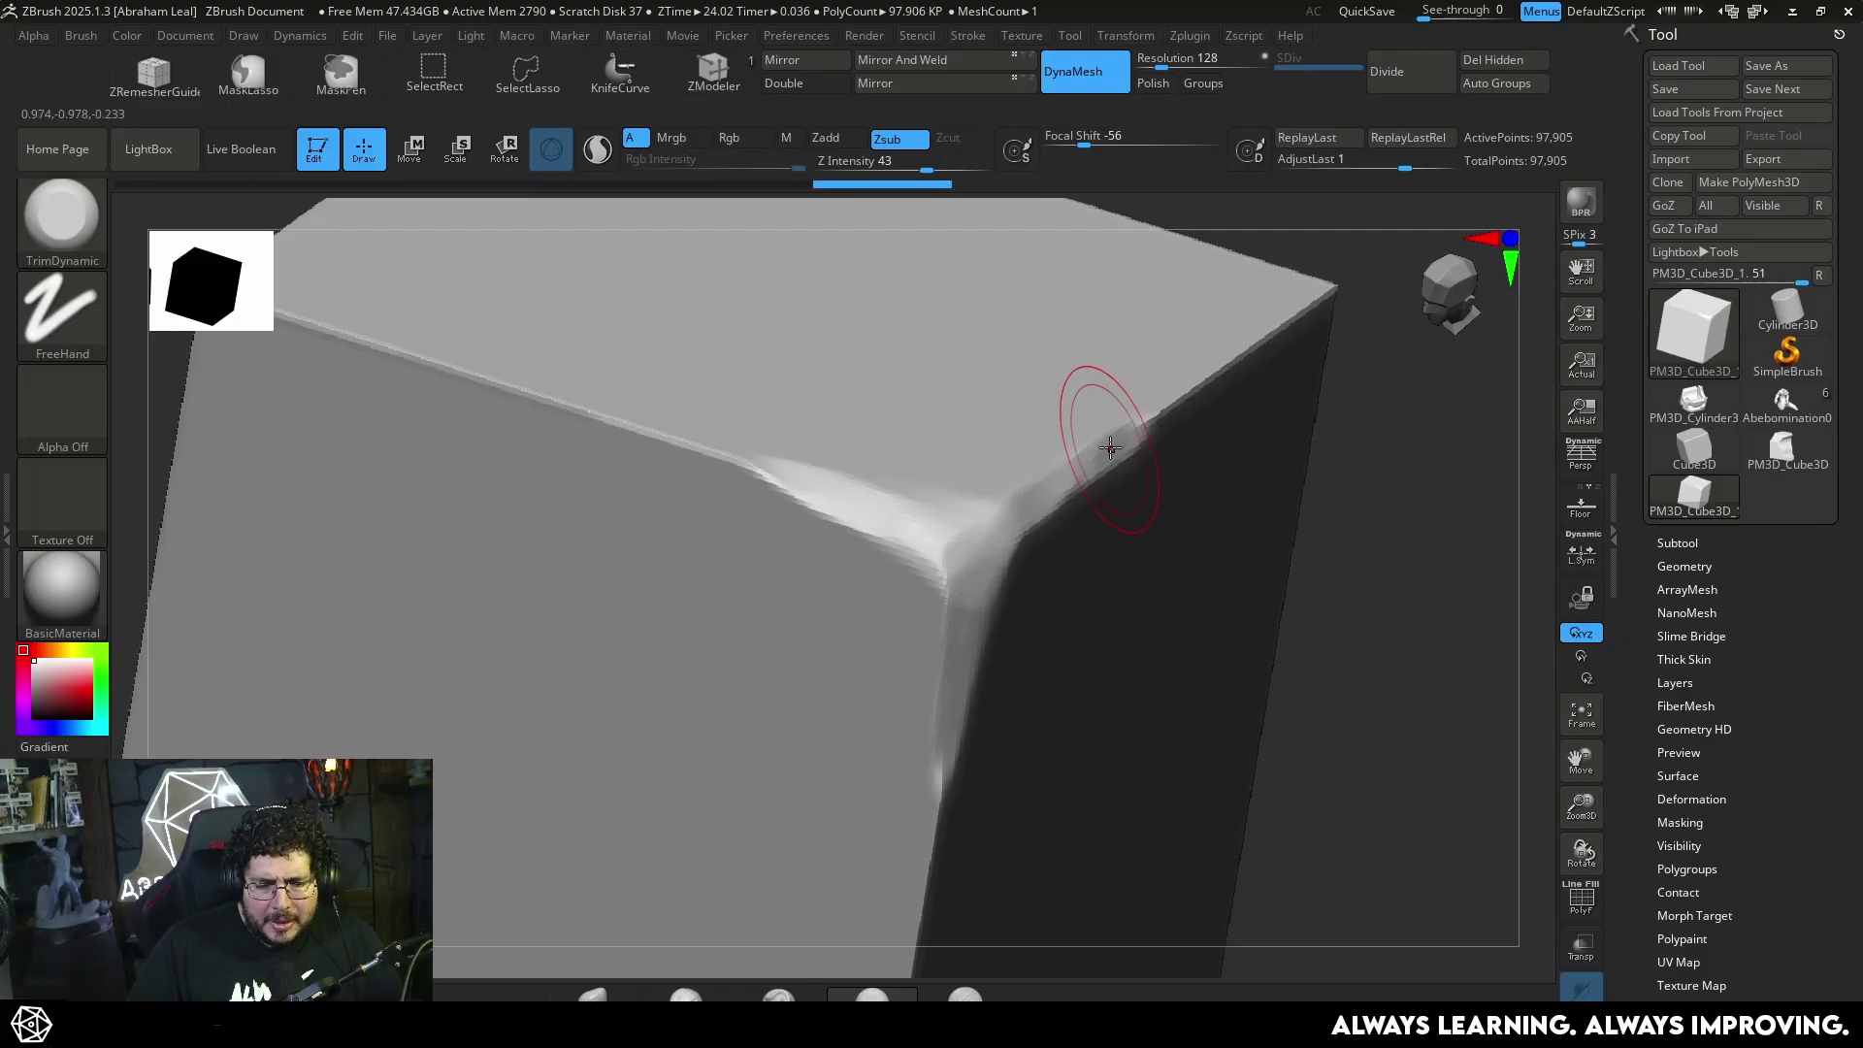
drag(1394, 557, 1413, 449)
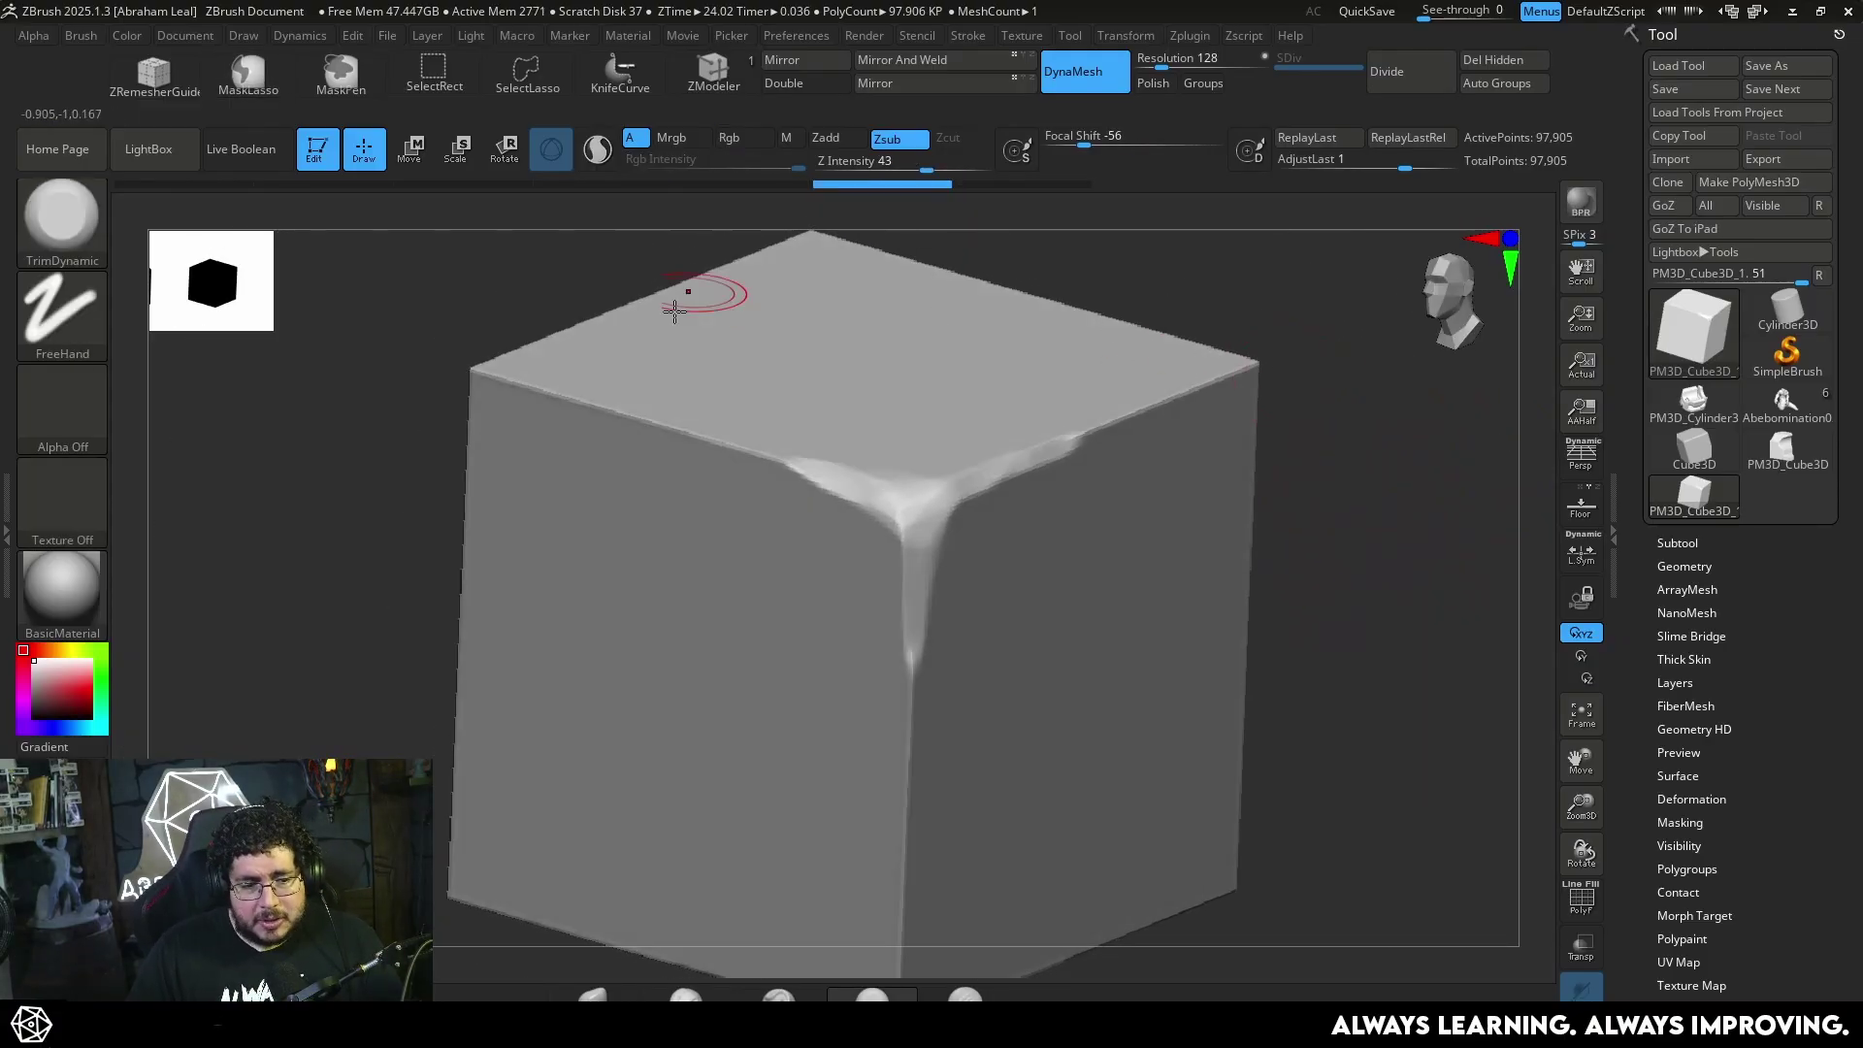
Load the TrimSmoothBorder brush from LightBox's Trim brushes and chip away the cube's worn corner and vertical edge
click(148, 149)
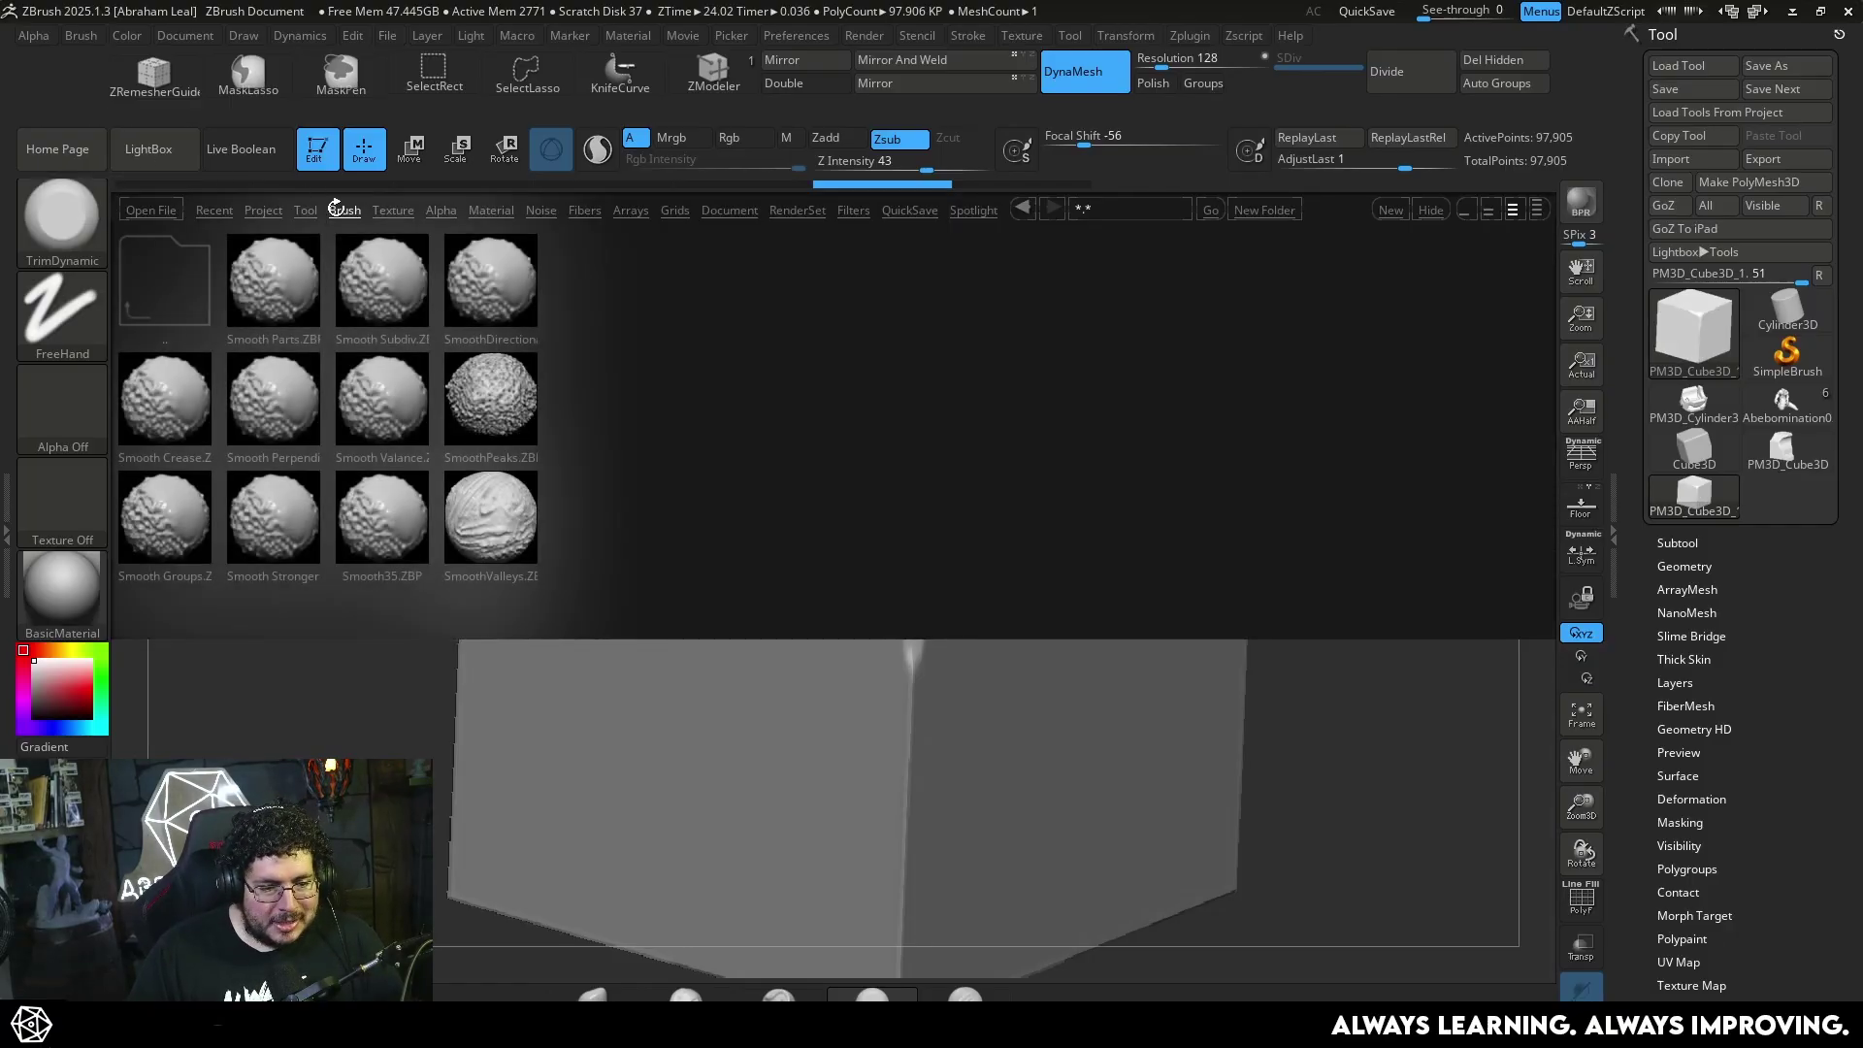
double_click(191, 260)
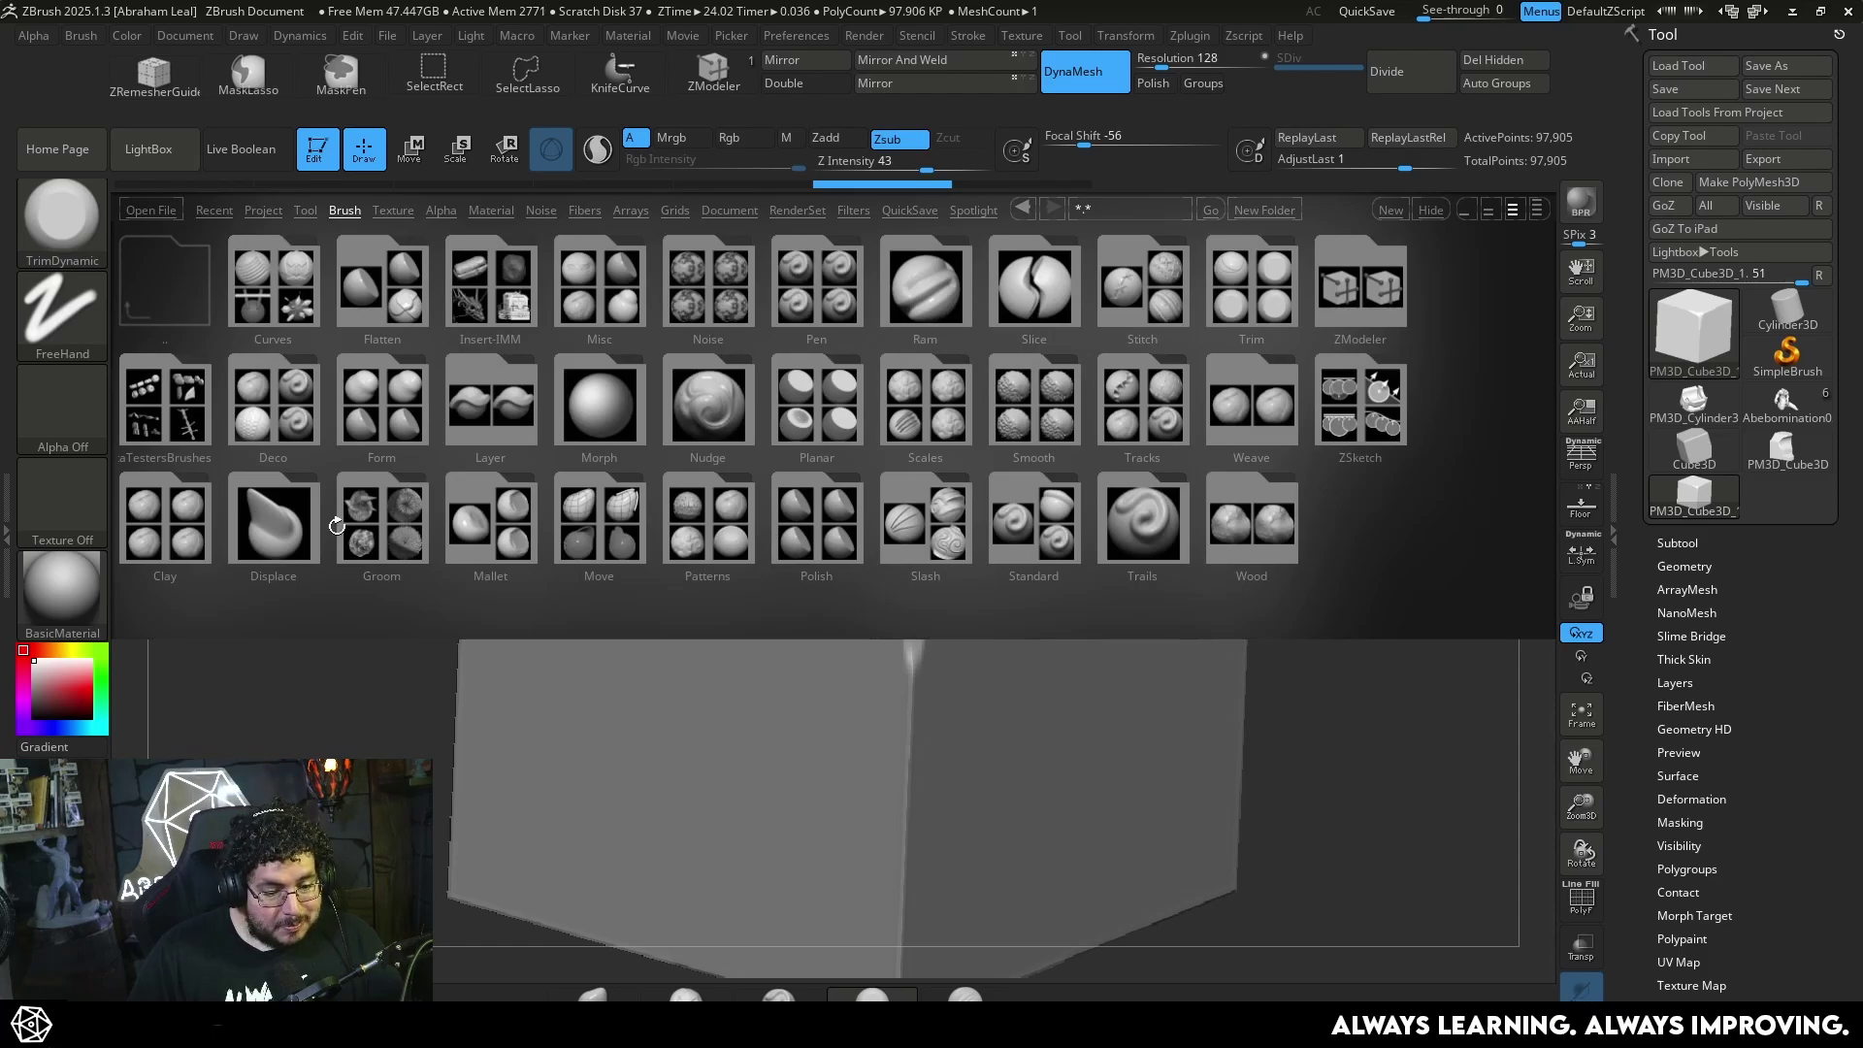
click(1257, 296)
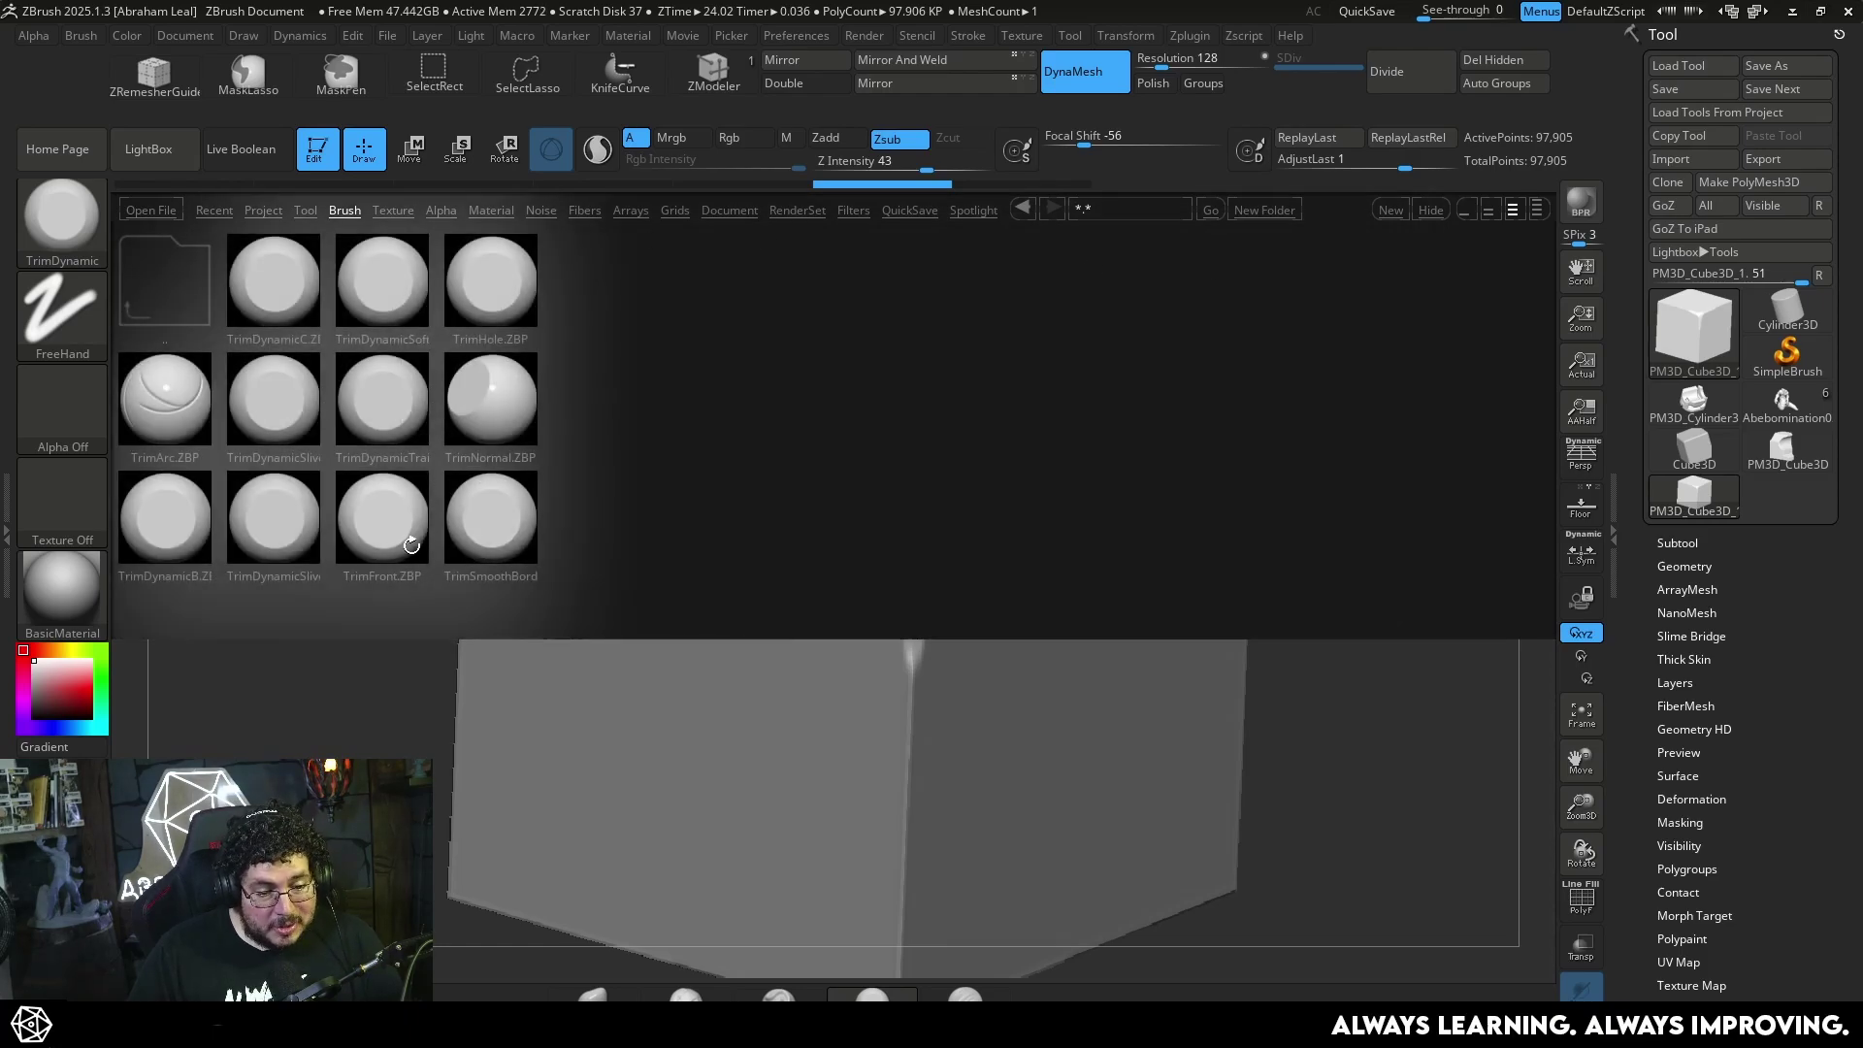
double_click(485, 519)
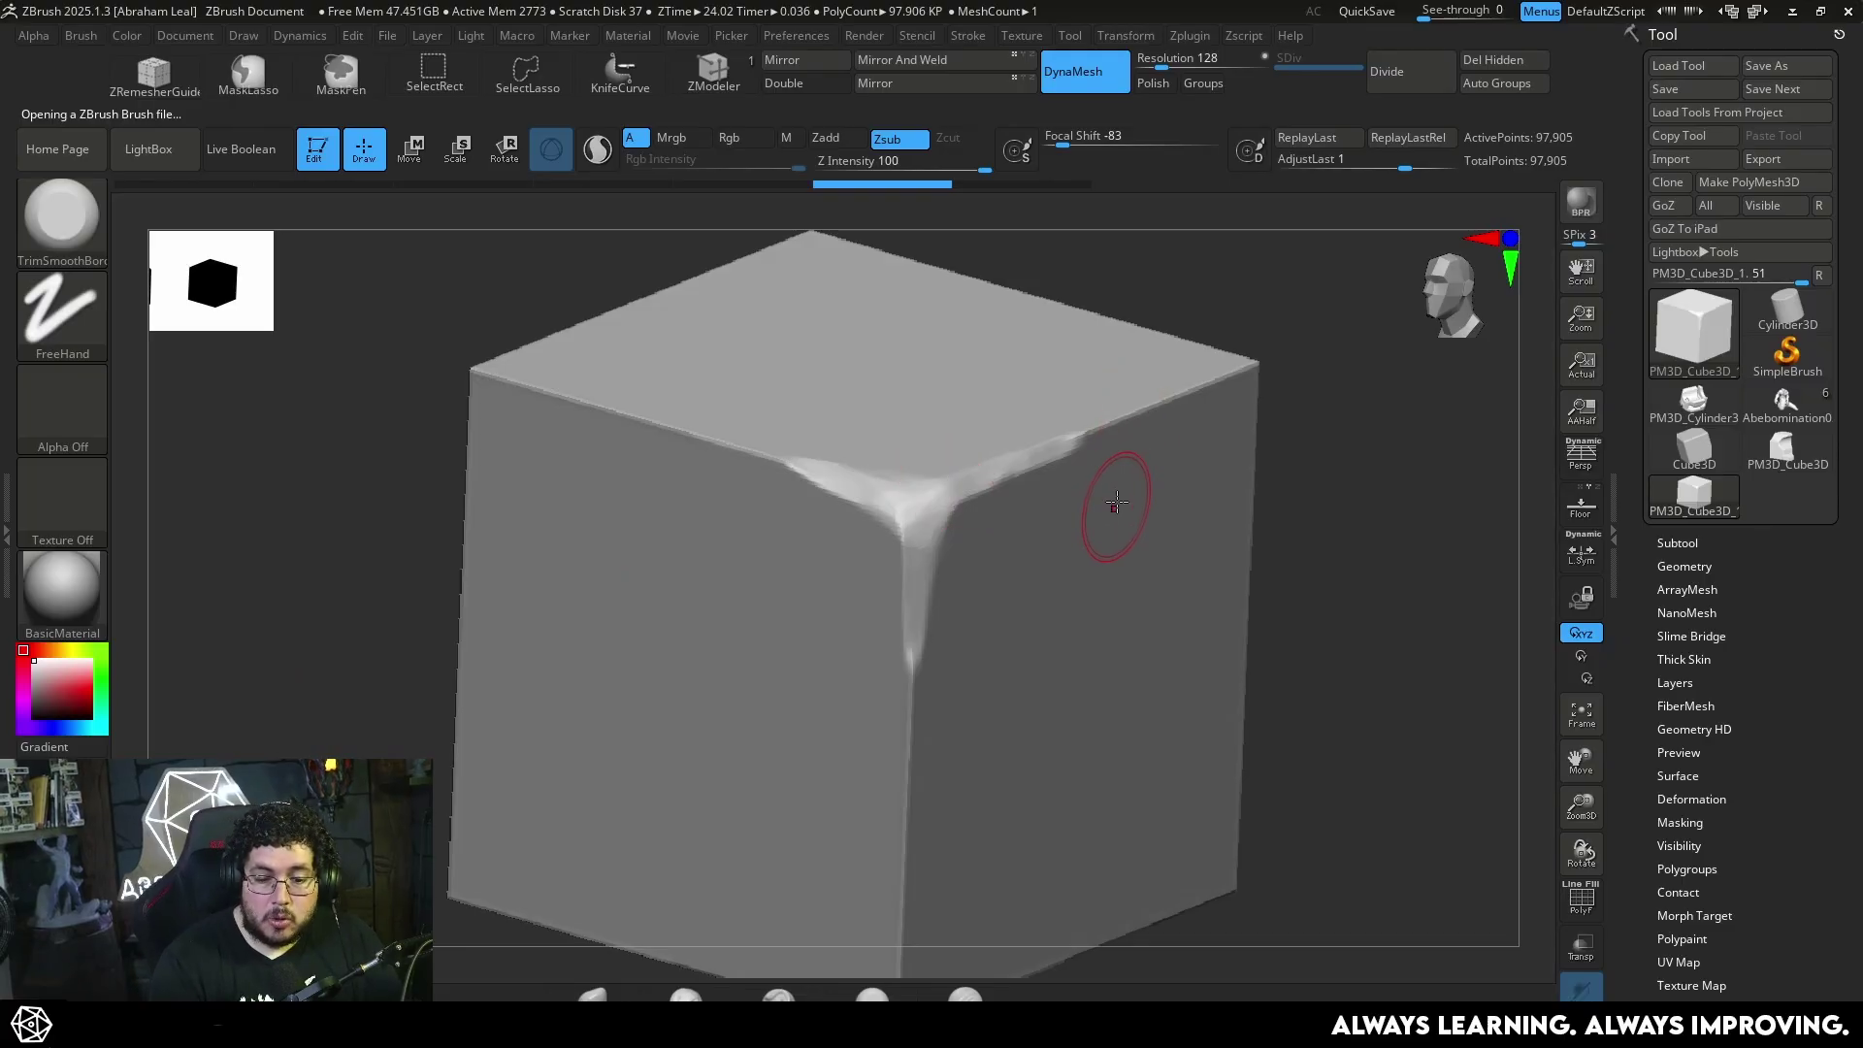
key(space)
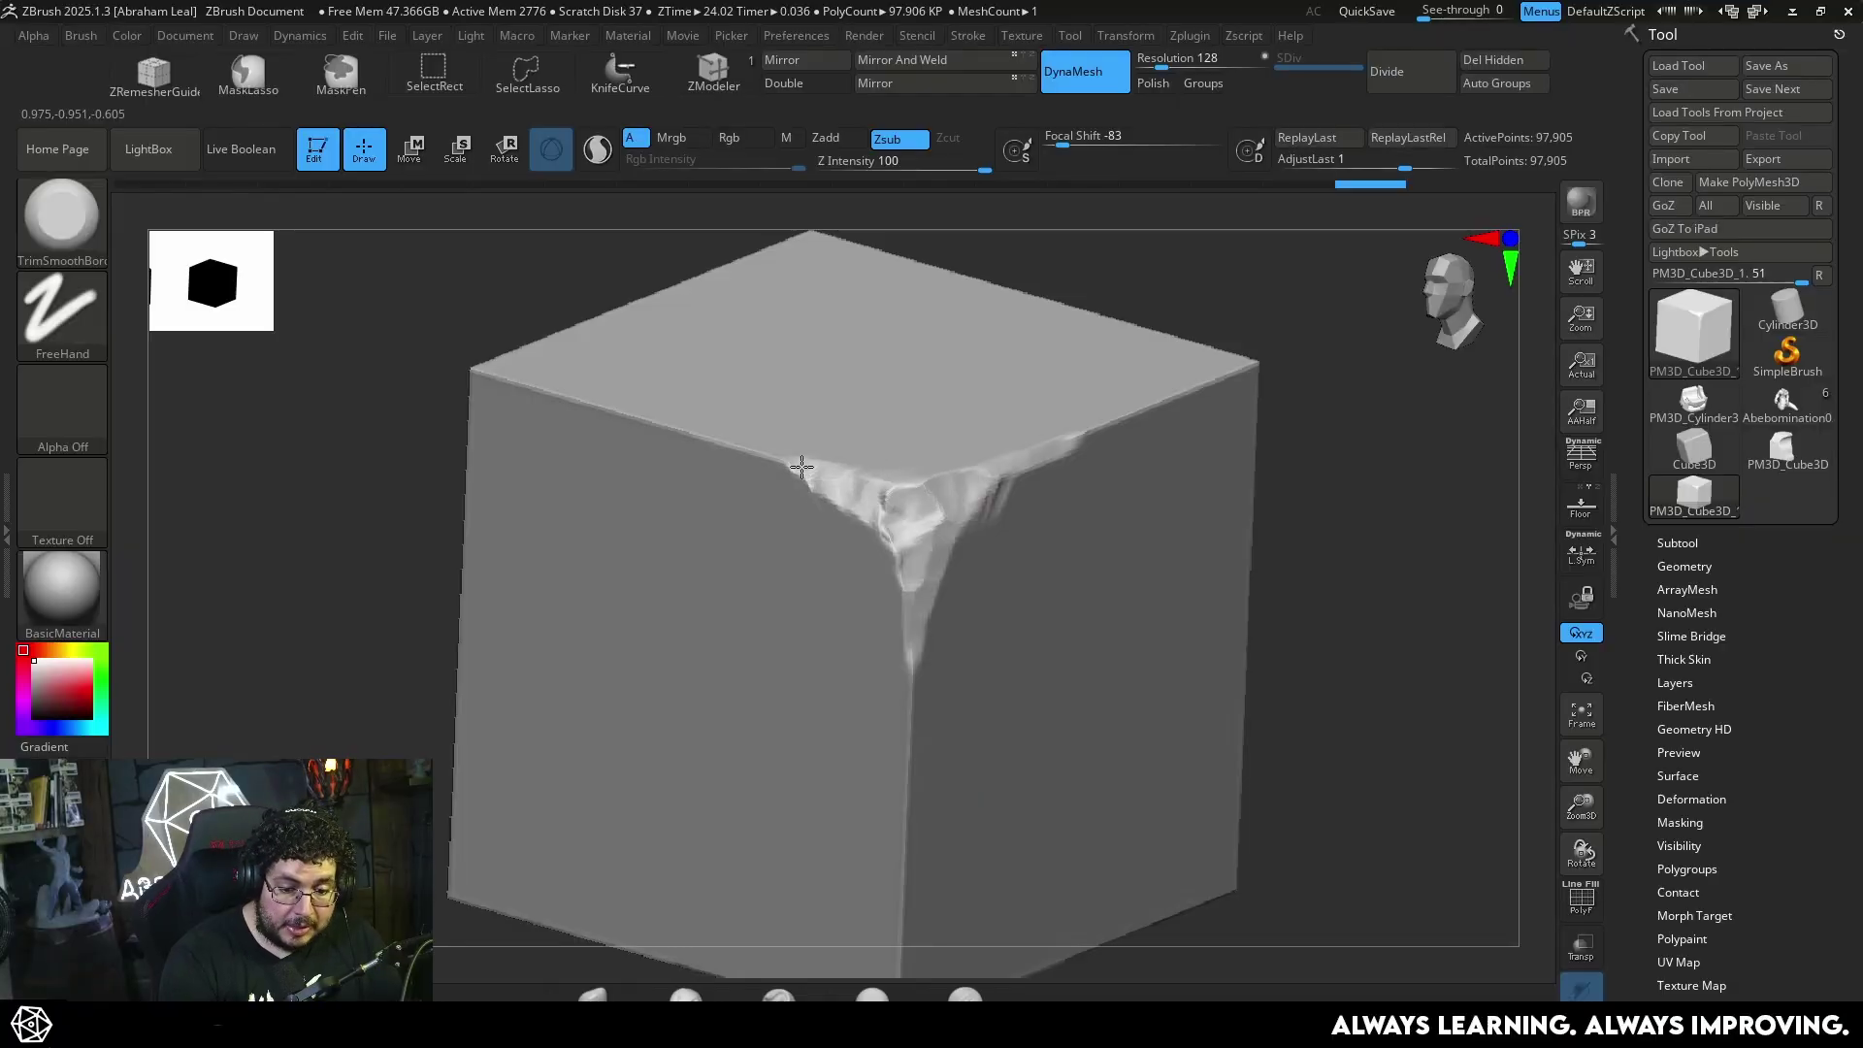
mouse_move(915, 602)
mouse_down()
mouse_move(911, 656)
mouse_move(943, 546)
mouse_move(906, 727)
mouse_move(975, 503)
mouse_up()
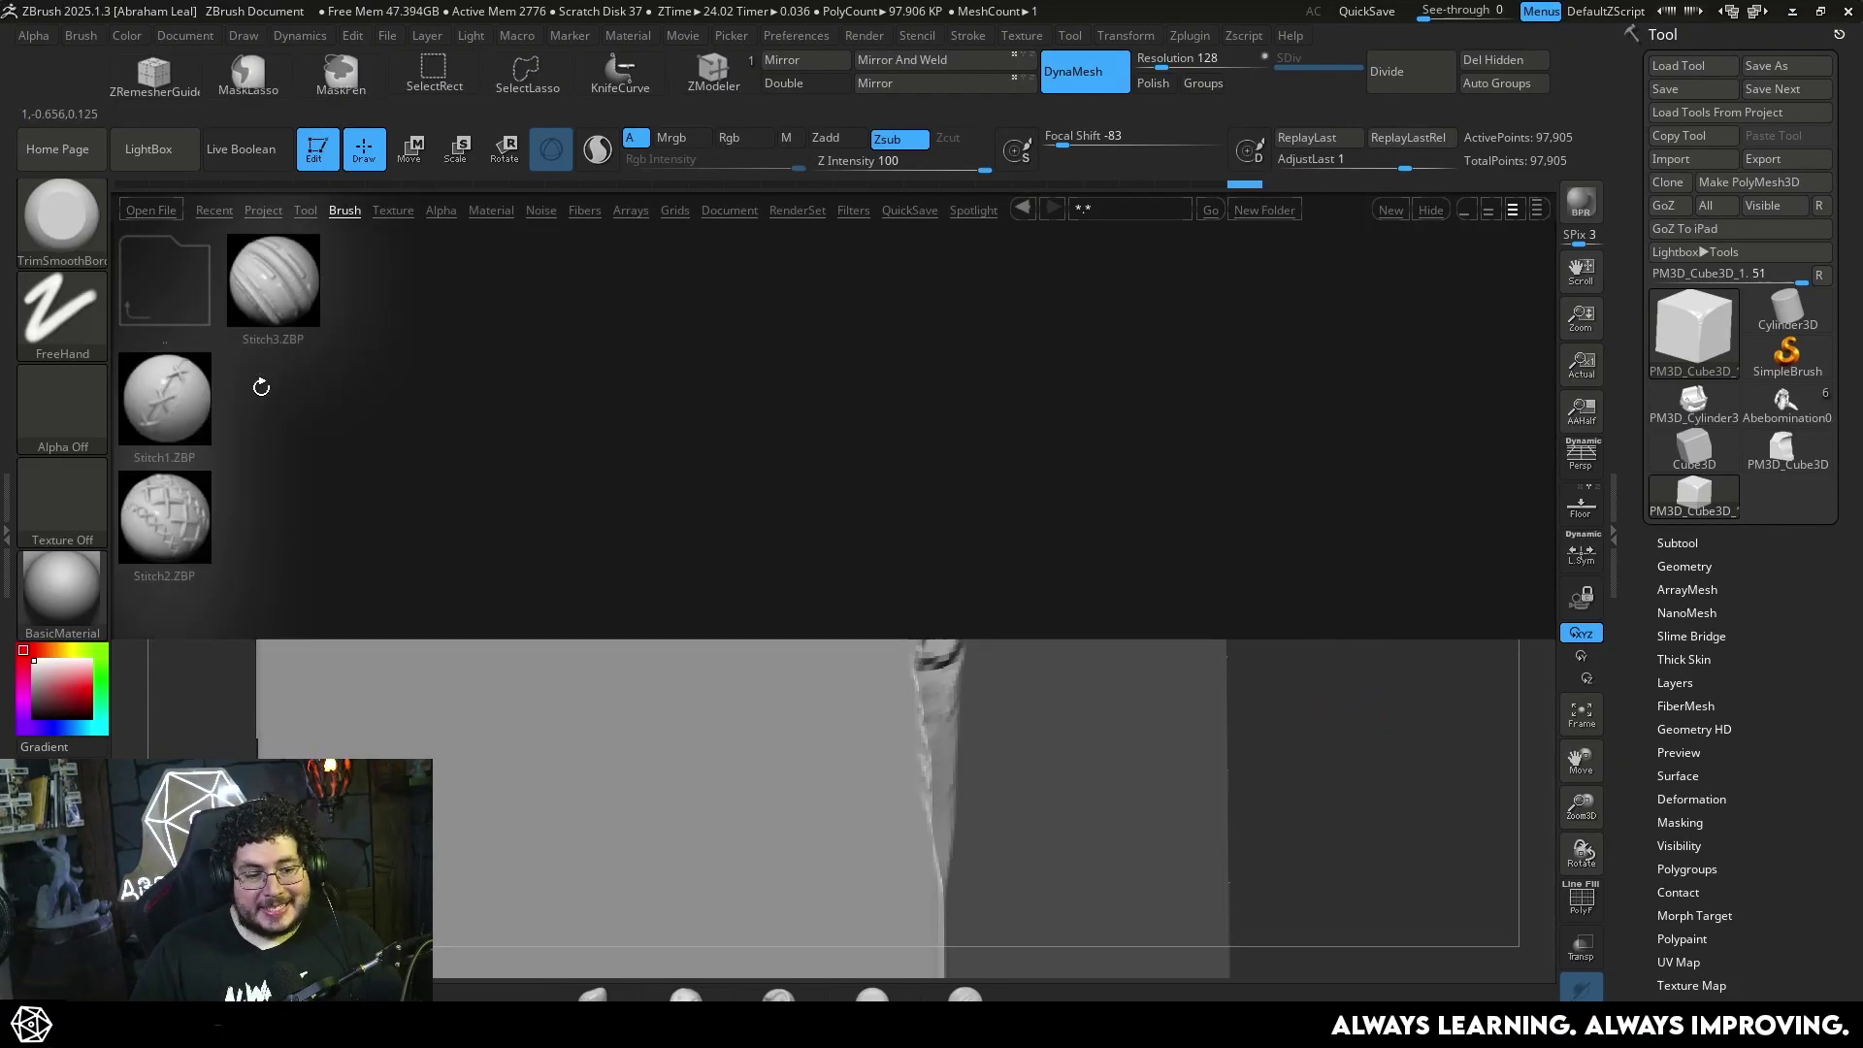
Load the Stitch1 brush from LightBox's Stitch brushes and face the cube's front side
double_click(177, 407)
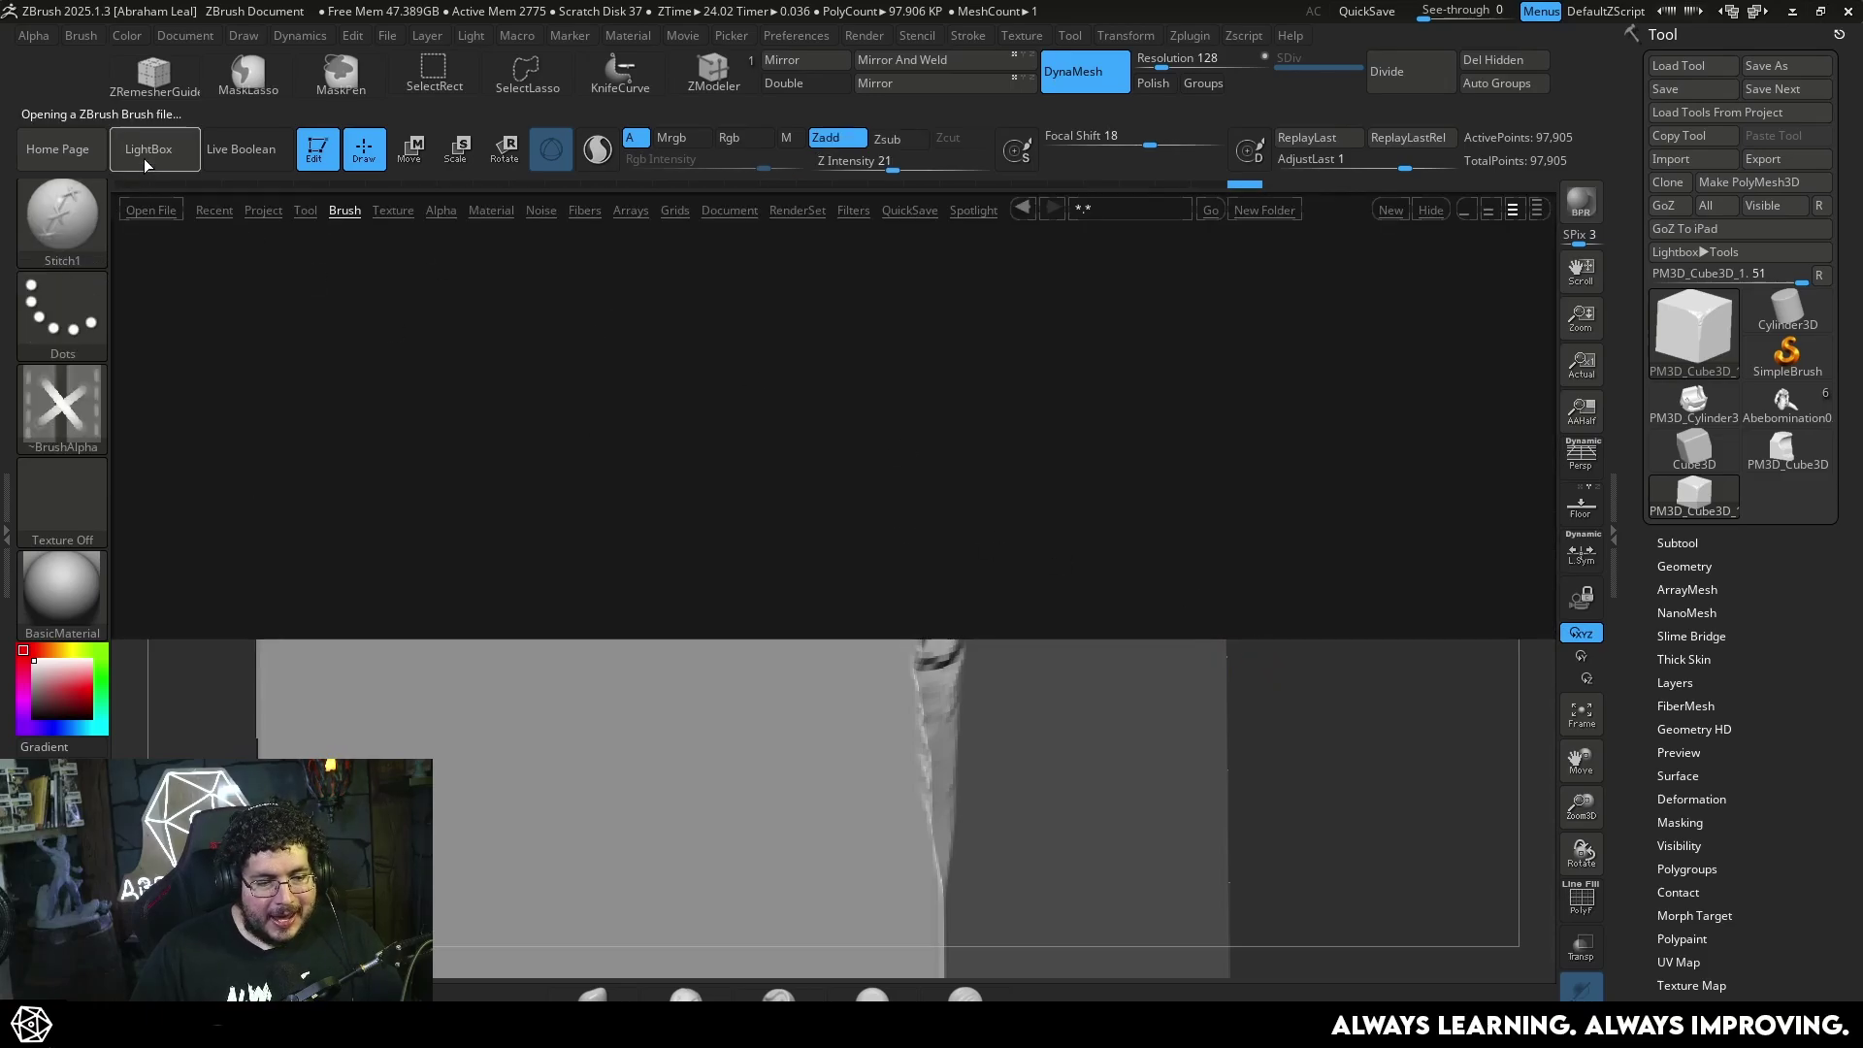
click(146, 165)
shift+drag(1272, 569, 1277, 457)
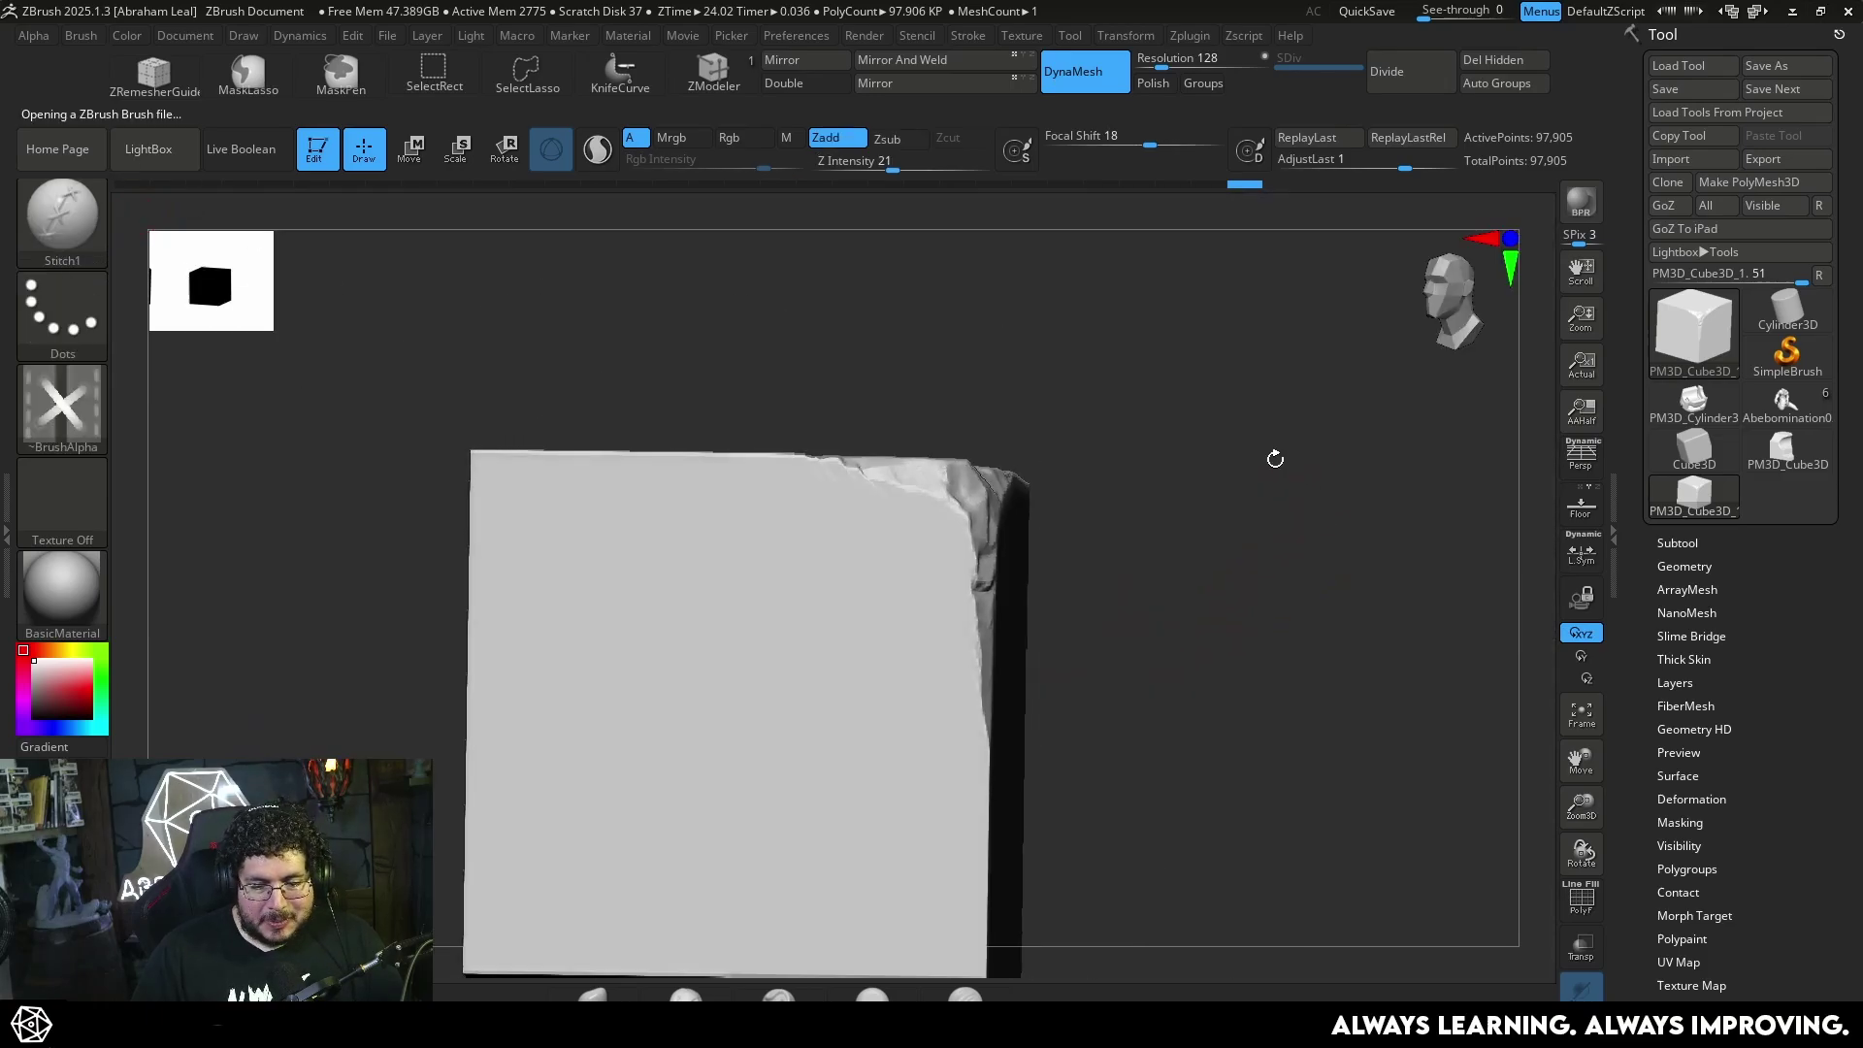
Try winding stitch strokes across the cube's front face with the Stitch1 brush and undo them
mouse_move(565, 460)
mouse_down()
mouse_move(678, 591)
mouse_move(653, 611)
mouse_move(877, 570)
mouse_move(776, 796)
mouse_move(977, 648)
mouse_move(1020, 766)
mouse_up()
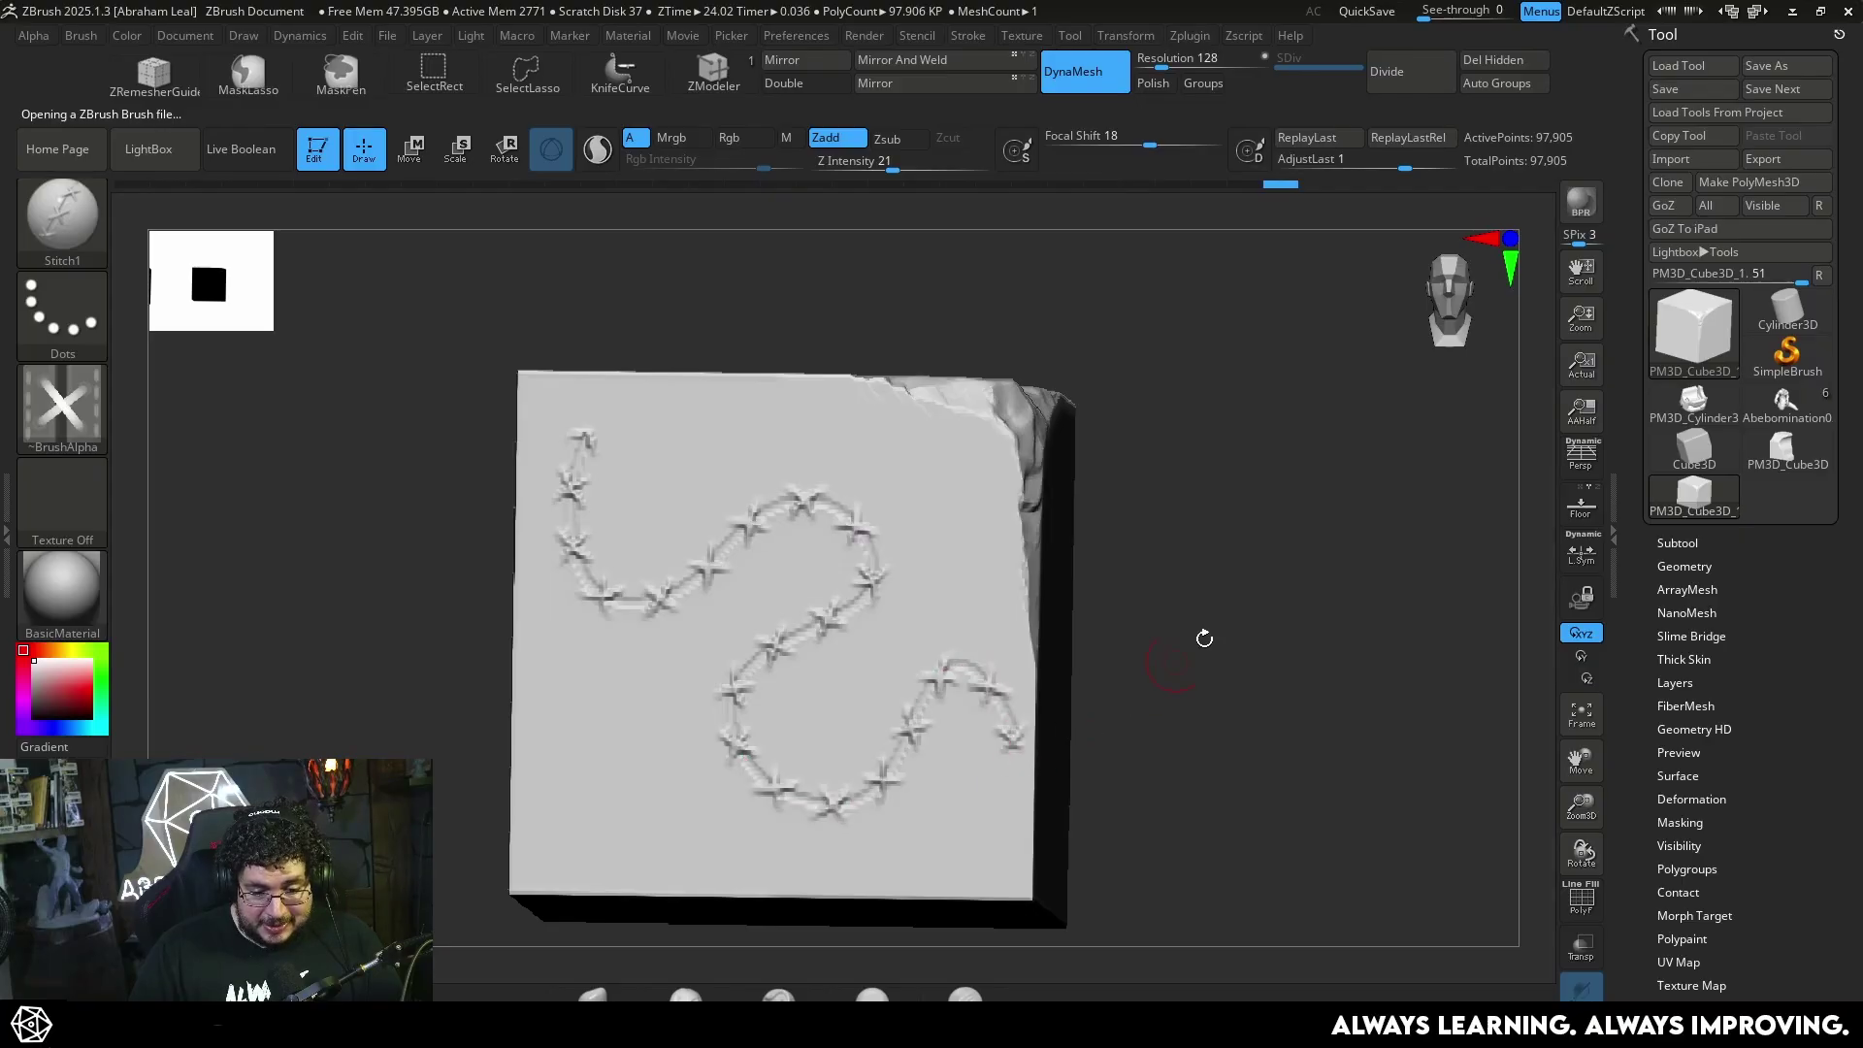
alt+drag(1202, 637, 1240, 666)
key(ctrl+z)
mouse_move(587, 439)
mouse_down()
mouse_move(575, 571)
mouse_move(977, 632)
mouse_move(1235, 759)
mouse_up()
key(ctrl+z)
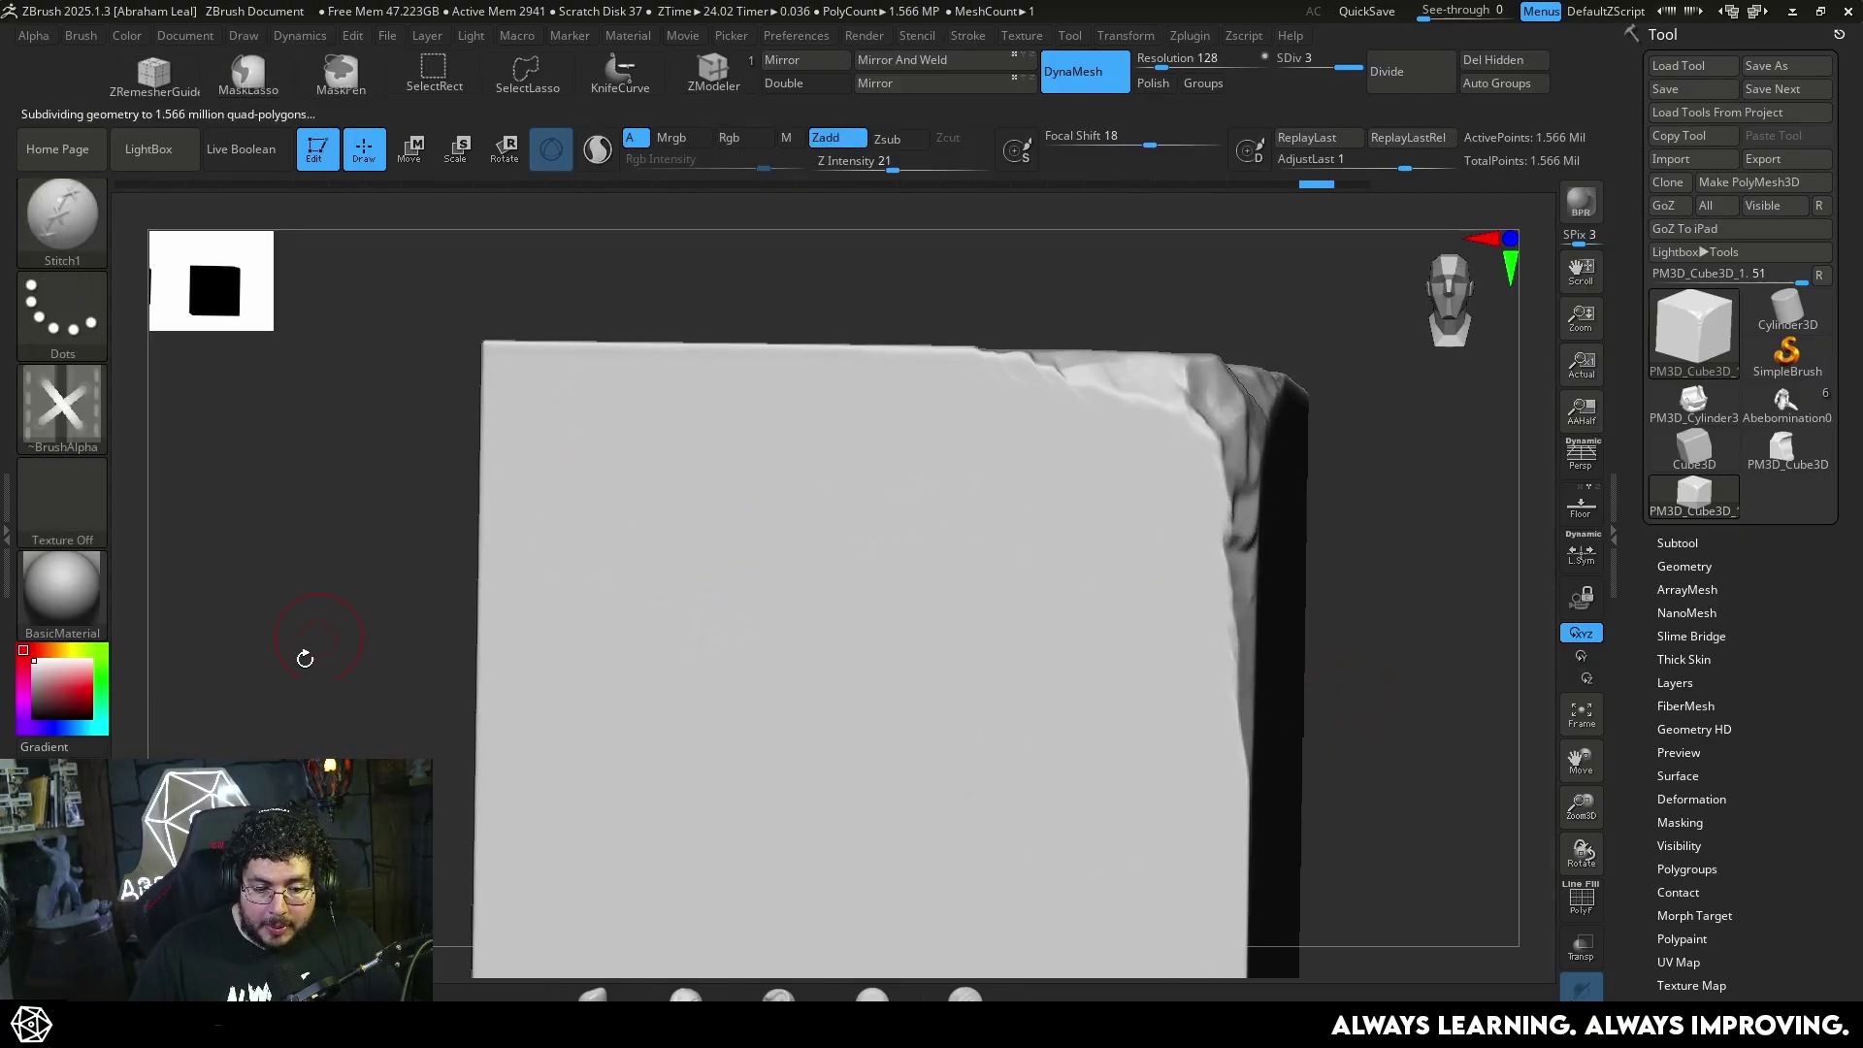
Try the Stitch1 brush with Alpha 17 in a winding stroke on the cube's front face and undo it
mouse_move(303, 653)
mouse_down()
mouse_move(262, 478)
mouse_move(127, 412)
mouse_up()
click(78, 393)
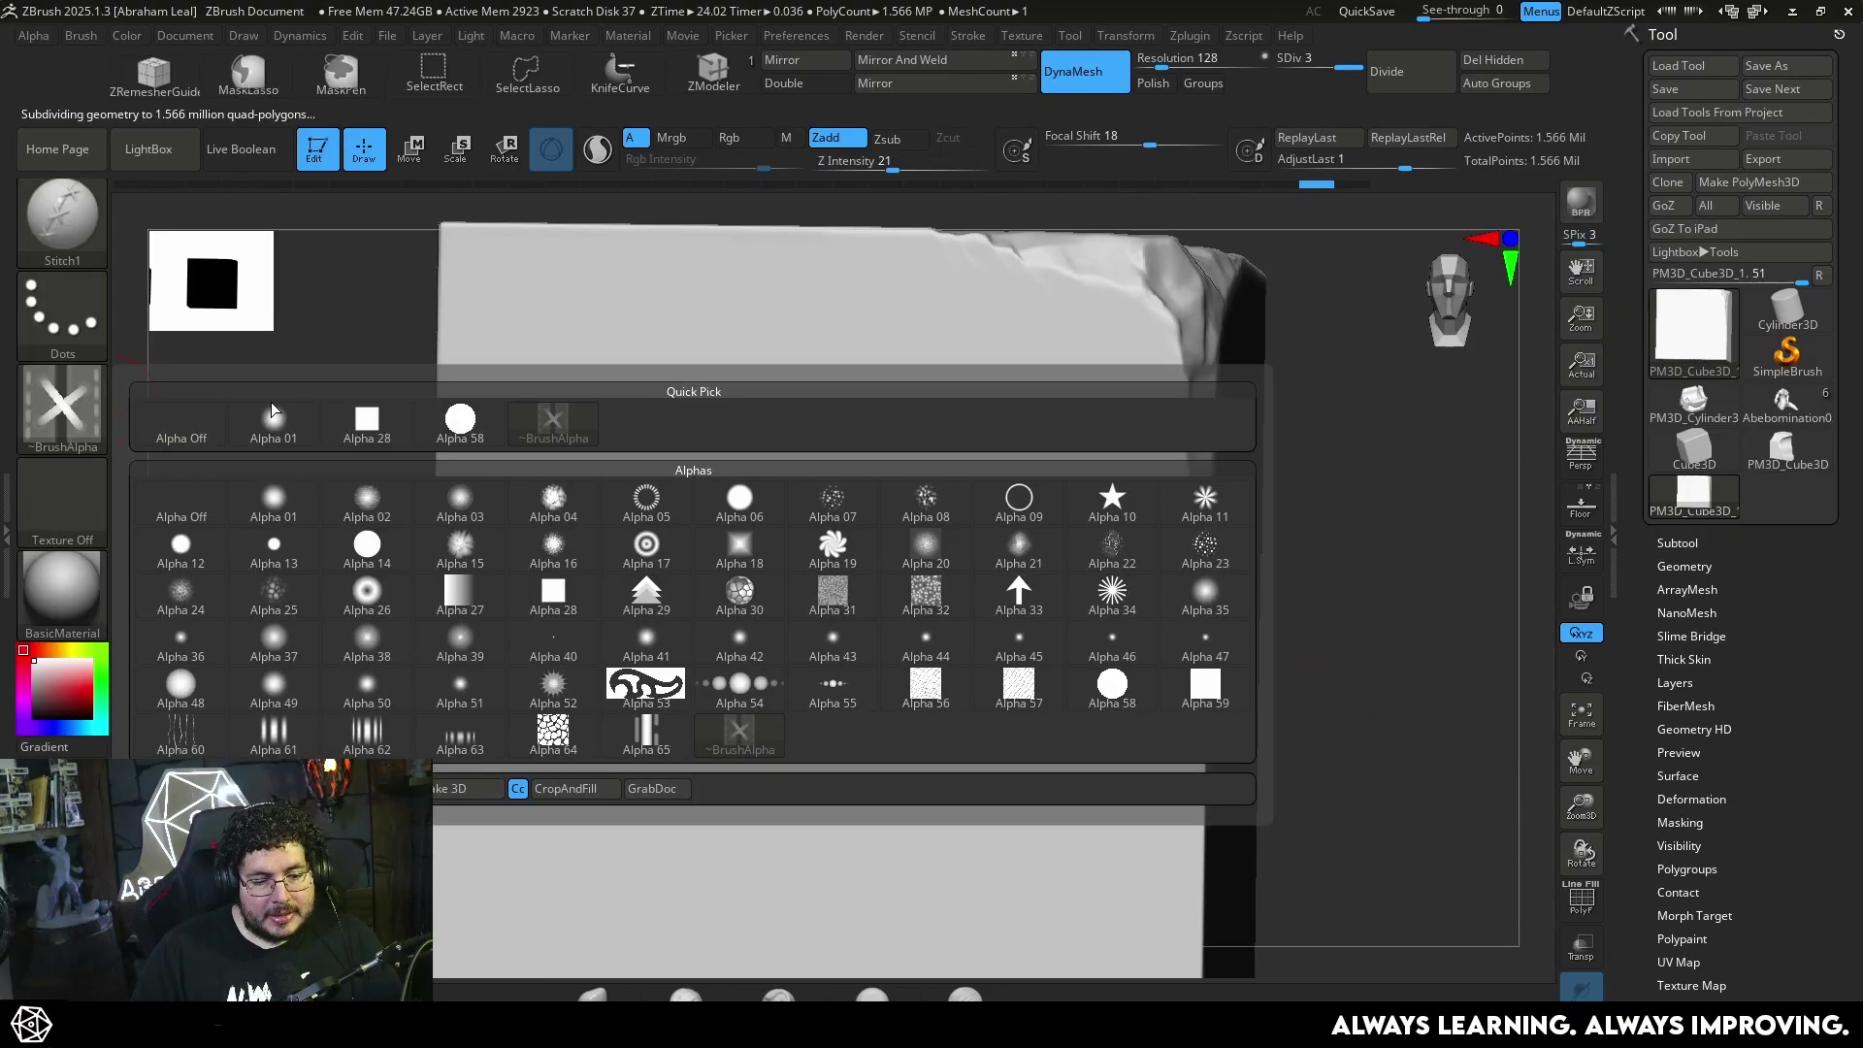
click(68, 413)
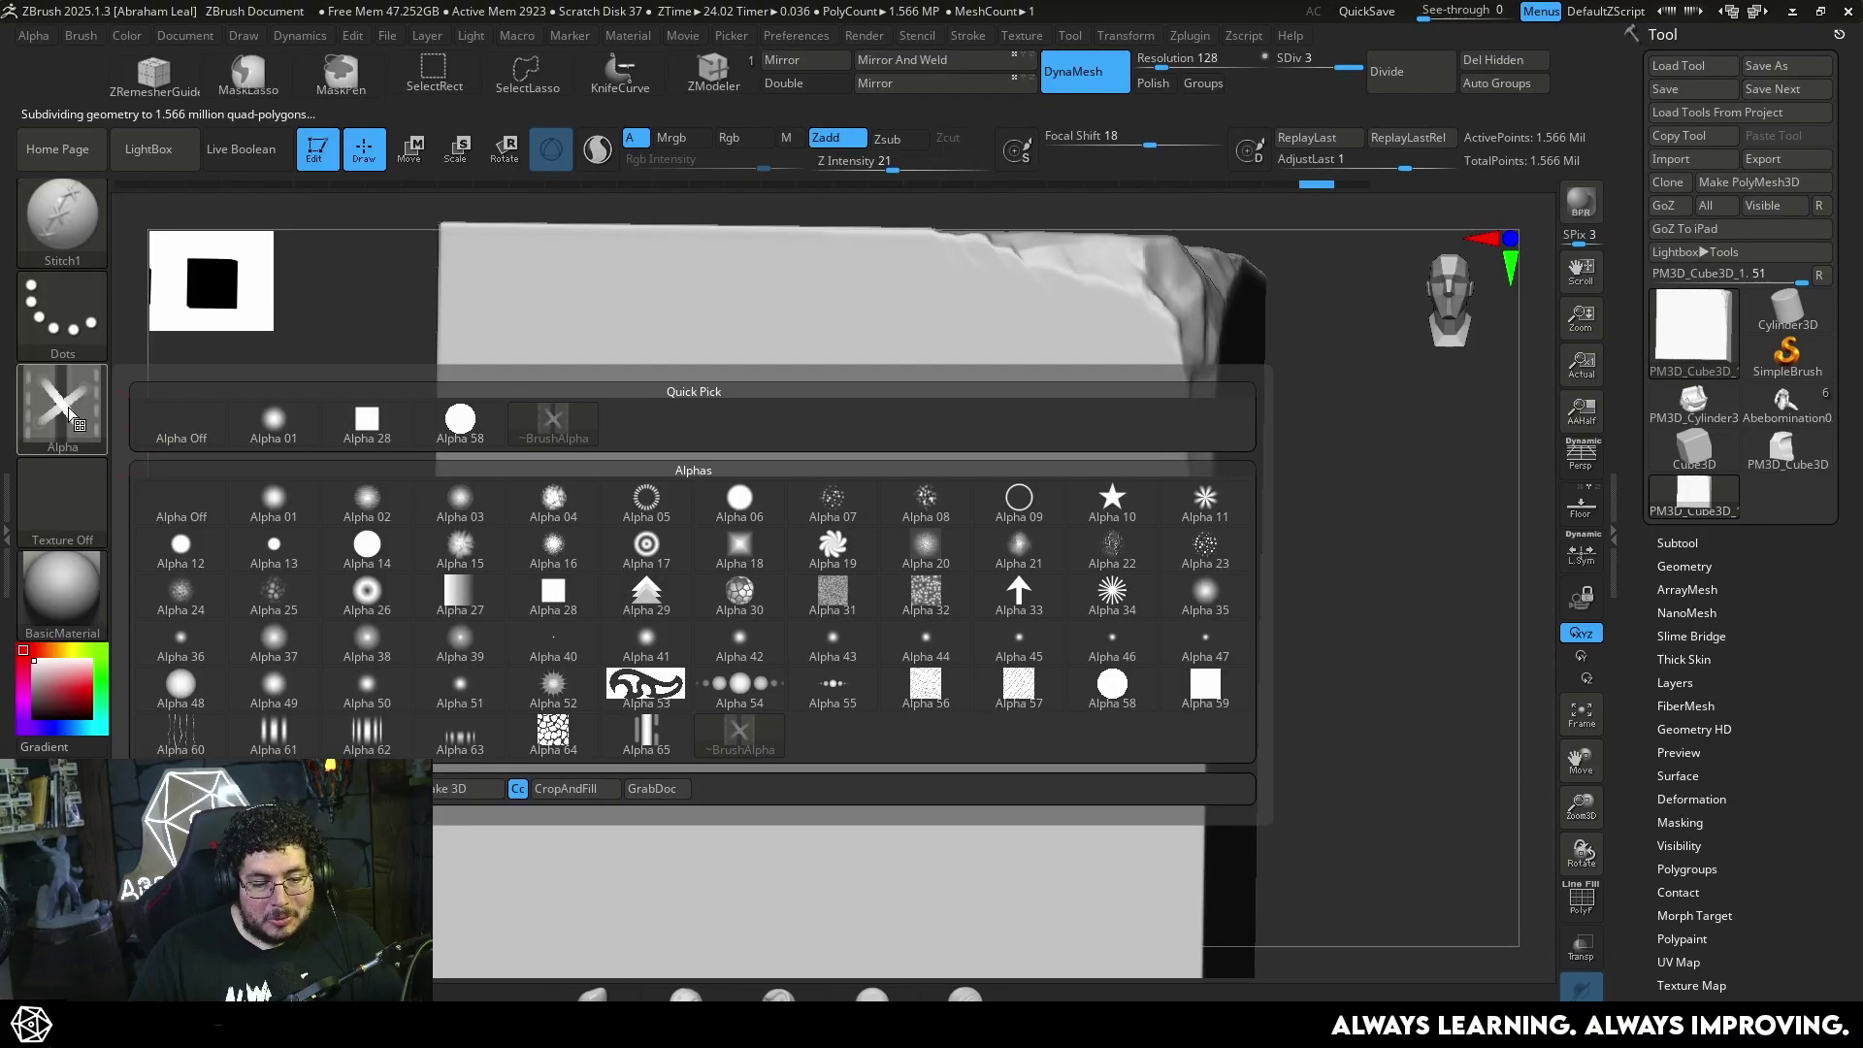
click(669, 553)
mouse_move(532, 334)
mouse_down()
mouse_move(515, 404)
mouse_move(553, 553)
mouse_move(902, 457)
mouse_move(749, 710)
mouse_move(922, 803)
mouse_move(1102, 736)
mouse_move(1114, 810)
mouse_up()
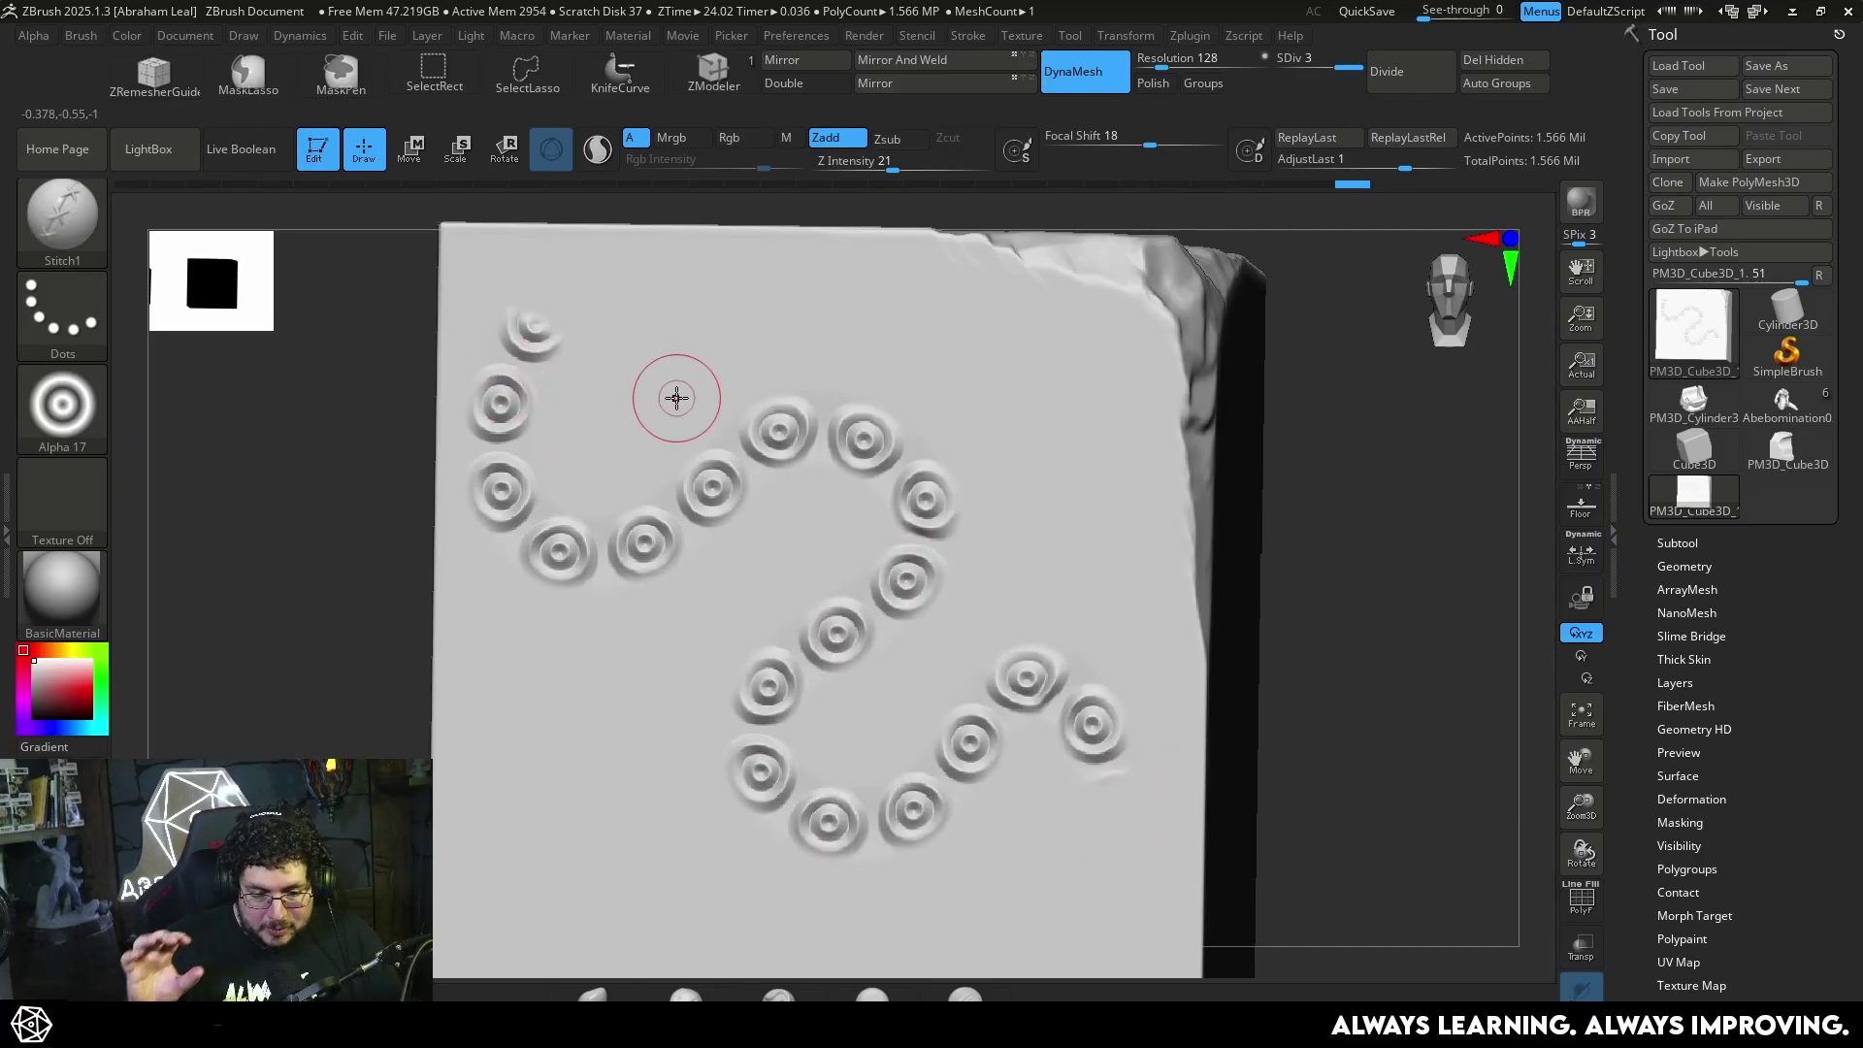
key(ctrl+z)
Switch the Stitch1 brush to Alpha 34 and draw a winding stroke and a straight stroke across the cube's front
click(44, 394)
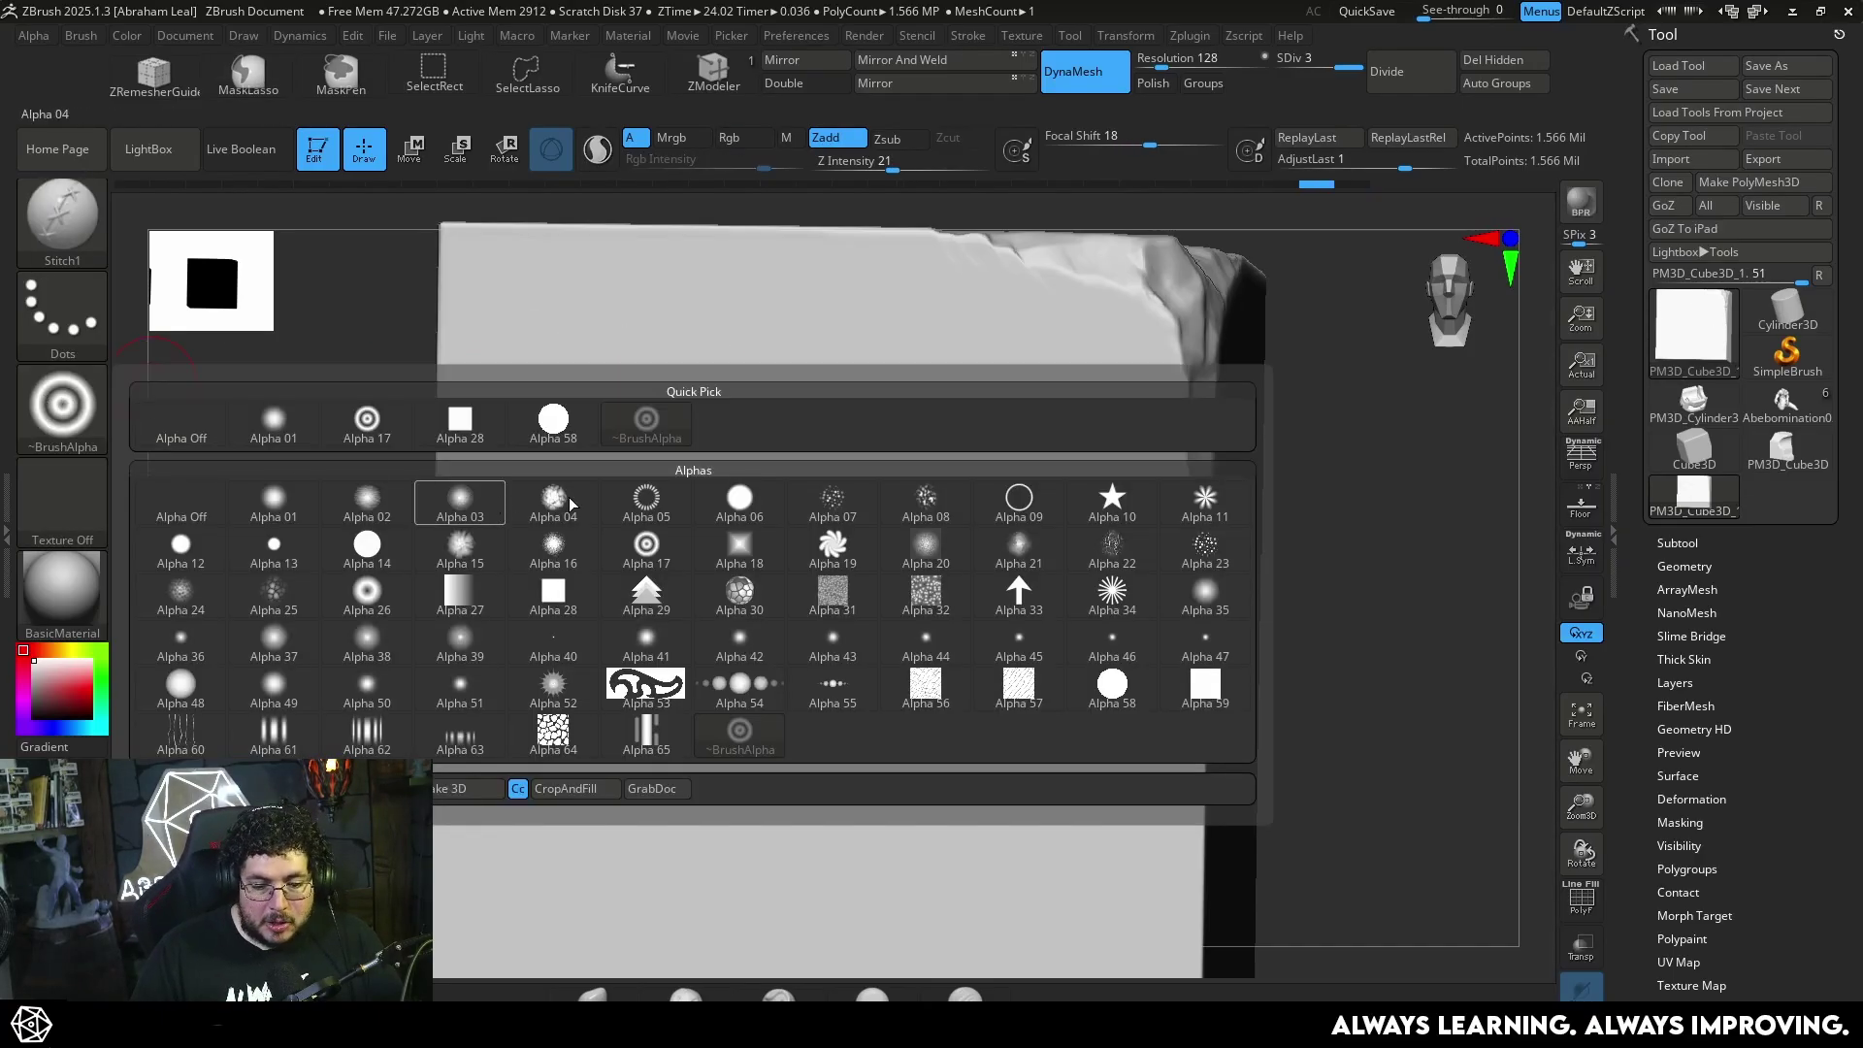
click(1133, 607)
mouse_move(611, 333)
mouse_down()
mouse_move(853, 462)
mouse_move(744, 715)
mouse_move(1023, 814)
mouse_up()
drag(678, 353, 1305, 373)
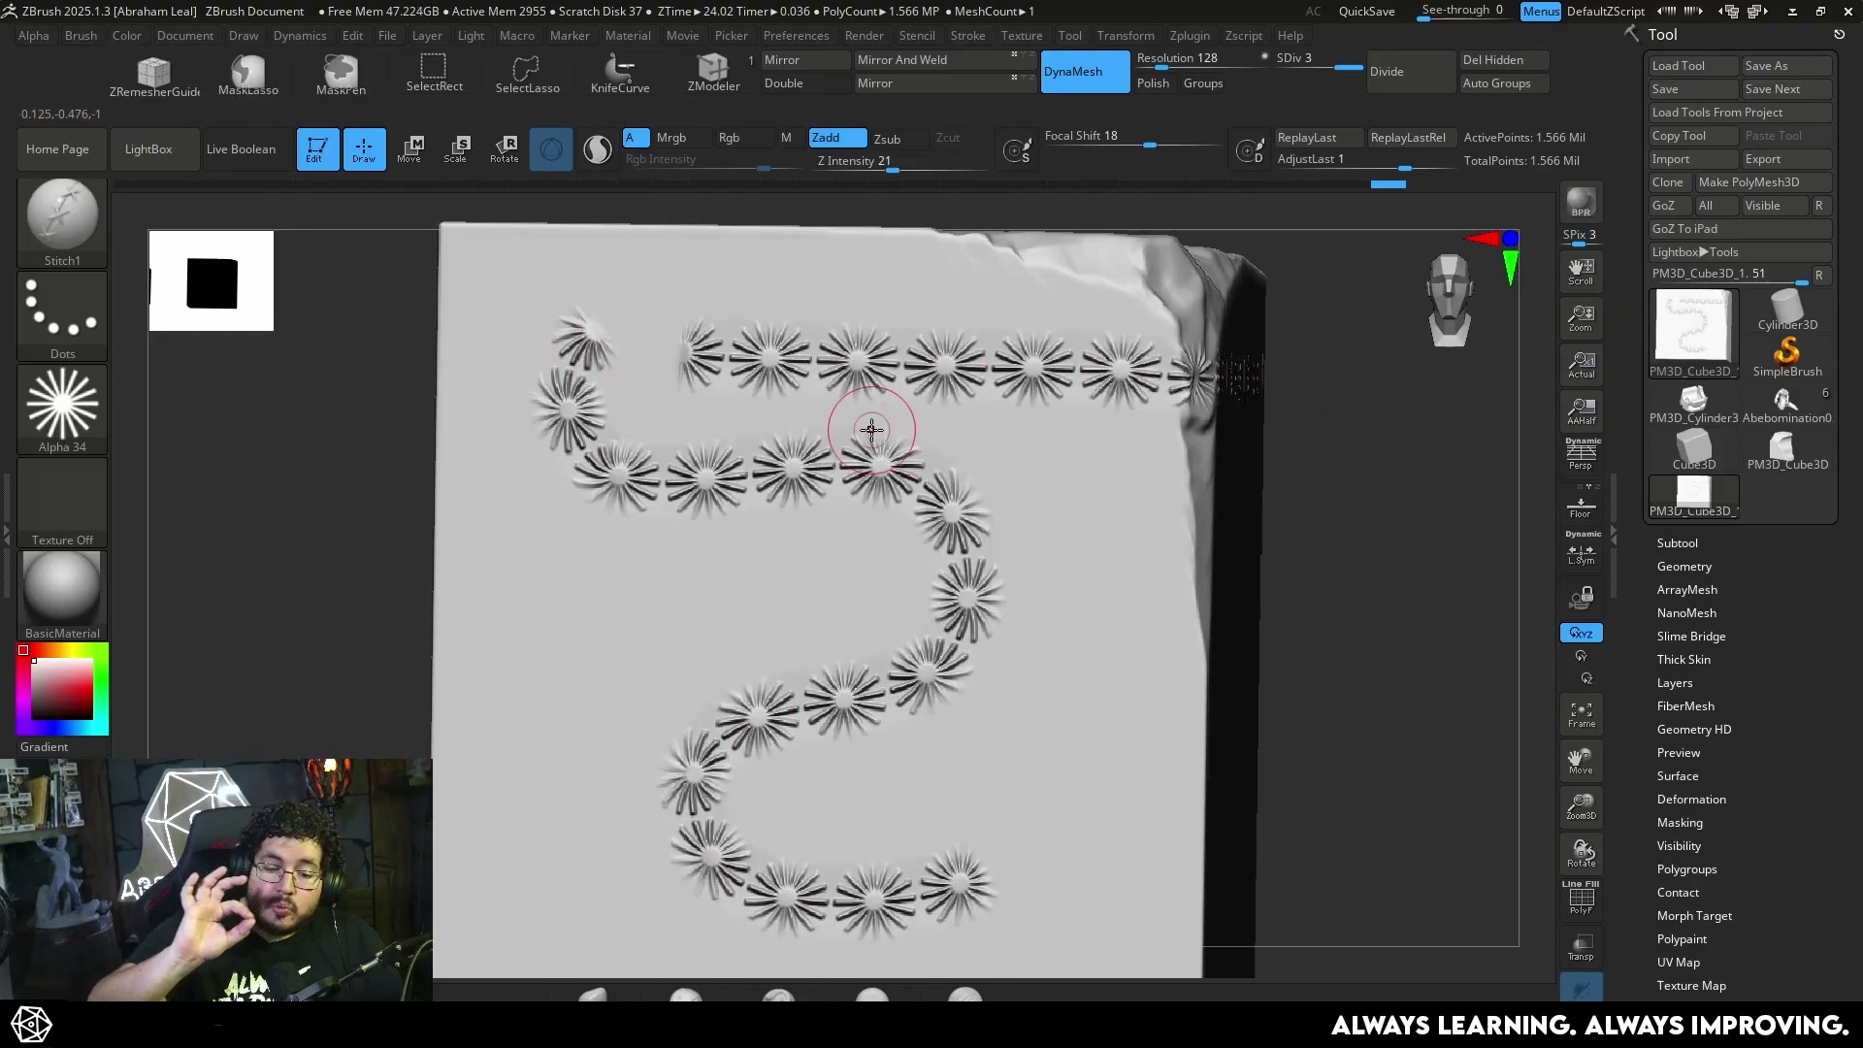
drag(1339, 564, 1297, 595)
Switch back to the three-headed creature tool and examine its heads, torso and arms from the front
click(1786, 403)
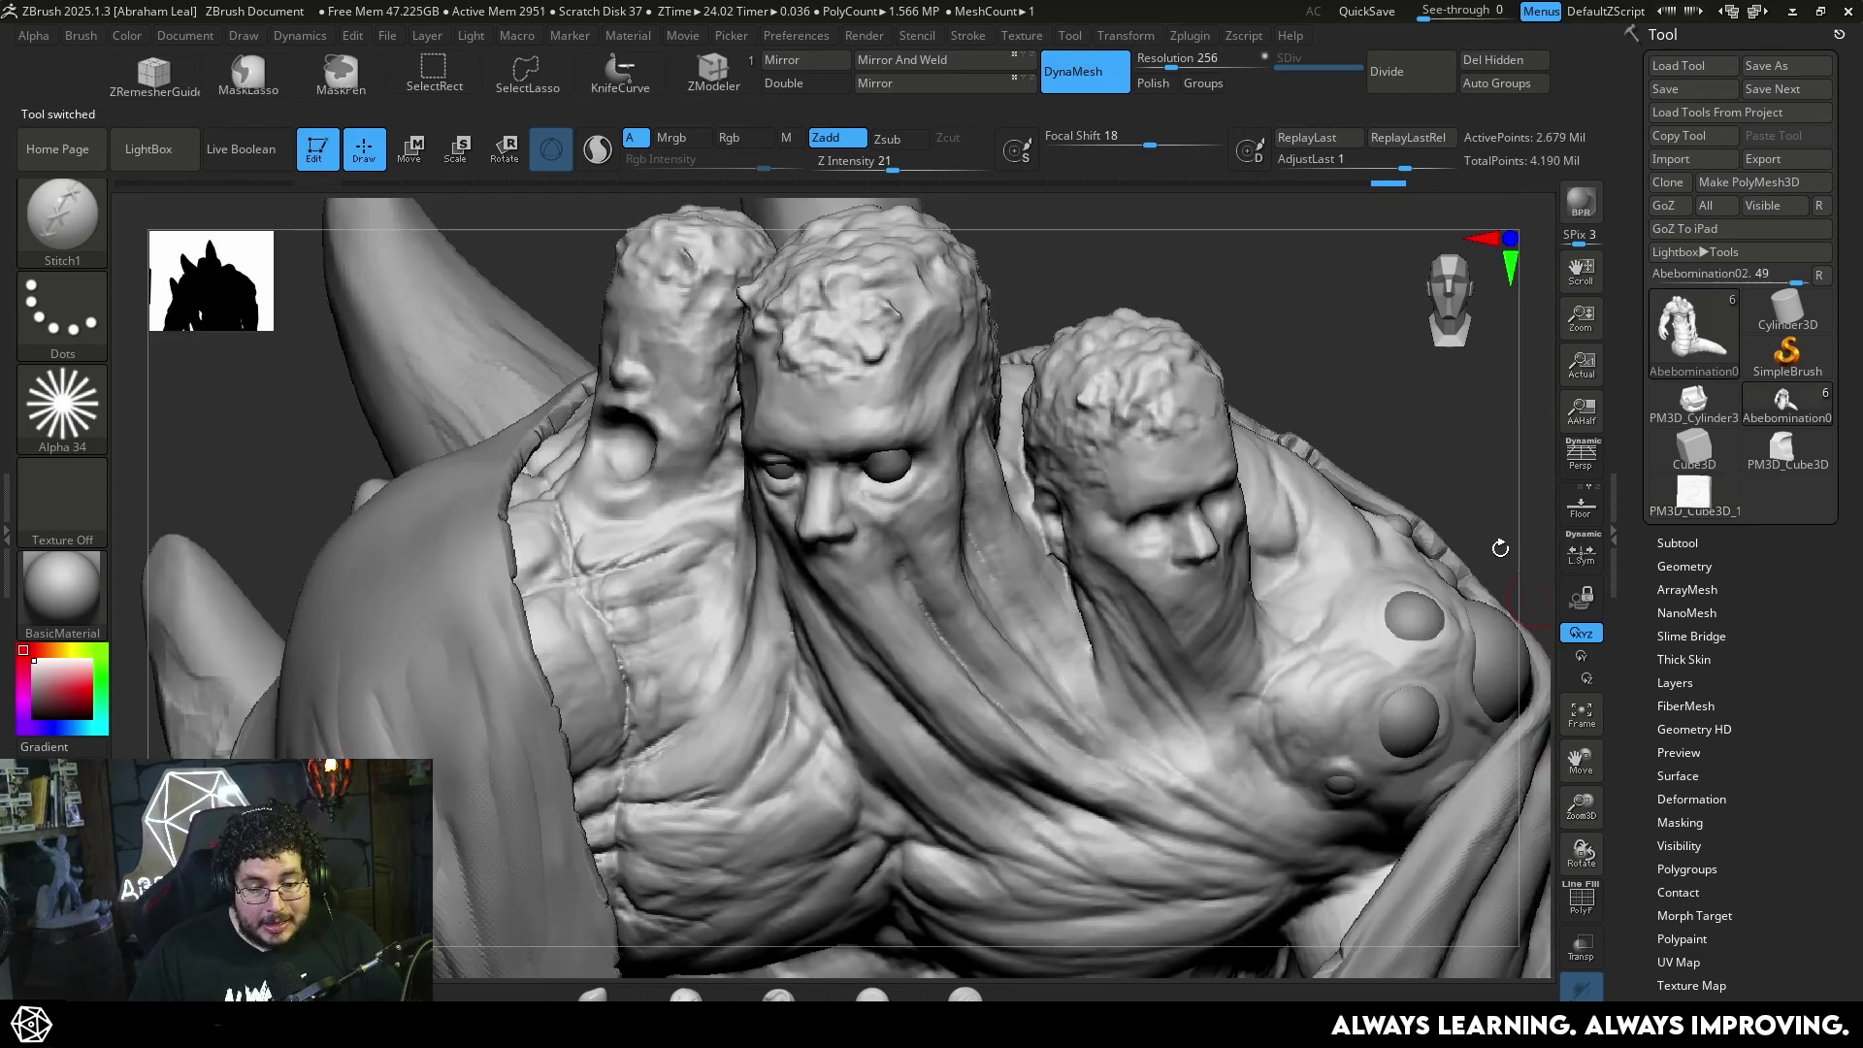
alt+drag(1500, 548, 1301, 528)
key(f)
drag(1264, 653, 1369, 681)
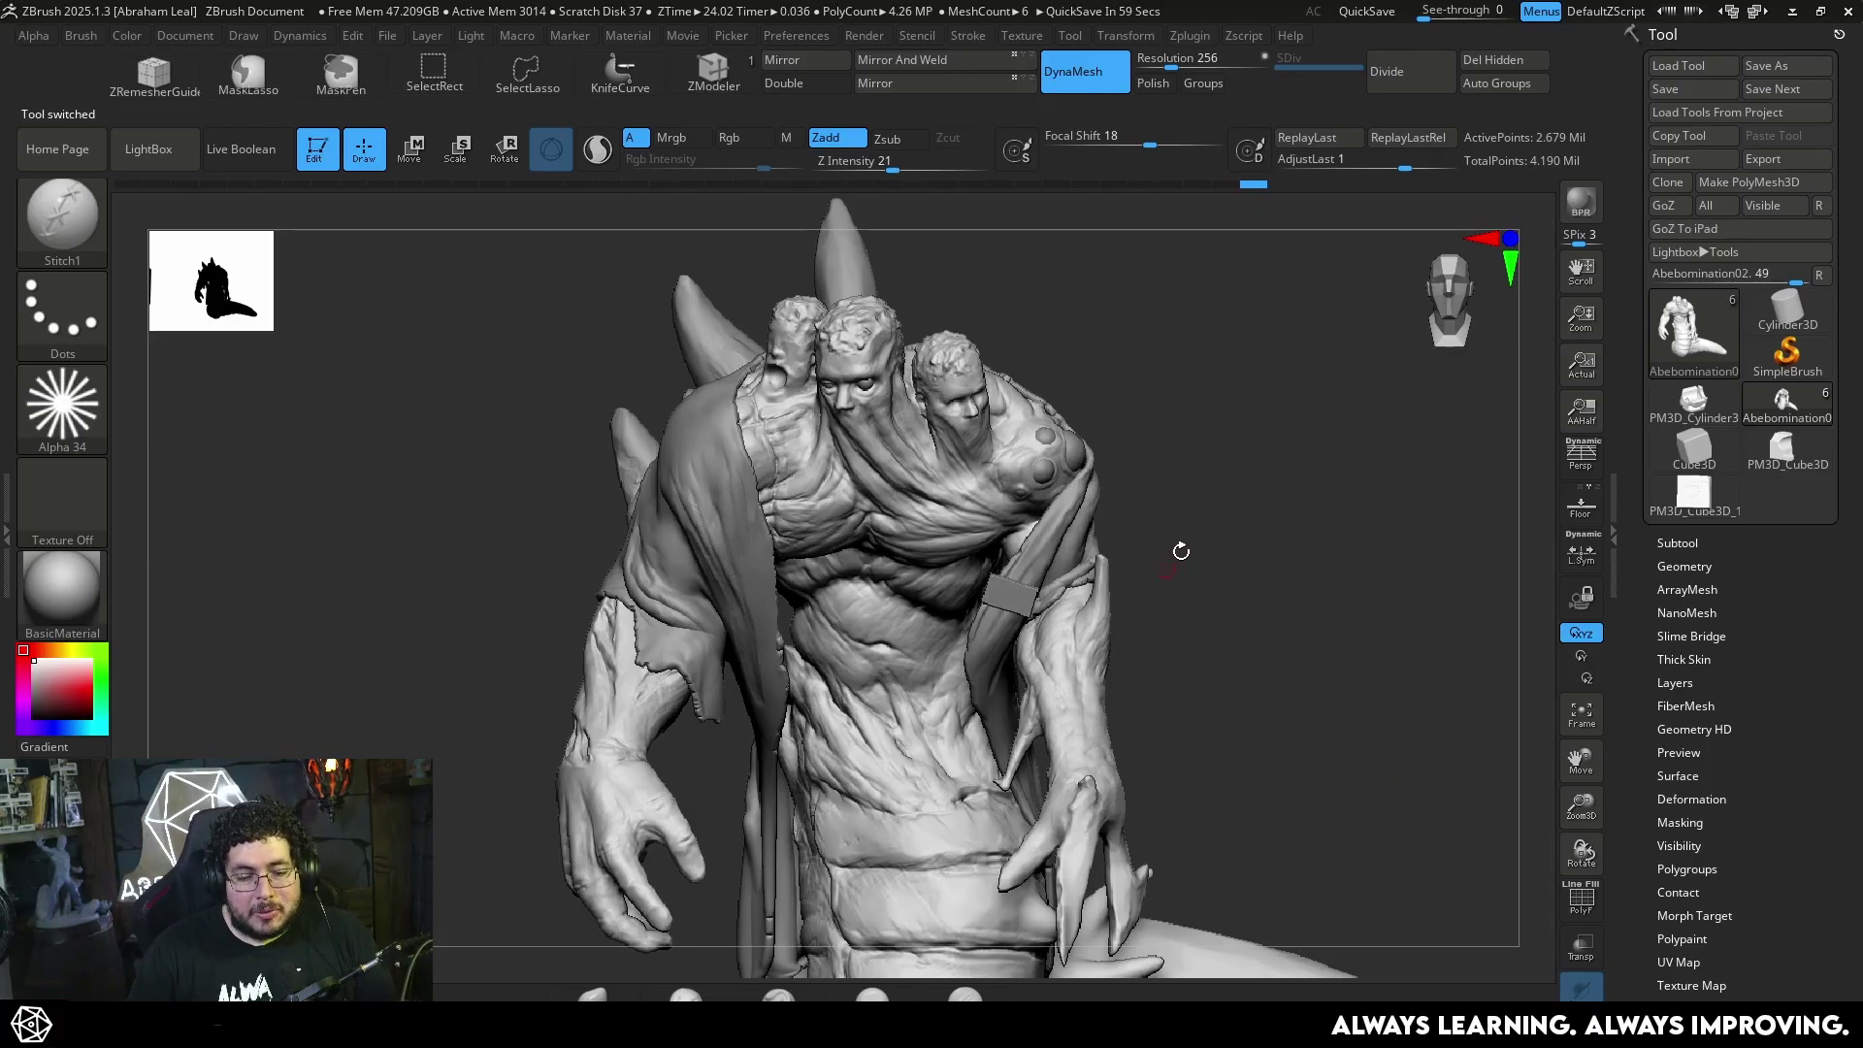
mouse_move(1181, 544)
alt+mouse_down()
mouse_move(1455, 710)
mouse_move(1446, 685)
alt+mouse_up()
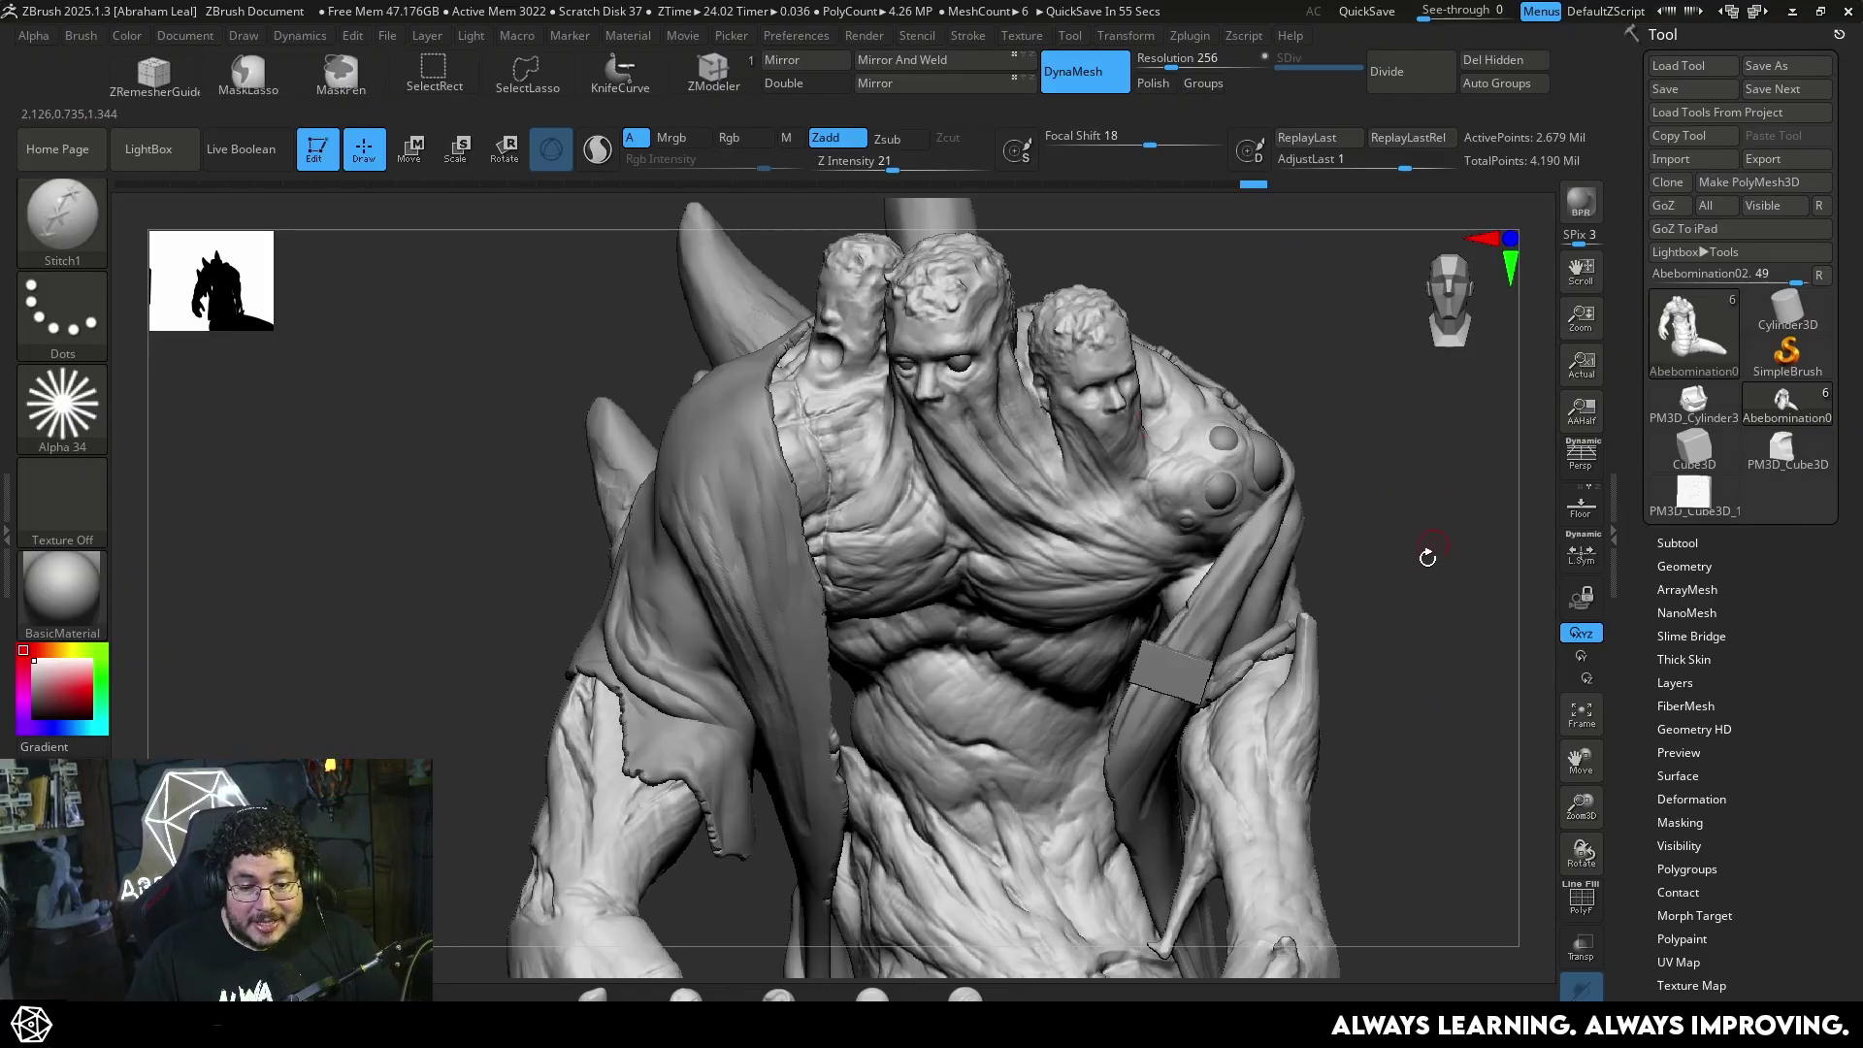
drag(1427, 557, 1406, 550)
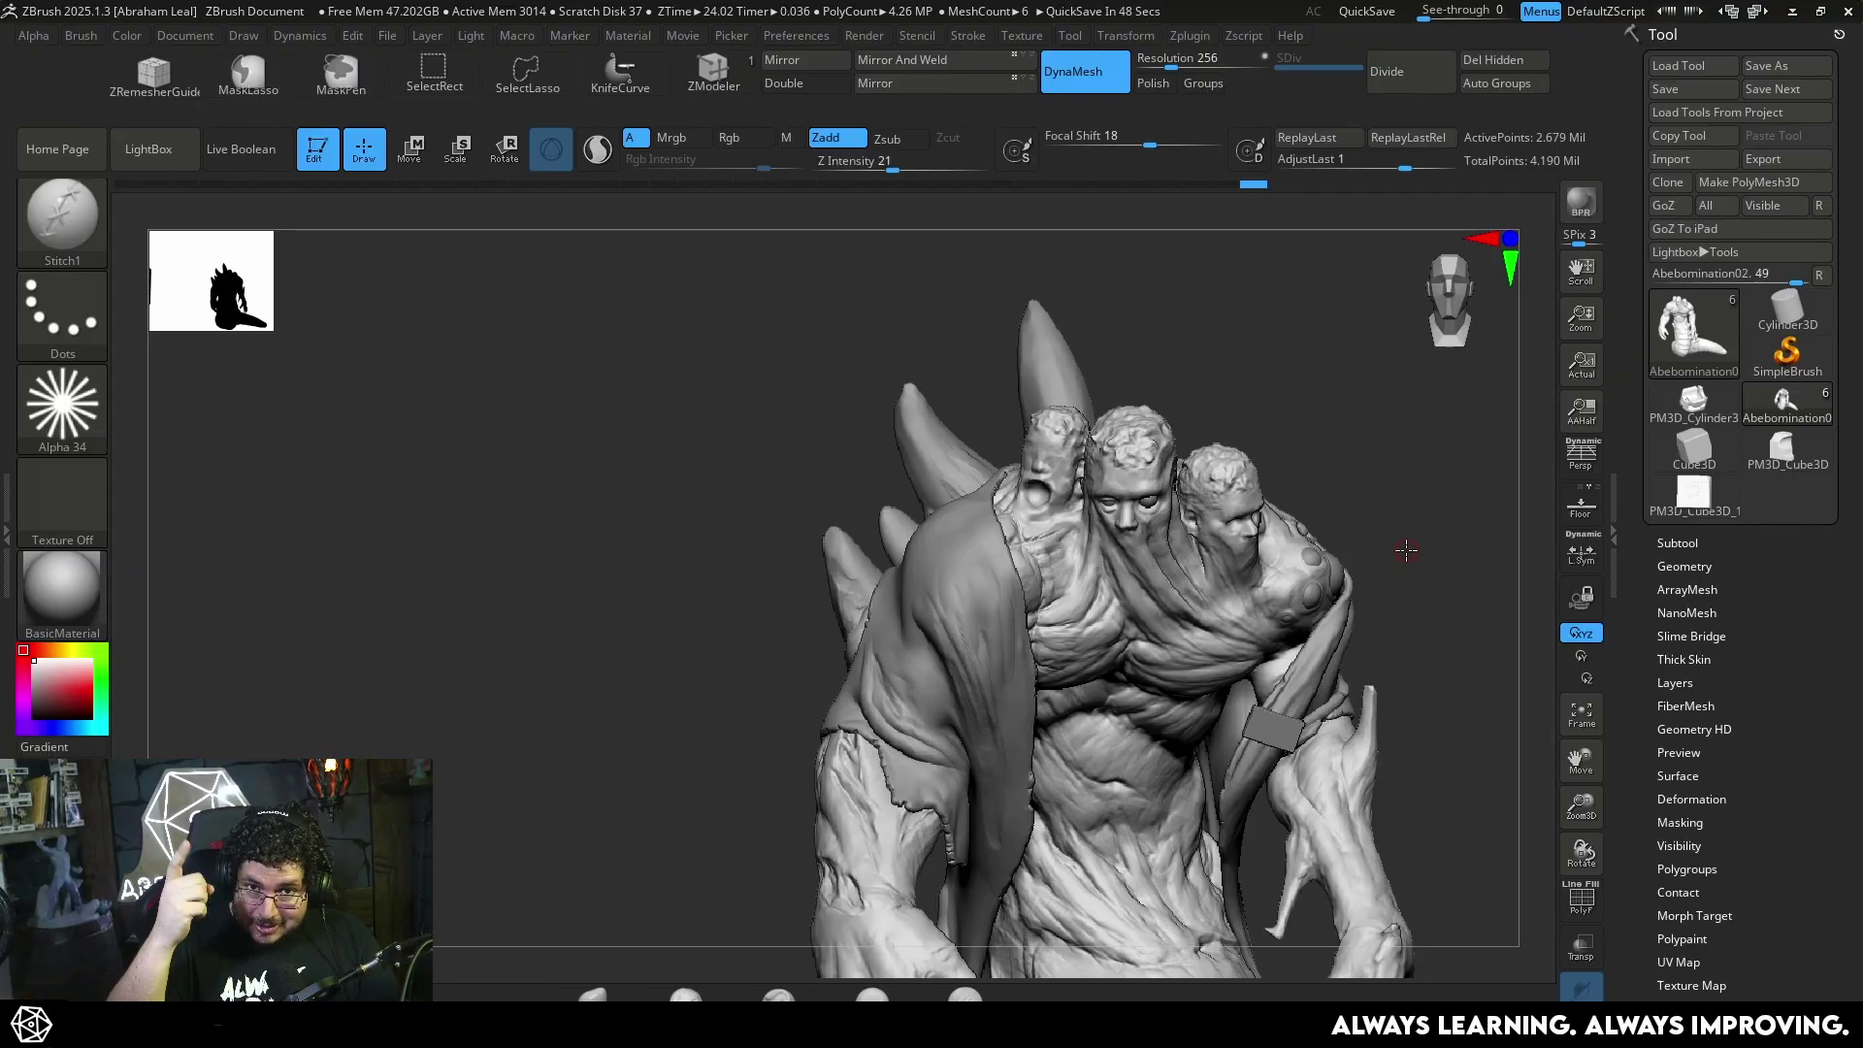
alt+drag(1297, 432, 1143, 336)
alt+drag(1307, 475, 1292, 468)
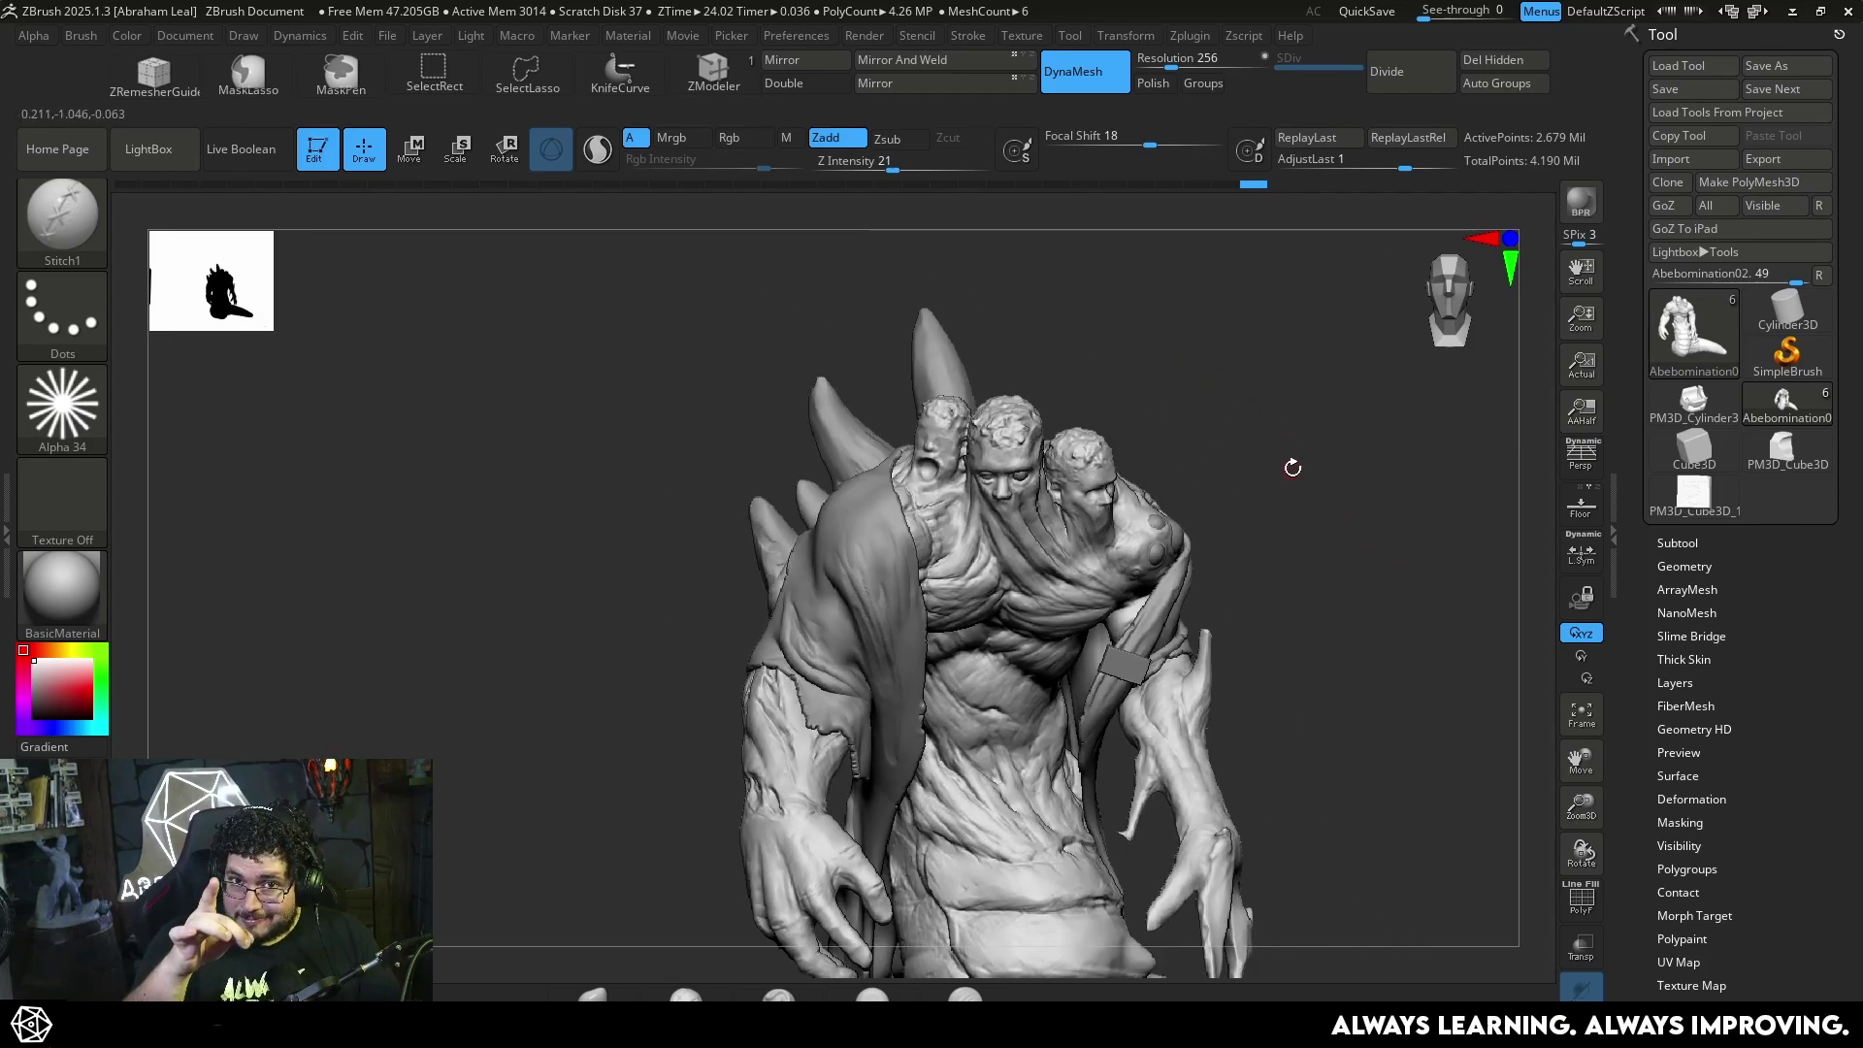